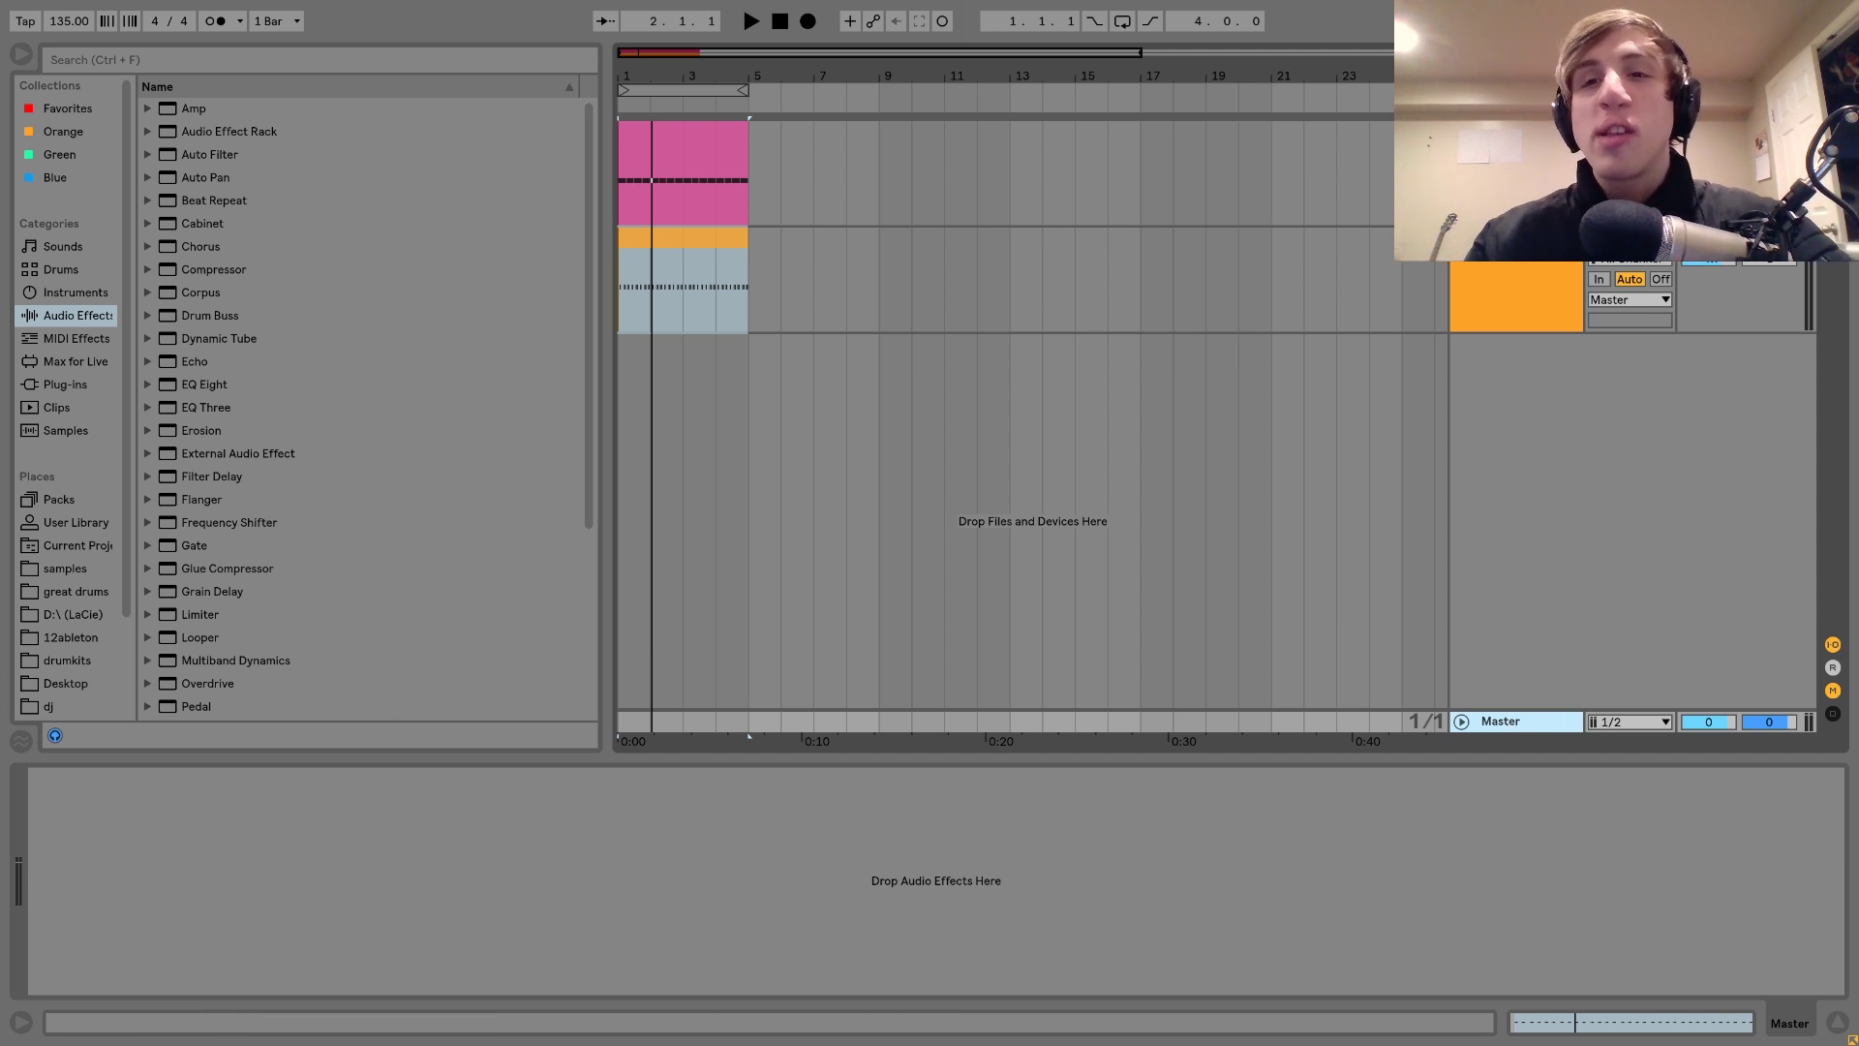
Step: Play the four-bar kick arrangement from its start to hear the finished sound
{"action": "key", "text": "space"}
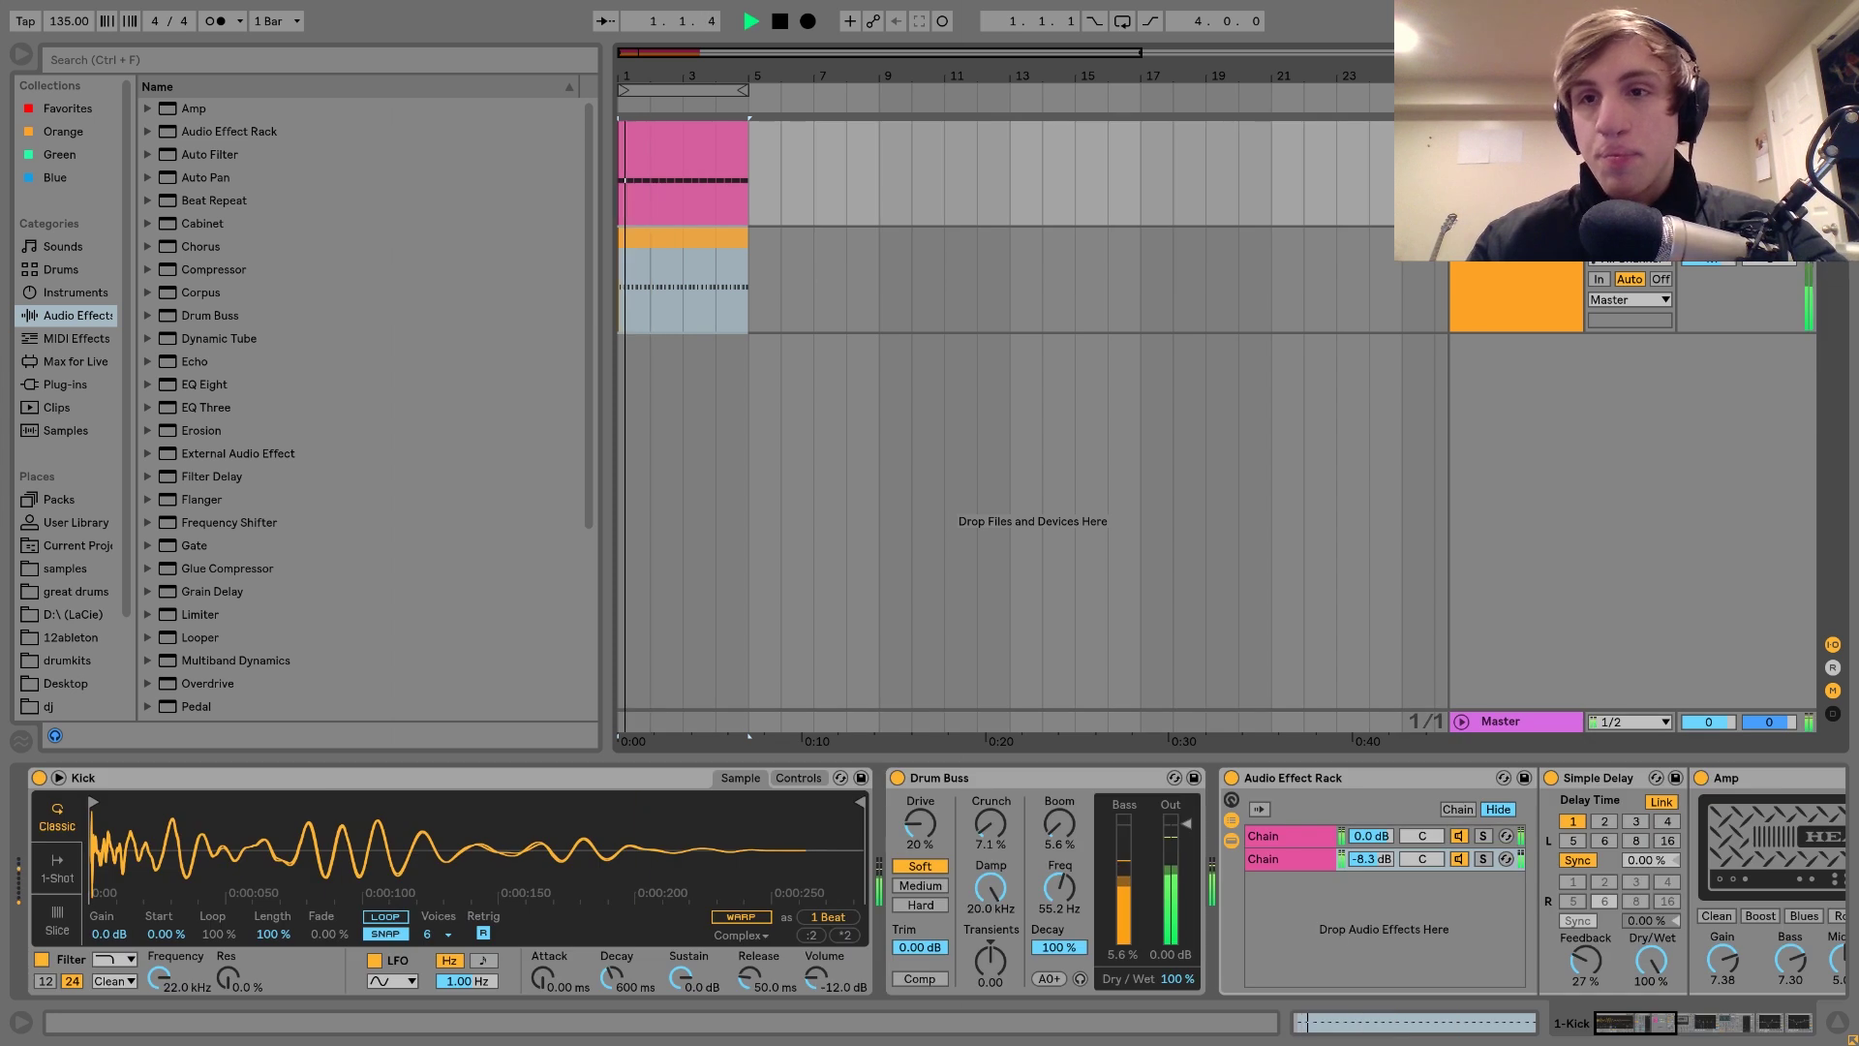
{"action": "key", "text": "space"}
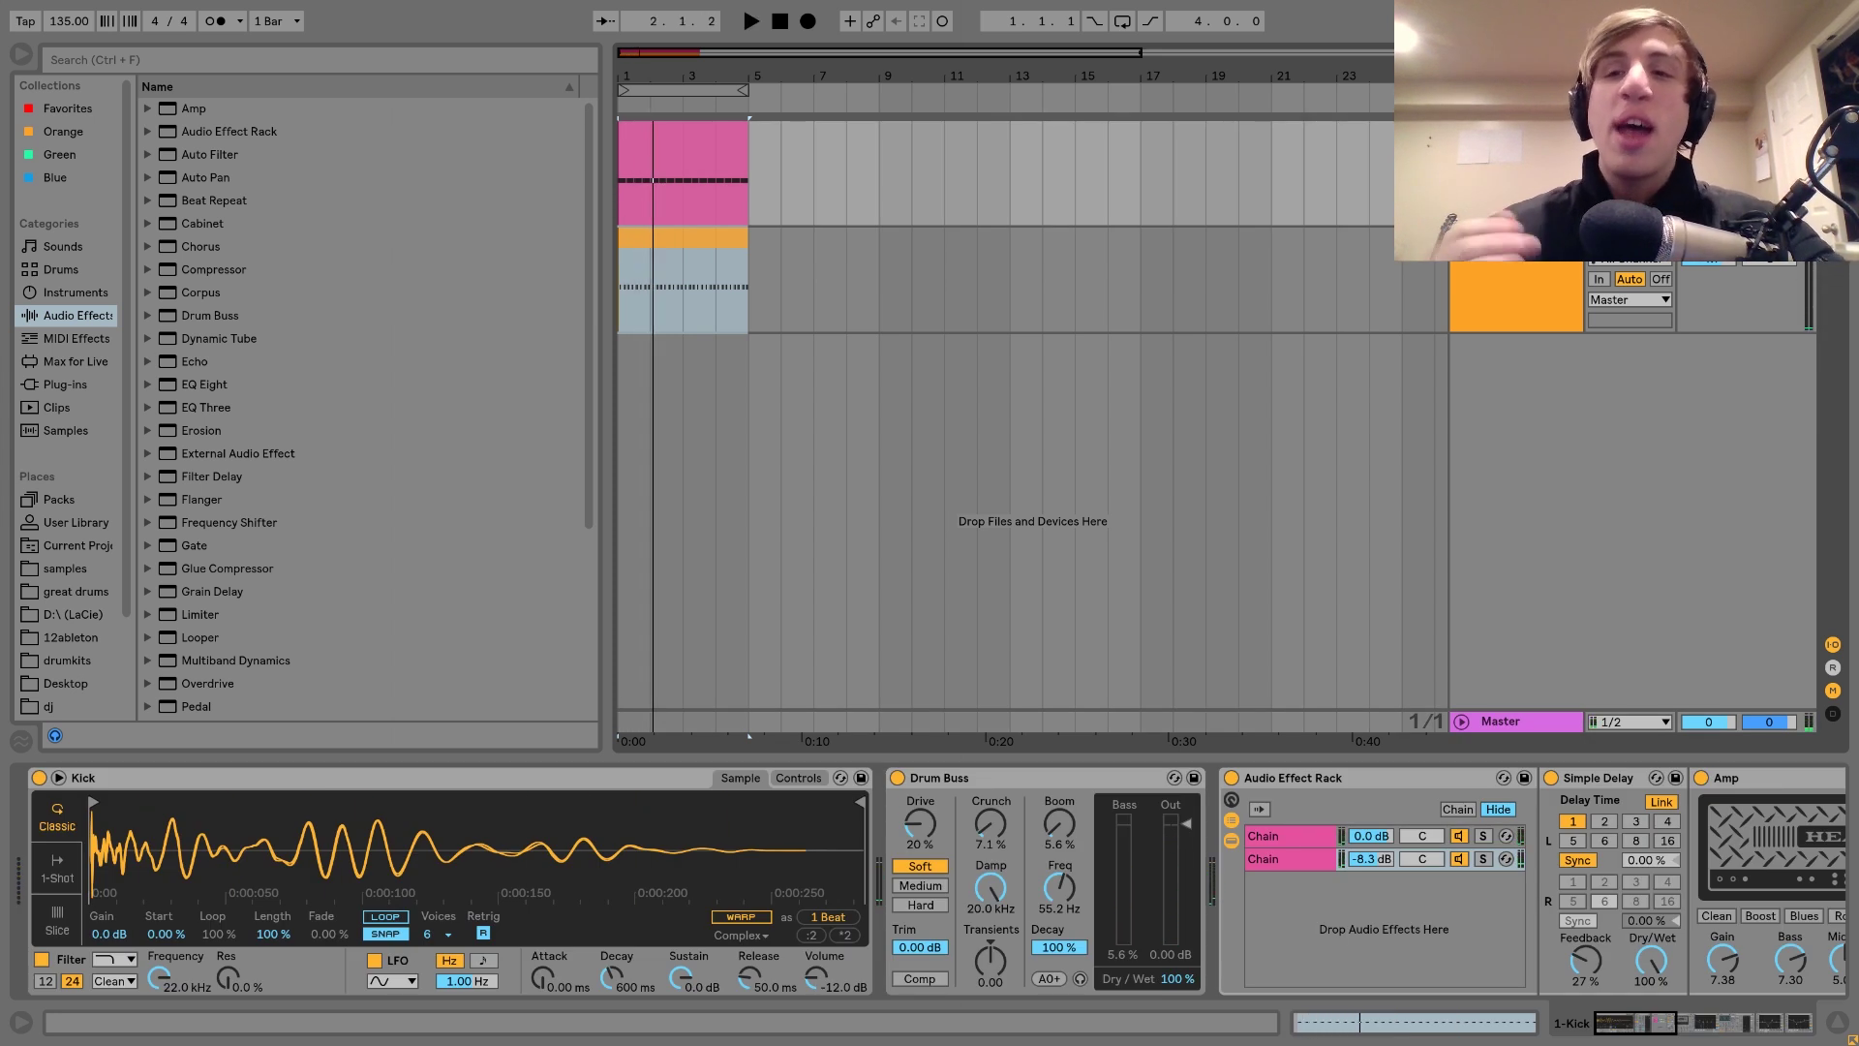
{"action": "key", "text": "space"}
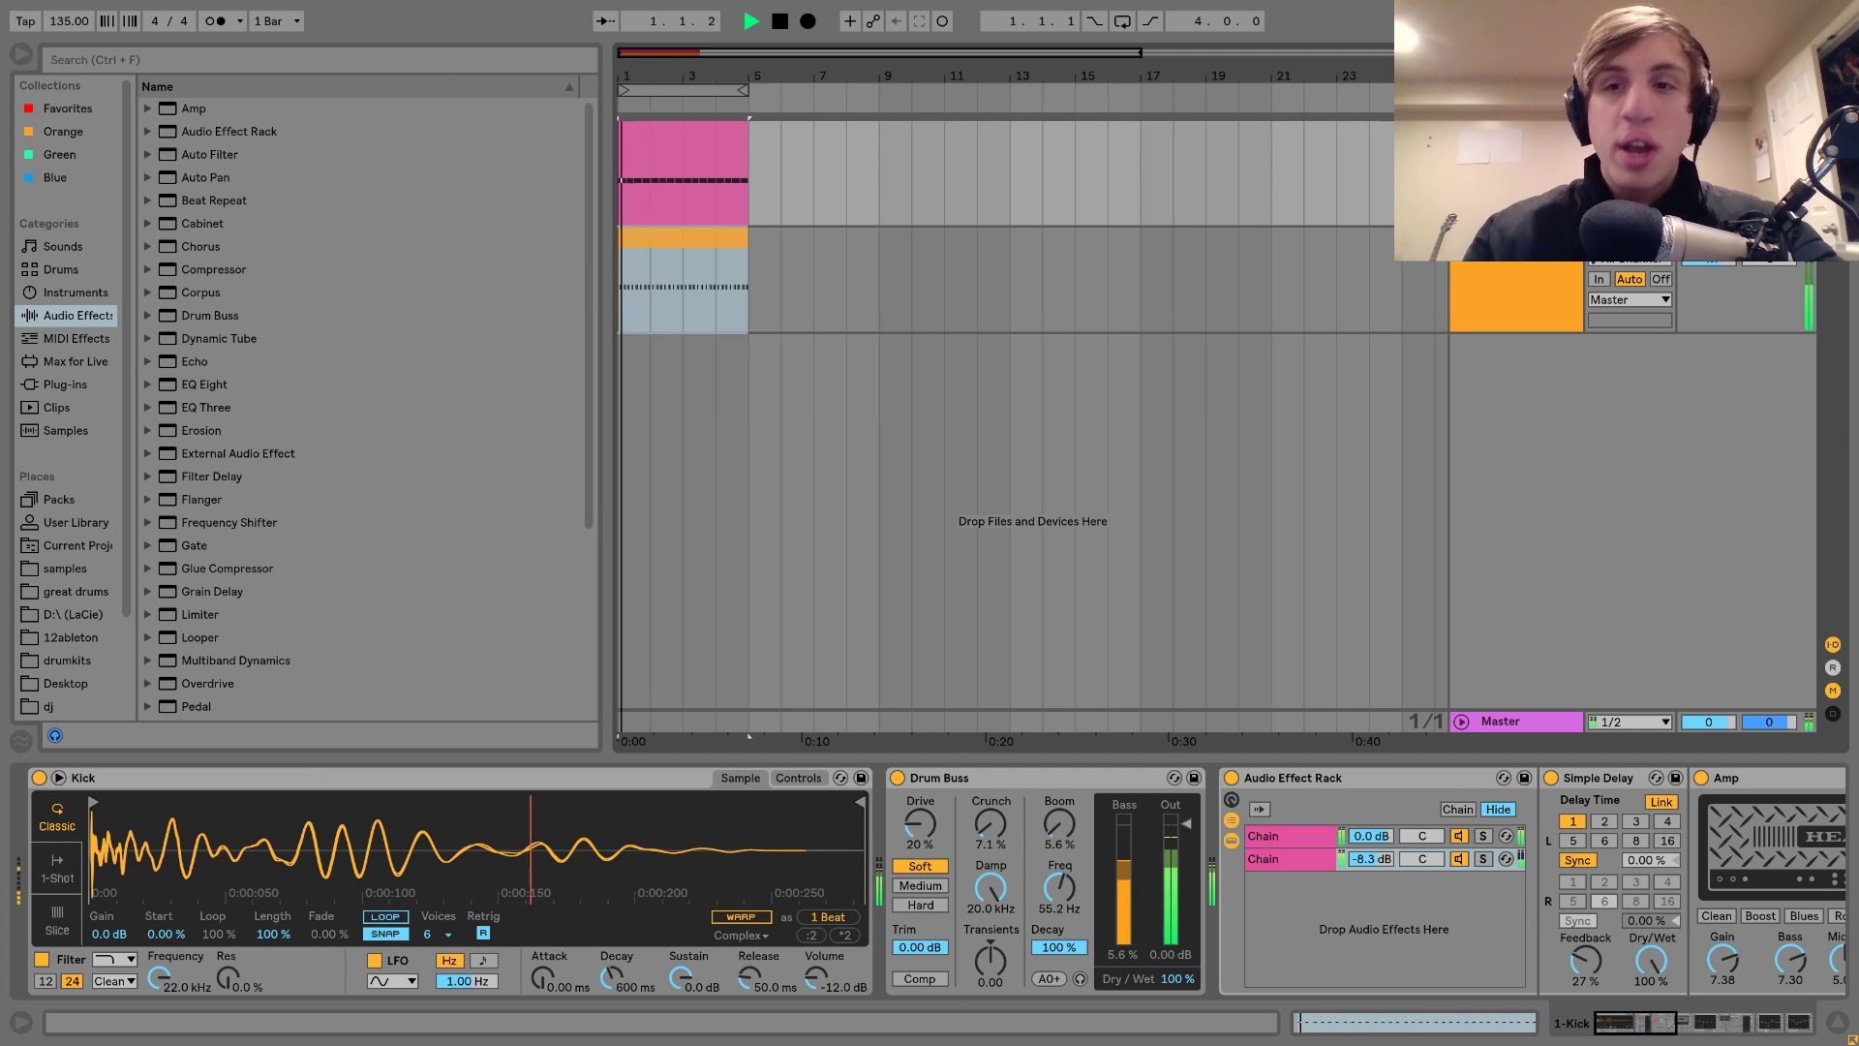
{"action": "key", "text": "space"}
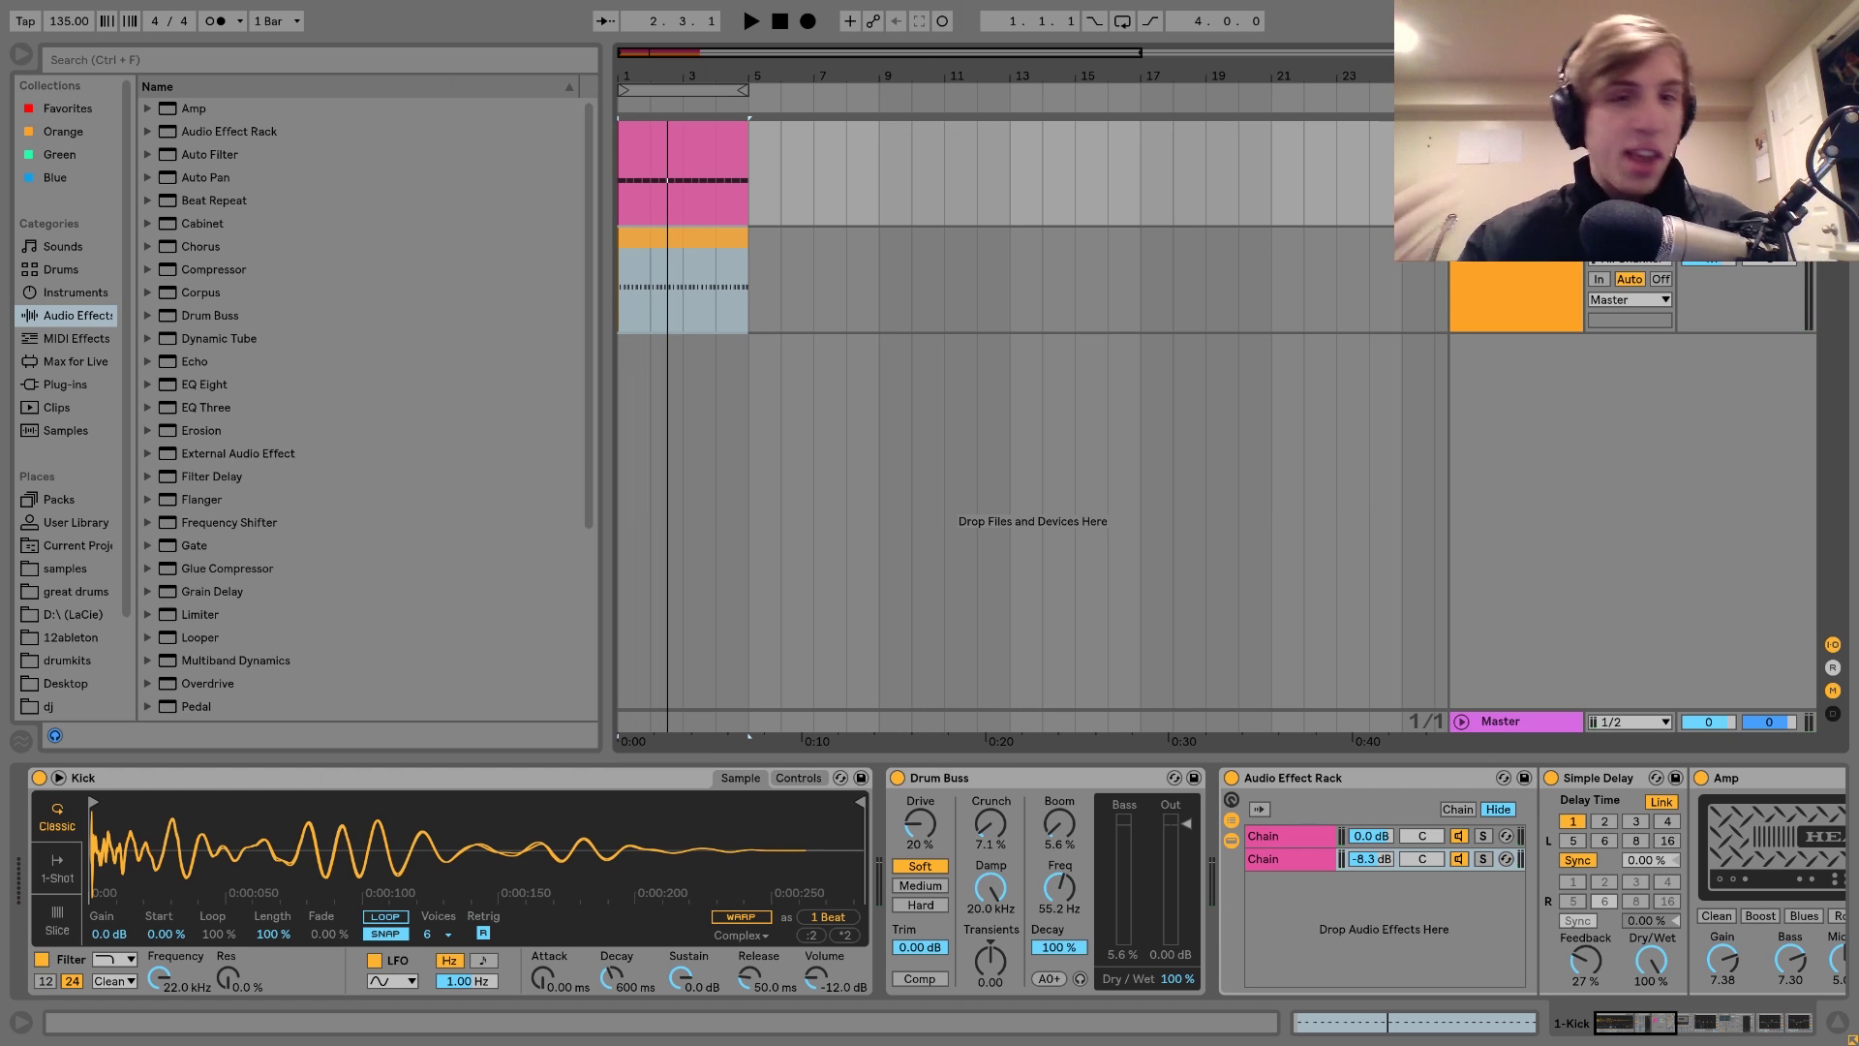
Step: Set the arrangement to loop over the kick clip from 1.1.1 to 5.1.1 and play it
{"action": "left_click", "coordinate": [660, 152]}
{"action": "key", "text": "ctrl+l"}
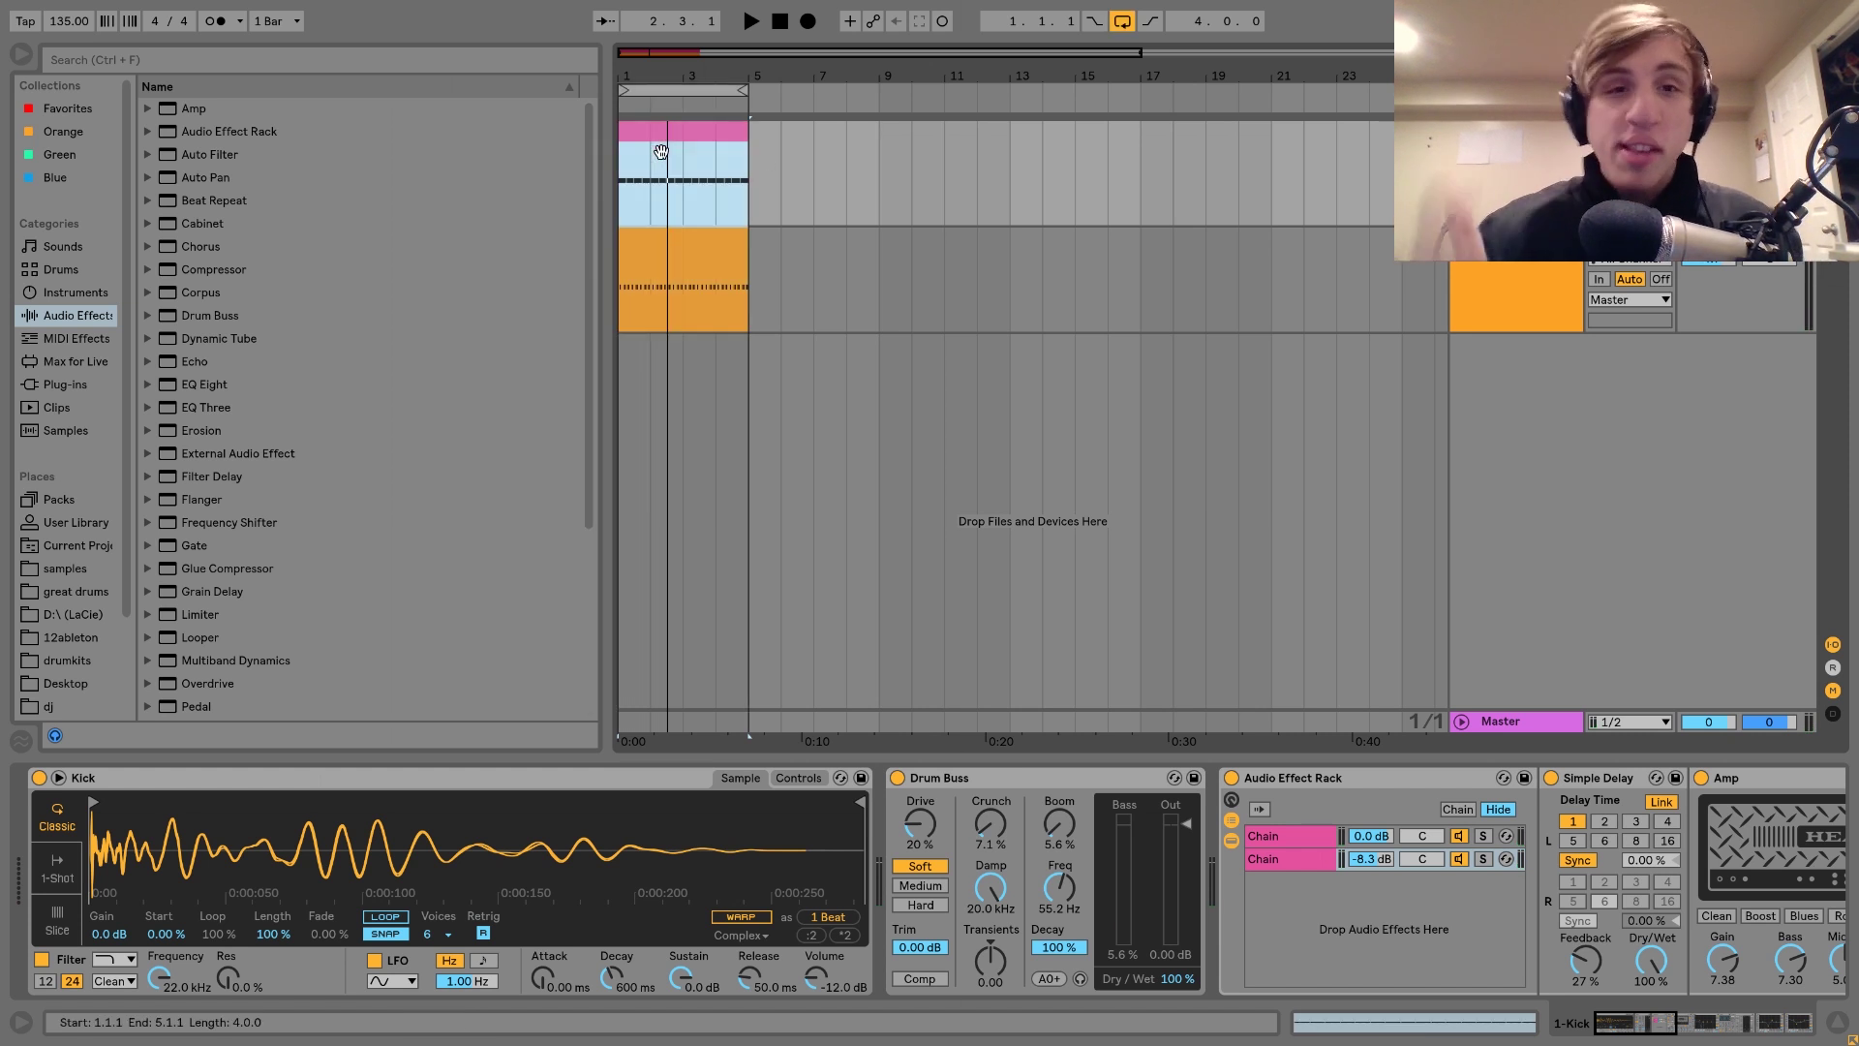
{"action": "key", "text": "space"}
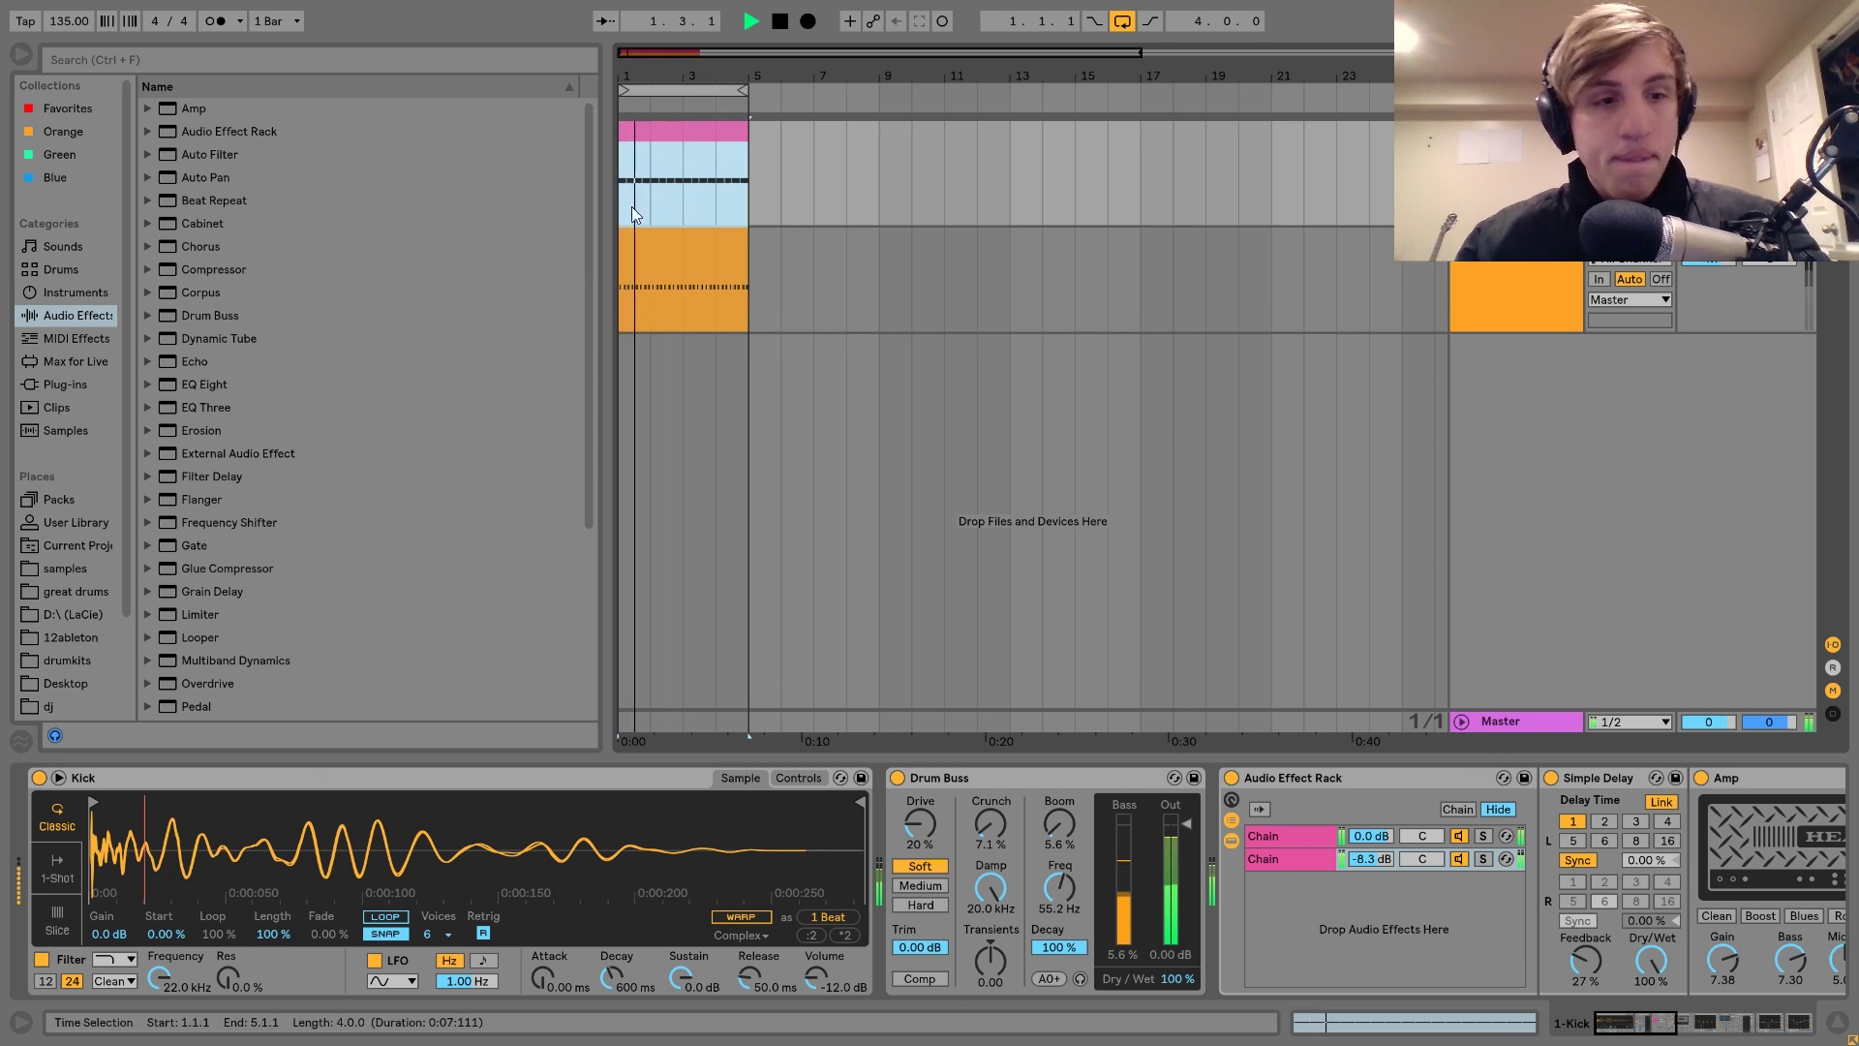
{"action": "key", "text": "space"}
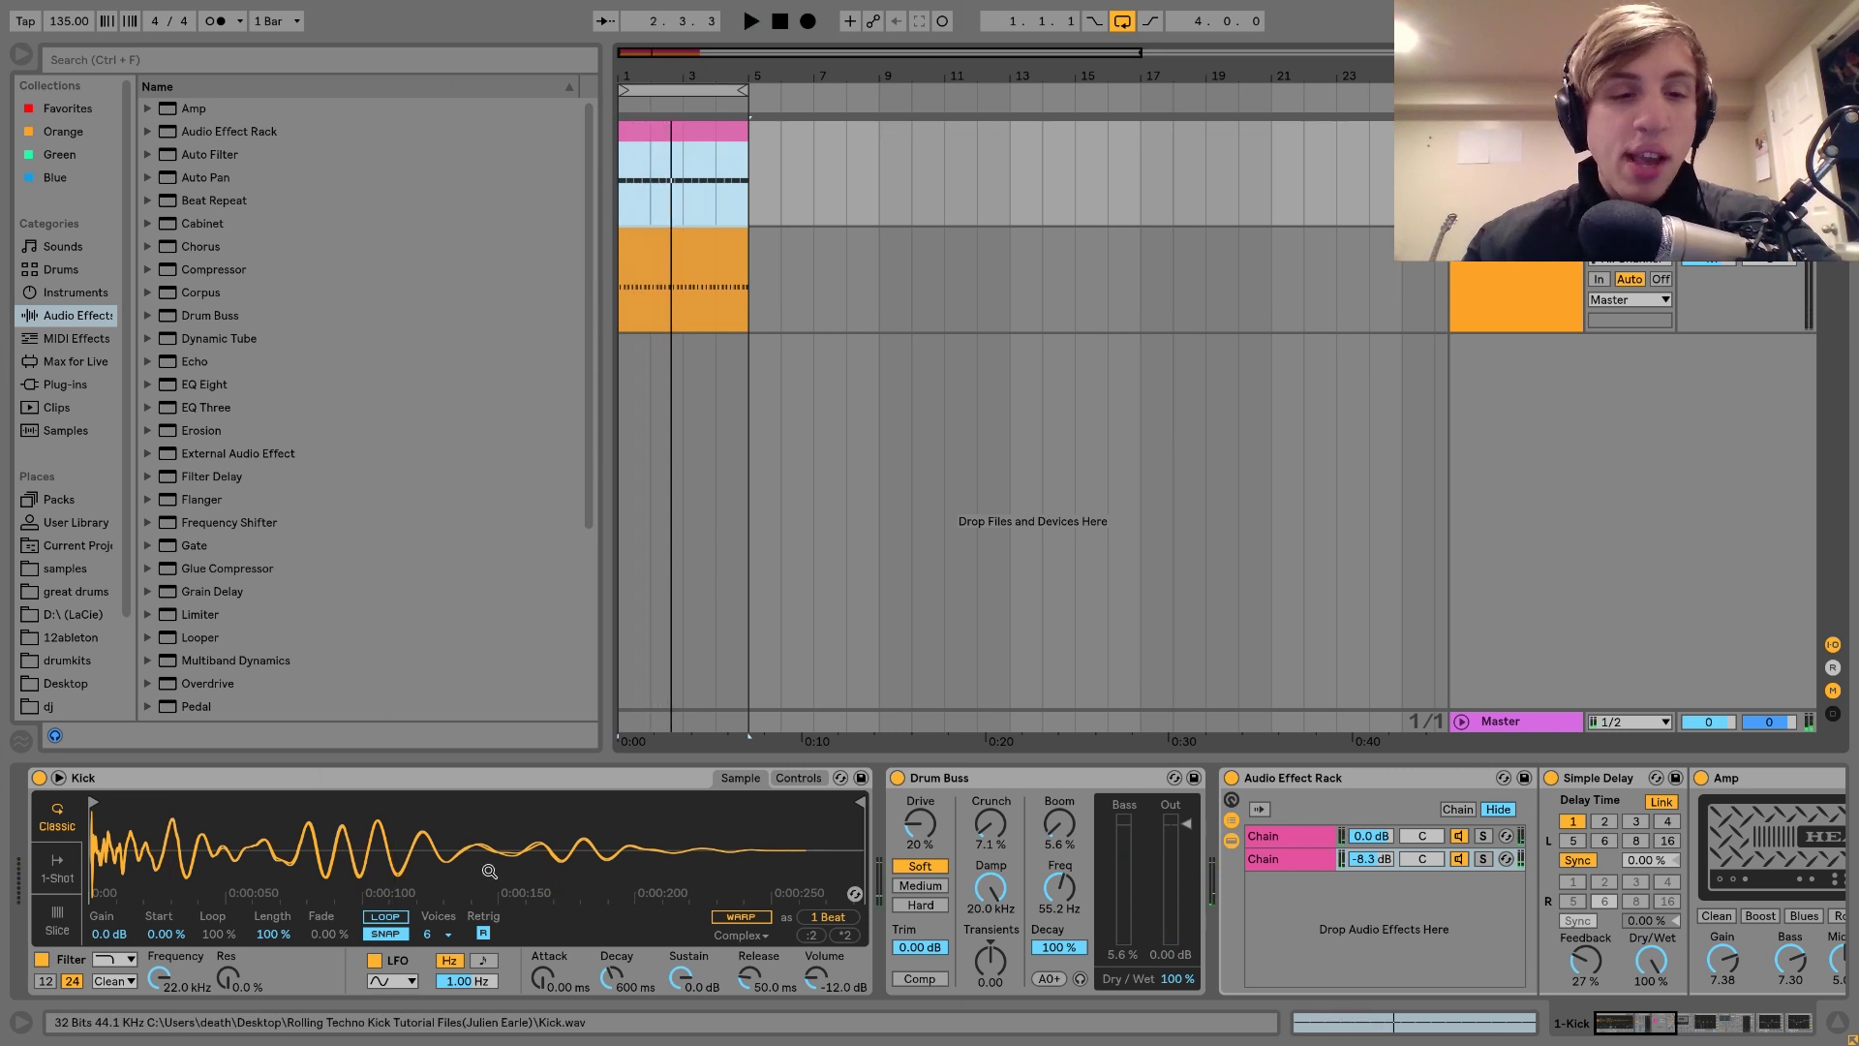
Step: Show the kick sampler's source file, Kick.wav, in the file browser
{"action": "right_click", "coordinate": [496, 883]}
{"action": "left_click", "coordinate": [525, 881]}
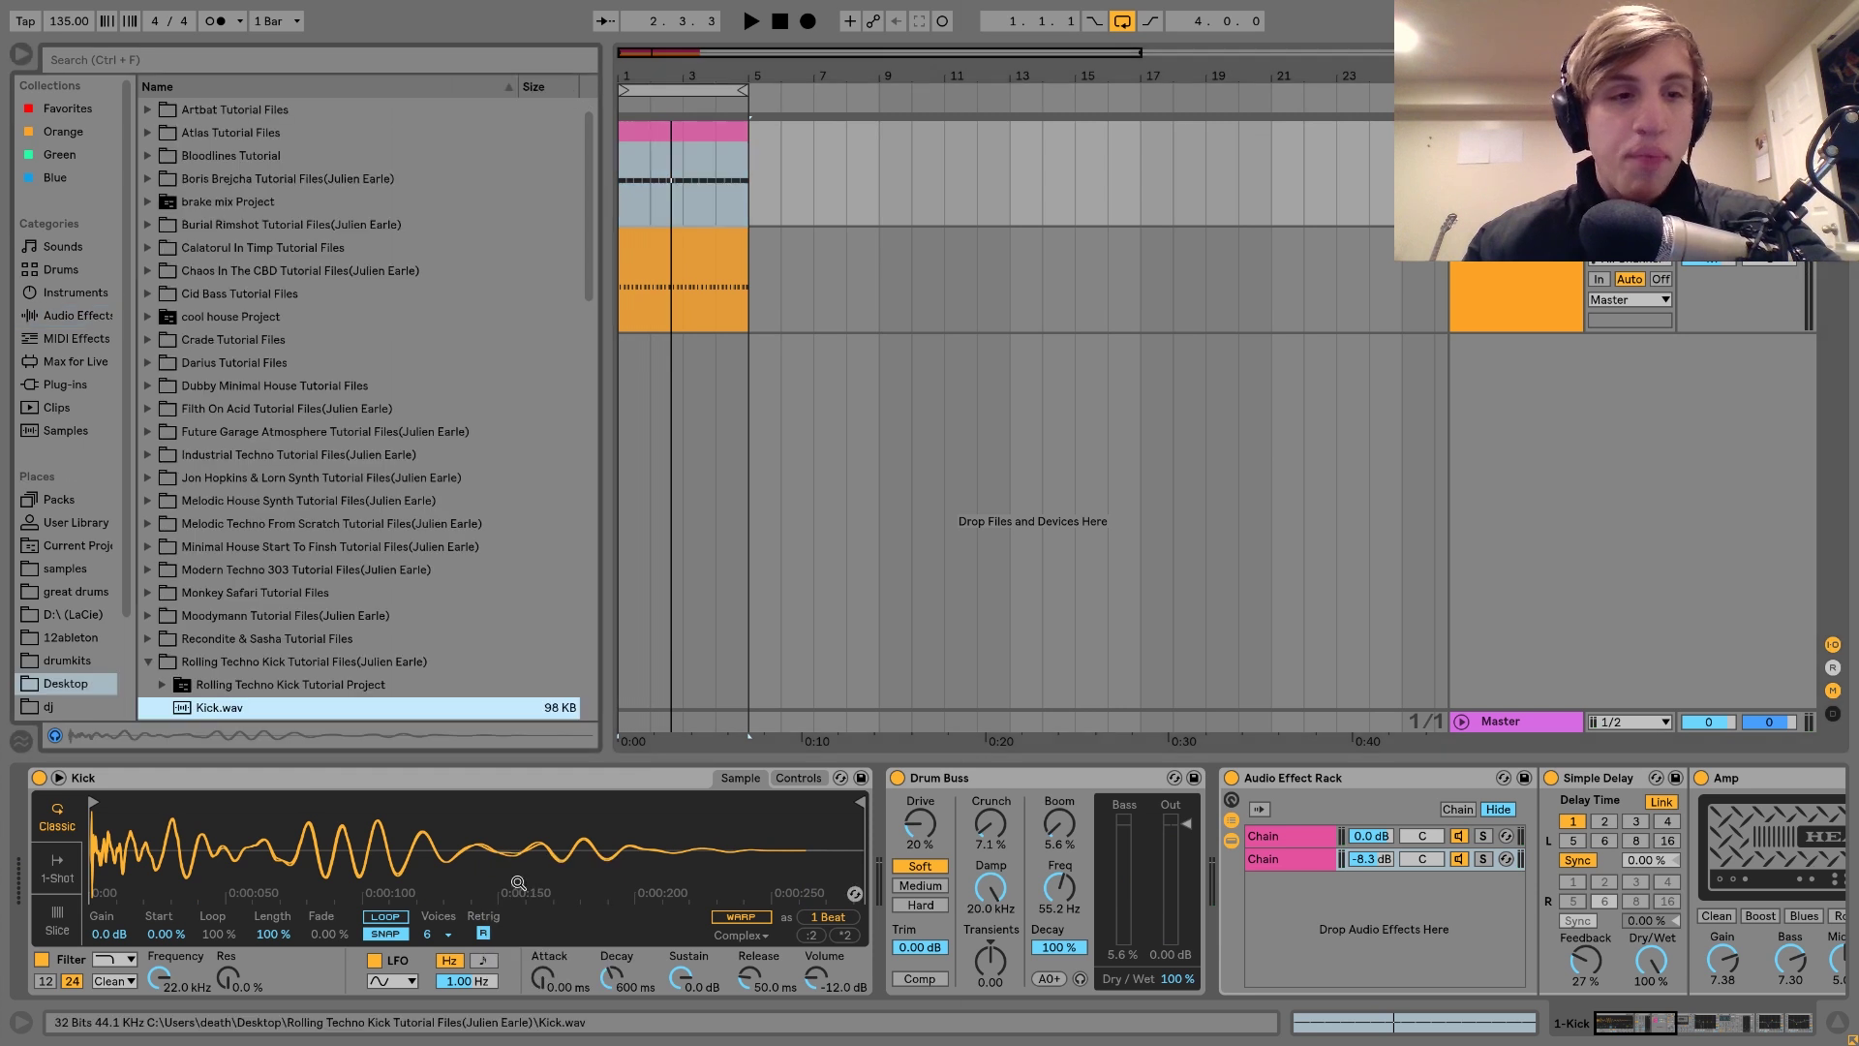
{"action": "left_click", "coordinate": [213, 707]}
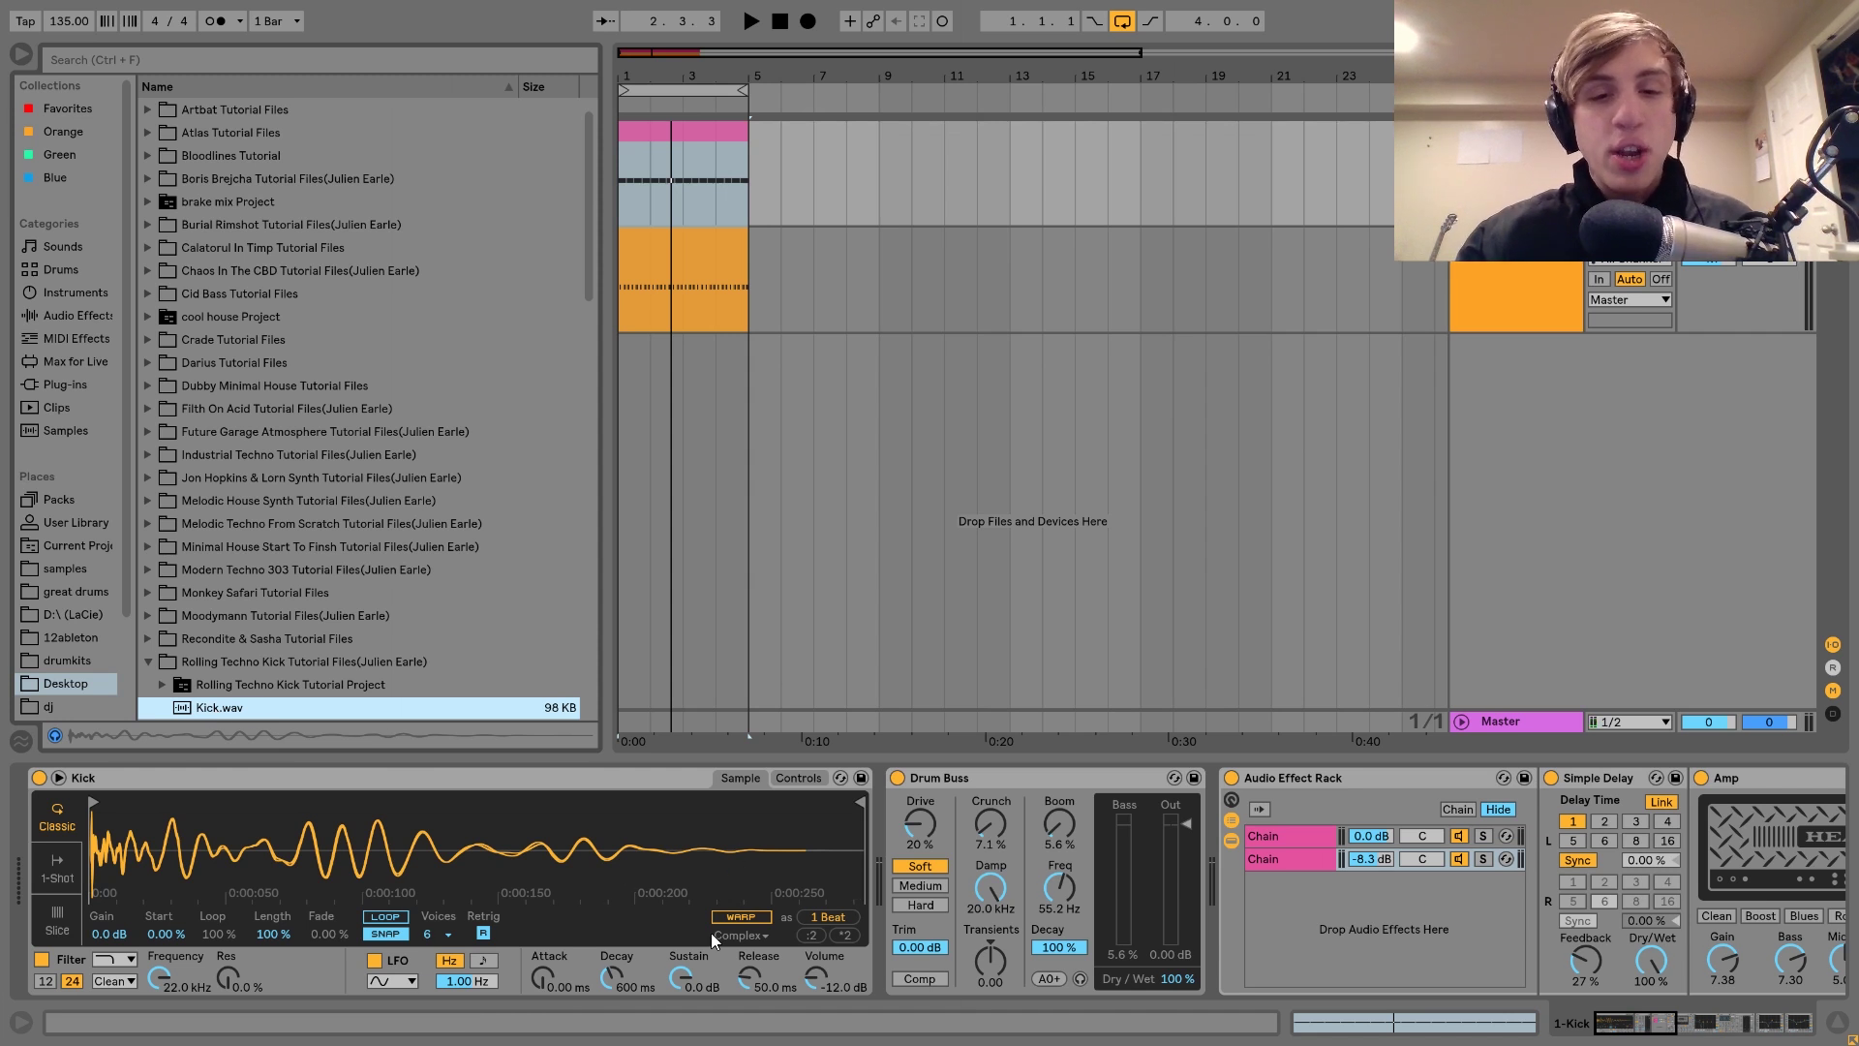
Step: Audition the kick's Drum Buss by playing the loop and comparing the effect switched off and on
{"action": "scroll", "coordinate": [728, 929], "scroll_direction": "right", "scroll_amount": 5}
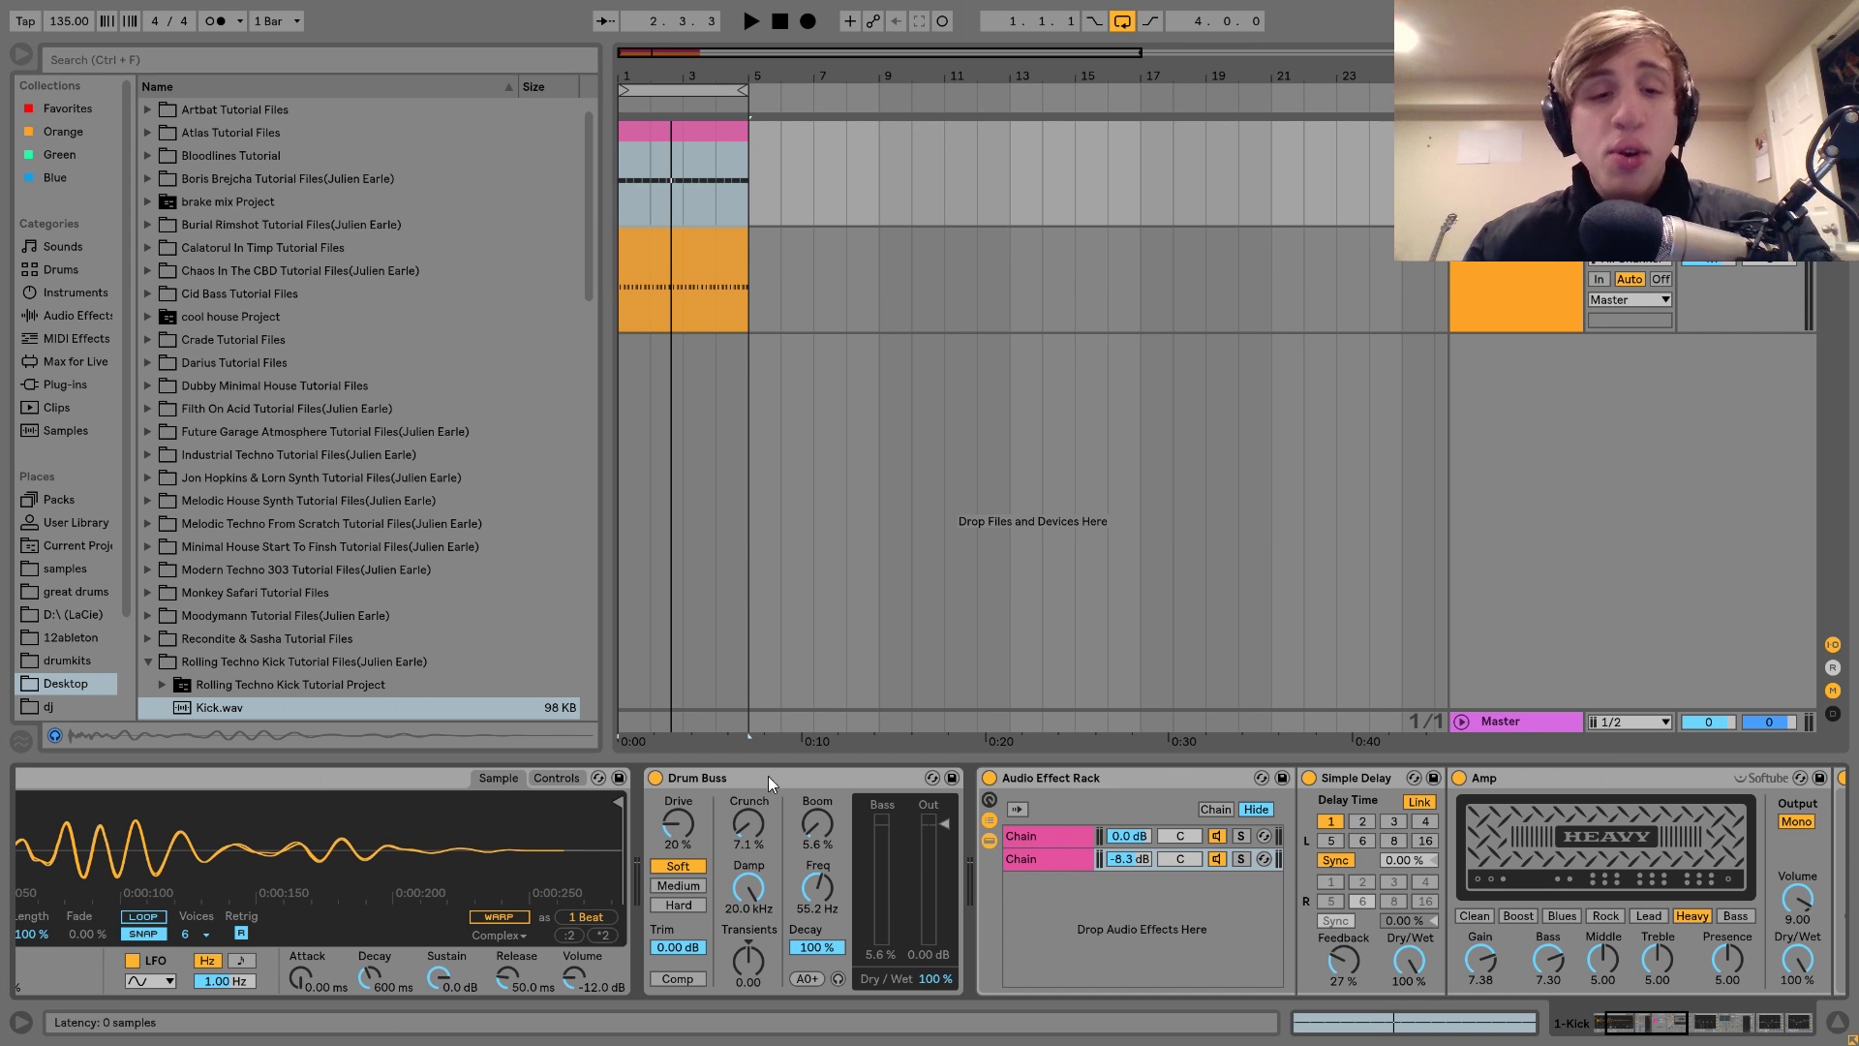
{"action": "left_click", "coordinate": [739, 778]}
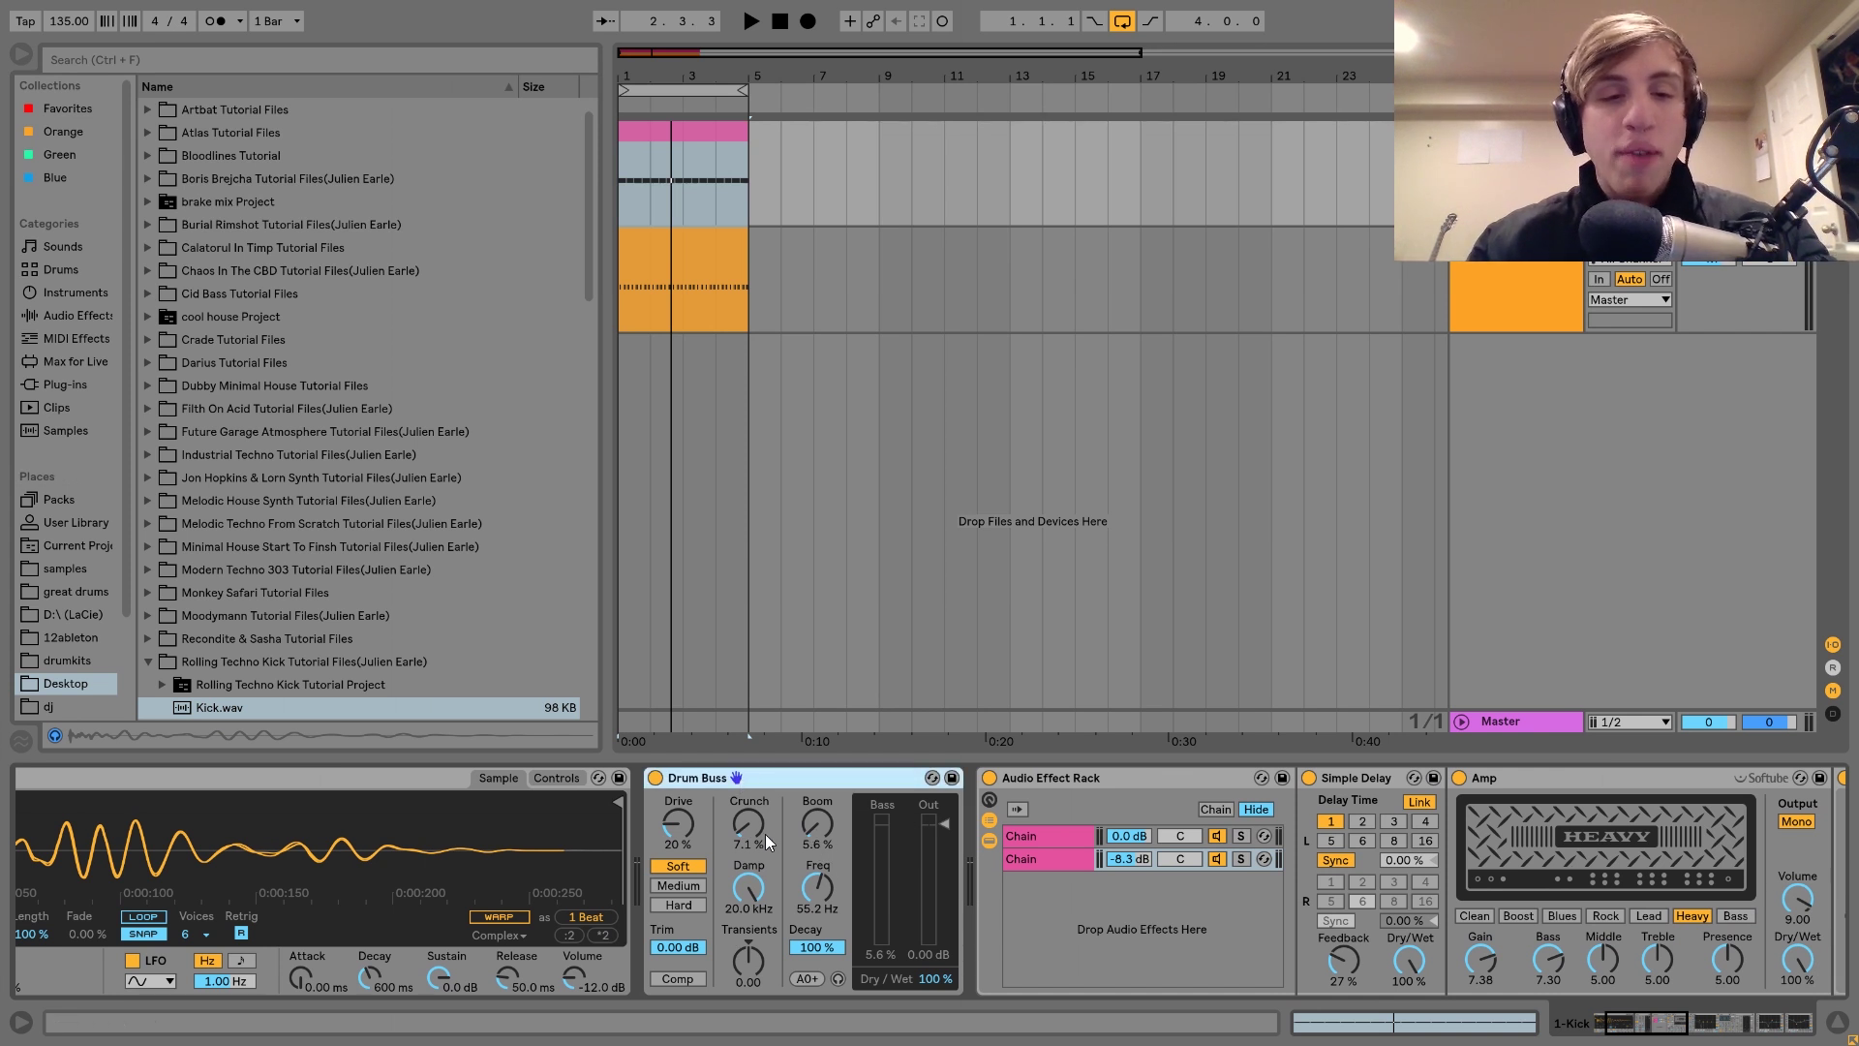
{"action": "key", "text": "space"}
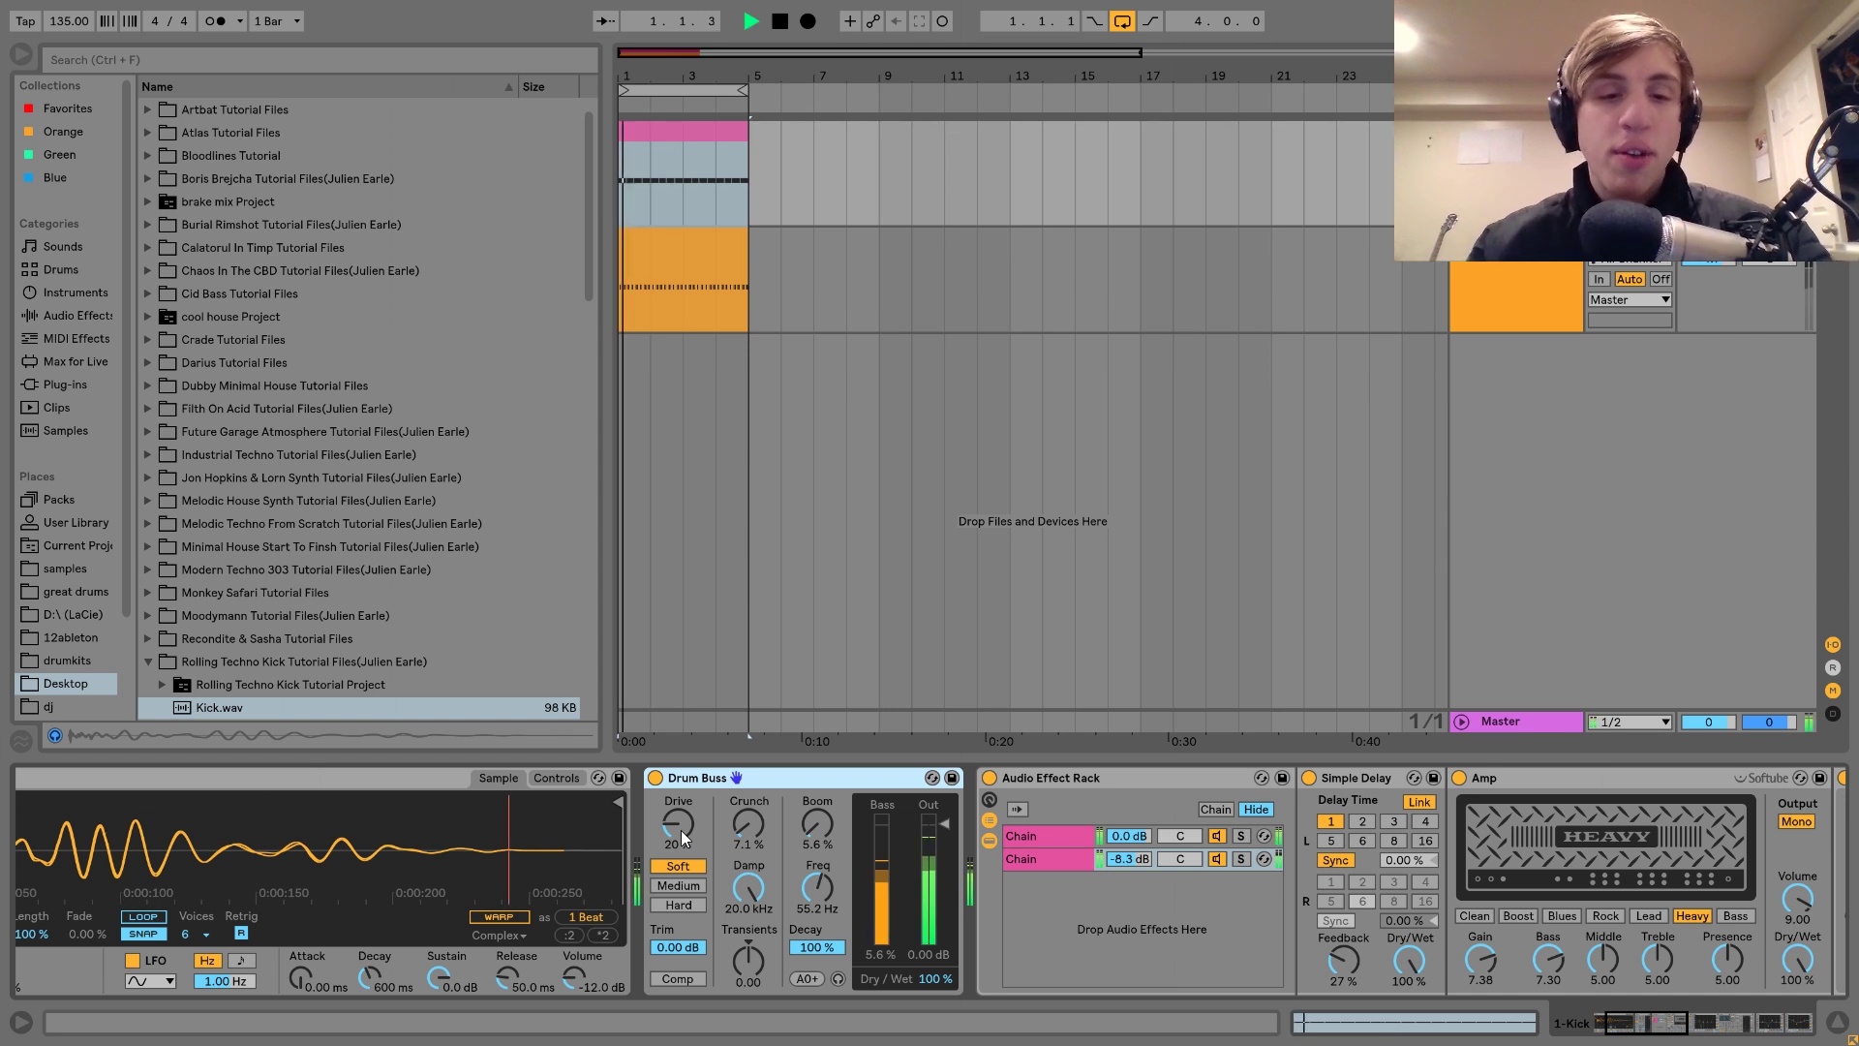
{"action": "key", "text": "space"}
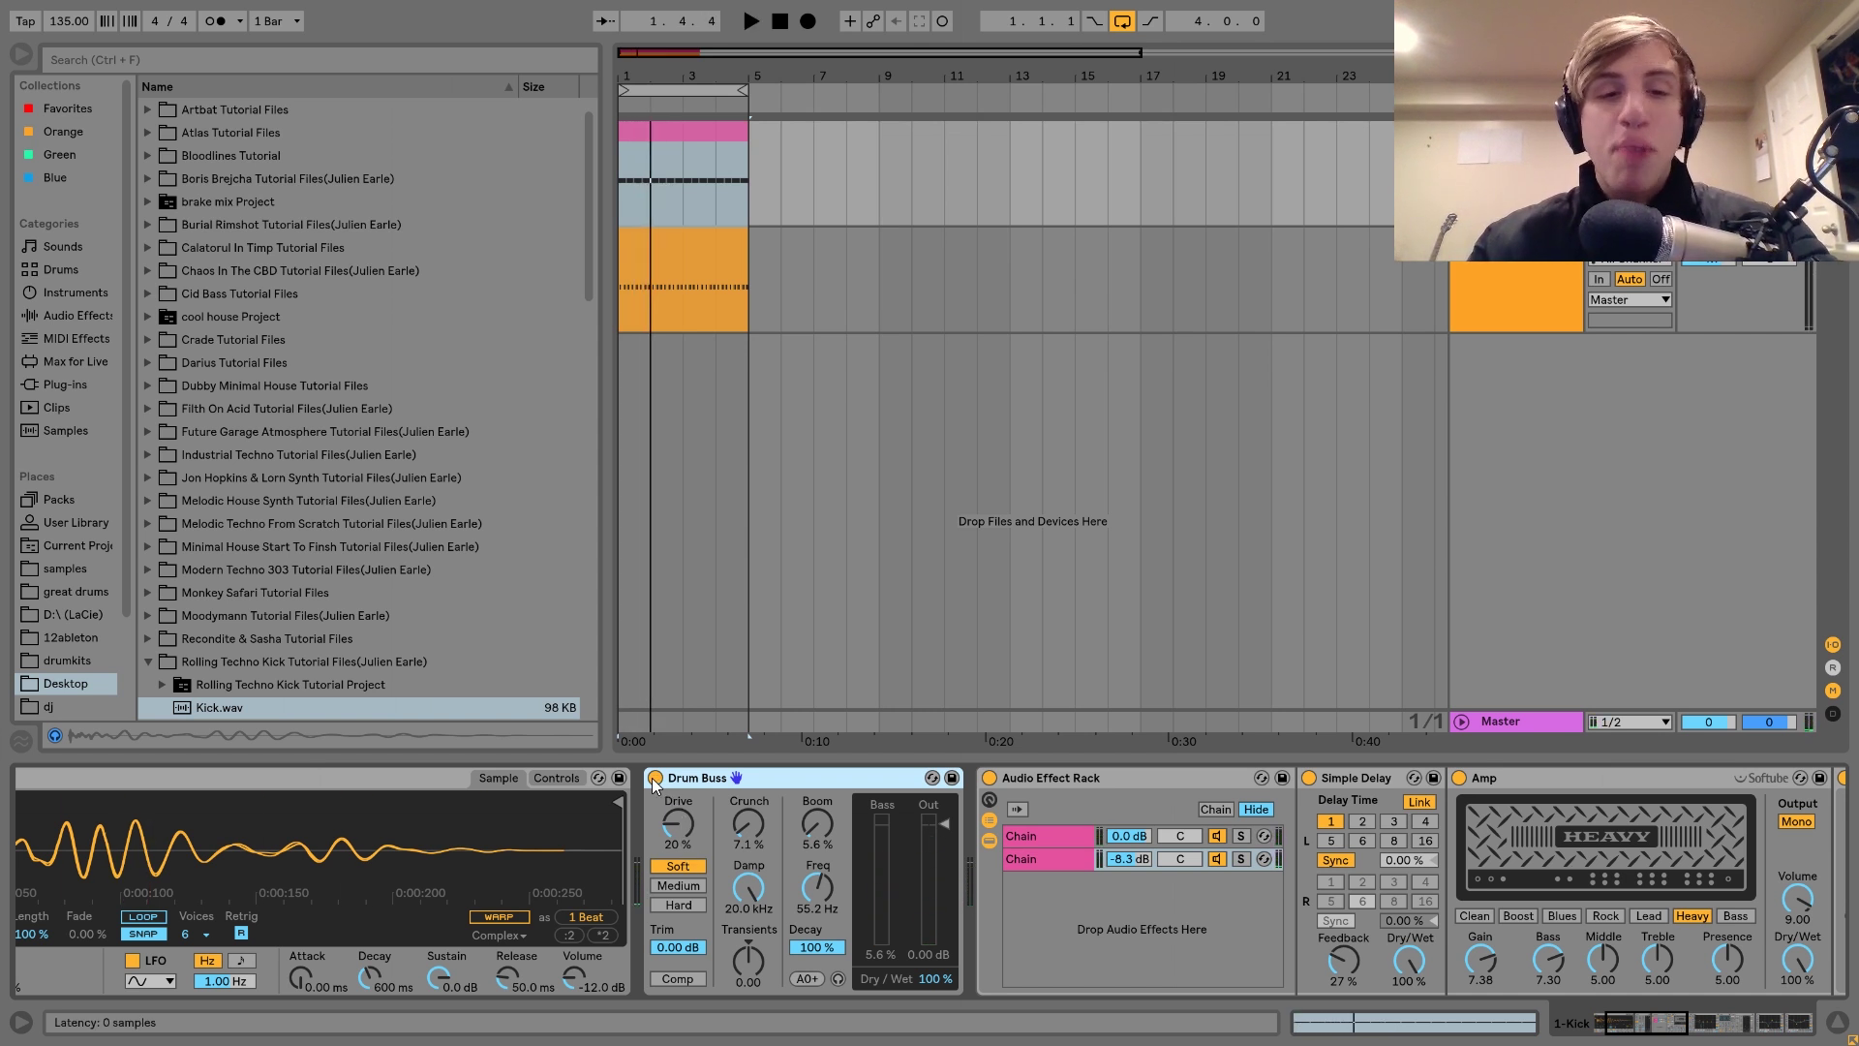
{"action": "key", "text": "space"}
{"action": "left_click", "coordinate": [656, 777]}
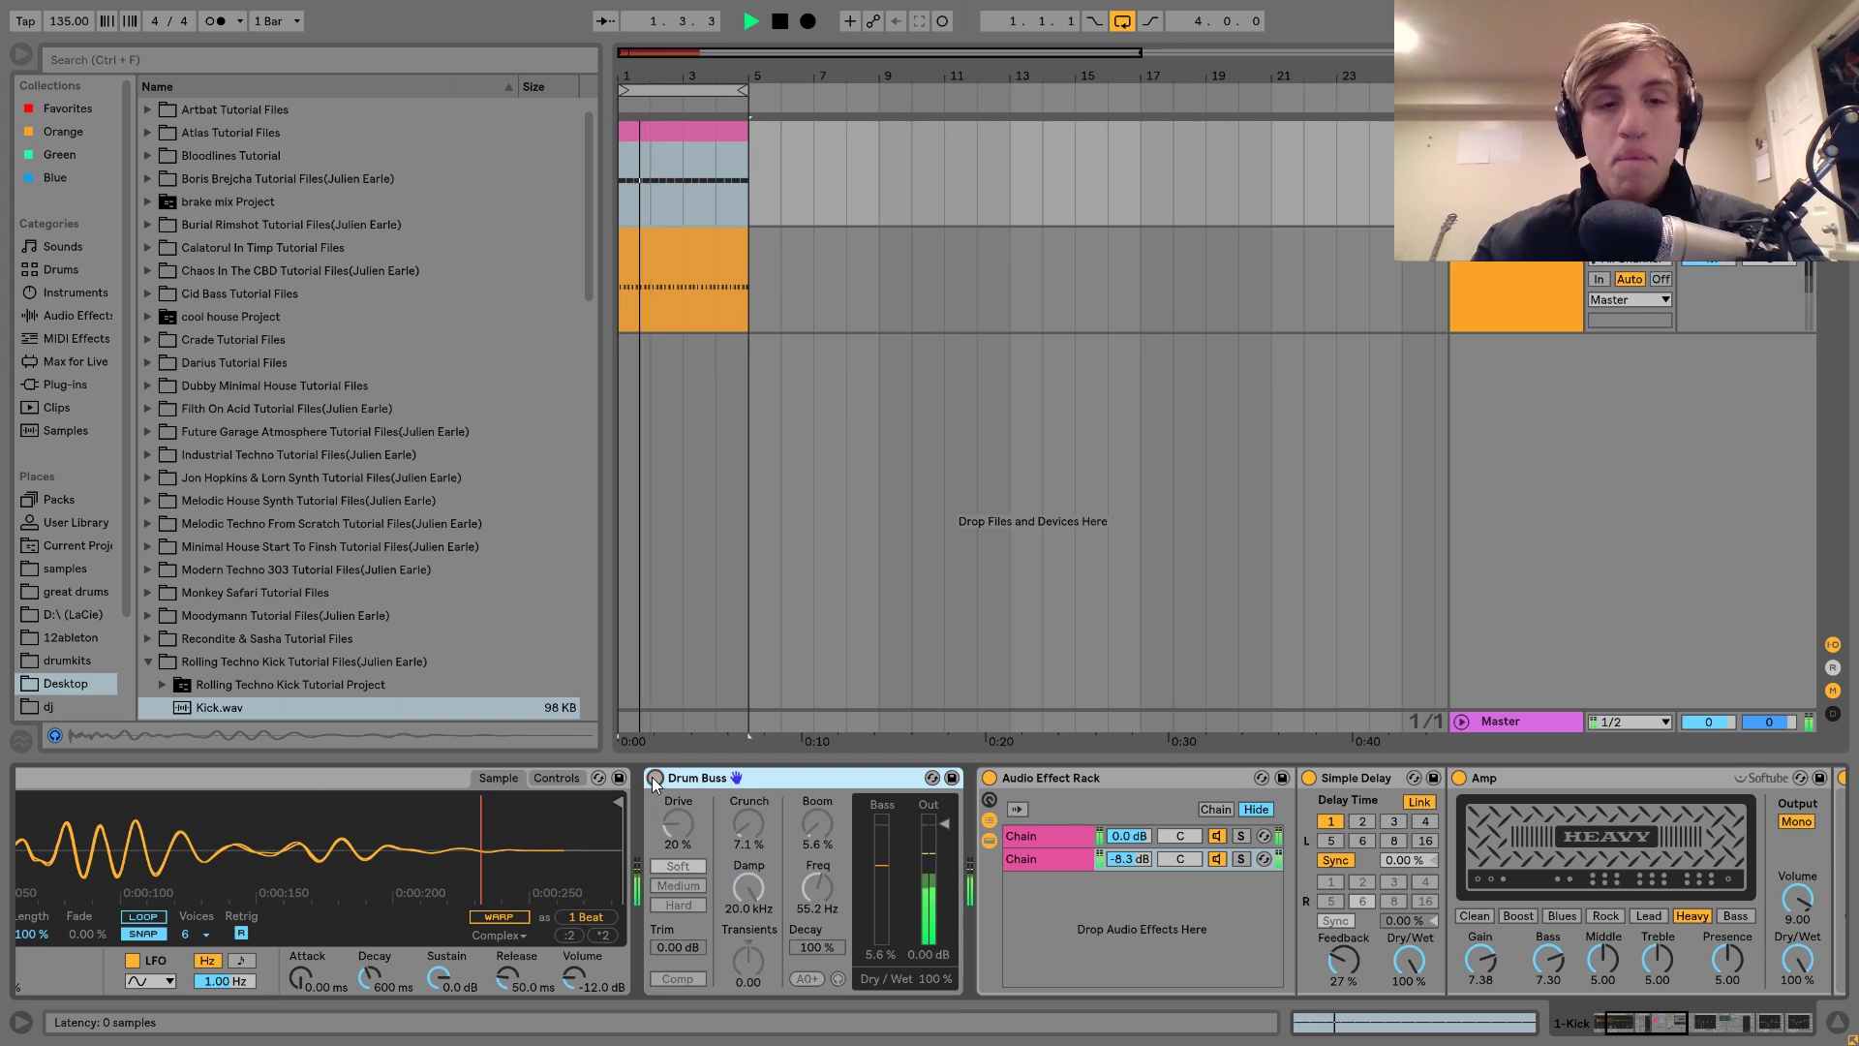
{"action": "left_click", "coordinate": [653, 777]}
{"action": "right_click", "coordinate": [653, 776]}
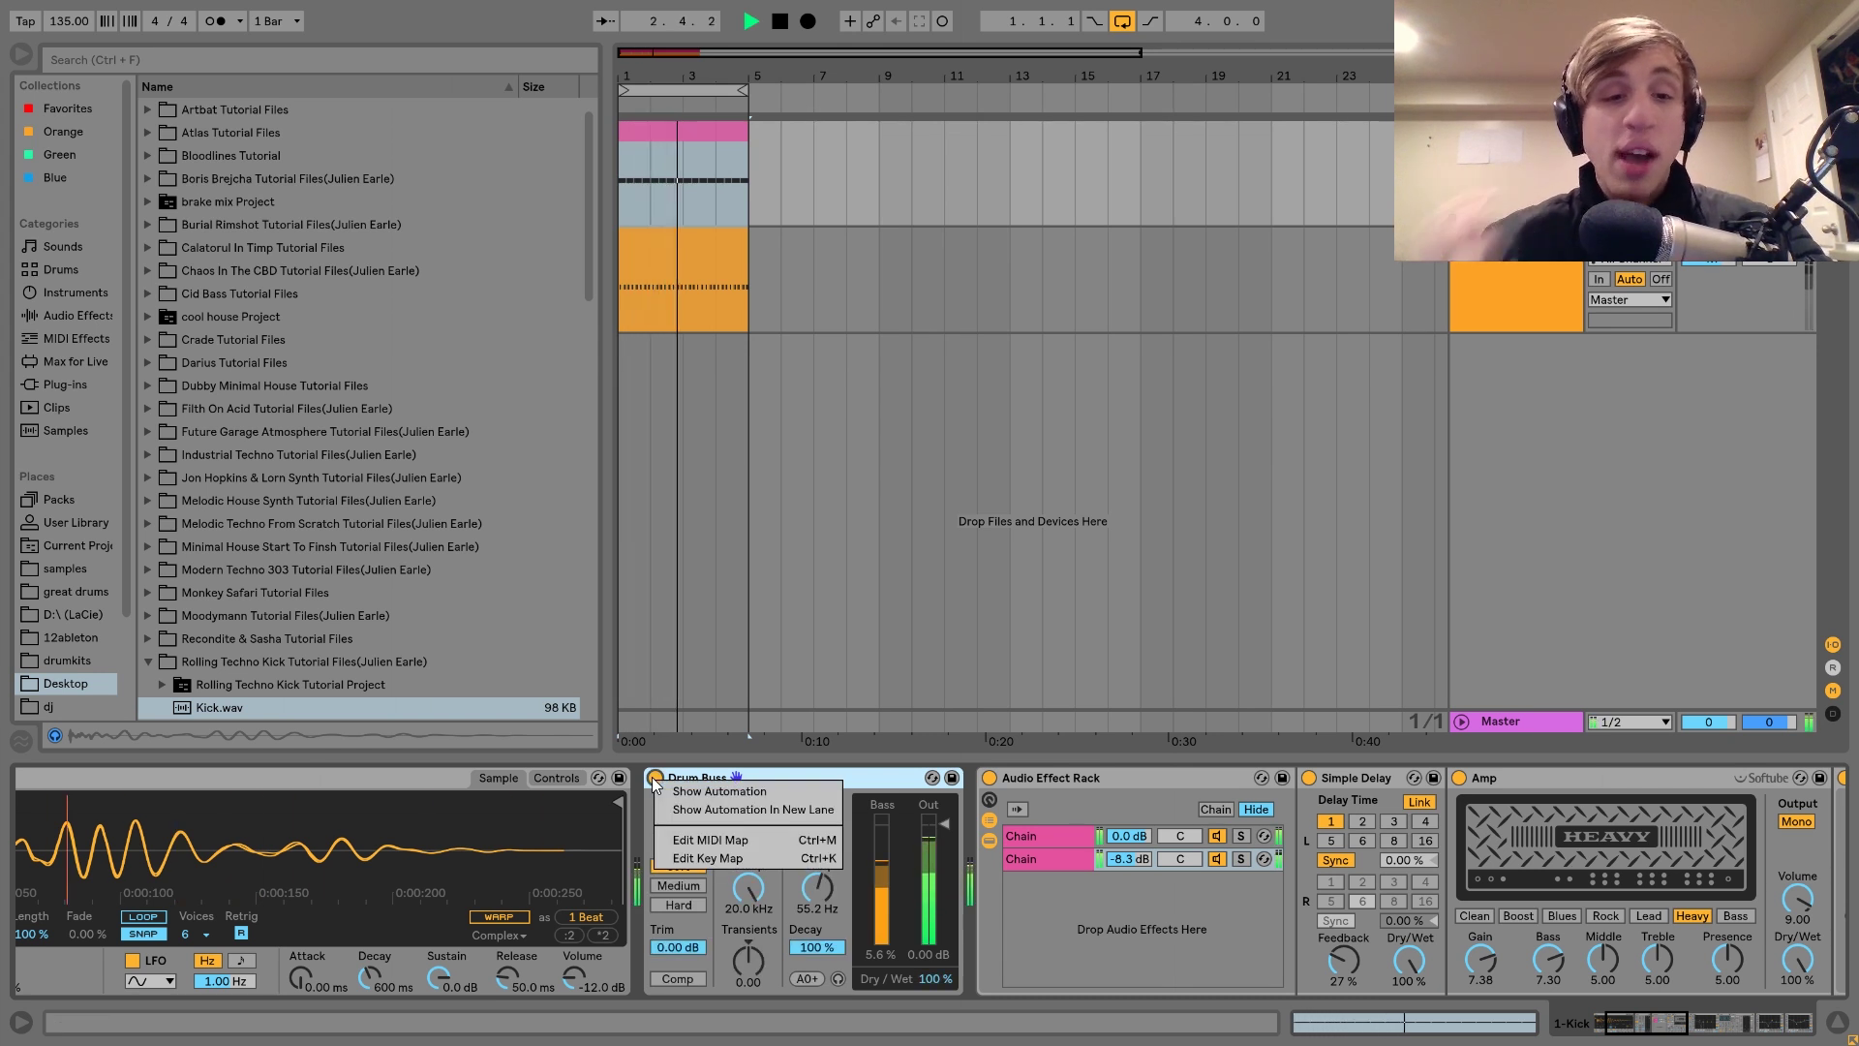
{"action": "left_click", "coordinate": [773, 774]}
{"action": "key", "text": "space"}
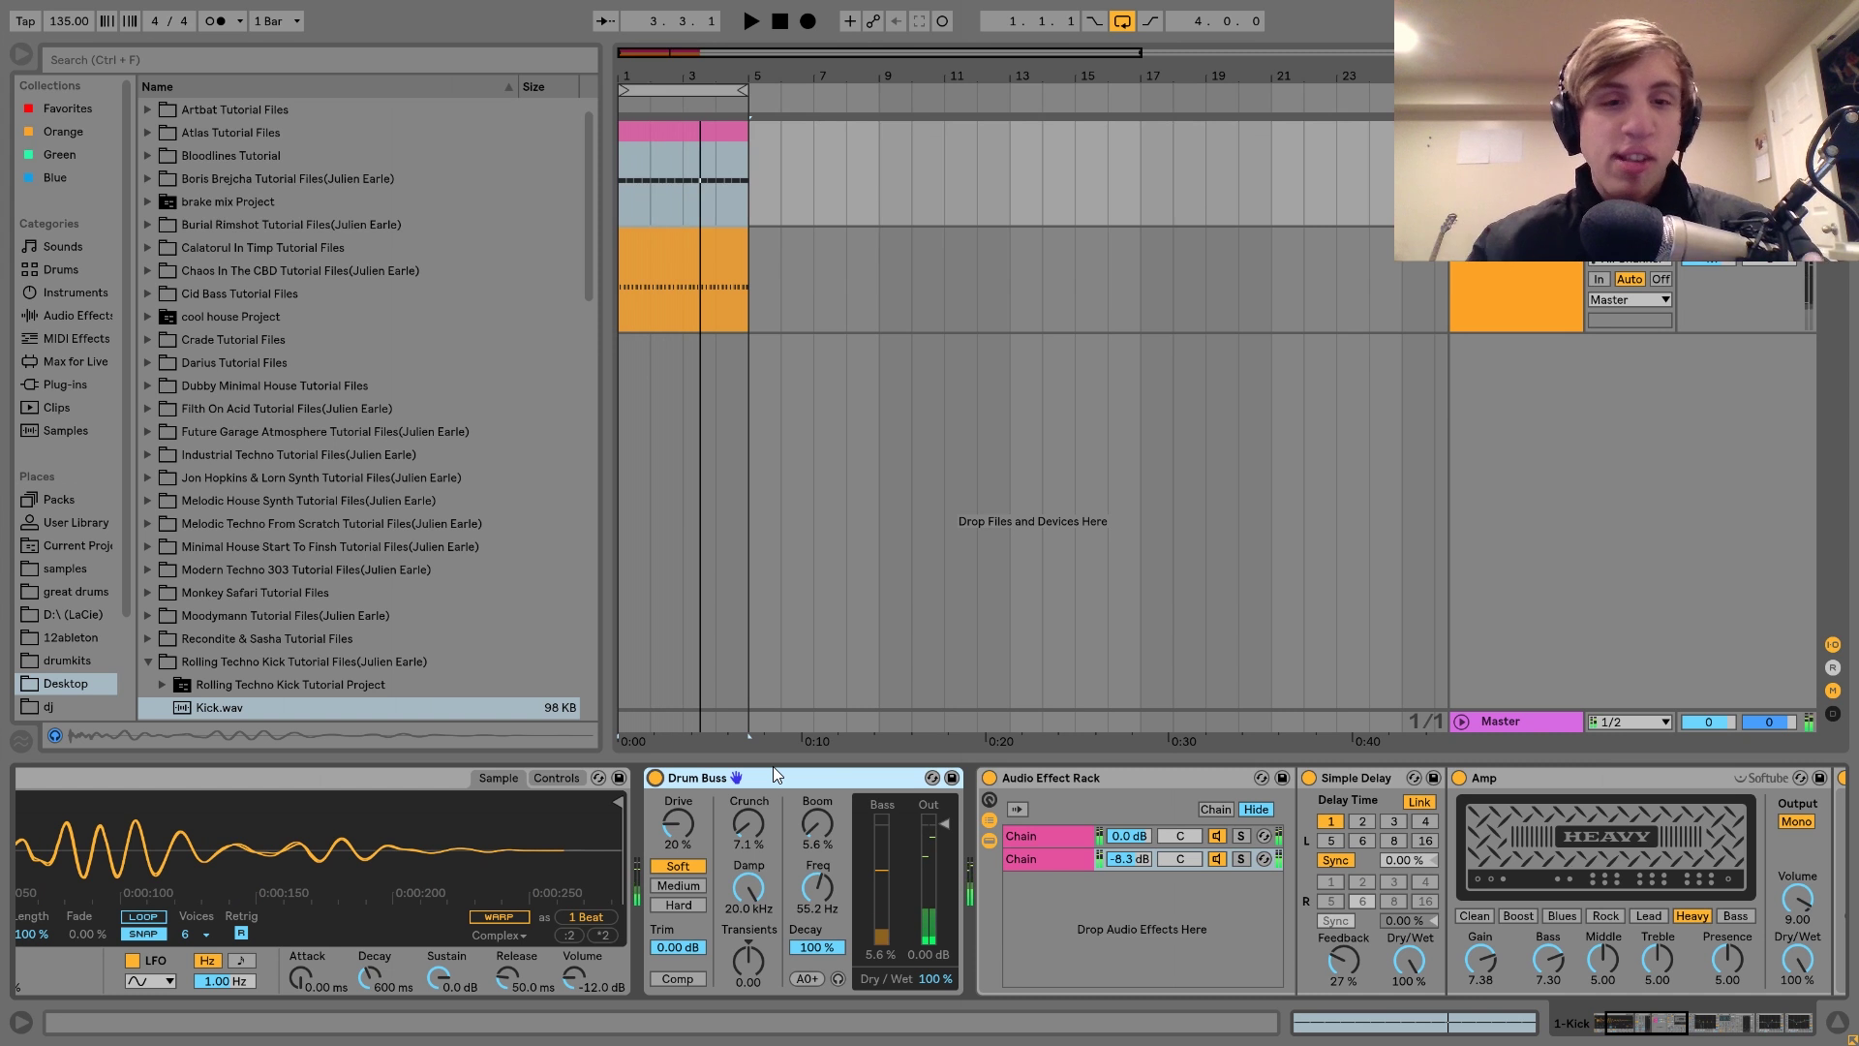
Step: Play the loop through the Audio Effect Rack and solo the first and second chains in turn
{"action": "key", "text": "space"}
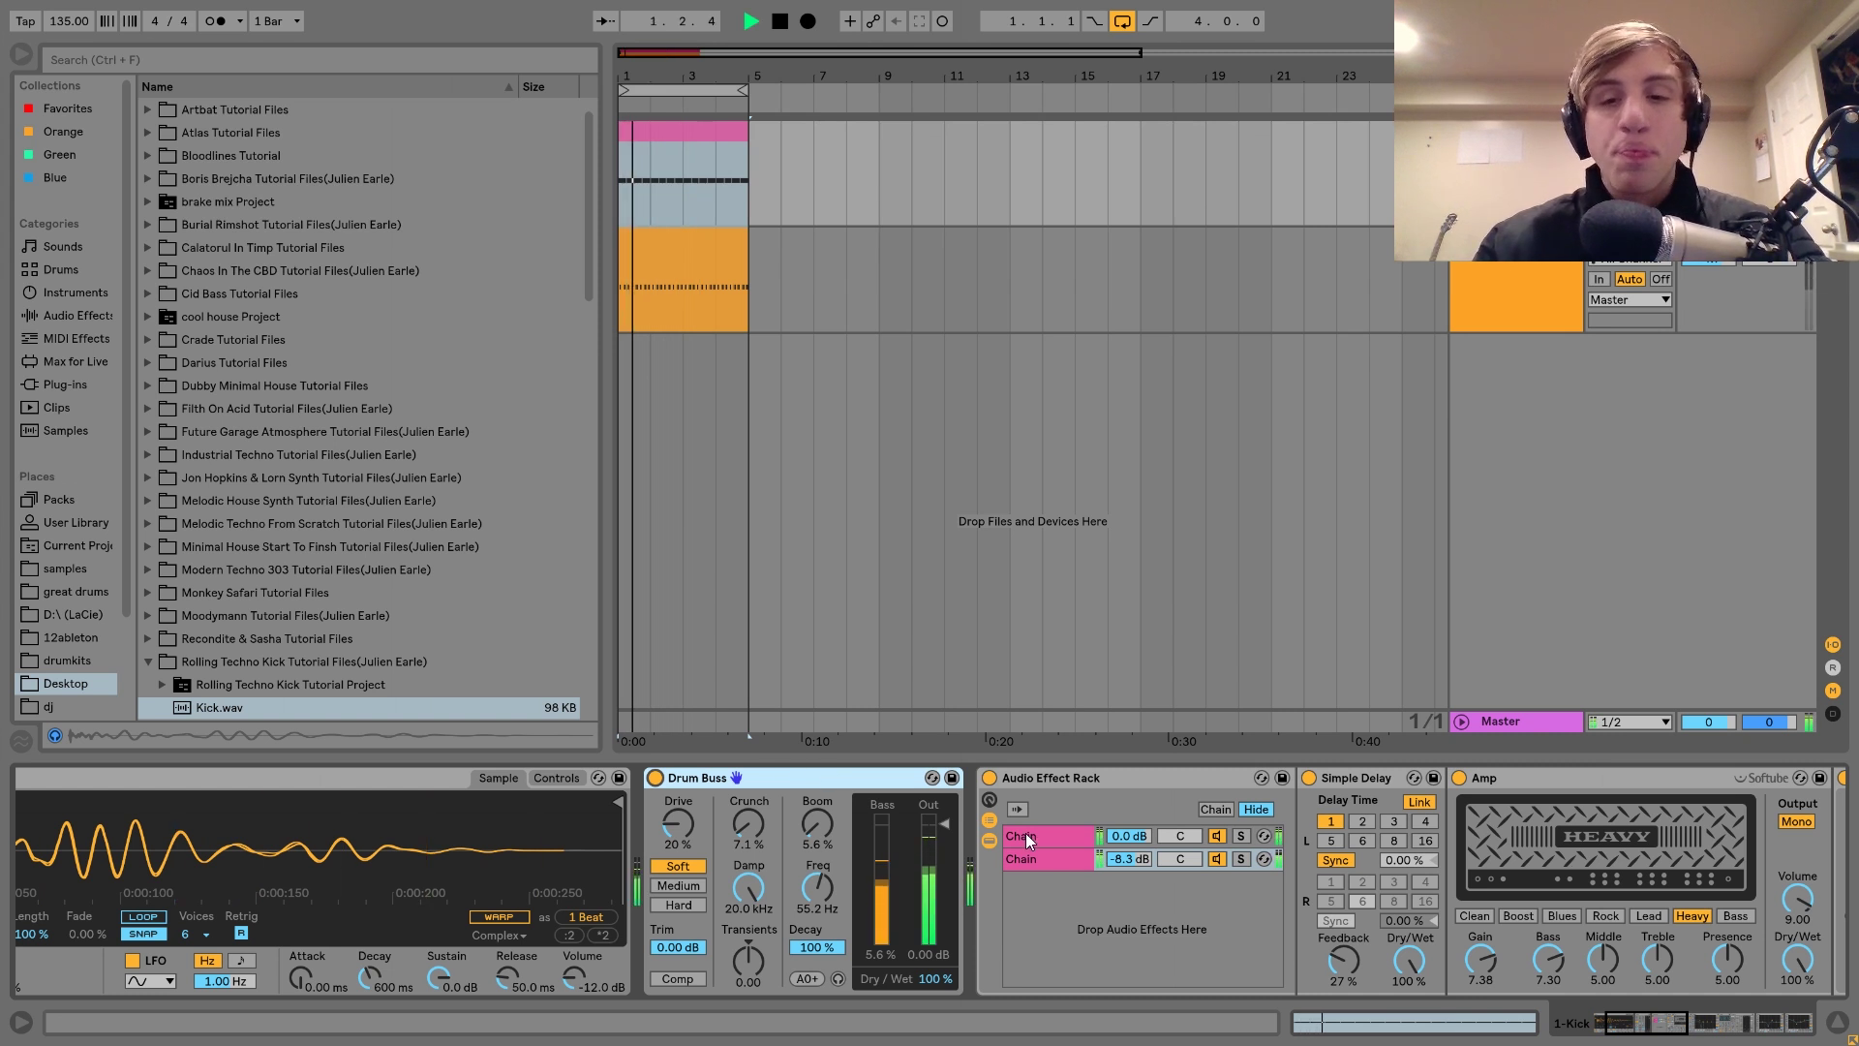
{"action": "scroll", "coordinate": [1025, 833], "scroll_direction": "down", "scroll_amount": 2}
{"action": "key", "text": "space"}
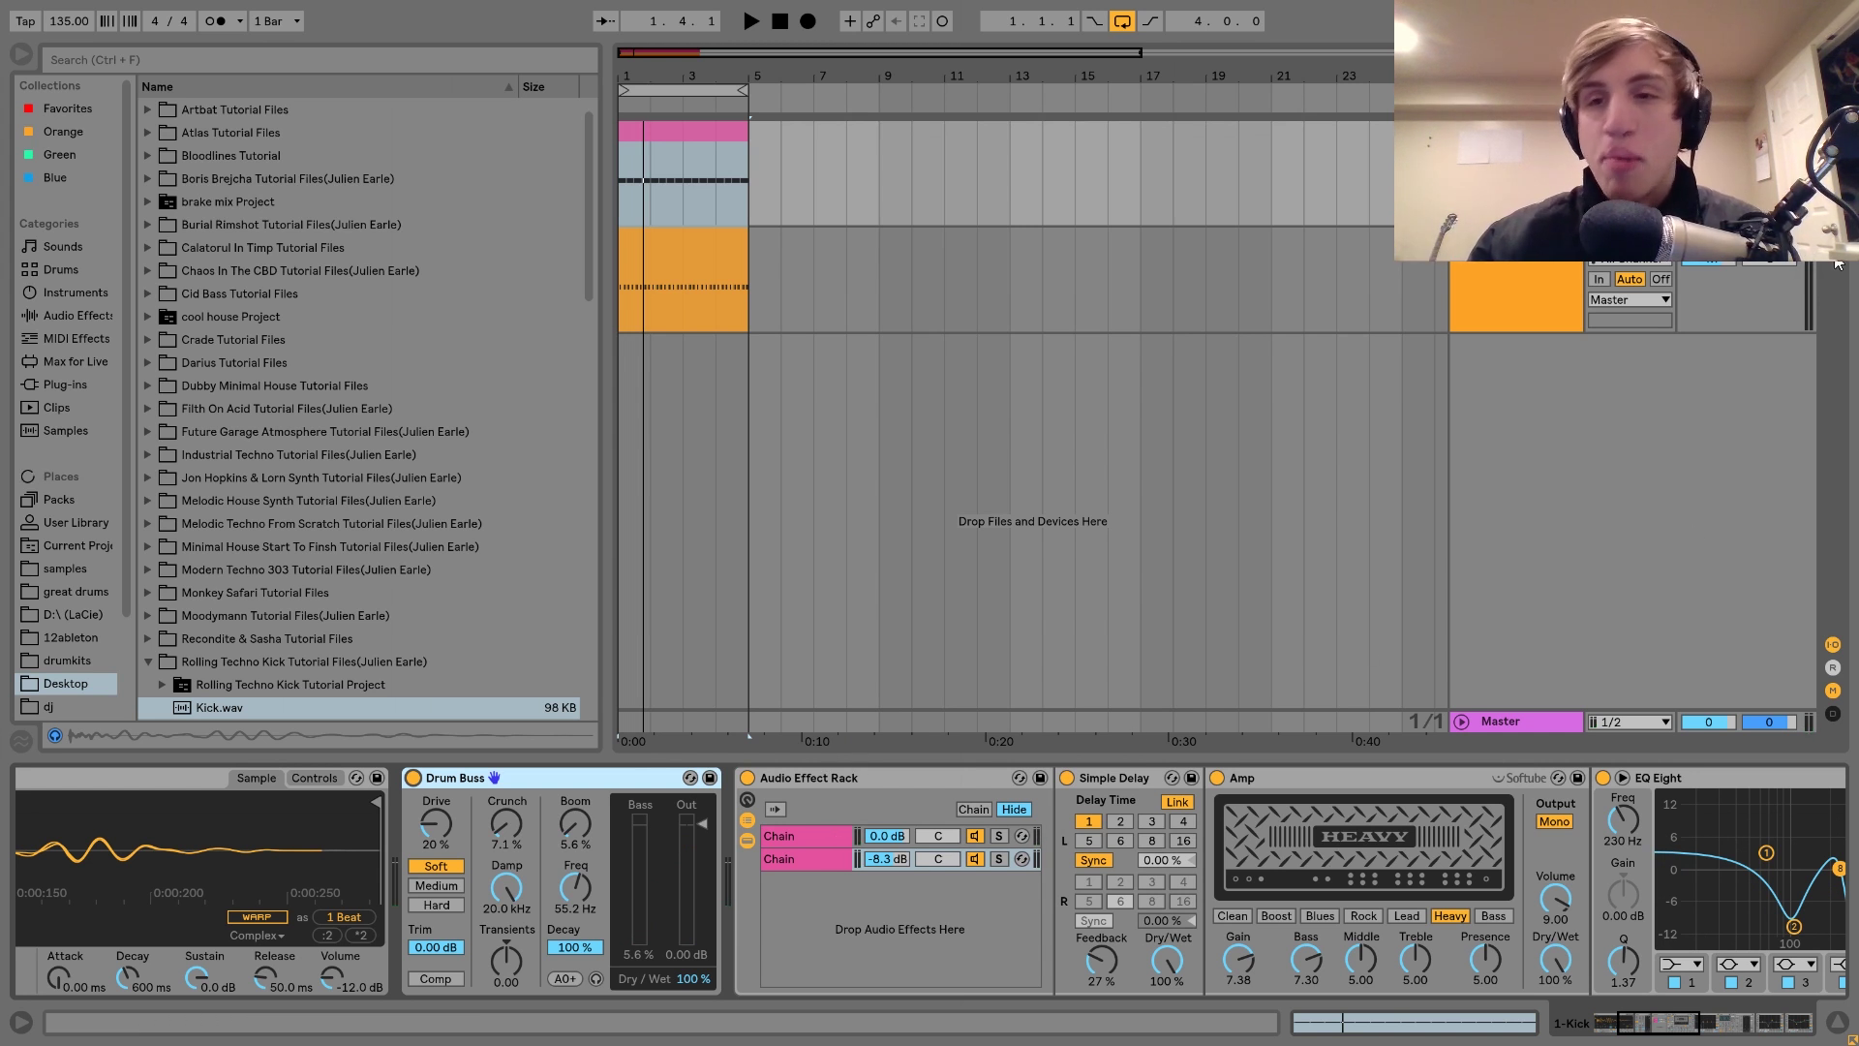
{"action": "left_click", "coordinate": [800, 838]}
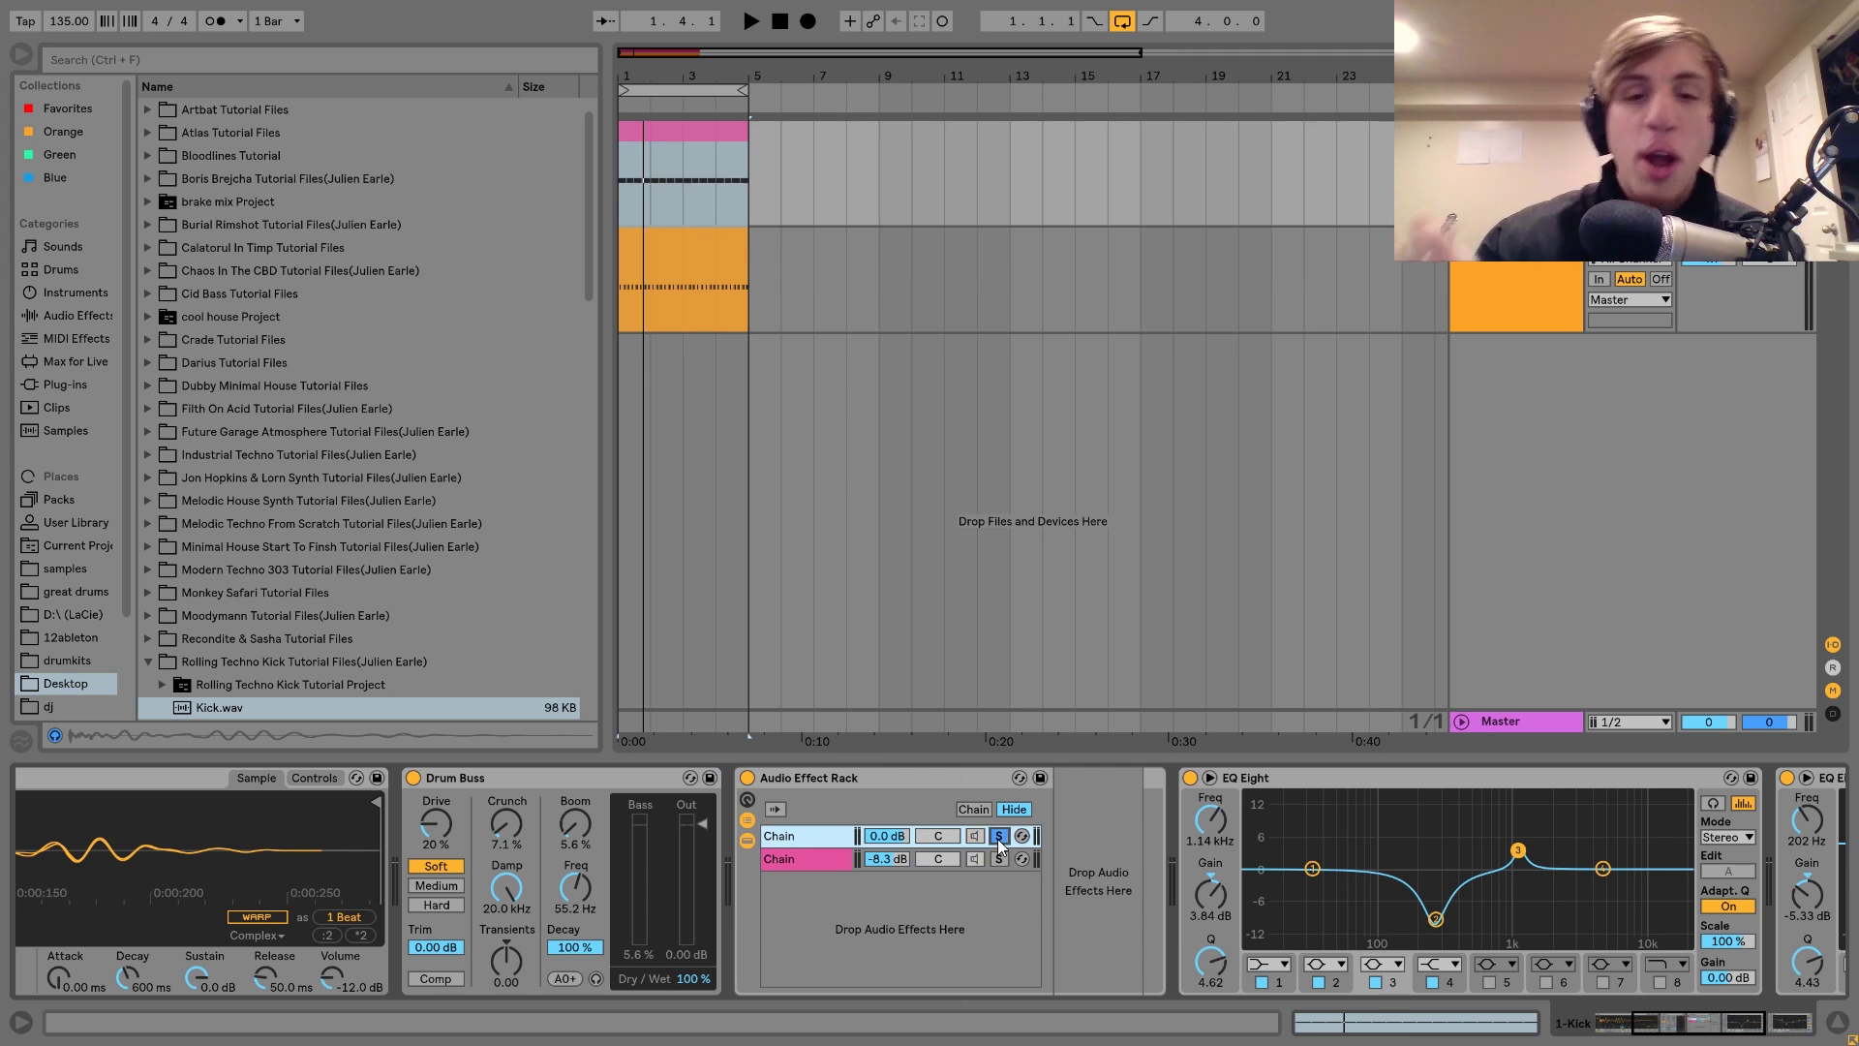
{"action": "key", "text": "space"}
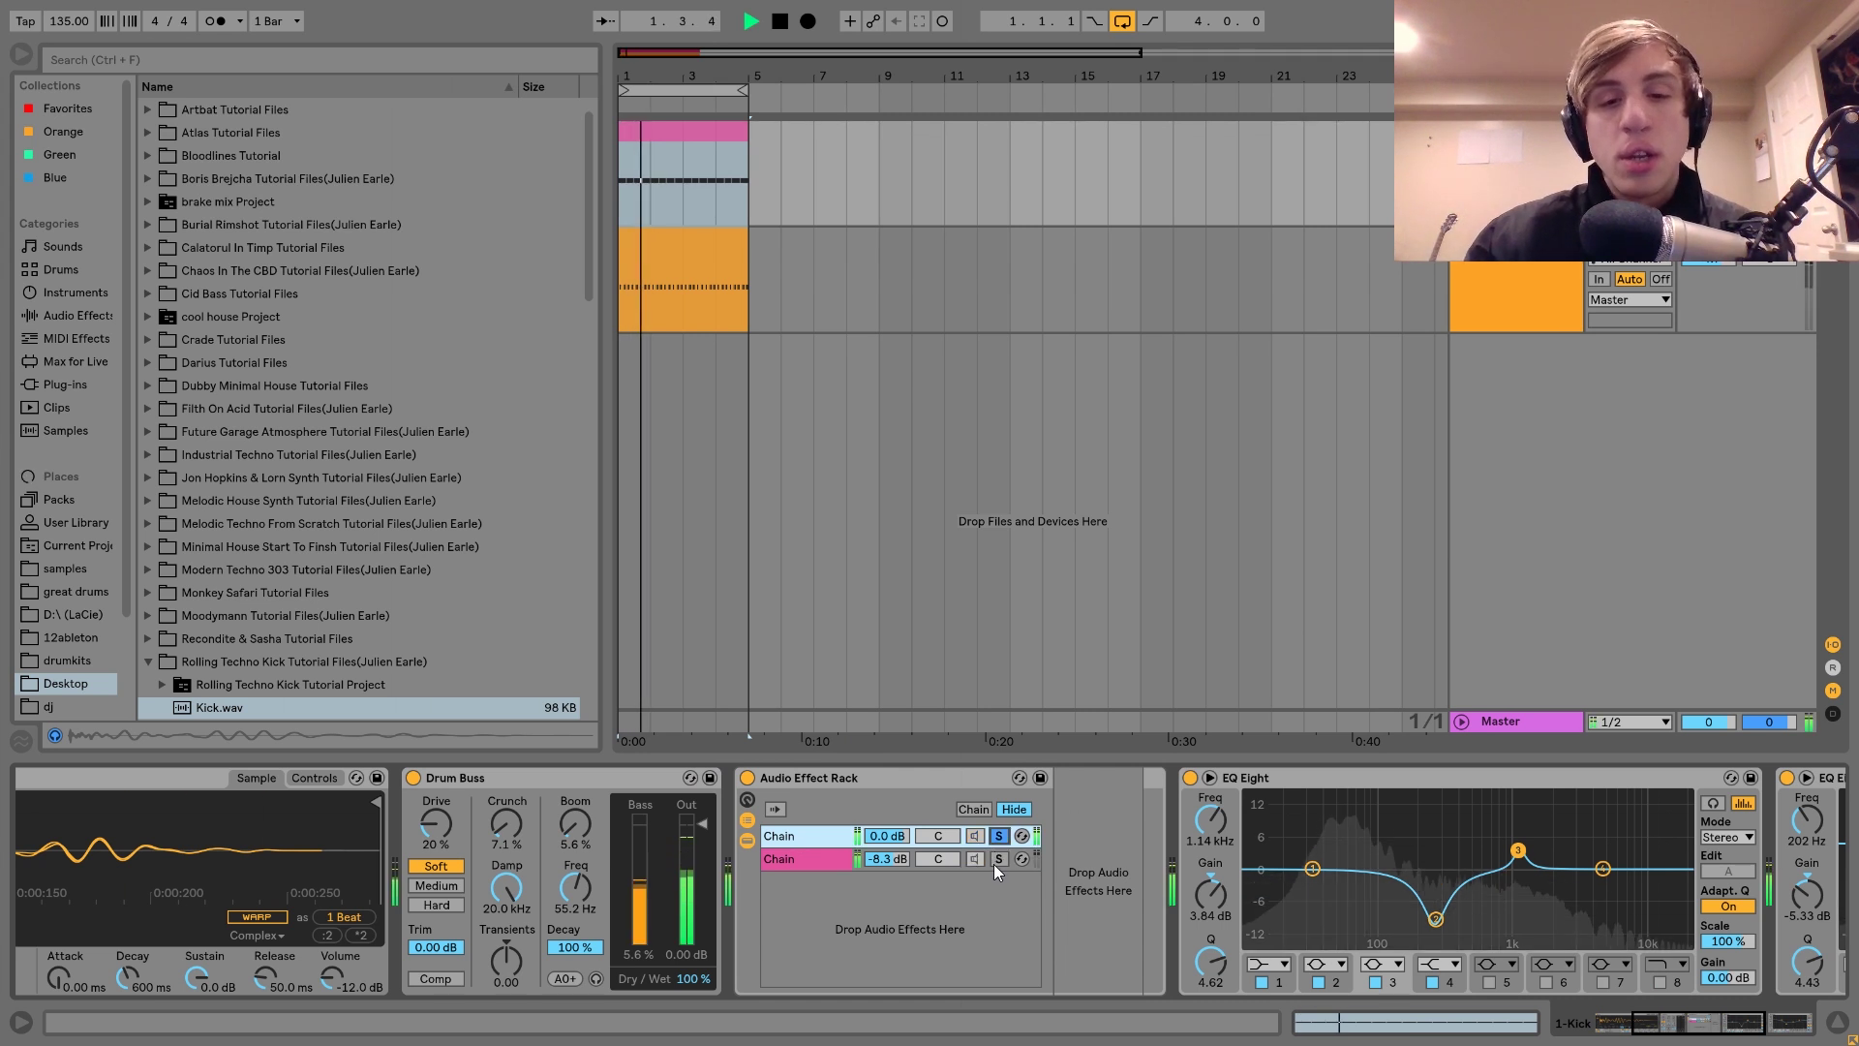
{"action": "left_click", "coordinate": [999, 860]}
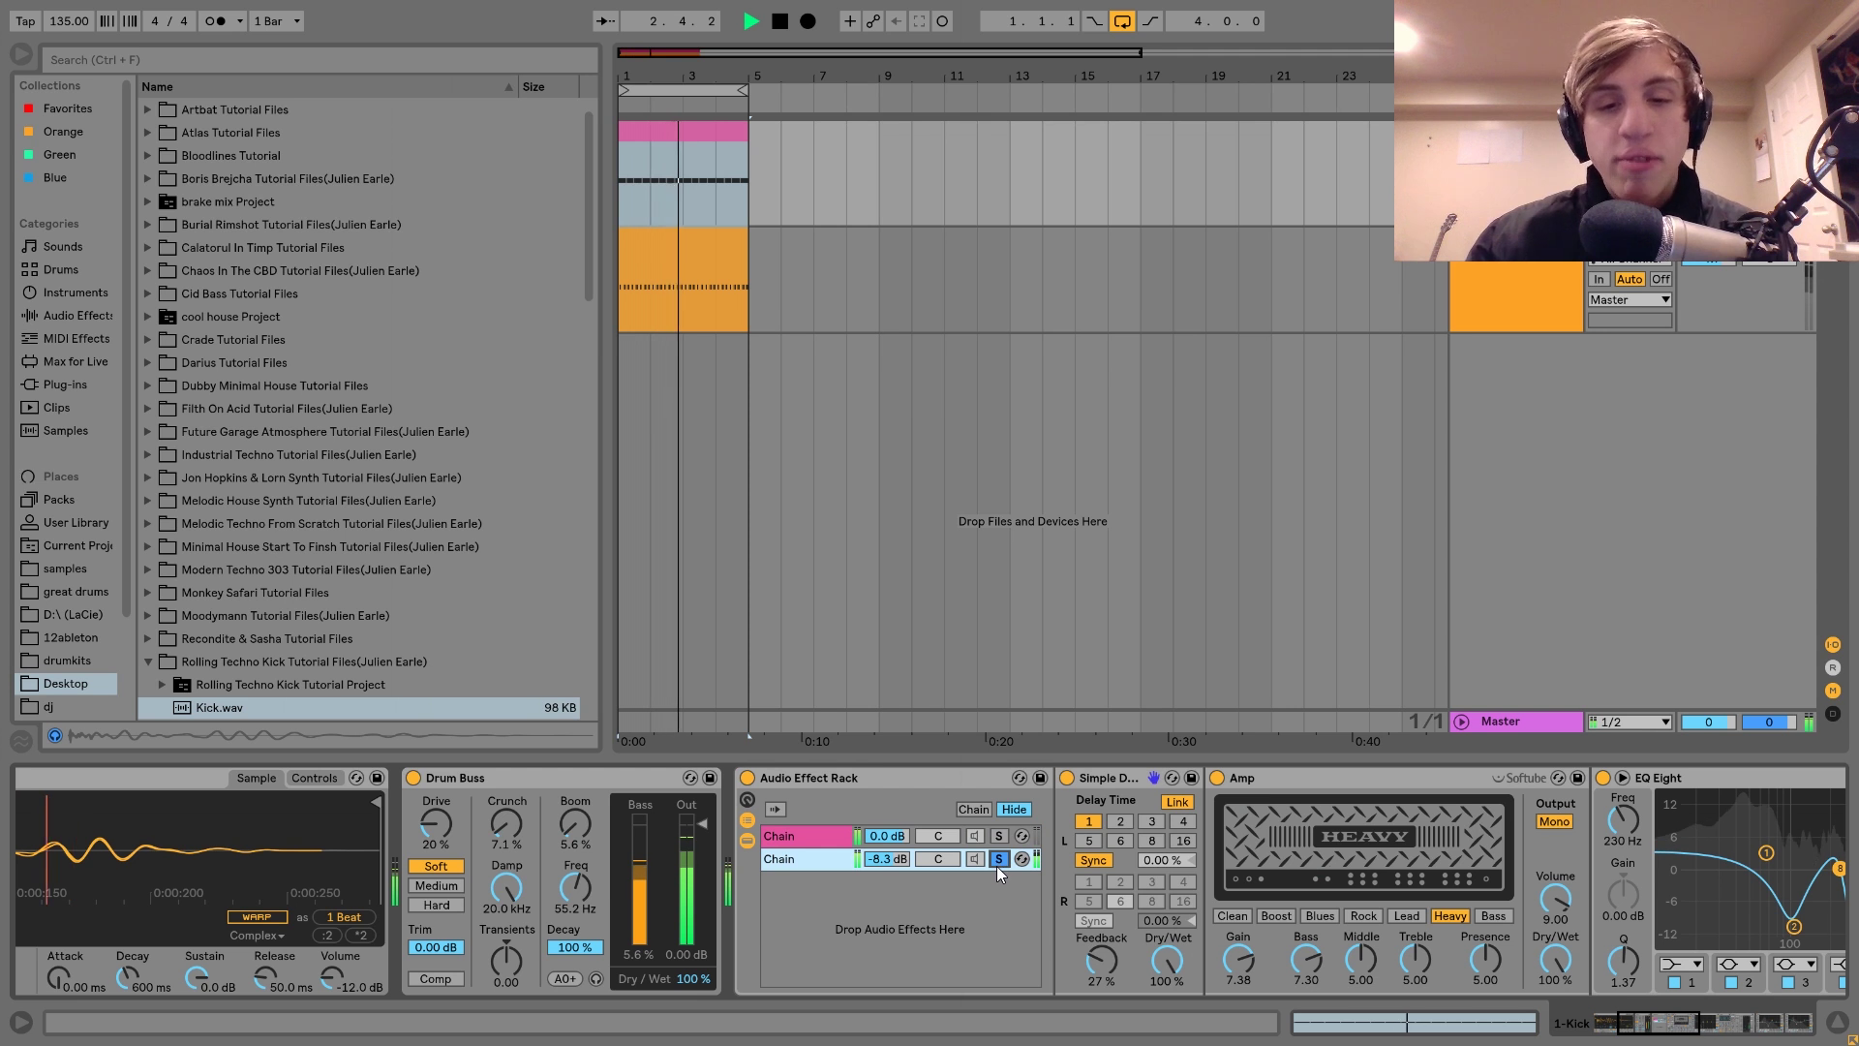
{"action": "left_click", "coordinate": [997, 862]}
{"action": "key", "text": "space"}
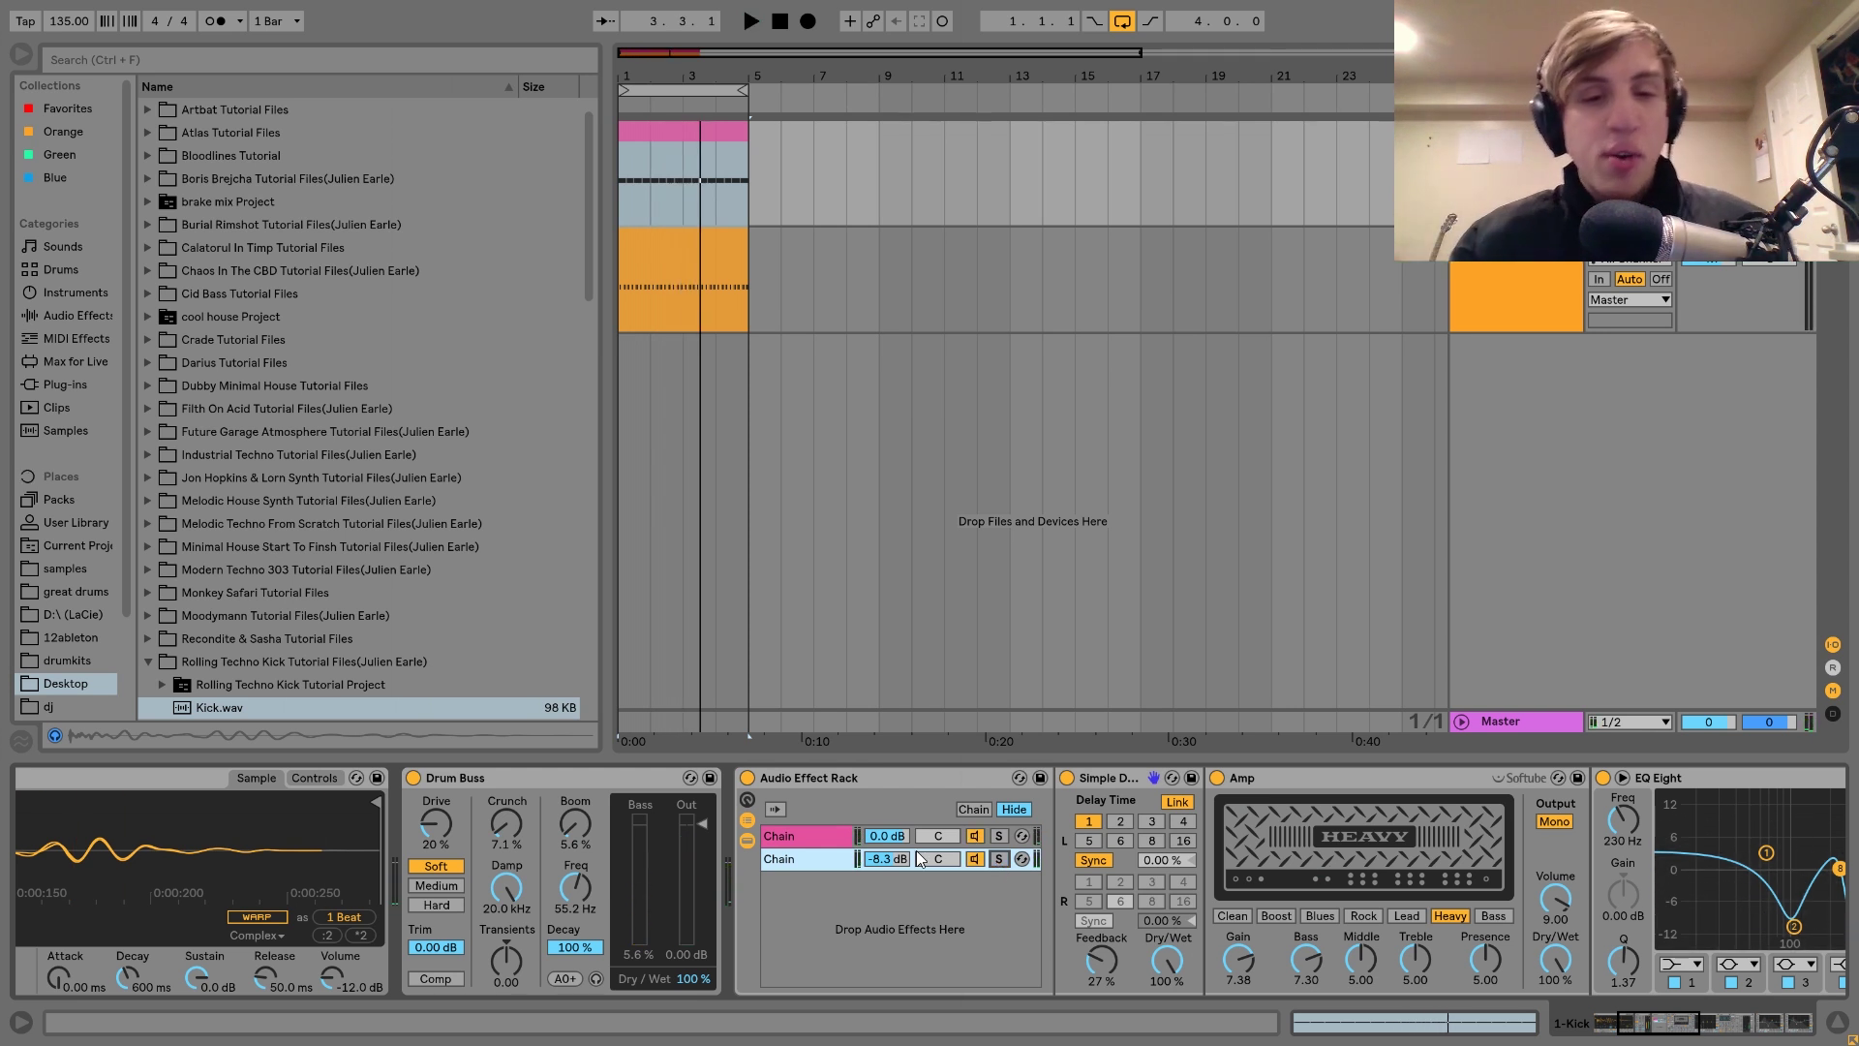
Step: Solo the rack's second chain, switch off its Amp, EQ Eight and Auto Pan, and delete its Compressor
{"action": "left_click", "coordinate": [999, 858]}
{"action": "scroll", "coordinate": [613, 970], "scroll_direction": "right", "scroll_amount": 5}
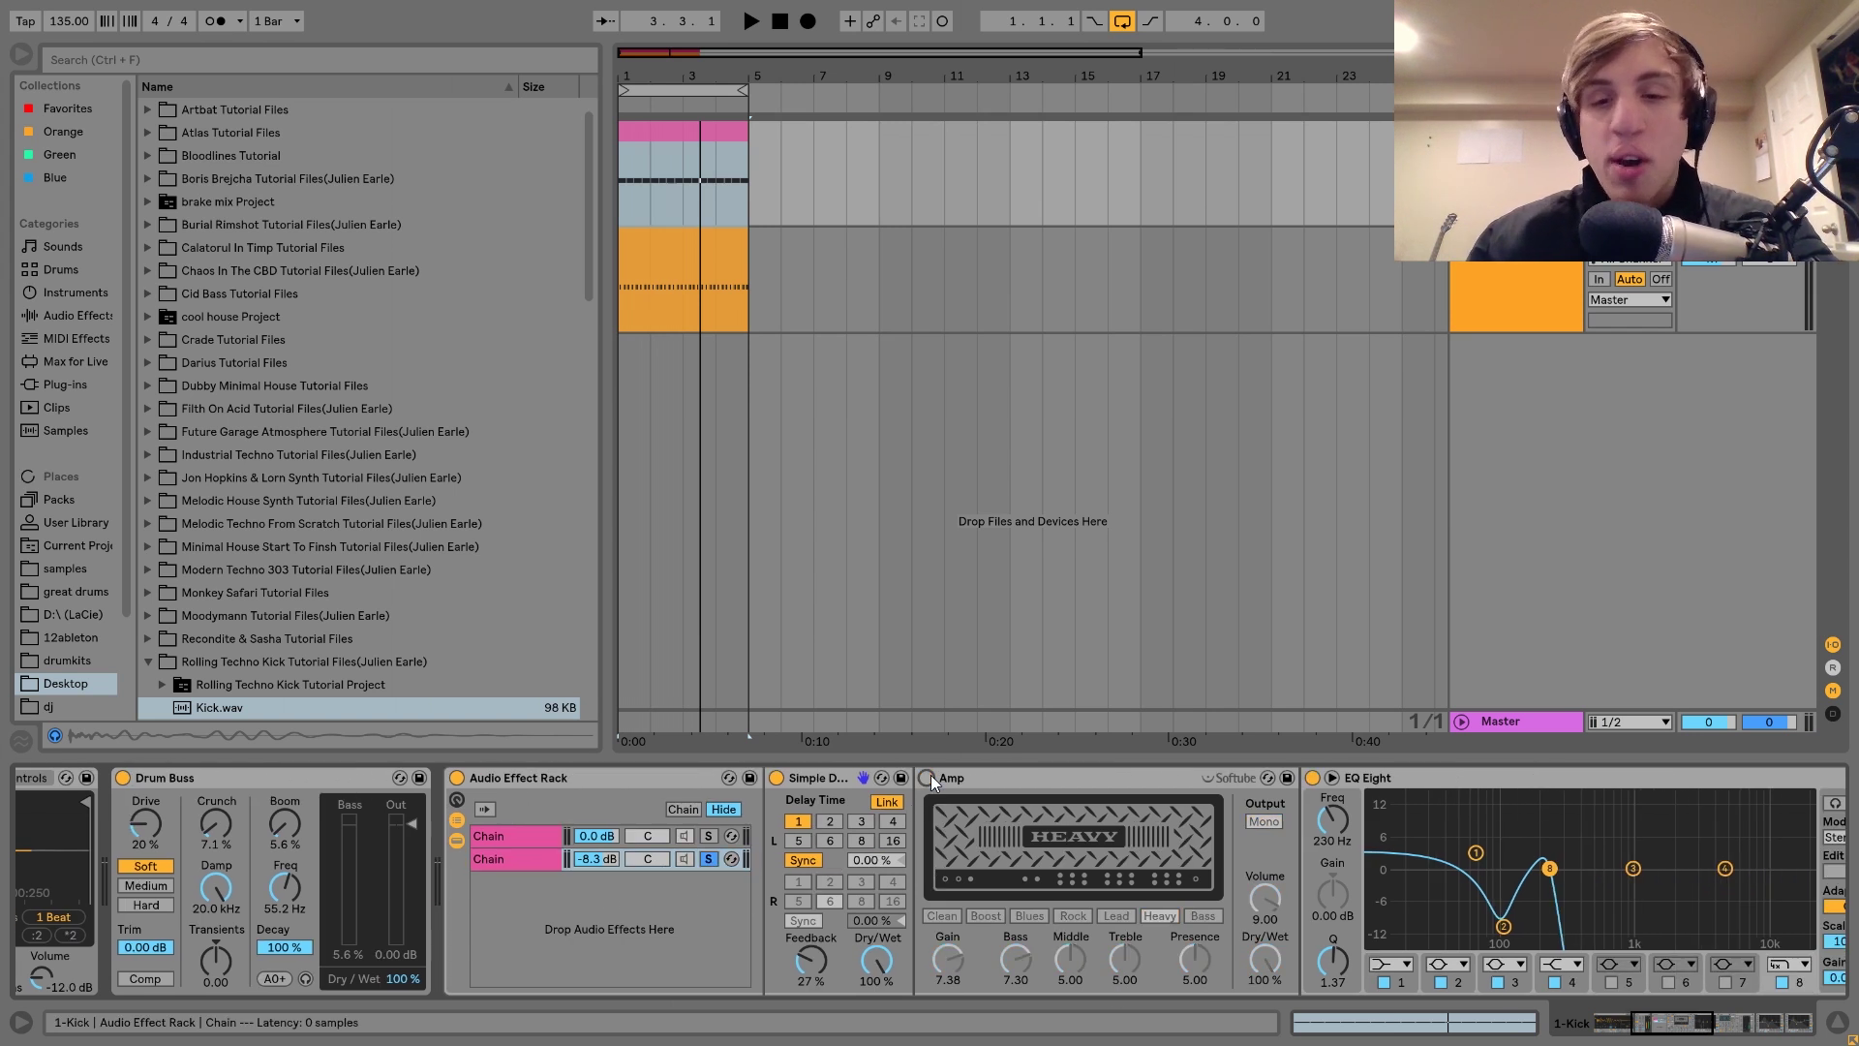
{"action": "scroll", "coordinate": [931, 775], "scroll_direction": "right", "scroll_amount": 4}
{"action": "left_click", "coordinate": [1070, 778]}
{"action": "scroll", "coordinate": [1066, 781], "scroll_direction": "right", "scroll_amount": 5}
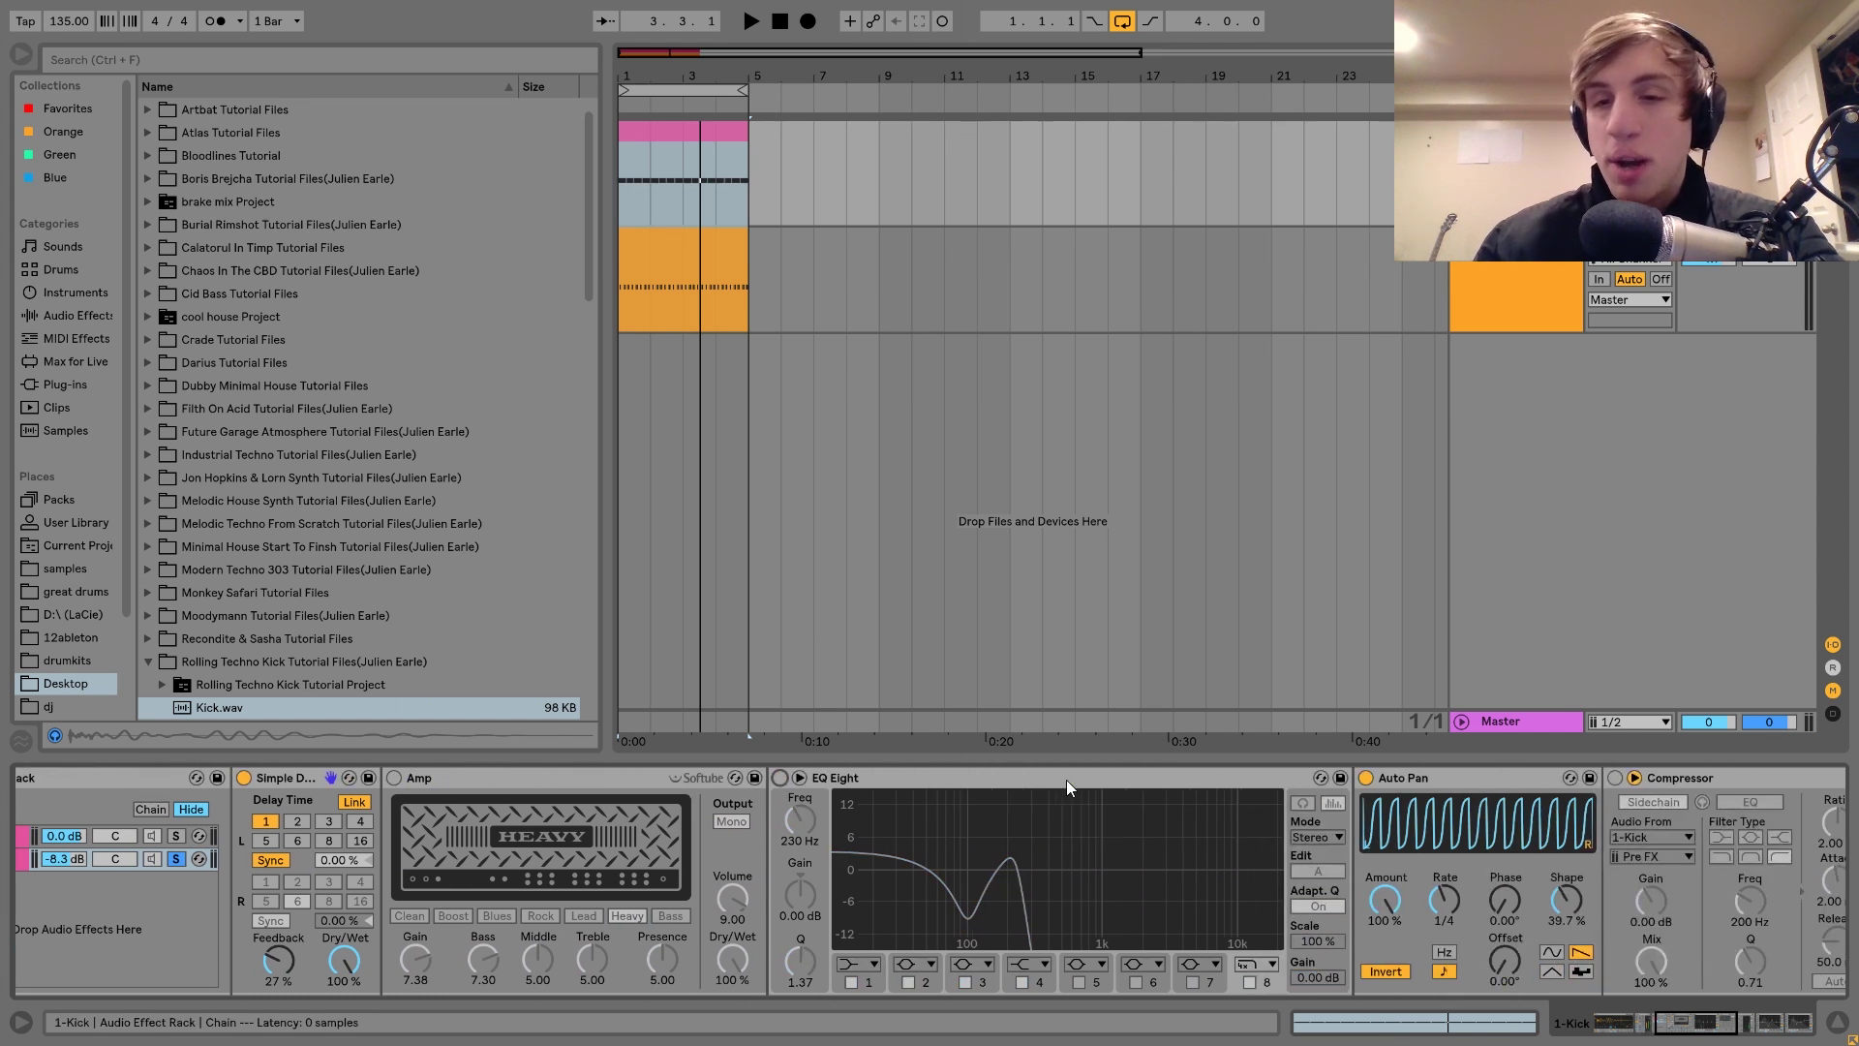
{"action": "left_click", "coordinate": [1366, 778]}
{"action": "left_click", "coordinate": [1692, 777]}
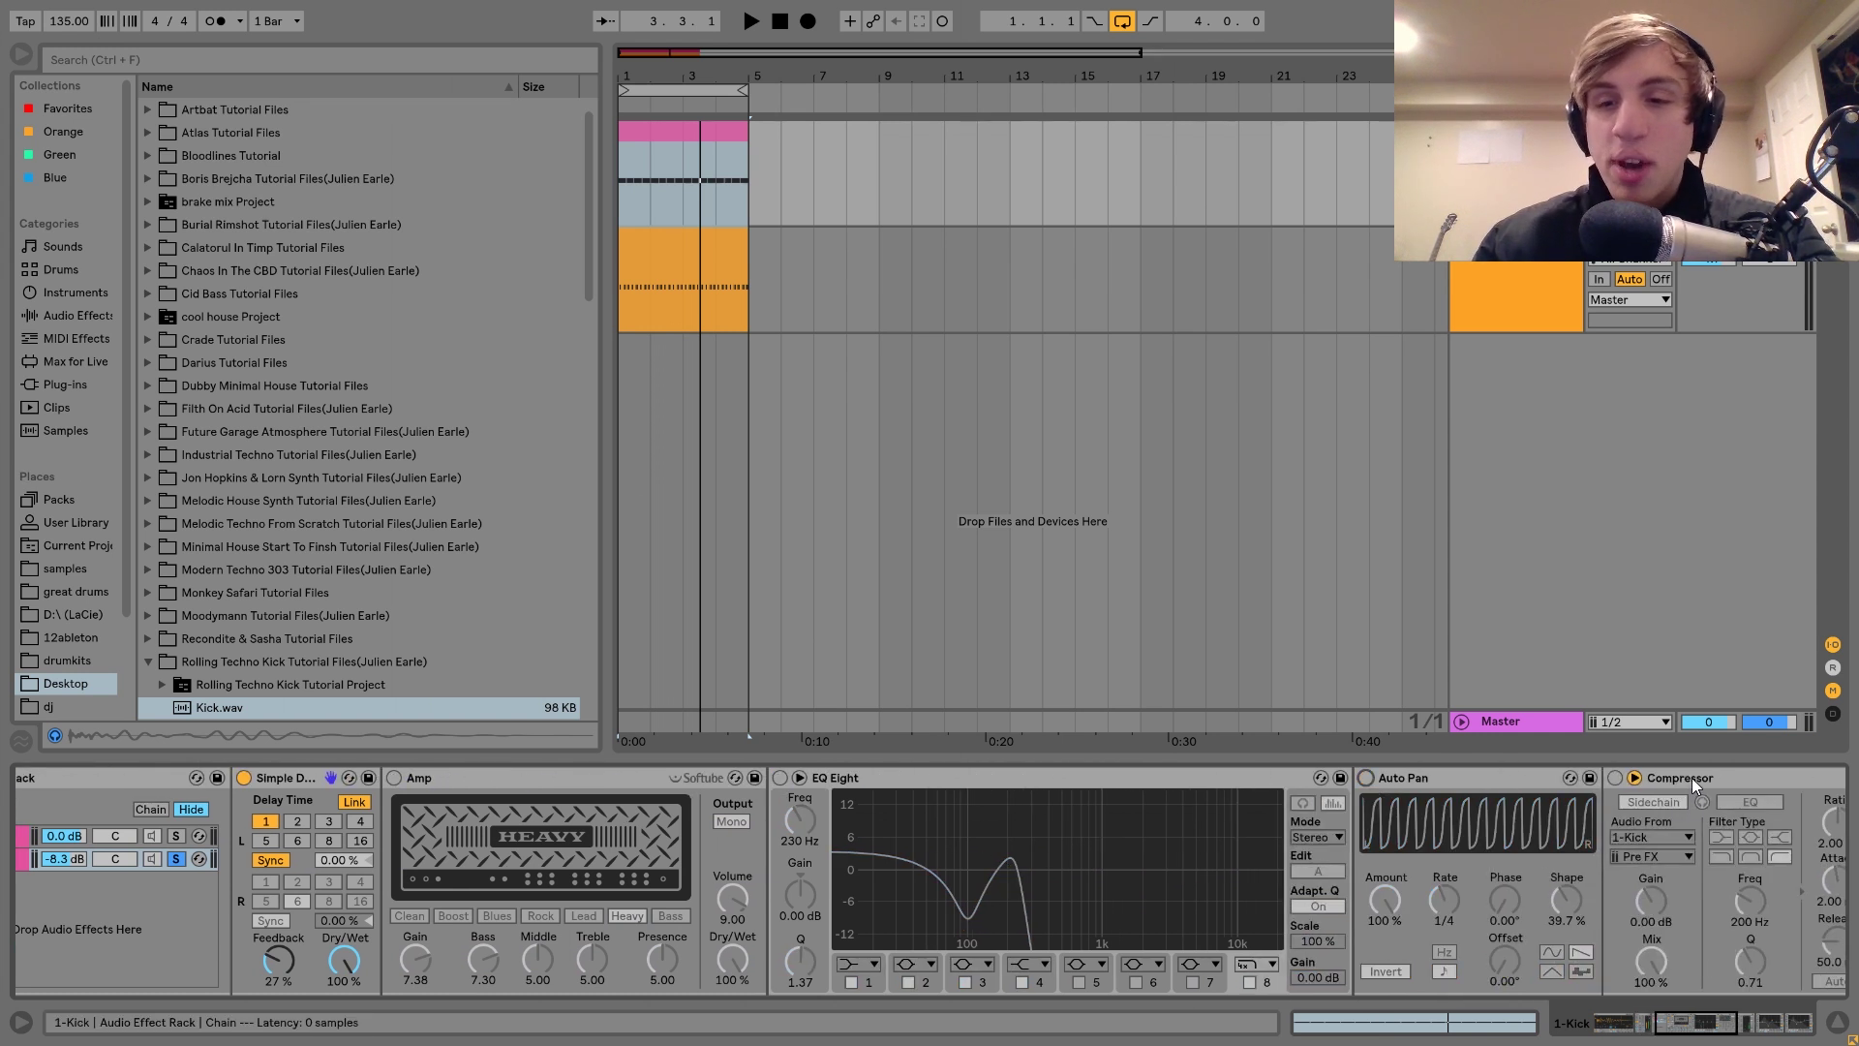
{"action": "key", "text": "Delete"}
Step: Audition the second chain with only Simple Delay active, toggling its solo to compare with the full kick
{"action": "key", "text": "space"}
{"action": "scroll", "coordinate": [1692, 776], "scroll_direction": "left", "scroll_amount": 6}
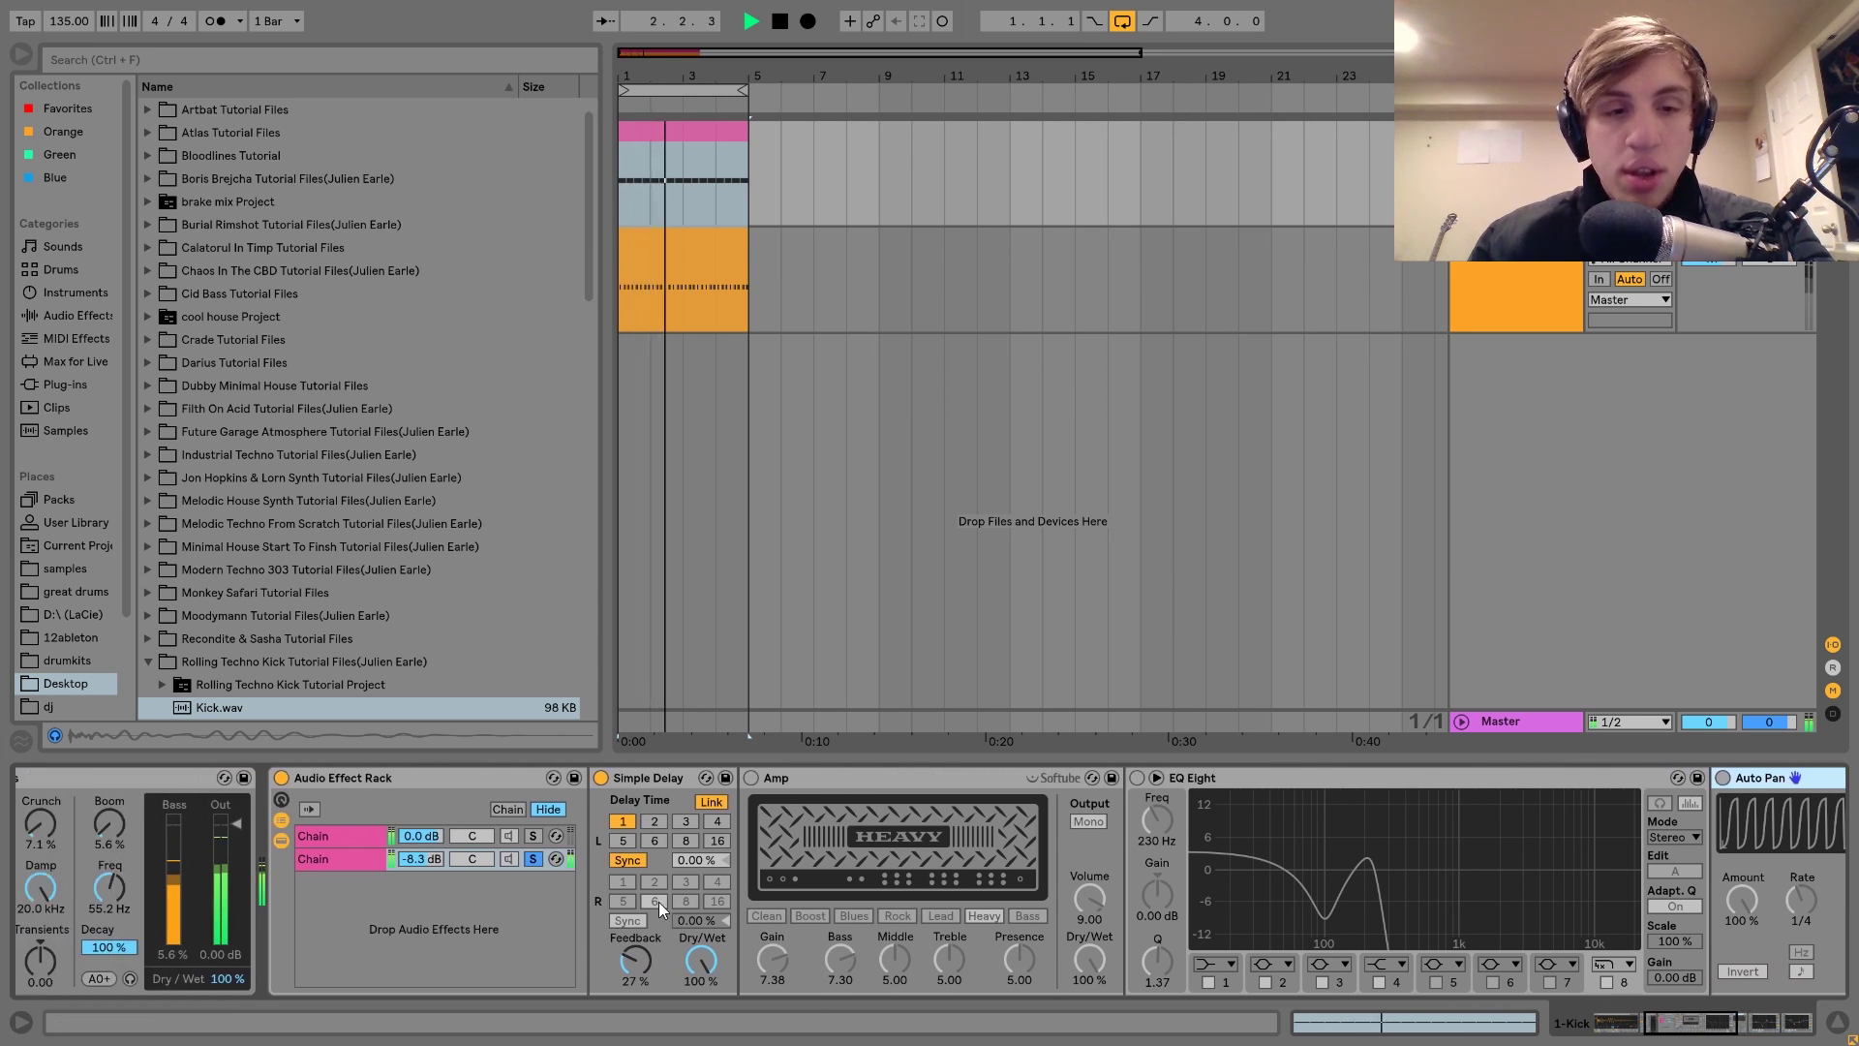
{"action": "left_click", "coordinate": [532, 858]}
{"action": "left_click", "coordinate": [532, 858]}
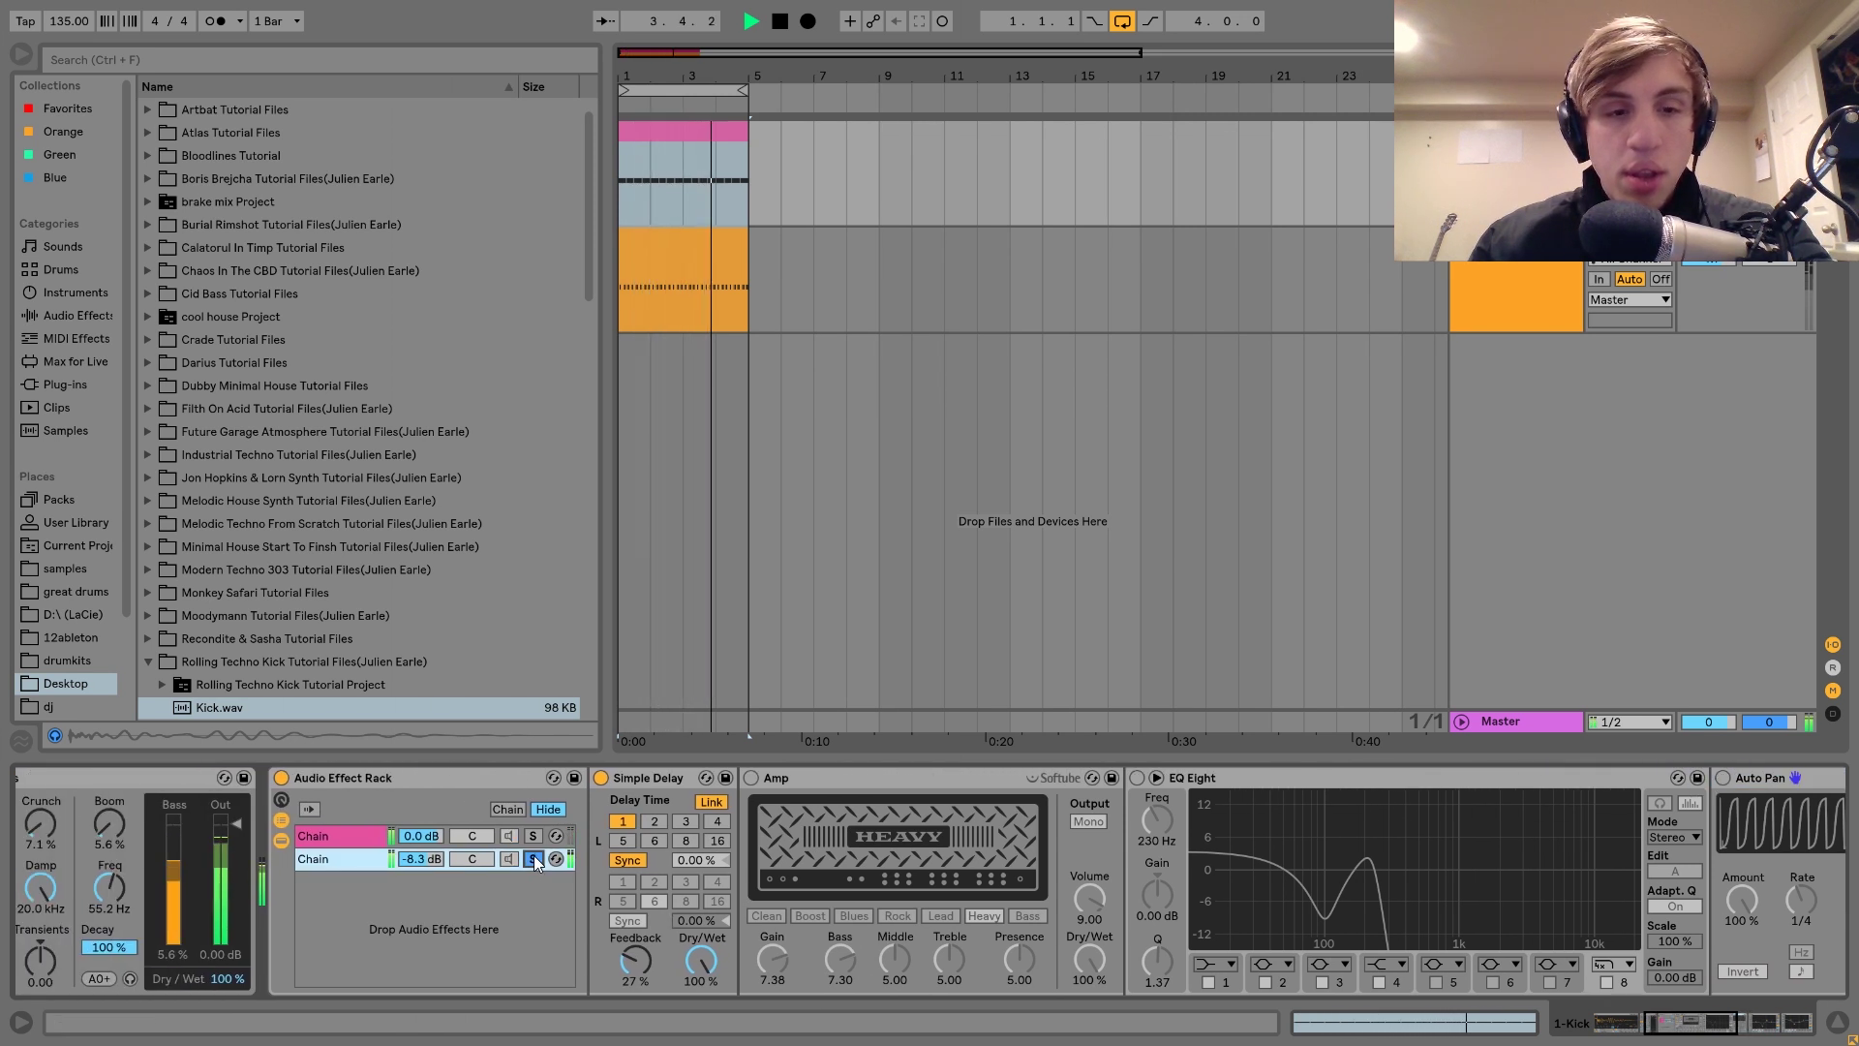
{"action": "key", "text": "space"}
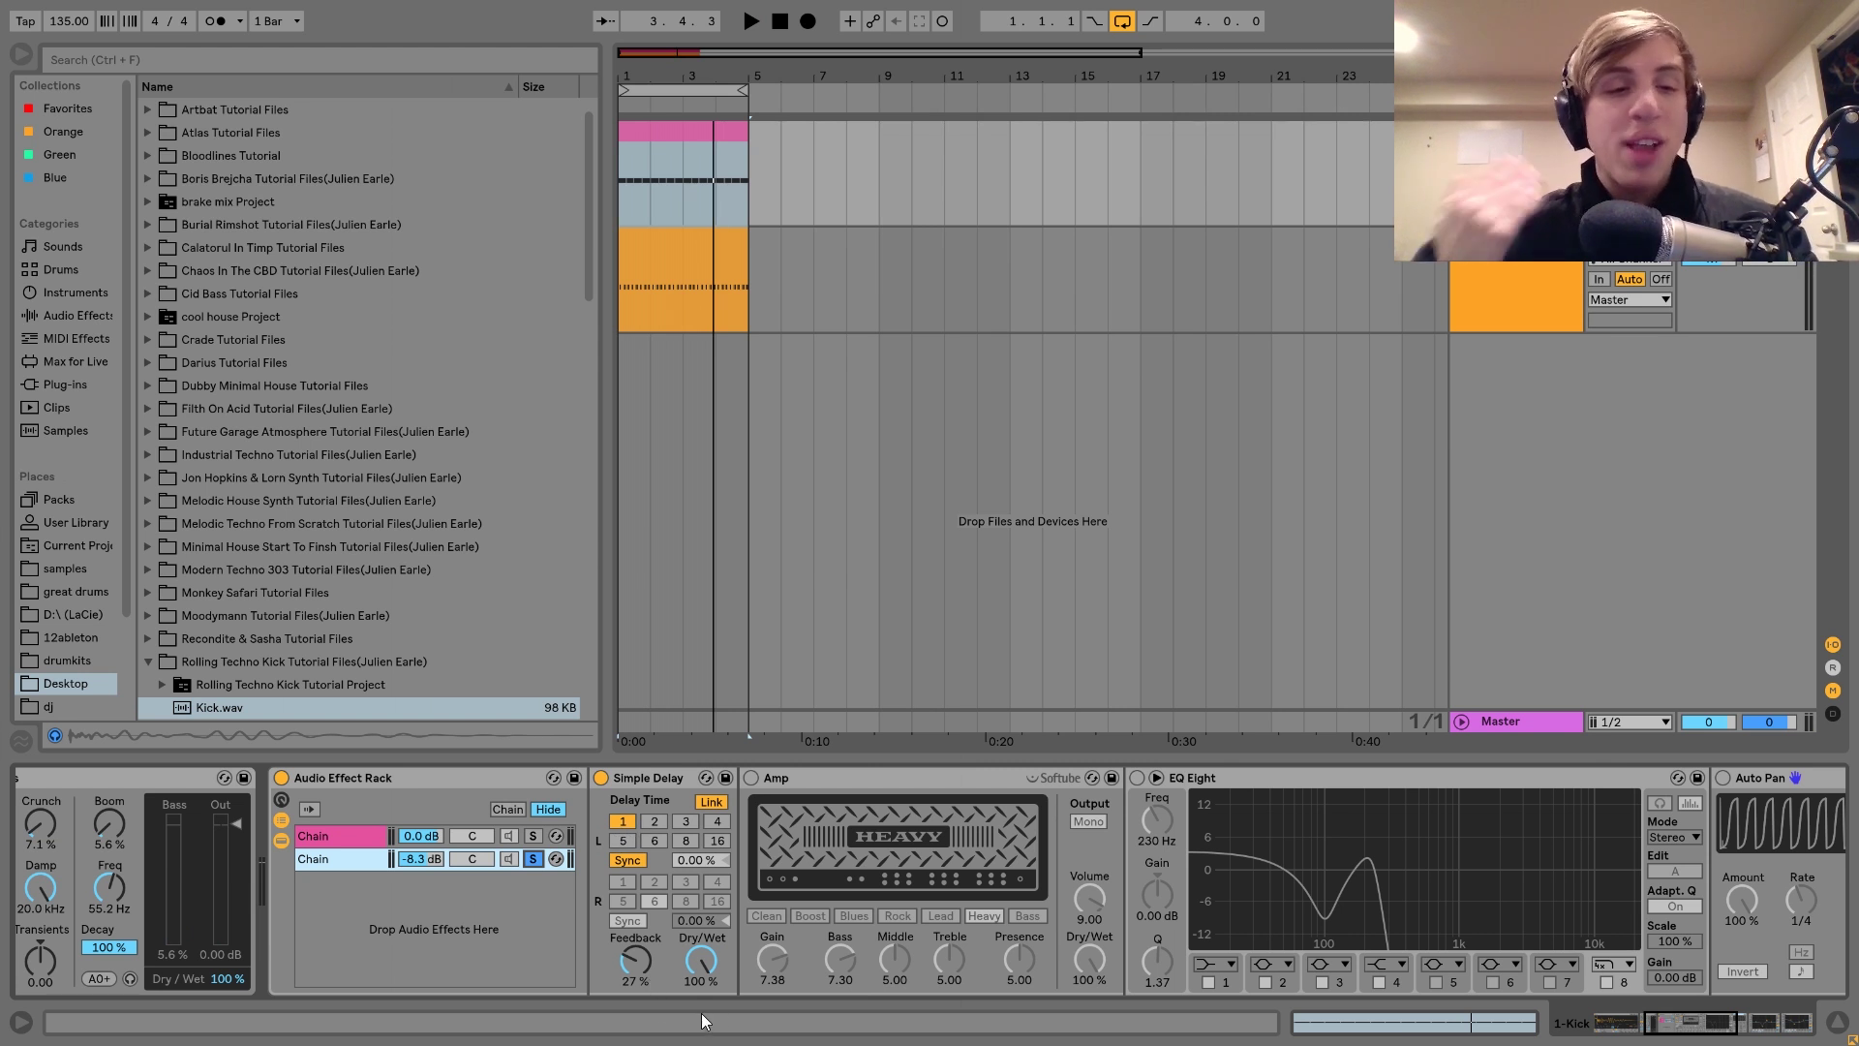
{"action": "key", "text": "space"}
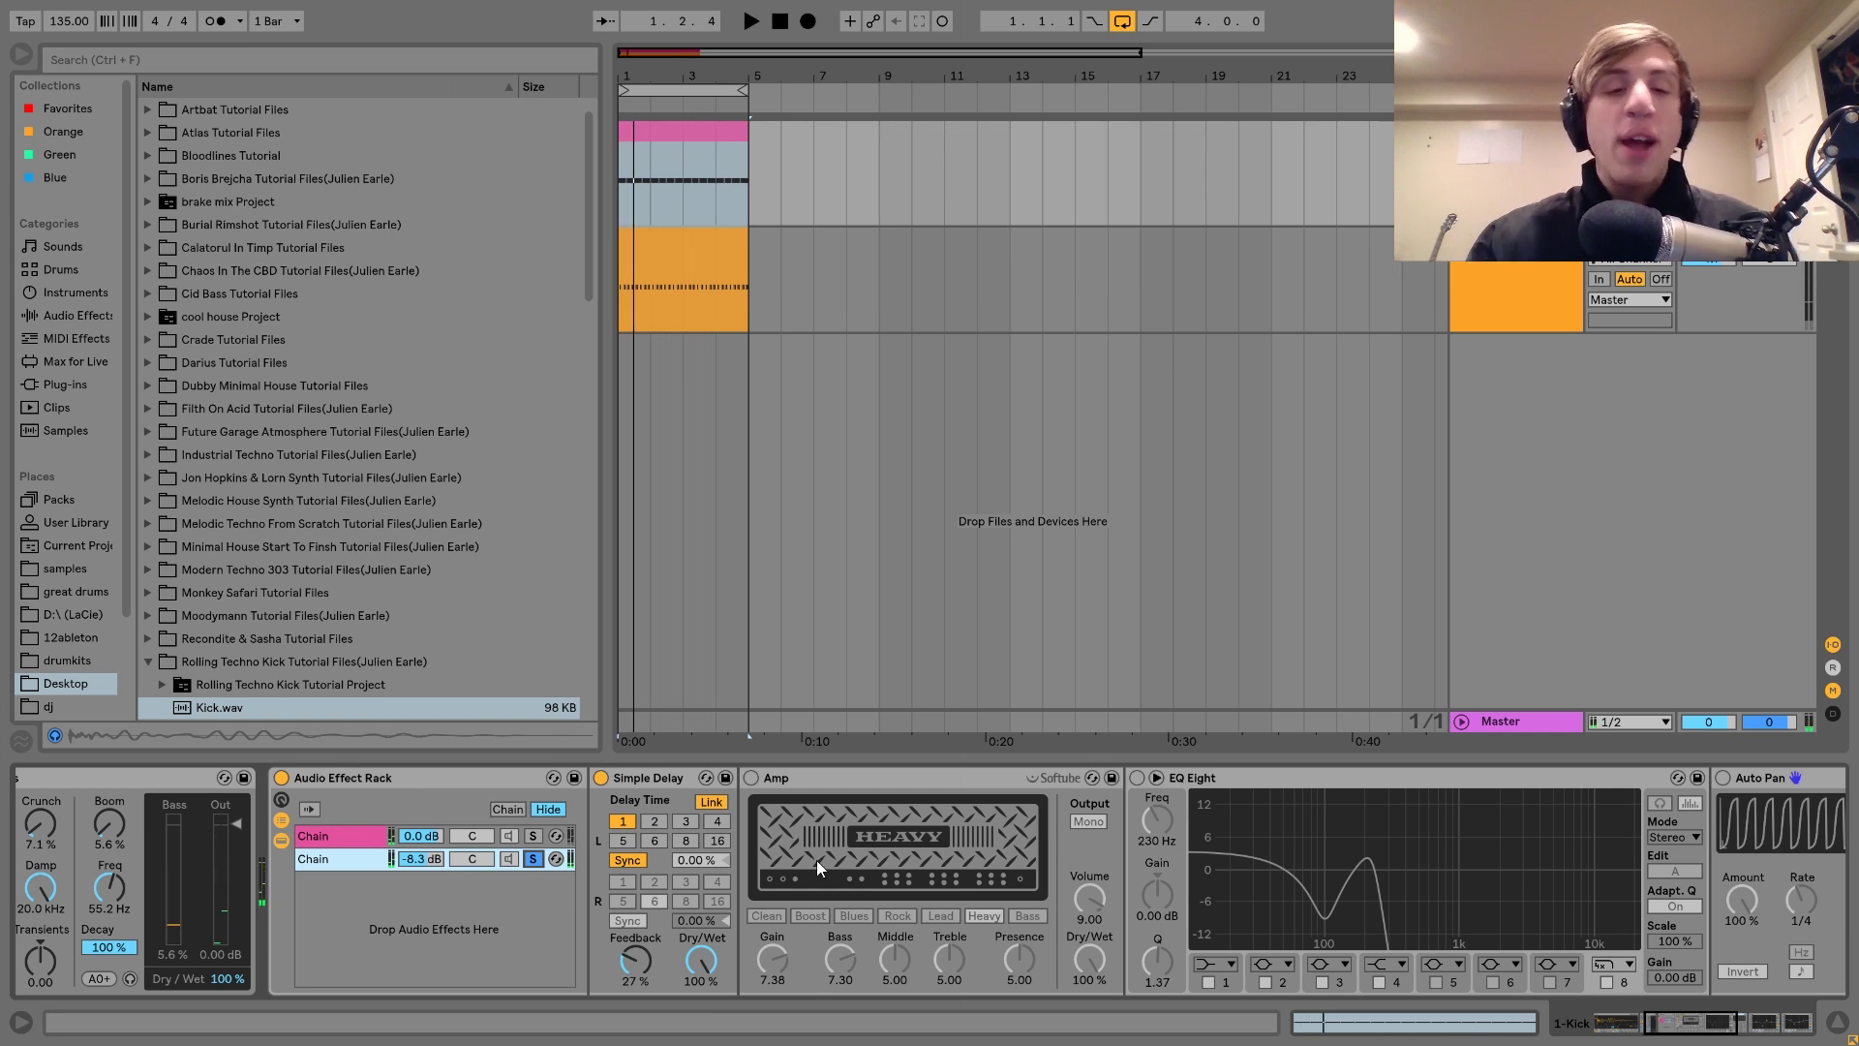
Step: Switch the Heavy Amp back on after Simple Delay and audition the distorted chain
{"action": "left_click", "coordinate": [752, 777]}
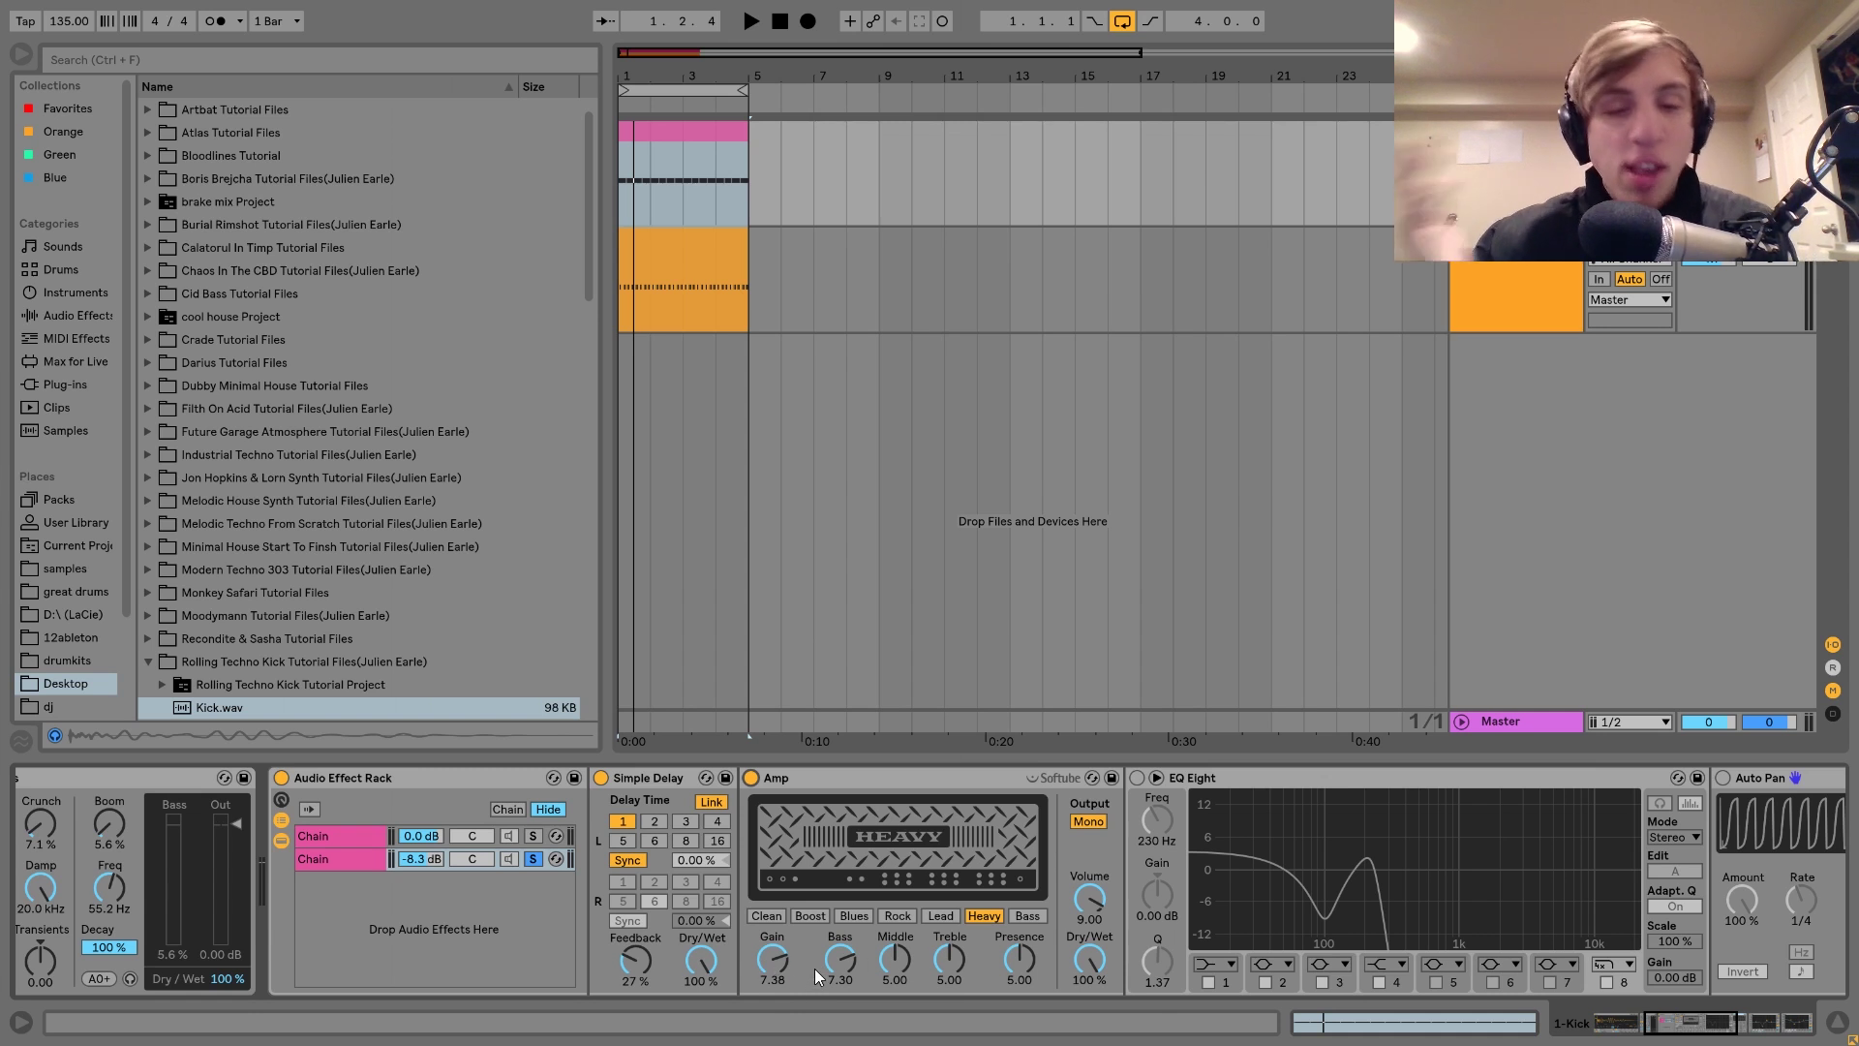
{"action": "key", "text": "space"}
{"action": "key", "text": "space"}
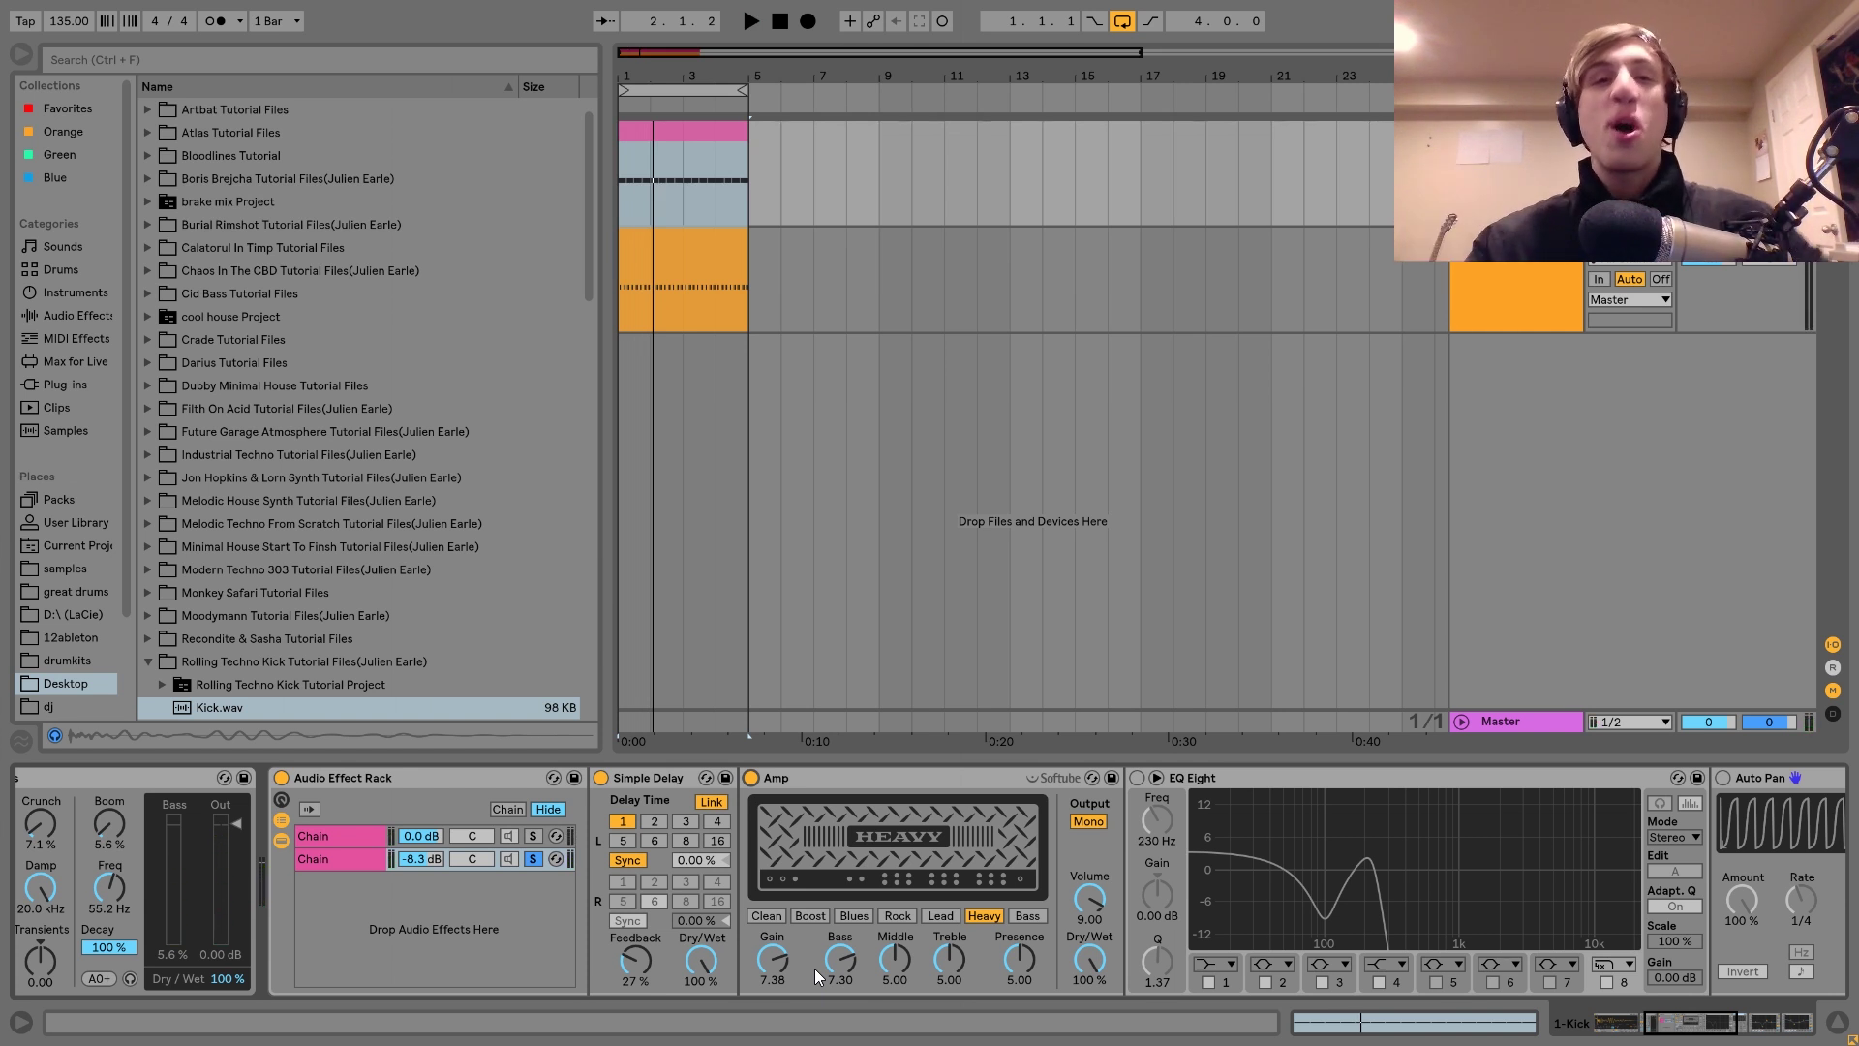
{"action": "key", "text": "space"}
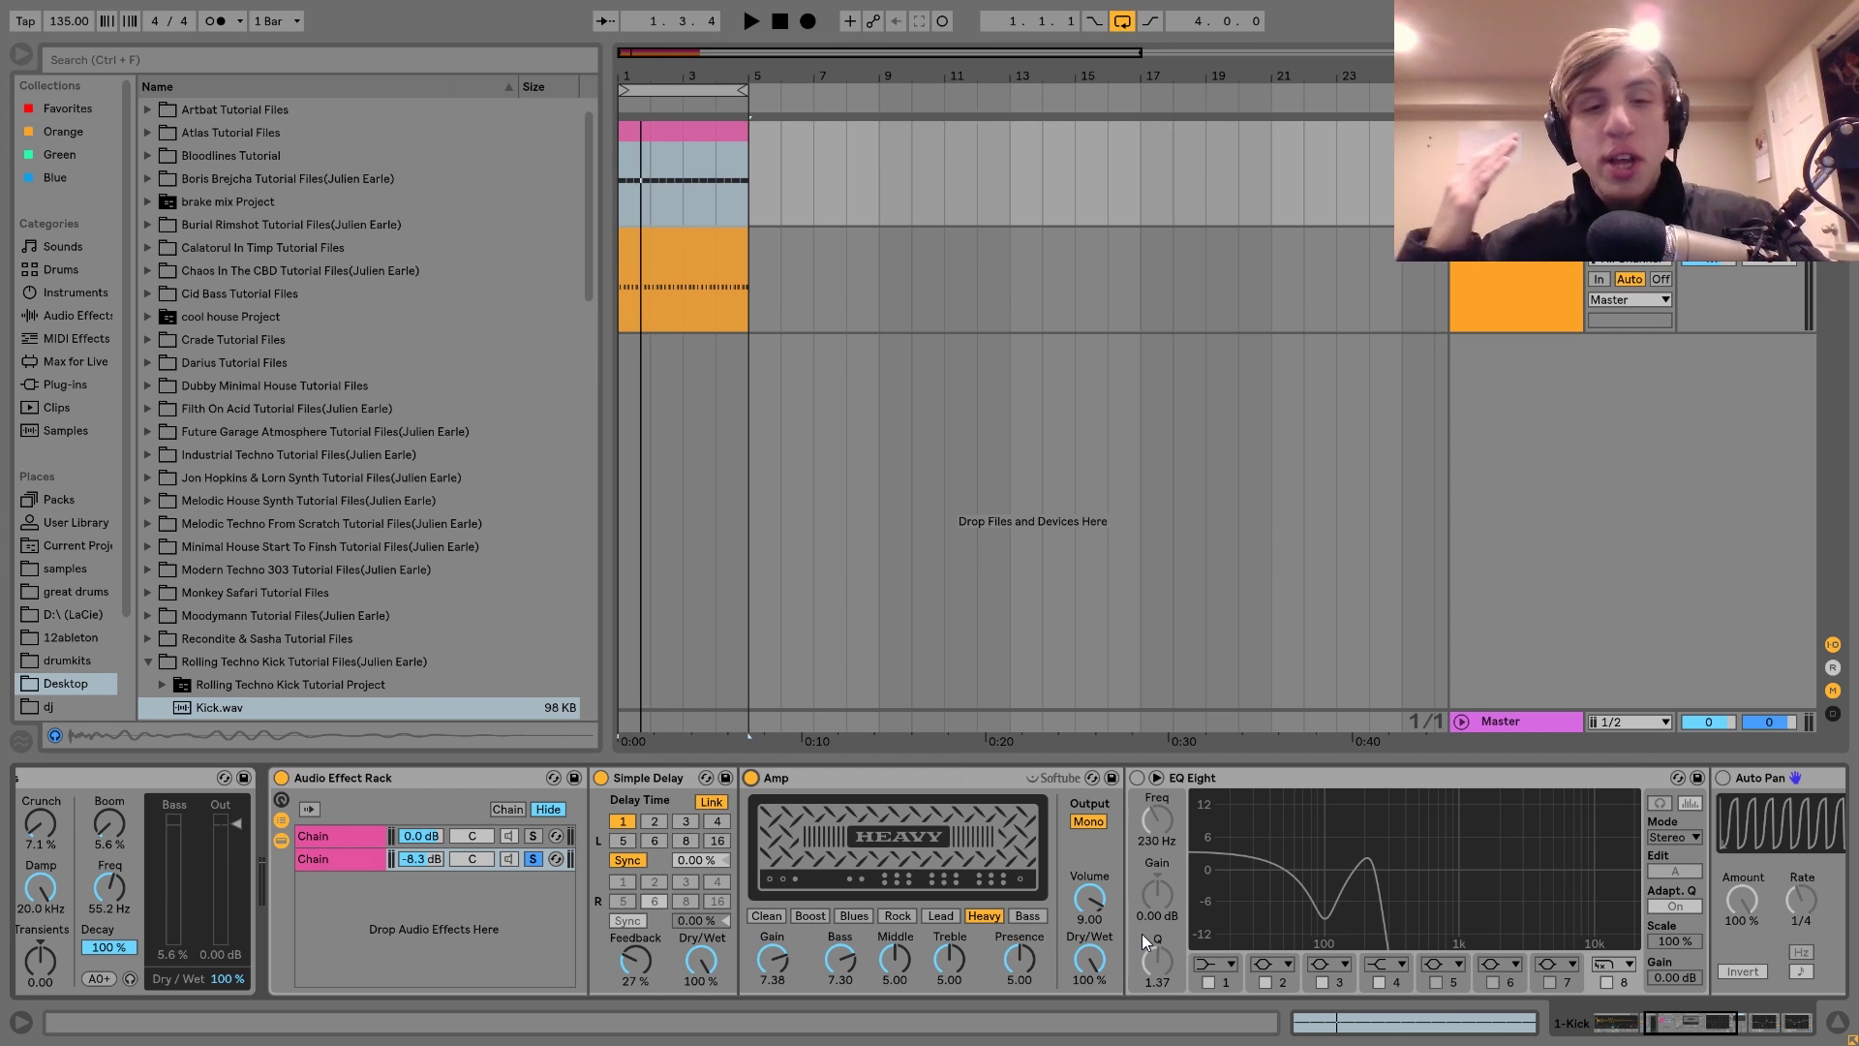
{"action": "key", "text": "space"}
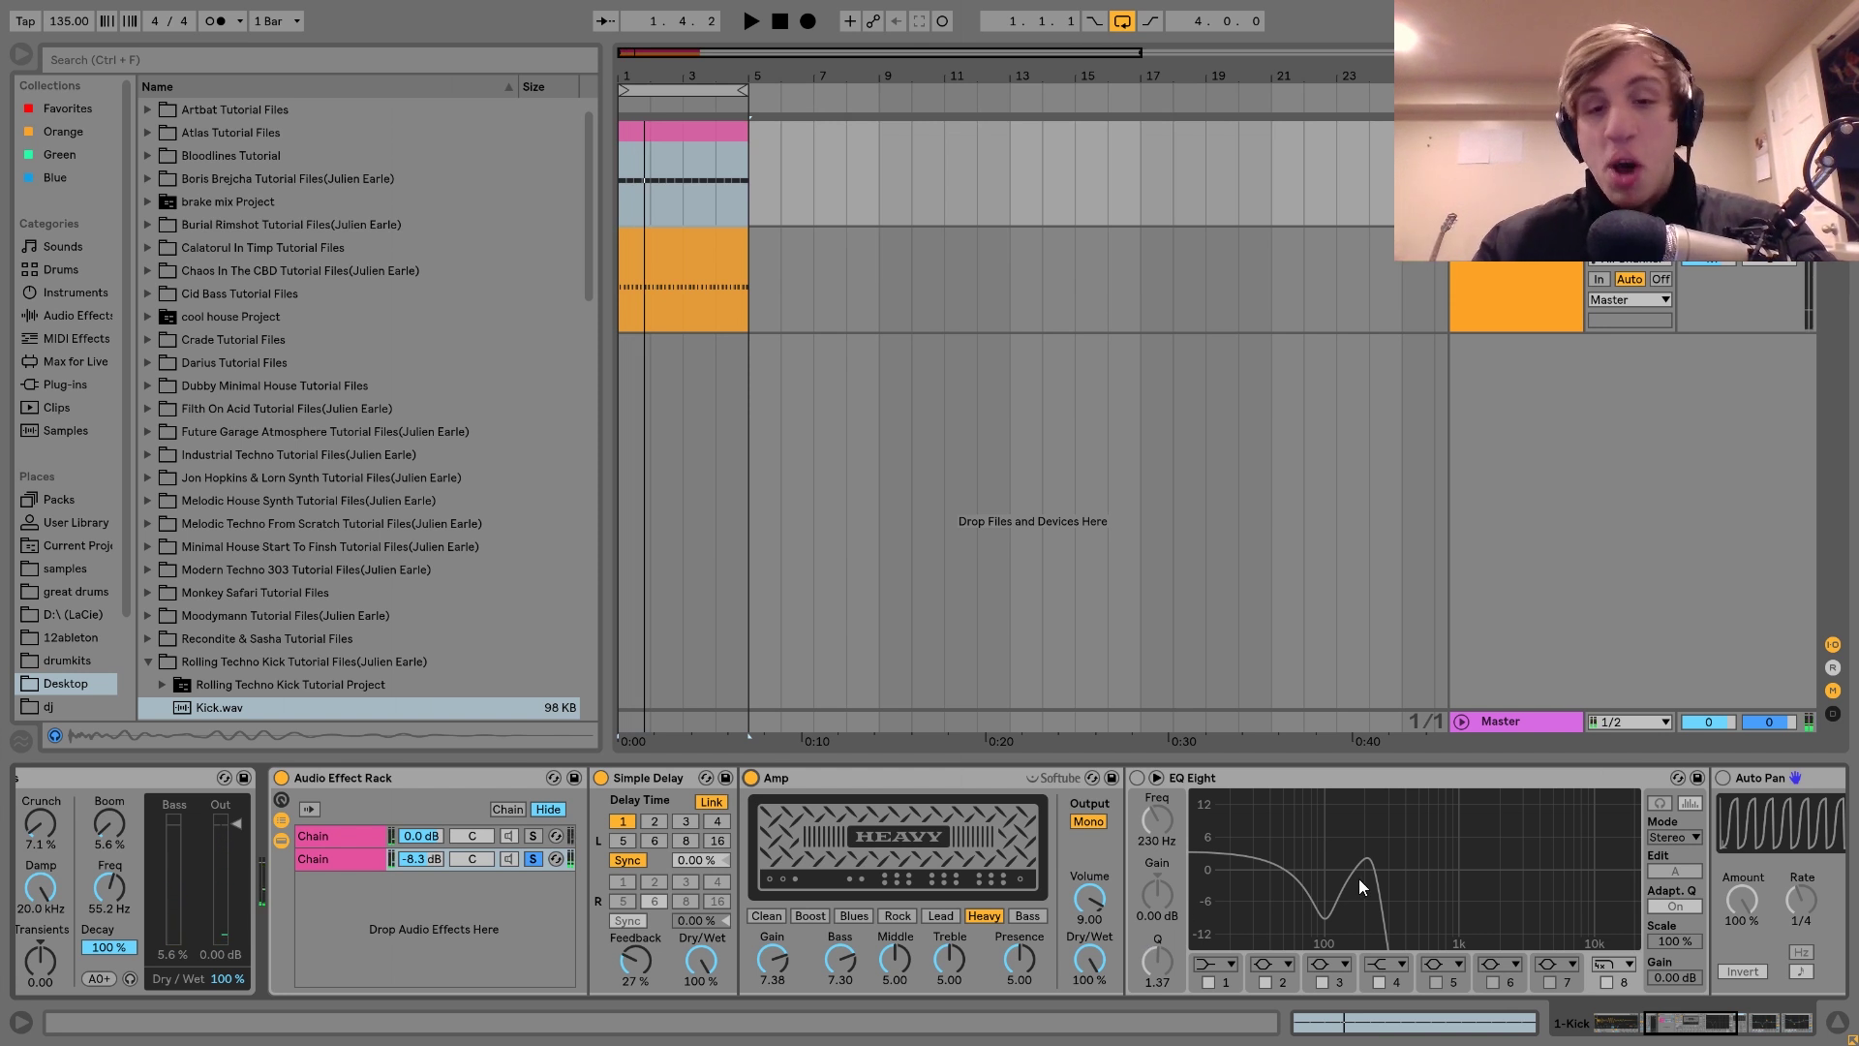
Step: Switch the second chain's EQ Eight back on and play the loop through it
{"action": "left_click", "coordinate": [1136, 778]}
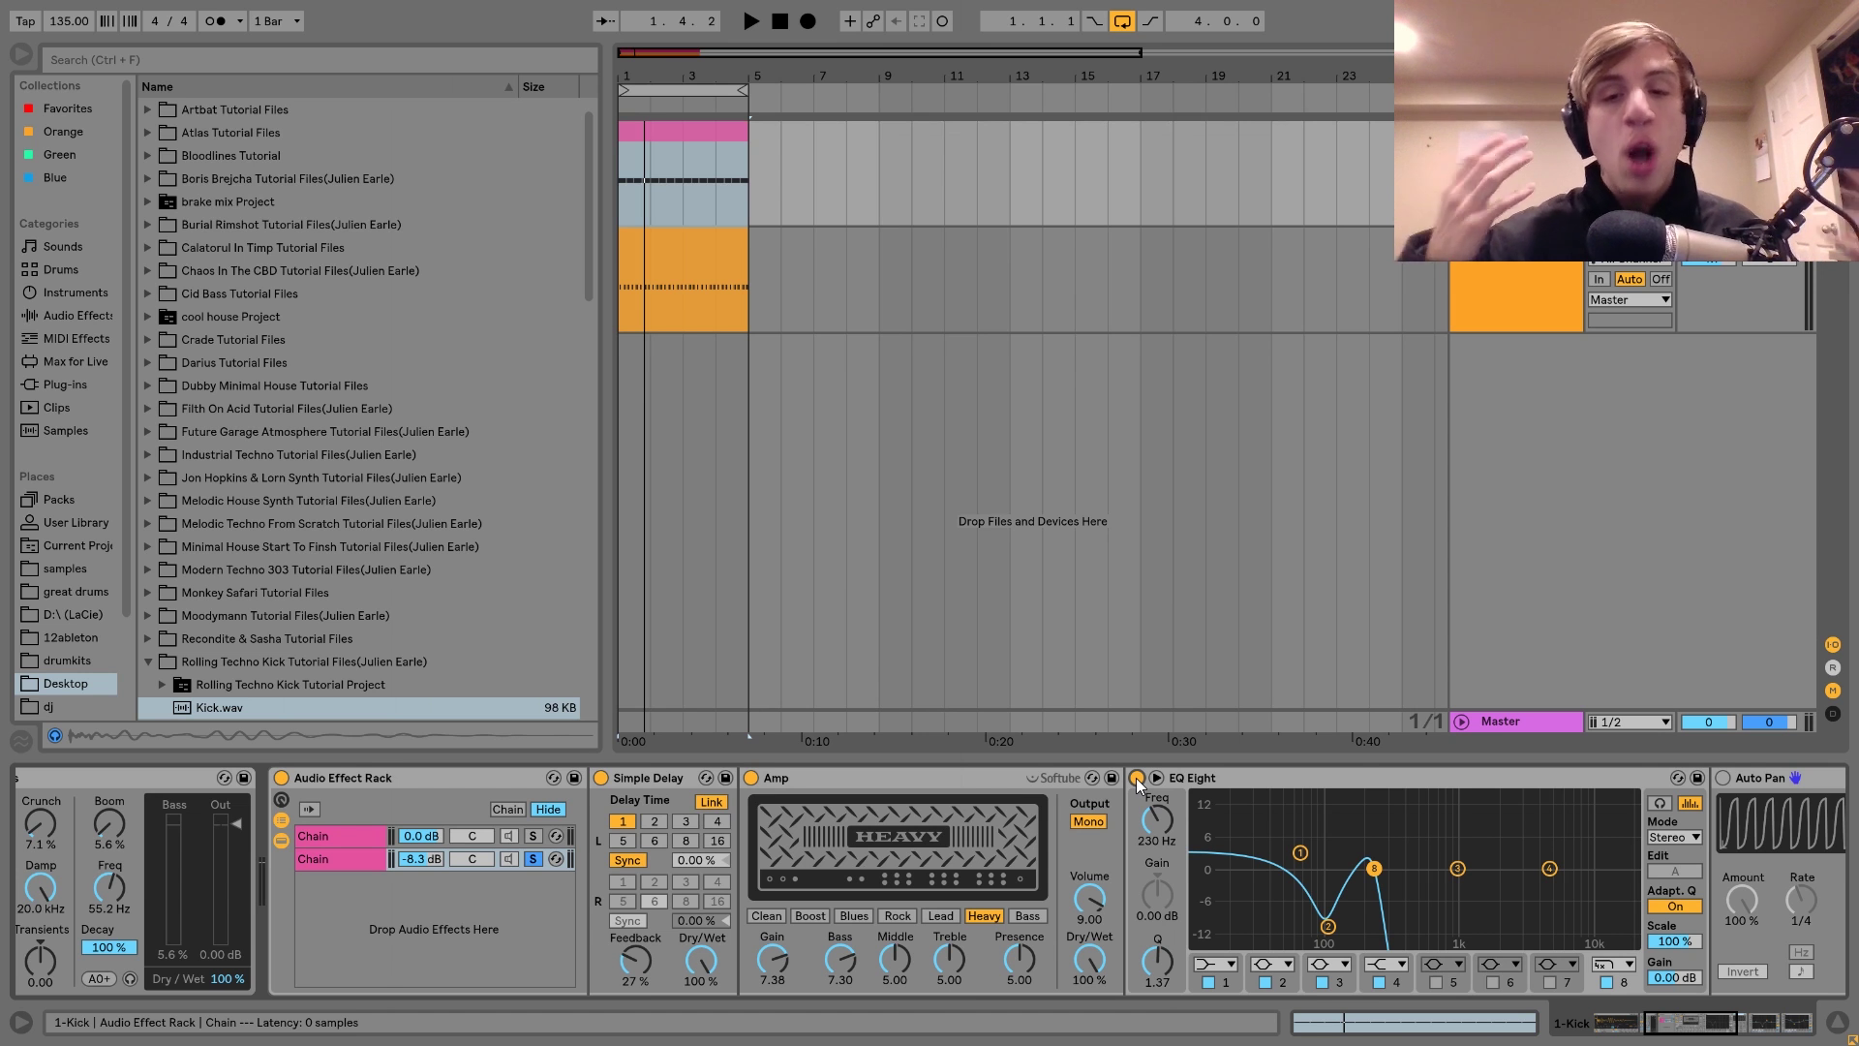
{"action": "key", "text": "space"}
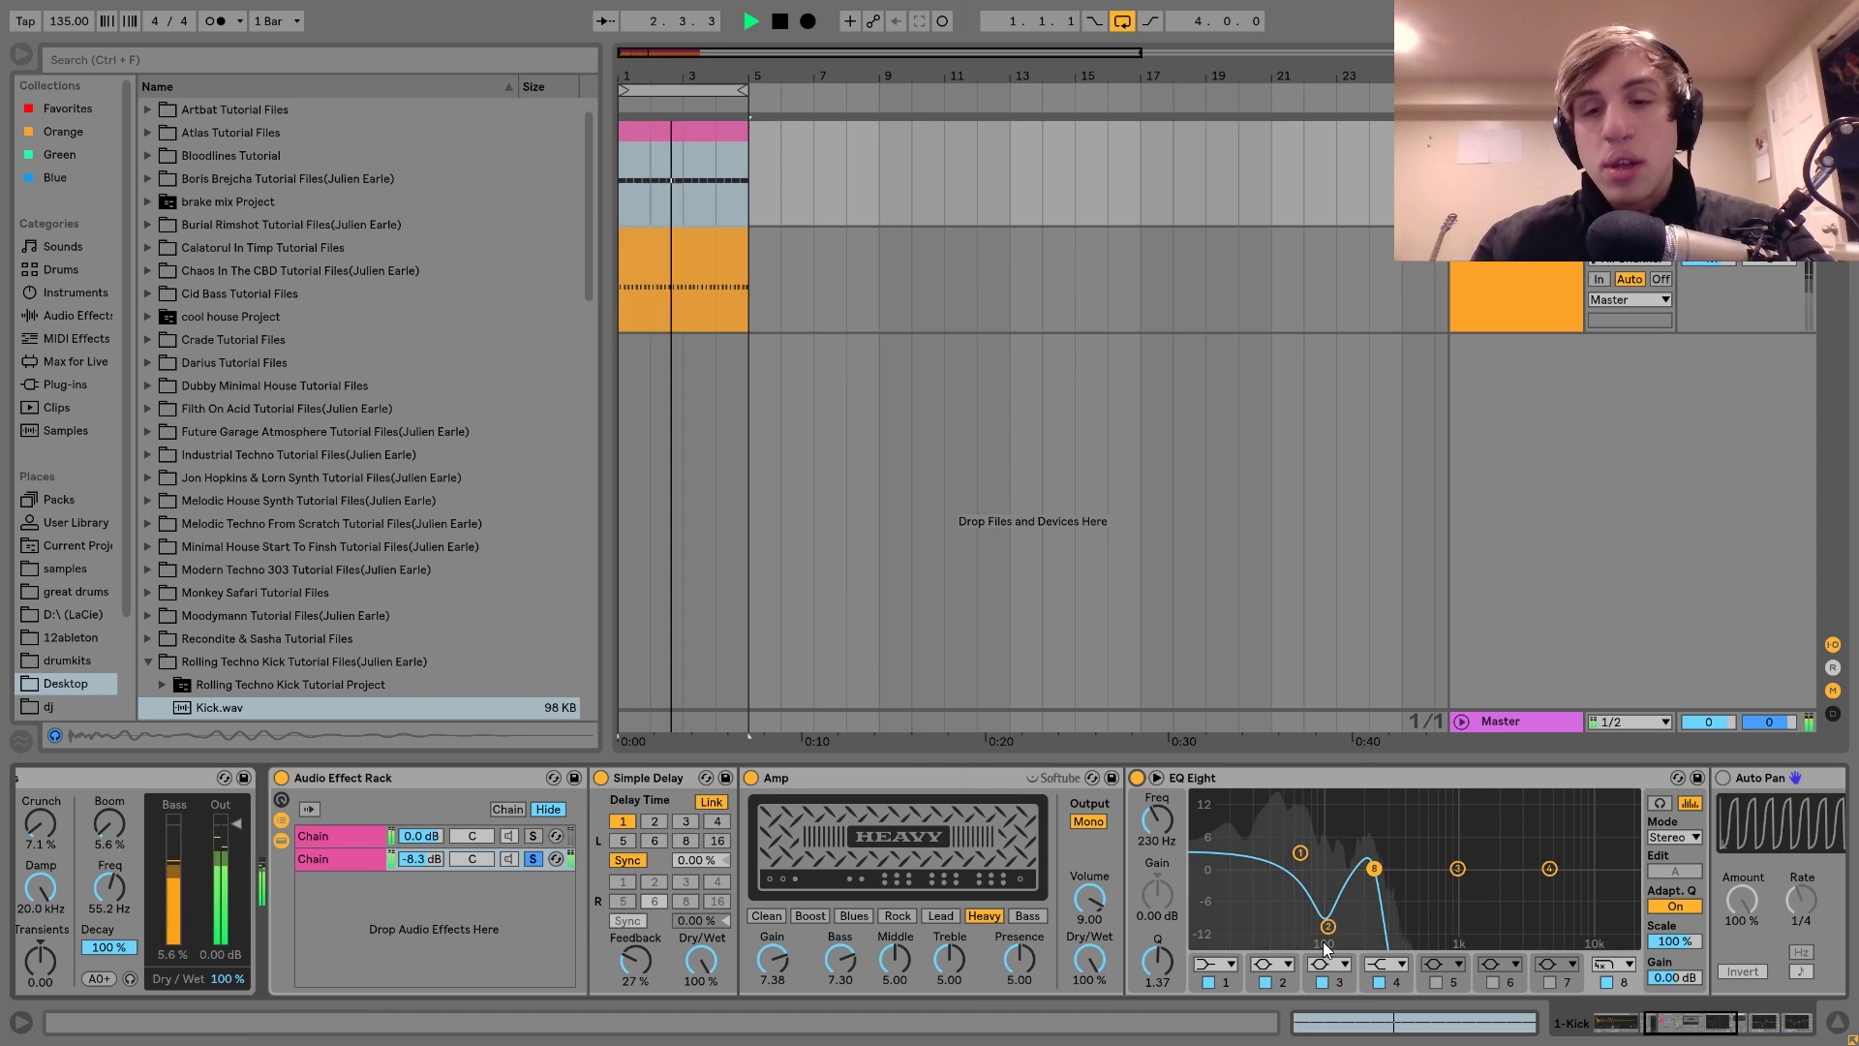
Step: Lower the cutoff of the second chain's EQ Eight high-cut band to 215 Hz while the loop plays
{"action": "key", "text": "space"}
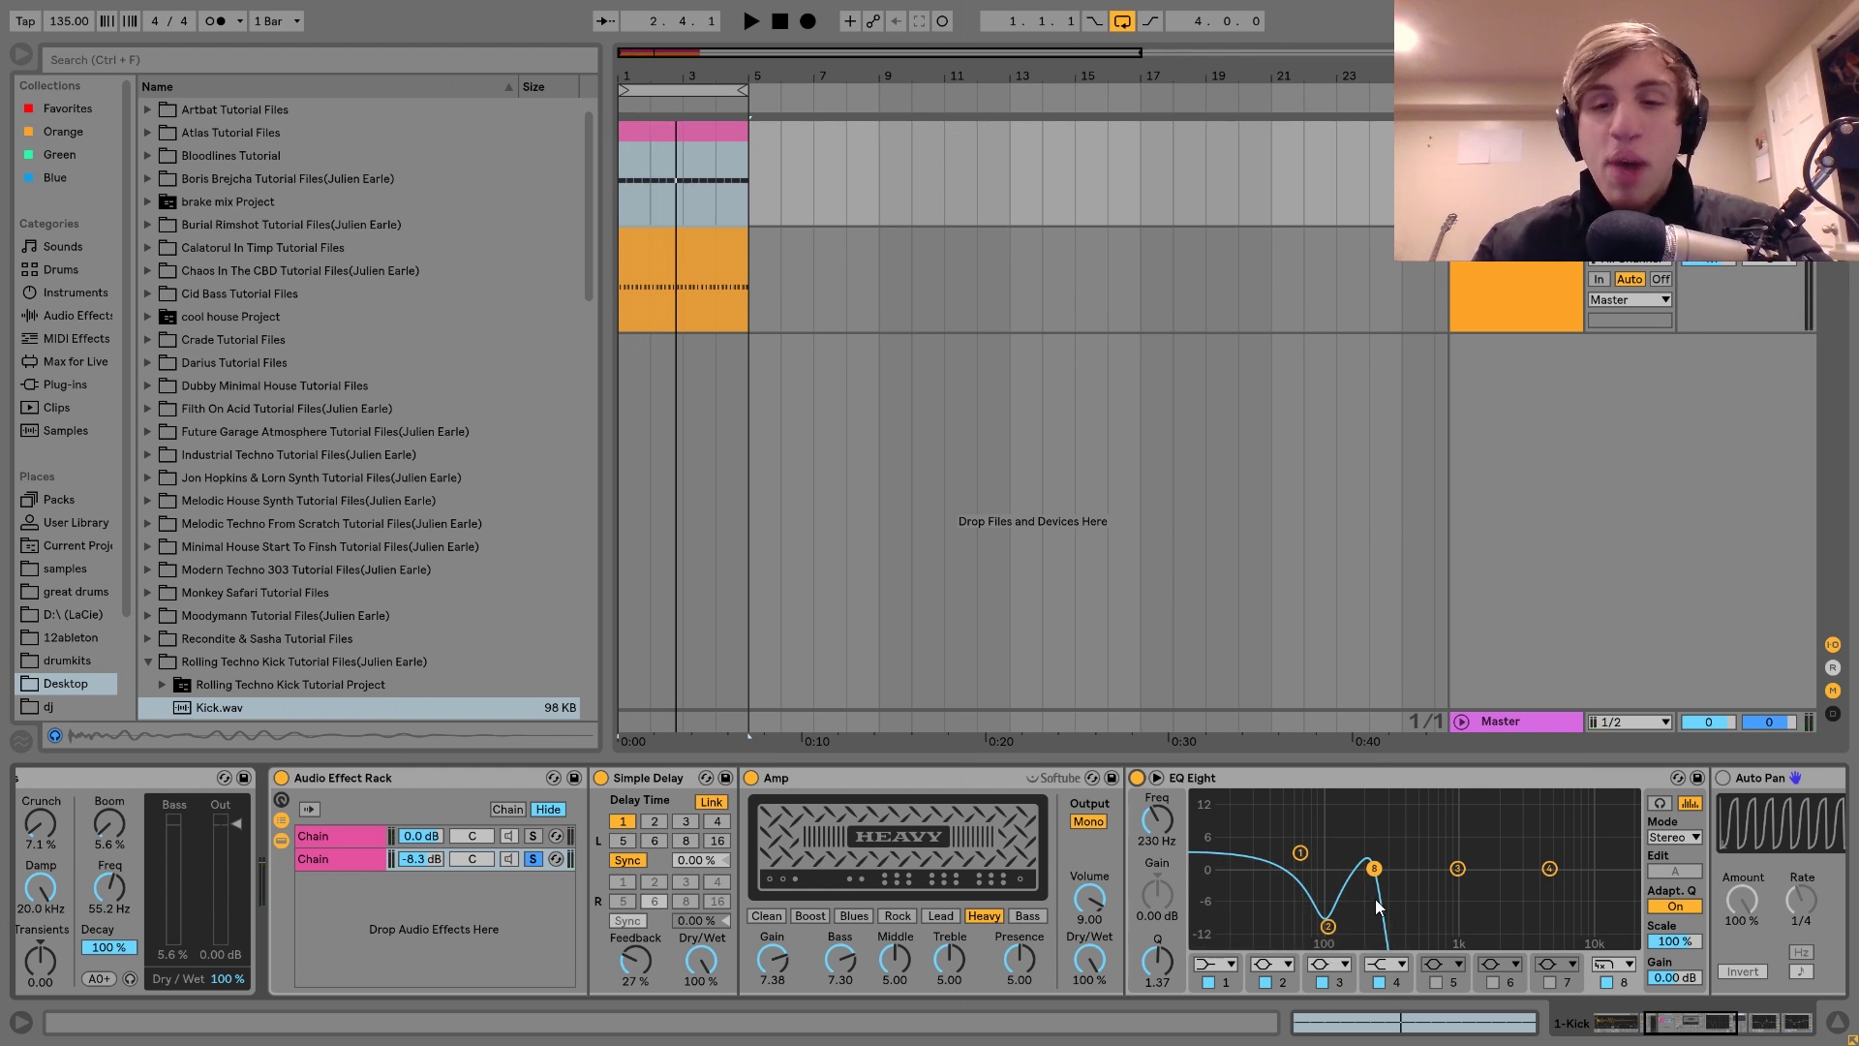
{"action": "key", "text": "space"}
{"action": "left_click_drag", "start_coordinate": [1368, 879], "coordinate": [1370, 868]}
{"action": "key", "text": "space"}
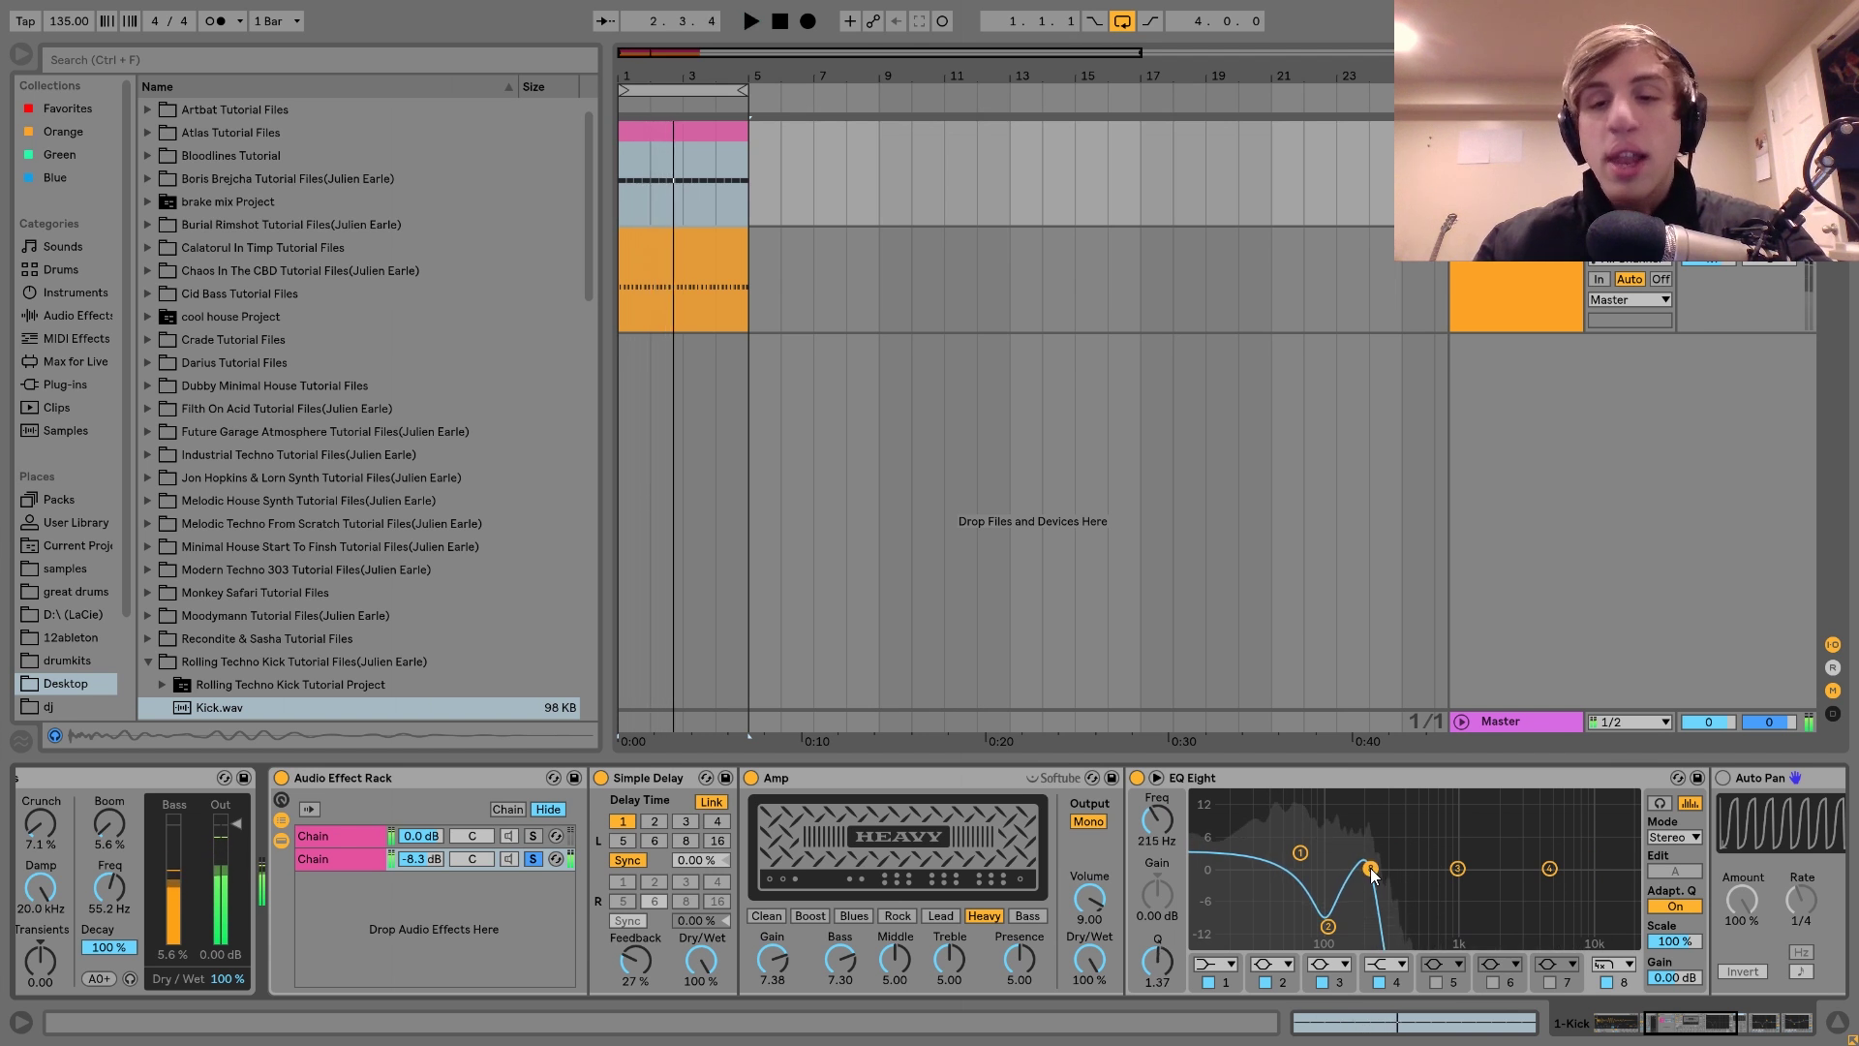
Step: Set the gain of the 102 Hz dip in the second chain's EQ Eight to -10.0 dB while the loop plays
{"action": "left_click", "coordinate": [1325, 930]}
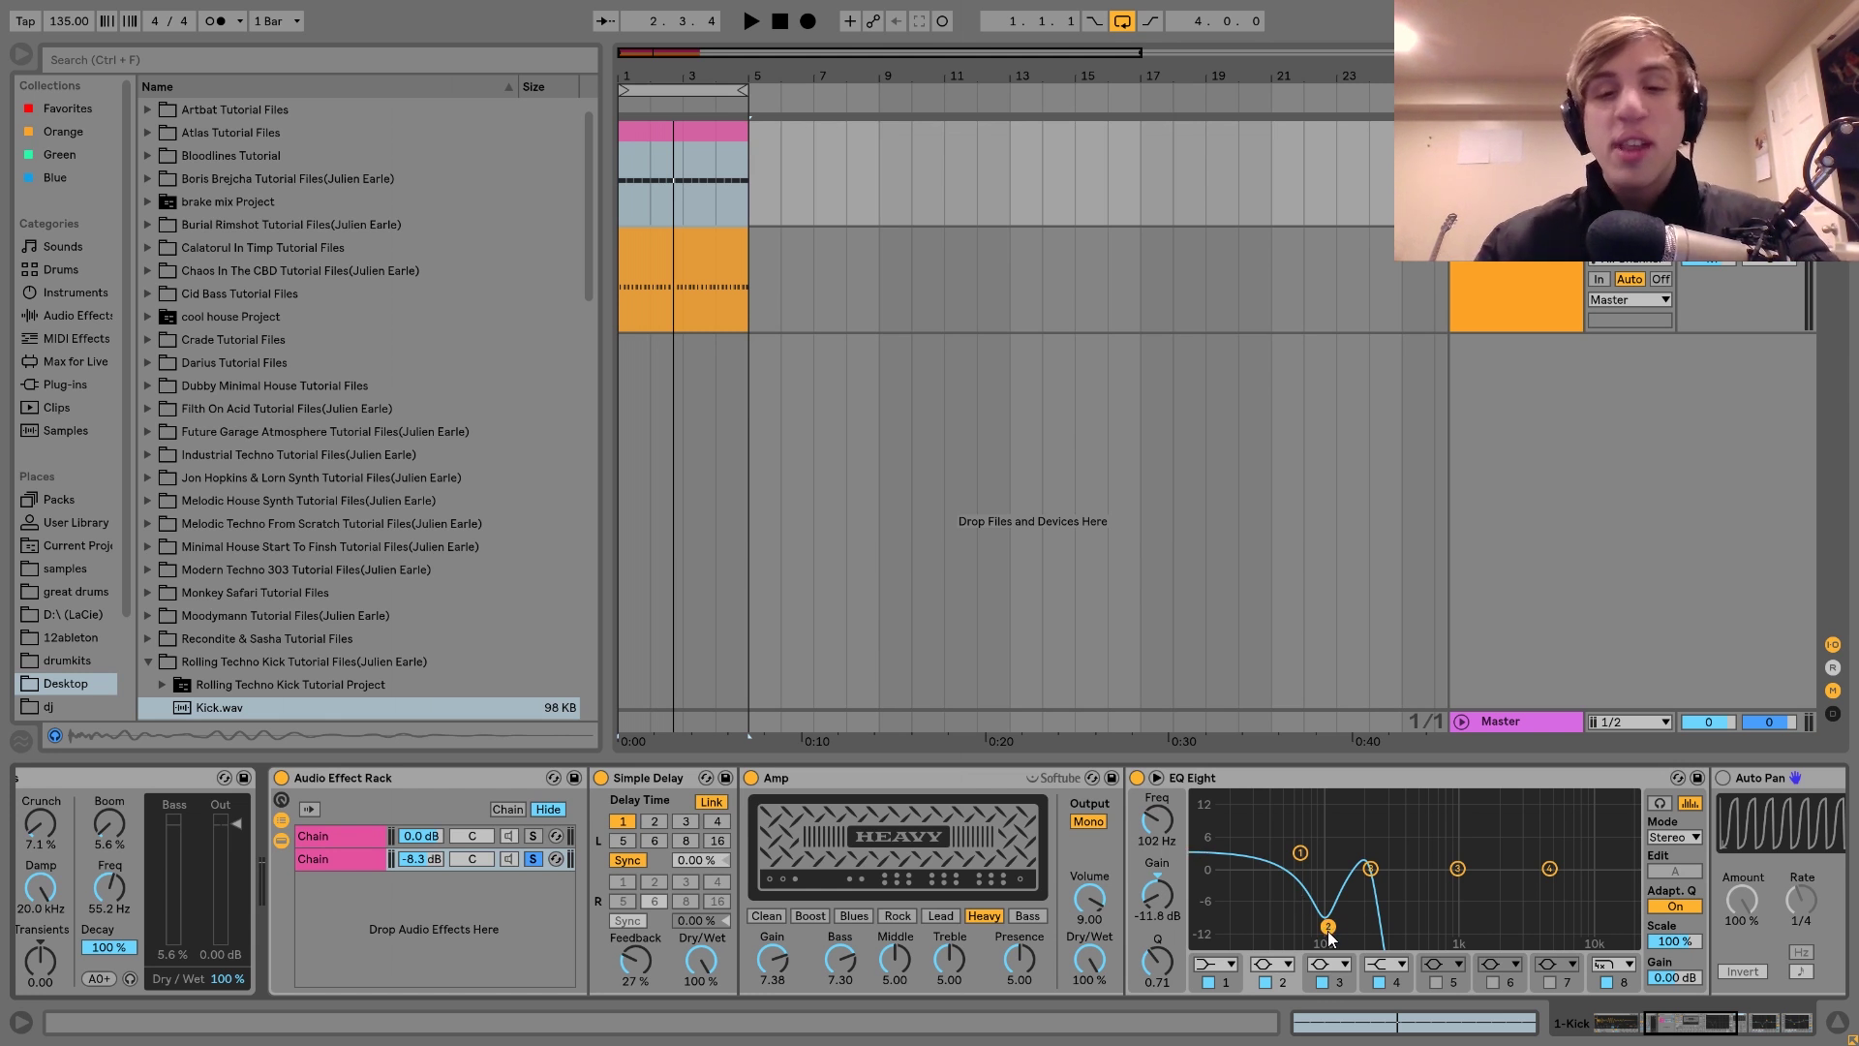
{"action": "scroll", "coordinate": [1328, 932], "scroll_direction": "left", "scroll_amount": 5}
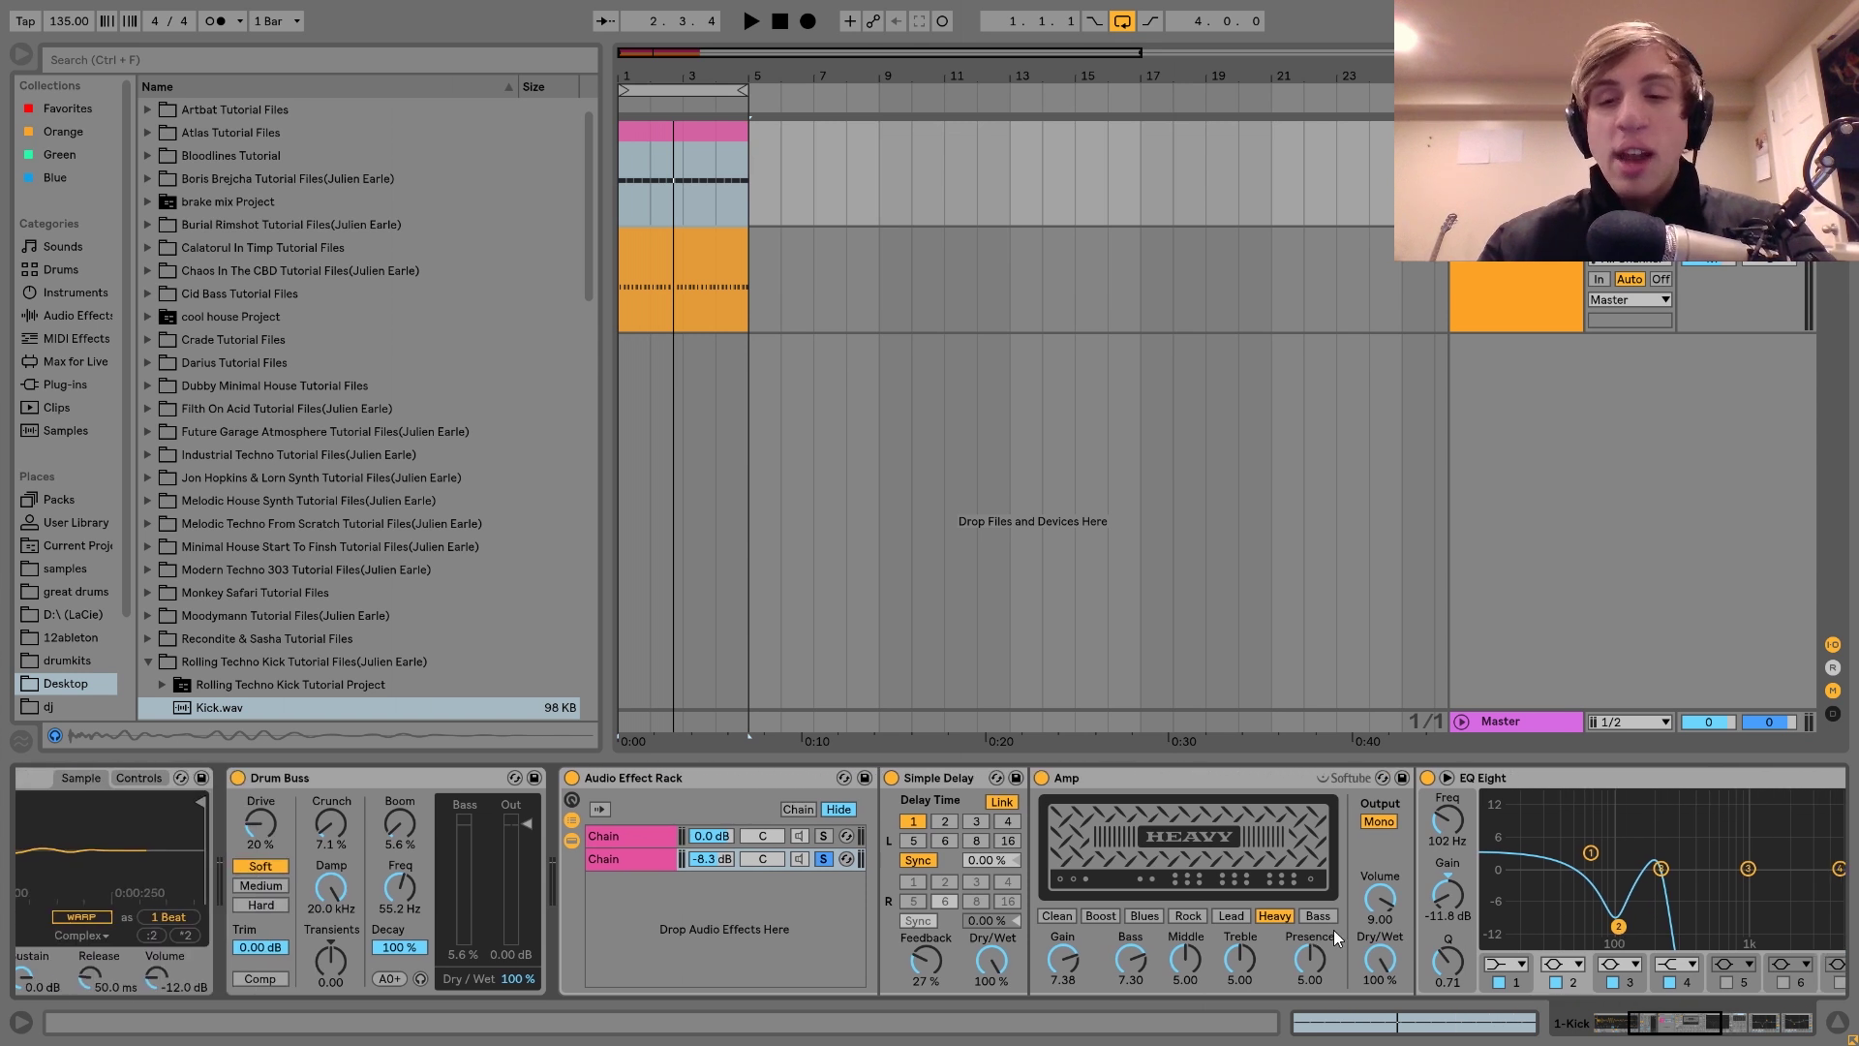
{"action": "key", "text": "space"}
{"action": "mouse_move", "coordinate": [1450, 934]}
{"action": "left_mouse_down"}
{"action": "mouse_move", "coordinate": [1450, 868]}
{"action": "mouse_move", "coordinate": [1451, 927]}
{"action": "left_mouse_up"}
{"action": "key", "text": "space"}
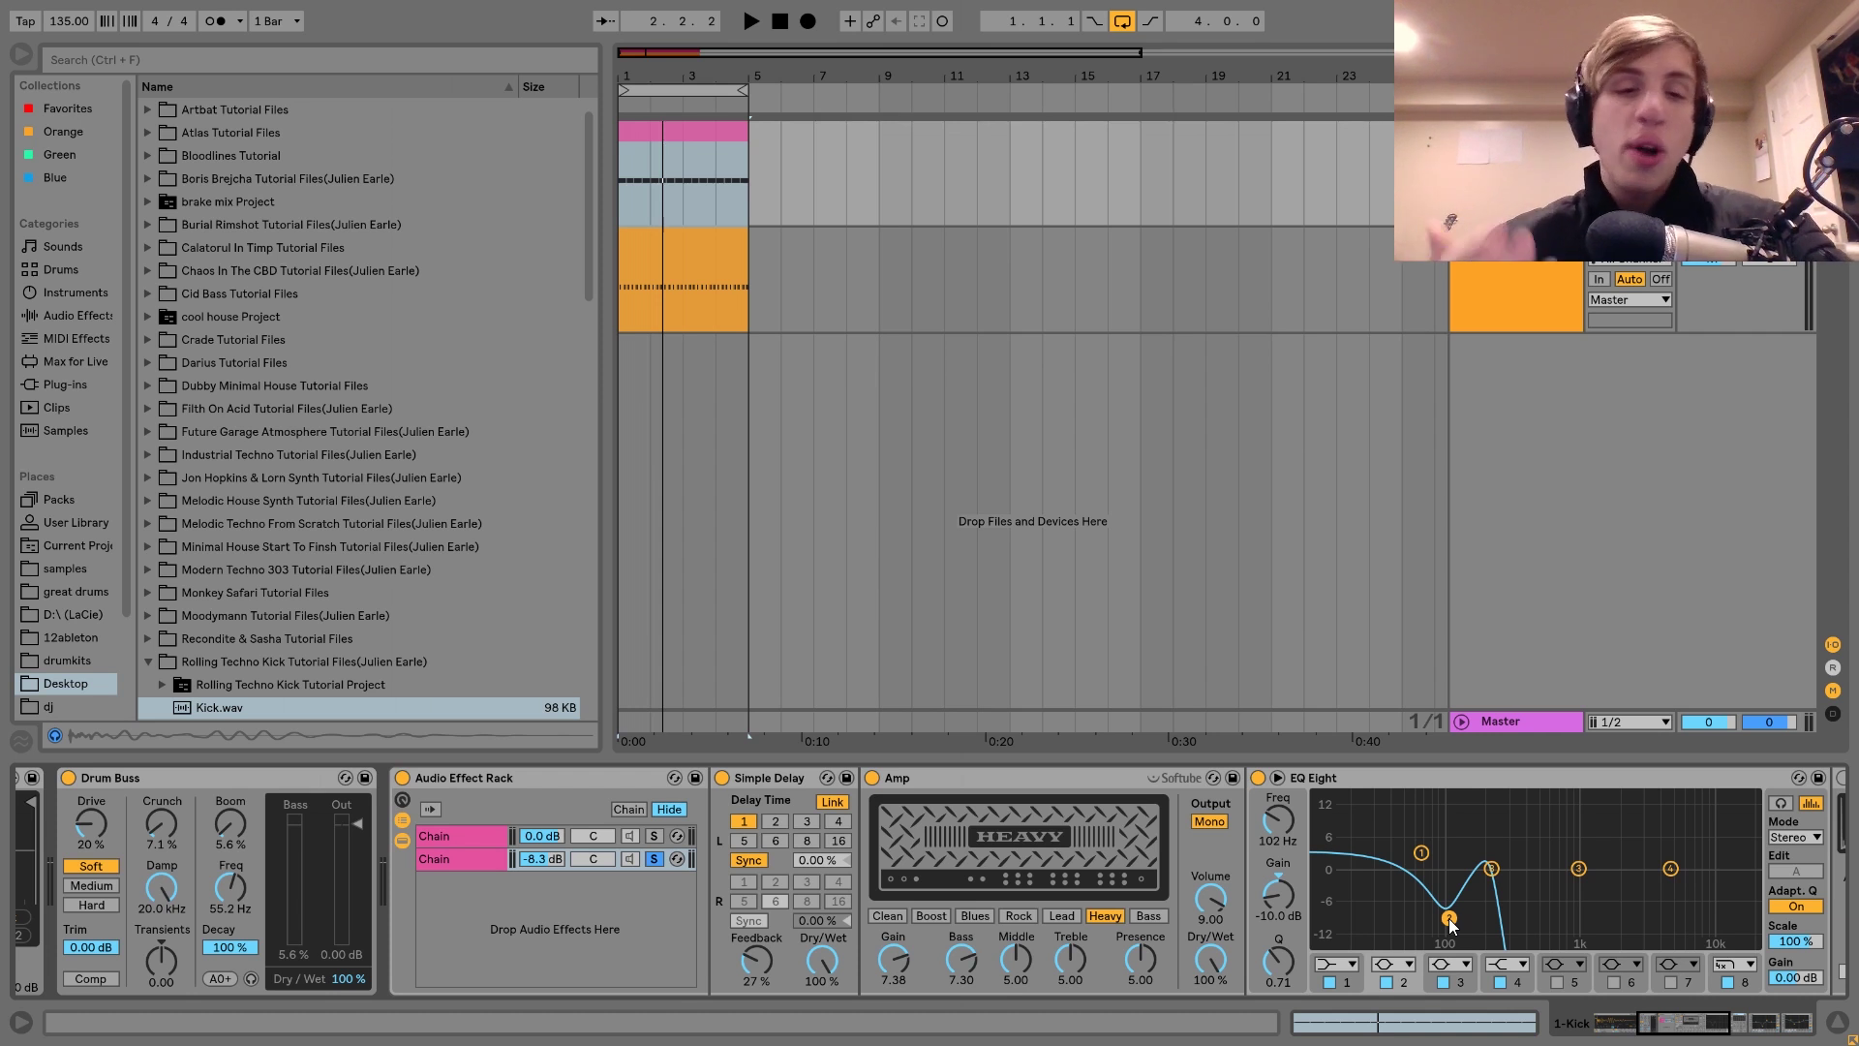
Step: Adjust band 1 of the second chain's EQ Eight to 65.3 Hz and 3.60 dB during playback
{"action": "scroll", "coordinate": [1451, 925], "scroll_direction": "left", "scroll_amount": 10}
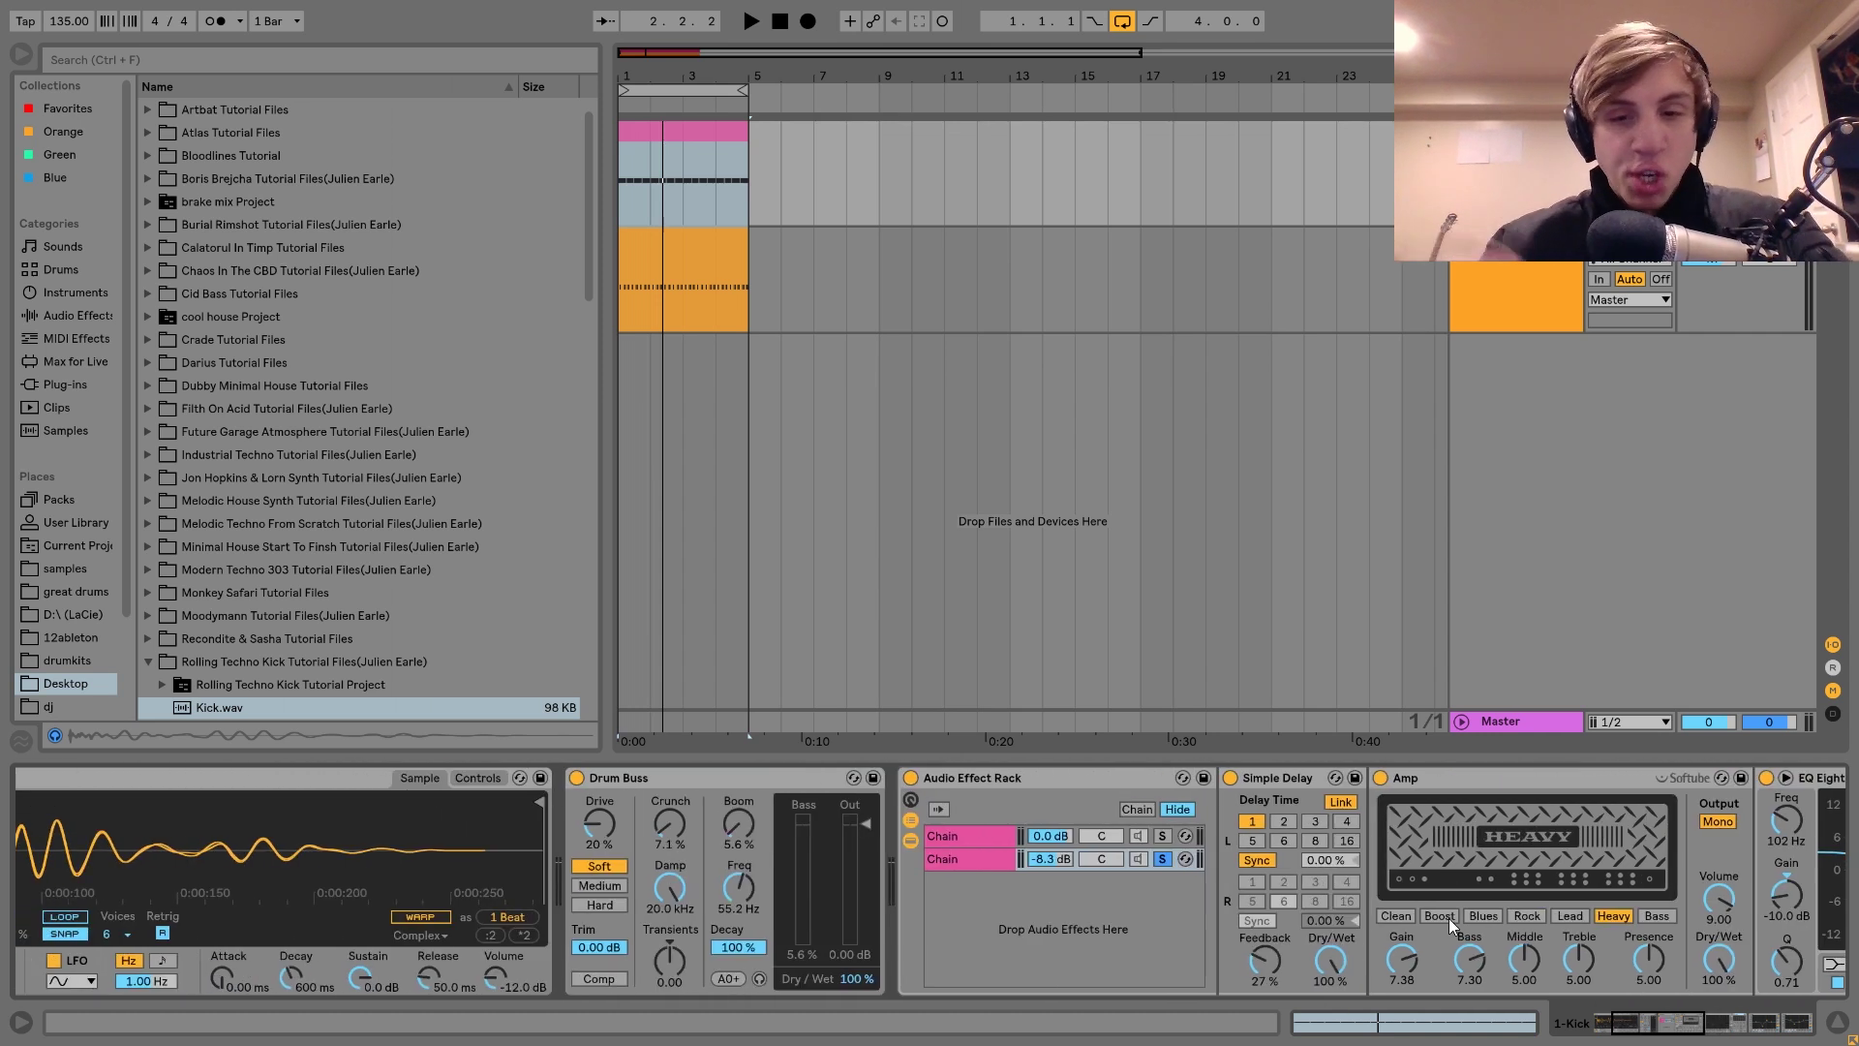
{"action": "scroll", "coordinate": [1448, 918], "scroll_direction": "right", "scroll_amount": 18}
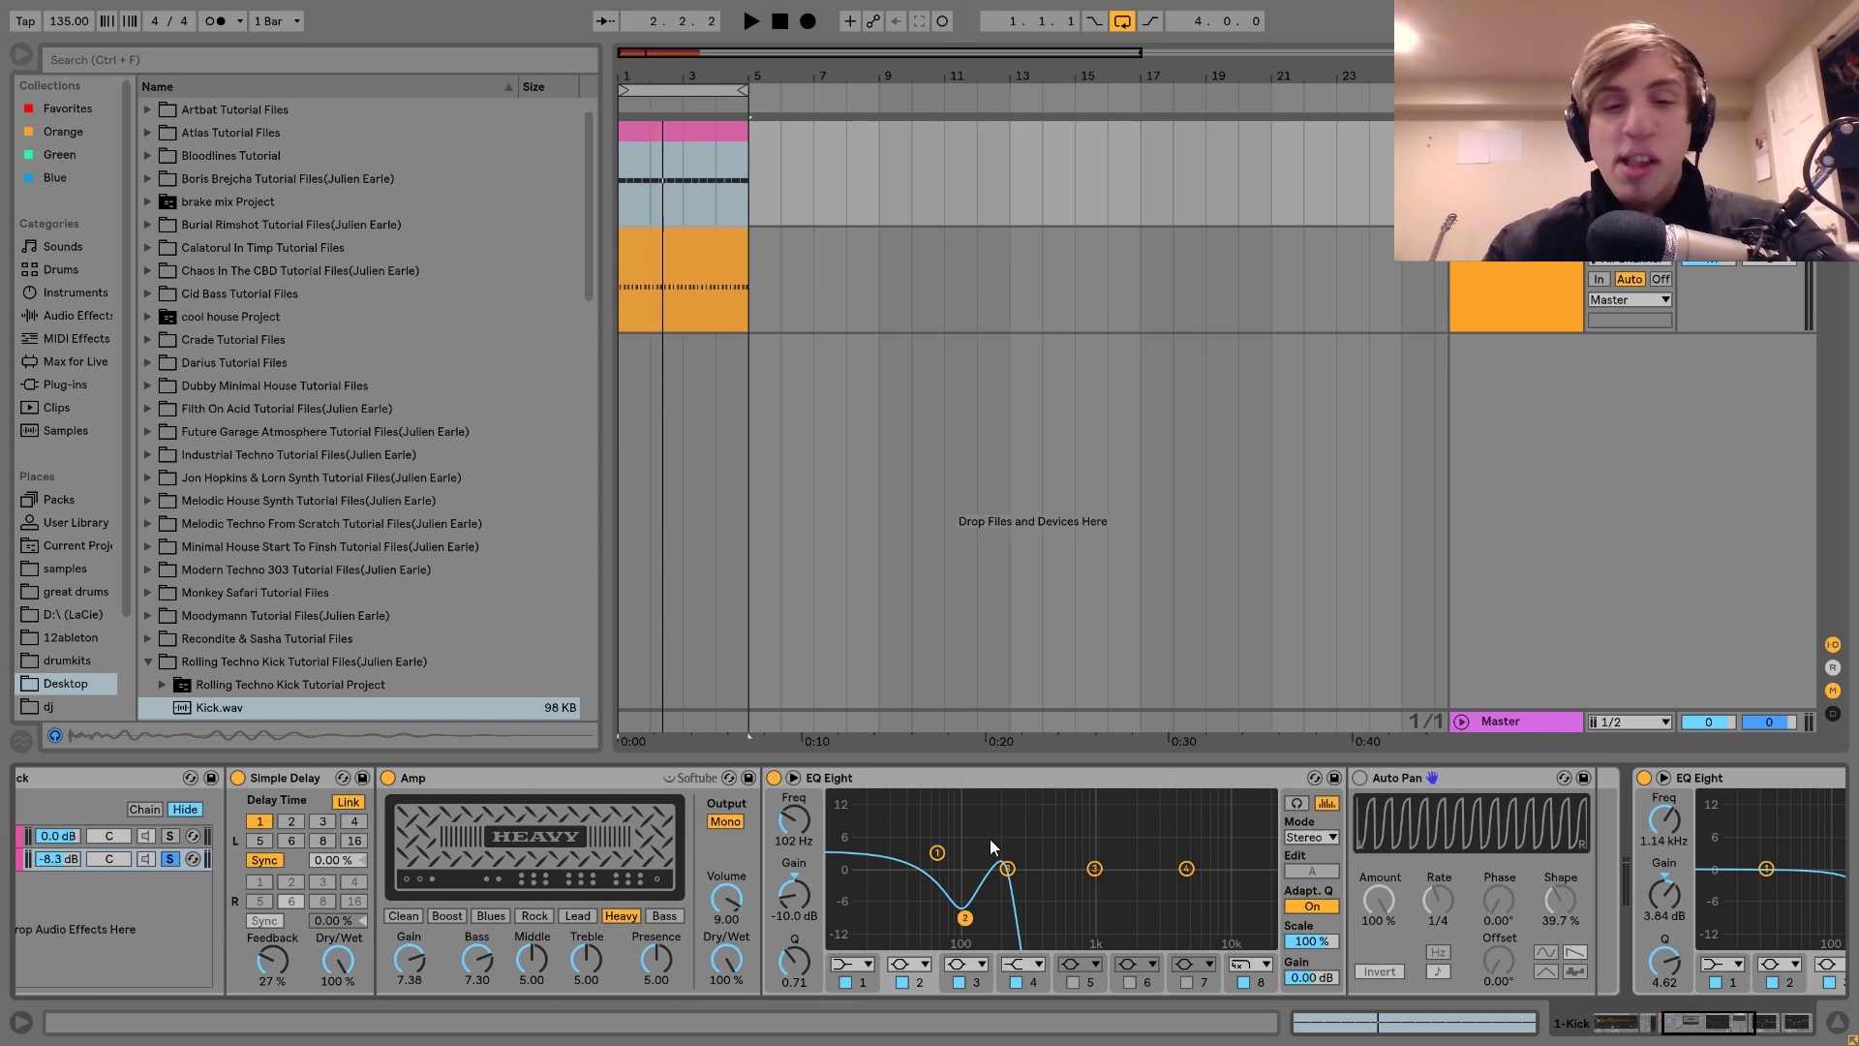
{"action": "key", "text": "space"}
{"action": "mouse_move", "coordinate": [939, 853]}
{"action": "left_mouse_down"}
{"action": "mouse_move", "coordinate": [940, 871]}
{"action": "mouse_move", "coordinate": [940, 854]}
{"action": "left_mouse_up"}
{"action": "key", "text": "space"}
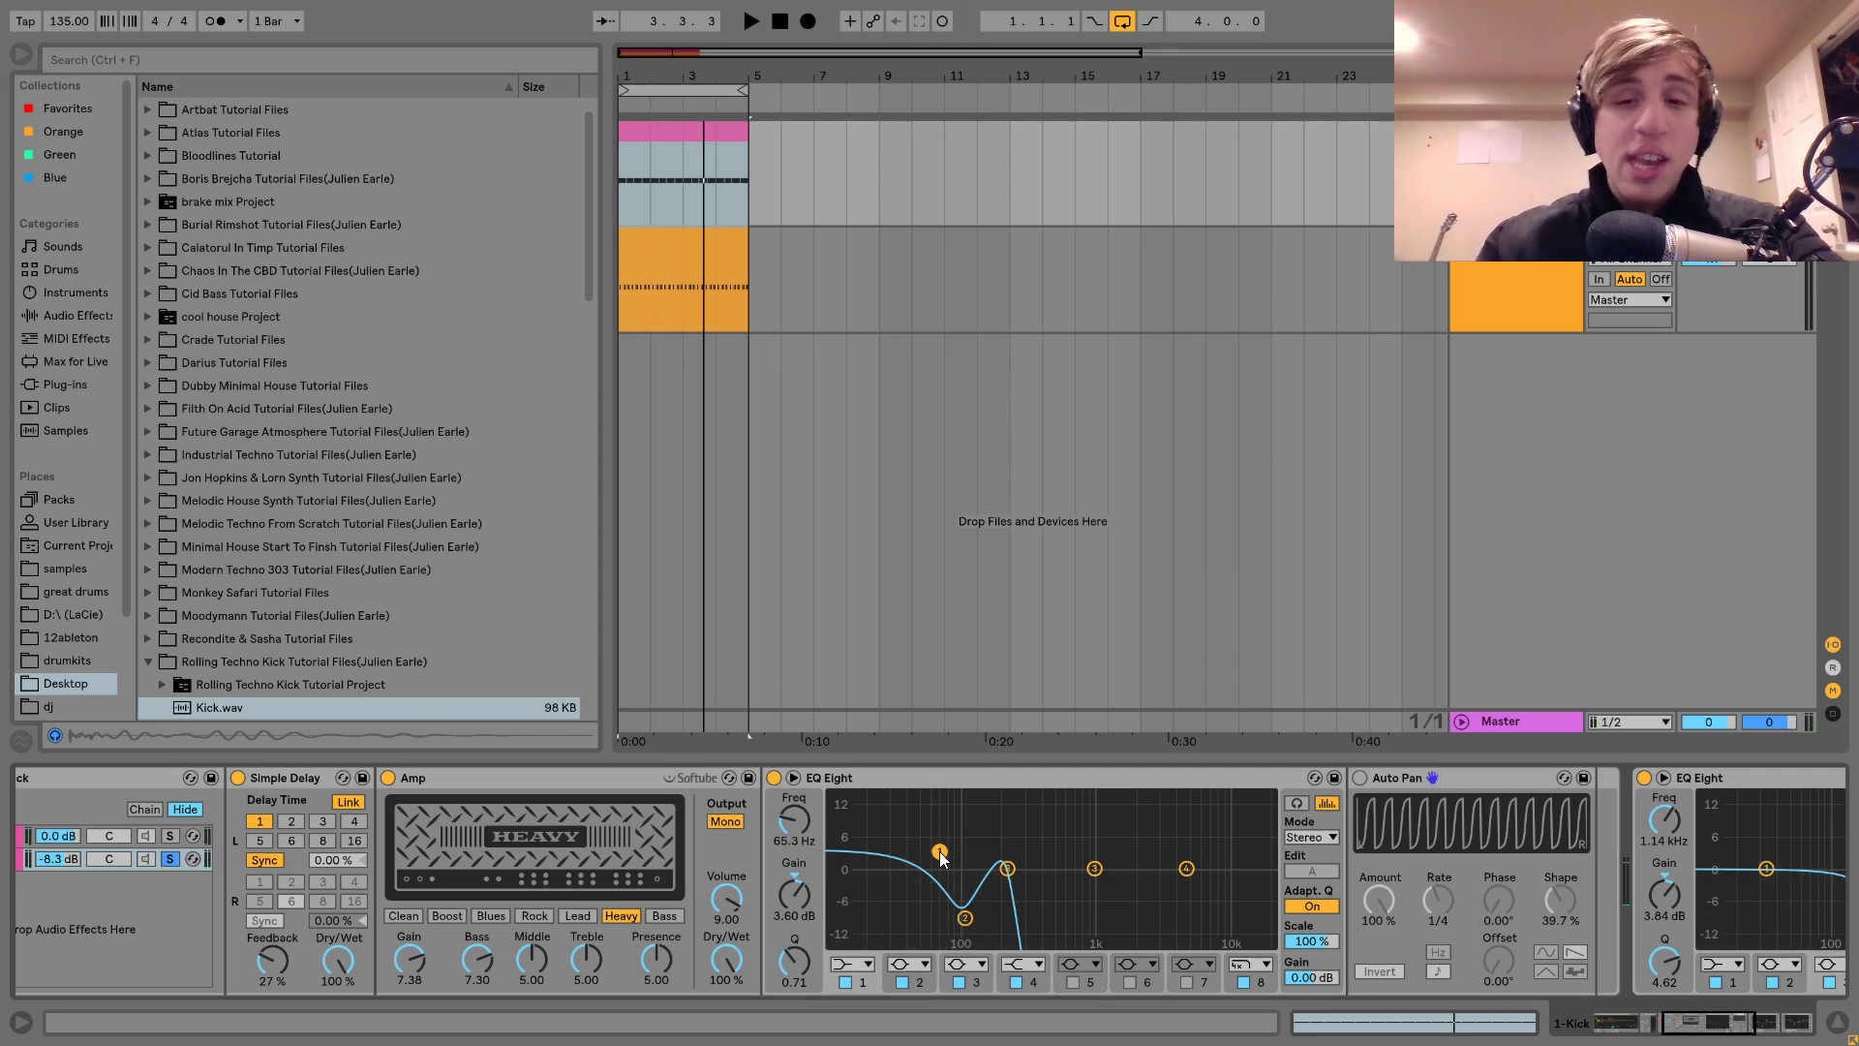
Step: Switch on the second chain's Auto Pan, and audition the rack's first chain alone before soloing the second chain again
{"action": "scroll", "coordinate": [939, 851], "scroll_direction": "right", "scroll_amount": 4}
{"action": "left_click", "coordinate": [997, 778]}
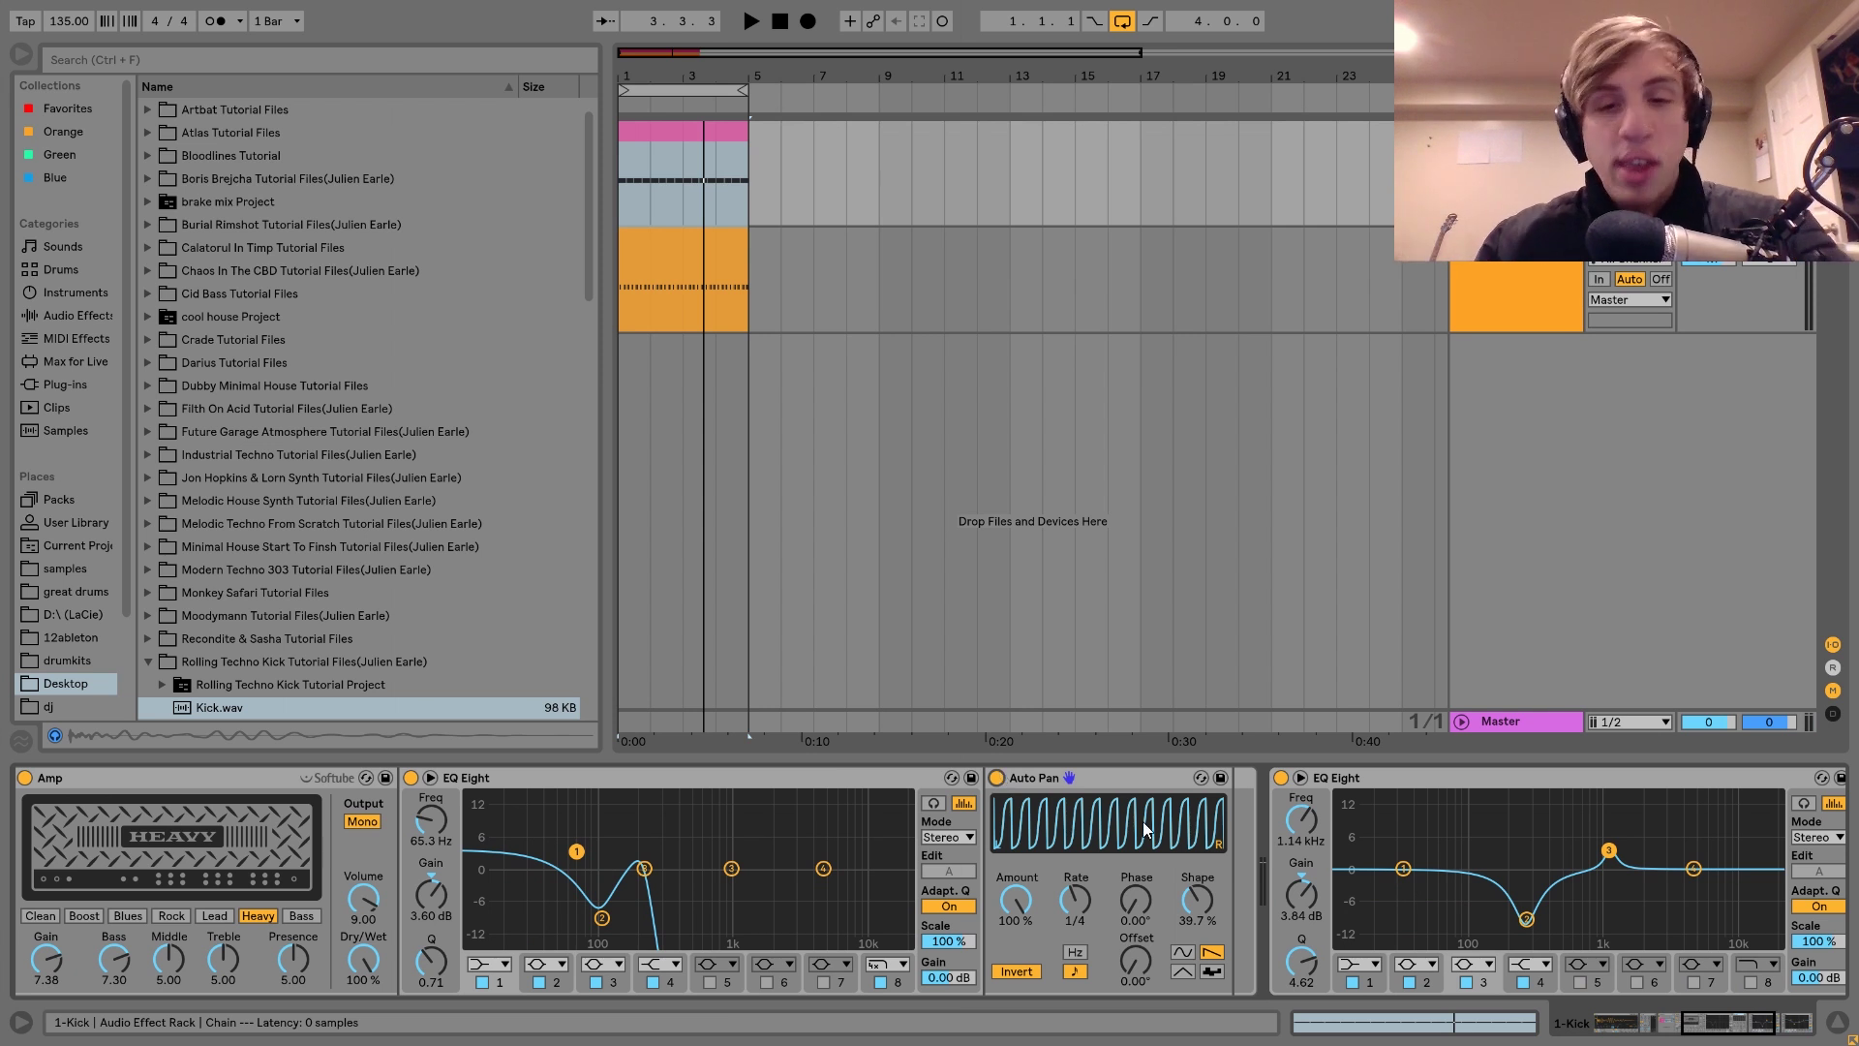
{"action": "scroll", "coordinate": [992, 915], "scroll_direction": "left", "scroll_amount": 15}
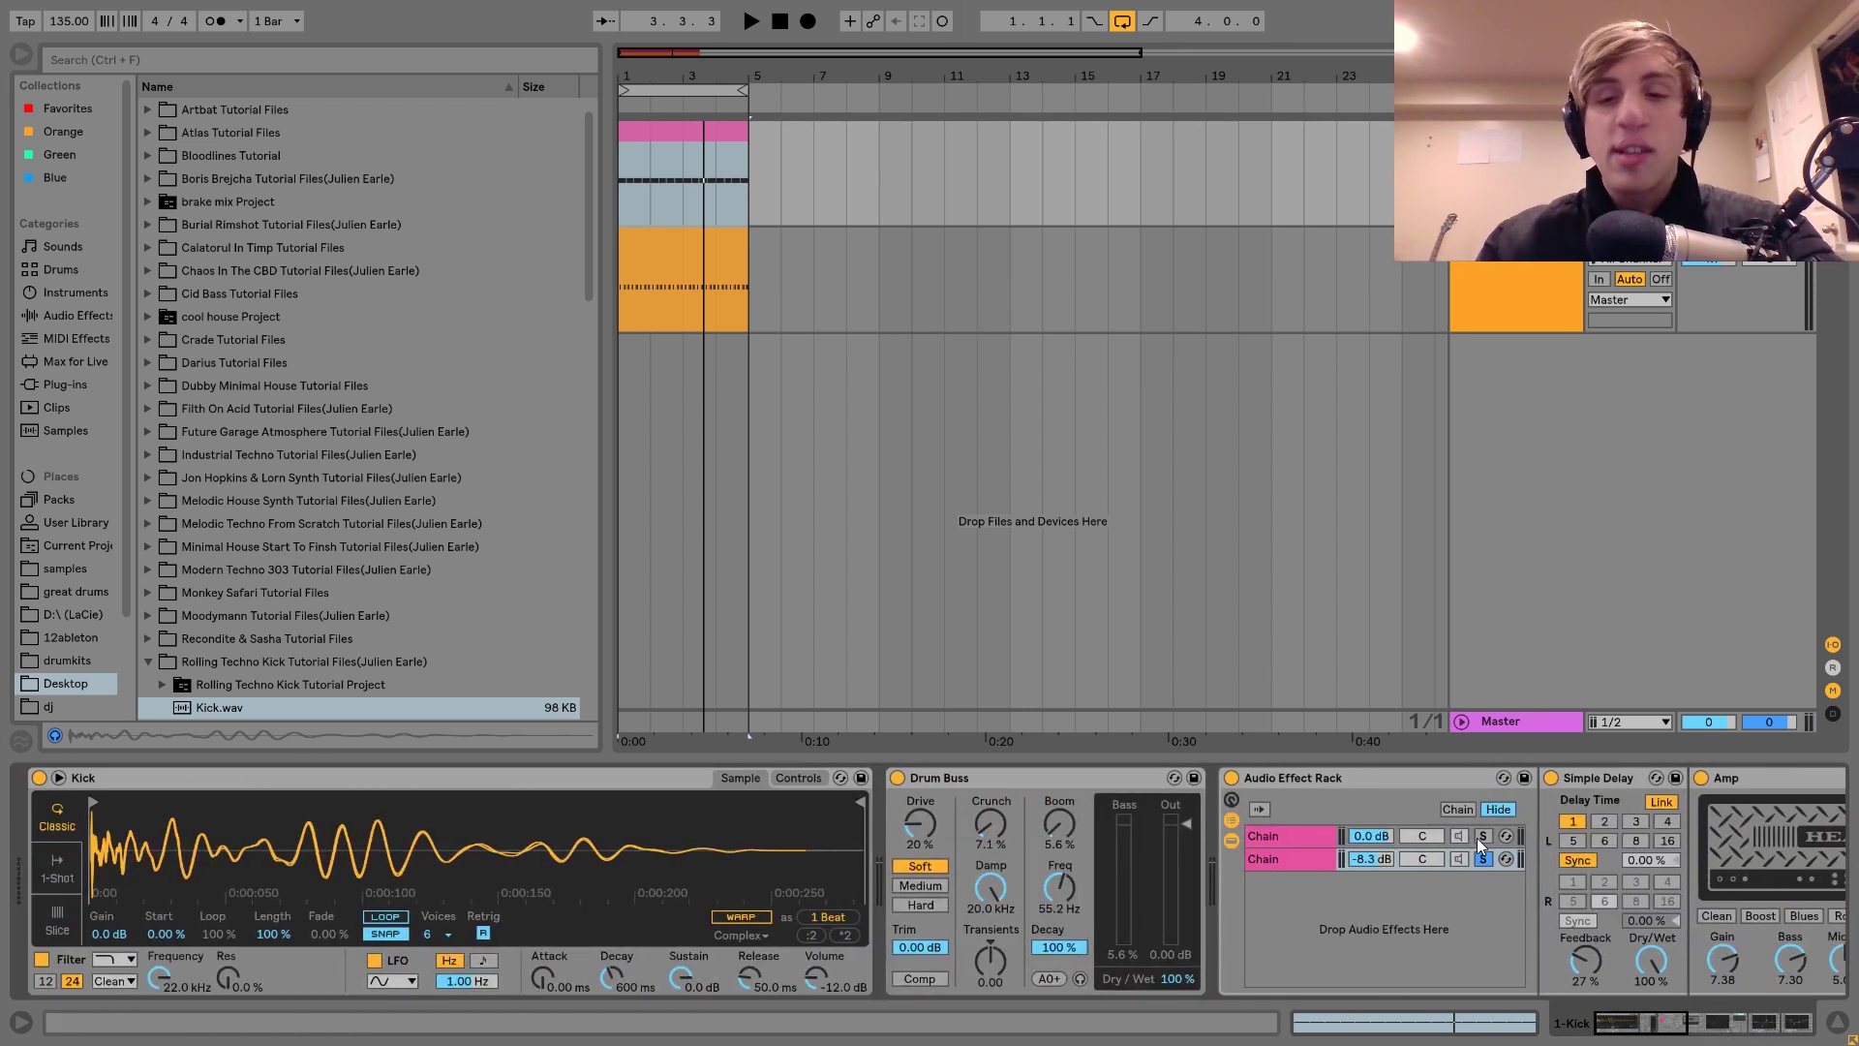
{"action": "left_click", "coordinate": [1482, 836]}
{"action": "key", "text": "space"}
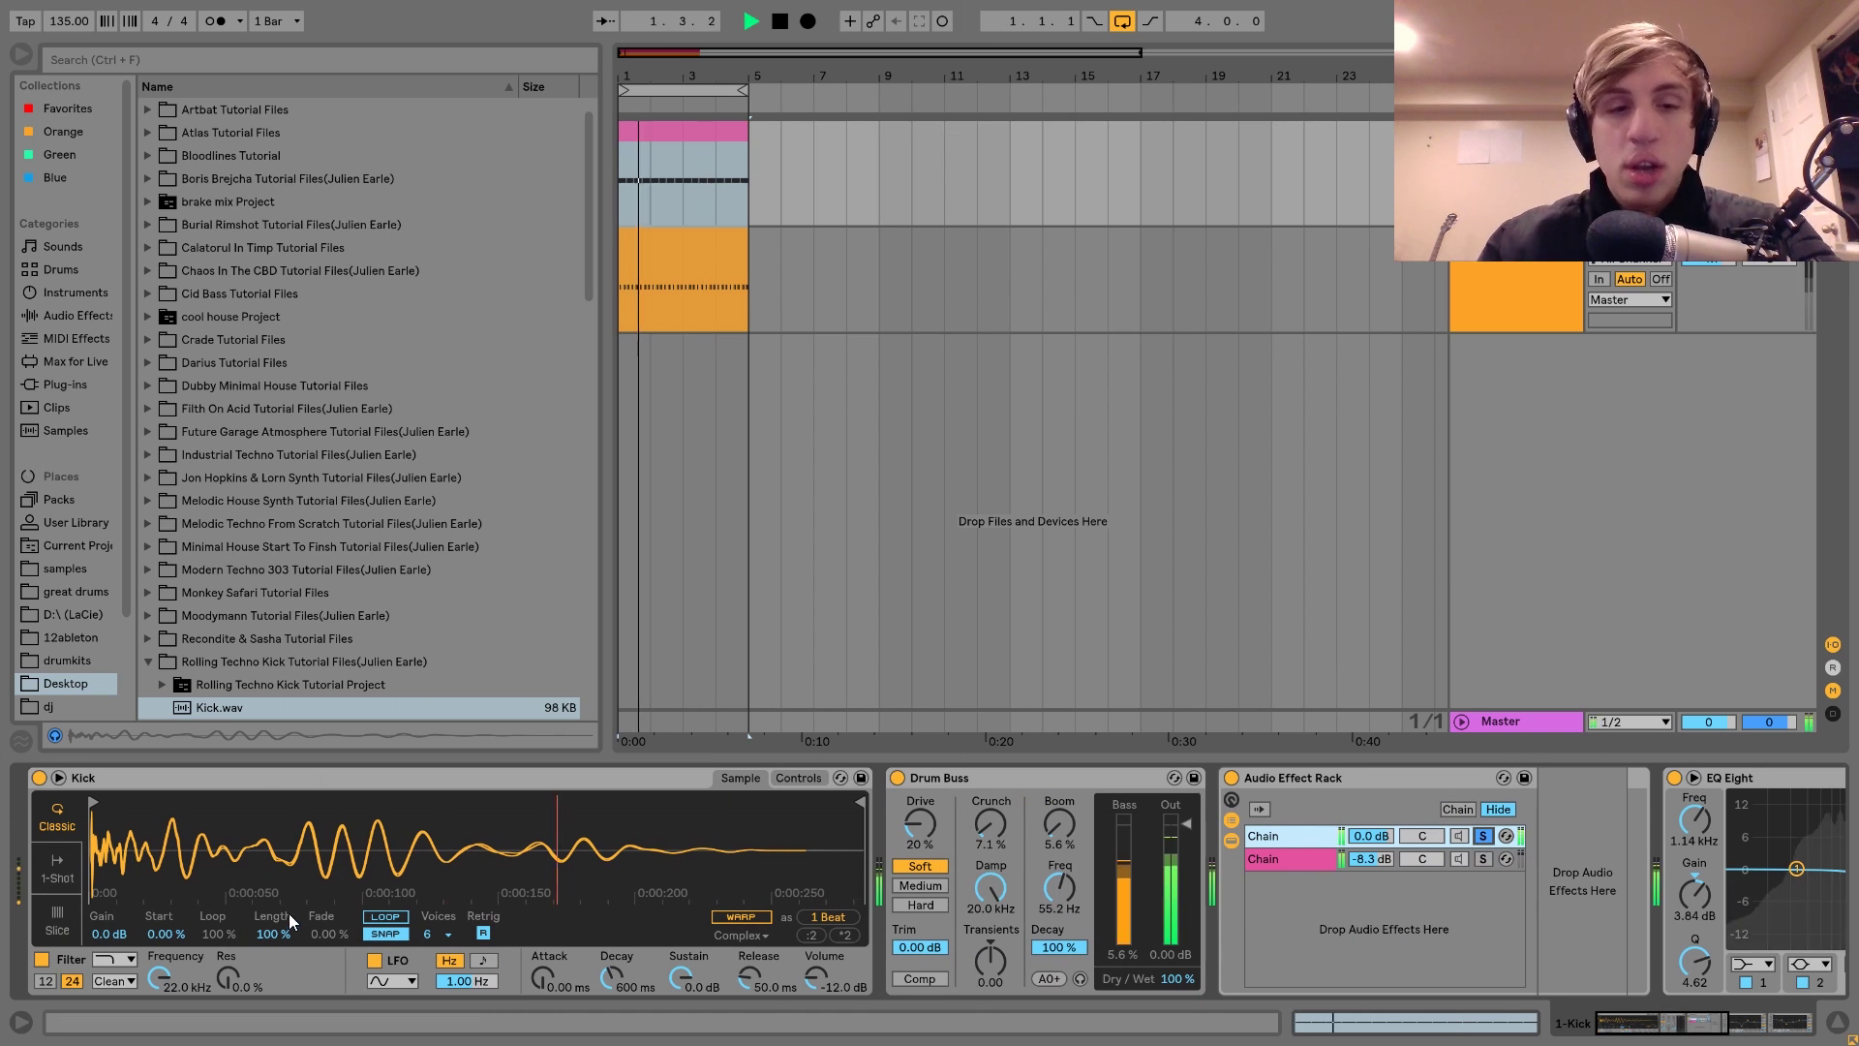
{"action": "key", "text": "space"}
{"action": "left_click", "coordinate": [1484, 859]}
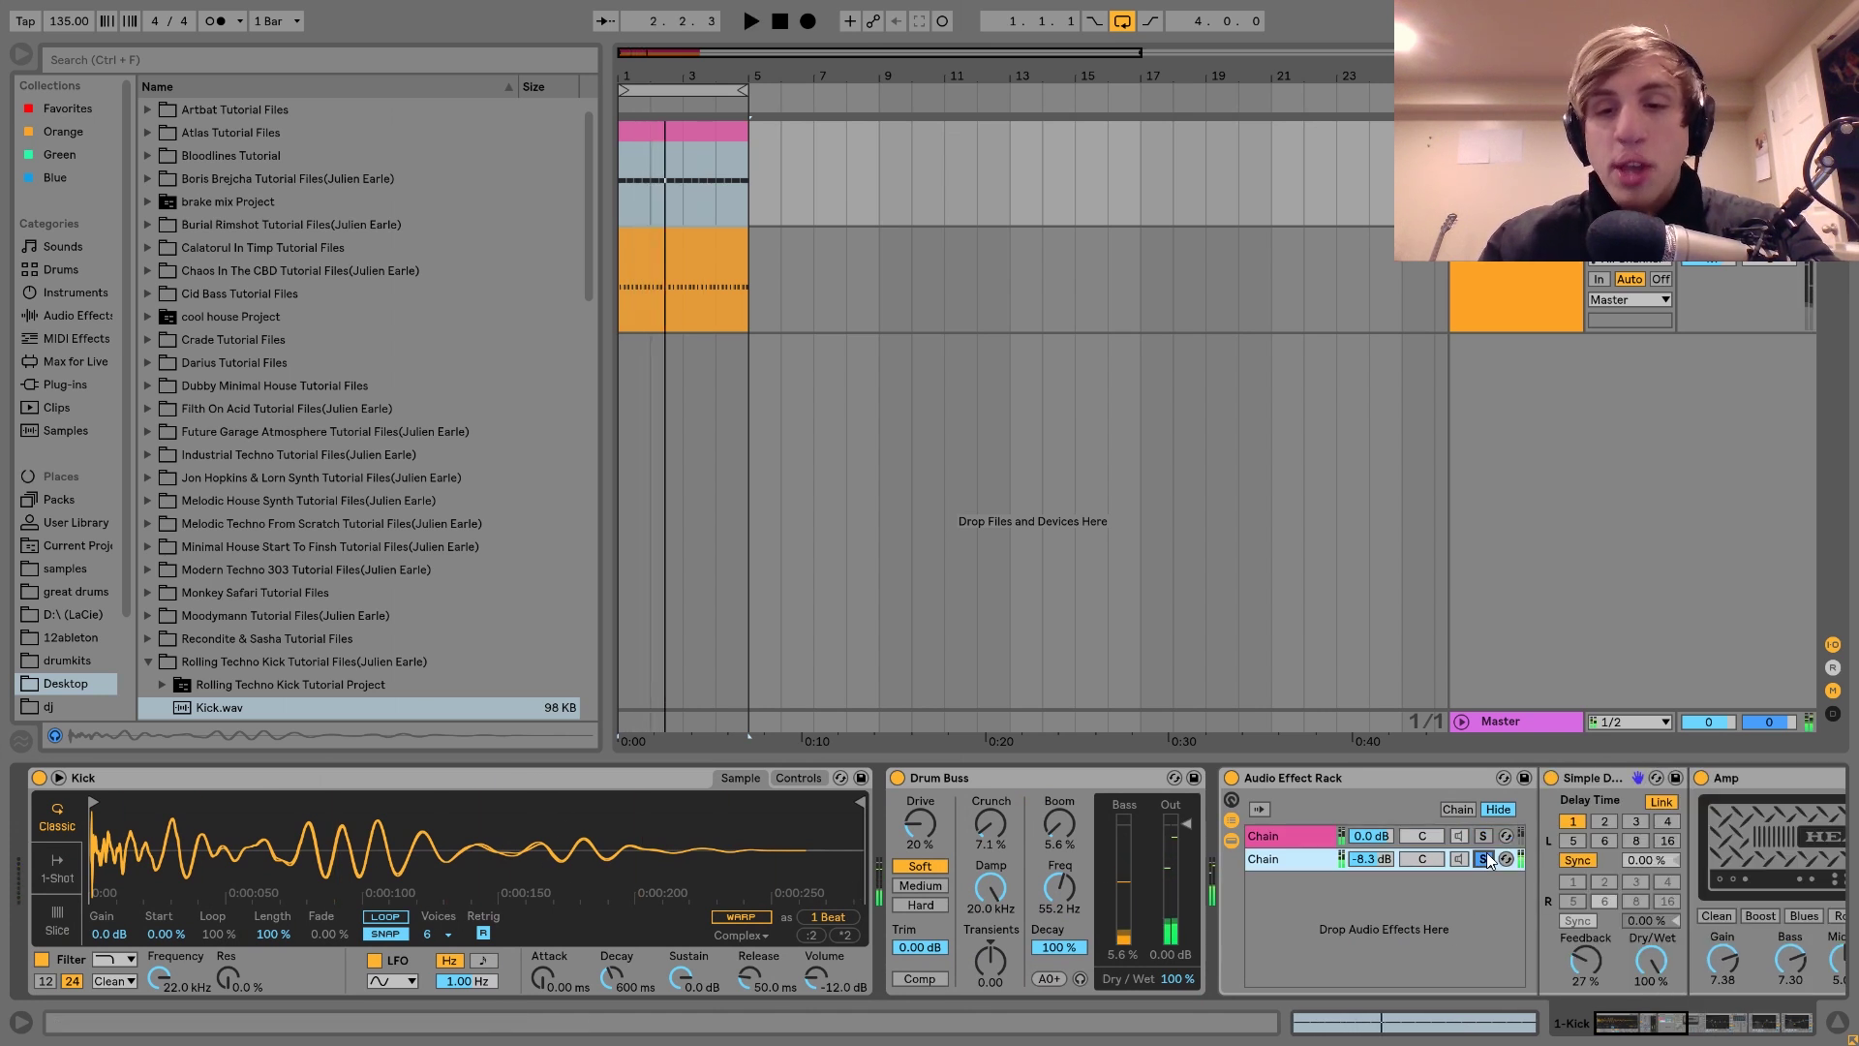
Step: Audition the soloed second chain with Auto Pan active and examine its rate, shape and invert settings
{"action": "scroll", "coordinate": [1487, 859], "scroll_direction": "right", "scroll_amount": 11}
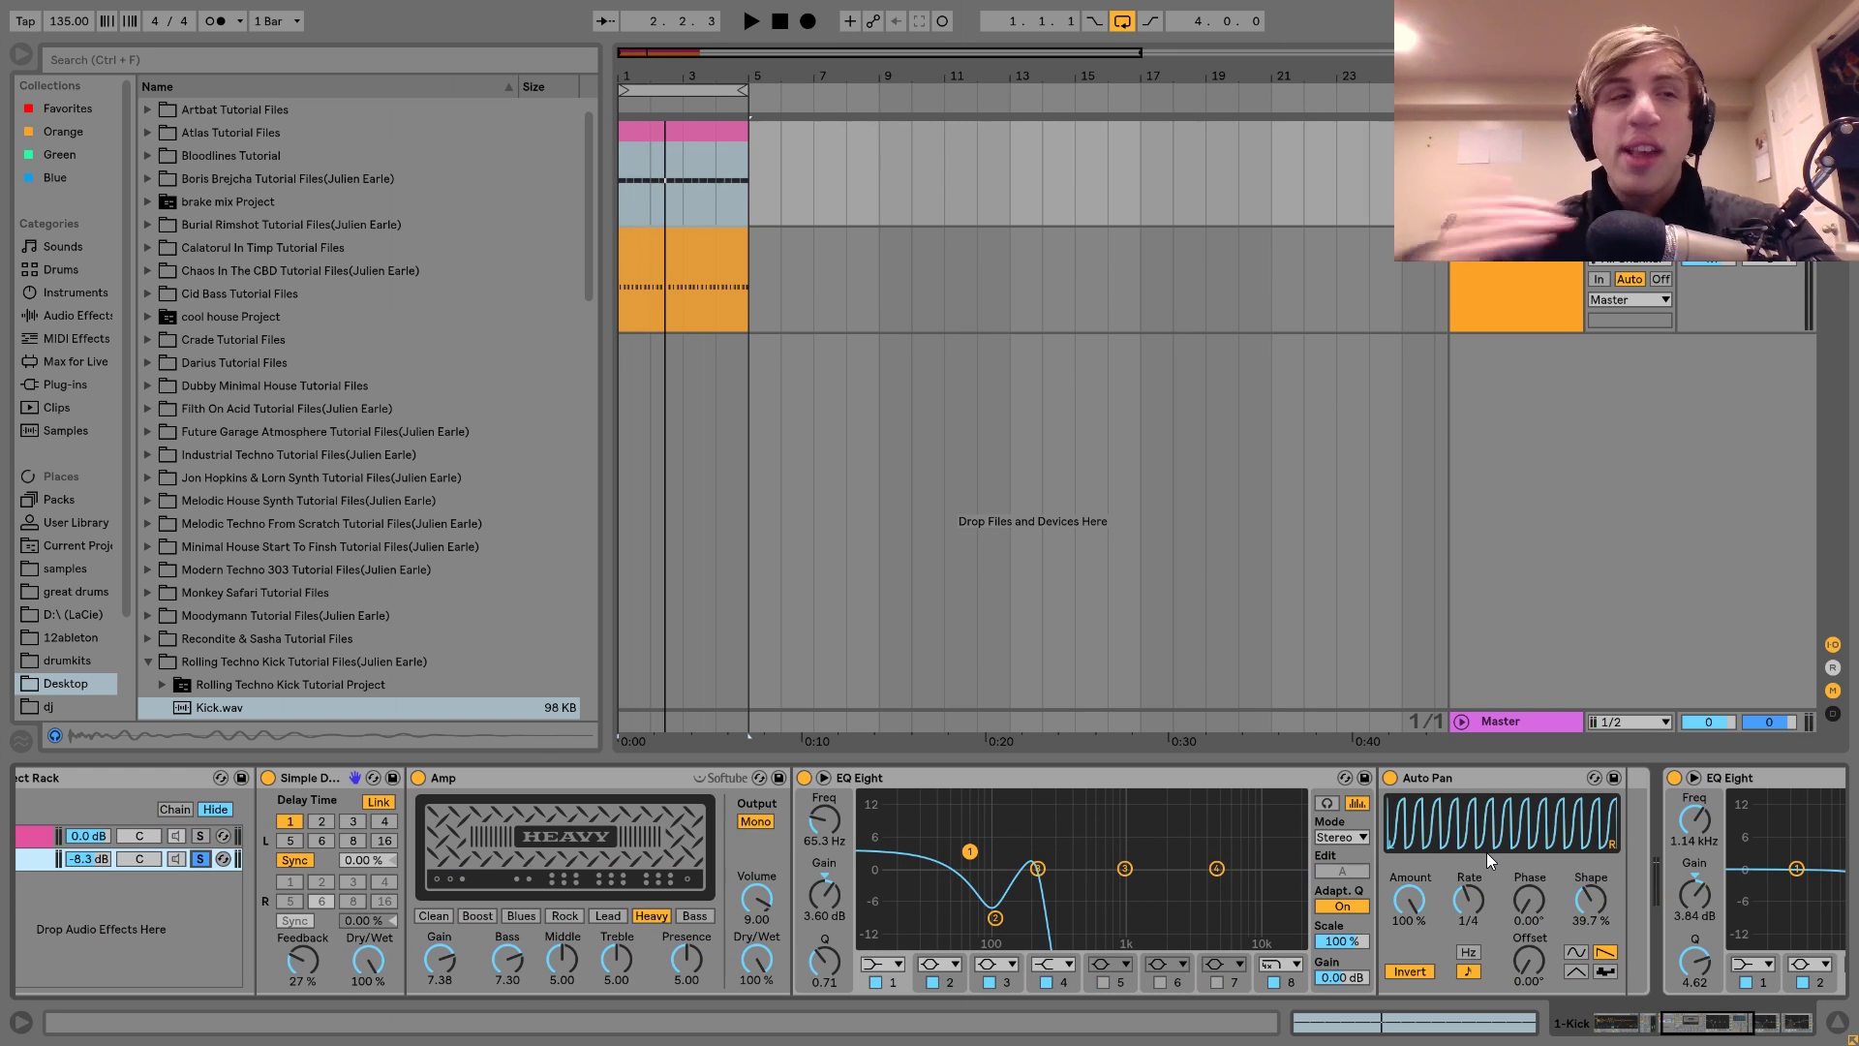
{"action": "scroll", "coordinate": [1485, 852], "scroll_direction": "right", "scroll_amount": 1}
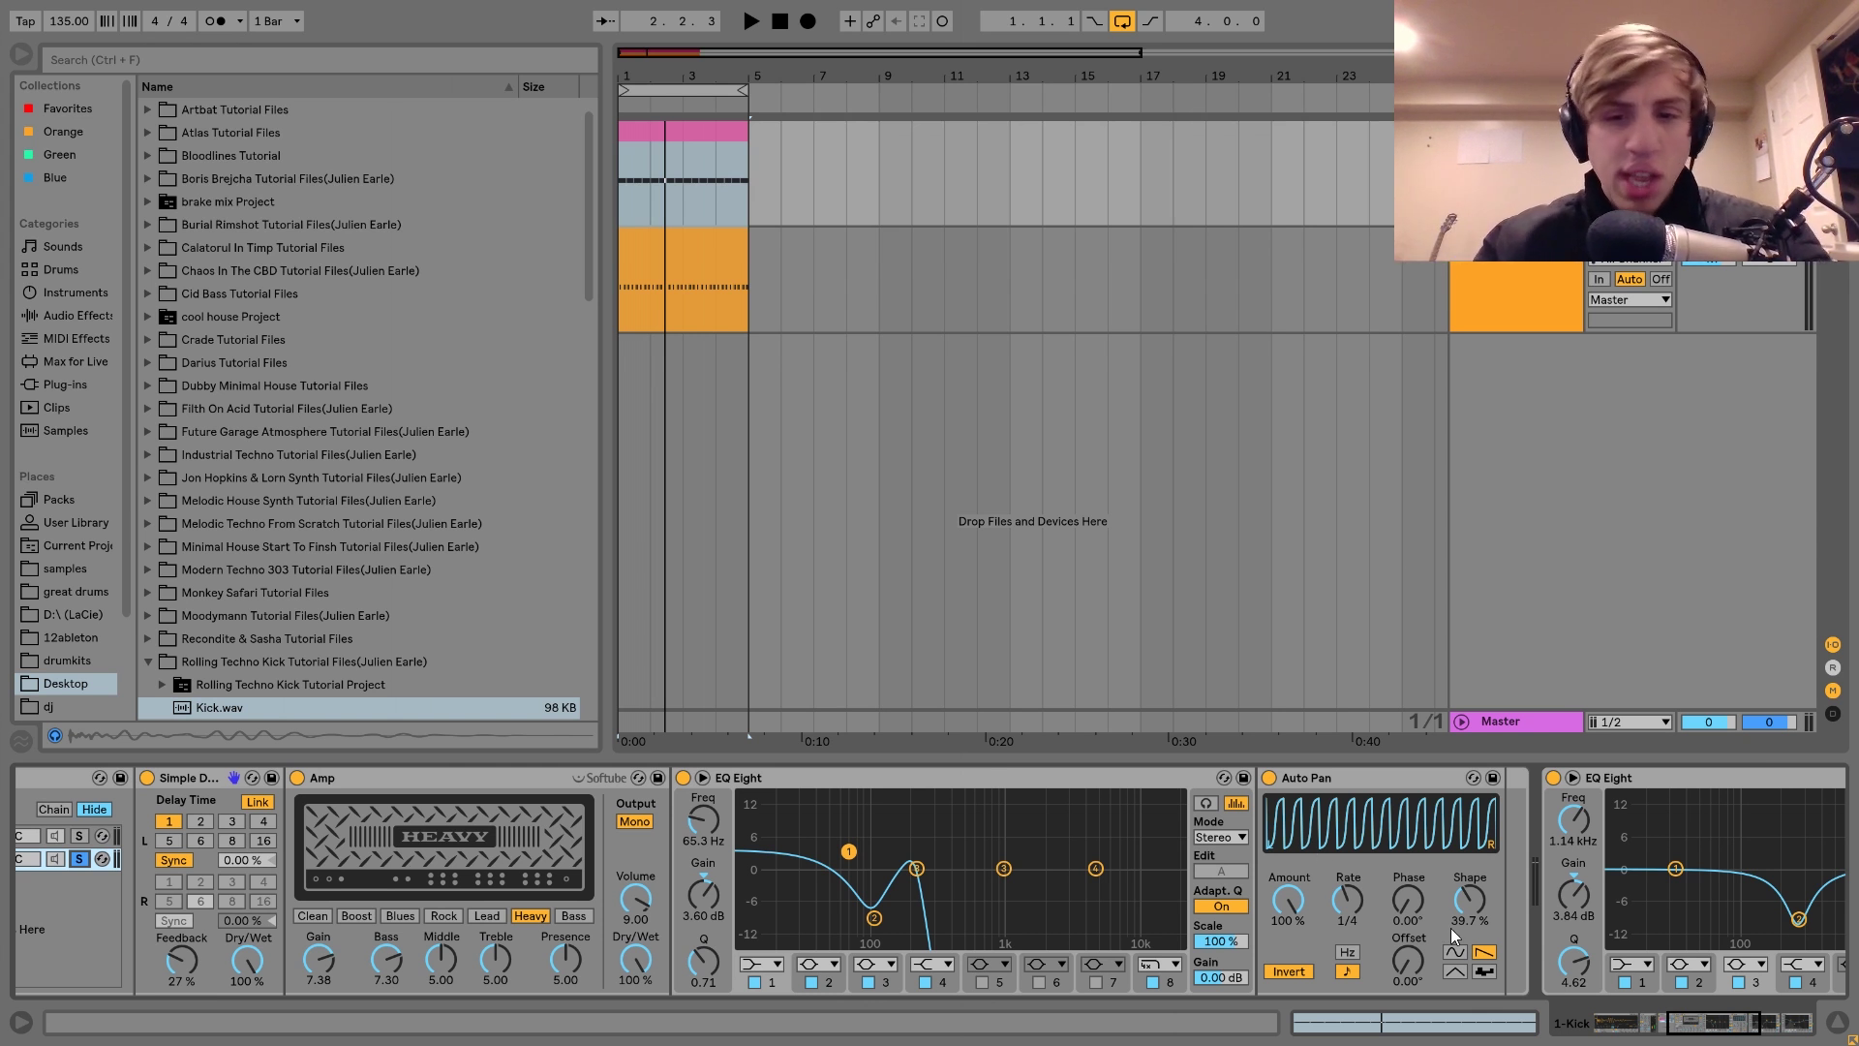
{"action": "key", "text": "space"}
{"action": "key", "text": "space"}
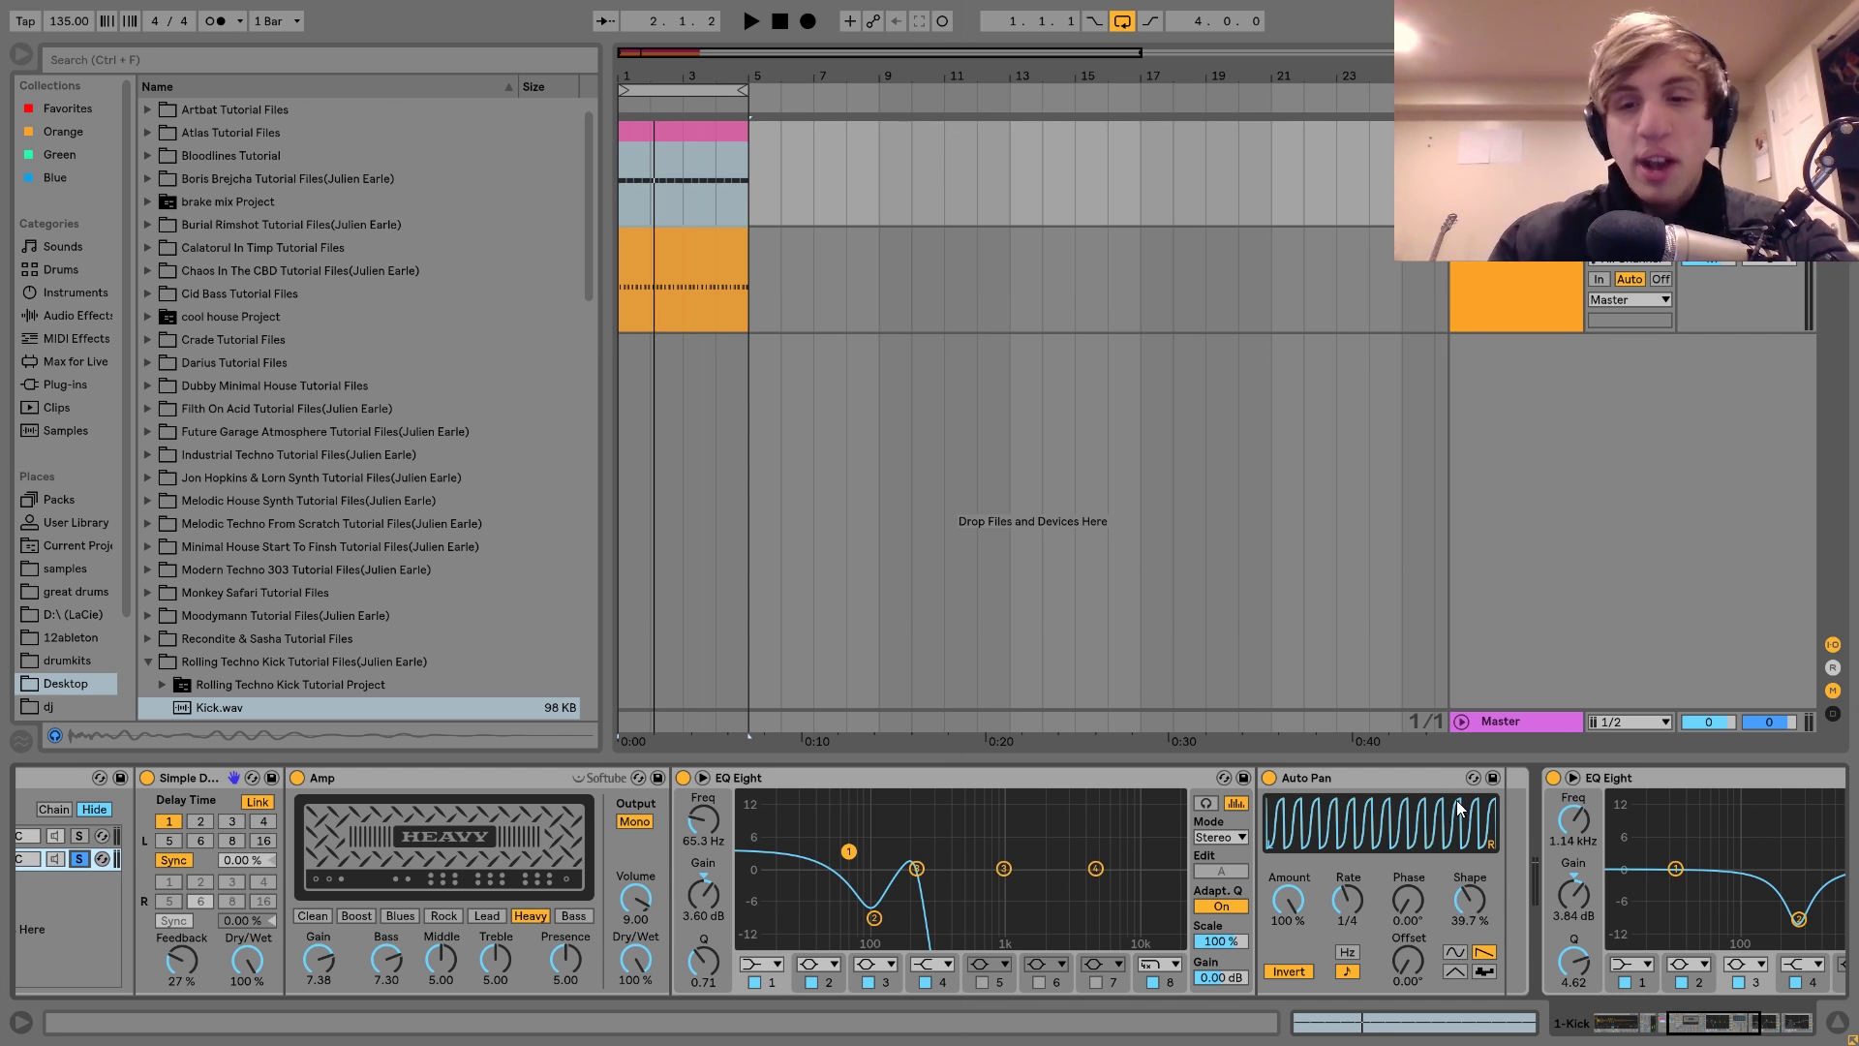
{"action": "key", "text": "space"}
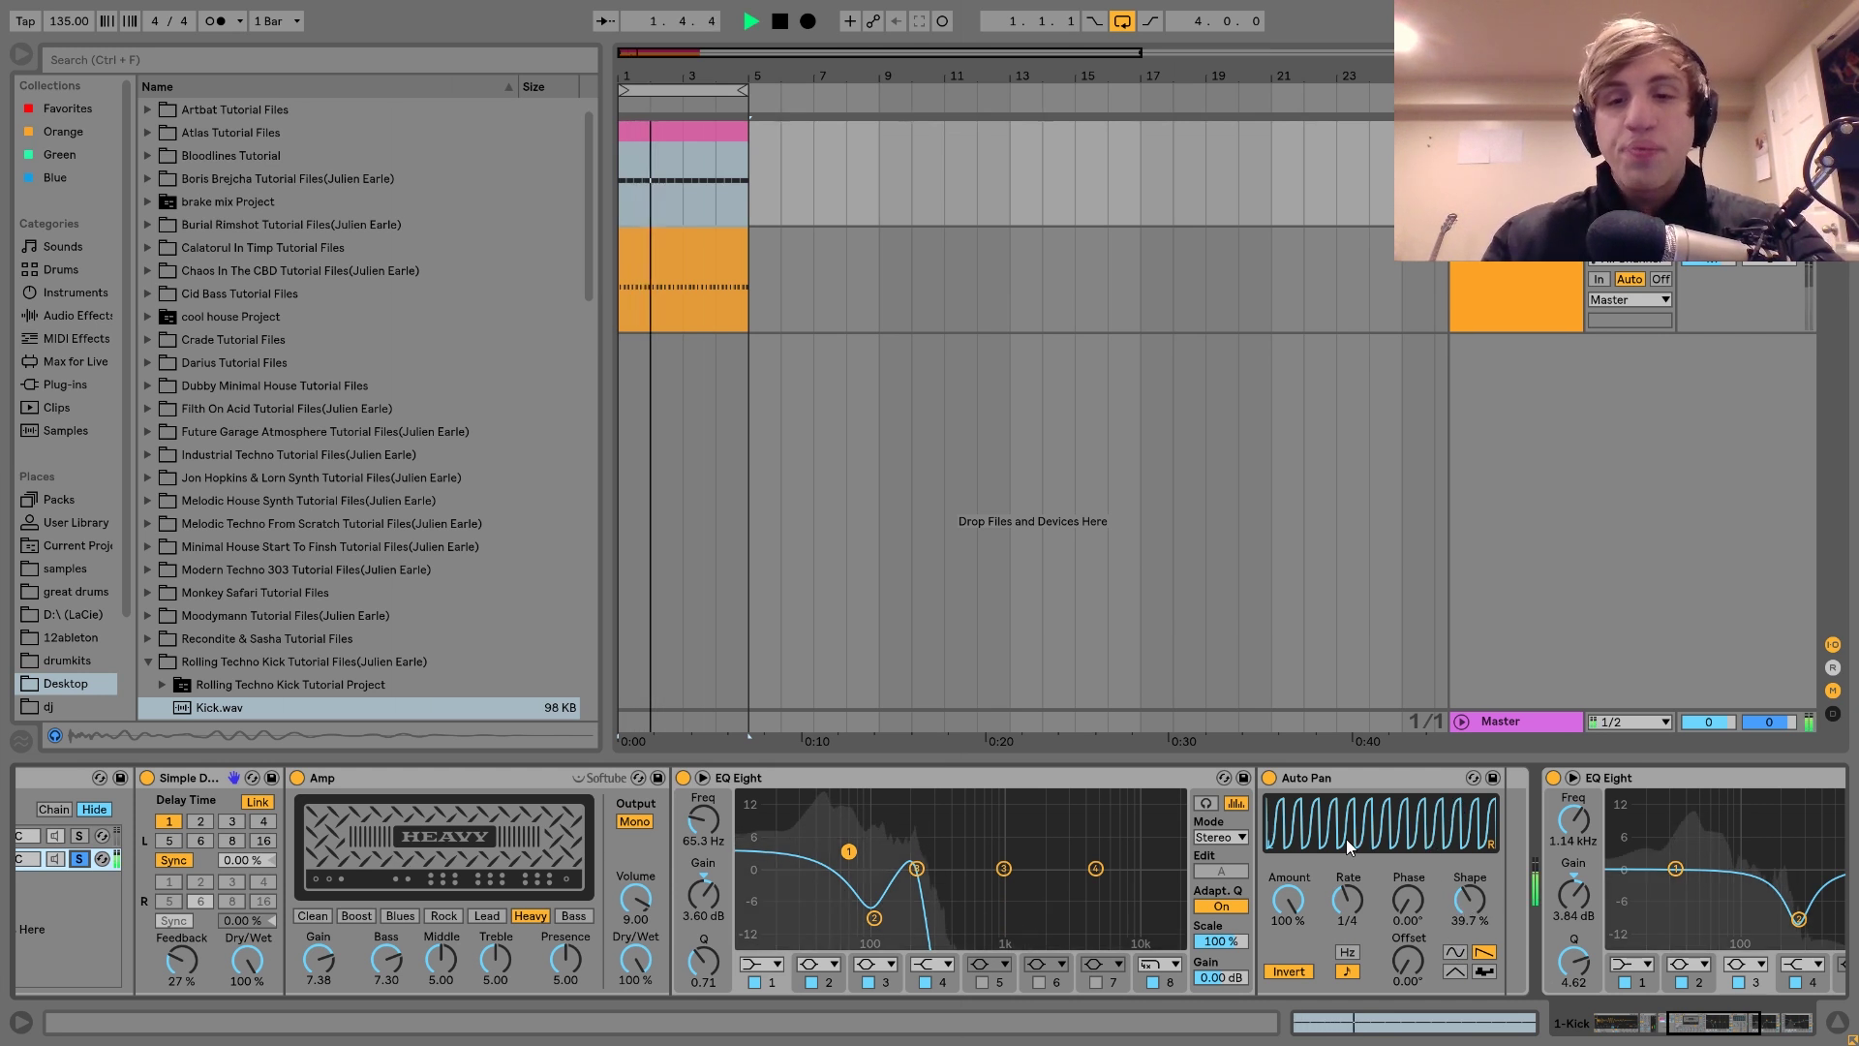
{"action": "scroll", "coordinate": [1326, 835], "scroll_direction": "left", "scroll_amount": 5}
{"action": "scroll", "coordinate": [1326, 834], "scroll_direction": "right", "scroll_amount": 4}
{"action": "key", "text": "space"}
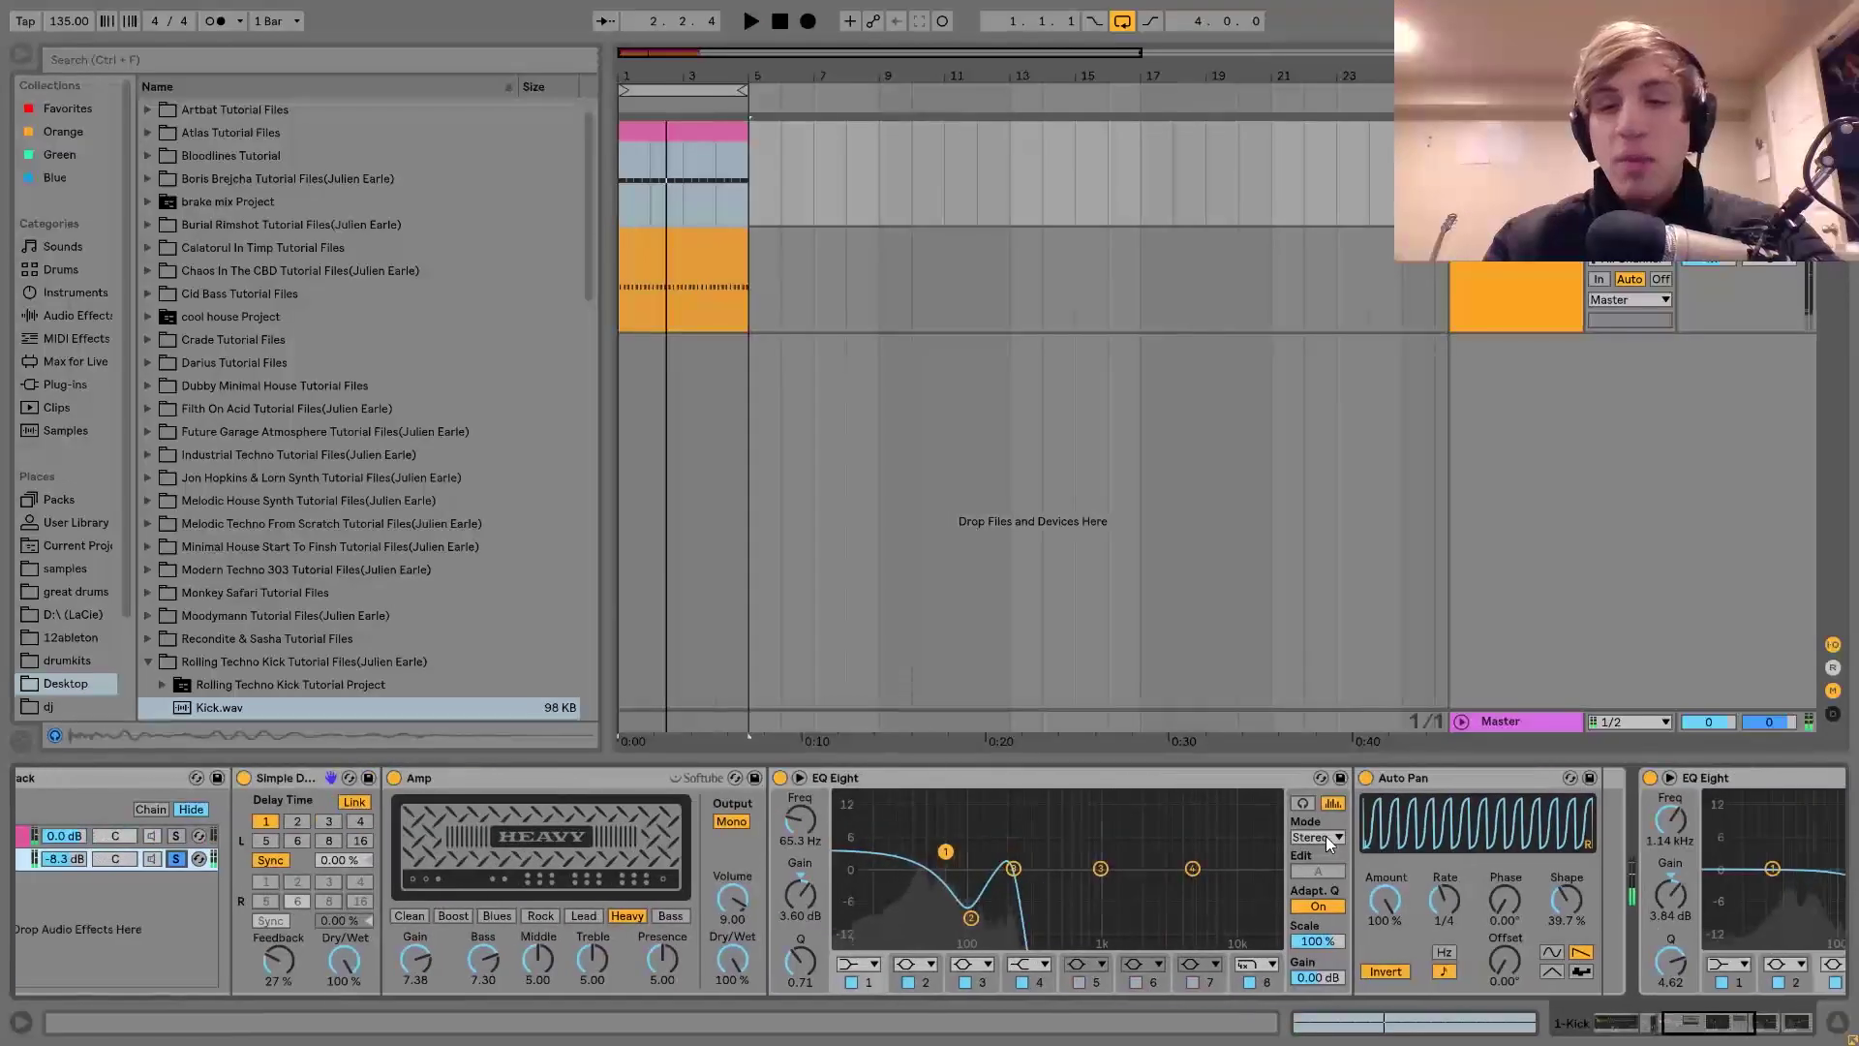
Step: Unsolo the second chain and play both chains together with Auto Pan switched off
{"action": "scroll", "coordinate": [1326, 834], "scroll_direction": "left", "scroll_amount": 5}
{"action": "key", "text": "space"}
{"action": "scroll", "coordinate": [1338, 774], "scroll_direction": "left", "scroll_amount": 2}
{"action": "left_click", "coordinate": [825, 858]}
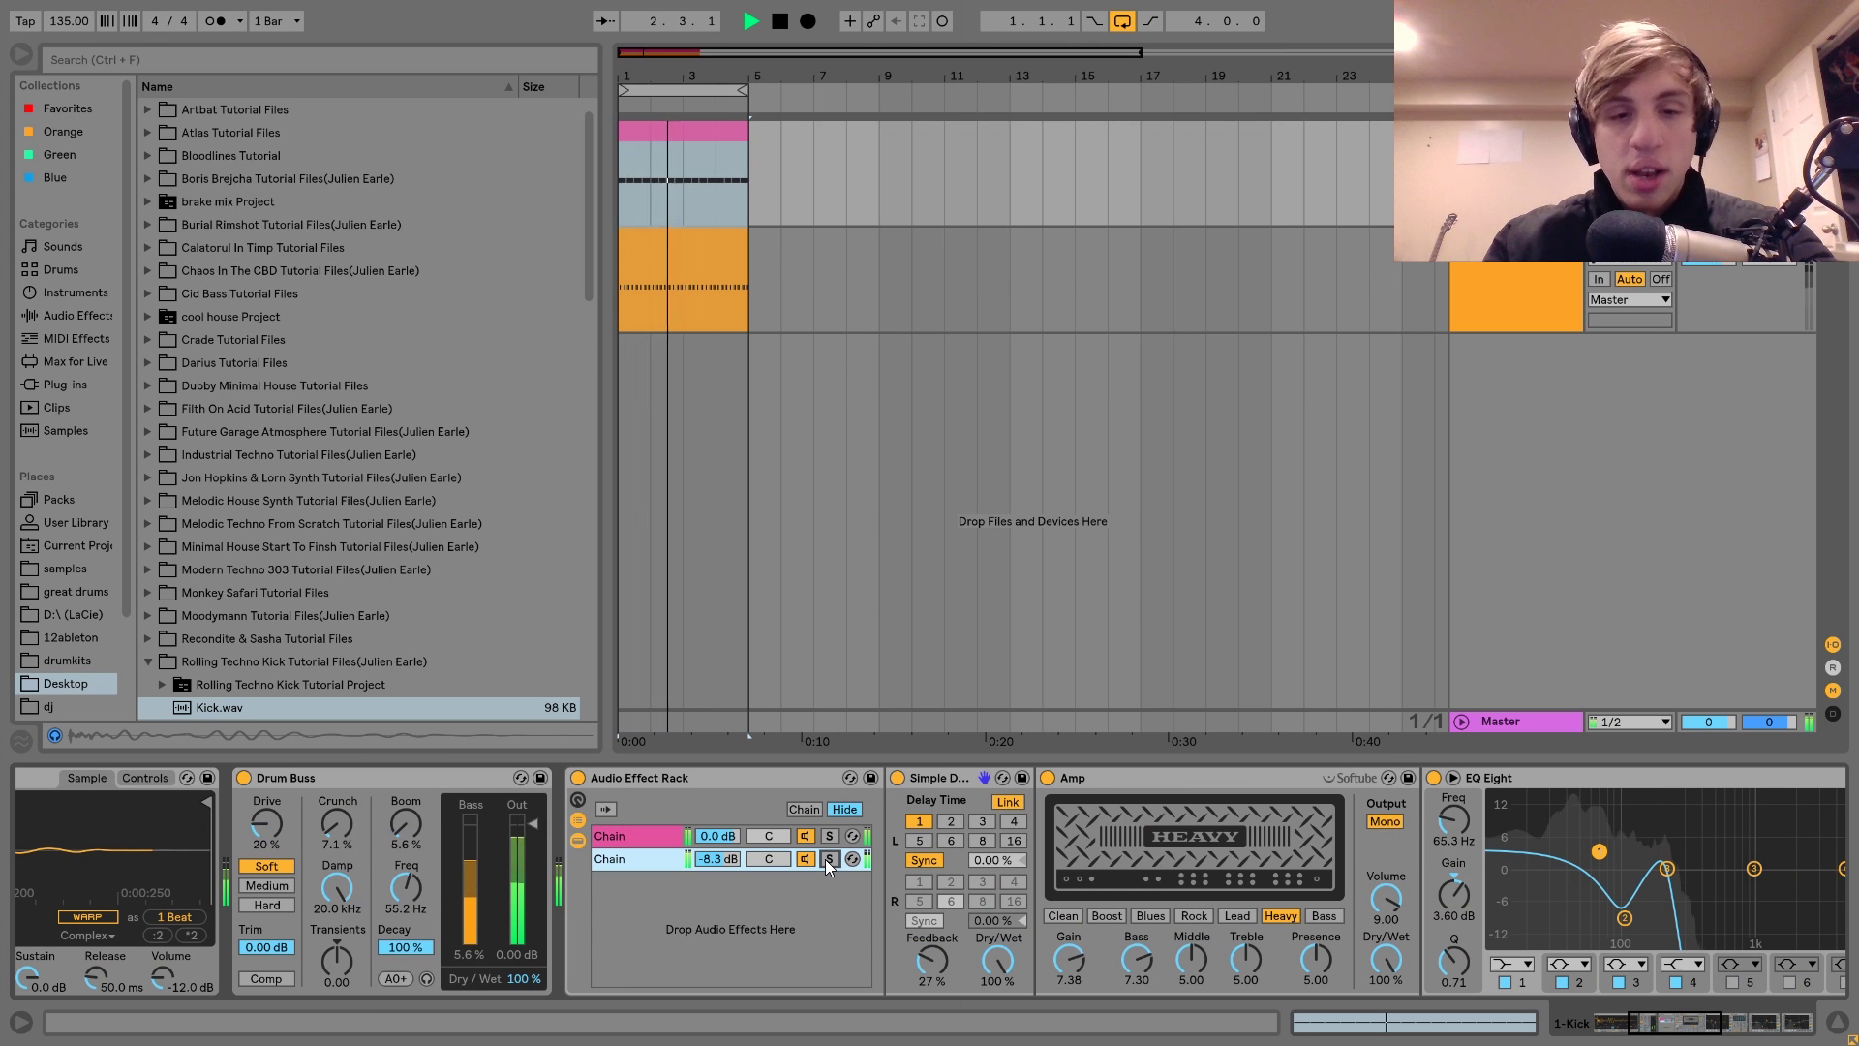
{"action": "scroll", "coordinate": [825, 858], "scroll_direction": "right", "scroll_amount": 12}
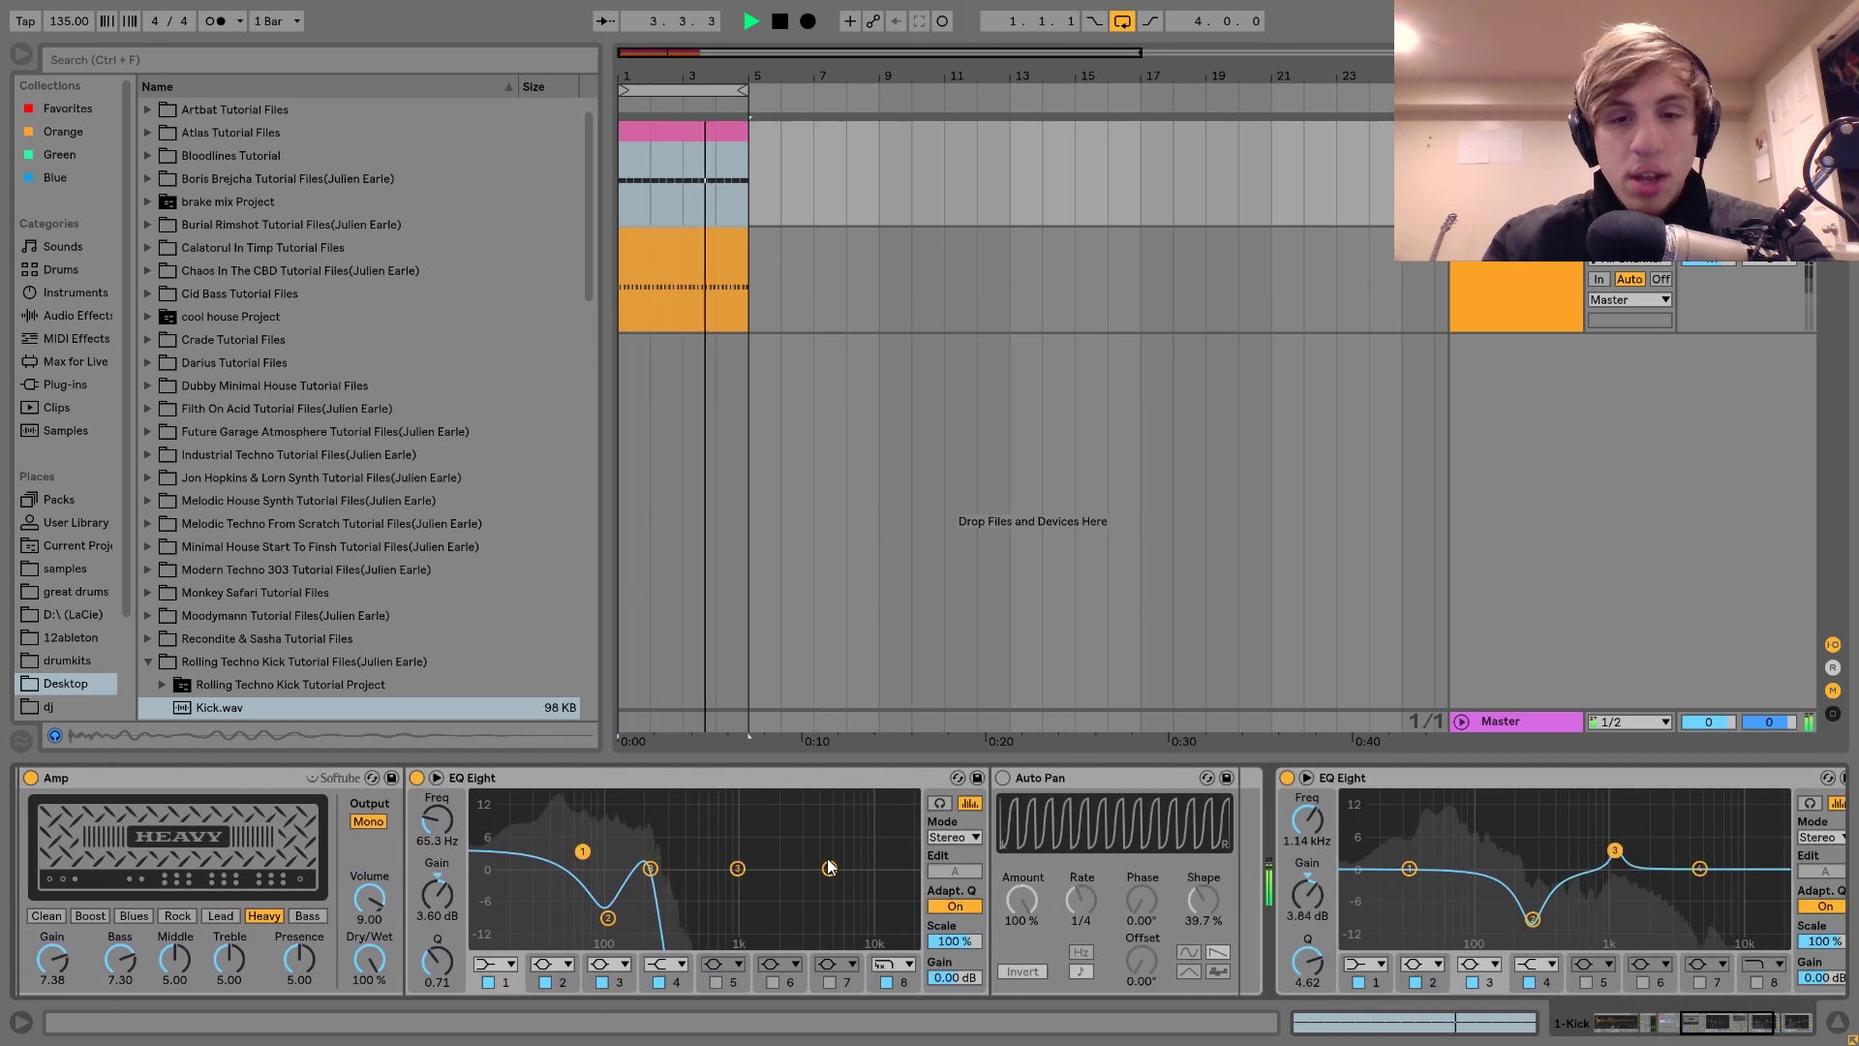
{"action": "key", "text": "space"}
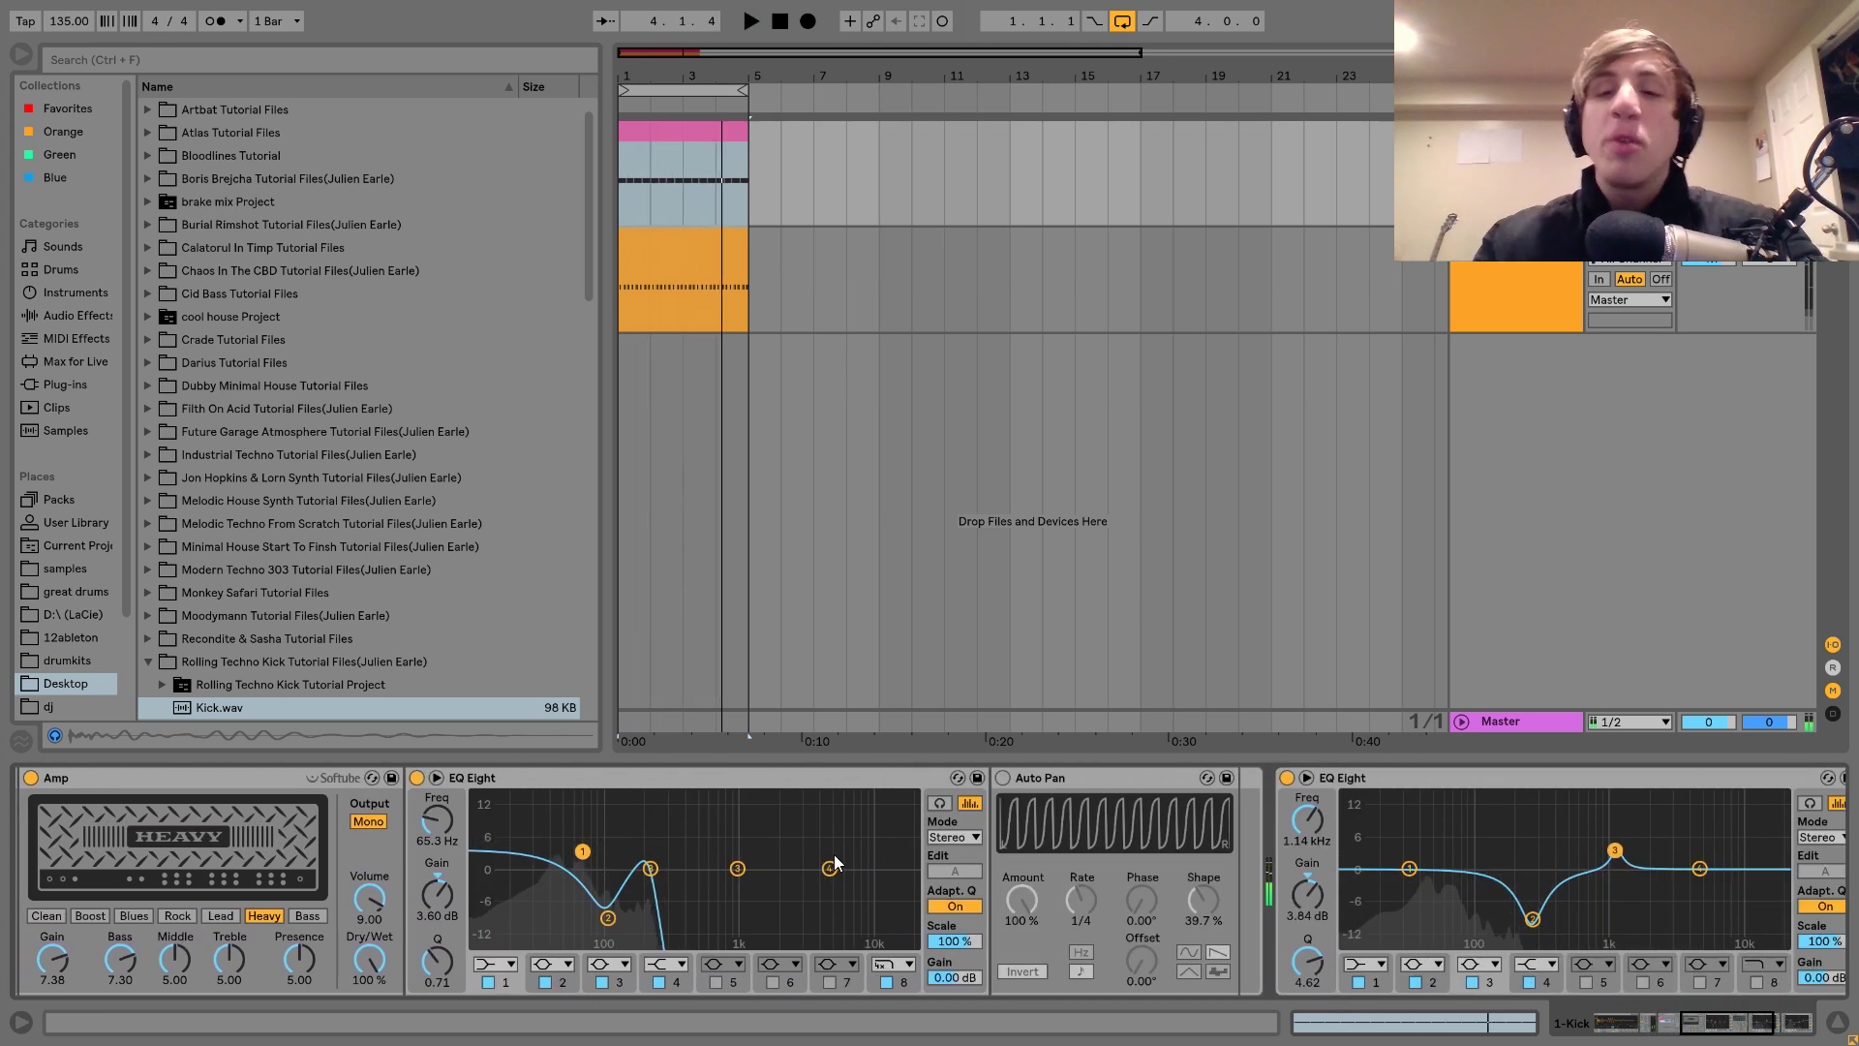
Step: Switch Auto Pan back on and play both rack chains together
{"action": "left_click", "coordinate": [1001, 777]}
{"action": "key", "text": "space"}
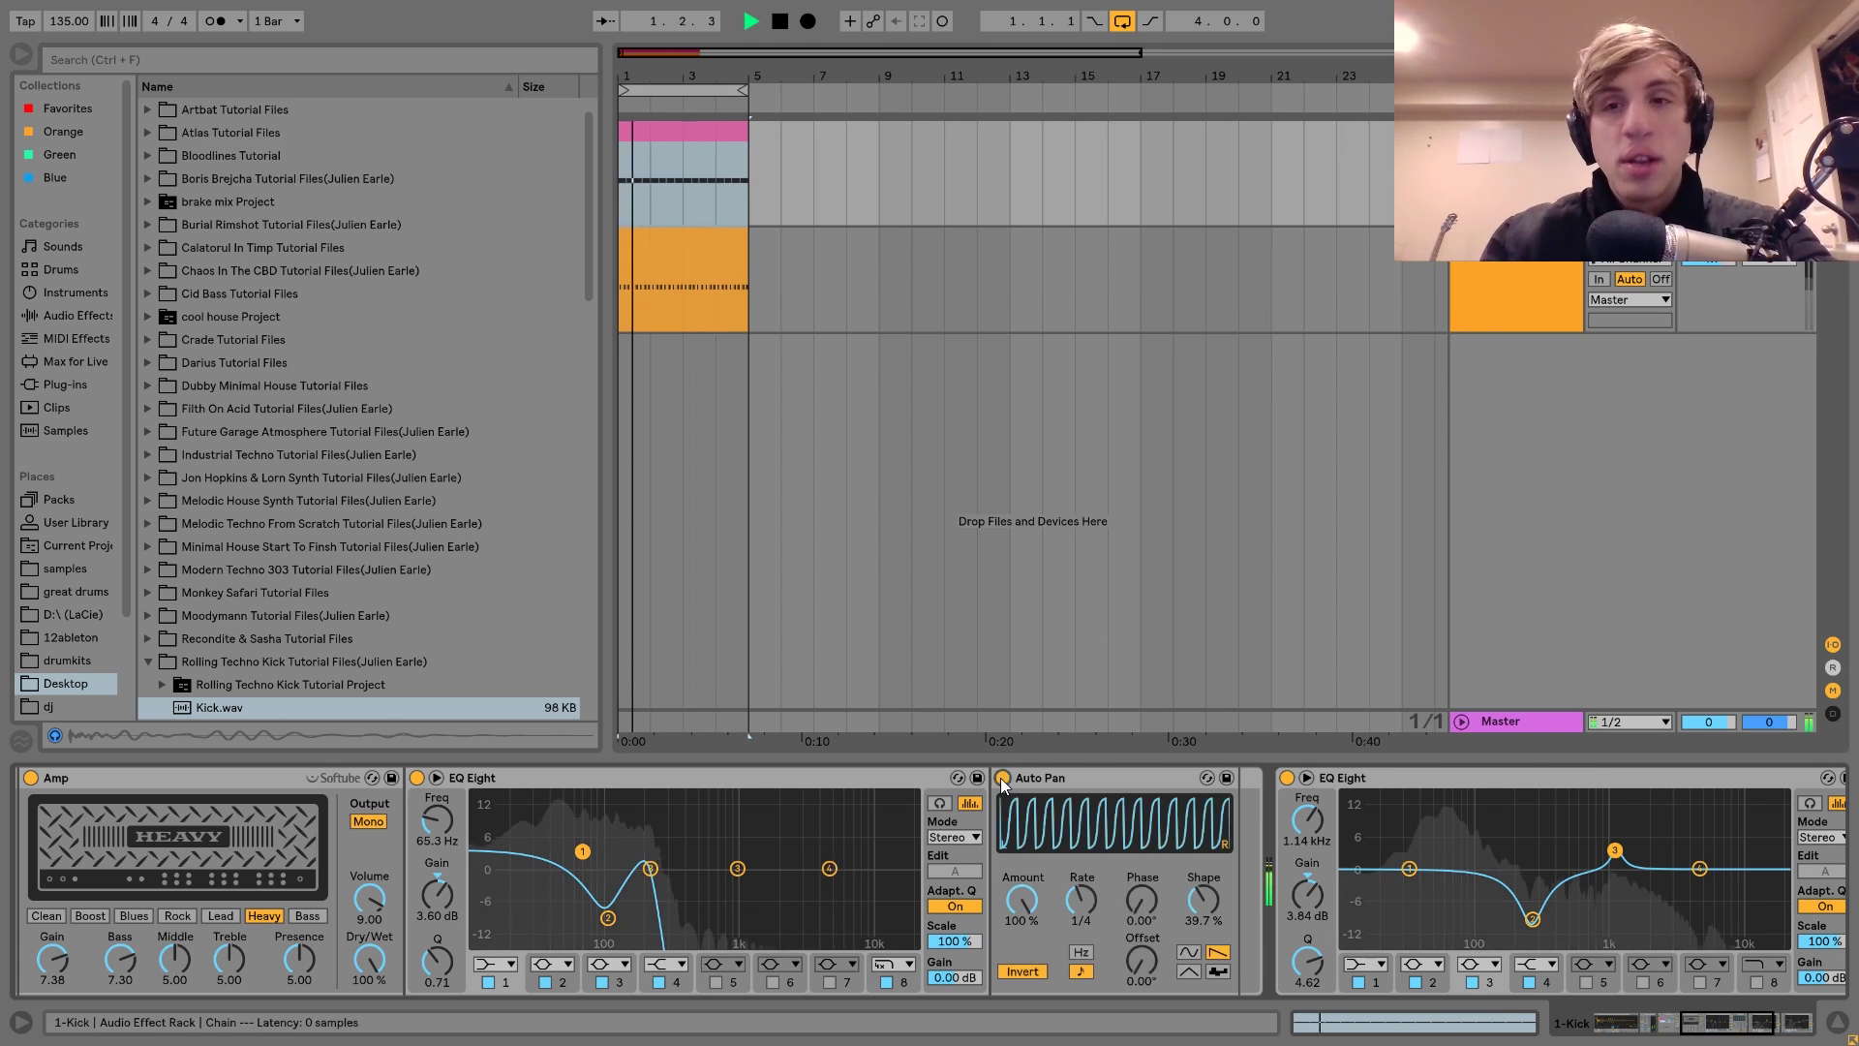
{"action": "scroll", "coordinate": [1001, 776], "scroll_direction": "left", "scroll_amount": 10}
{"action": "key", "text": "space"}
{"action": "scroll", "coordinate": [1001, 776], "scroll_direction": "right", "scroll_amount": 10}
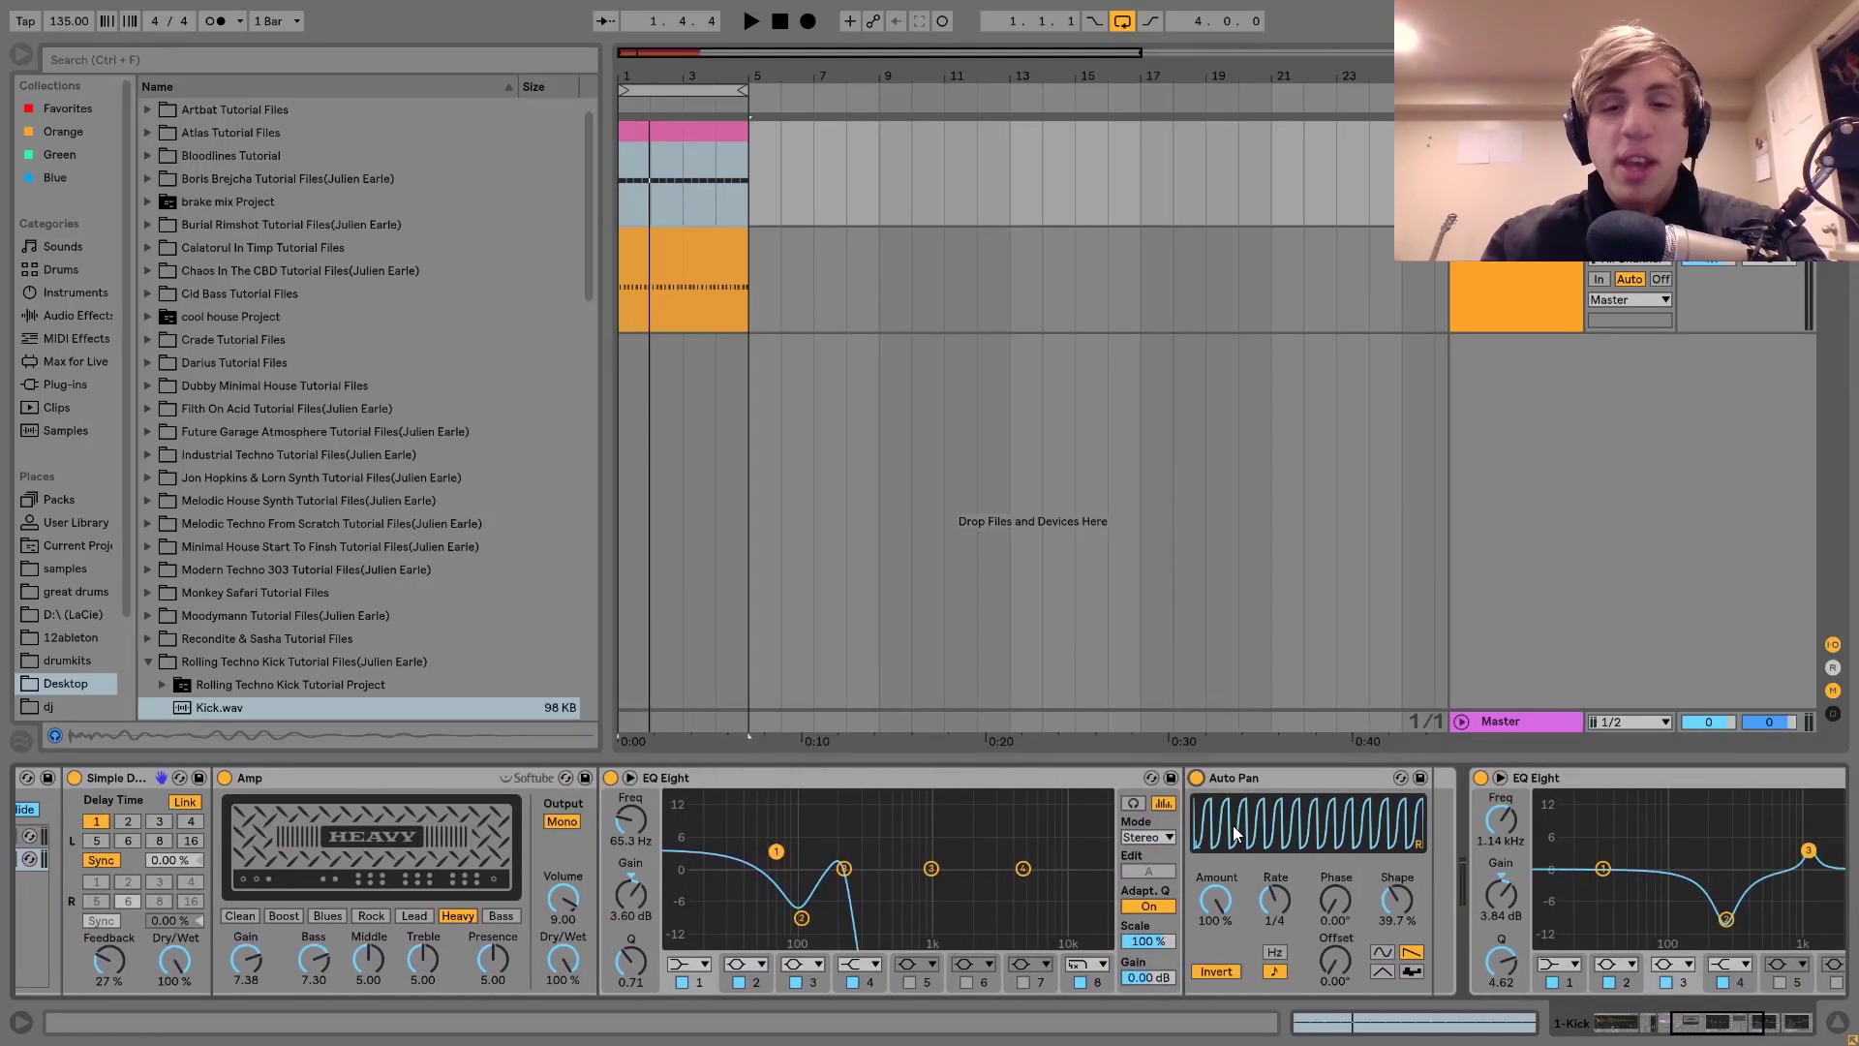
{"action": "scroll", "coordinate": [1233, 825], "scroll_direction": "left", "scroll_amount": 10}
{"action": "scroll", "coordinate": [1009, 858], "scroll_direction": "right", "scroll_amount": 10}
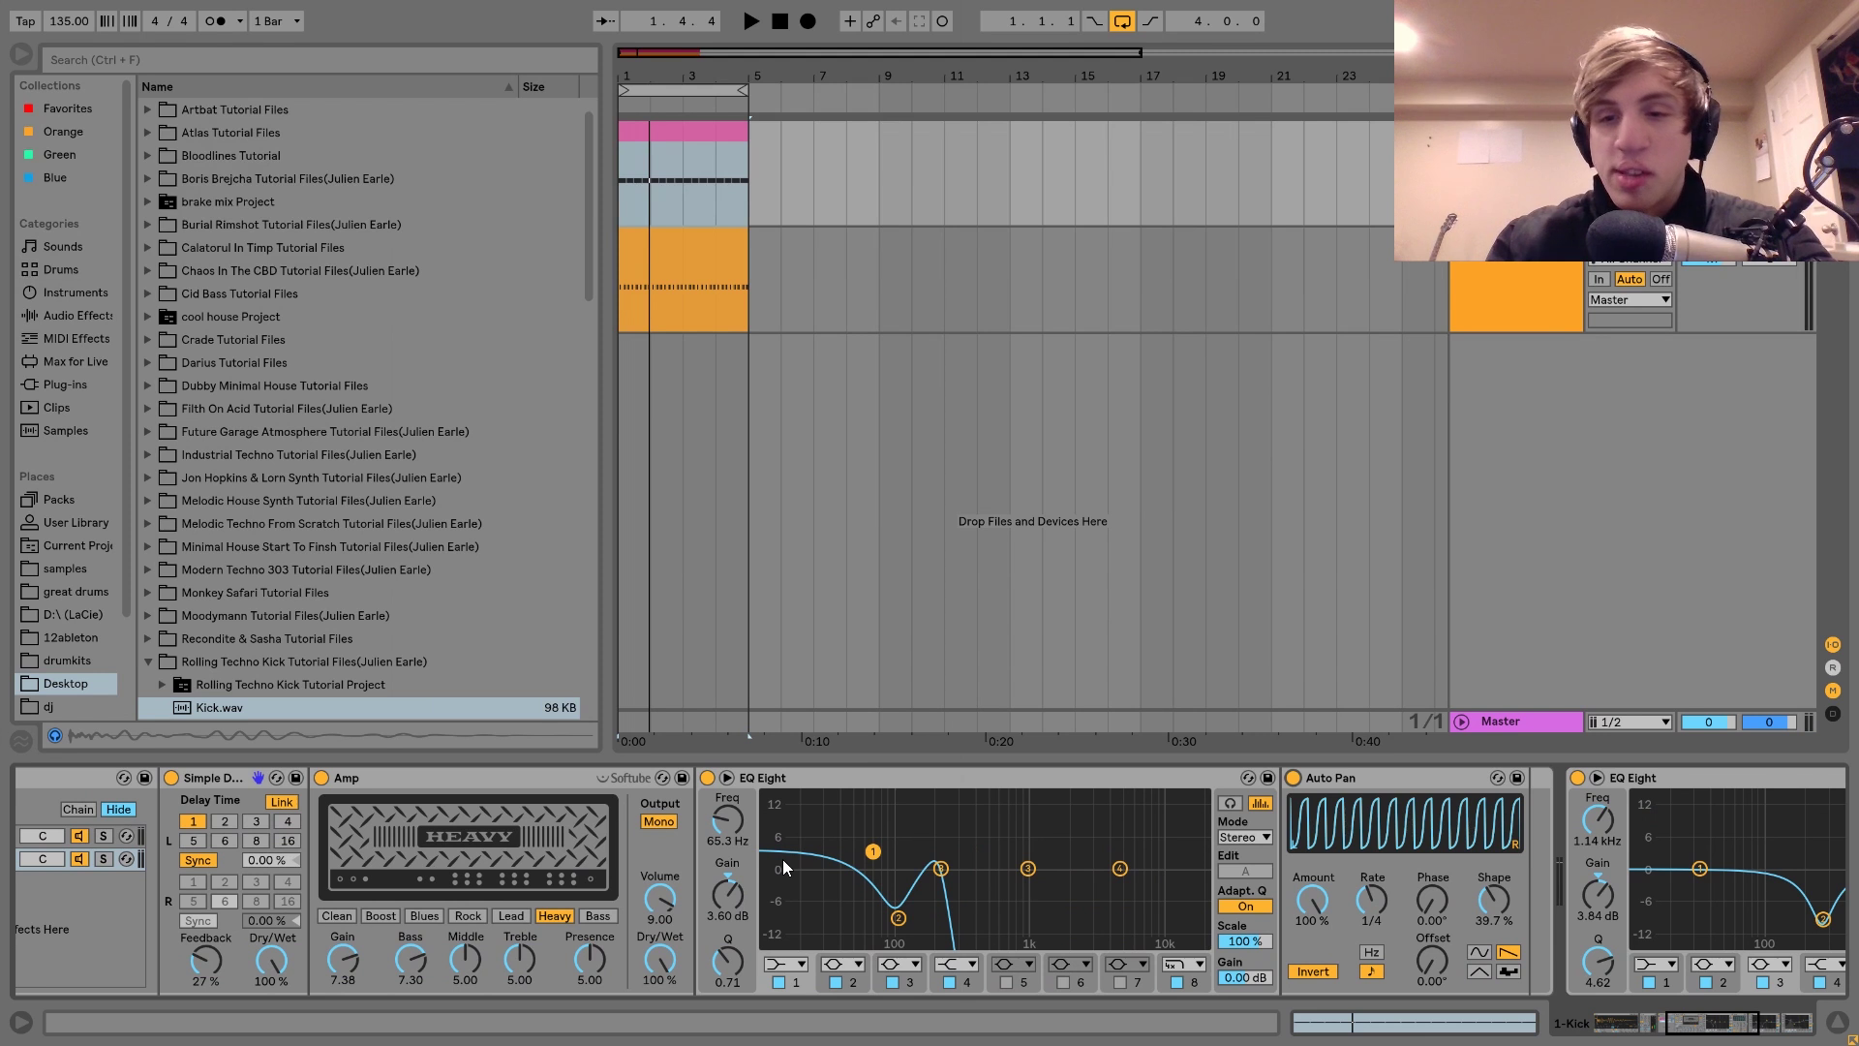
Step: Fold the Audio Effect Rack and select the first EQ Eight after it
{"action": "scroll", "coordinate": [783, 857], "scroll_direction": "right", "scroll_amount": 10}
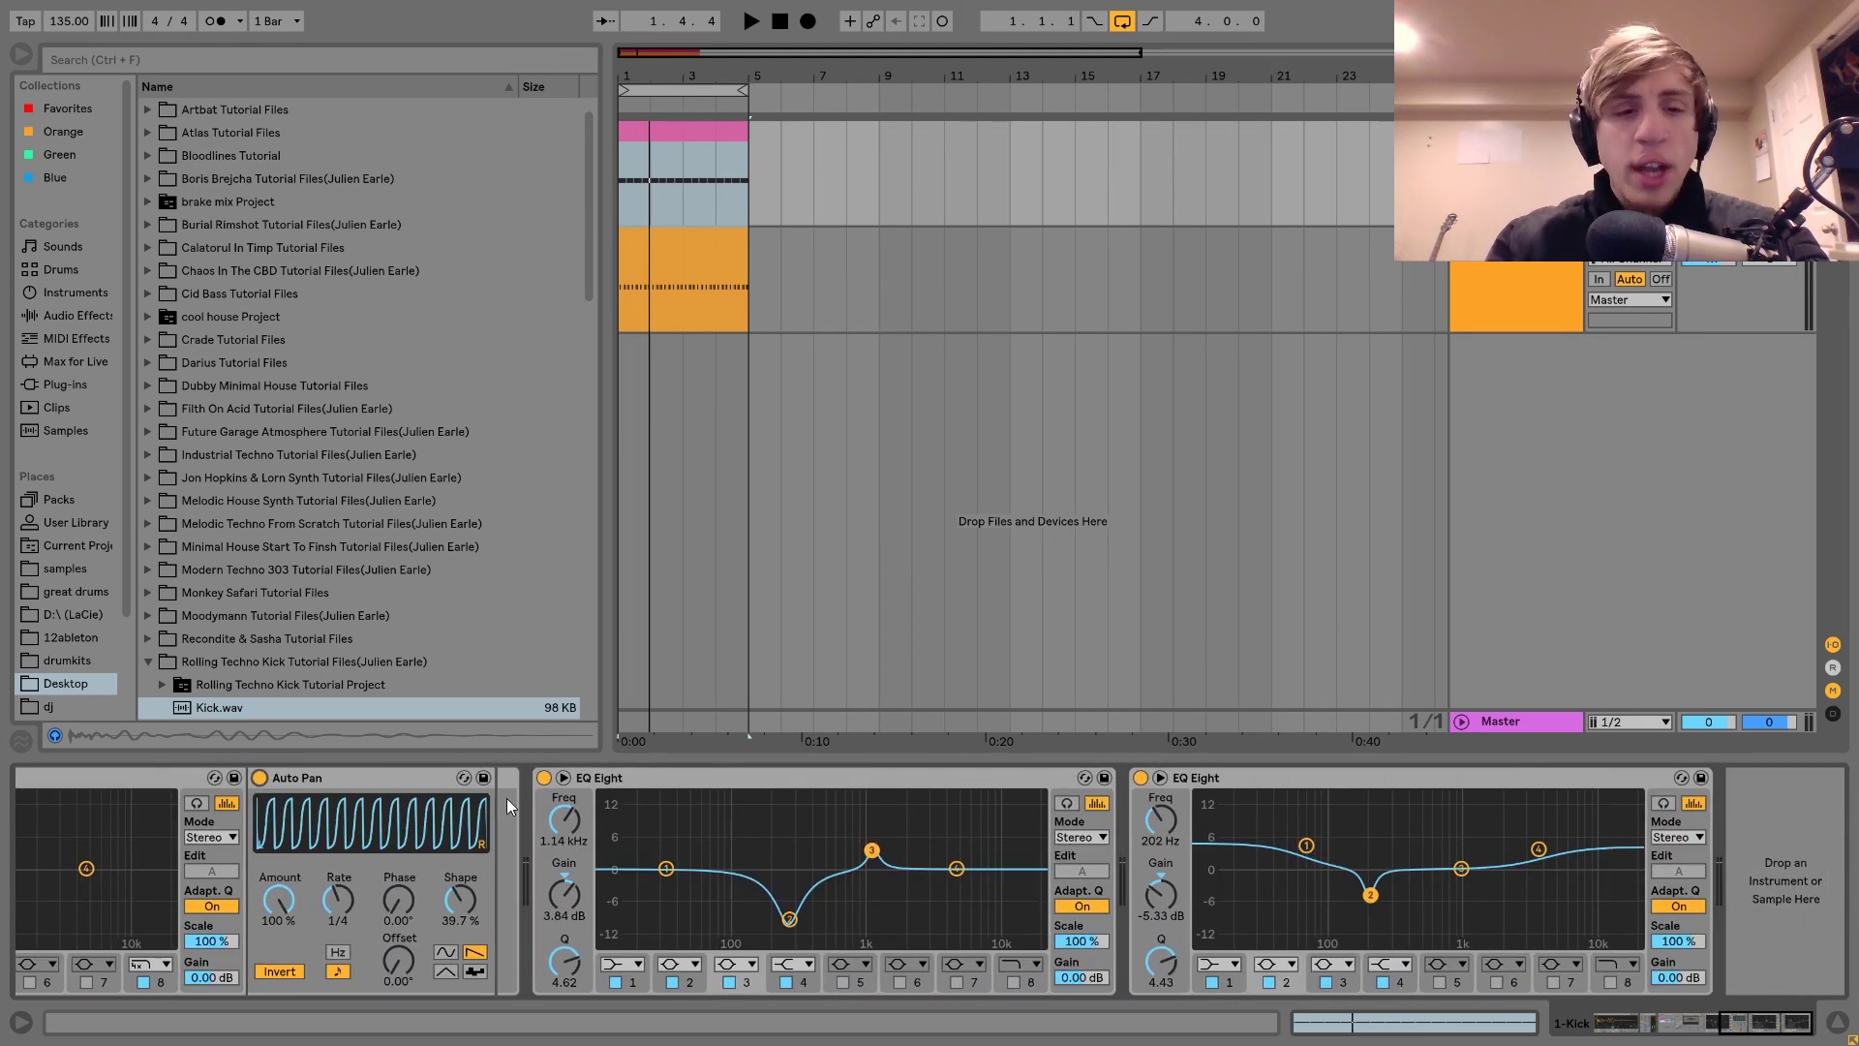
{"action": "scroll", "coordinate": [513, 775], "scroll_direction": "left", "scroll_amount": 20}
{"action": "double_click", "coordinate": [138, 780]}
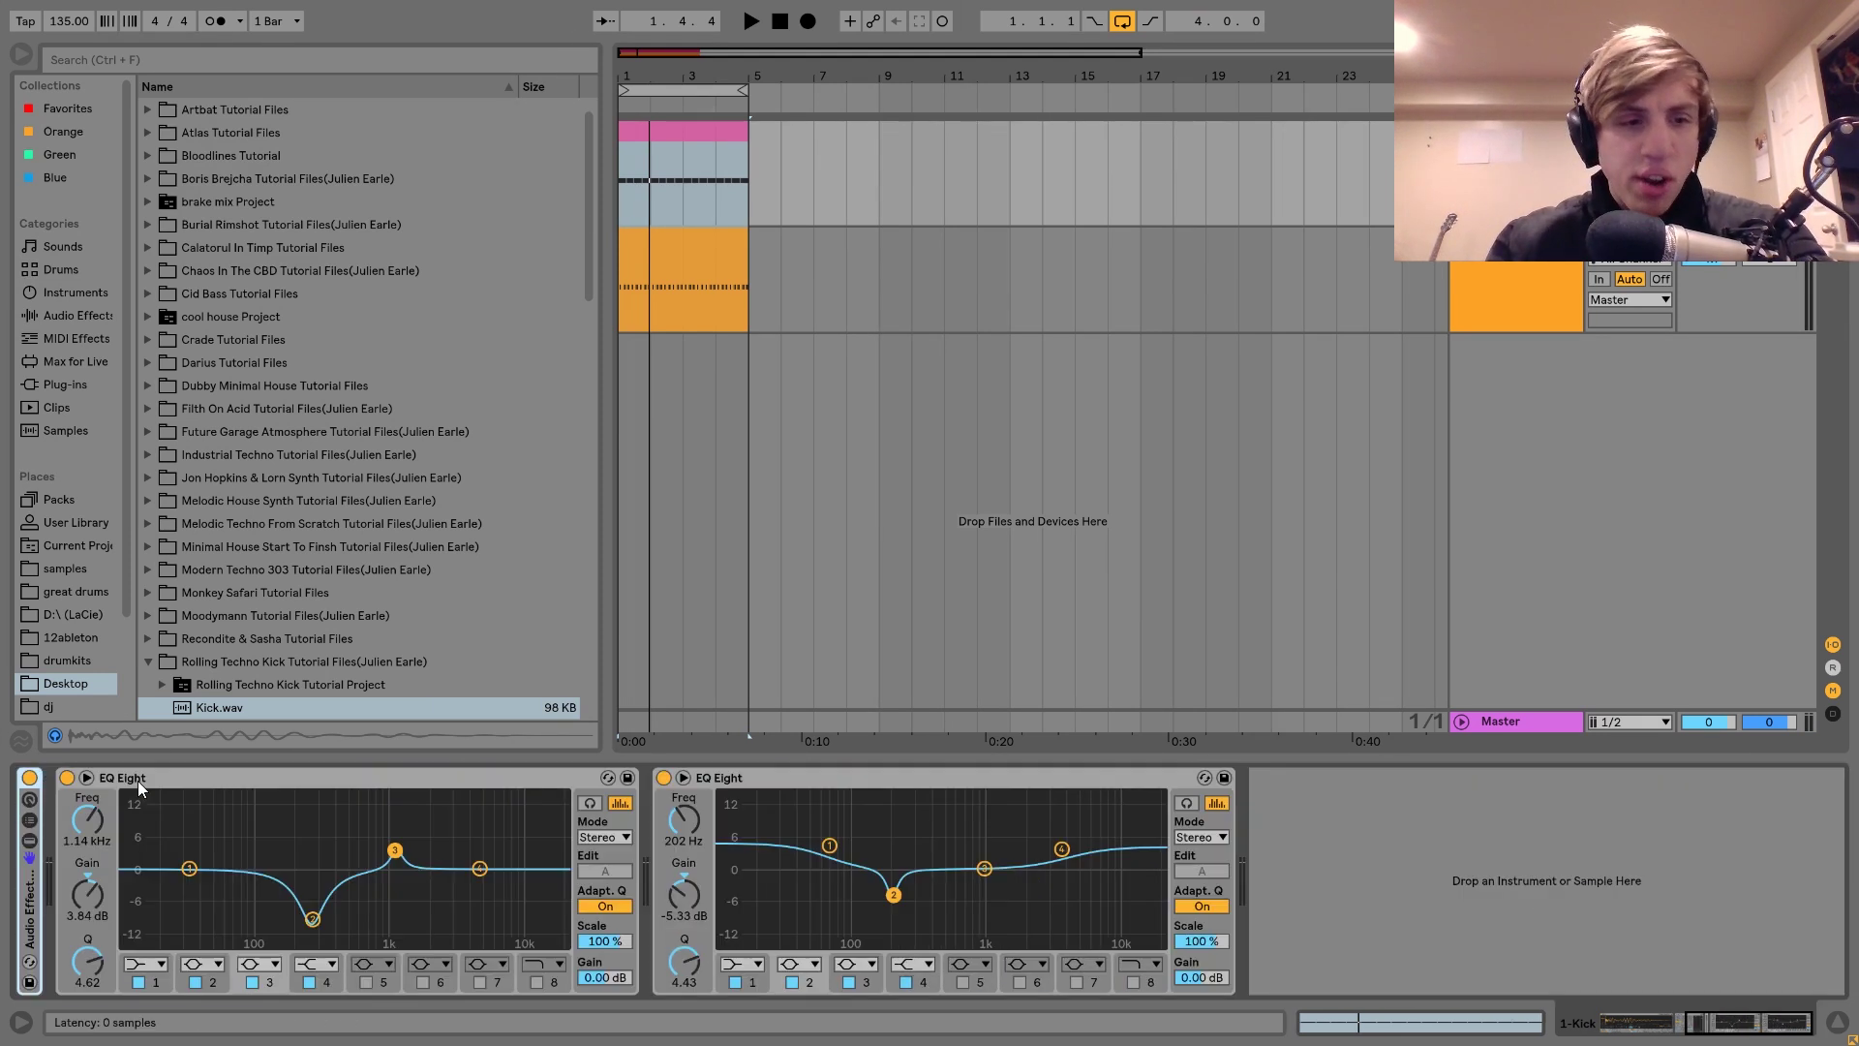
{"action": "left_click", "coordinate": [217, 786]}
{"action": "scroll", "coordinate": [217, 786], "scroll_direction": "left", "scroll_amount": 5}
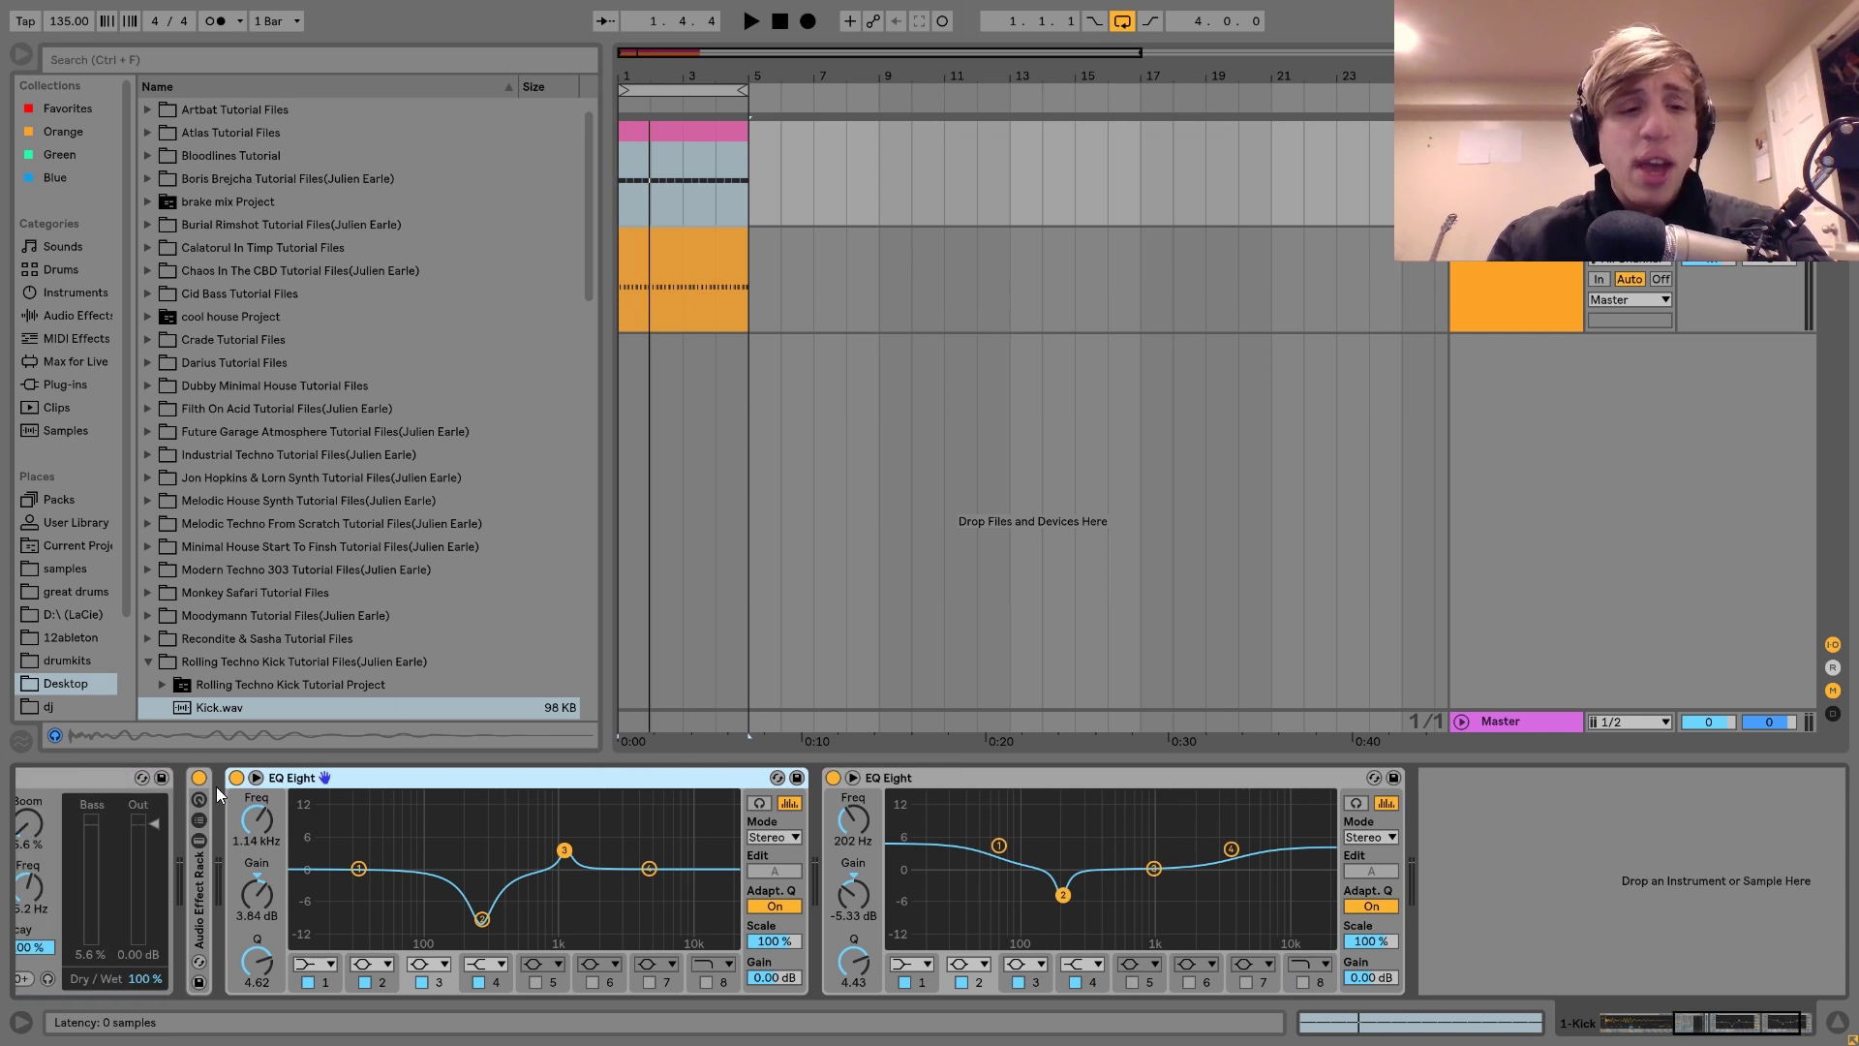
Step: Set the gain of the 267 Hz dip in the first EQ Eight after the rack to -6.82 dB during playback
{"action": "left_click", "coordinate": [482, 919]}
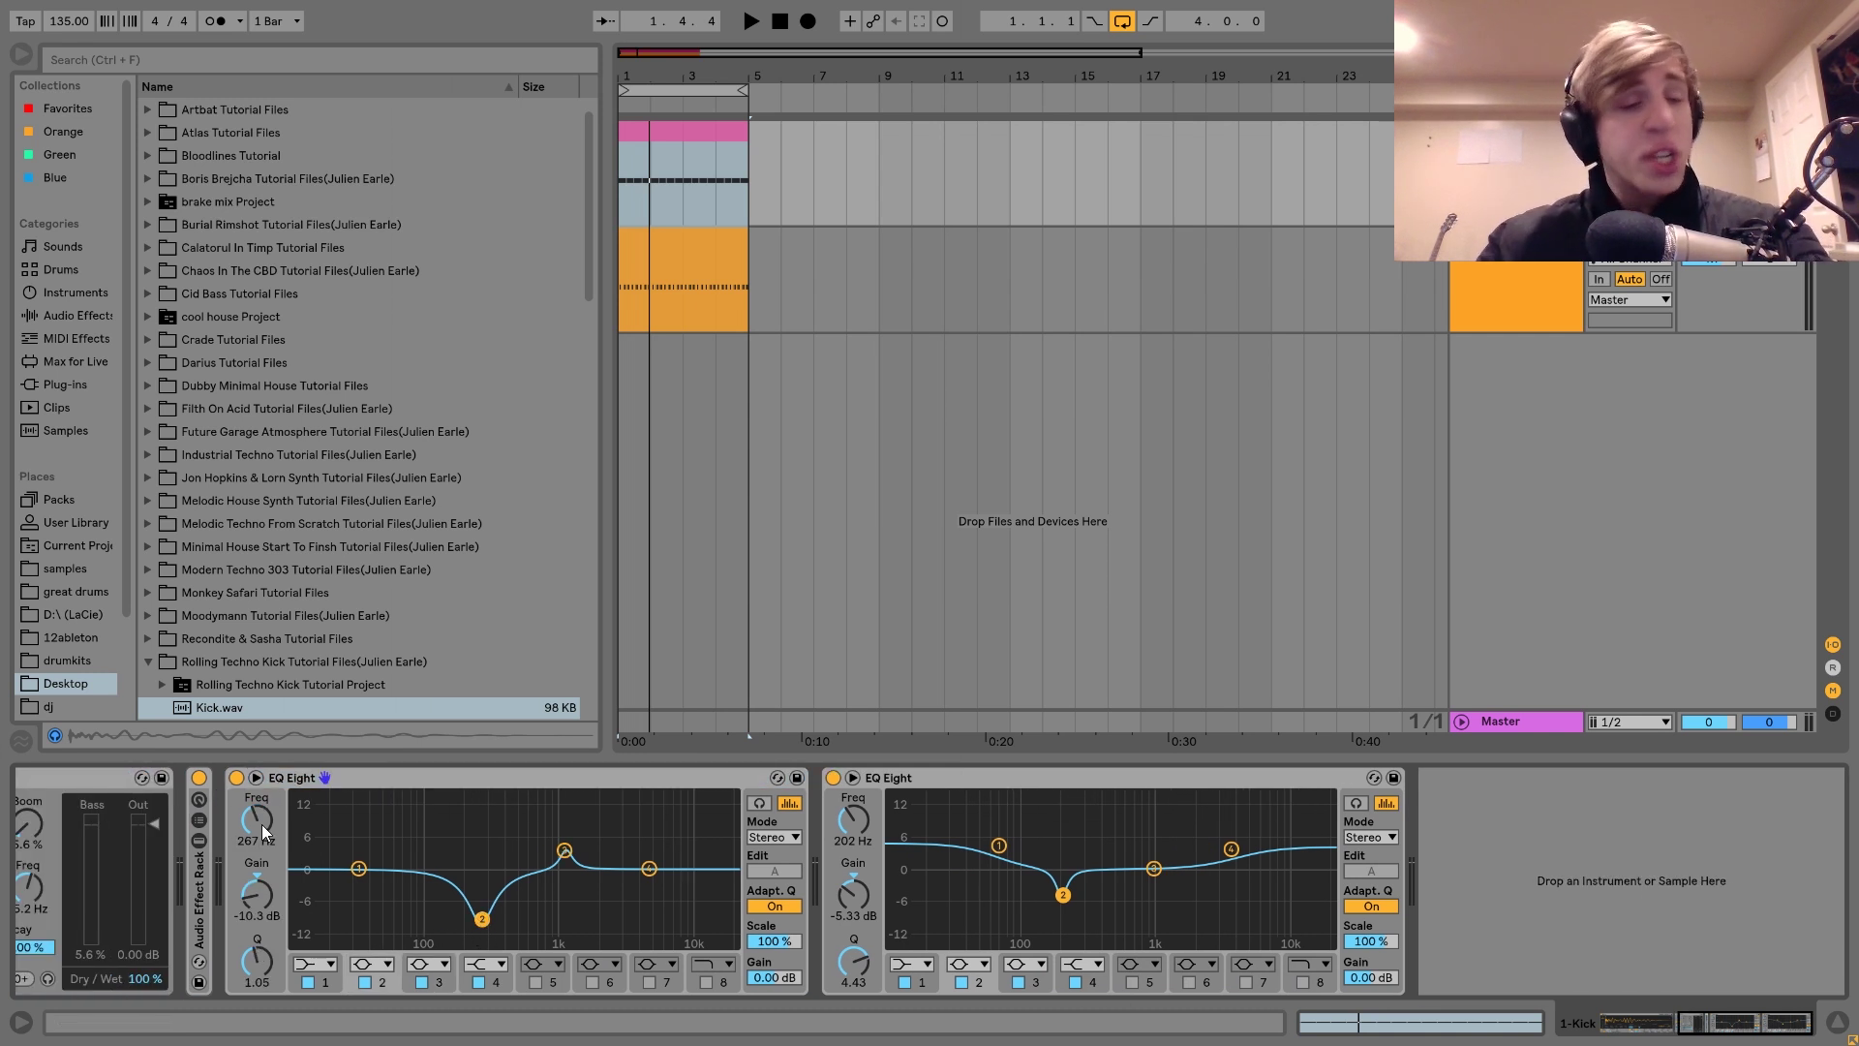
{"action": "key", "text": "space"}
{"action": "mouse_move", "coordinate": [484, 919]}
{"action": "left_mouse_down"}
{"action": "mouse_move", "coordinate": [484, 855]}
{"action": "mouse_move", "coordinate": [481, 902]}
{"action": "left_mouse_up"}
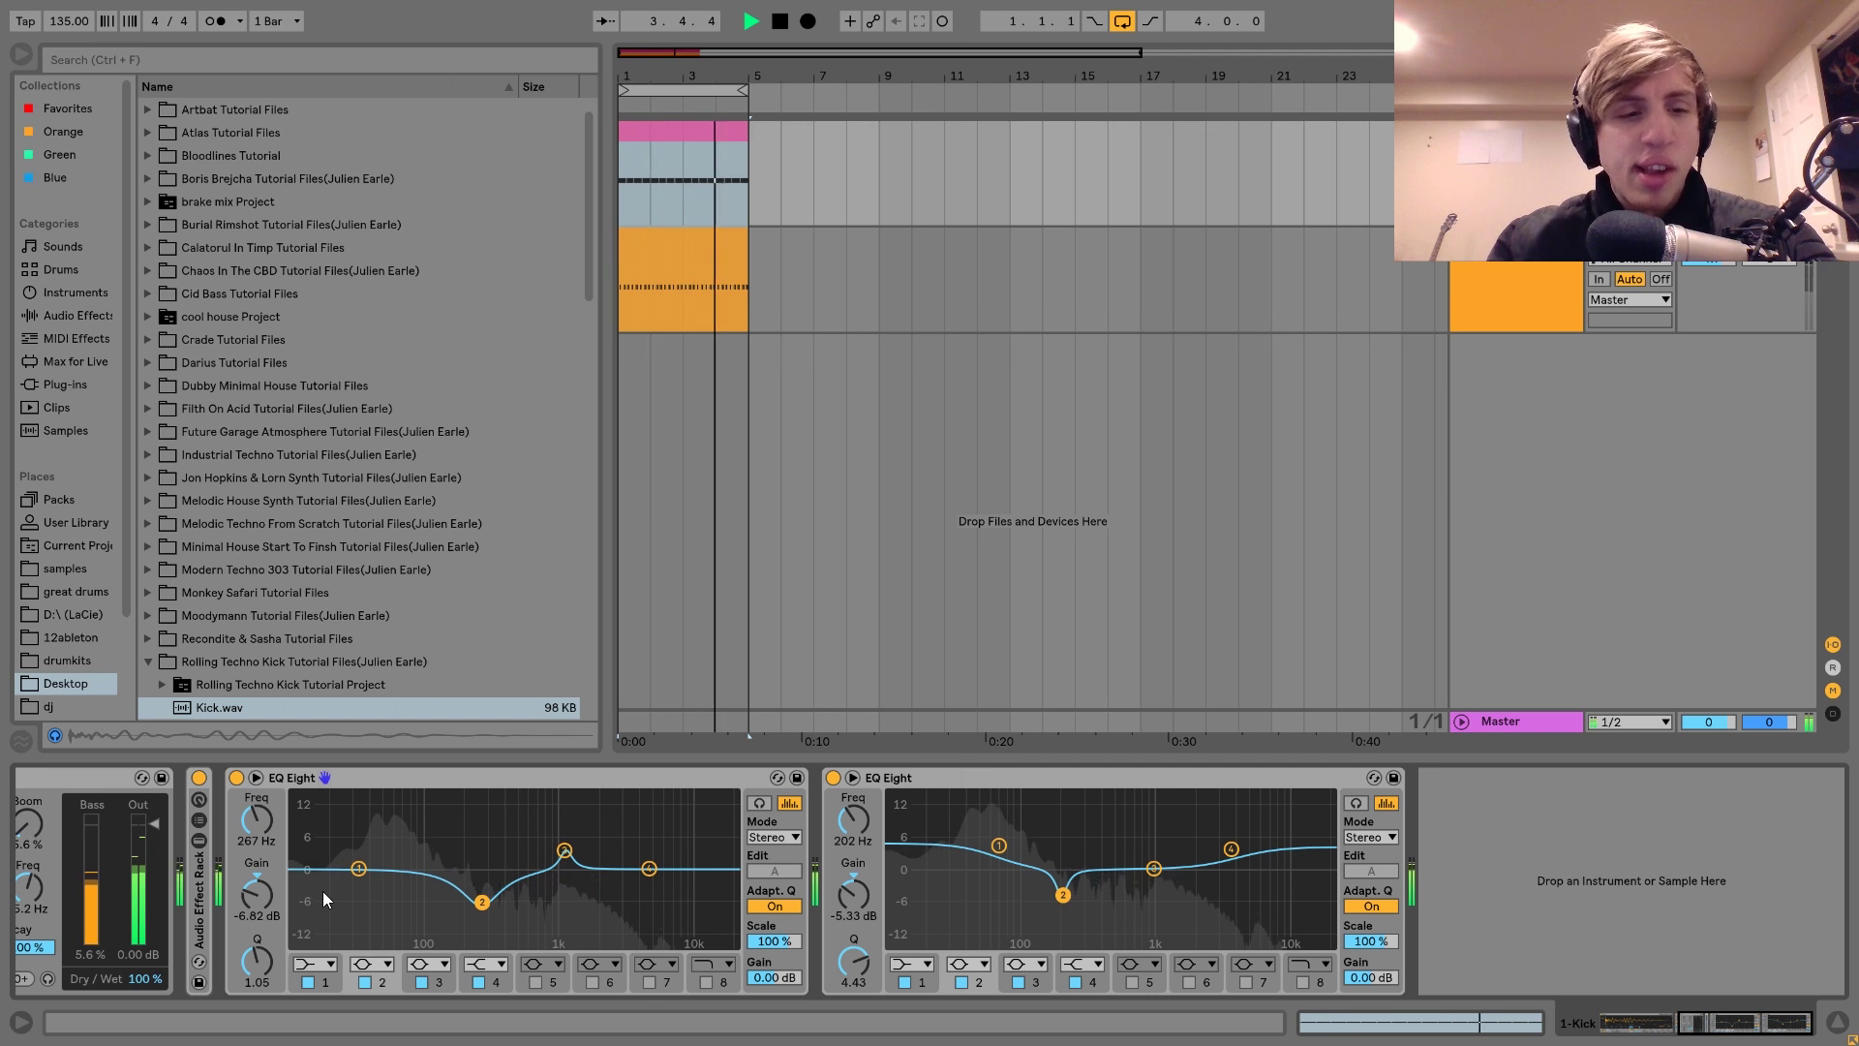
Step: Unfold the Audio Effect Rack and hide its chain devices, keeping the chain list shown, then stop playback
{"action": "scroll", "coordinate": [322, 891], "scroll_direction": "left", "scroll_amount": 3}
{"action": "left_click", "coordinate": [562, 820]}
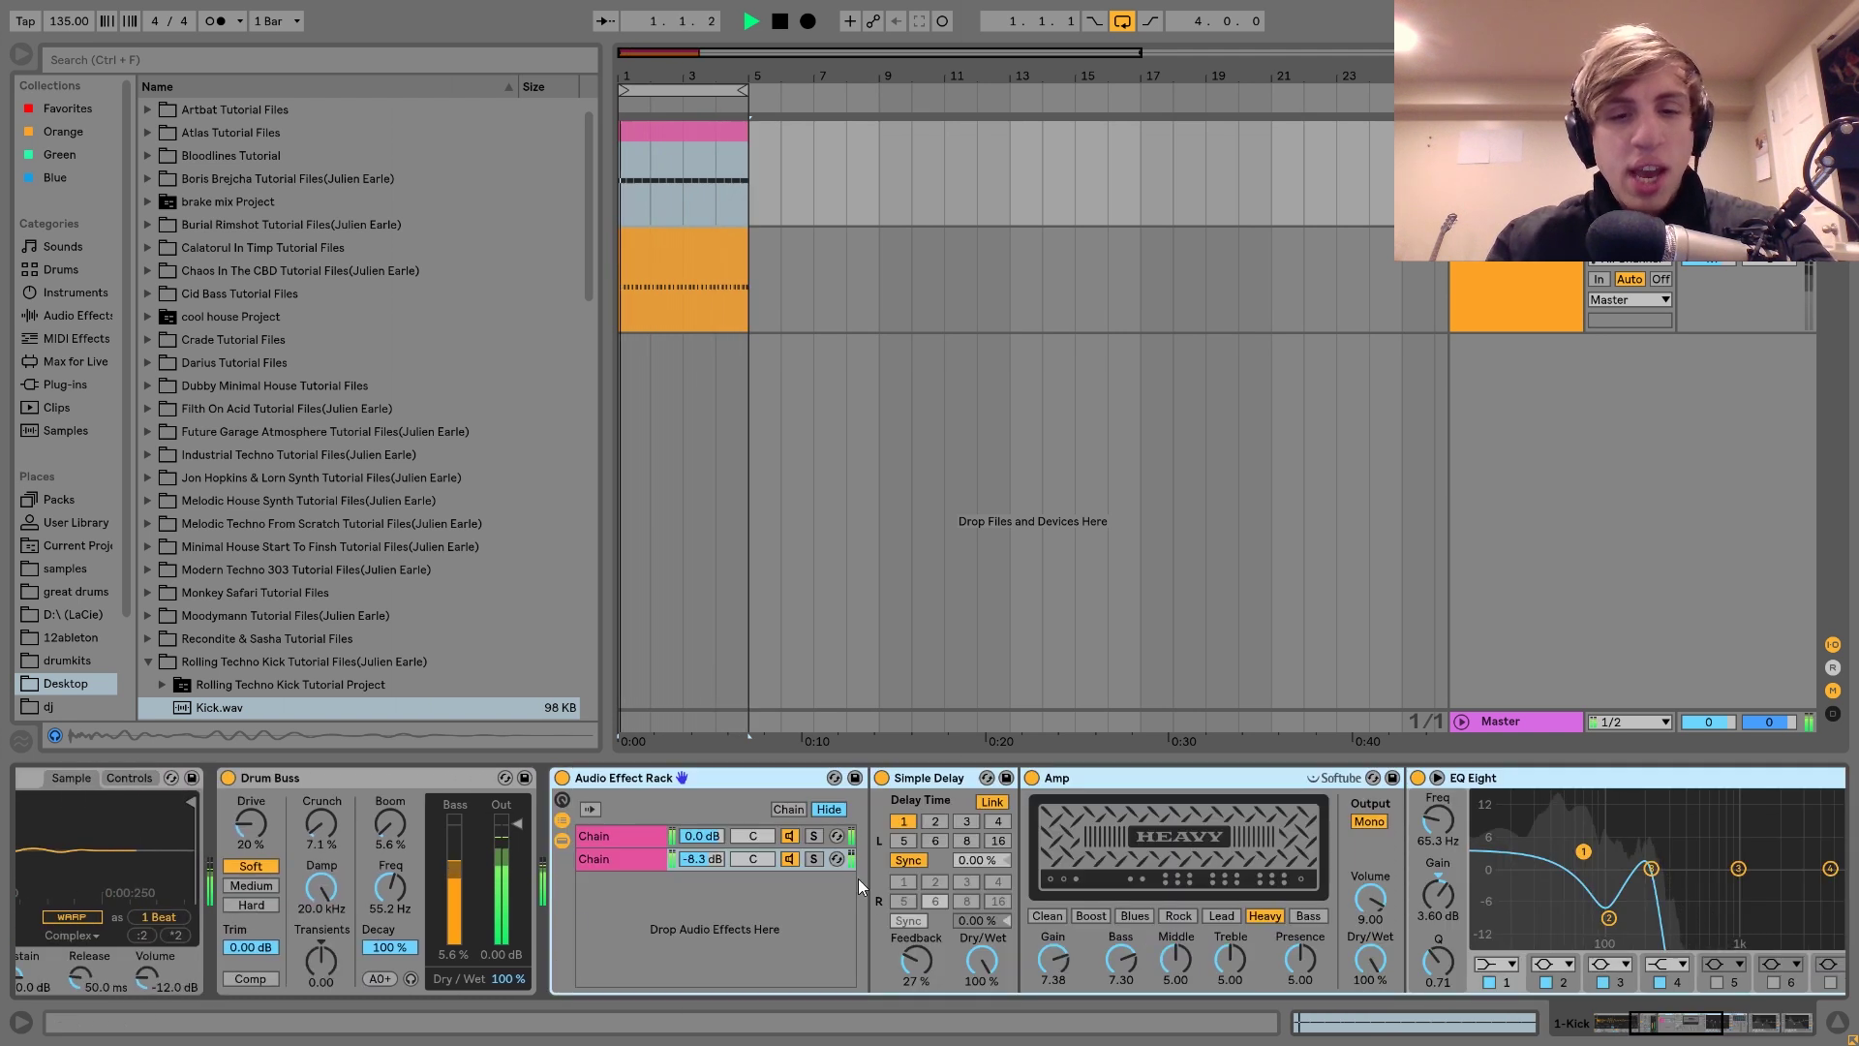
{"action": "left_click", "coordinate": [561, 841]}
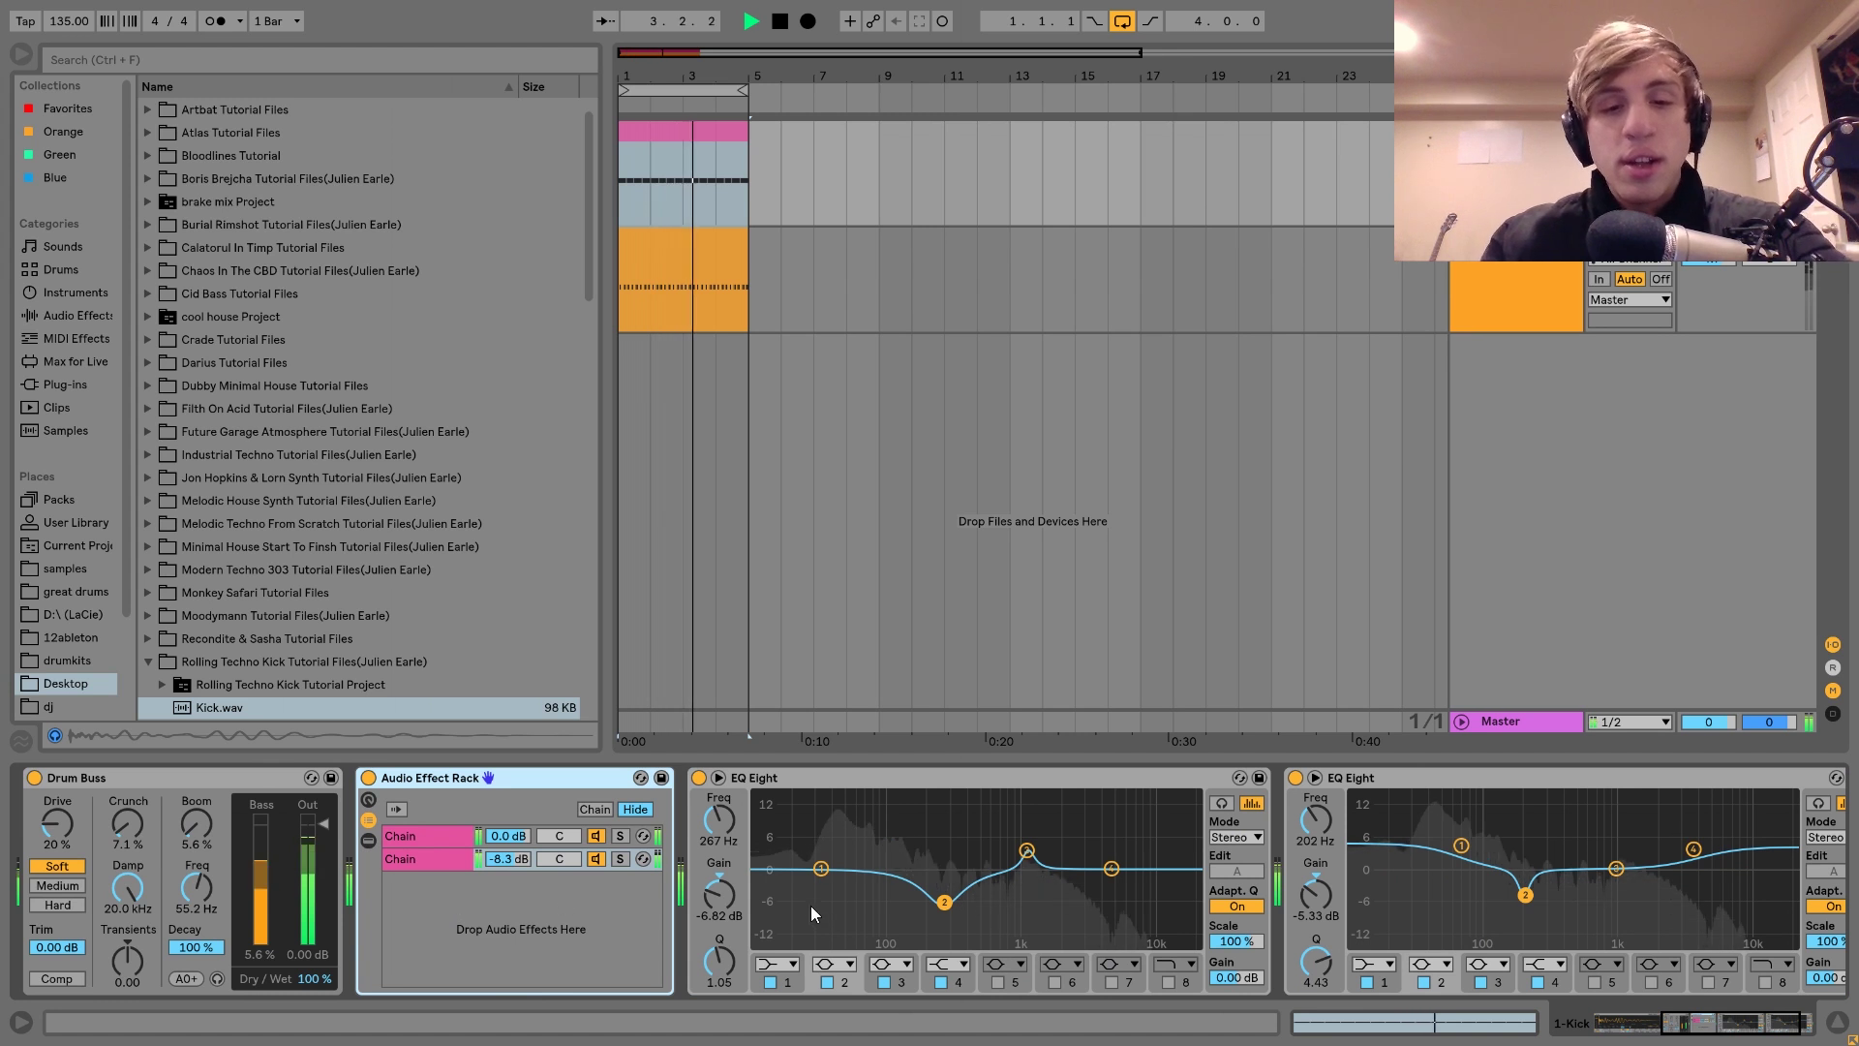
{"action": "key", "text": "space"}
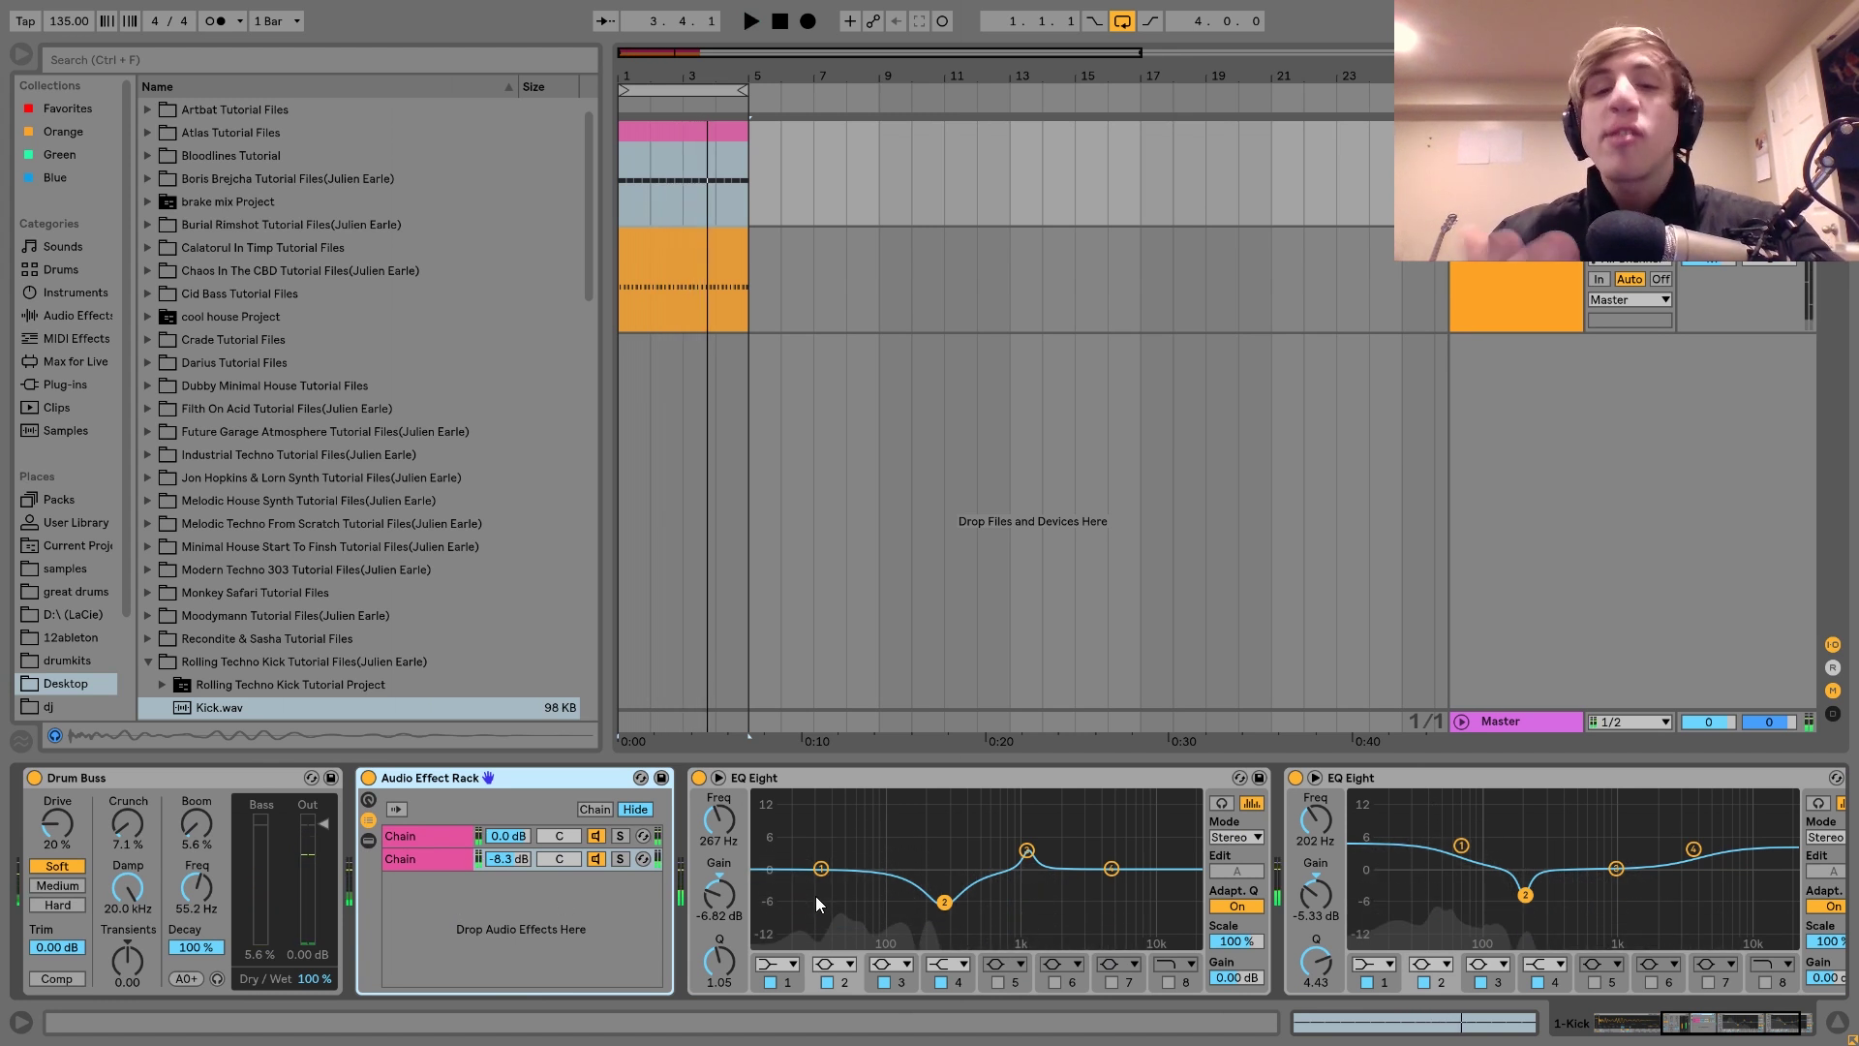
Step: Audition the 1.14 kHz boost in the EQ Eight after the rack by bypassing and re-enabling its band during playback
{"action": "left_click", "coordinate": [1028, 852]}
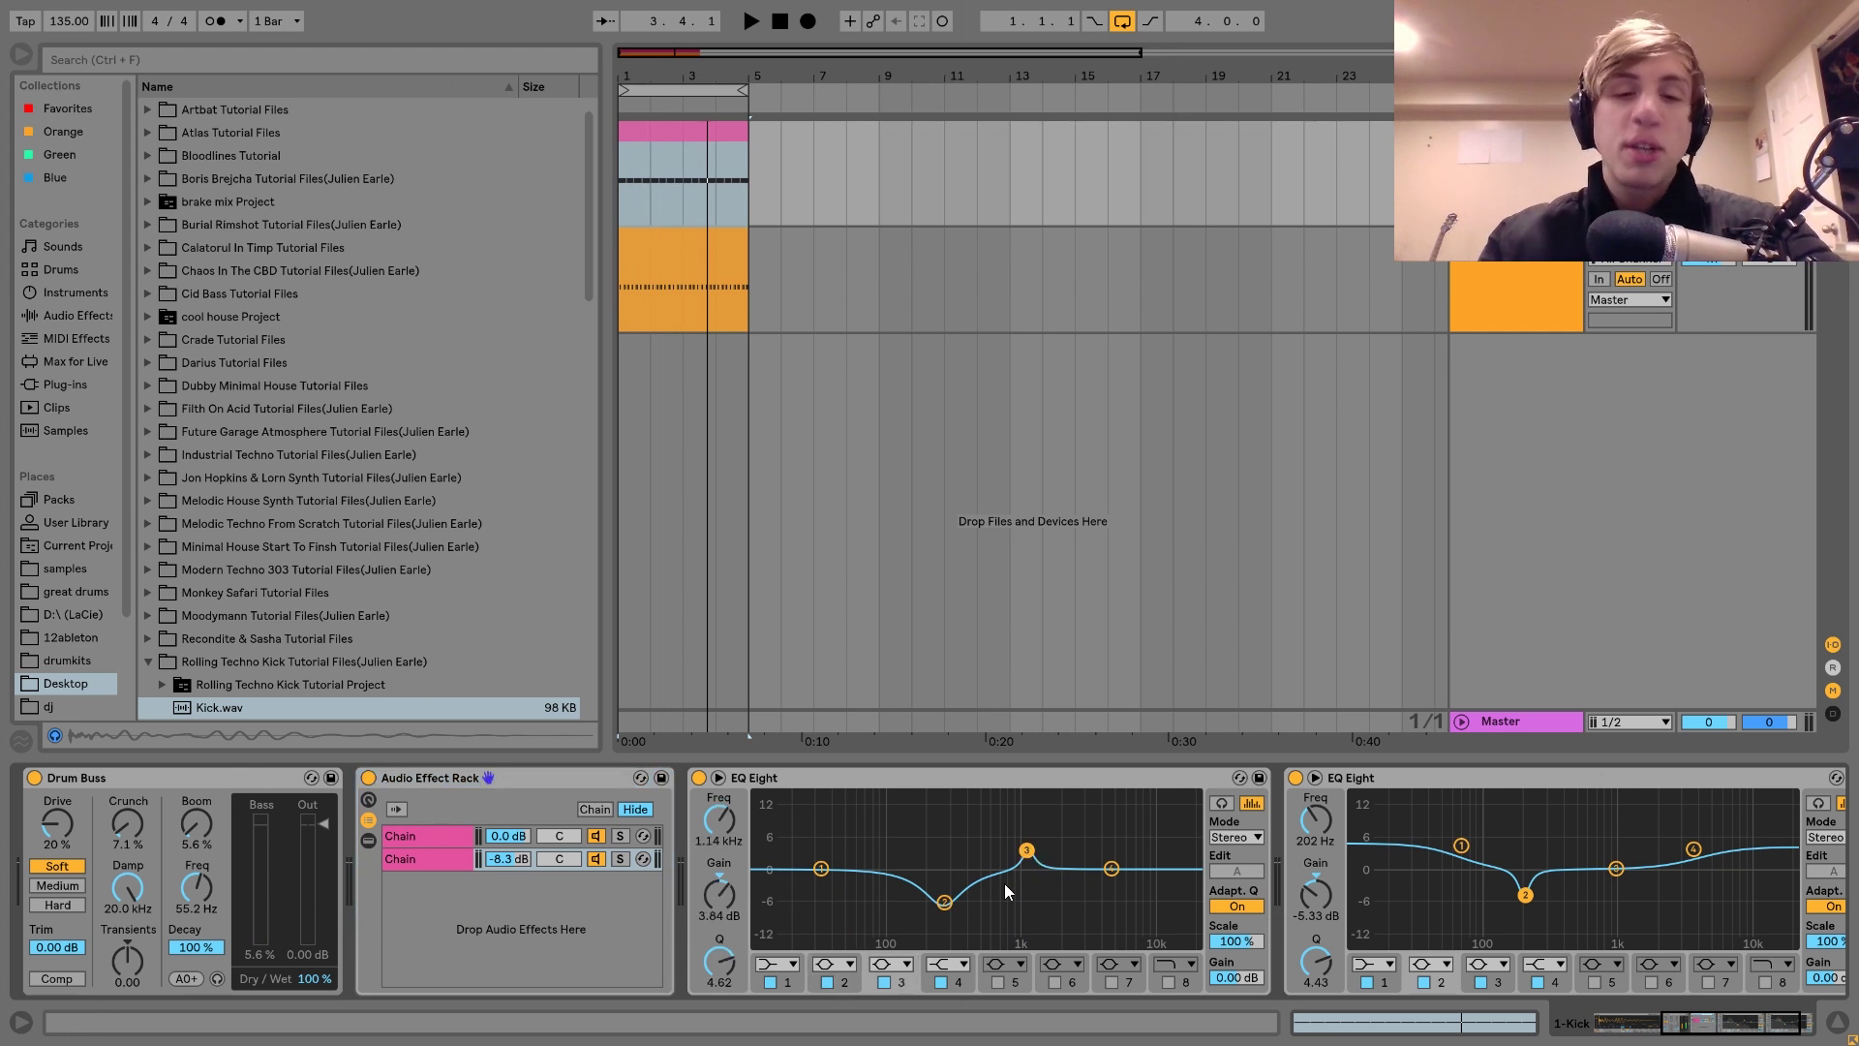
{"action": "key", "text": "space"}
{"action": "left_click", "coordinate": [884, 982]}
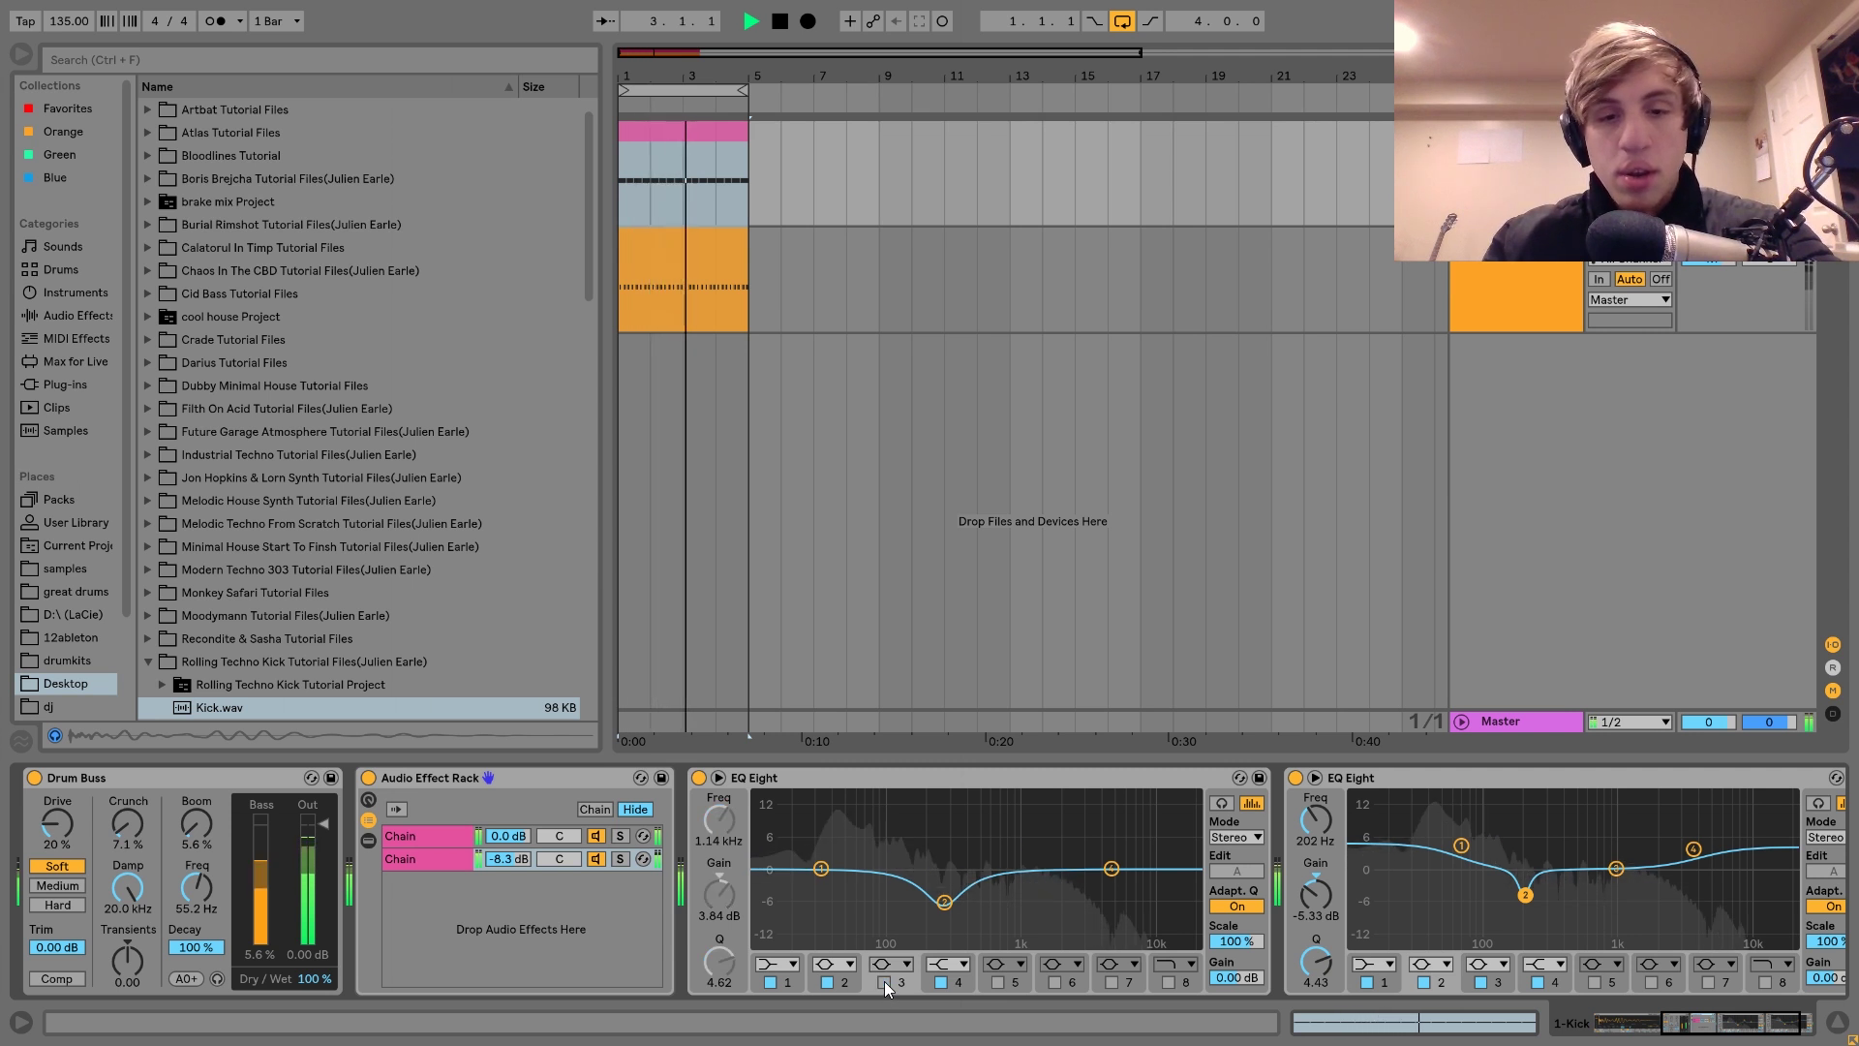
{"action": "left_click", "coordinate": [885, 982]}
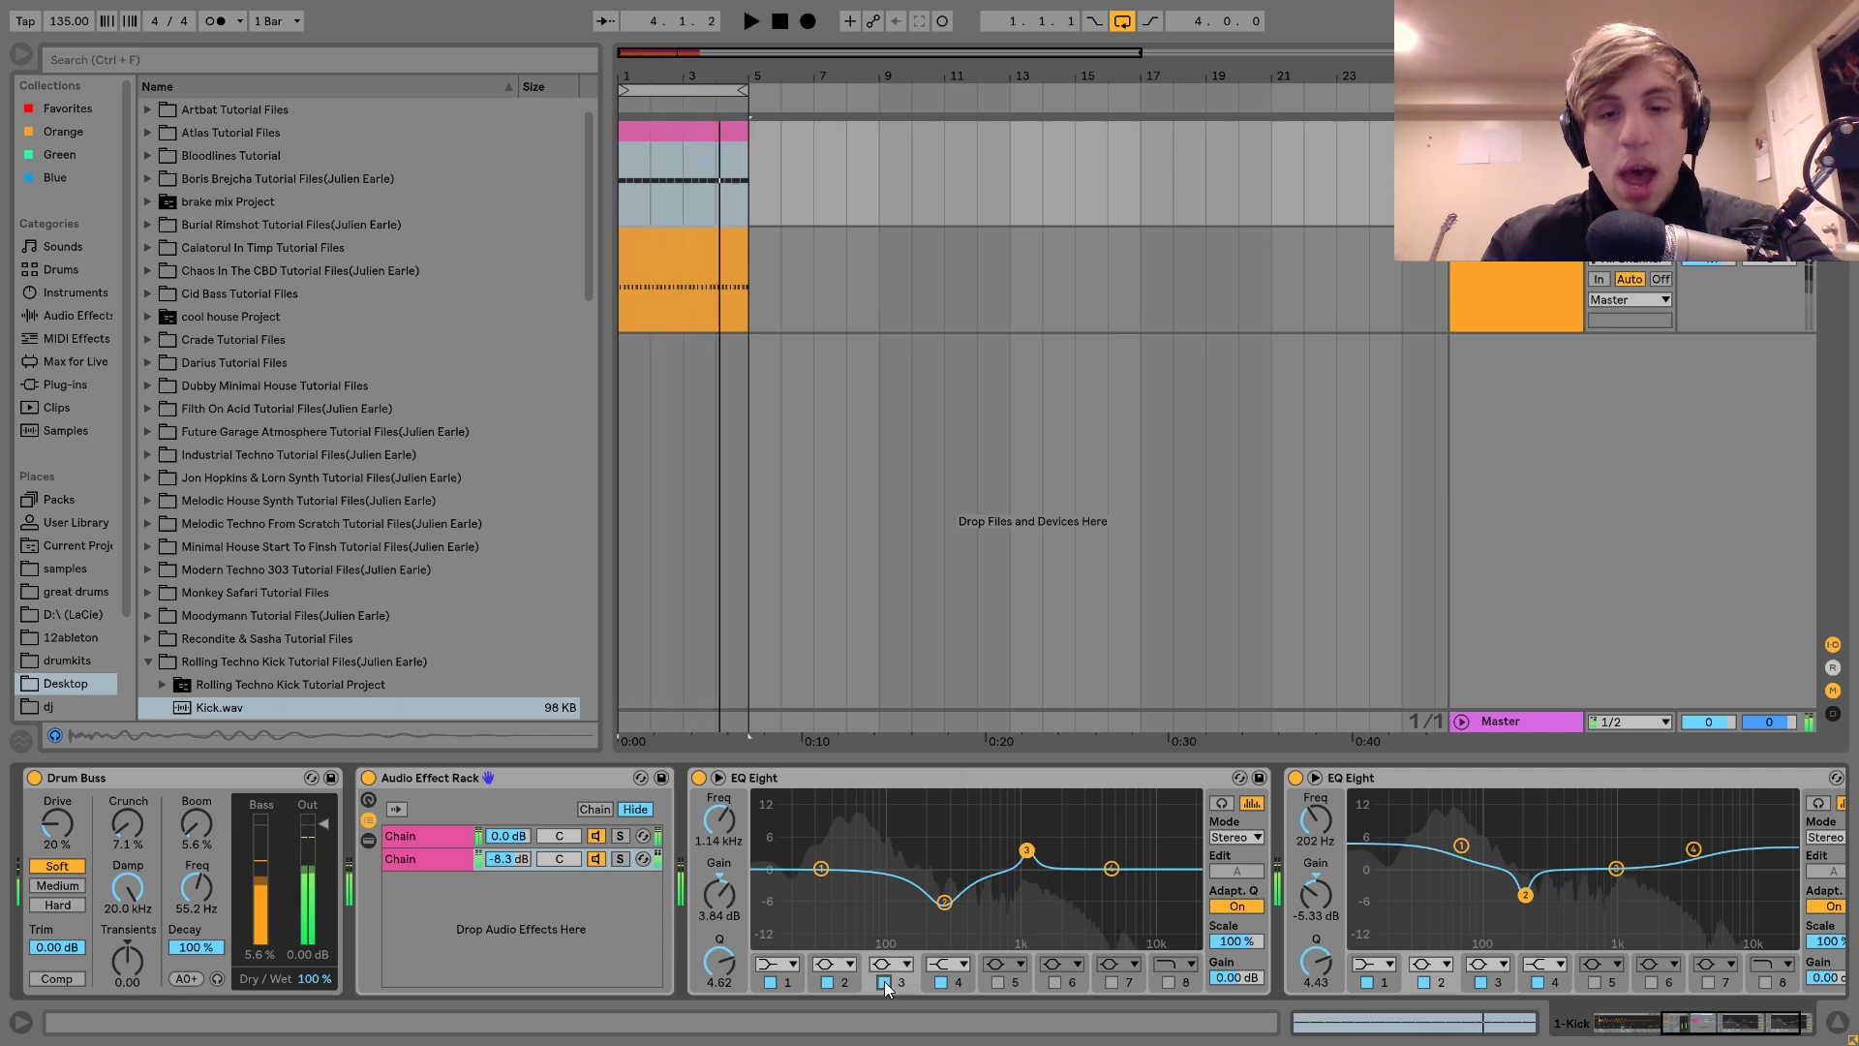
{"action": "key", "text": "space"}
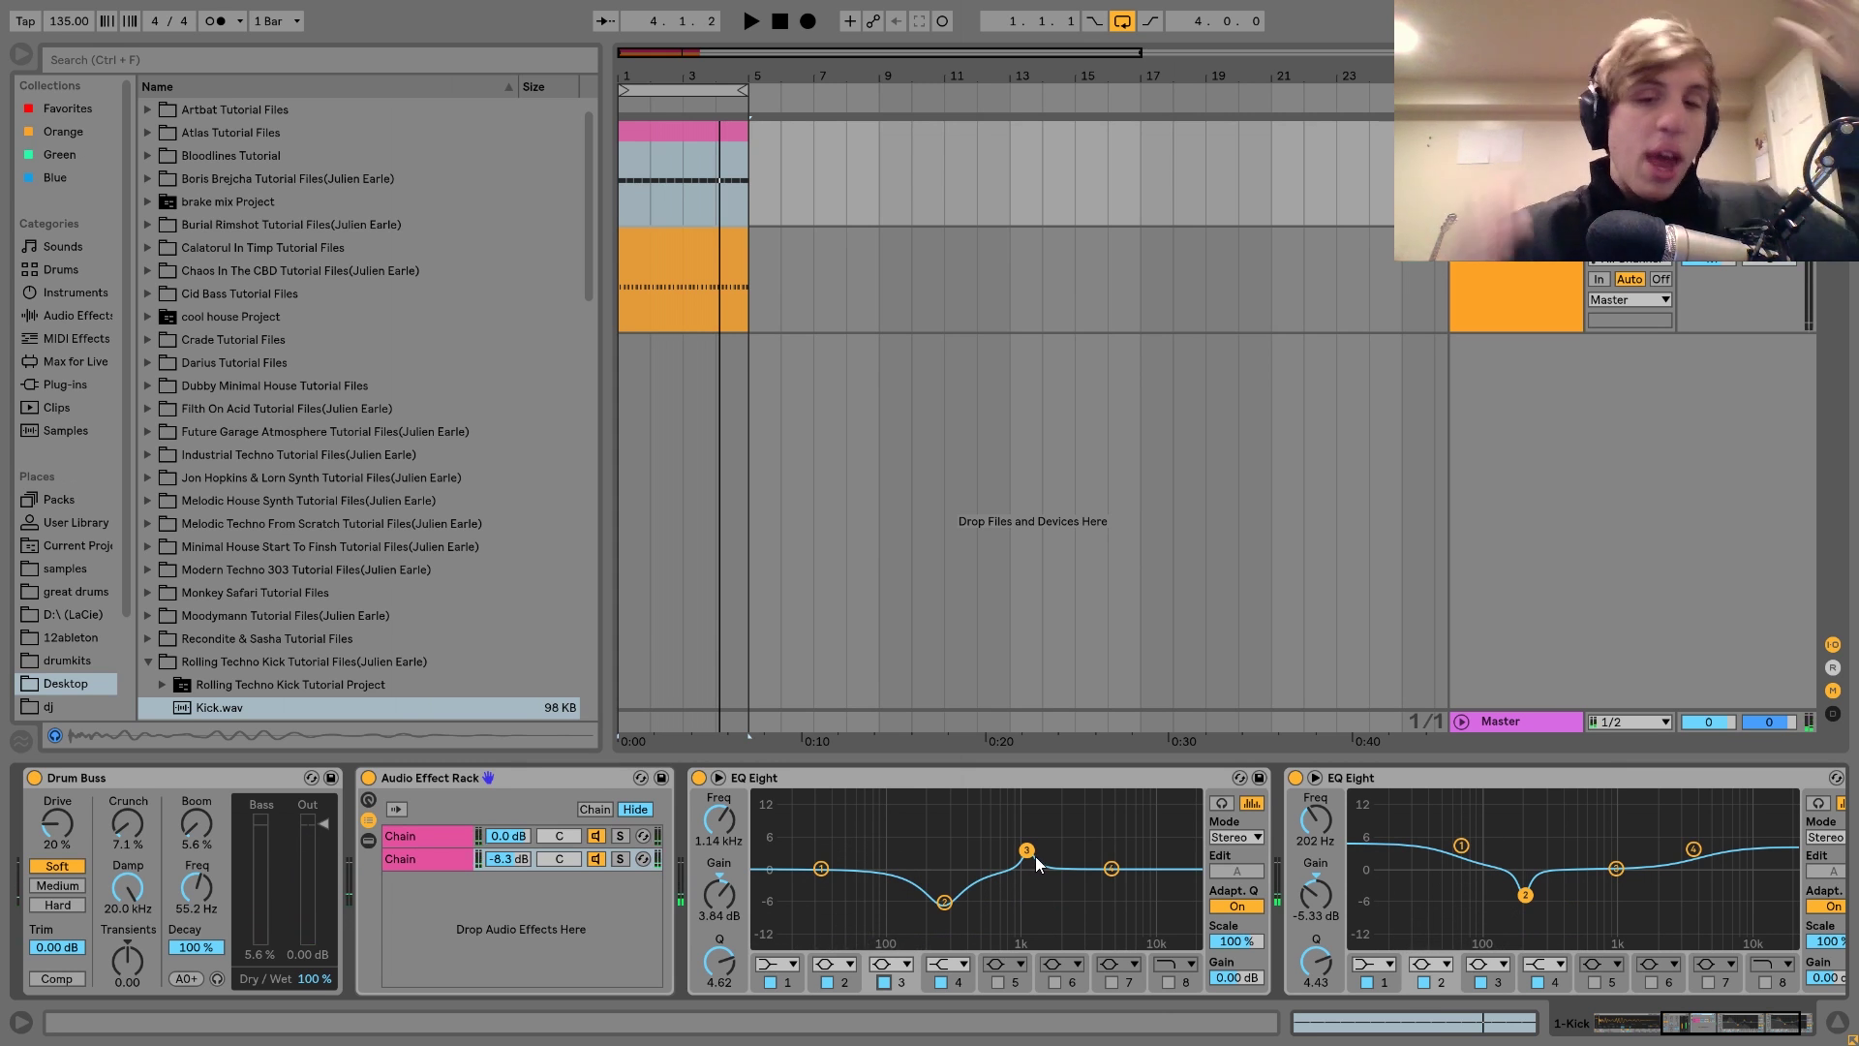
Step: Move the 1.14 kHz boost in the first EQ Eight after the rack to 1.04 kHz and 4.09 dB during playback
{"action": "key", "text": "space"}
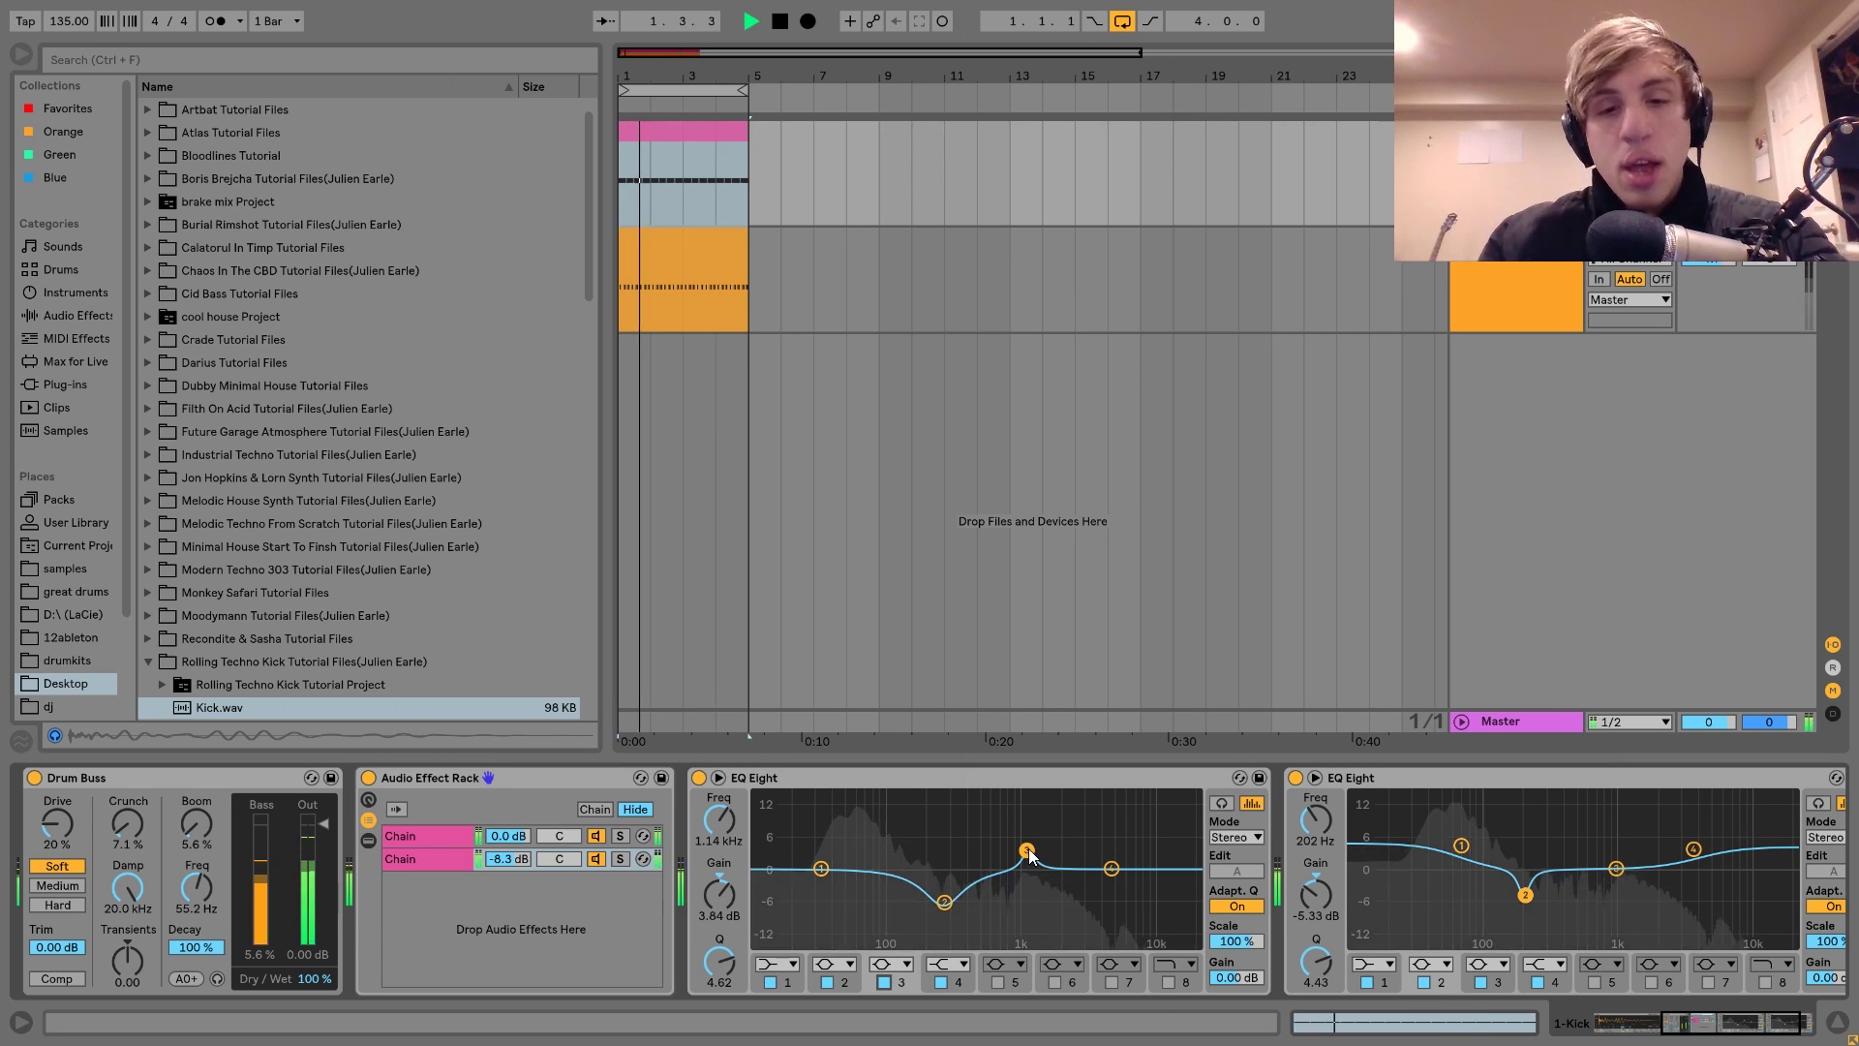
{"action": "left_click_drag", "start_coordinate": [1027, 851], "coordinate": [1025, 857]}
{"action": "key", "text": "space"}
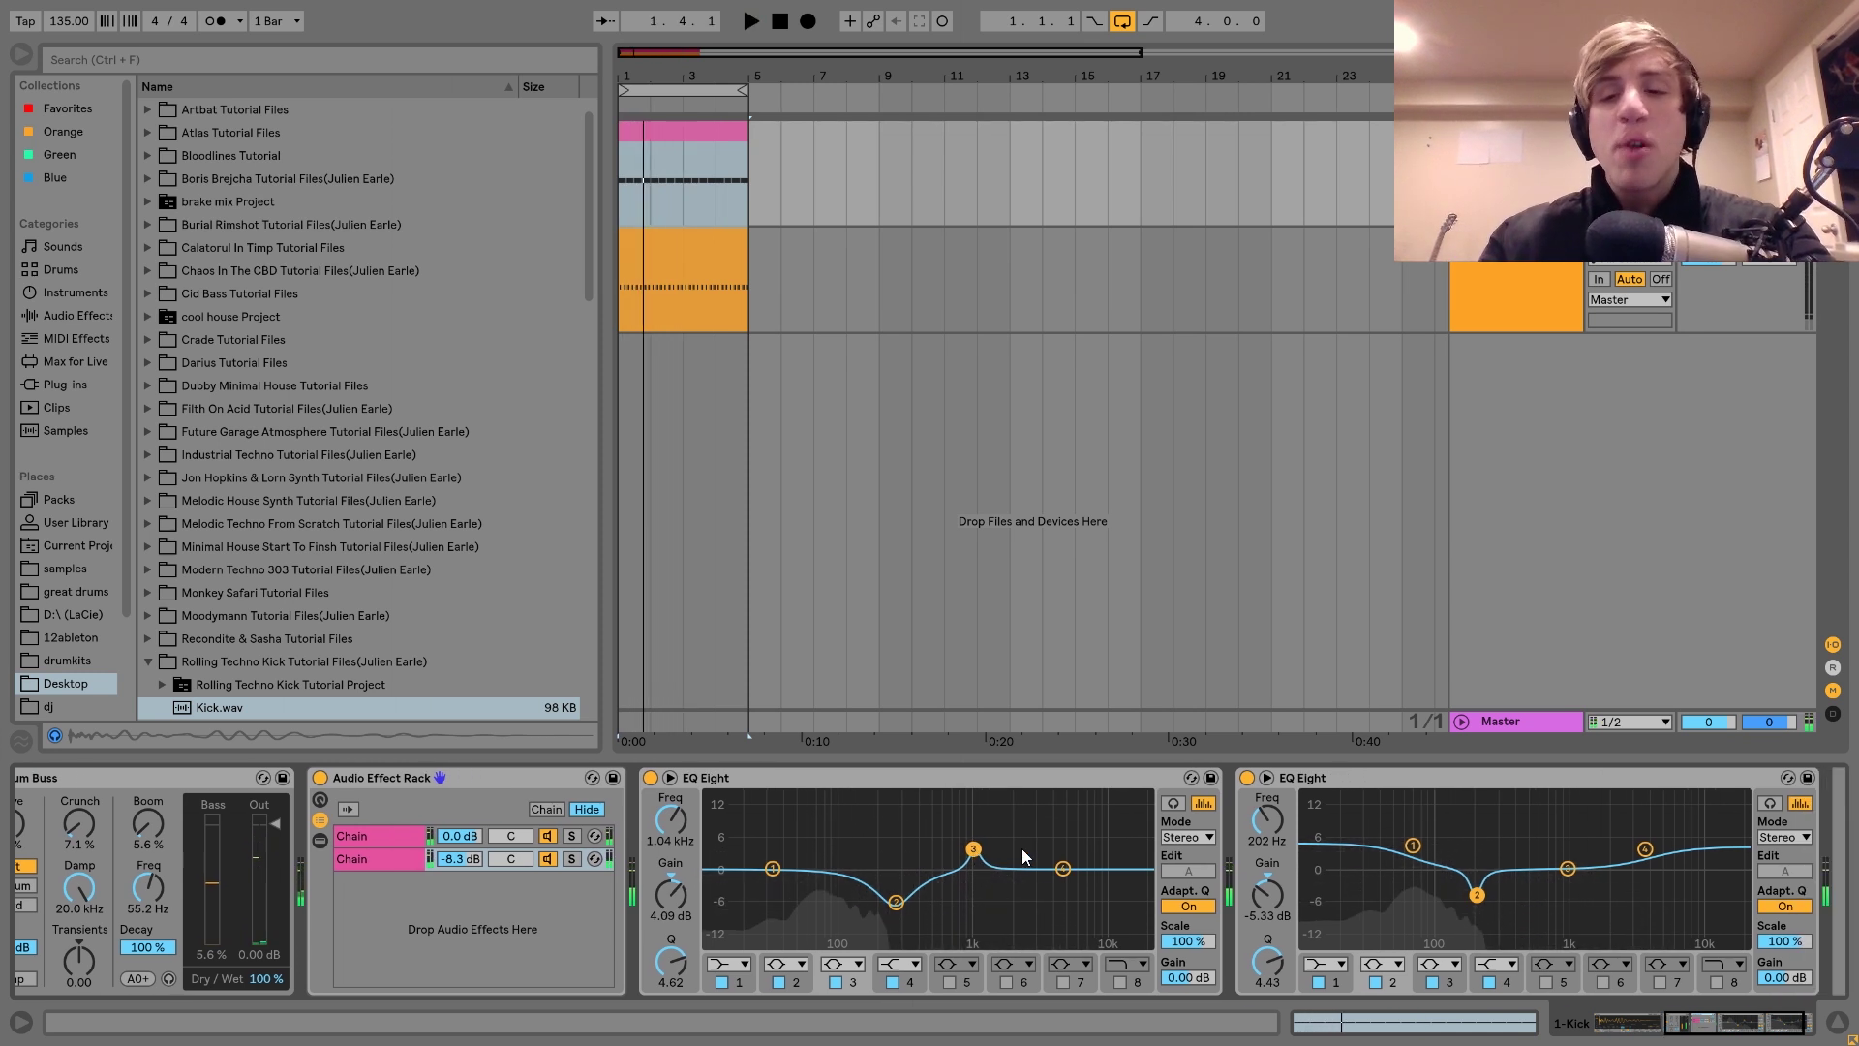
Step: Audition the second EQ Eight after the rack by bypassing and re-enabling the whole device during playback
{"action": "scroll", "coordinate": [1023, 856], "scroll_direction": "right", "scroll_amount": 3}
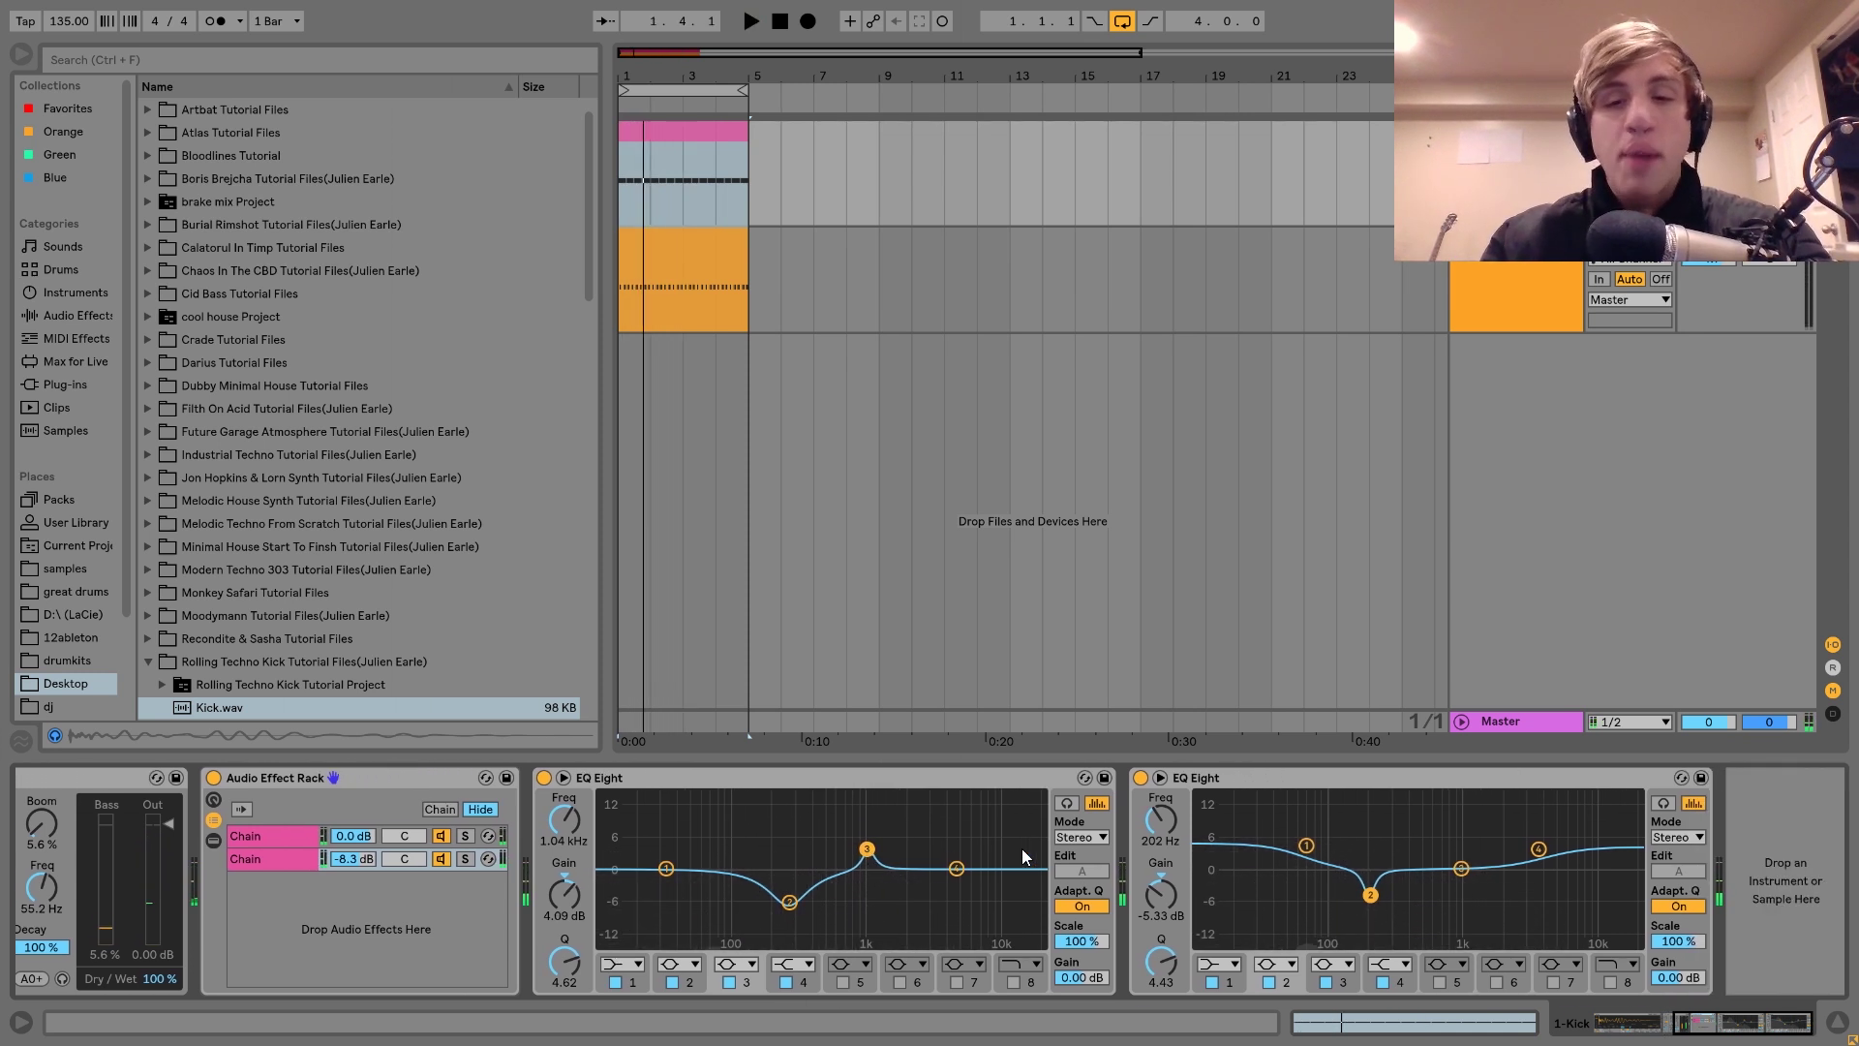
{"action": "left_click", "coordinate": [1243, 780]}
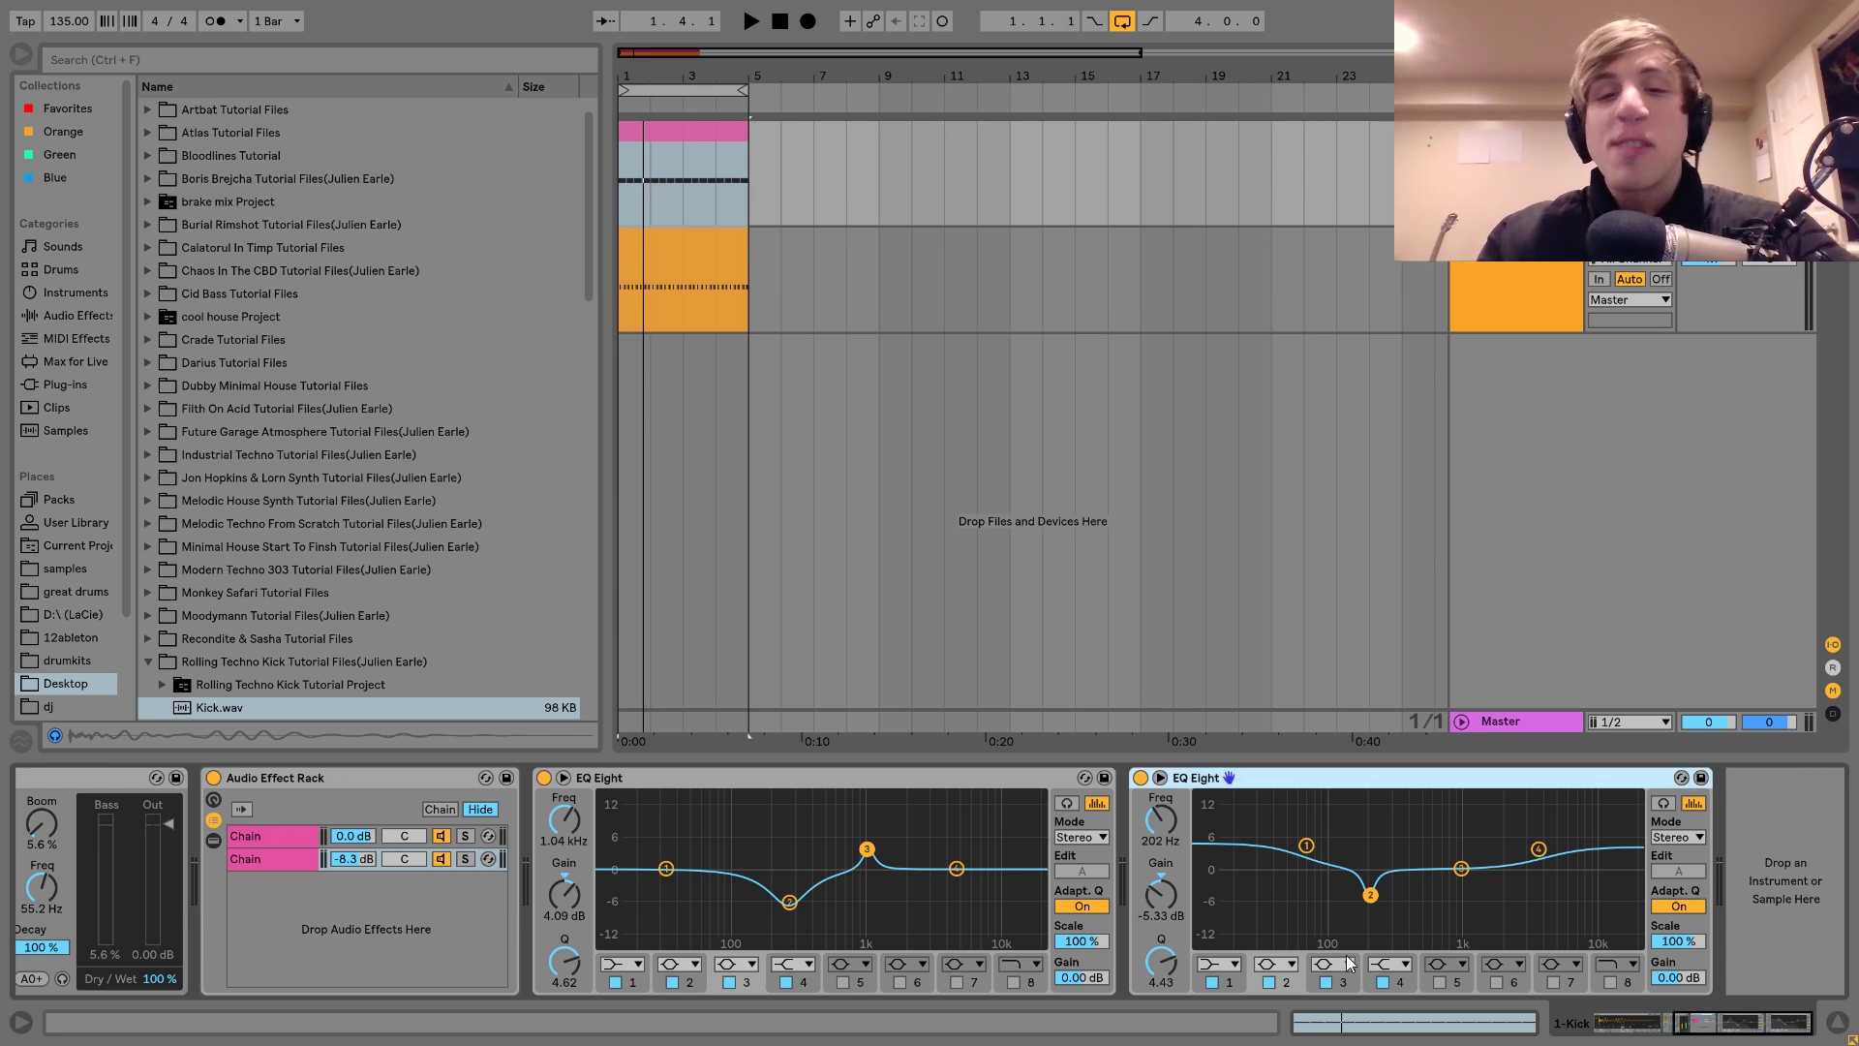
{"action": "left_click", "coordinate": [1139, 777]}
{"action": "key", "text": "space"}
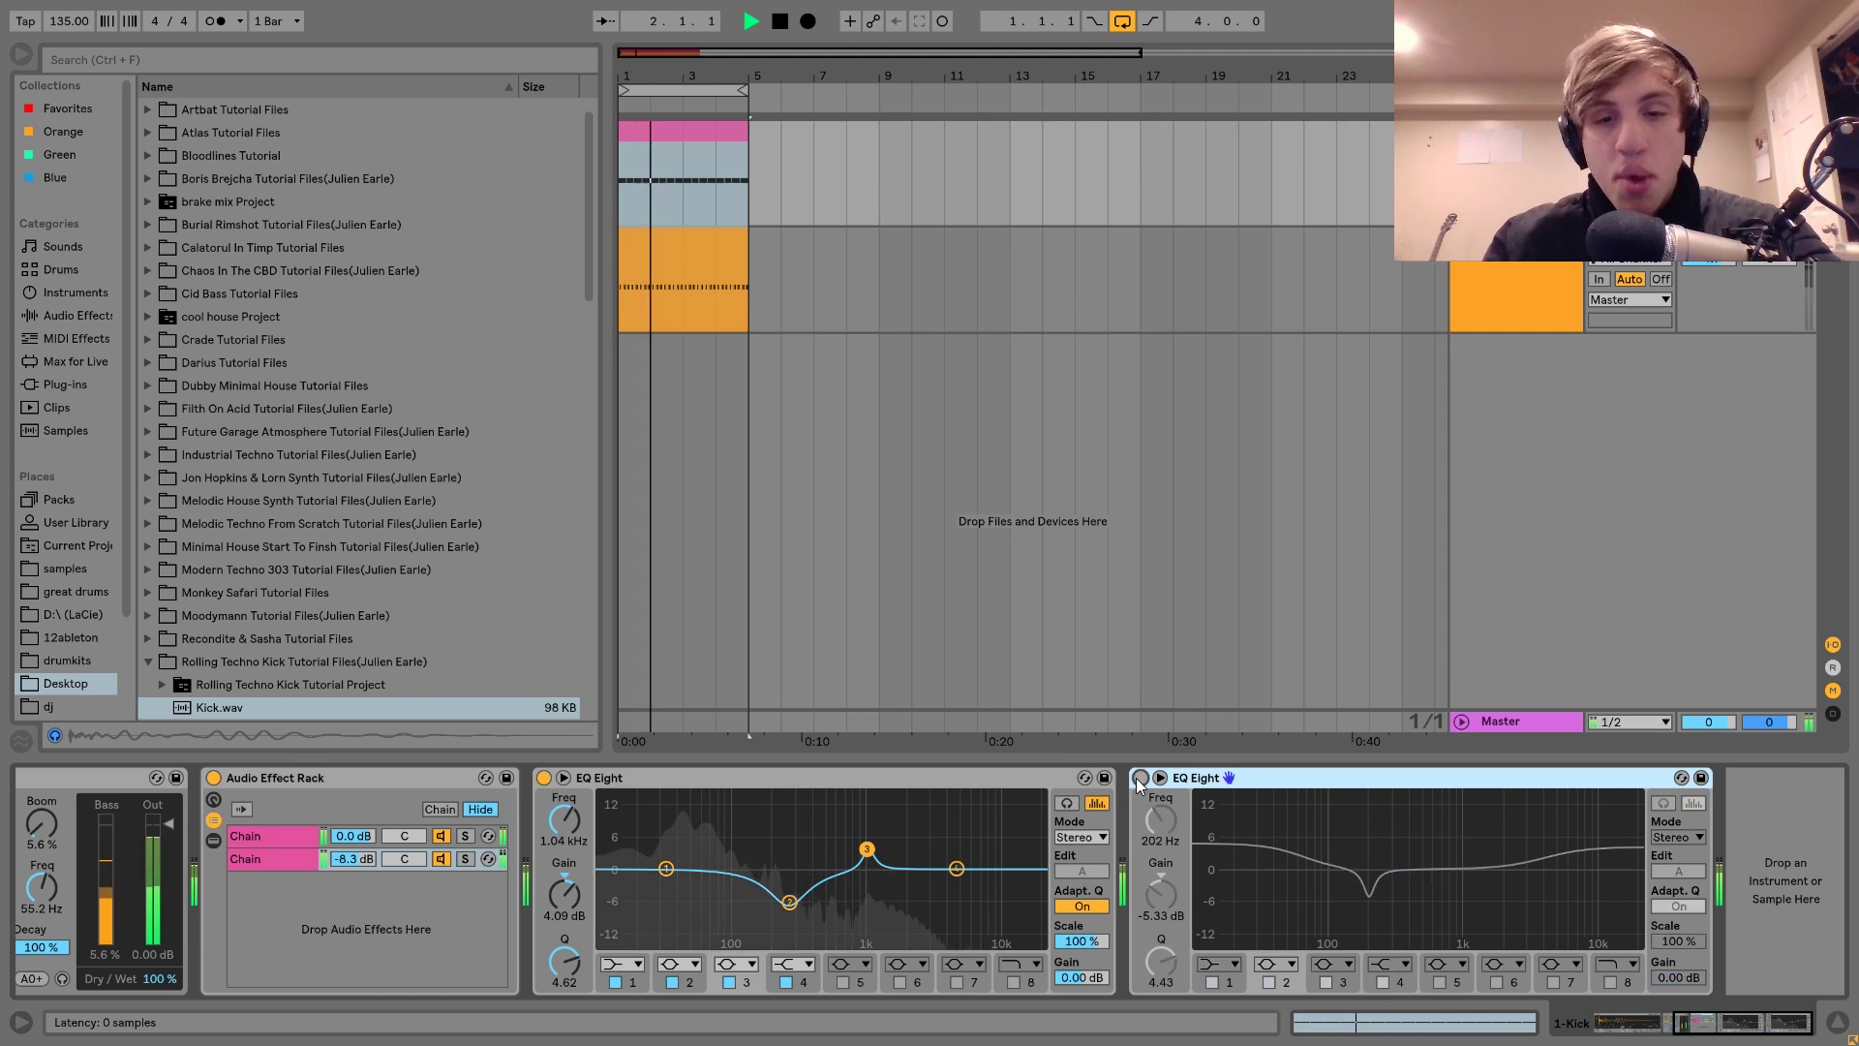
{"action": "left_click", "coordinate": [1139, 778]}
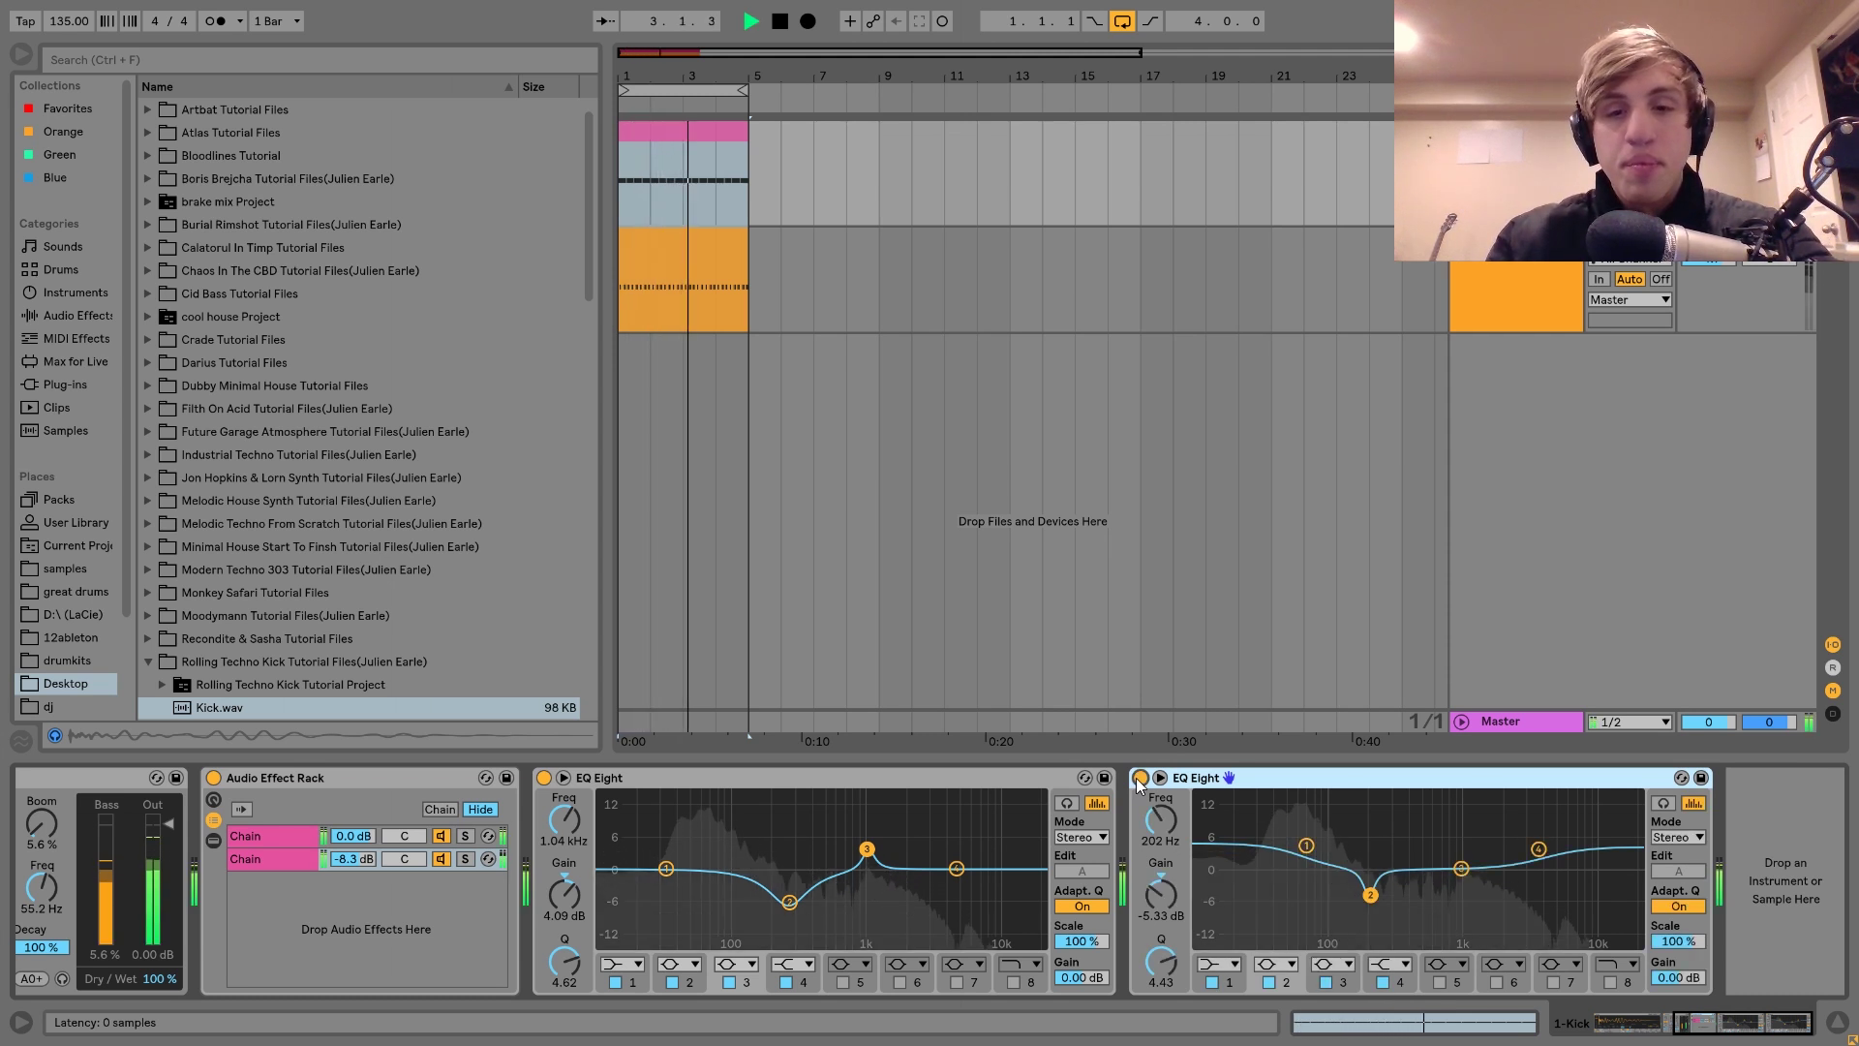
{"action": "key", "text": "space"}
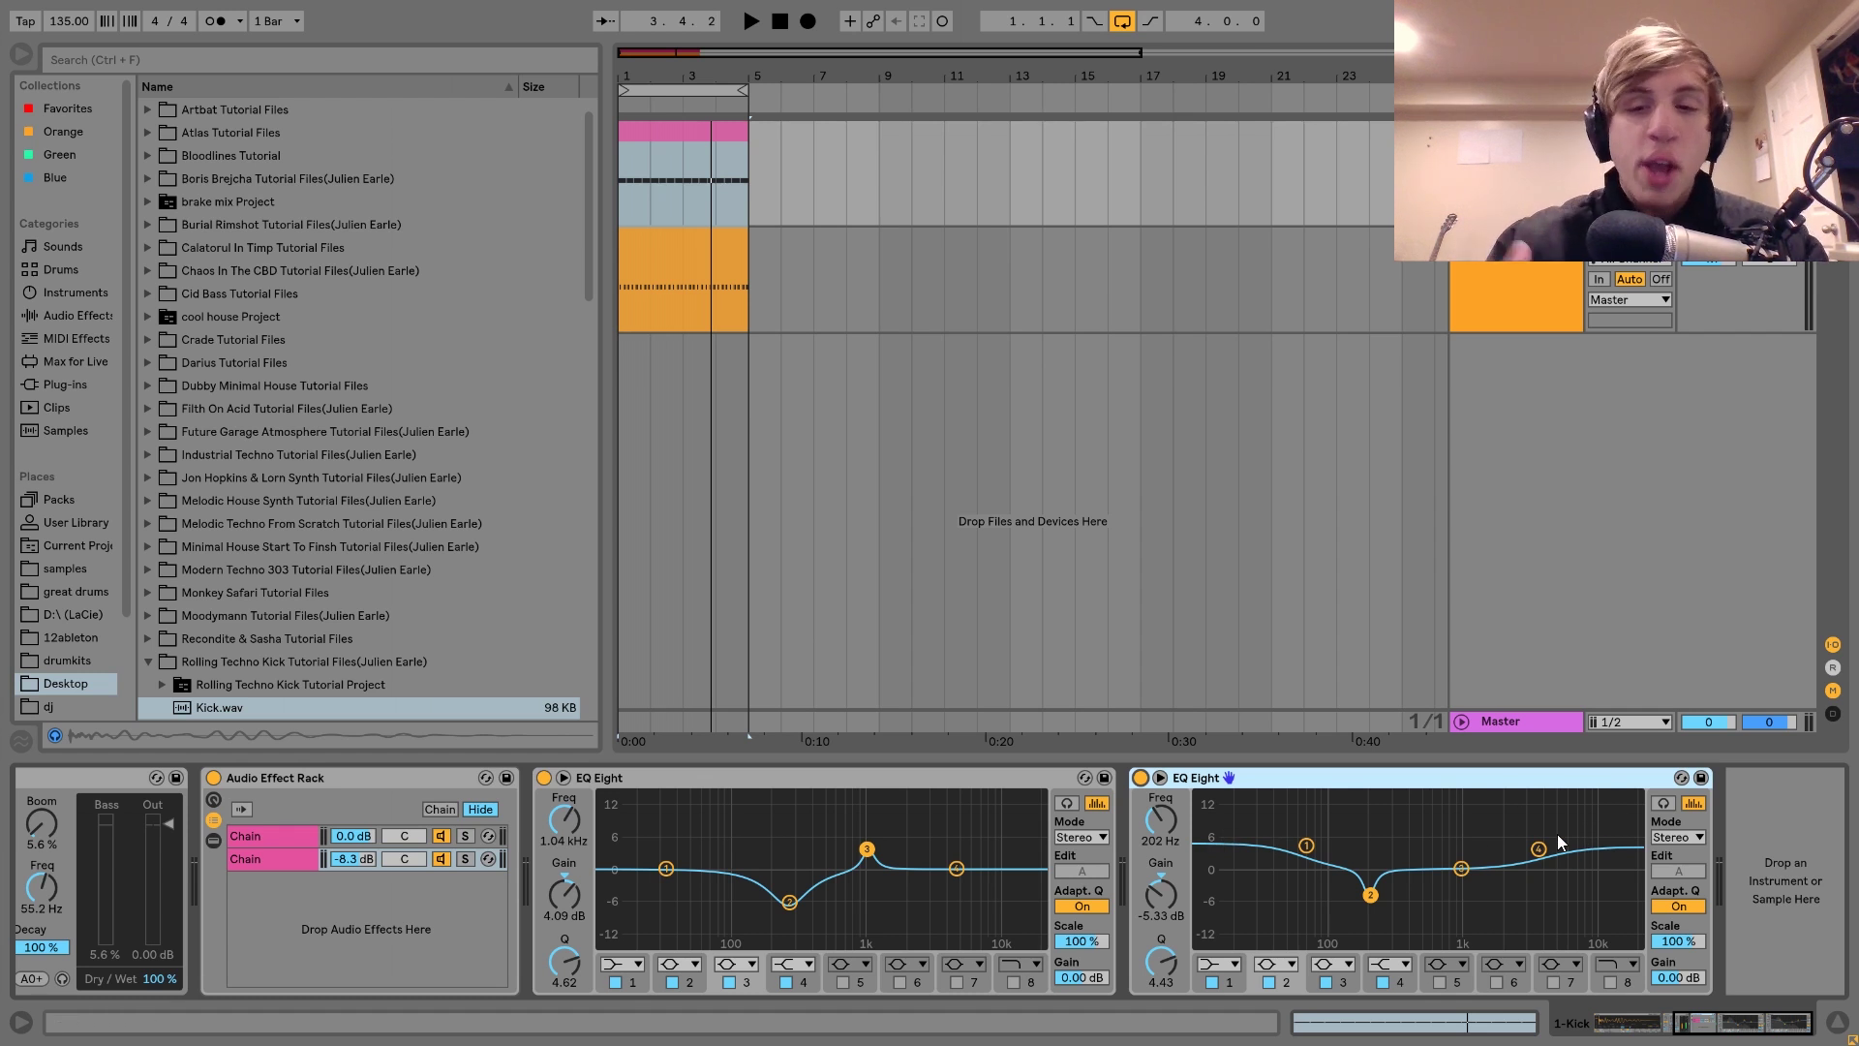
Step: Audition the 202 Hz dip in the second EQ Eight after the rack by bypassing and re-enabling its band during playback
{"action": "left_click", "coordinate": [1371, 899]}
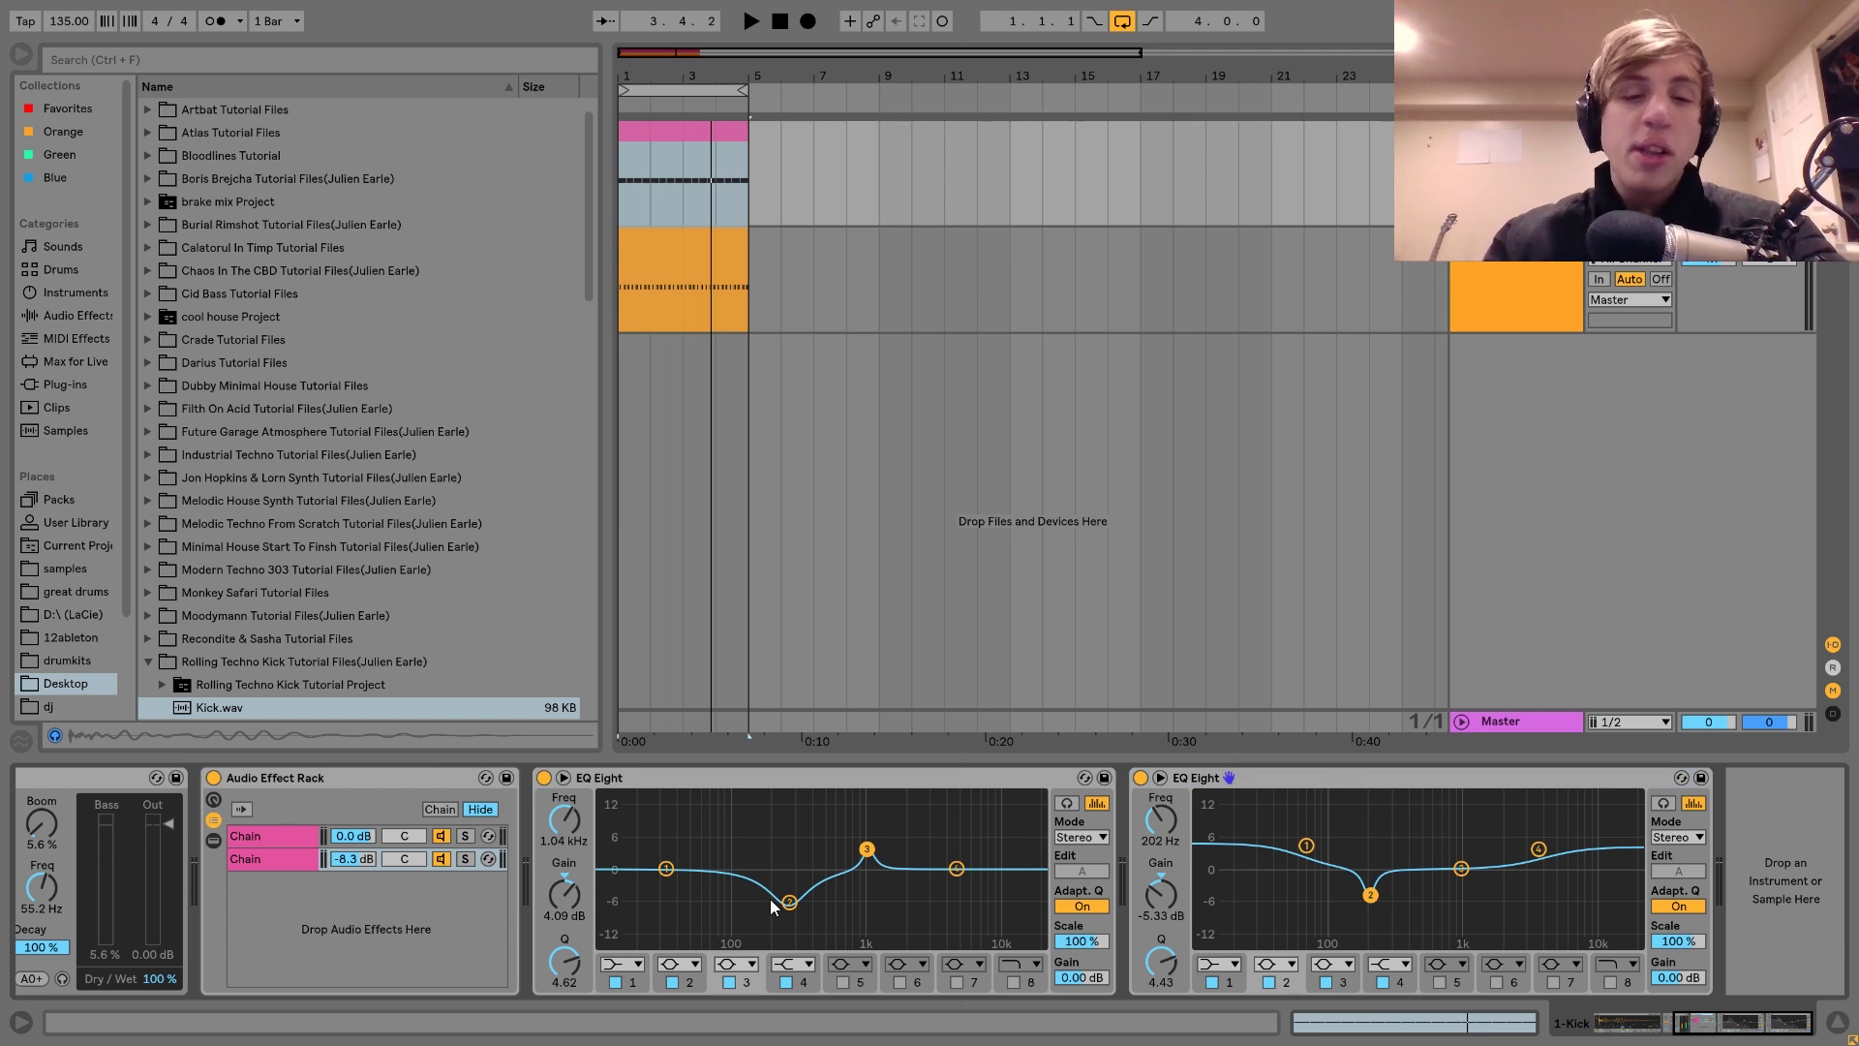
{"action": "key", "text": "space"}
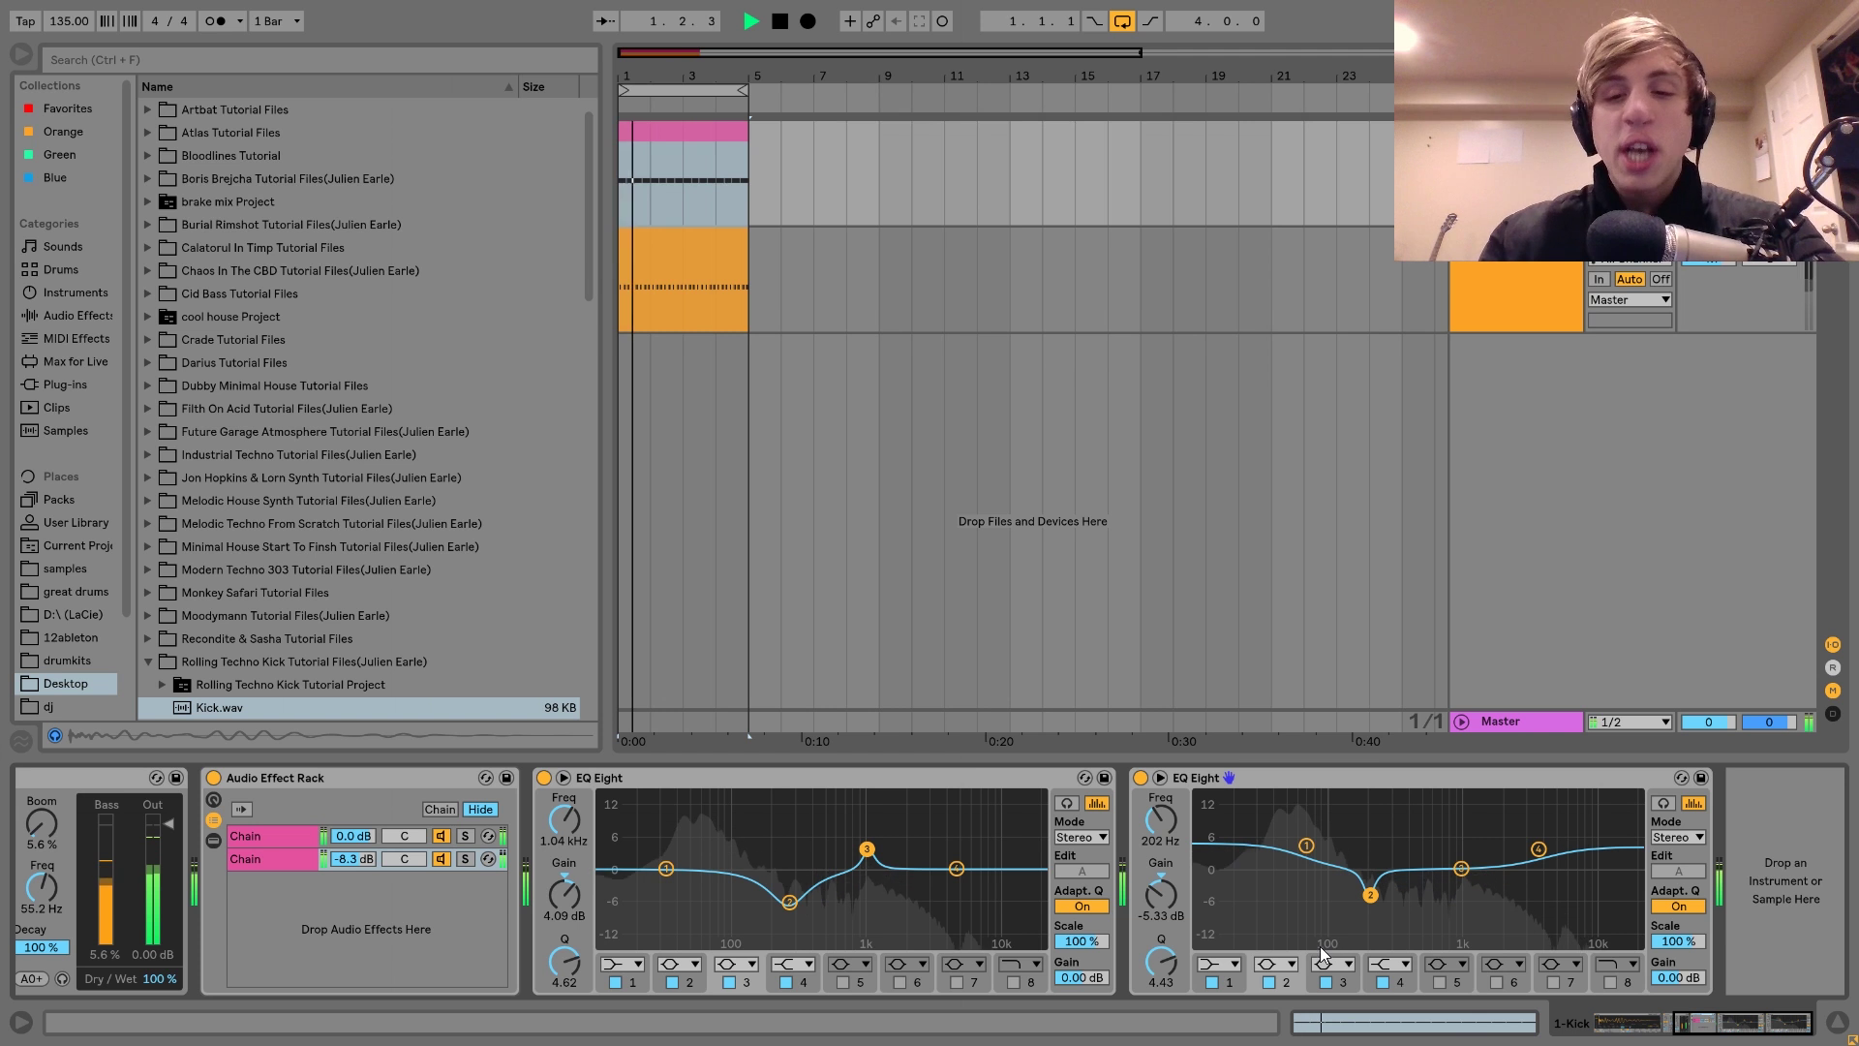
{"action": "left_click", "coordinate": [1268, 982]}
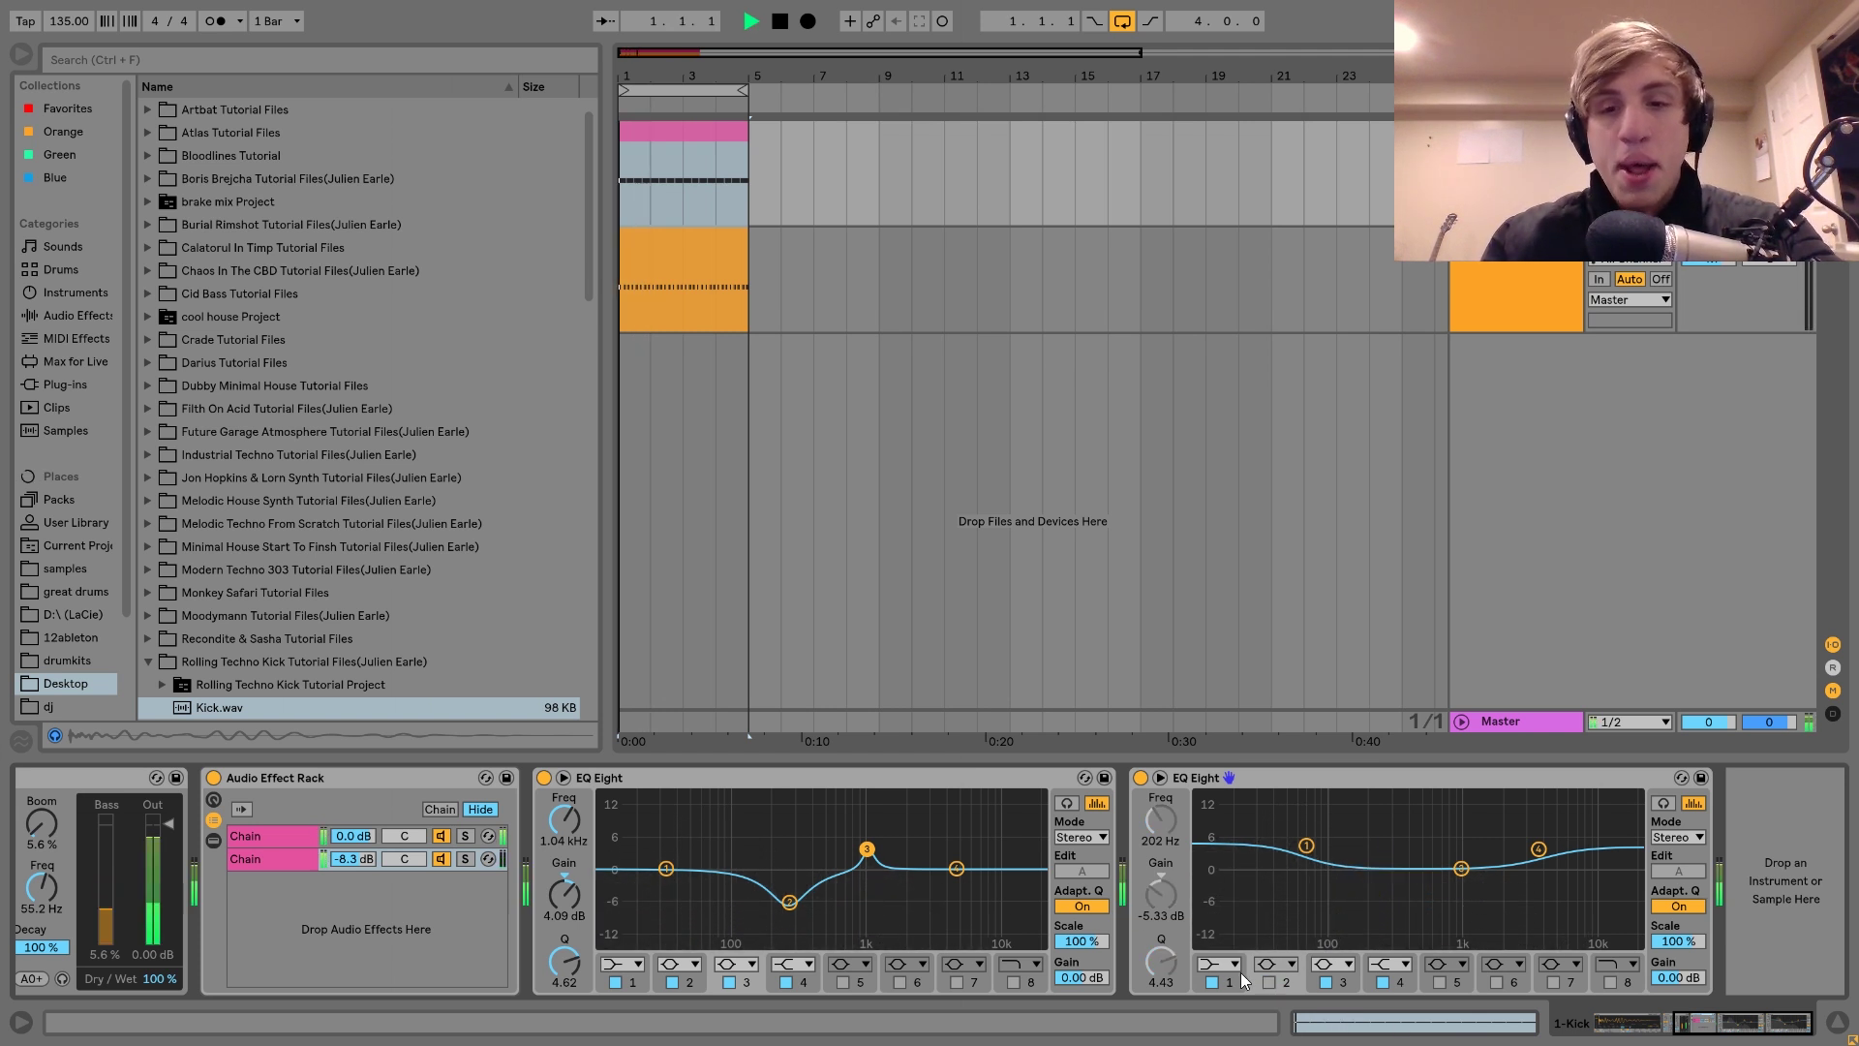
{"action": "key", "text": "space"}
{"action": "left_click", "coordinate": [1268, 982]}
{"action": "key", "text": "space"}
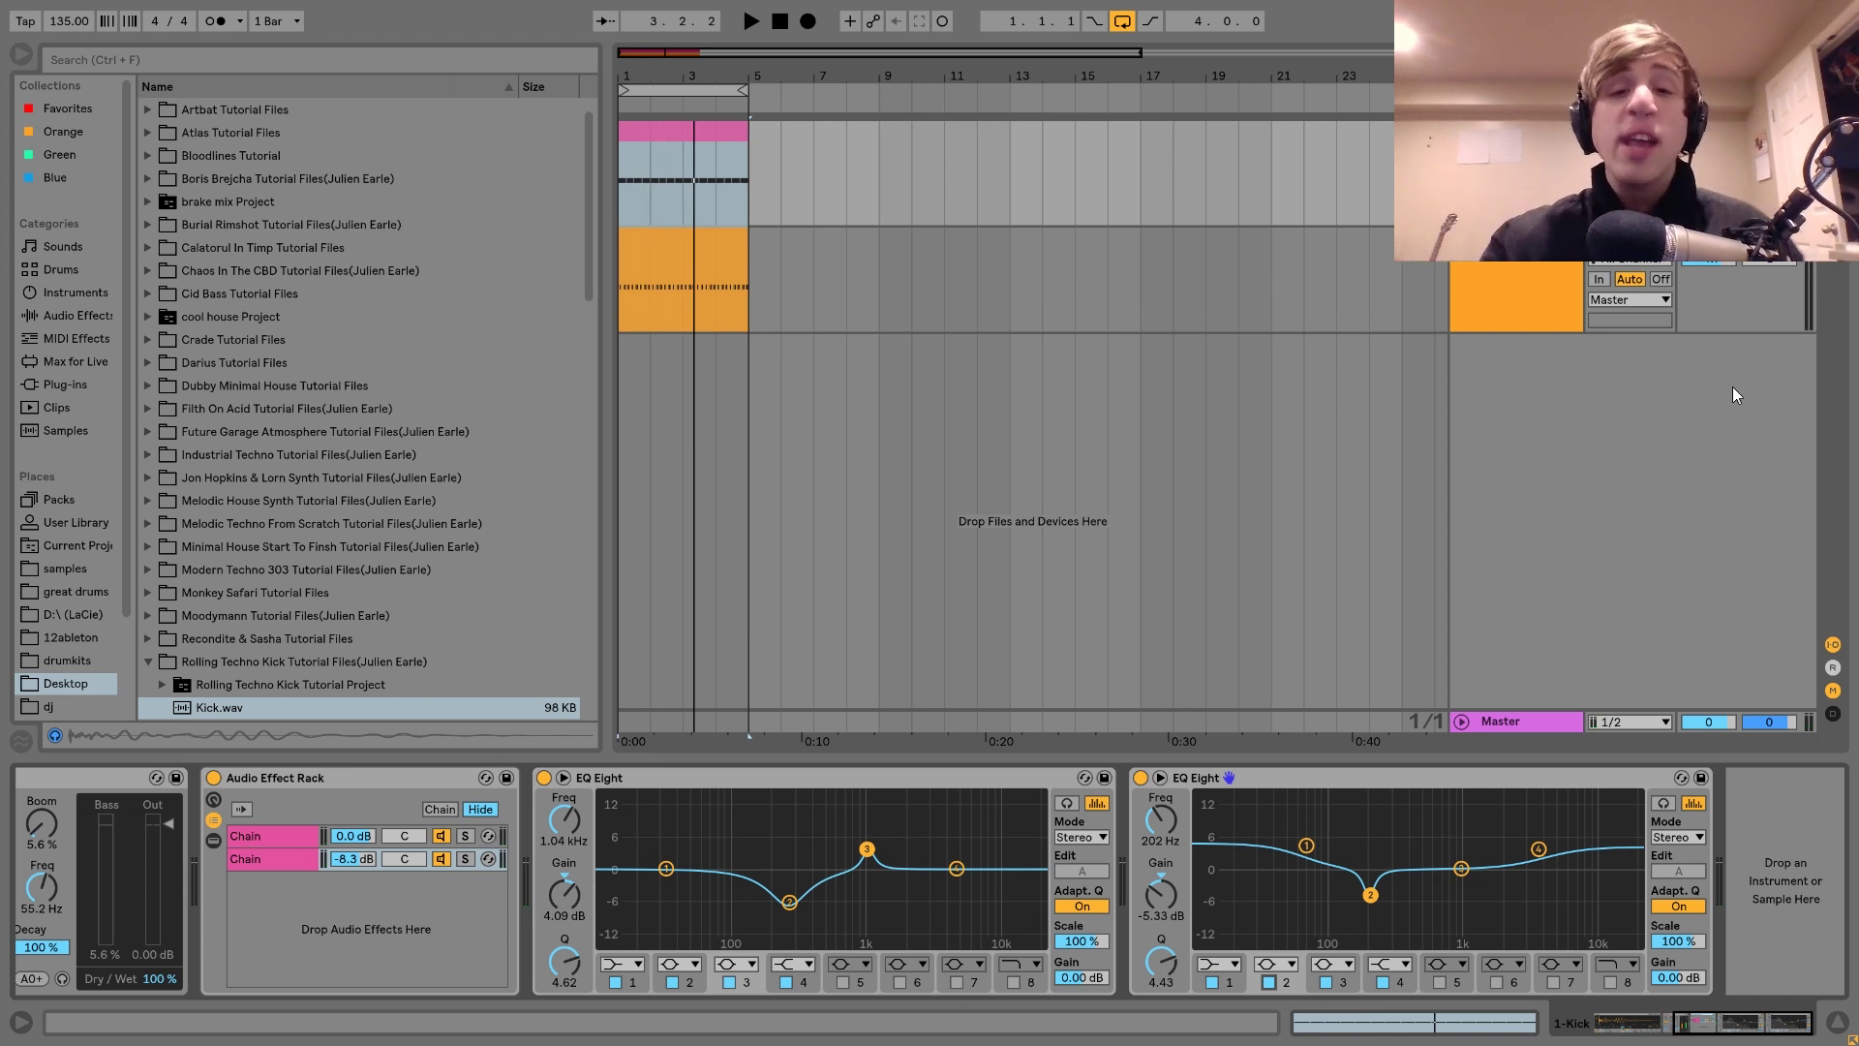
Step: Show the devices of the rack's -8.3 dB chain and bypass its Simple Delay
{"action": "scroll", "coordinate": [1281, 795], "scroll_direction": "up", "scroll_amount": 5}
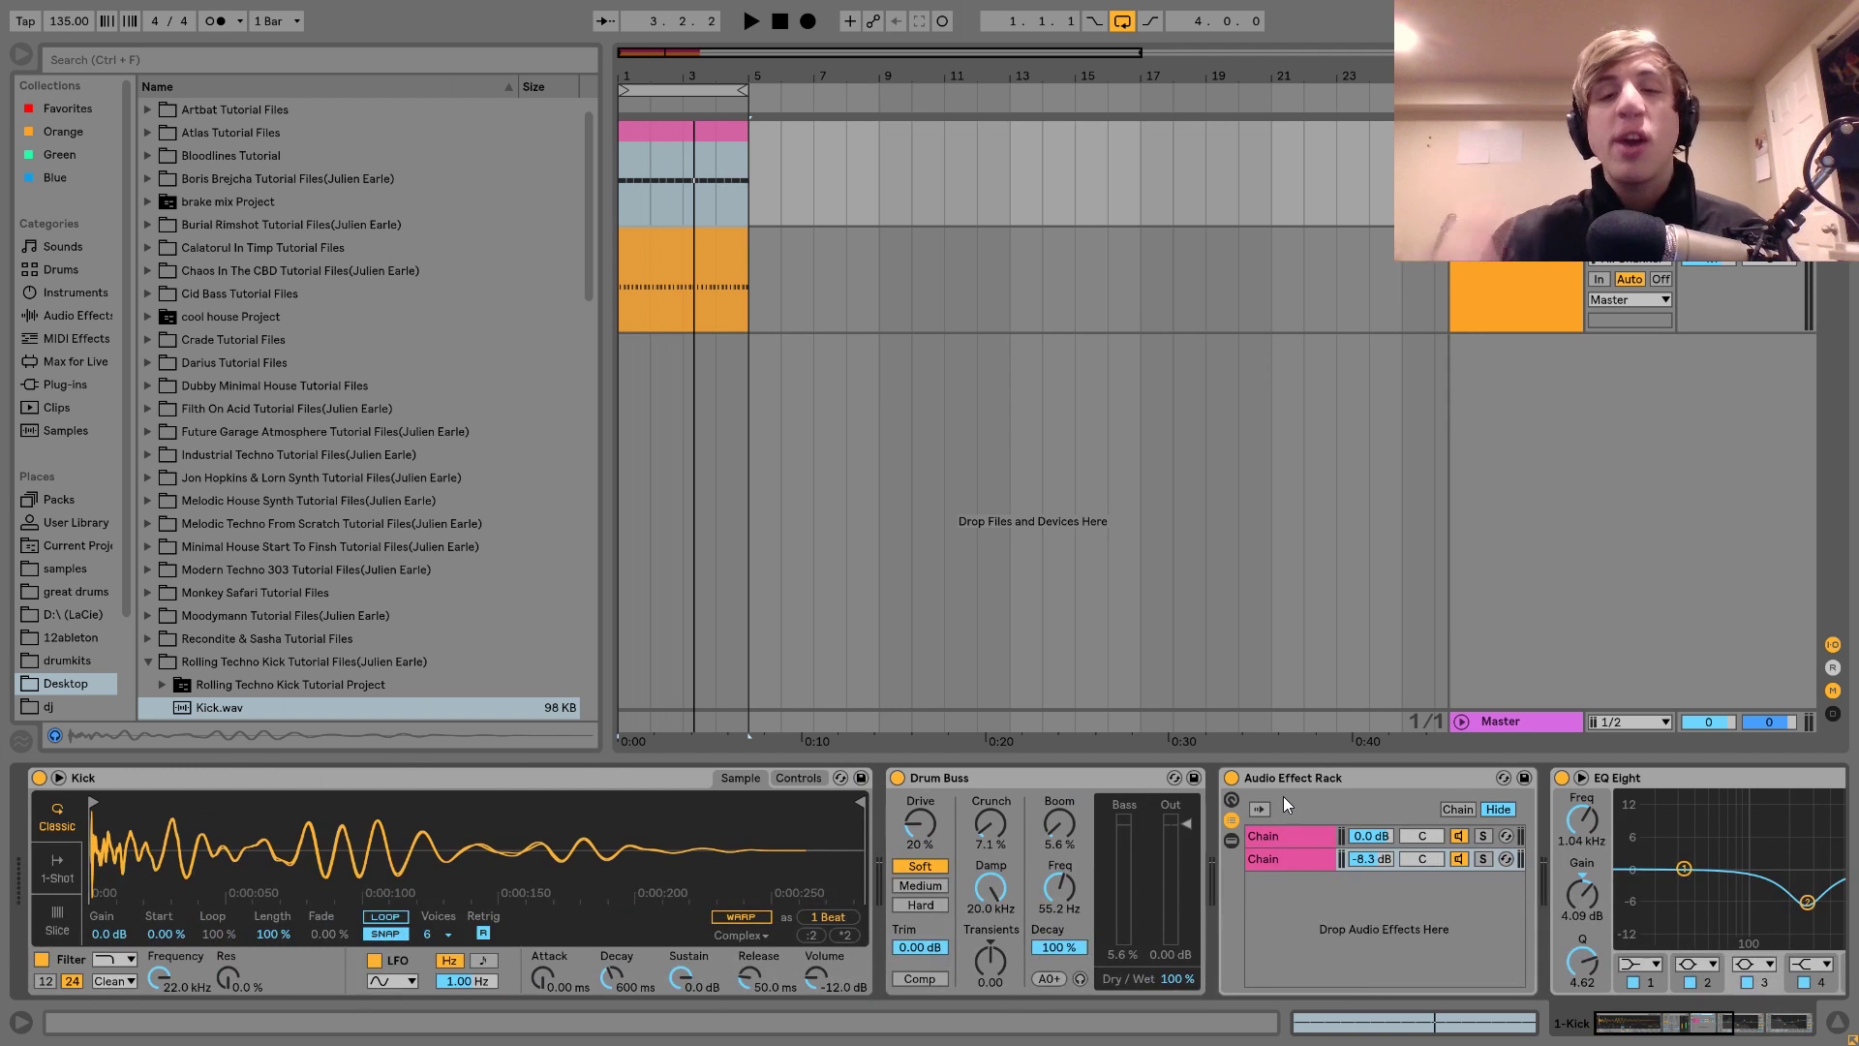
{"action": "left_click", "coordinate": [1271, 861]}
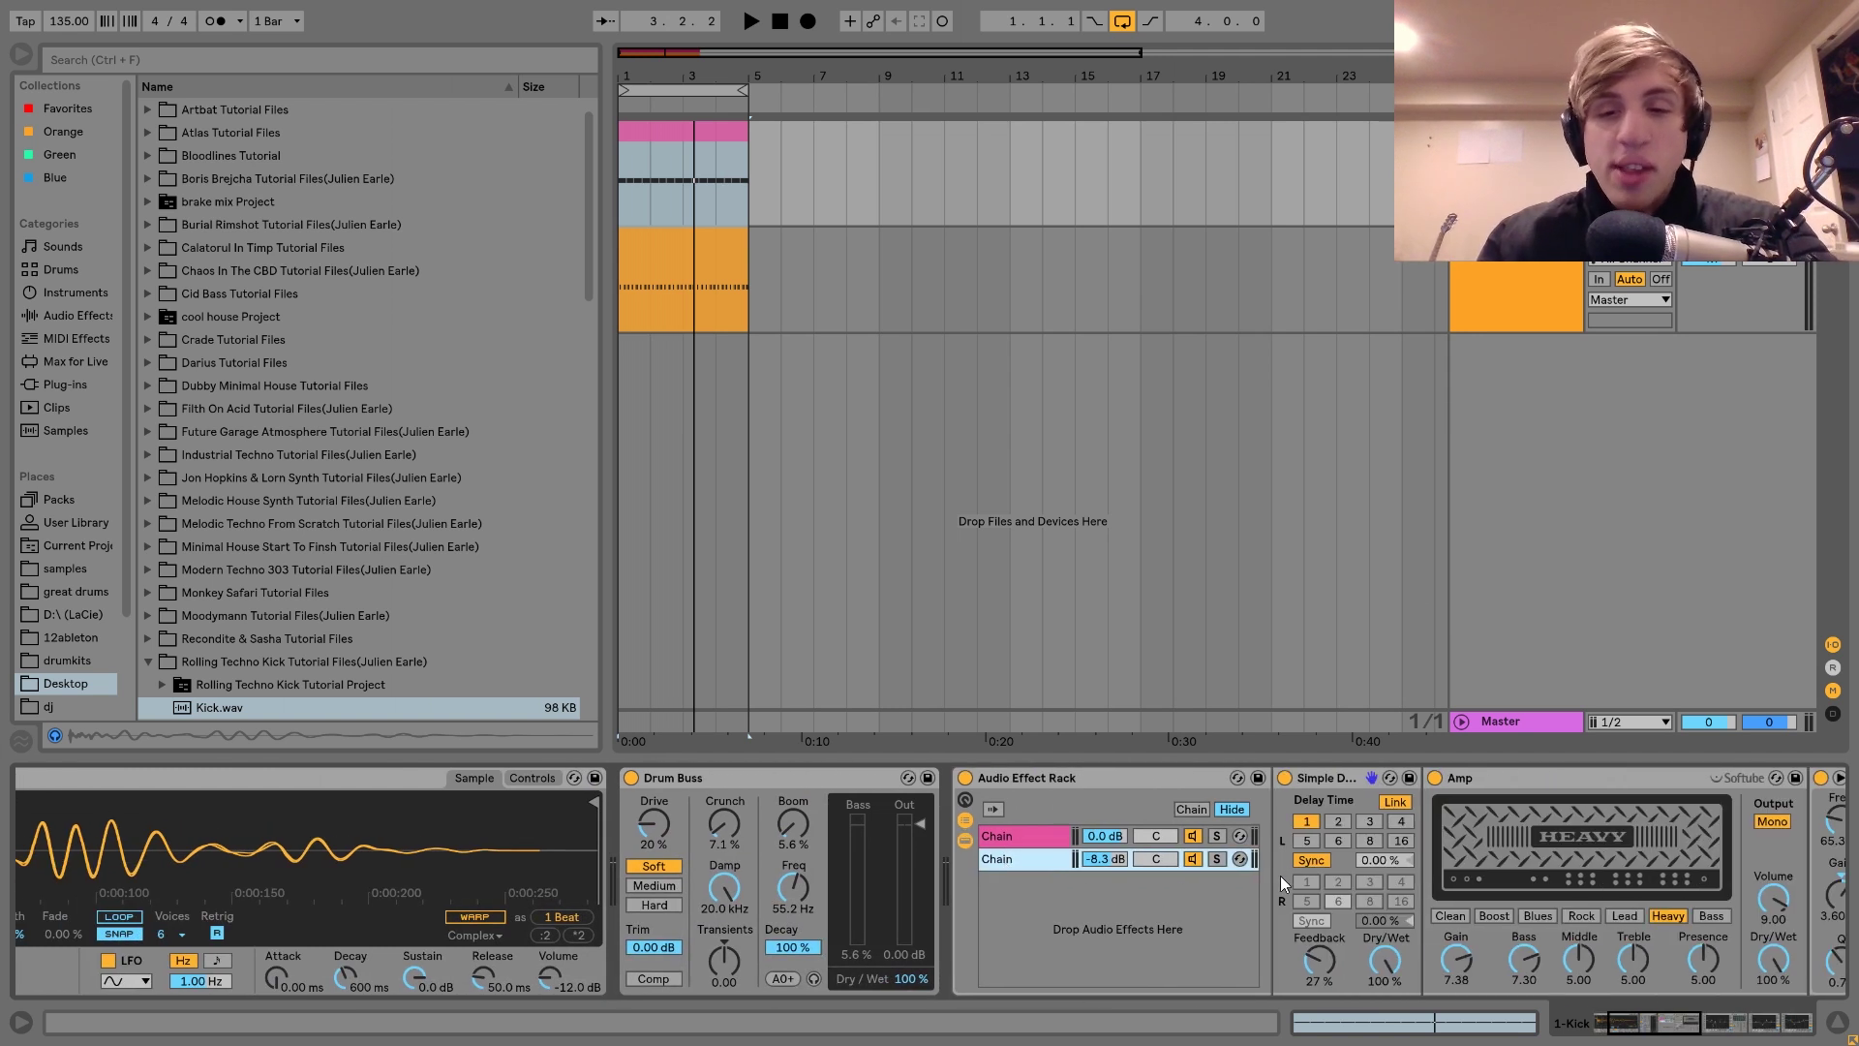
{"action": "scroll", "coordinate": [1327, 811], "scroll_direction": "down", "scroll_amount": 3}
{"action": "scroll", "coordinate": [1367, 897], "scroll_direction": "down", "scroll_amount": 3}
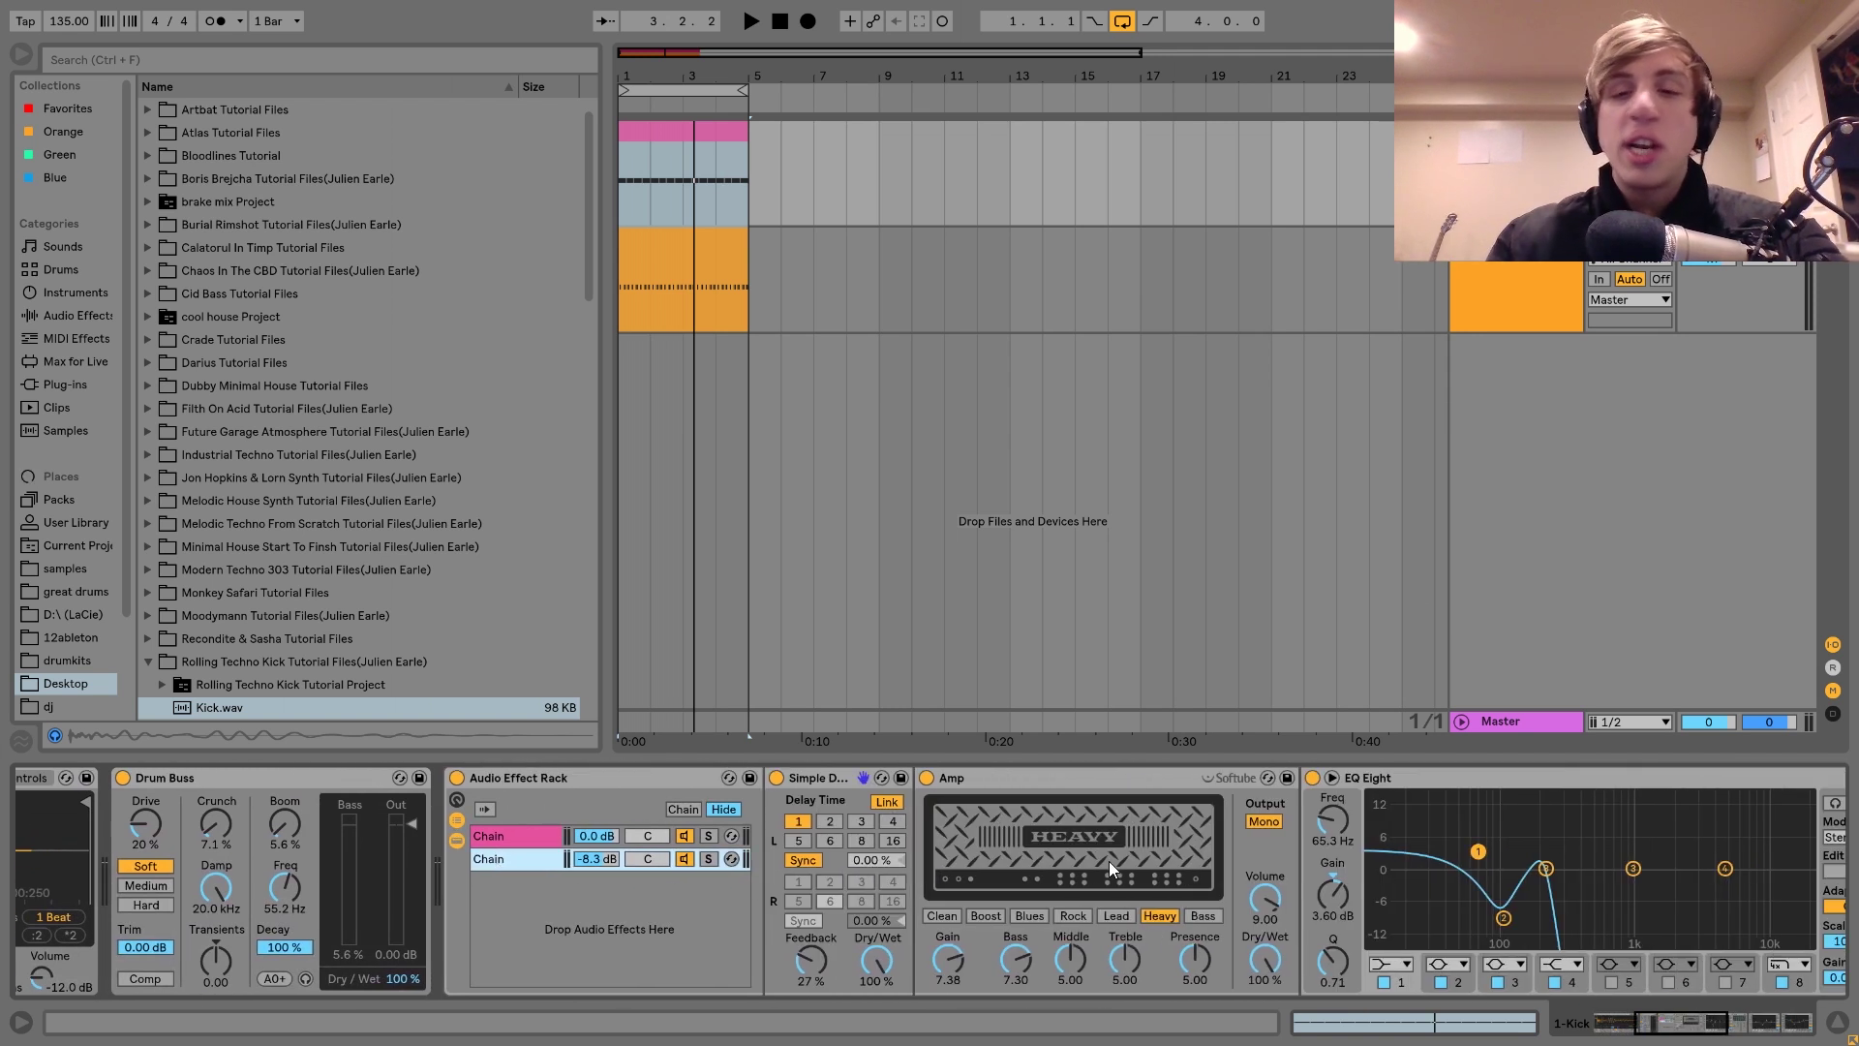
{"action": "left_click", "coordinate": [775, 778]}
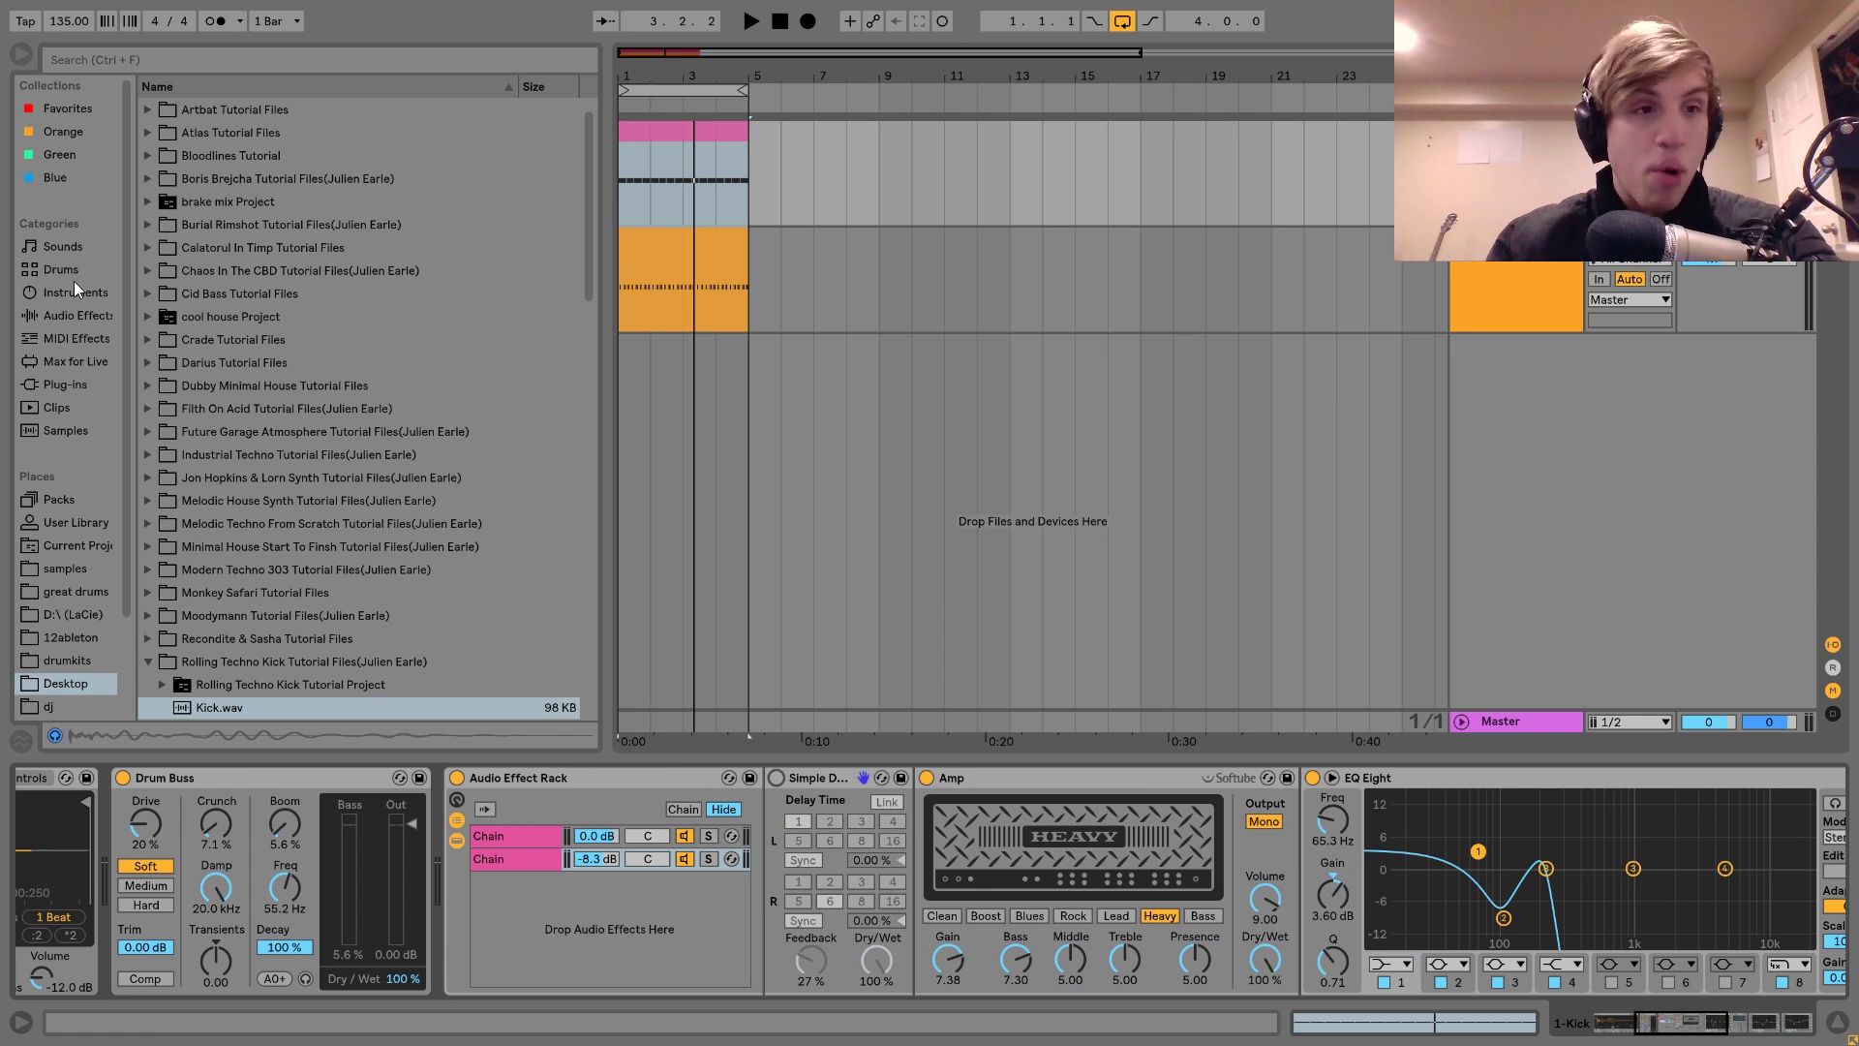
Step: Try out a Reverb at 100% Dry/Wet between the bypassed Simple Delay and the Amp during playback, and delete it again
{"action": "left_click", "coordinate": [73, 313]}
{"action": "scroll", "coordinate": [287, 531], "scroll_direction": "down", "scroll_amount": 5}
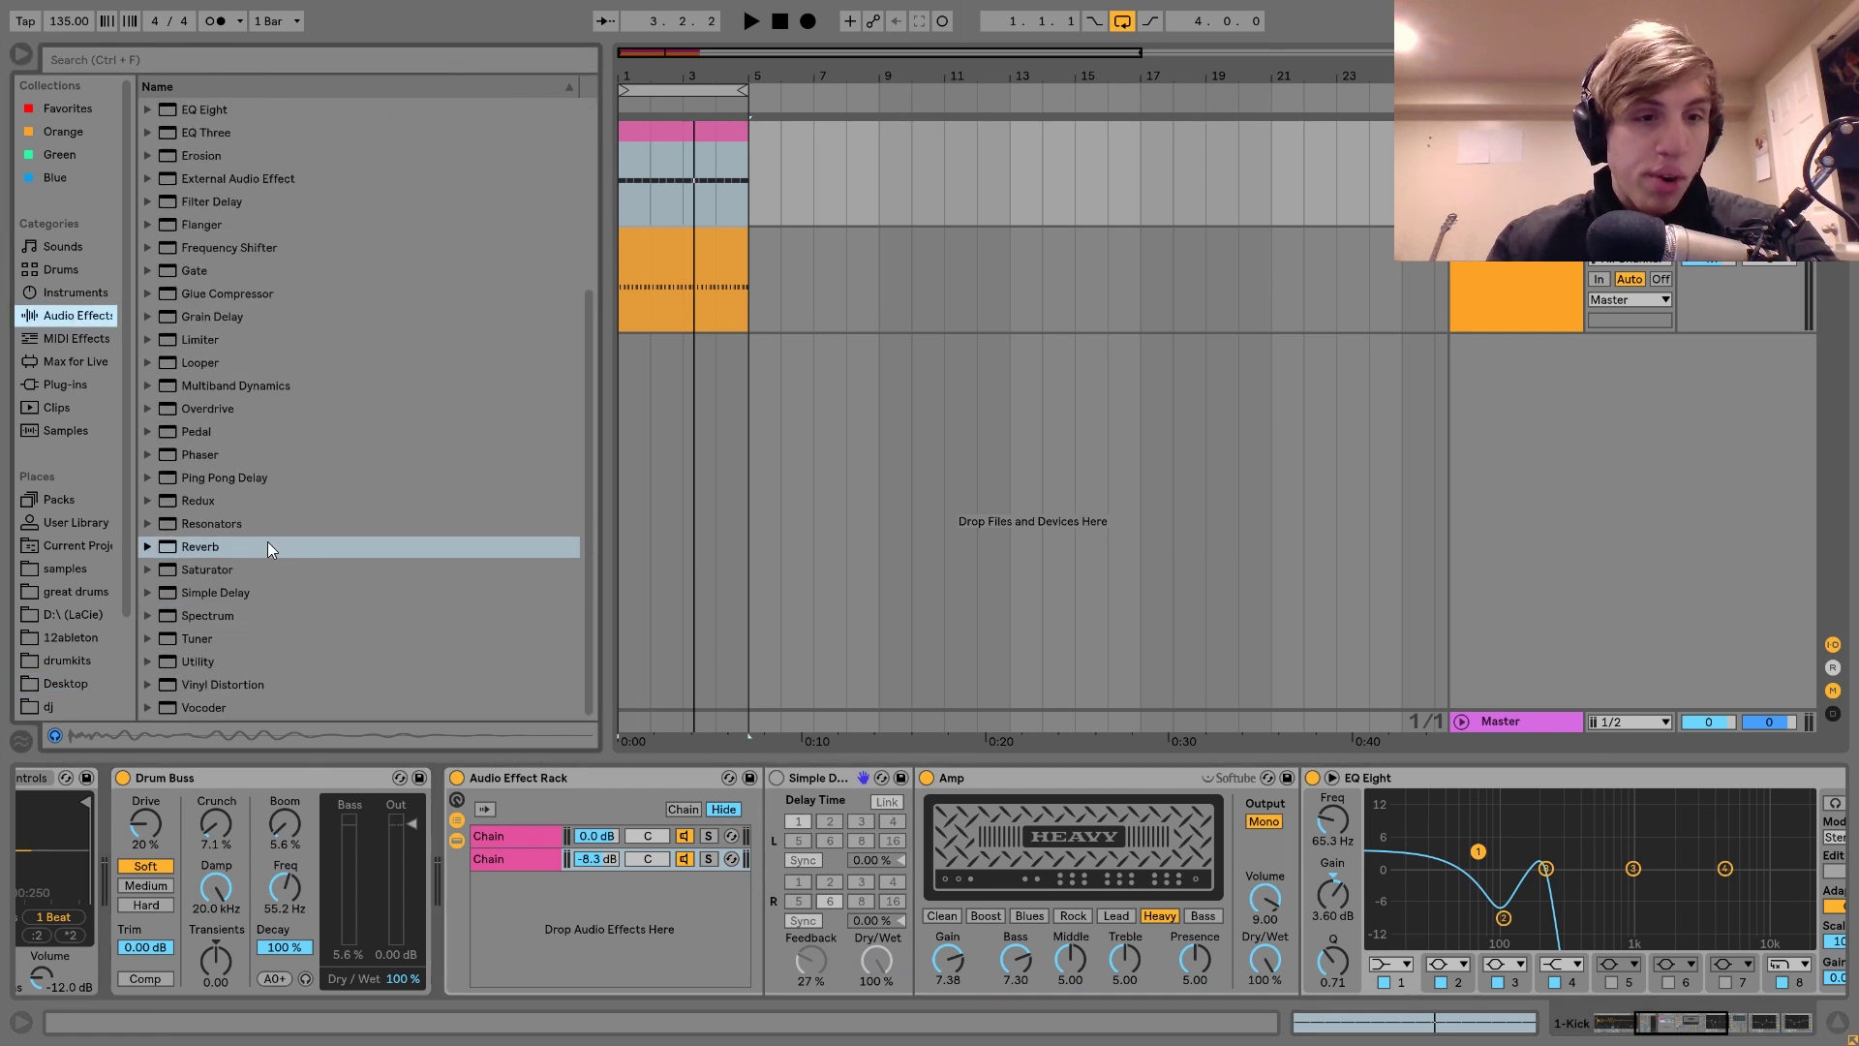
{"action": "left_click", "coordinate": [189, 548]}
{"action": "key", "text": "Return"}
{"action": "key", "text": "space"}
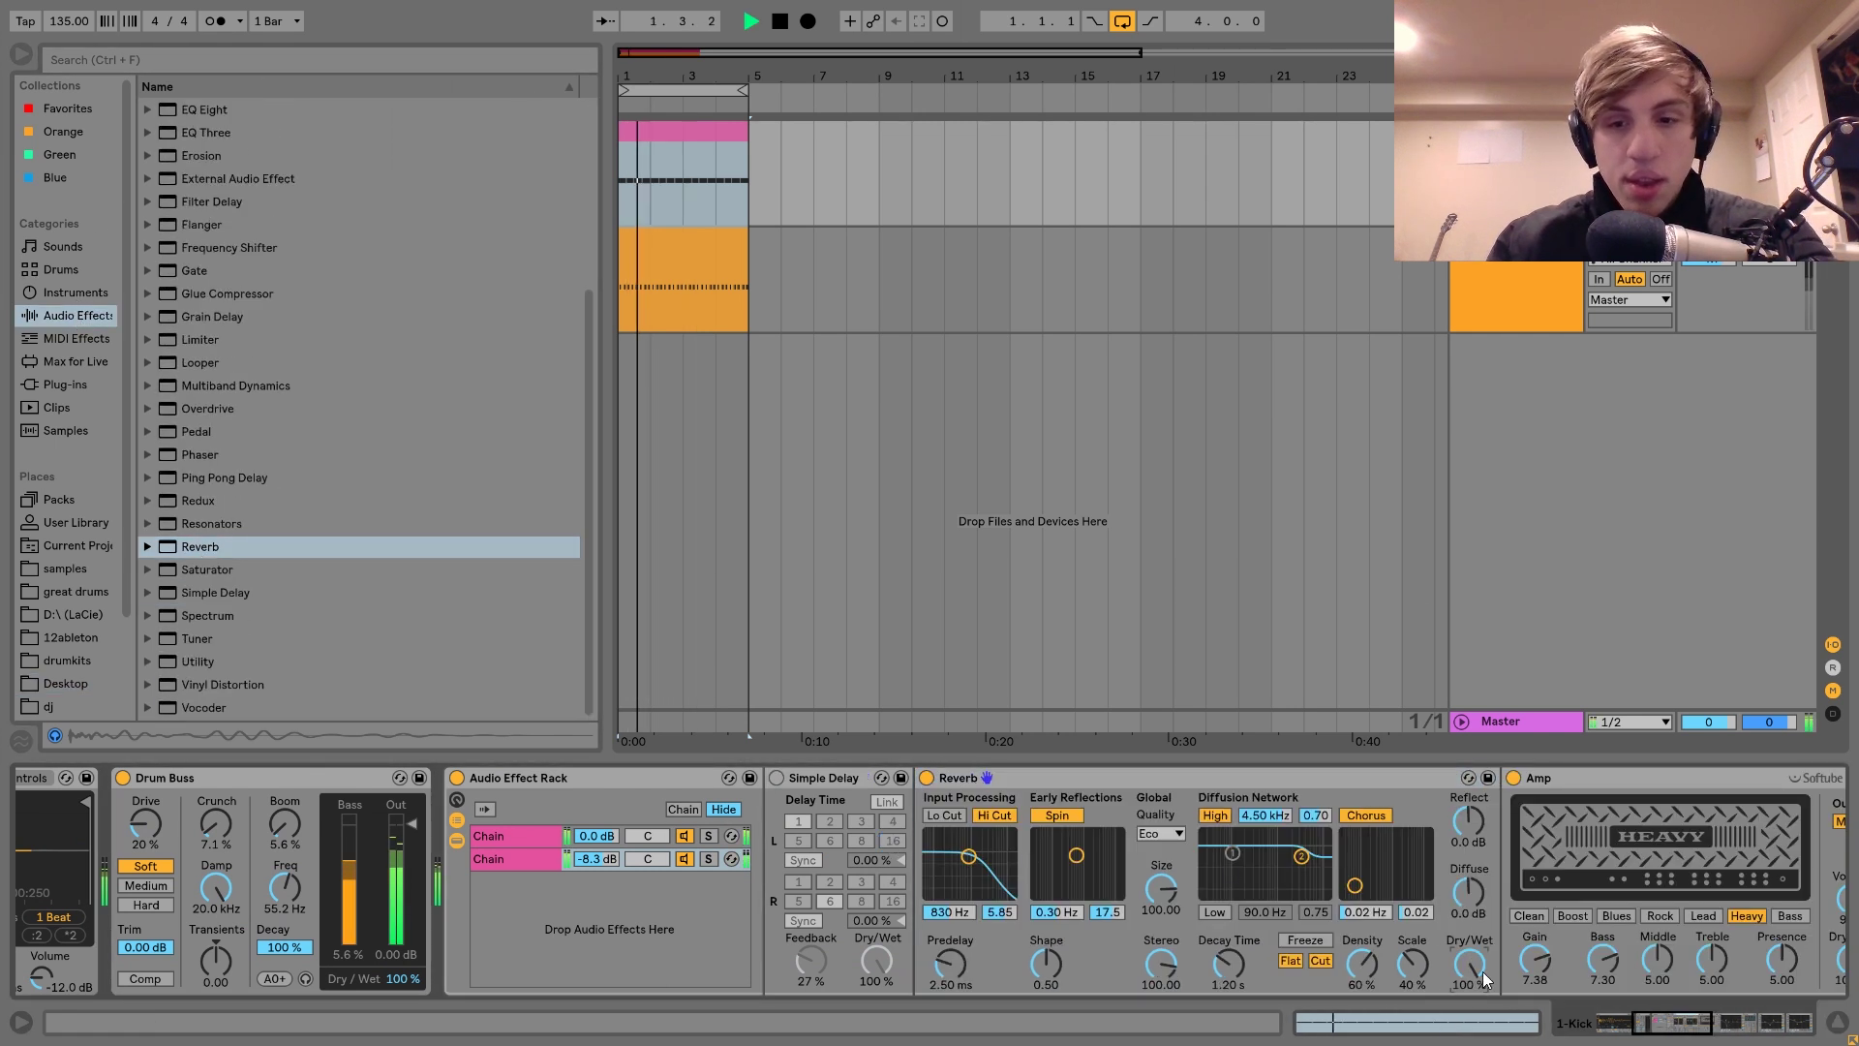
{"action": "scroll", "coordinate": [945, 968], "scroll_direction": "down", "scroll_amount": 10}
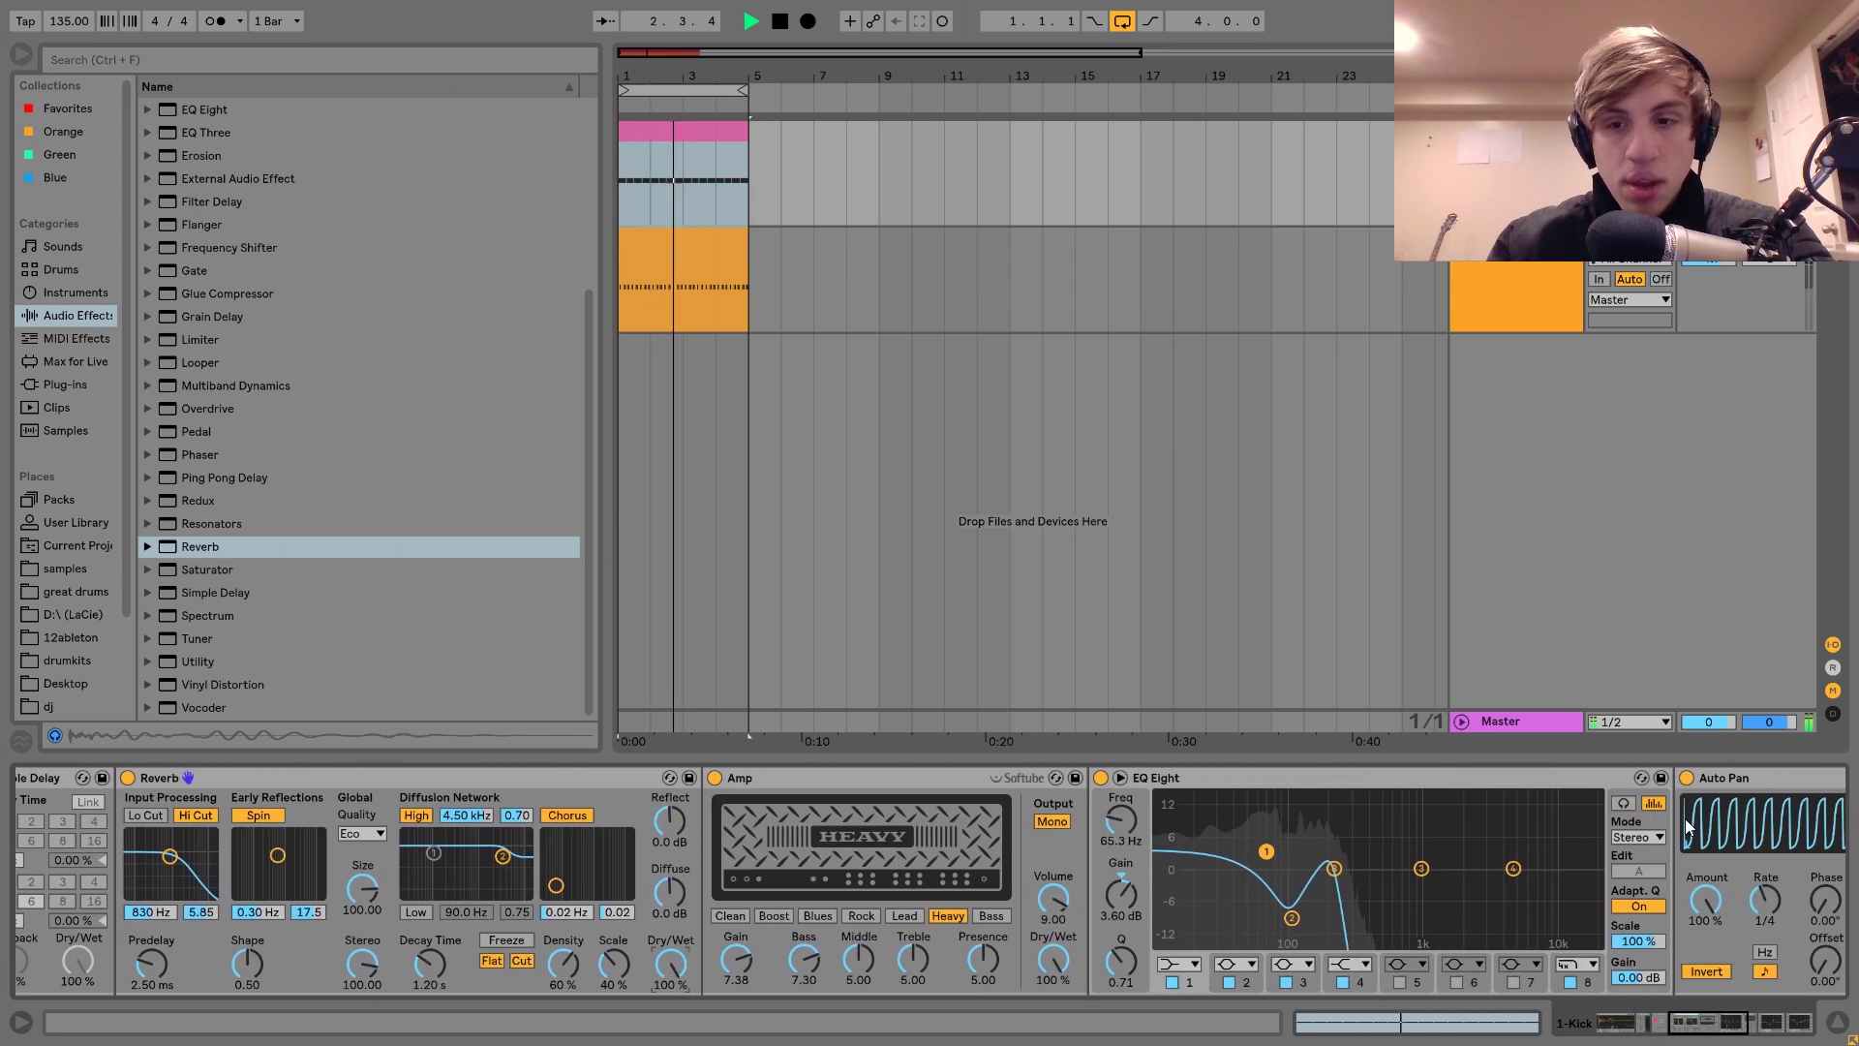
{"action": "key", "text": "space"}
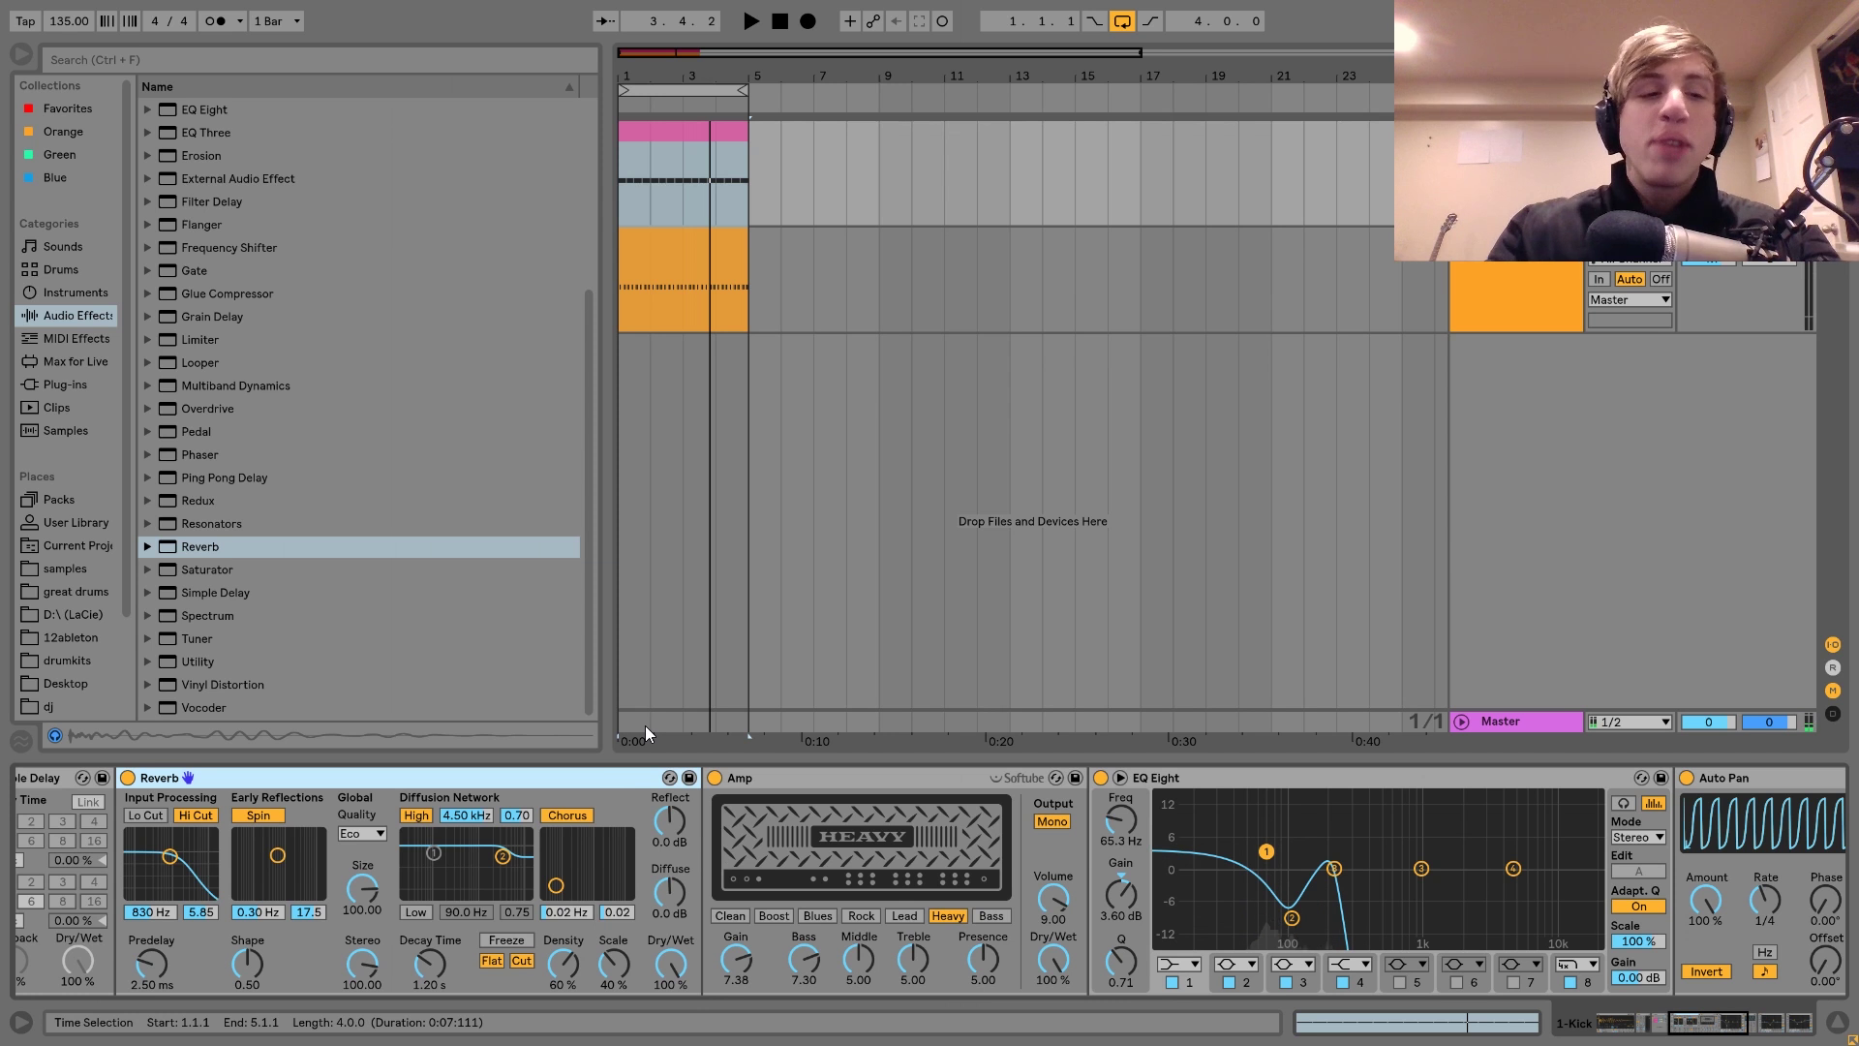
{"action": "key", "text": "Delete"}
Step: Re-enable the Simple Delay in the parallel chain and audition the kick with it during playback
{"action": "scroll", "coordinate": [578, 817], "scroll_direction": "left", "scroll_amount": 1}
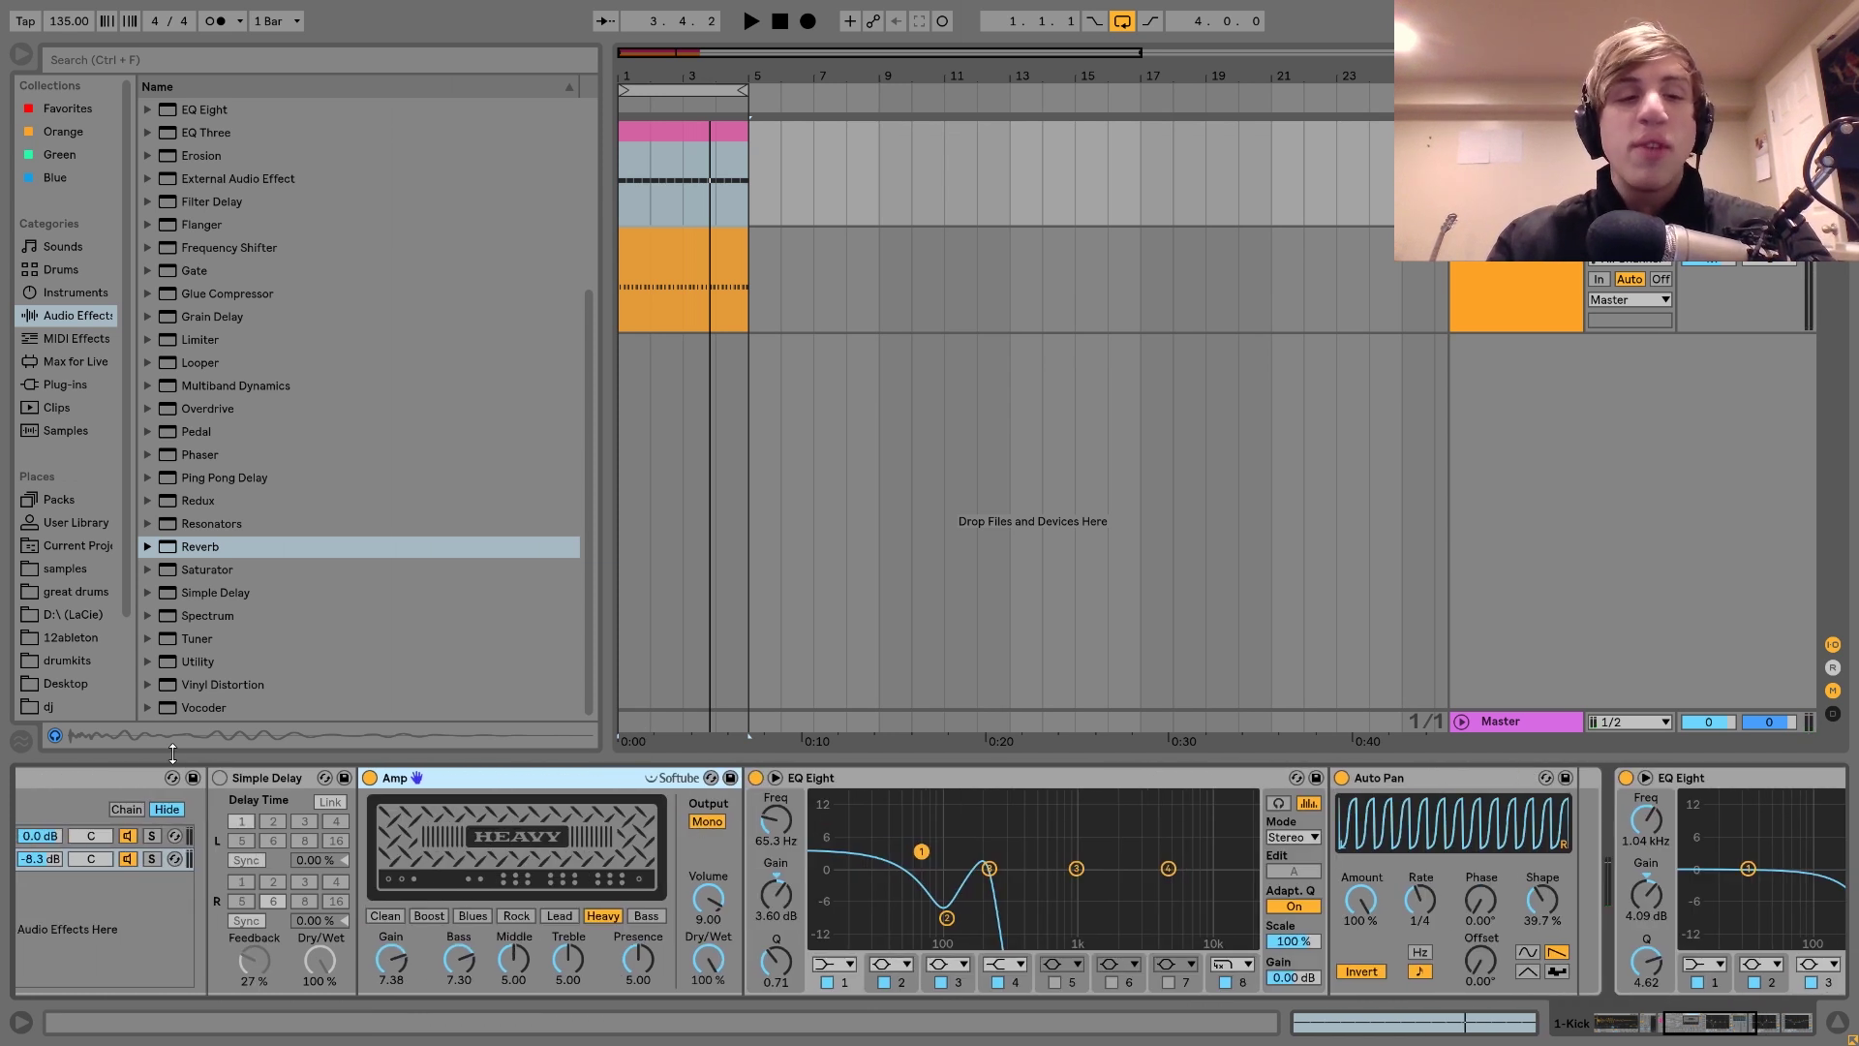
{"action": "key", "text": "space"}
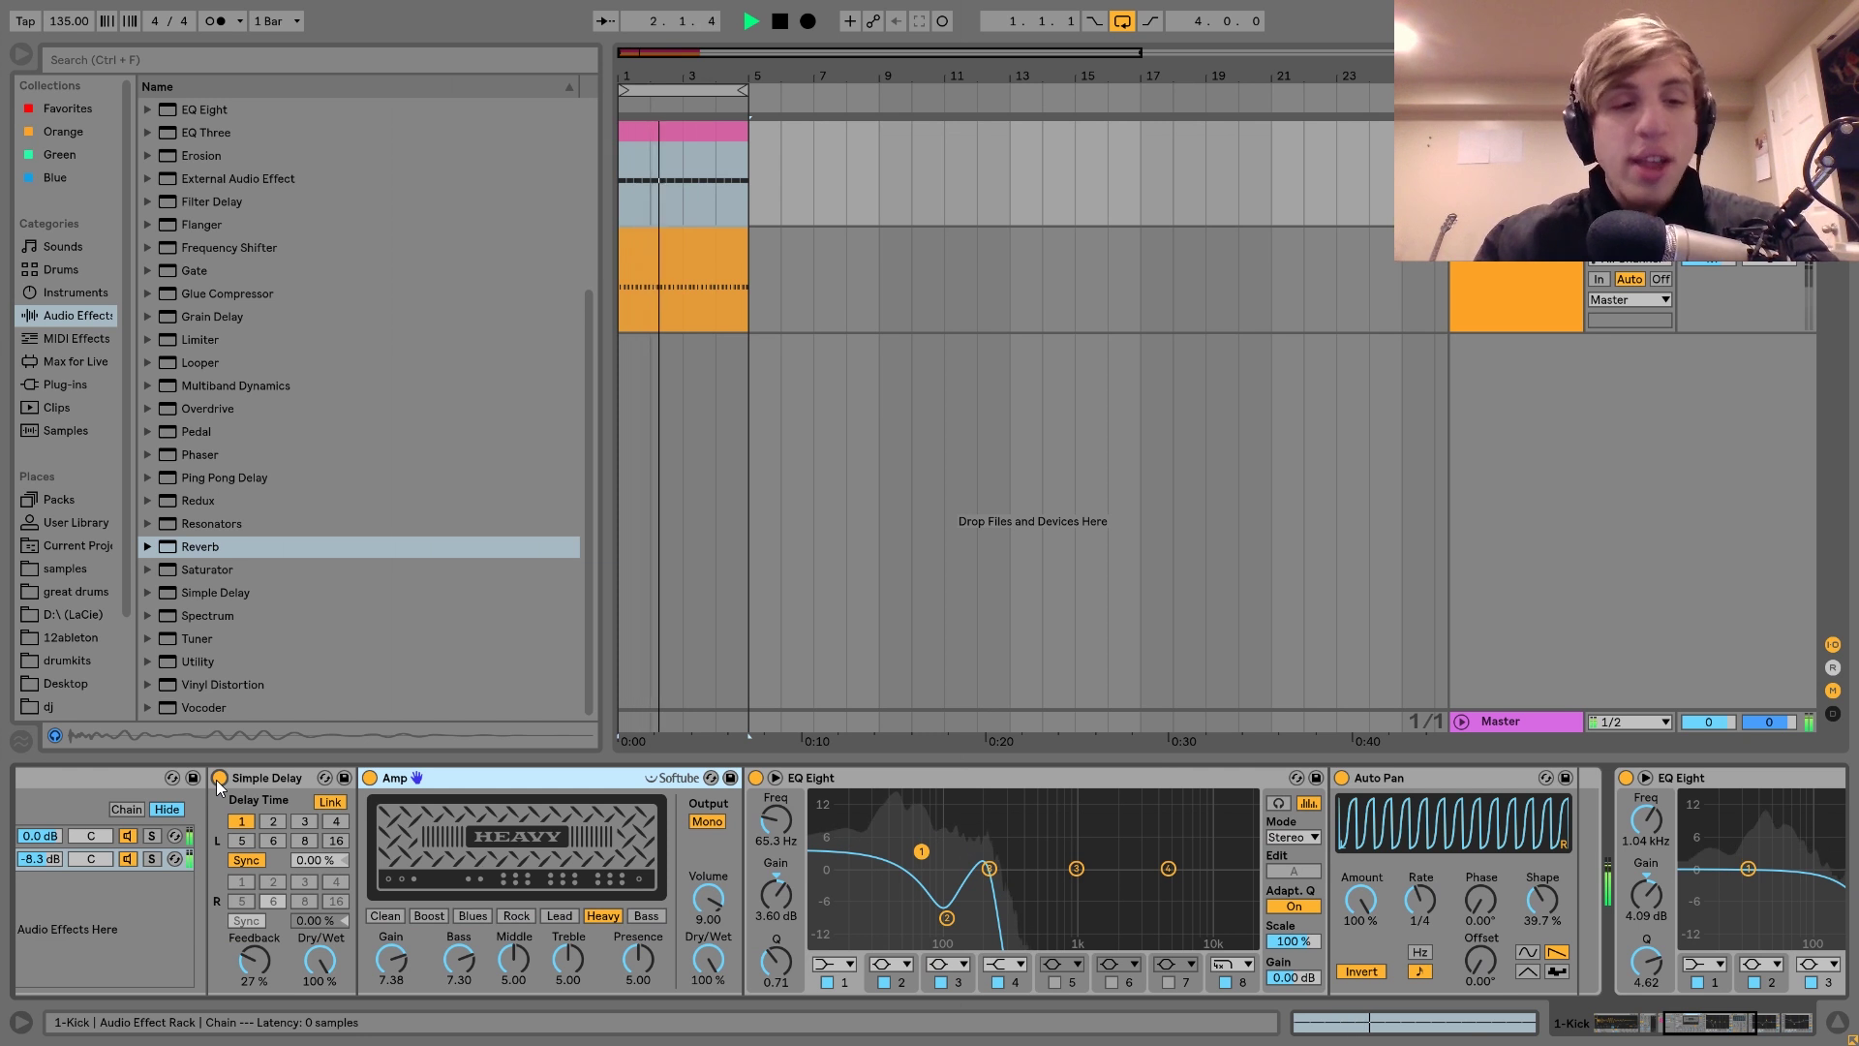
{"action": "key", "text": "space"}
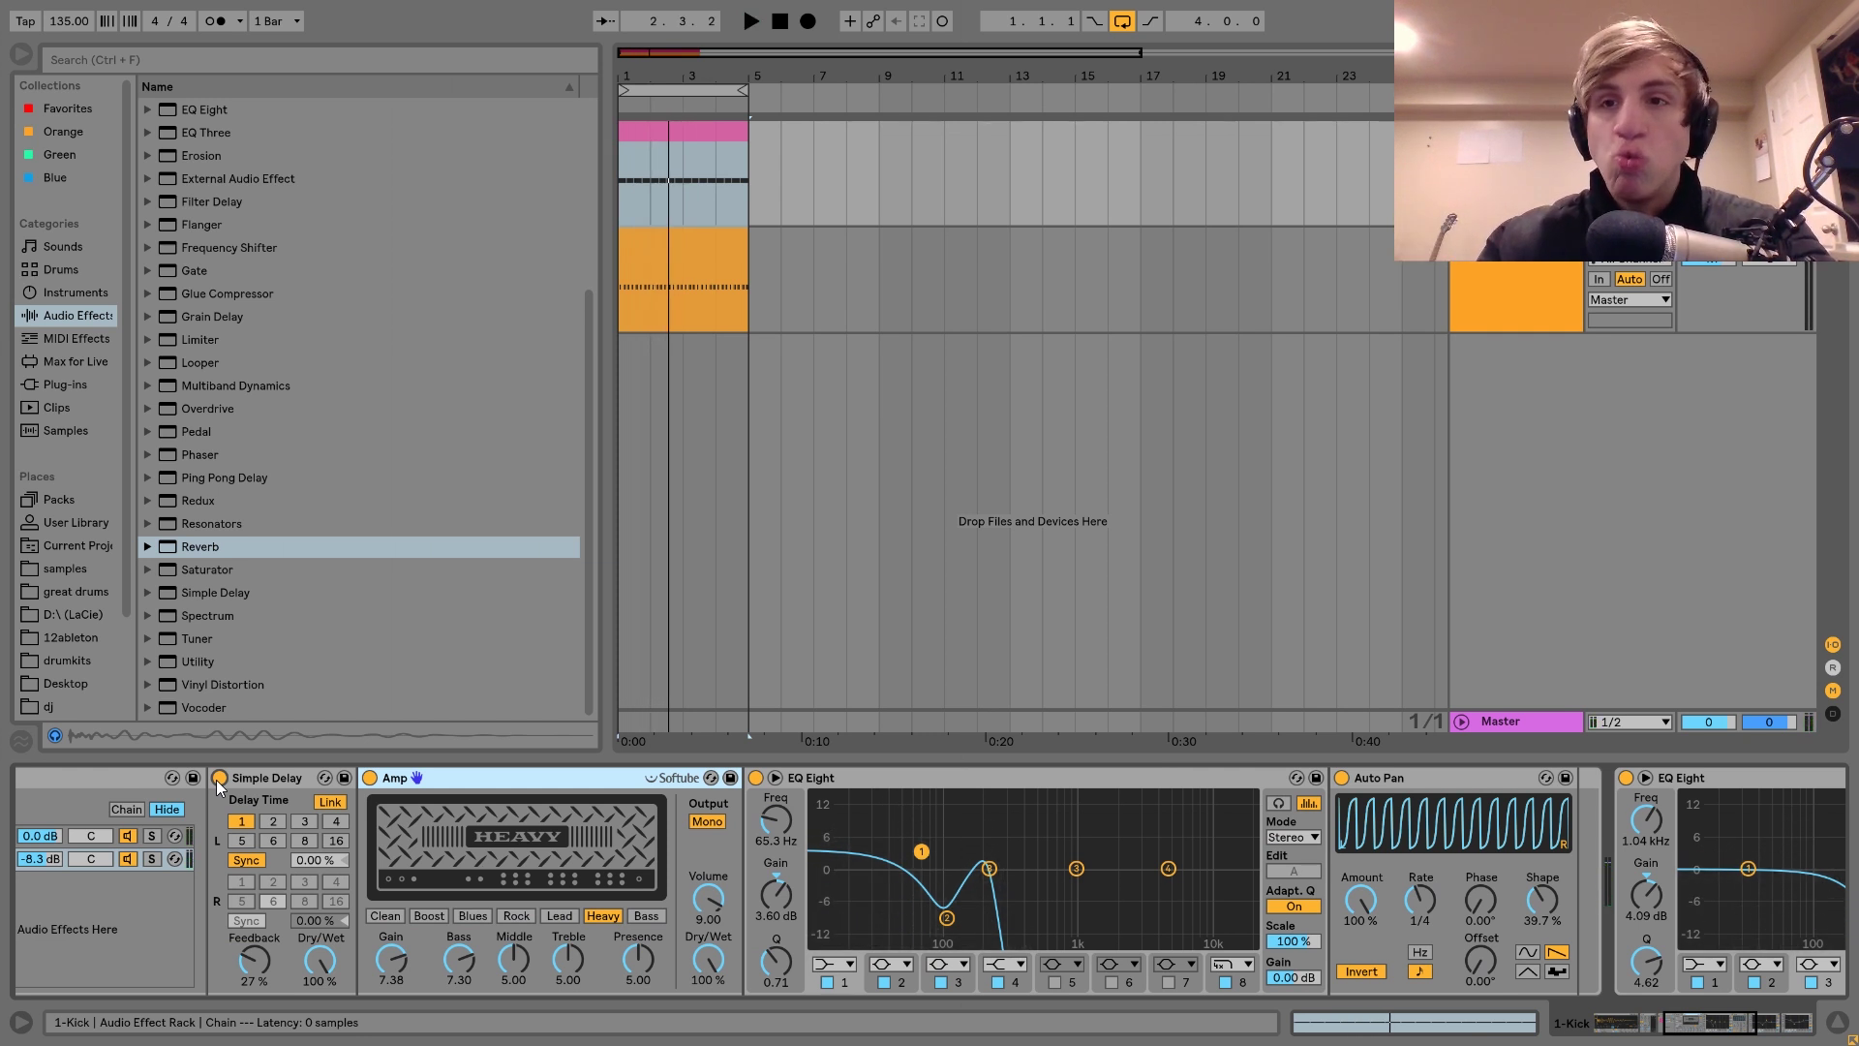
{"action": "key", "text": "space"}
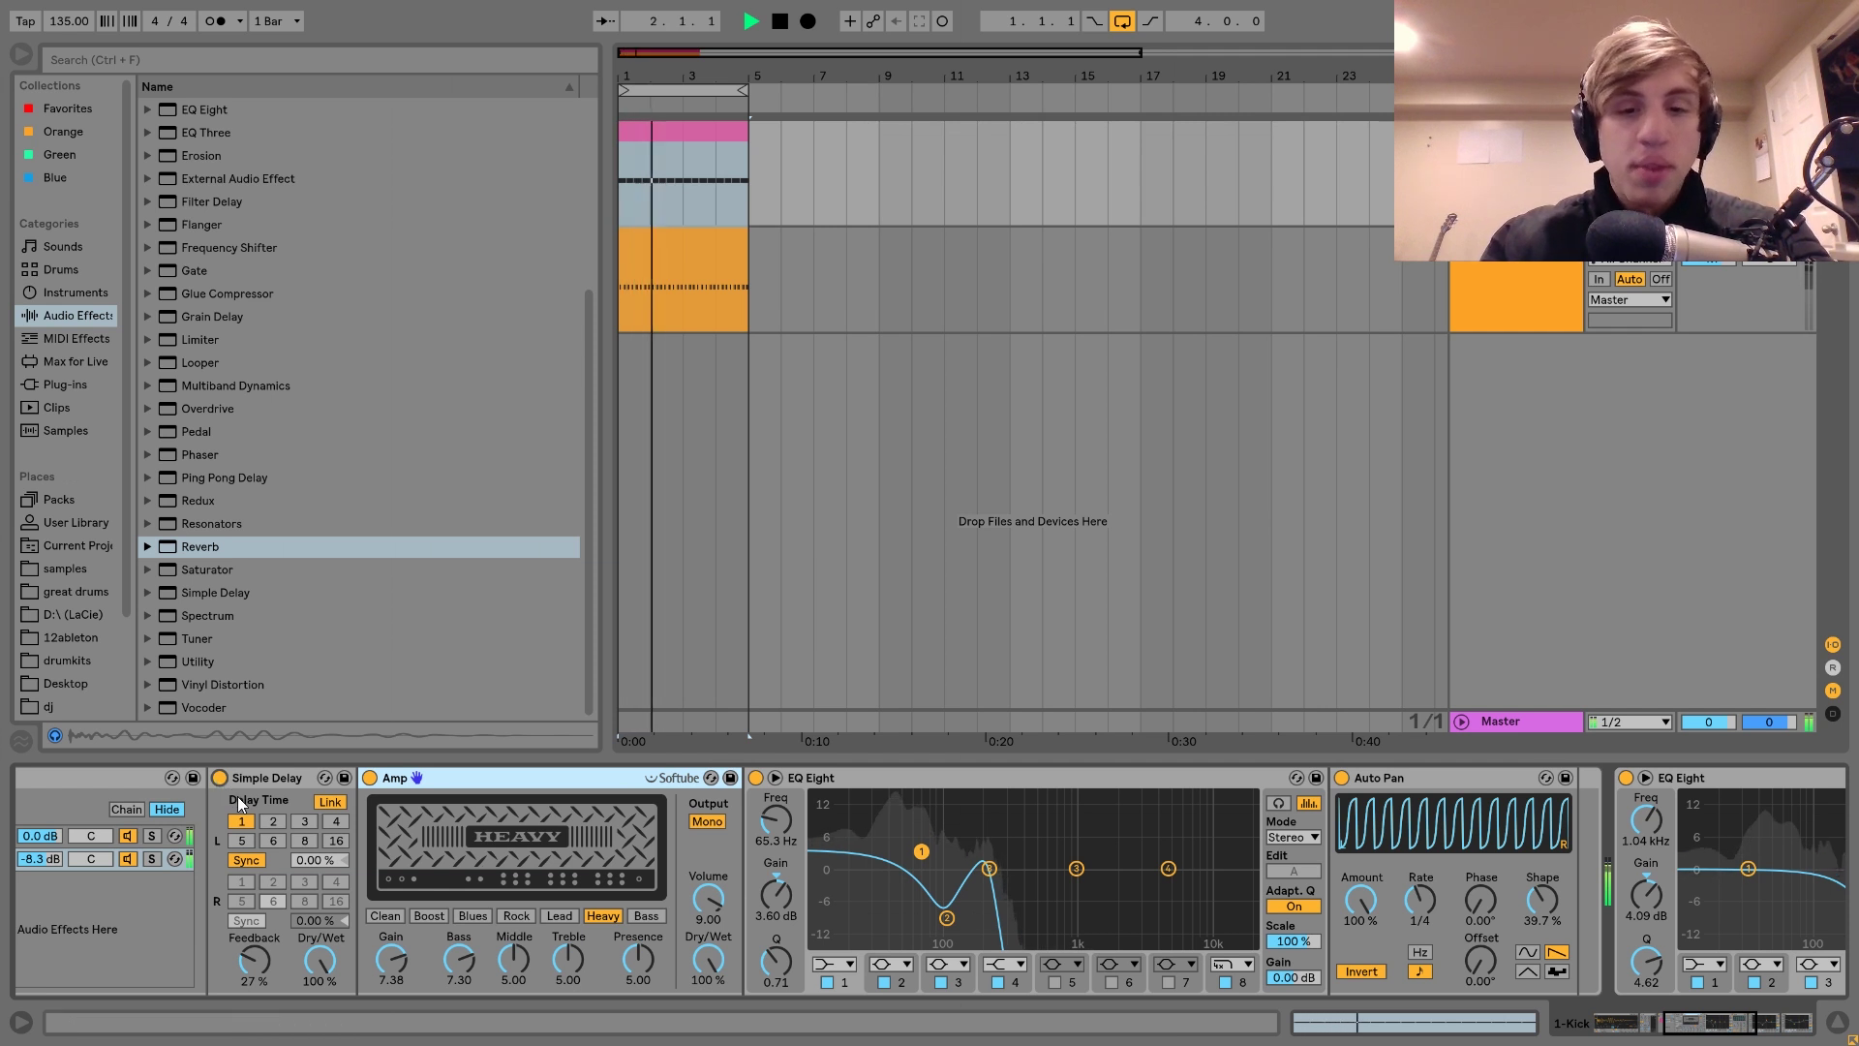
{"action": "scroll", "coordinate": [238, 801], "scroll_direction": "up", "scroll_amount": 10}
{"action": "key", "text": "space"}
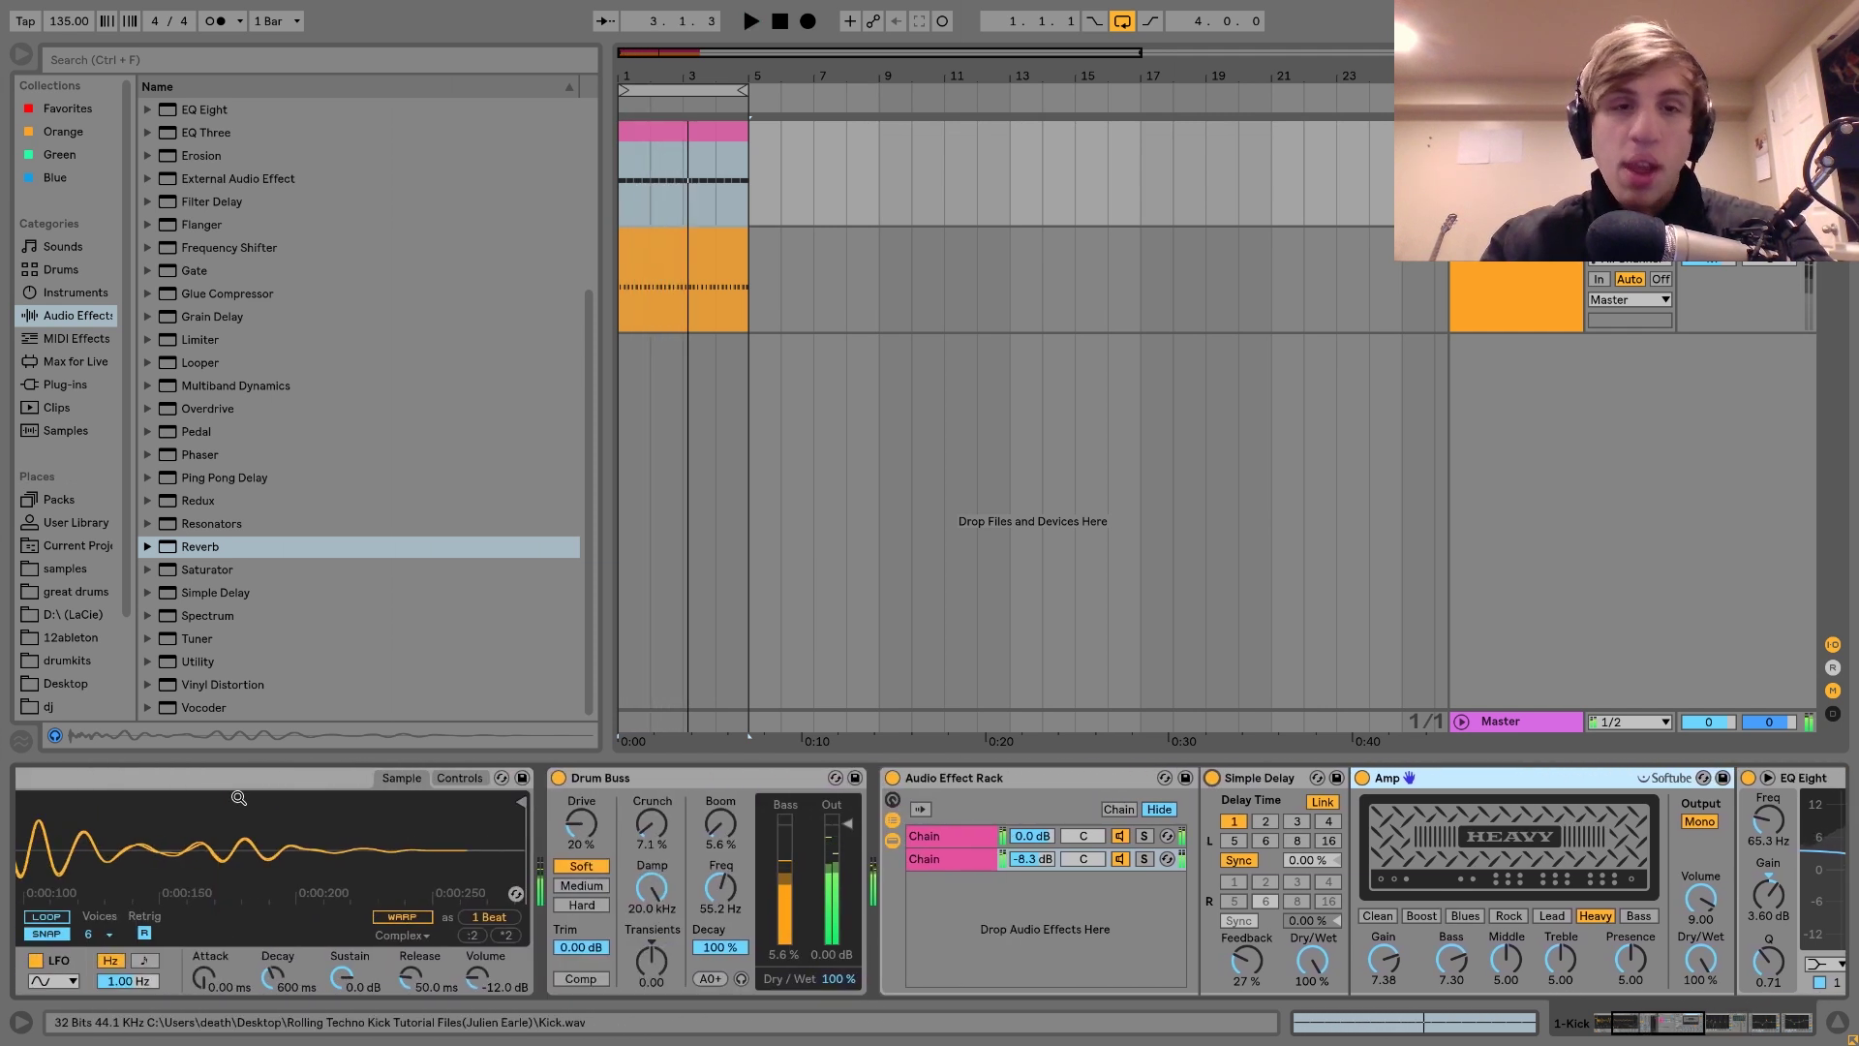
Step: Select the orange Operator track and audition the loop in several short playbacks
{"action": "scroll", "coordinate": [236, 796], "scroll_direction": "up", "scroll_amount": 1}
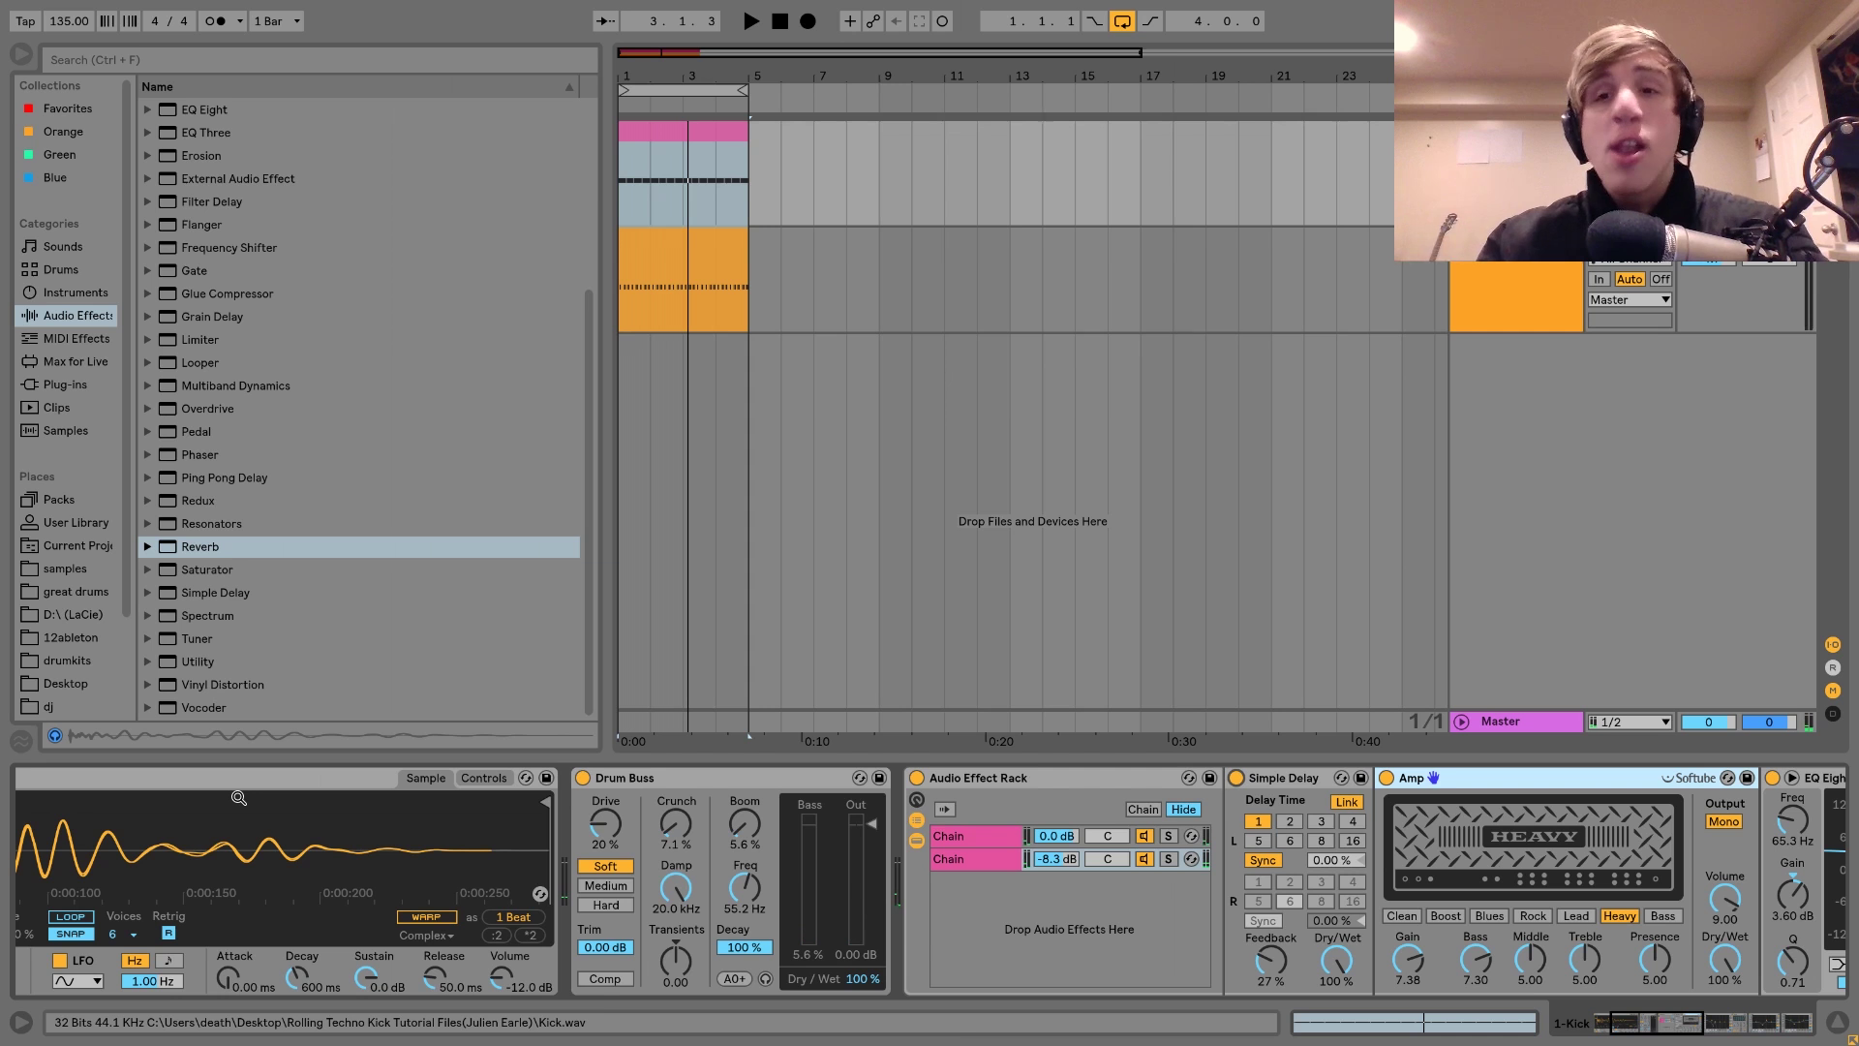
{"action": "left_click", "coordinate": [1534, 277]}
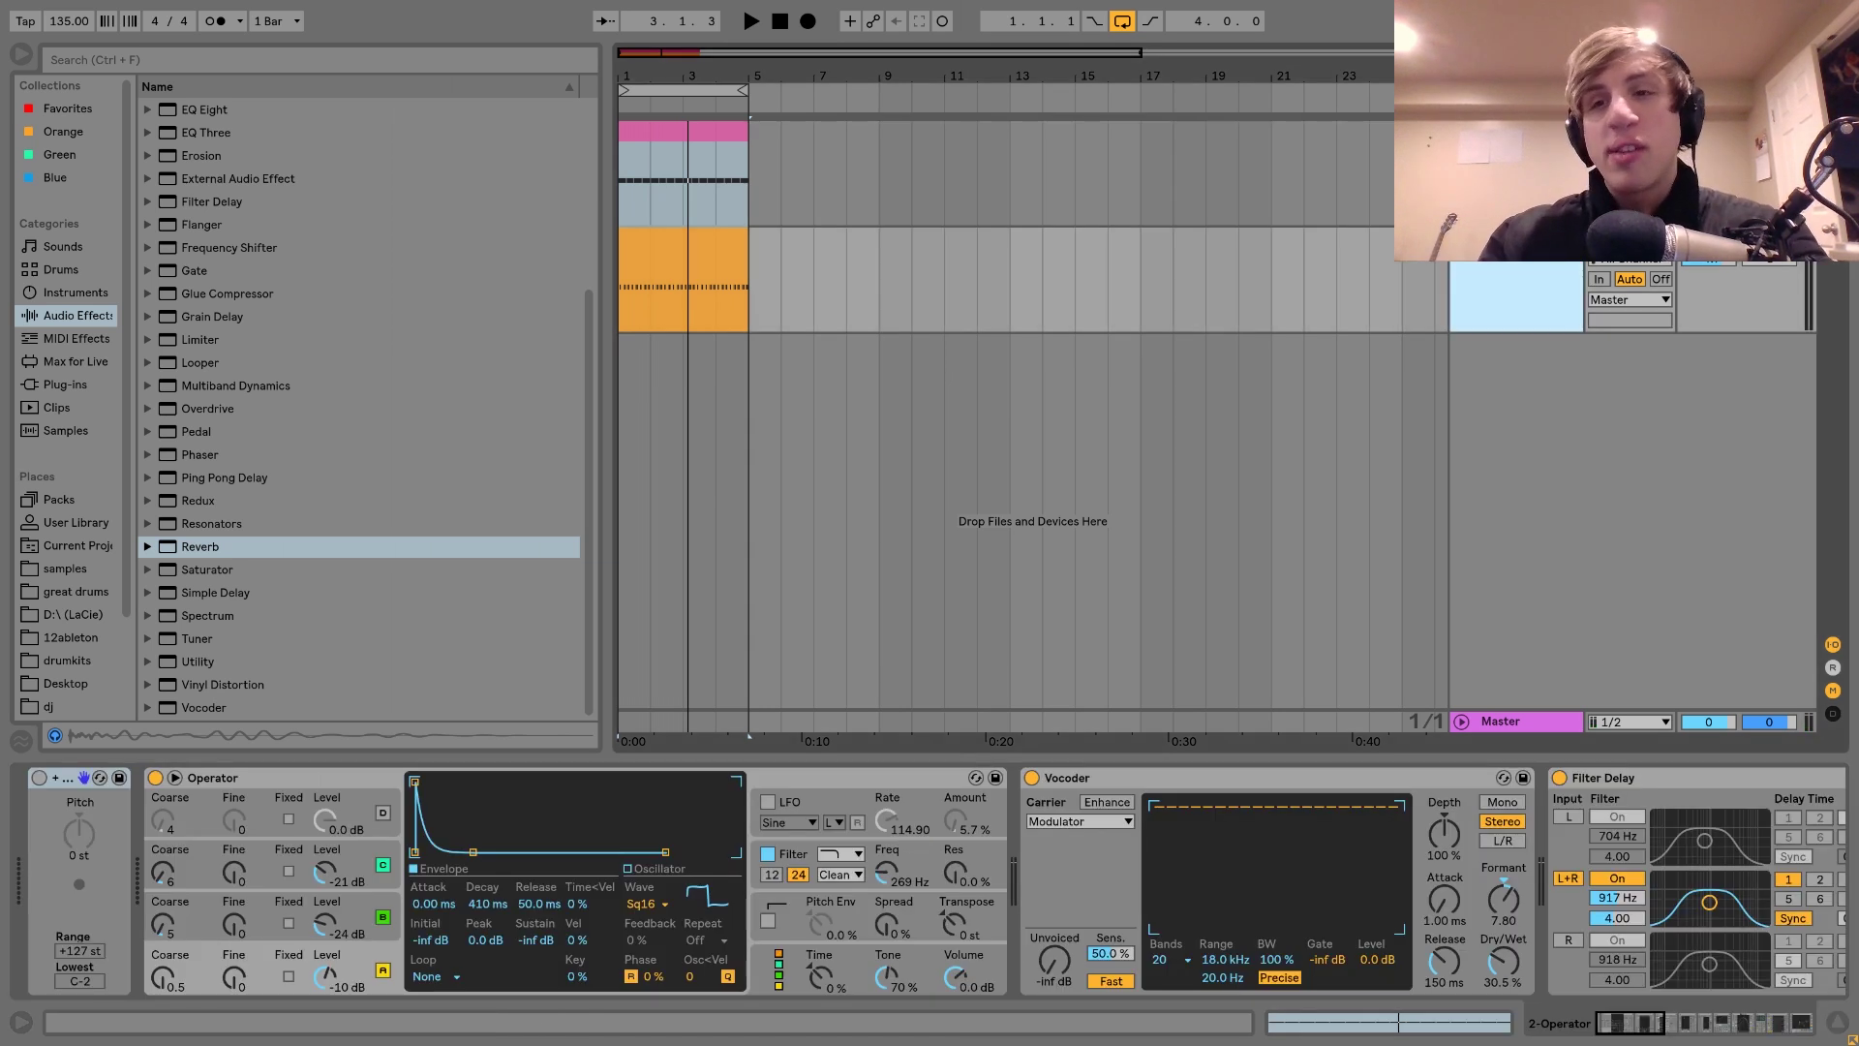
{"action": "key", "text": "space"}
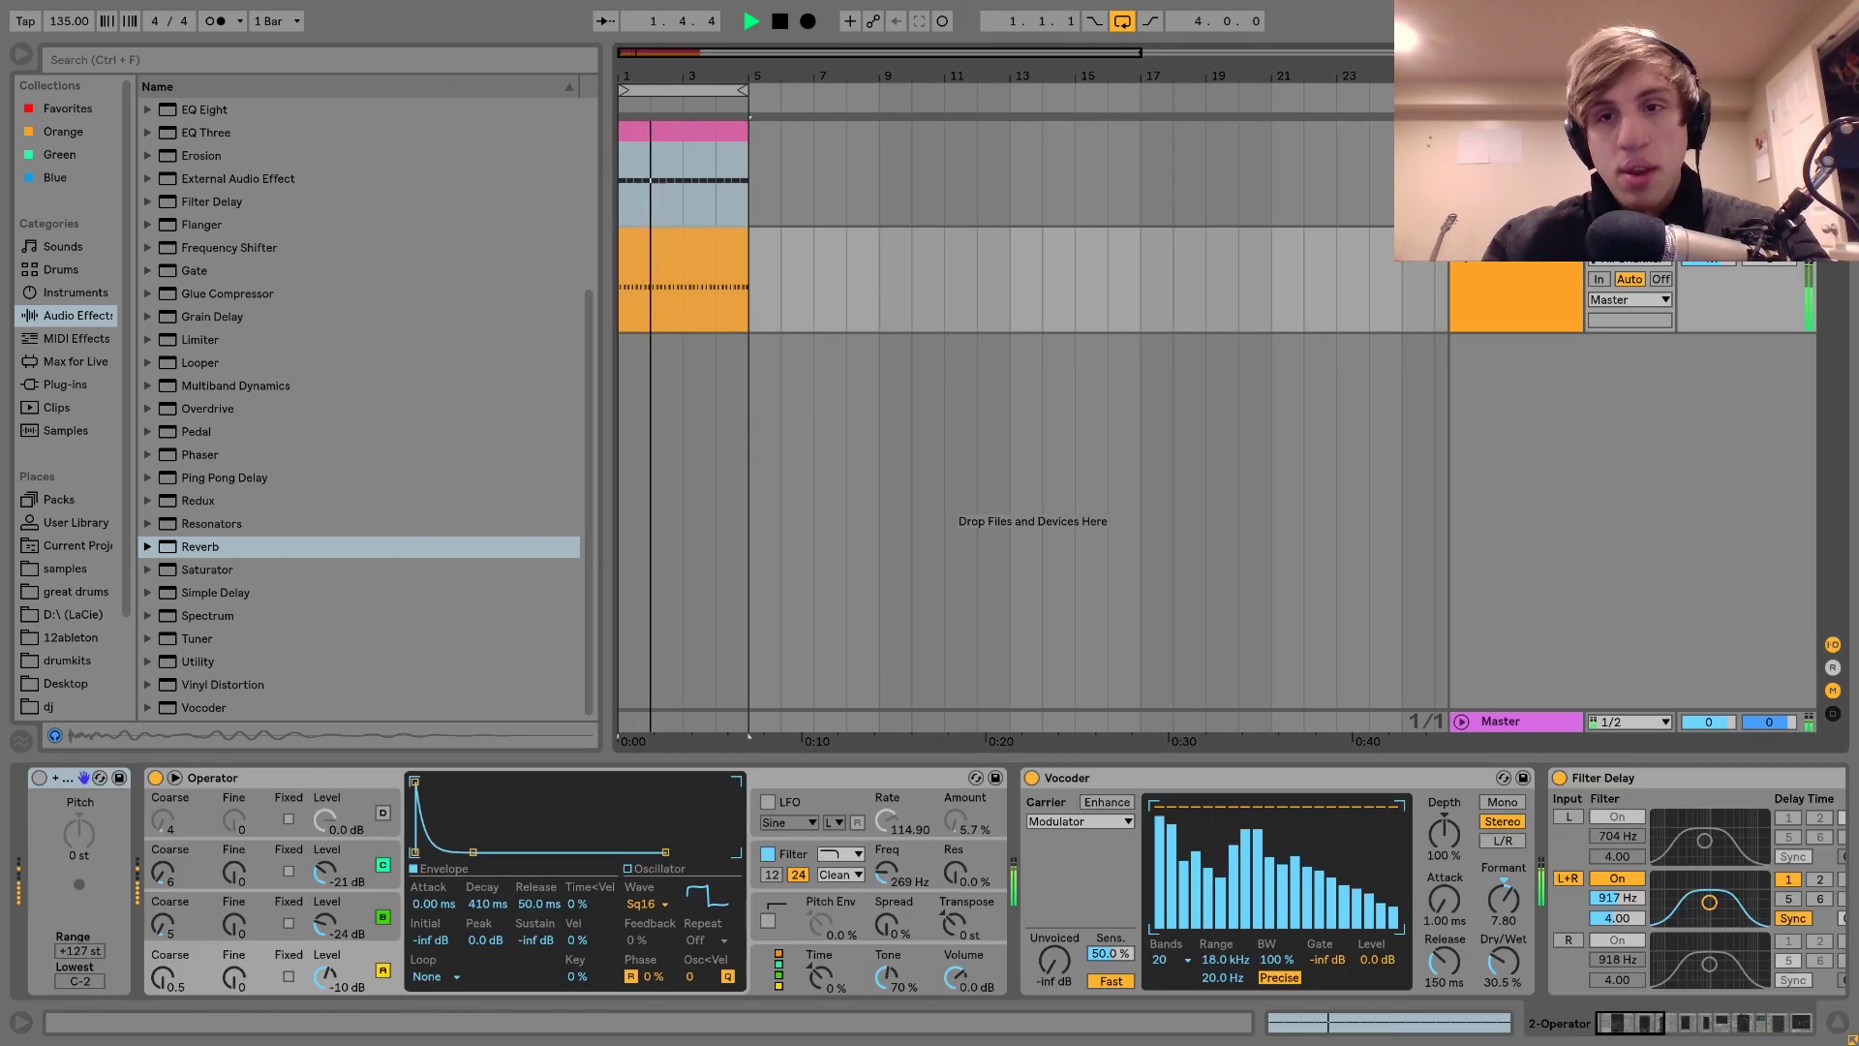
{"action": "key", "text": "space"}
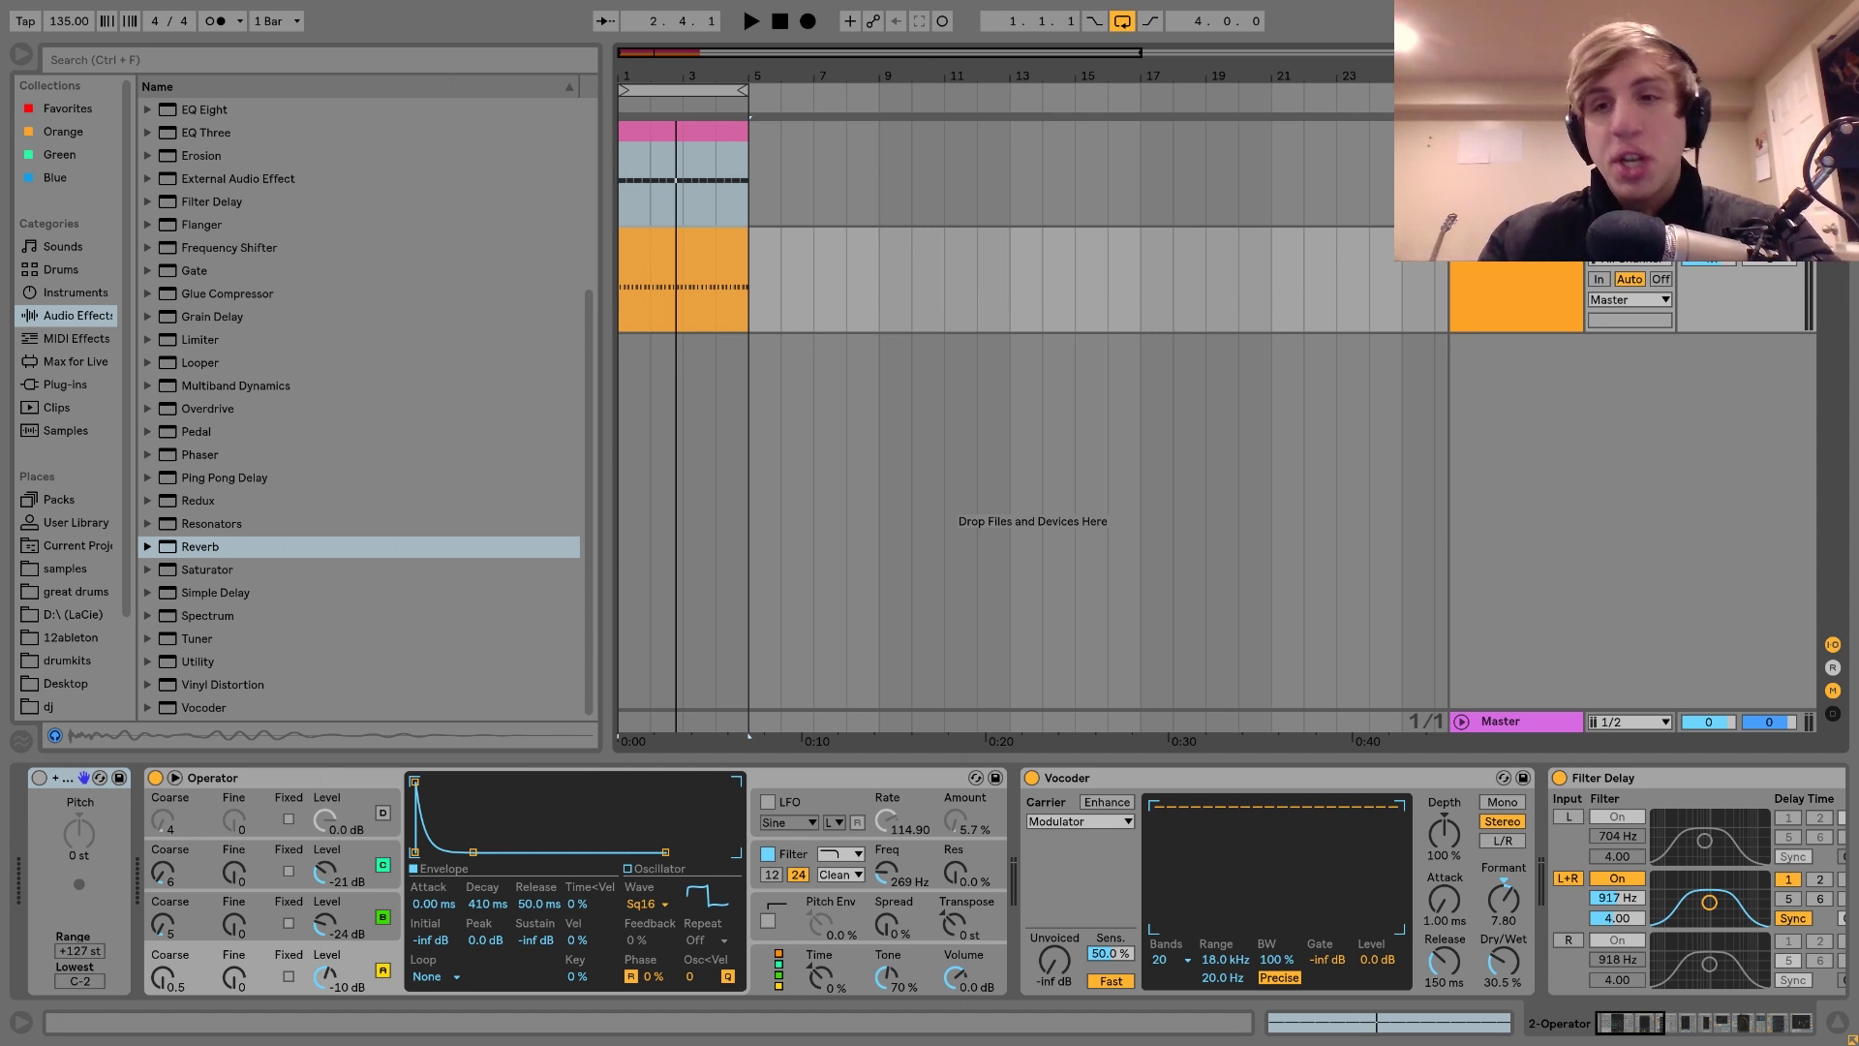
{"action": "key", "text": "space"}
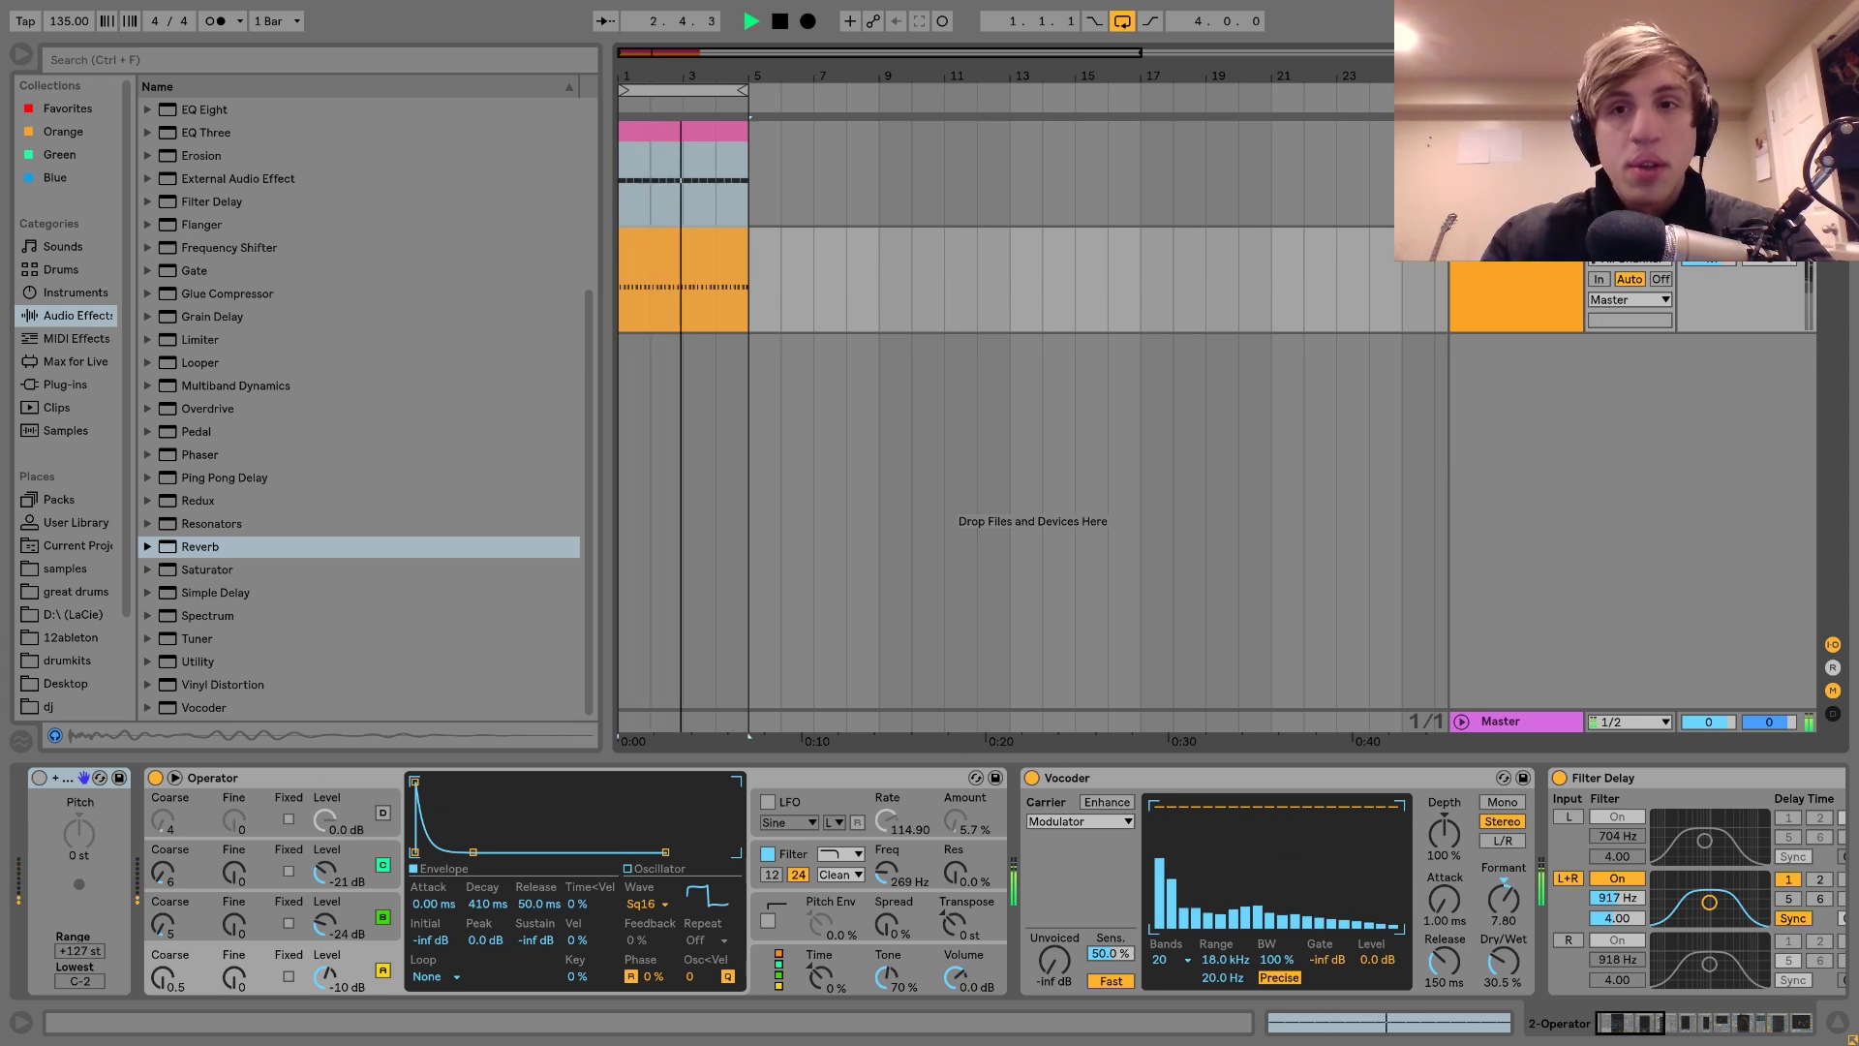
{"action": "key", "text": "space"}
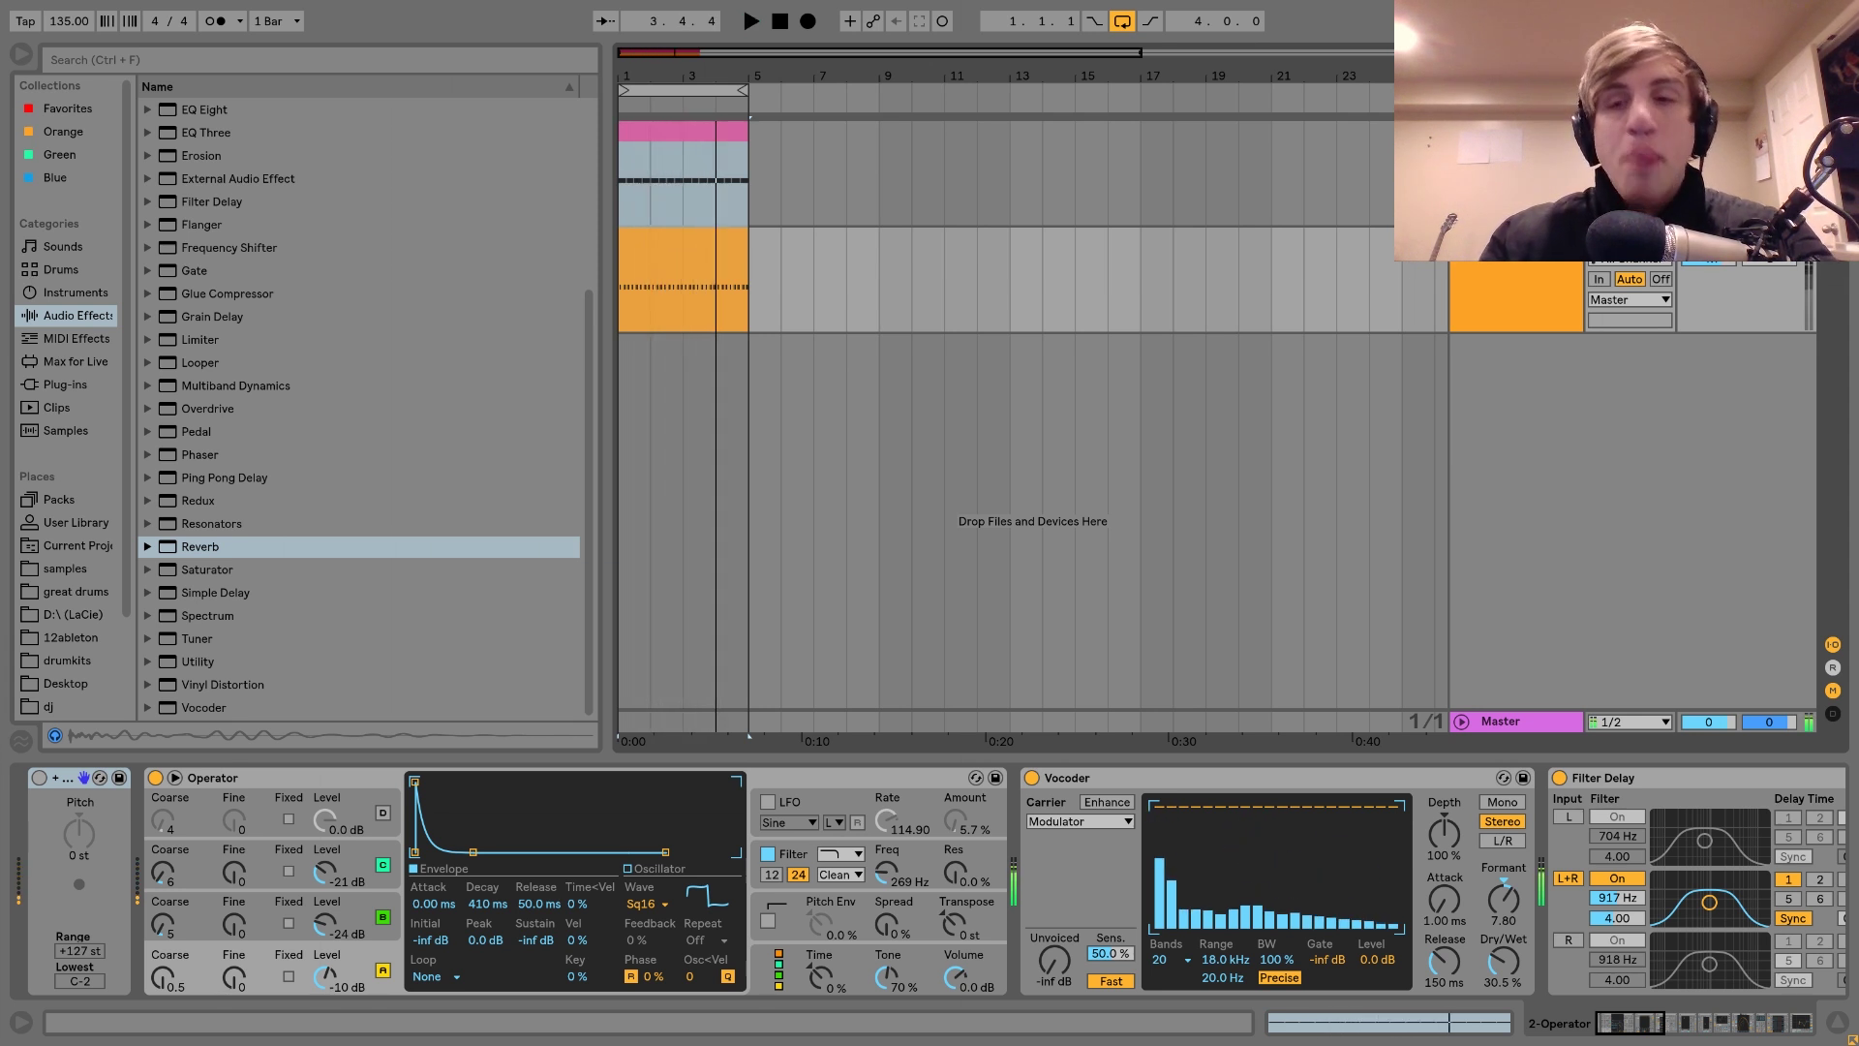
{"action": "key", "text": "space"}
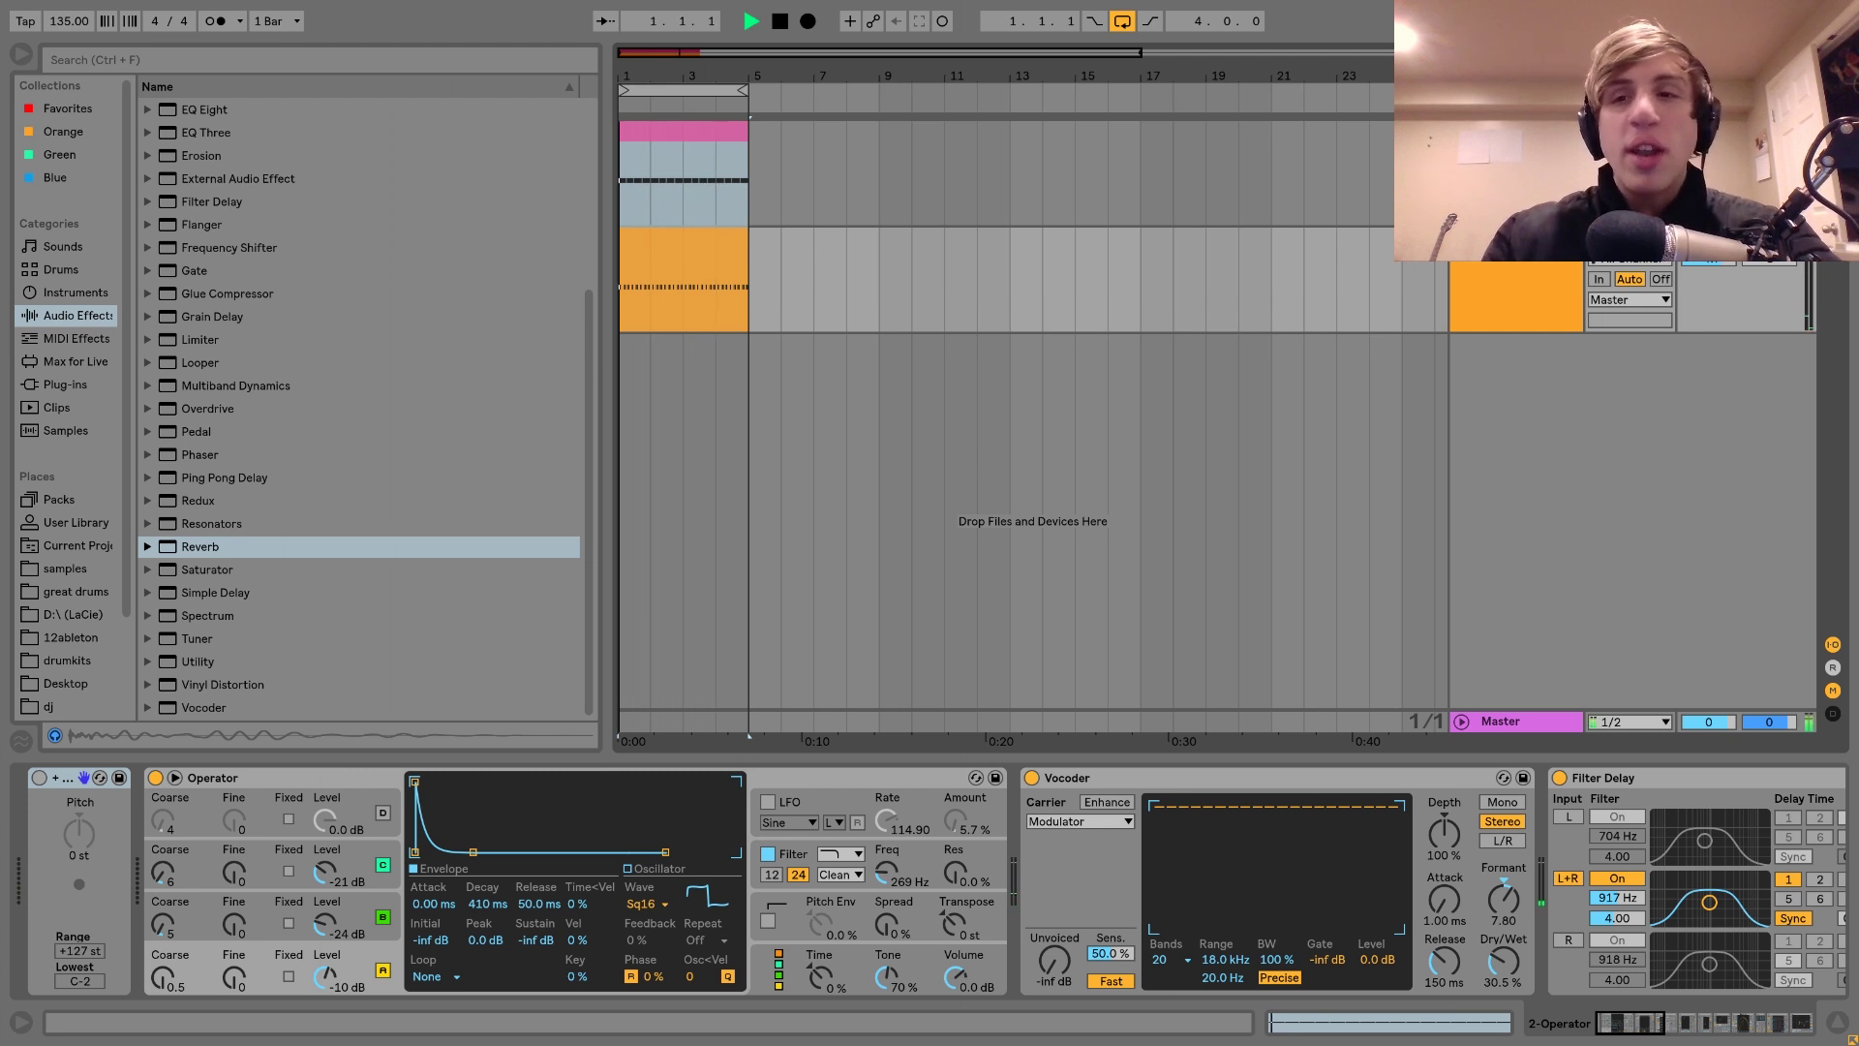
{"action": "key", "text": "space"}
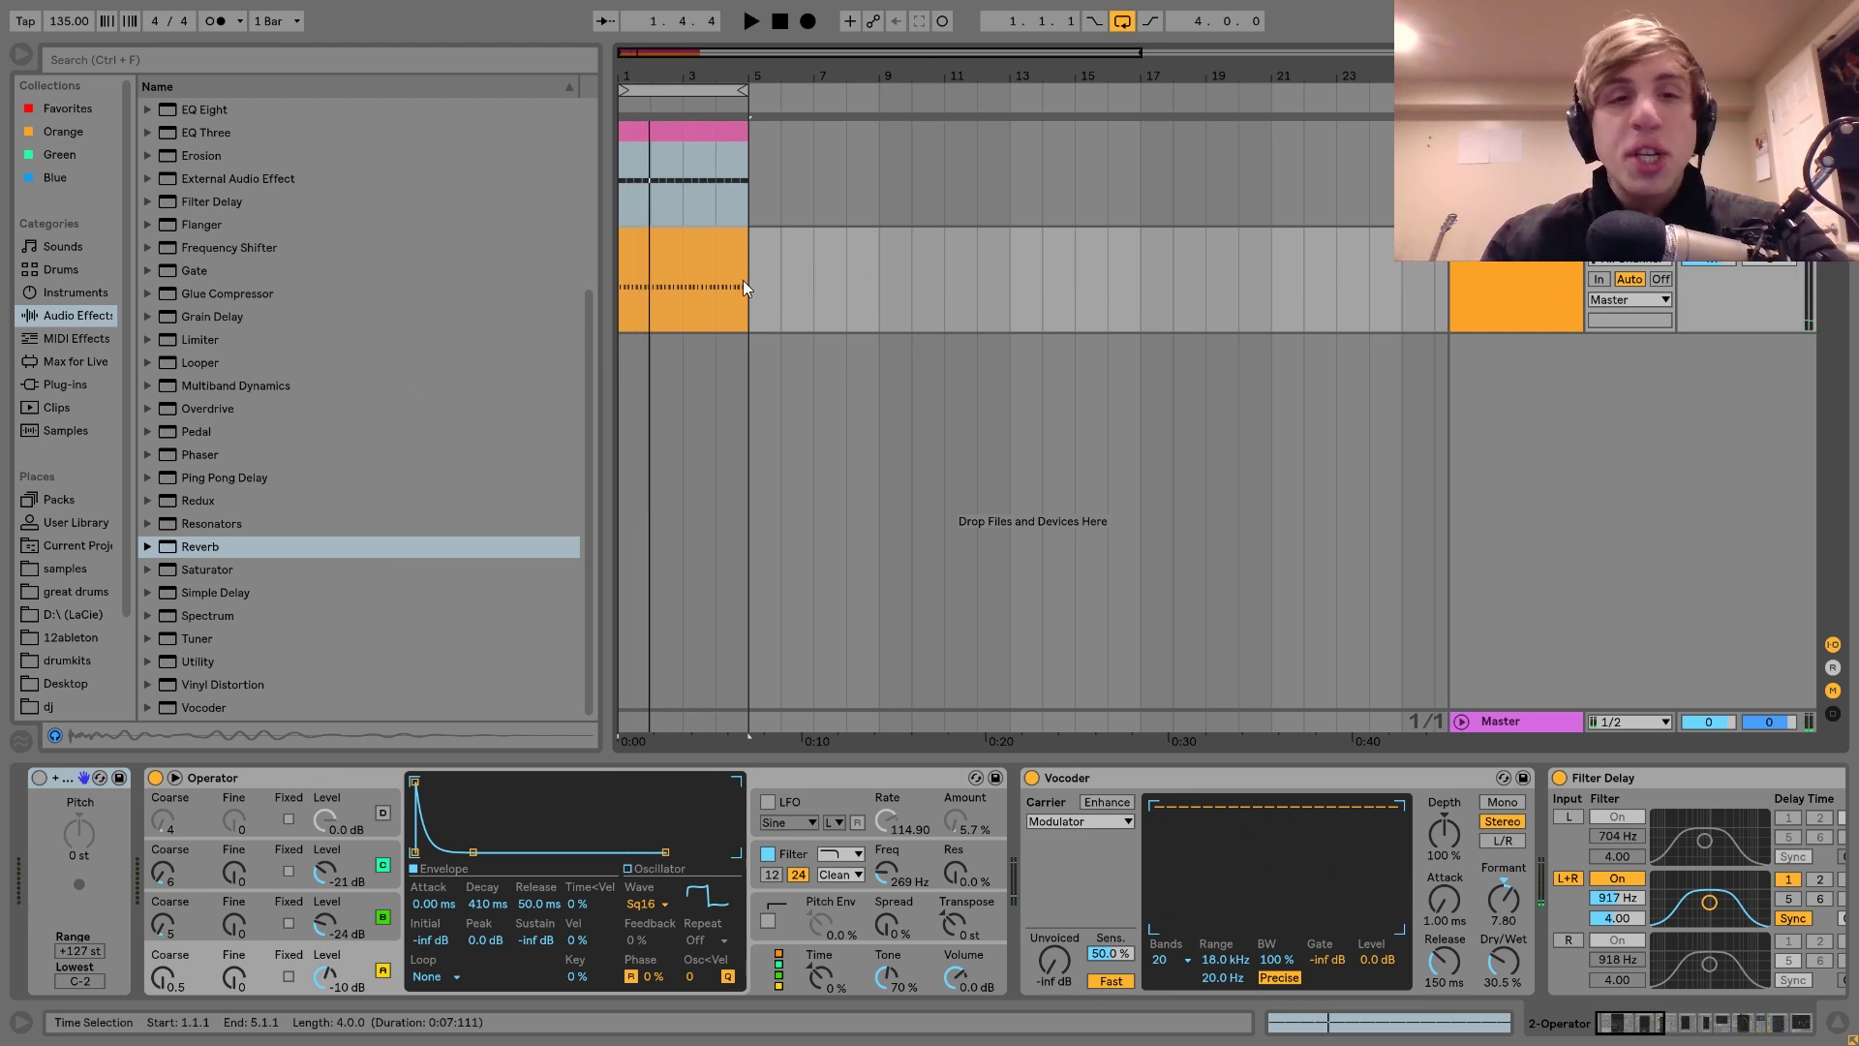
Step: Duplicate the Operator track's MIDI clip directly after the original and delete all notes in the copy
{"action": "left_click", "coordinate": [677, 261]}
{"action": "key", "text": "ctrl+d"}
{"action": "key", "text": "ctrl+a"}
{"action": "key", "text": "Delete"}
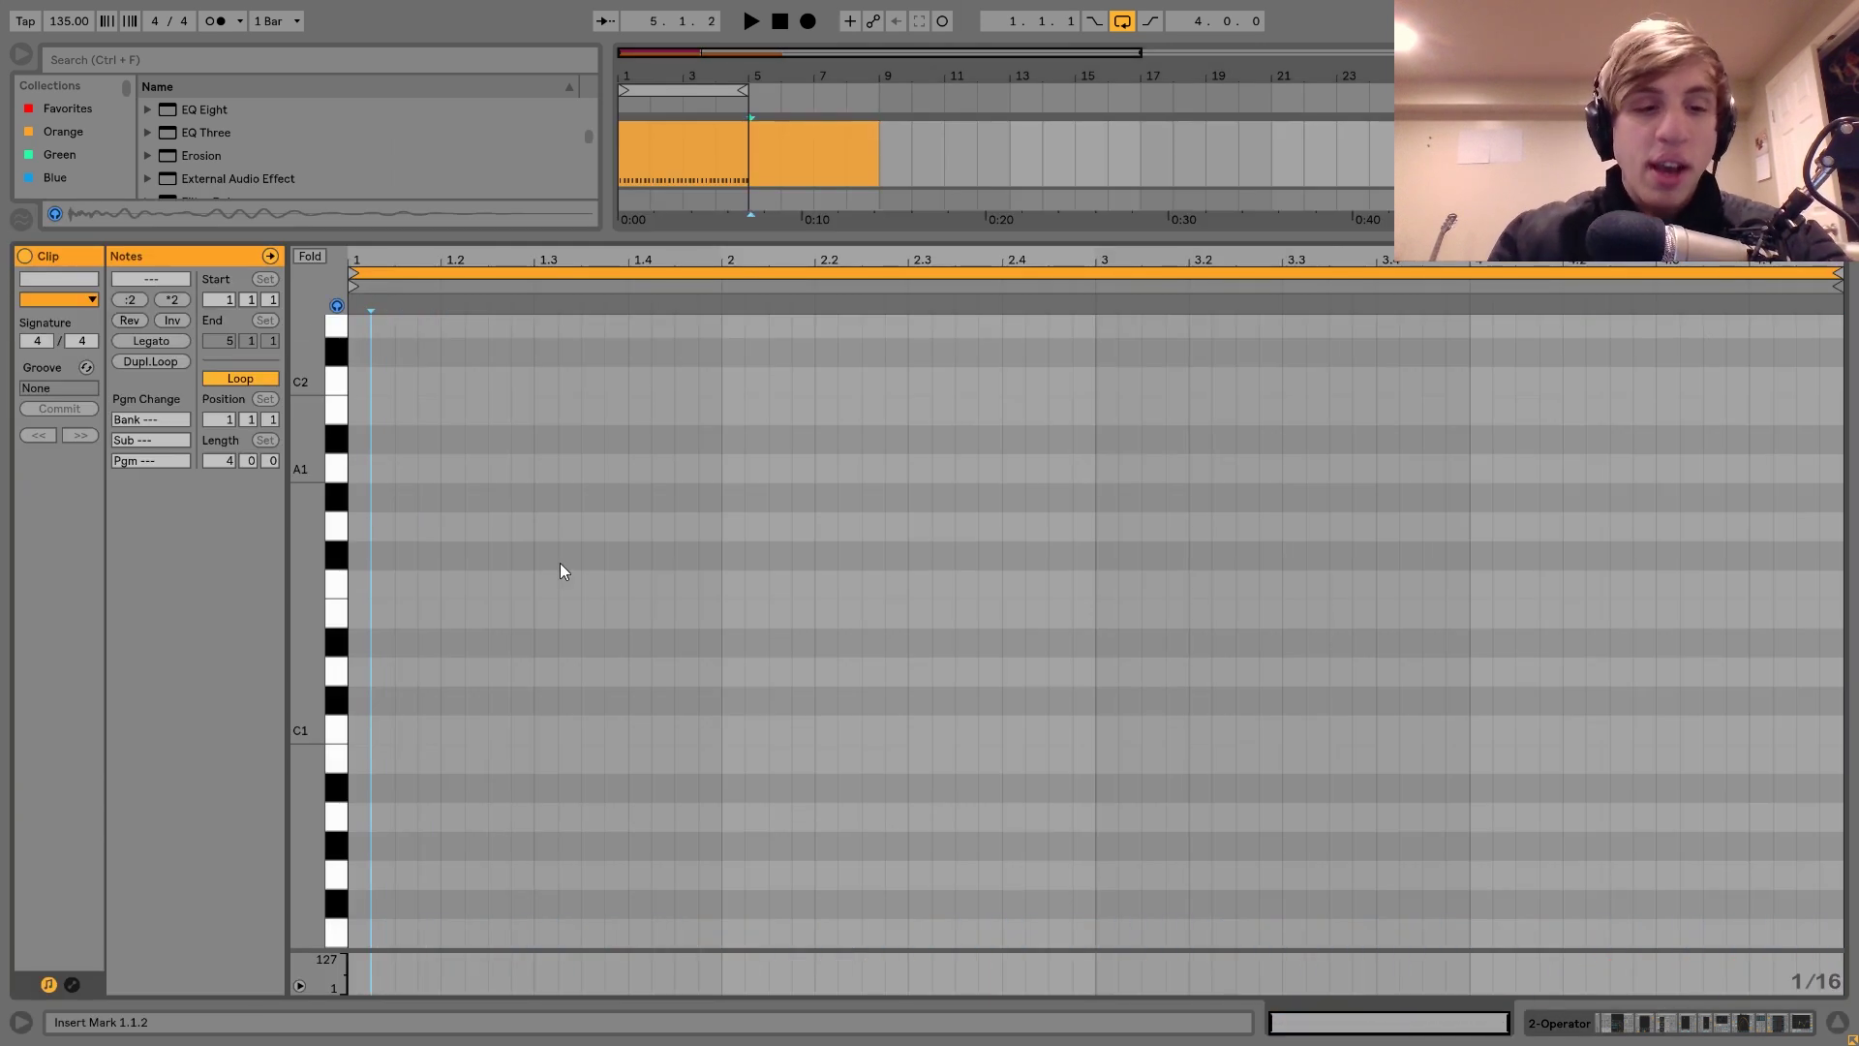
Step: Enter three F0 notes at 1.1.1, 1.2.3 and 1.4.1 in the emptied clip and lengthen each to an eighth note
{"action": "double_click", "coordinate": [358, 932]}
{"action": "key", "text": "Right"}
{"action": "key", "text": "Right"}
{"action": "key", "text": "Right"}
{"action": "key", "text": "Right"}
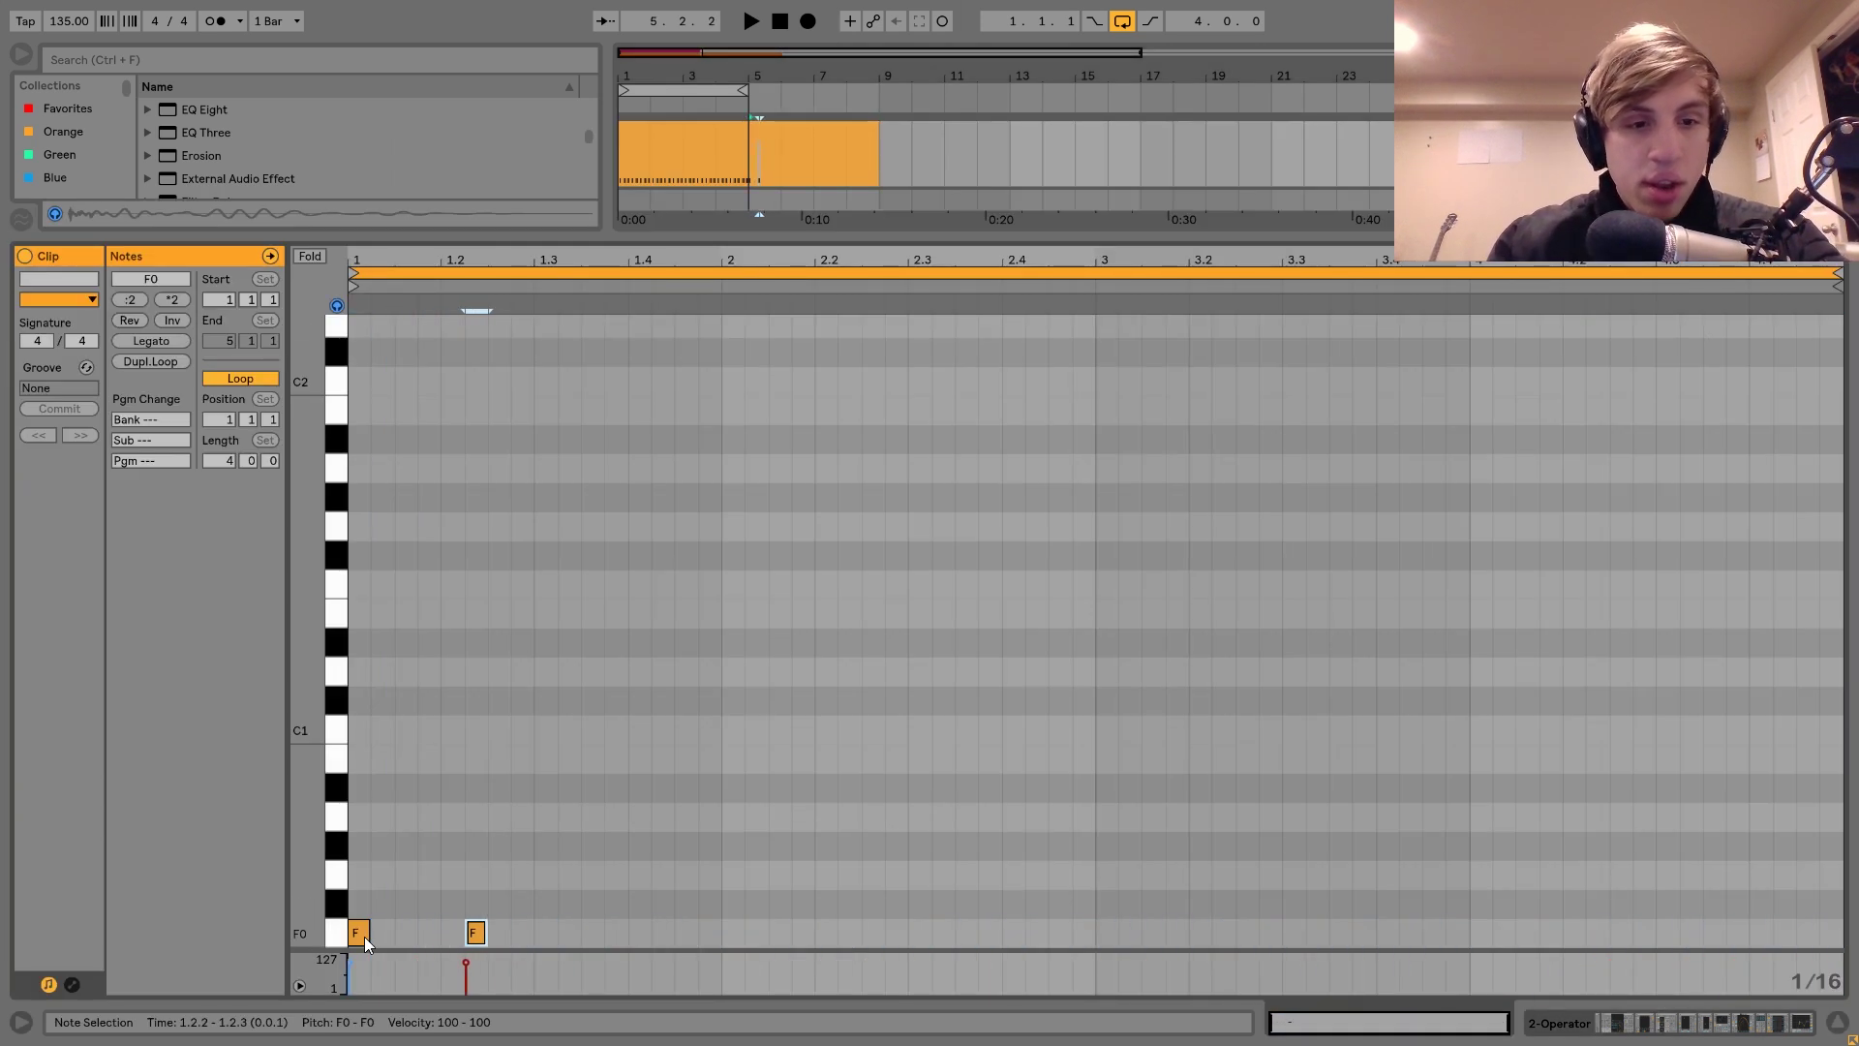
{"action": "key", "text": "ctrl+d"}
{"action": "key", "text": "Right"}
{"action": "key", "text": "Right"}
{"action": "key", "text": "Right"}
{"action": "key", "text": "Right"}
{"action": "key", "text": "ctrl+a"}
{"action": "key", "text": "shift+Right"}
Step: Duplicate the three F0 notes into bar 2, starting at 2.1.1, and play the pattern back
{"action": "key", "text": "ctrl+d"}
{"action": "key", "text": "Right"}
{"action": "key", "text": "Right"}
{"action": "key", "text": "space"}
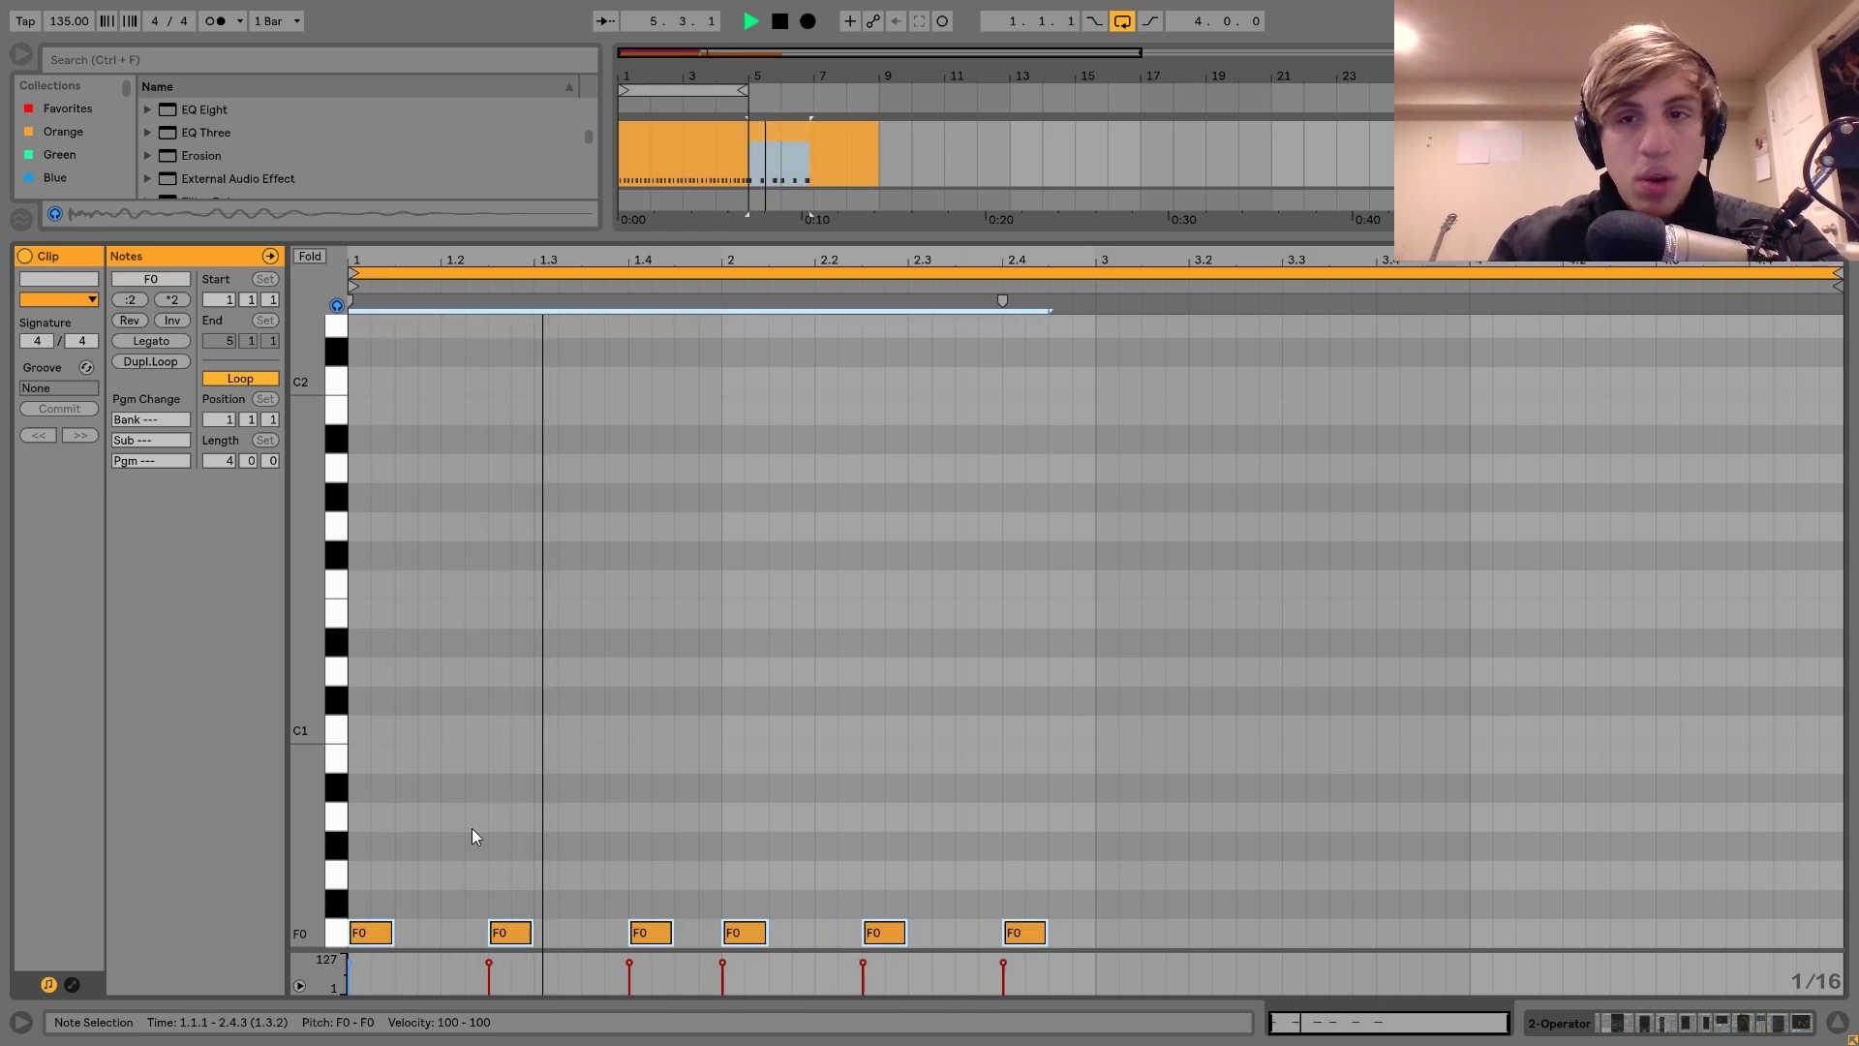
Step: Move the six-note syncopated Operator clip to bar 1 beneath the kick clip and audition it
{"action": "key", "text": "Escape"}
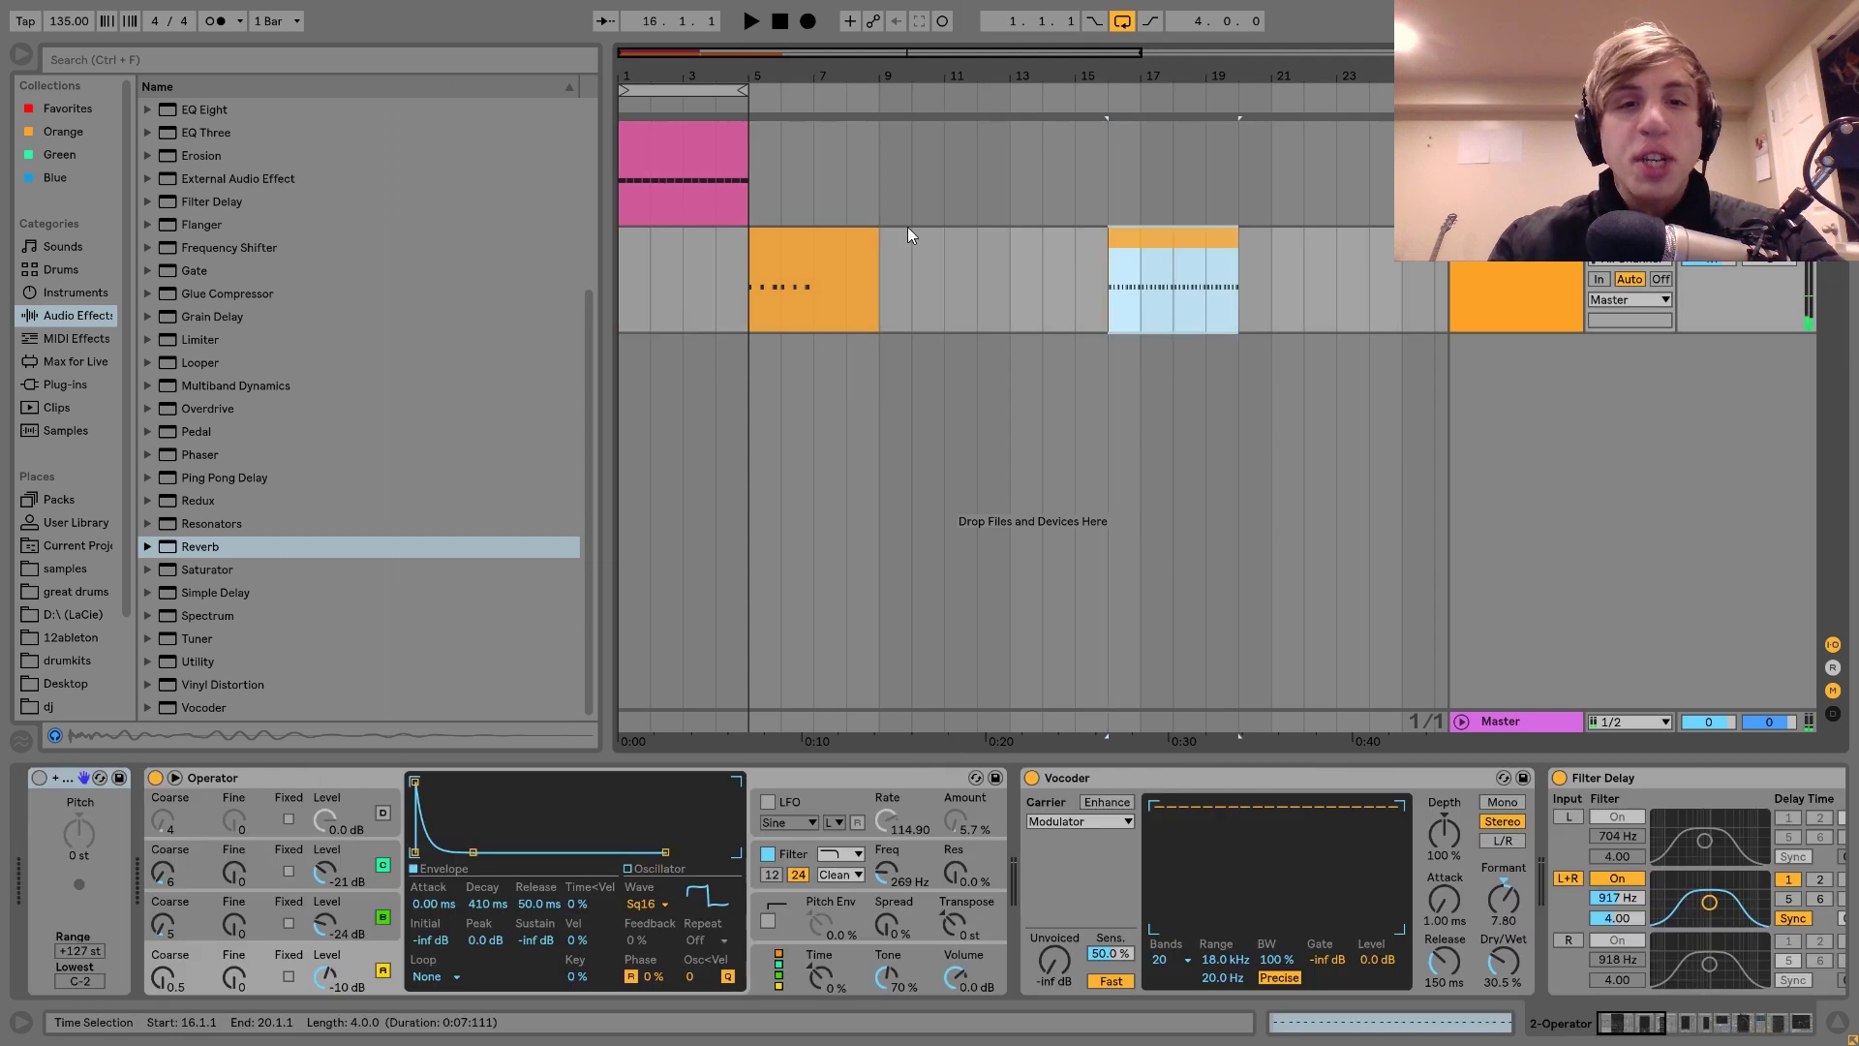
{"action": "left_click_drag", "start_coordinate": [821, 242], "coordinate": [692, 250]}
{"action": "key", "text": "space"}
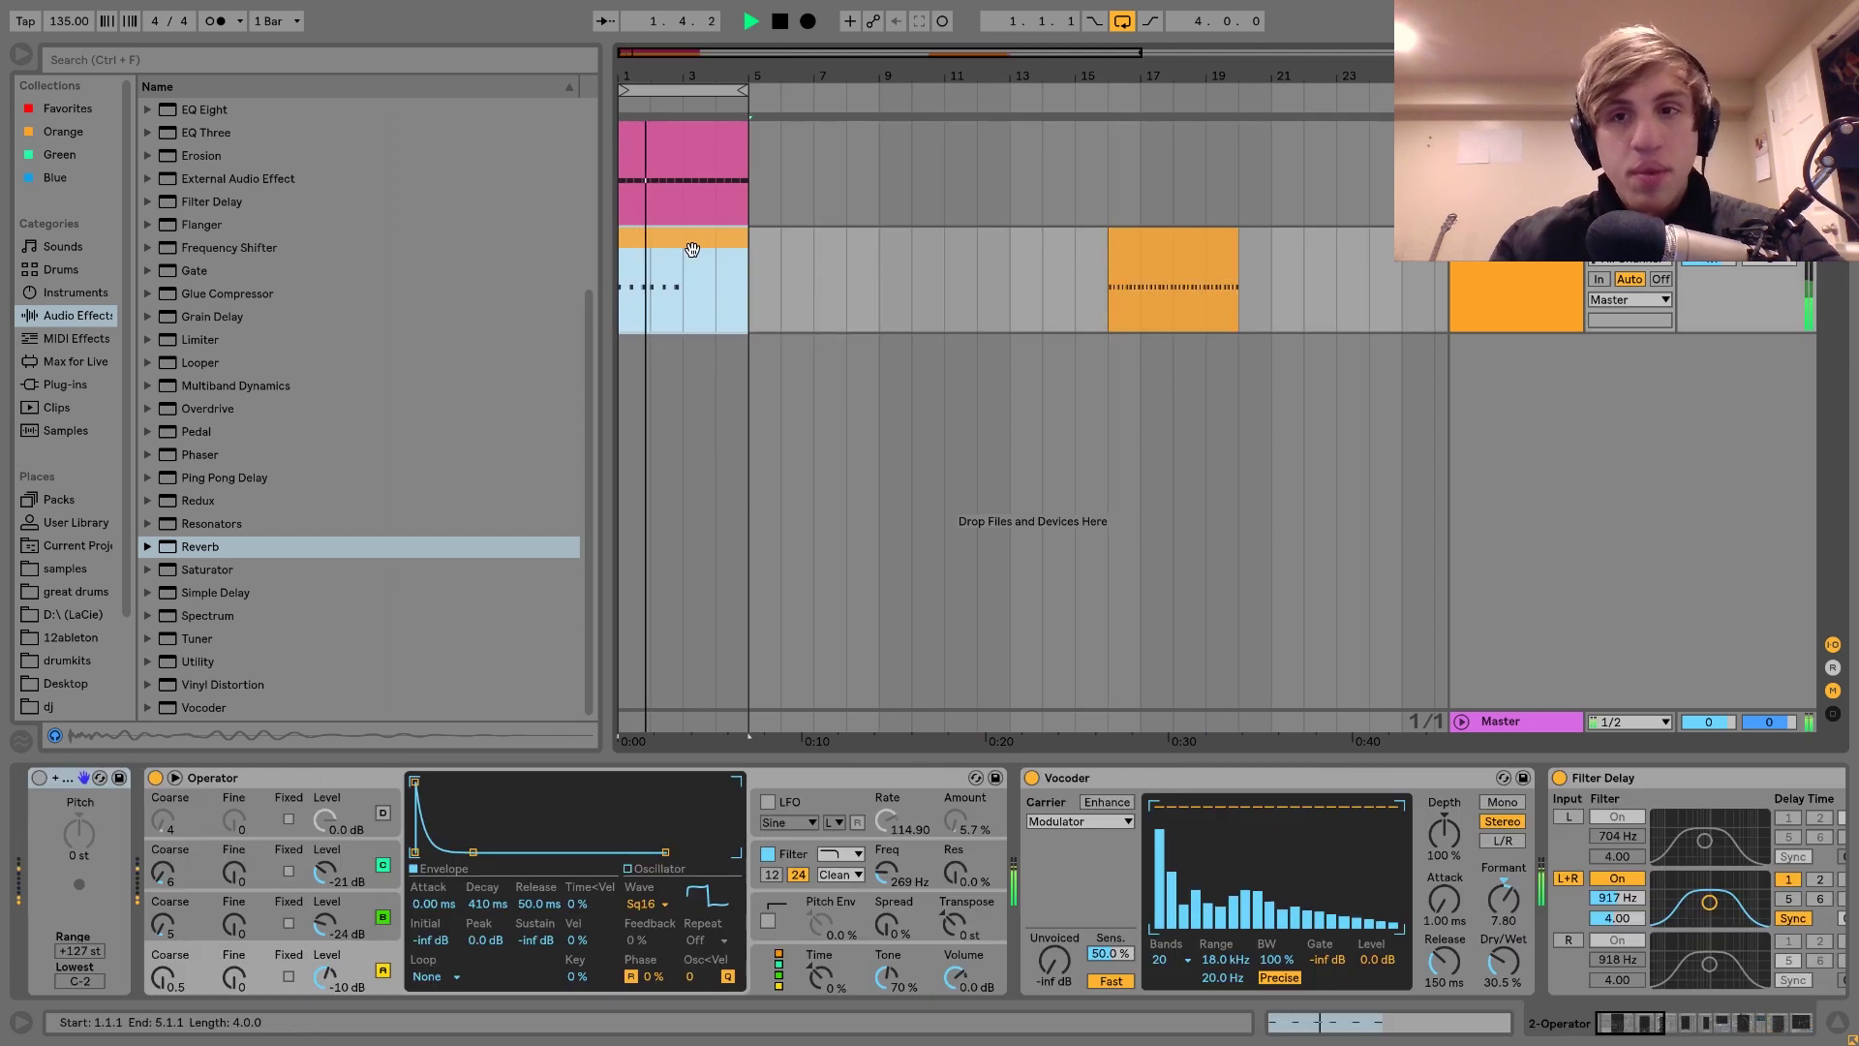
{"action": "key", "text": "space"}
Step: Restore the original Operator clip at bar 1 and remove the syncopated clip at bar 5
{"action": "key", "text": "ctrl+z"}
{"action": "key", "text": "ctrl+z"}
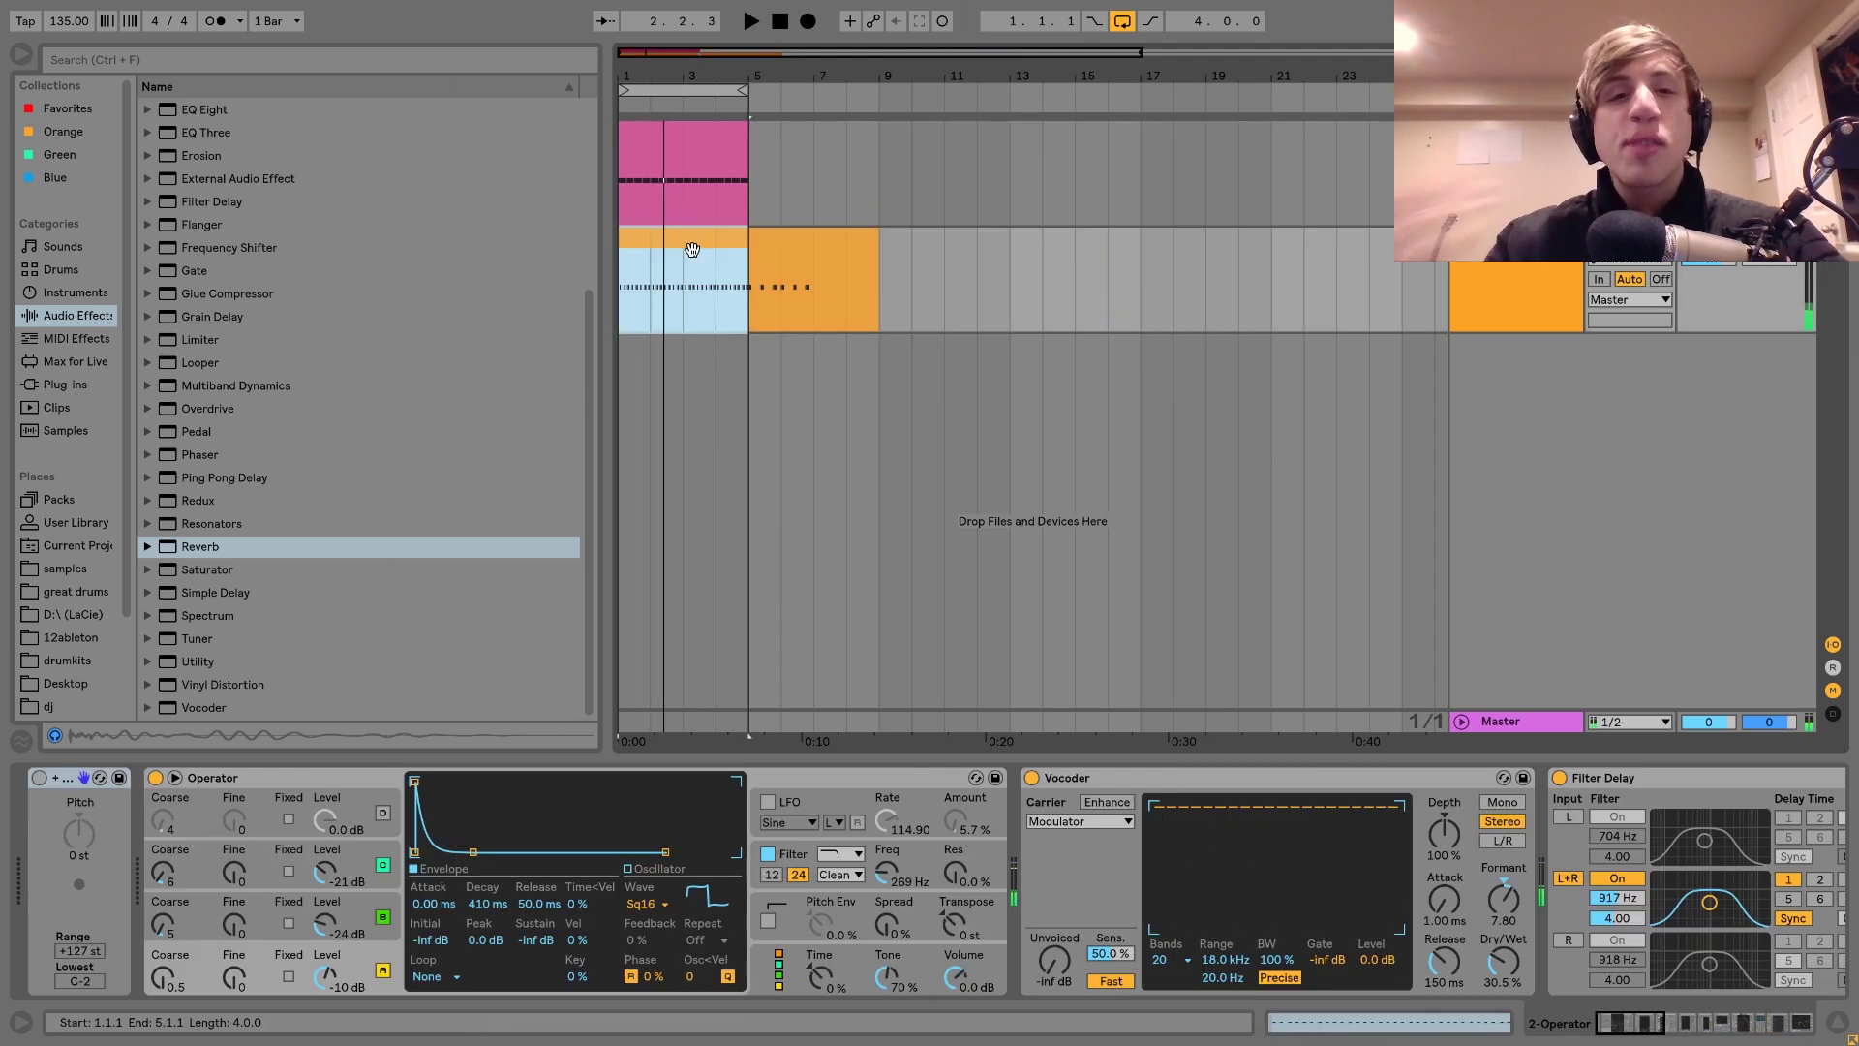
{"action": "key", "text": "ctrl+y"}
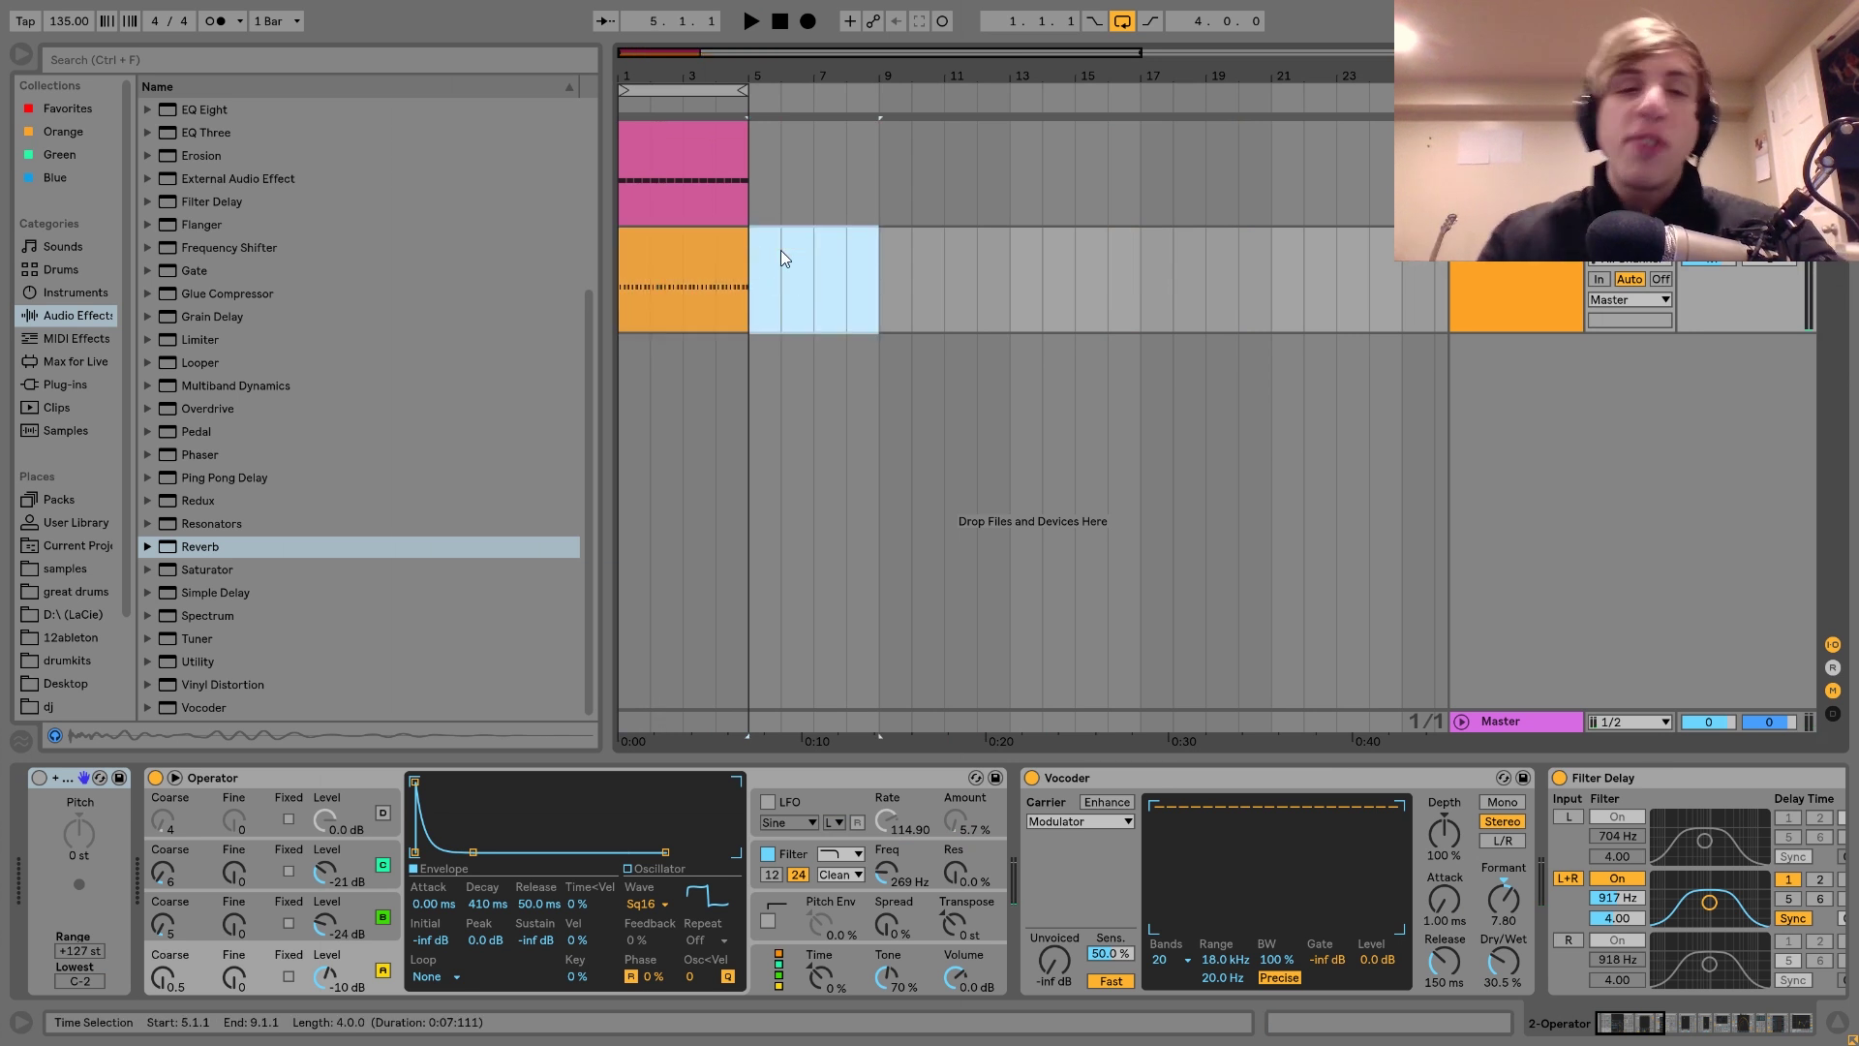
Step: Select the original Operator clip and audition its pattern against the kick in repeated short playbacks
{"action": "left_click", "coordinate": [635, 290]}
{"action": "left_click", "coordinate": [650, 251]}
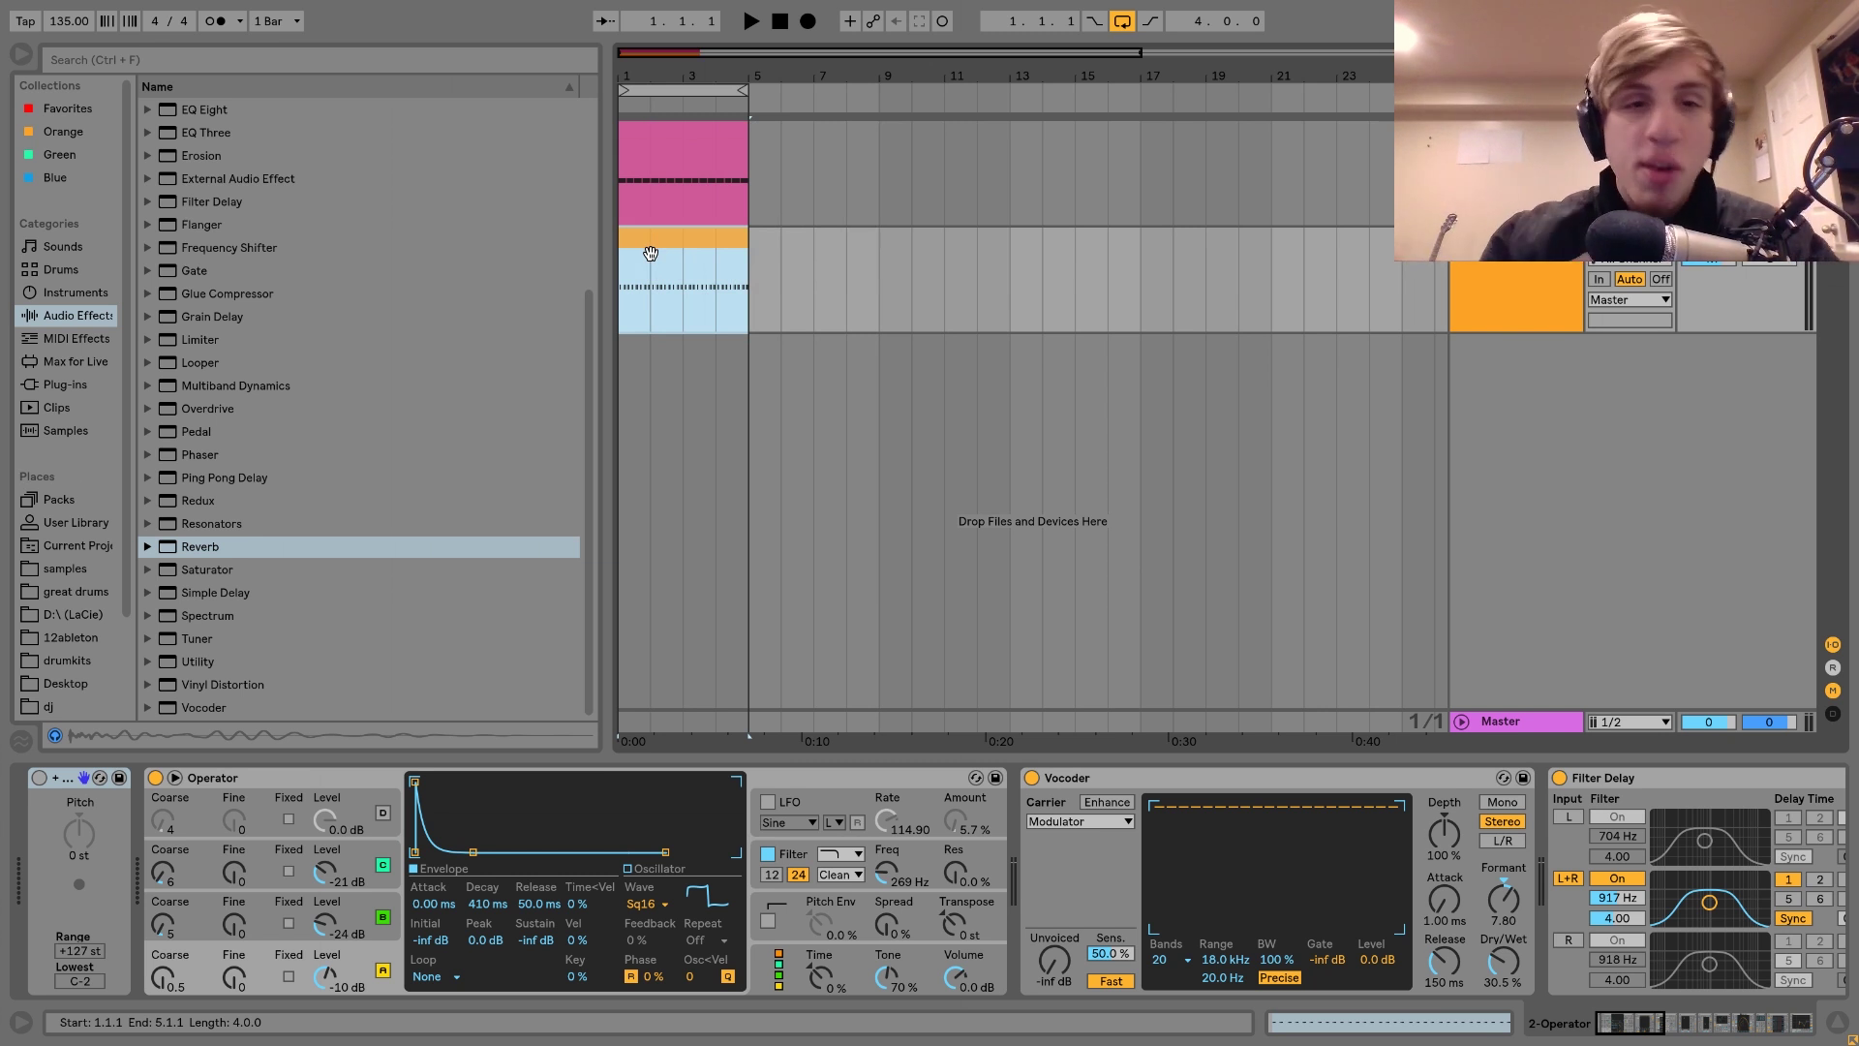
{"action": "key", "text": "space"}
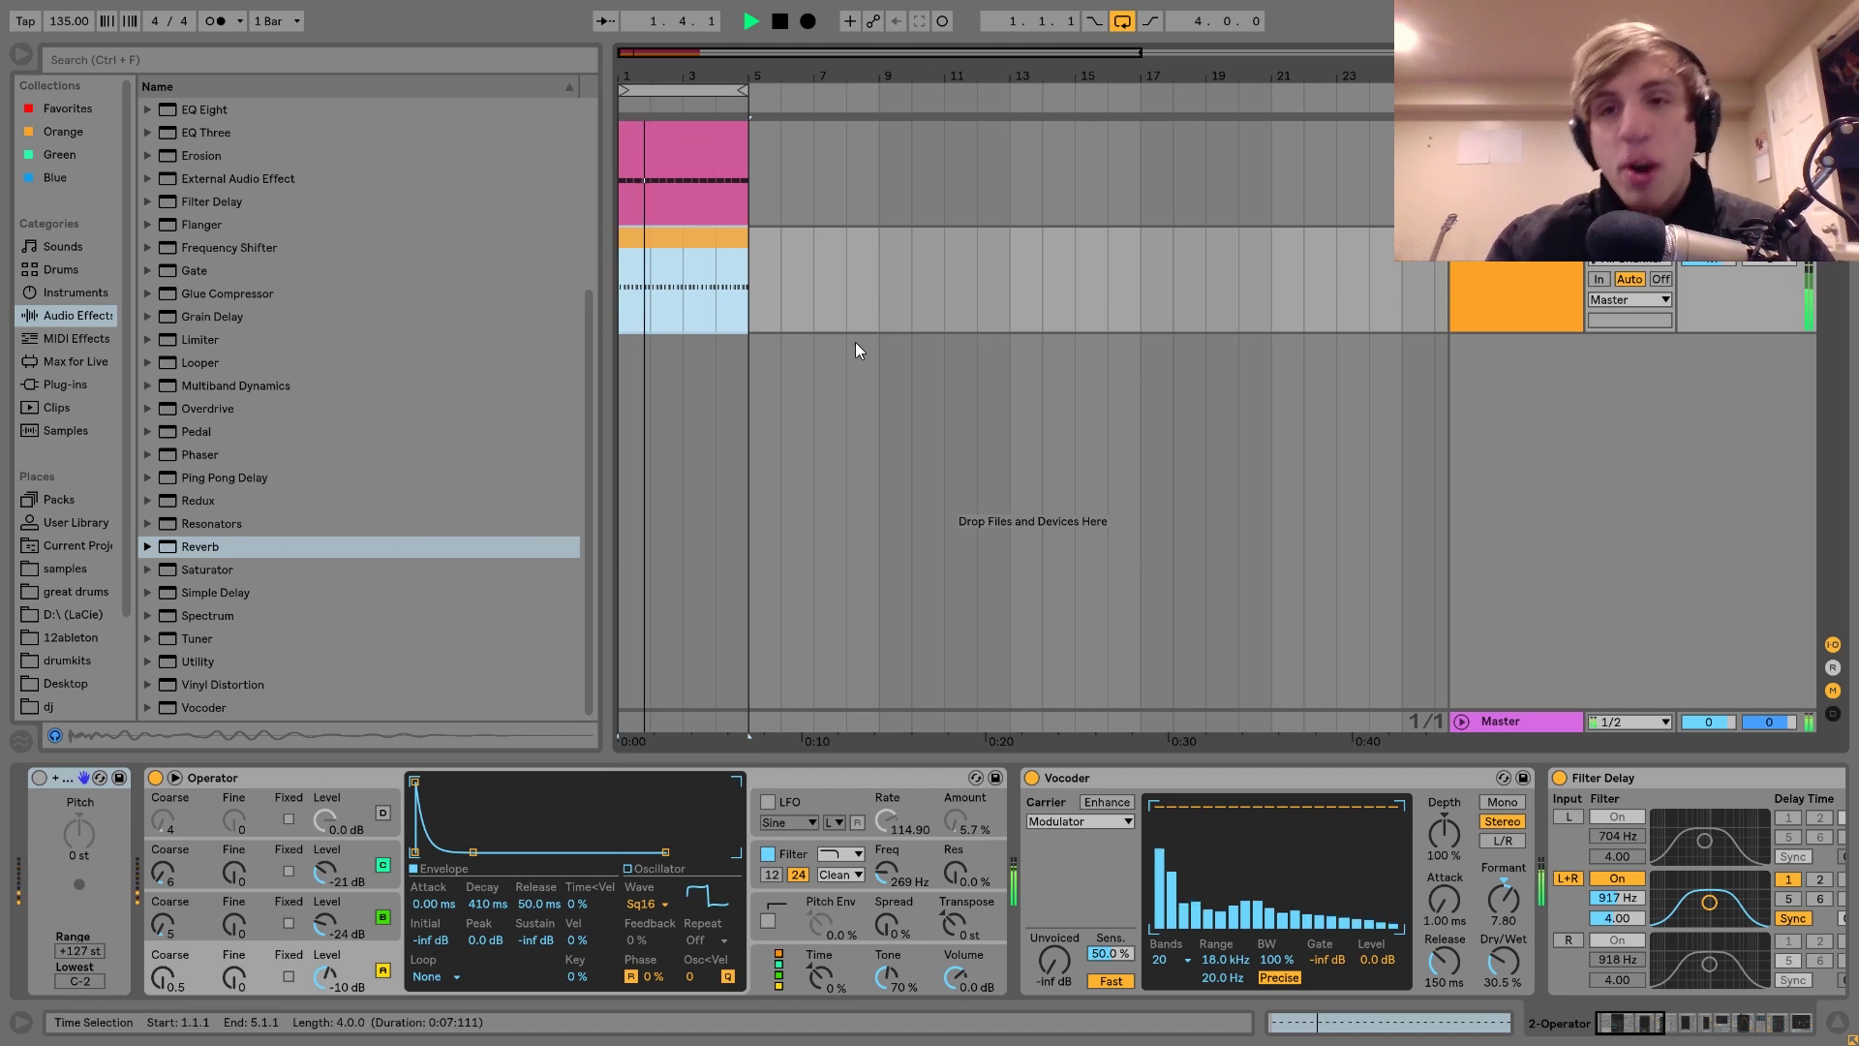
{"action": "left_click", "coordinate": [1667, 268]}
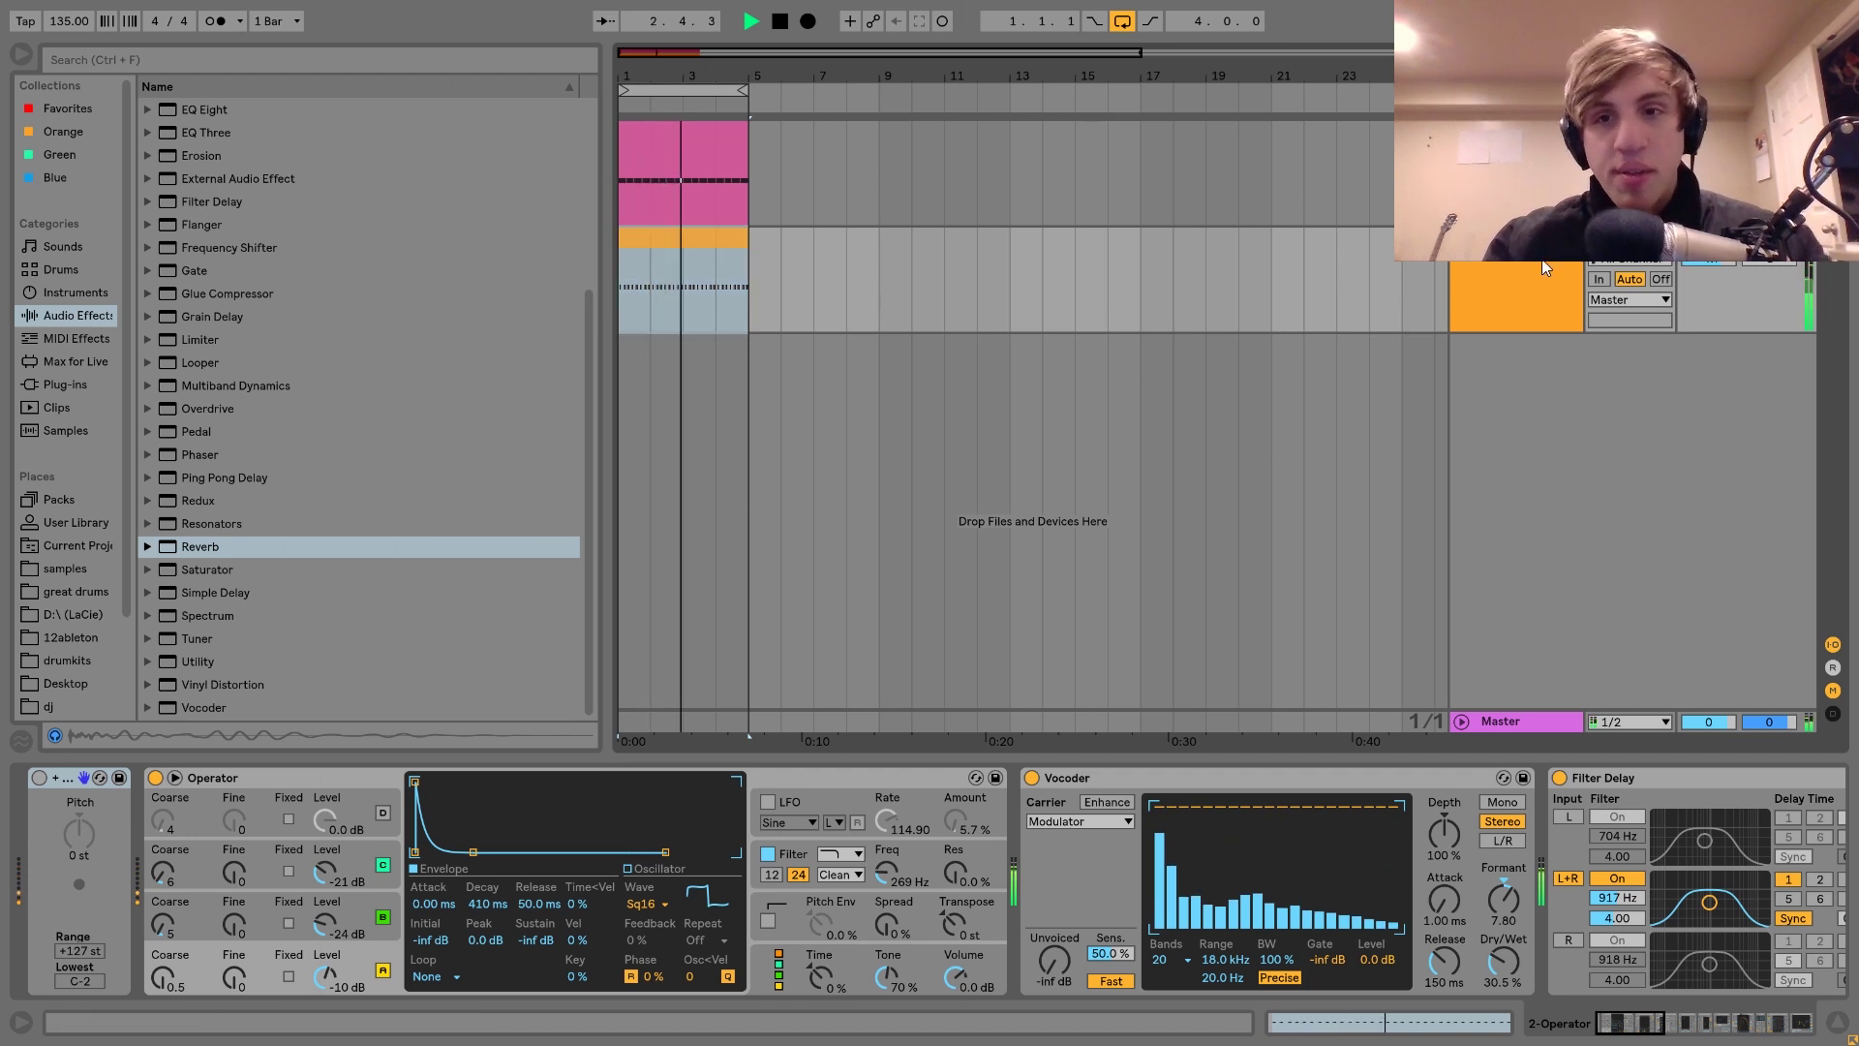
{"action": "key", "text": "space"}
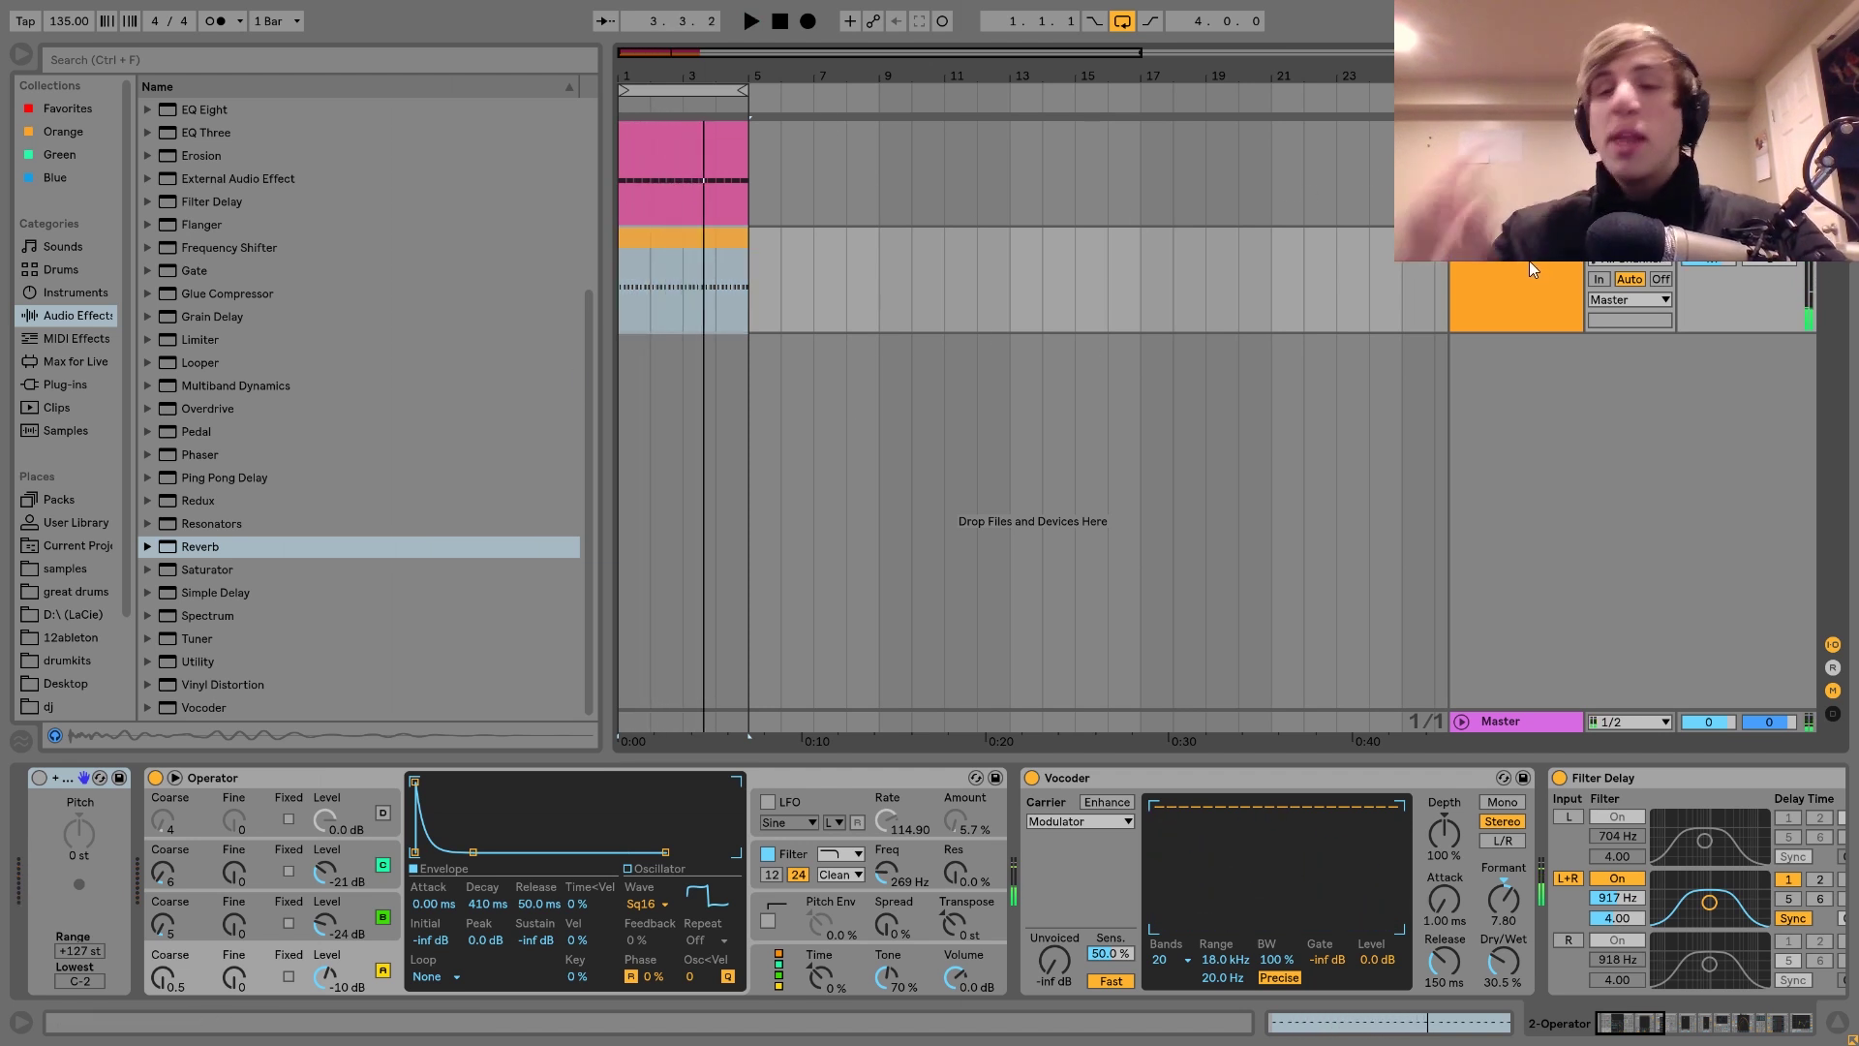
{"action": "double_click", "coordinate": [713, 241]}
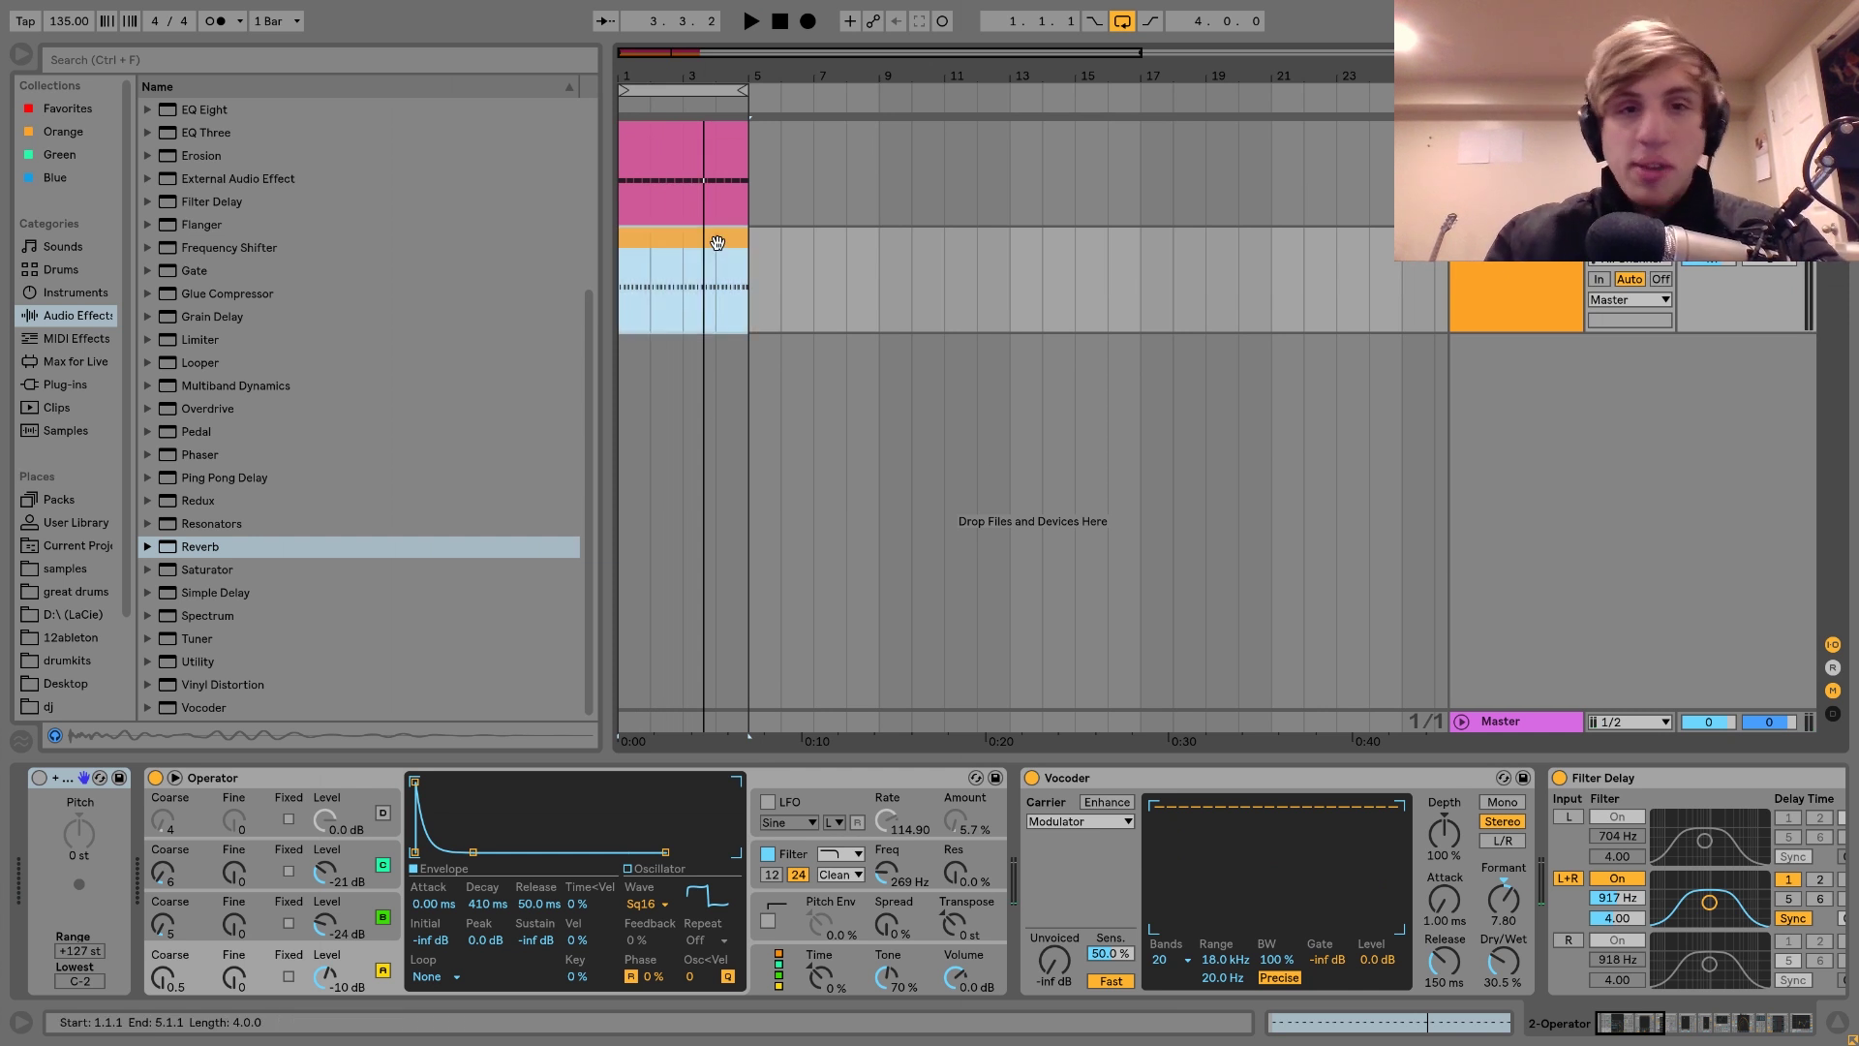
{"action": "key", "text": "space"}
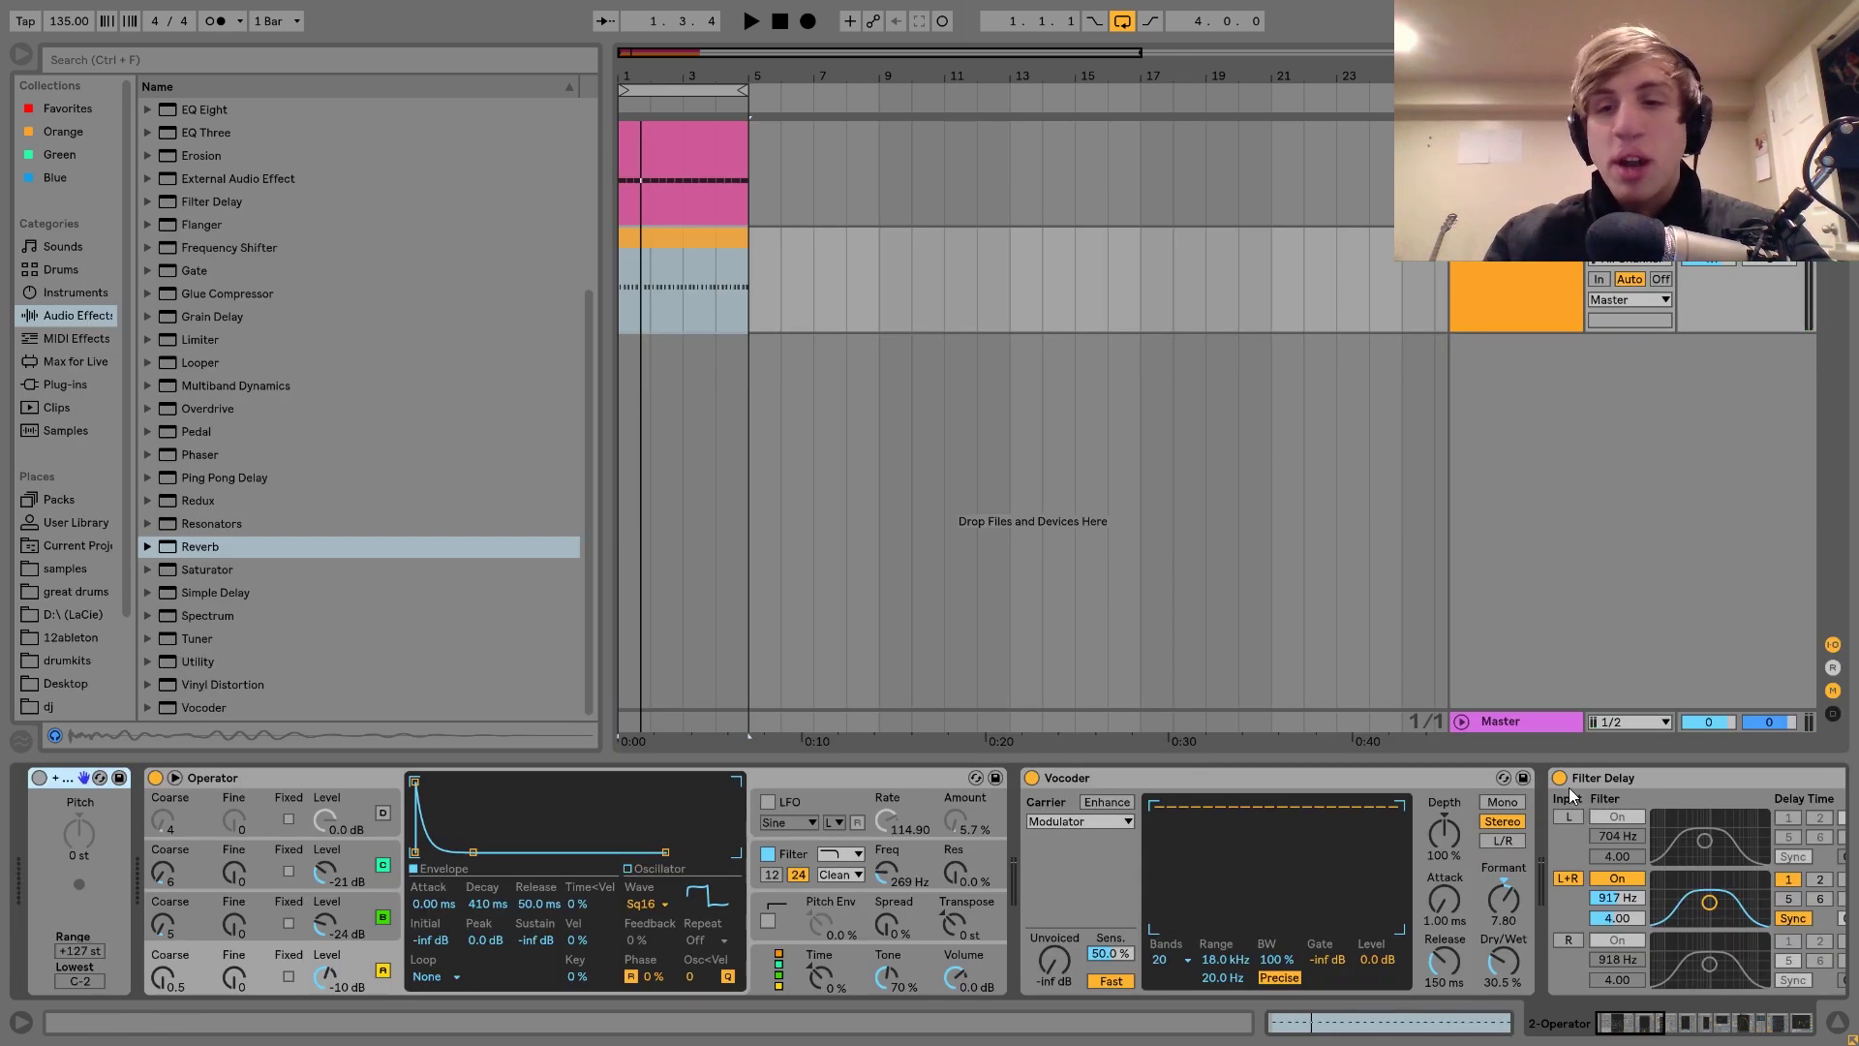
Step: Compare the loop with Filter Delay bypassed and with it switched back on
{"action": "key", "text": "0"}
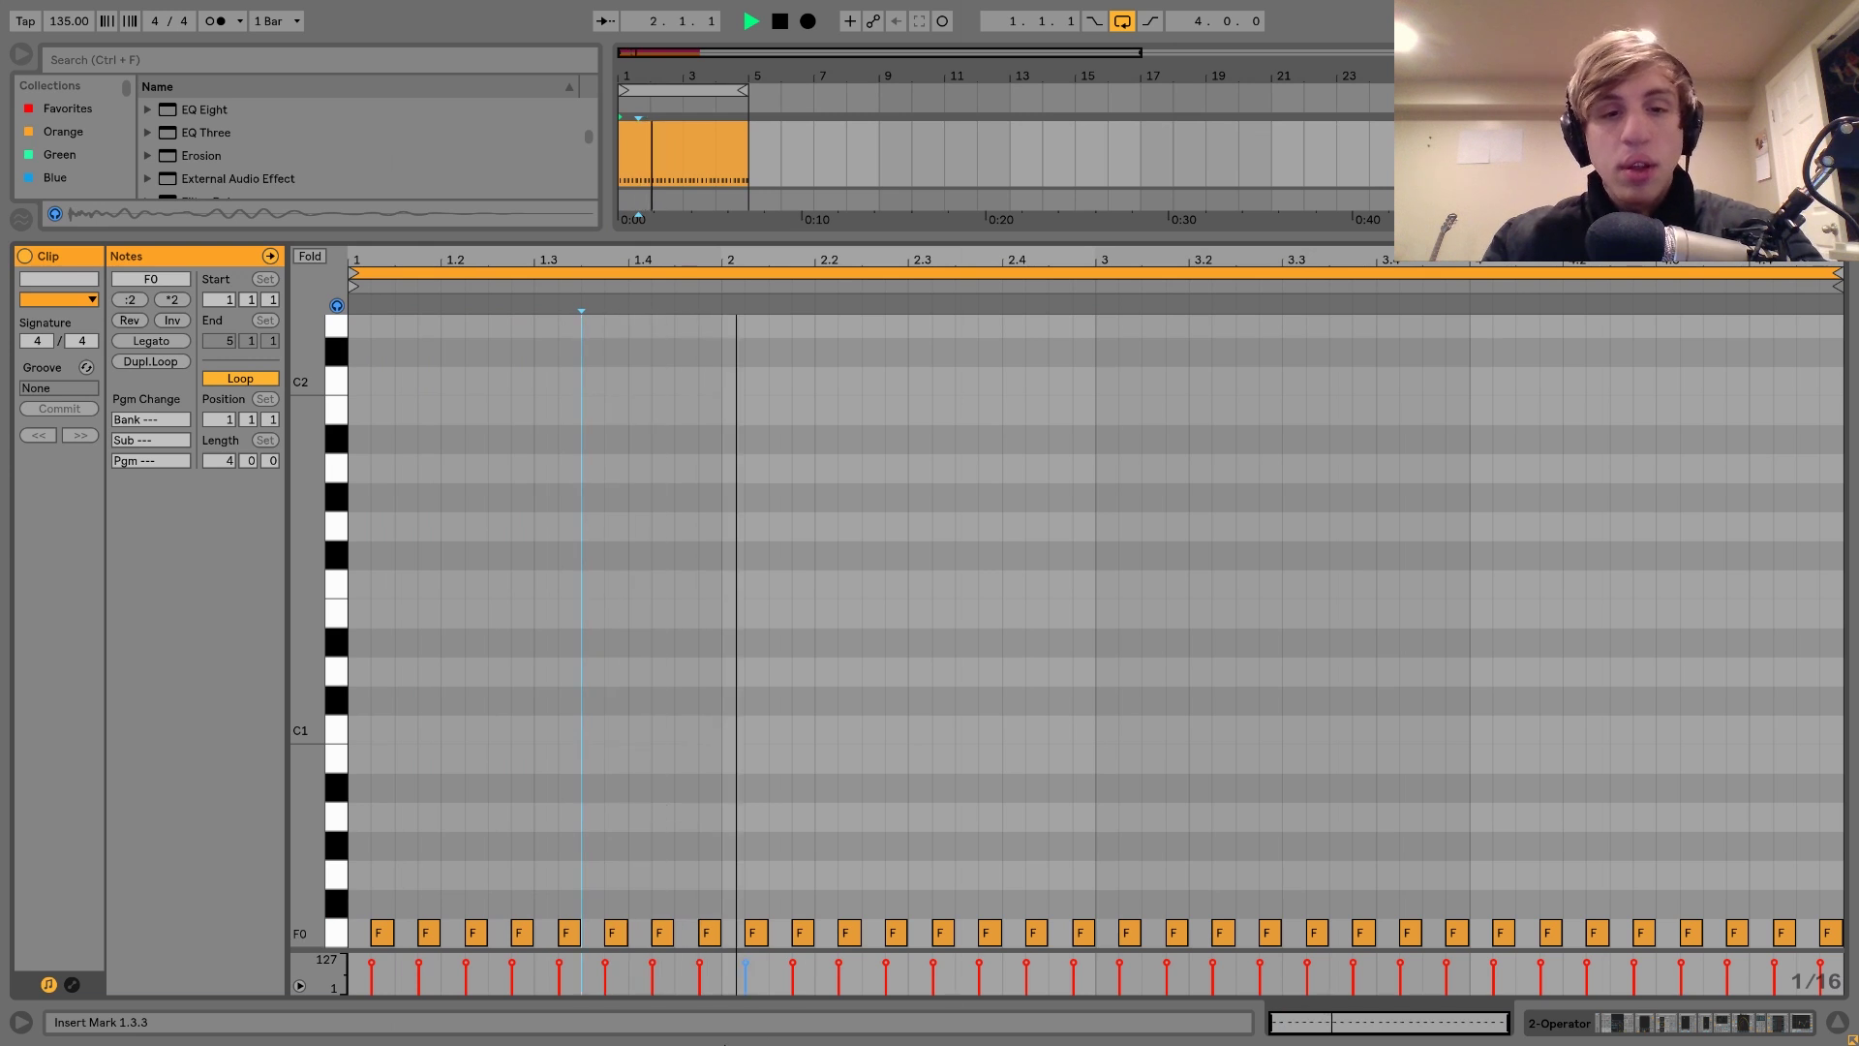
{"action": "left_click", "coordinate": [1643, 1034]}
{"action": "scroll", "coordinate": [1576, 908], "scroll_direction": "right", "scroll_amount": 3}
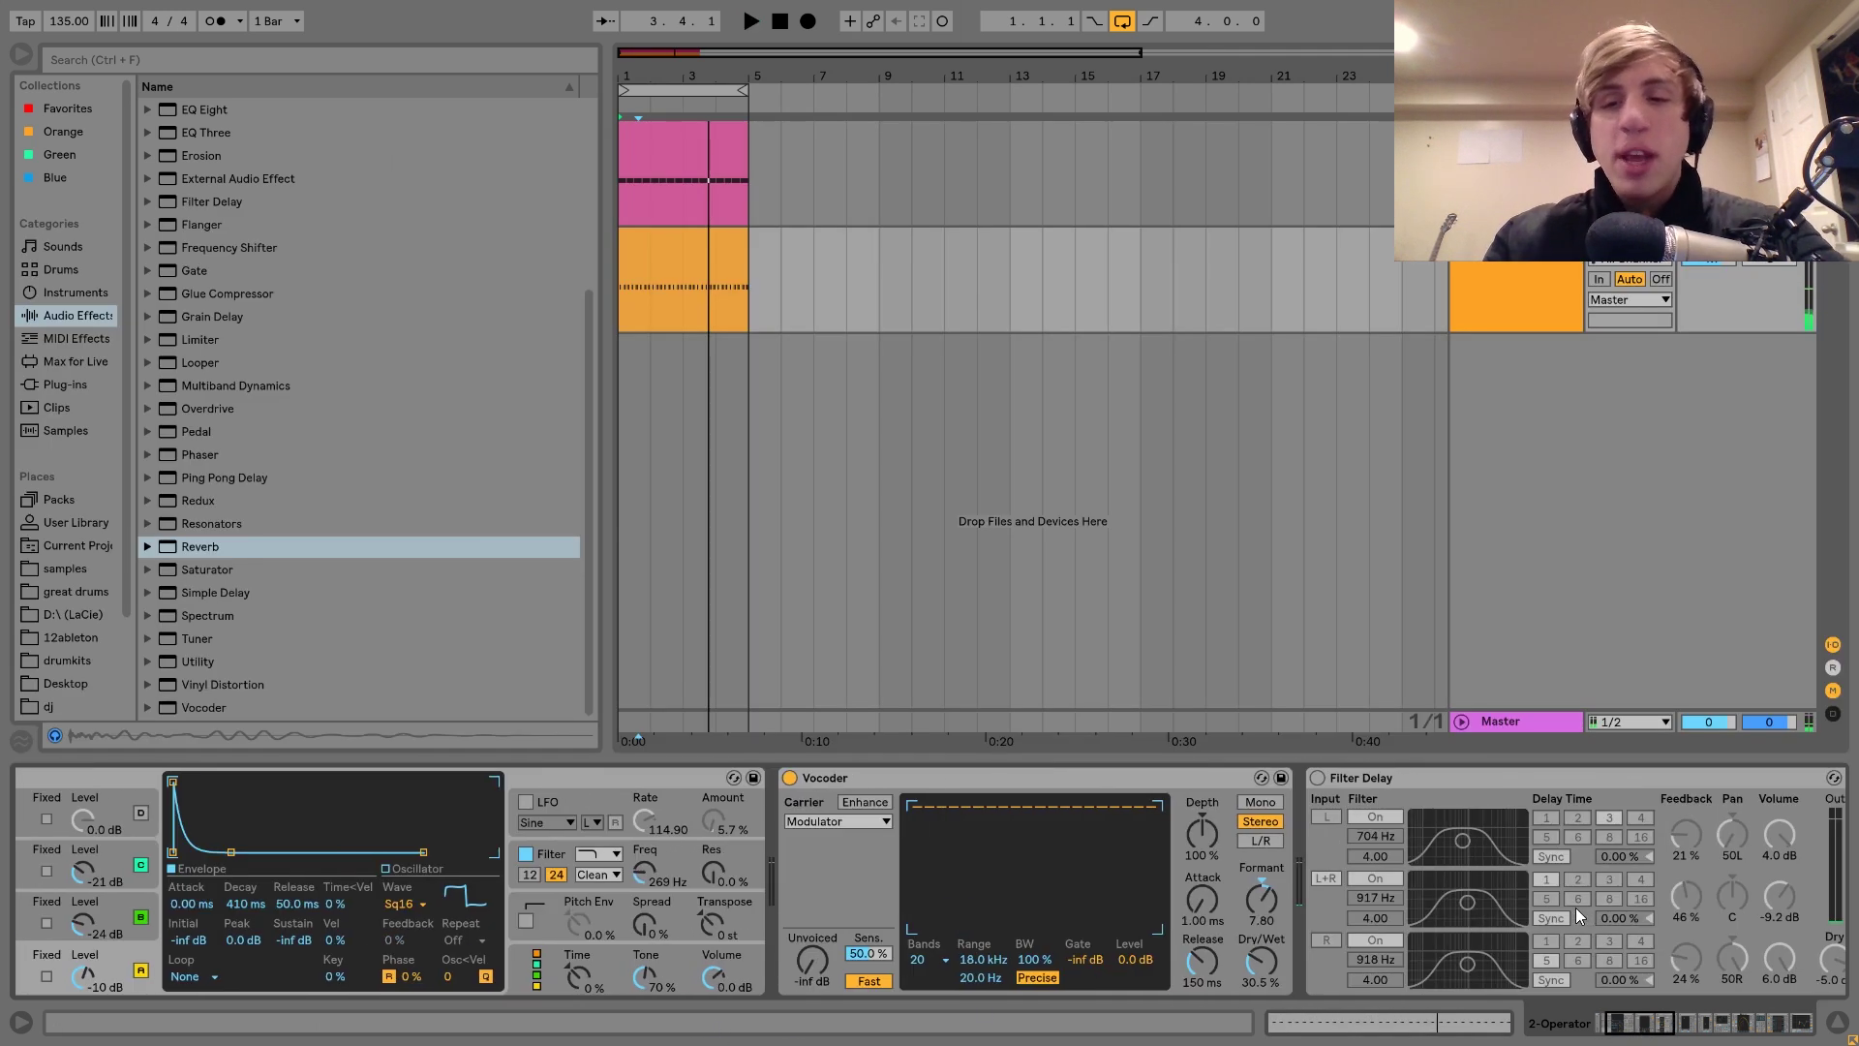
{"action": "left_click", "coordinate": [1318, 777]}
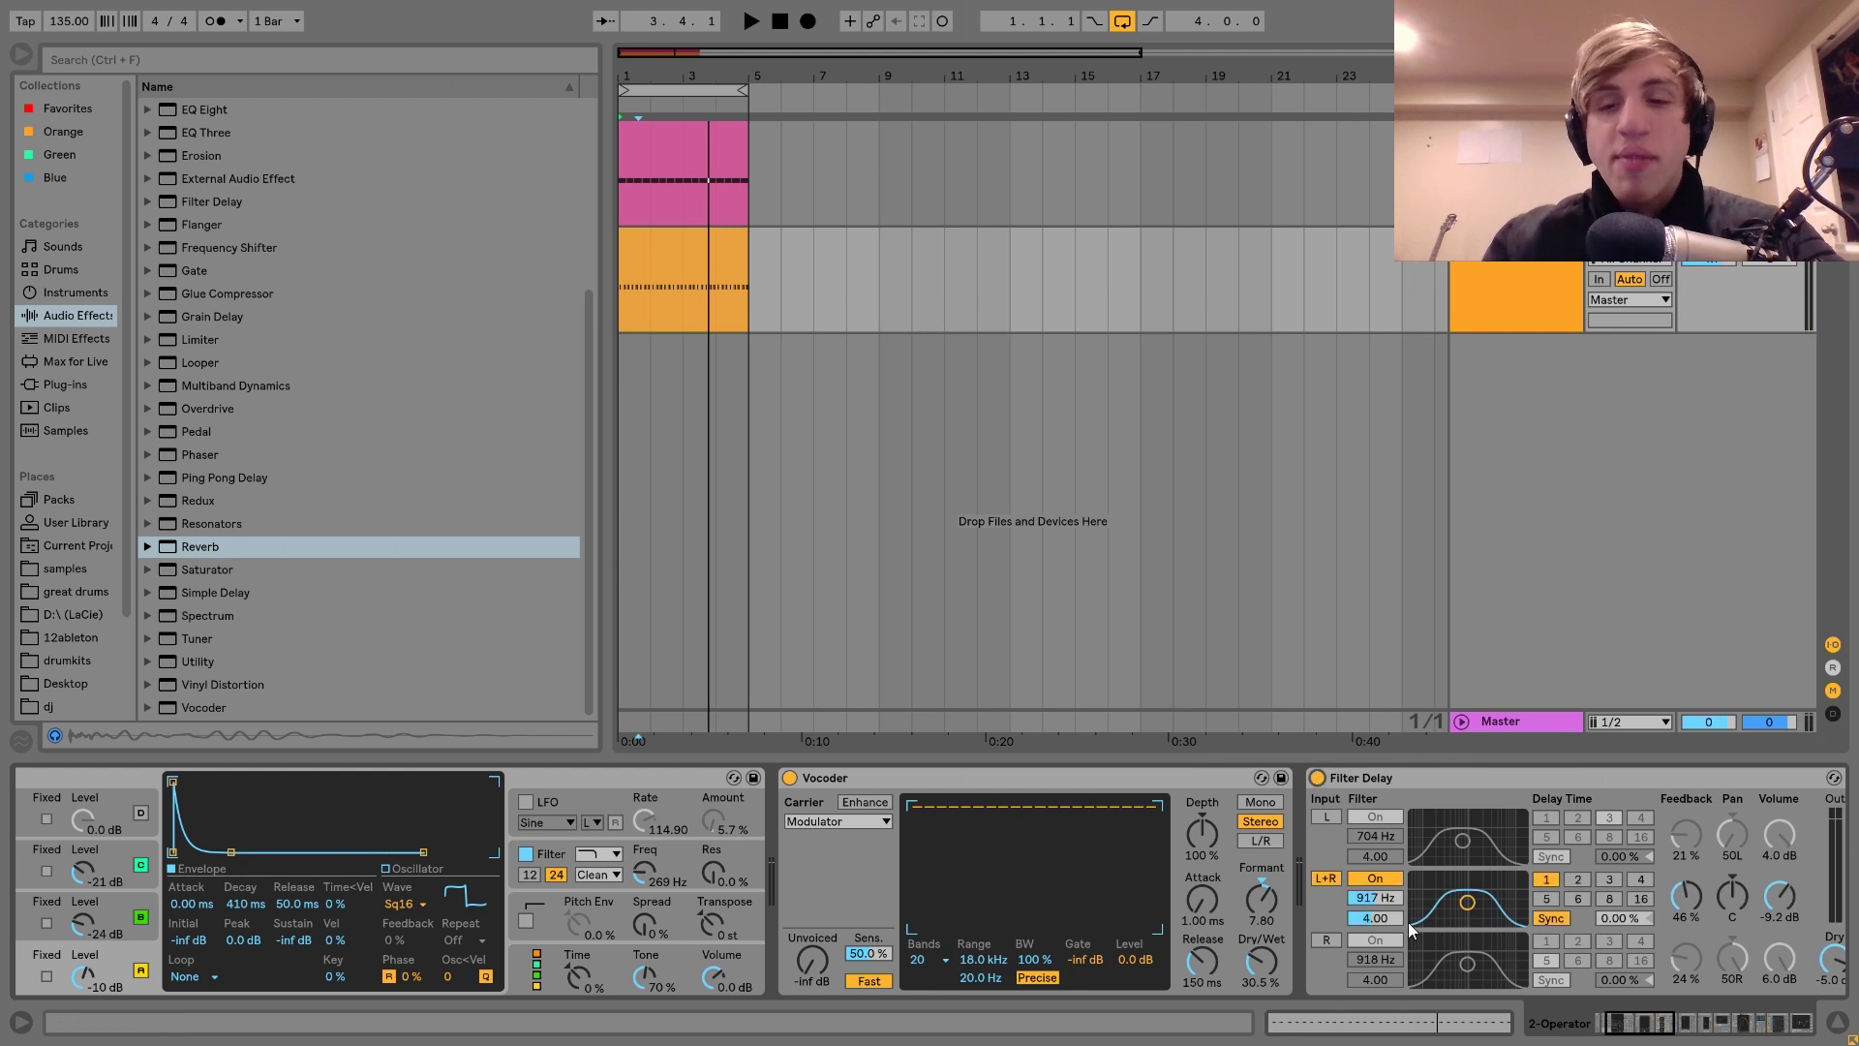
{"action": "left_click", "coordinate": [631, 230]}
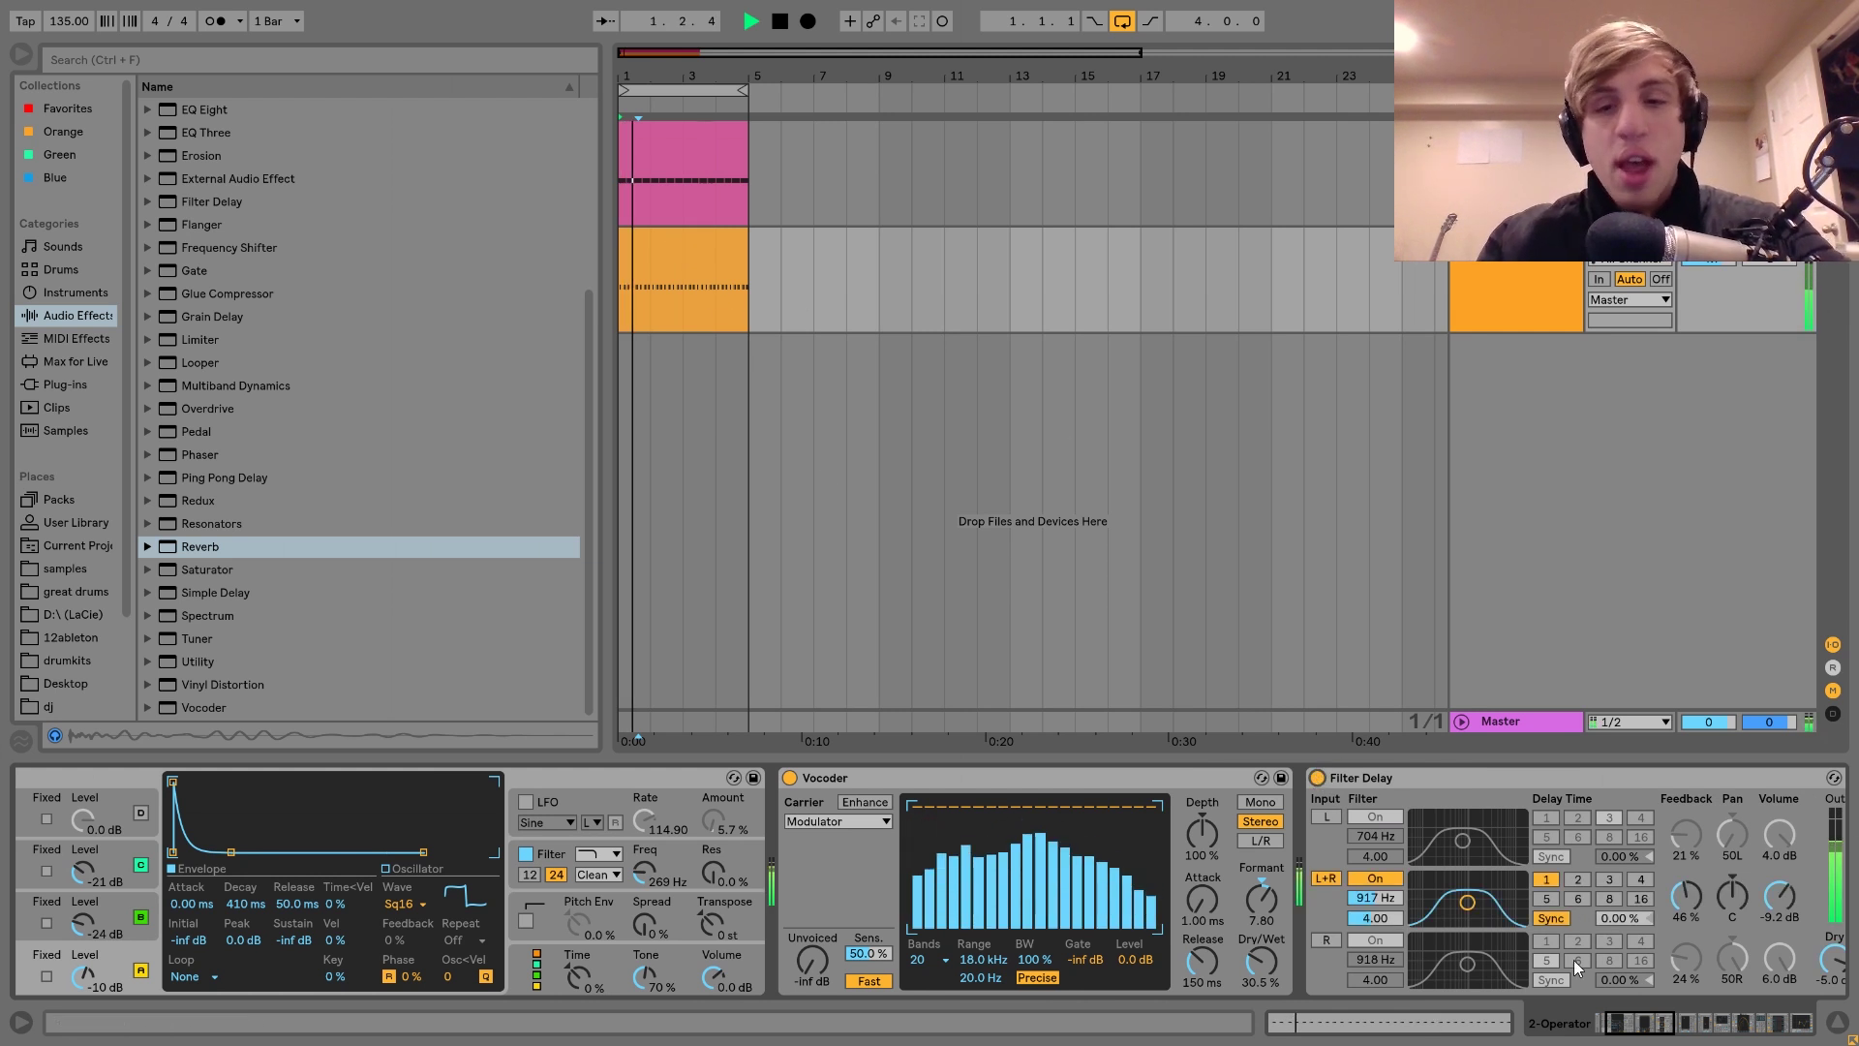
Step: Examine the placement of the F0 notes in the Operator clip, marking 1.1.3, and return to the device chain
{"action": "double_click", "coordinate": [631, 230]}
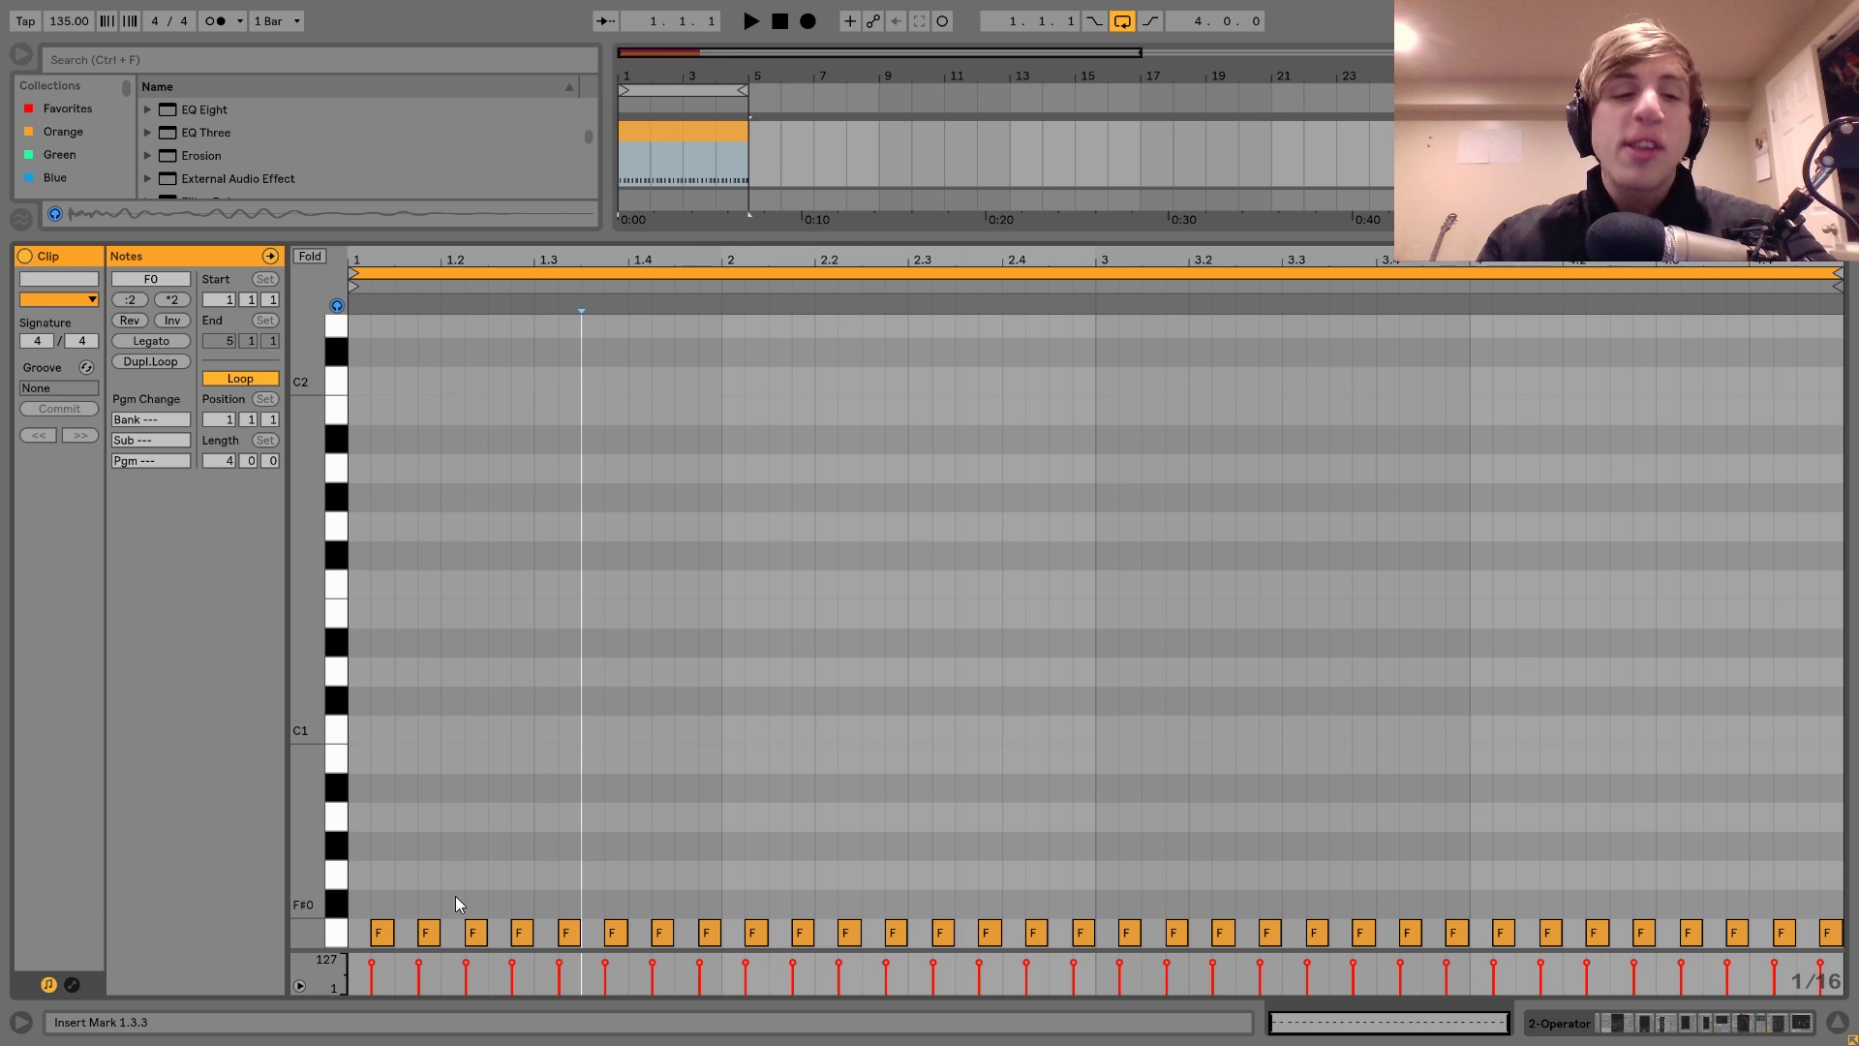
{"action": "left_click", "coordinate": [407, 935]}
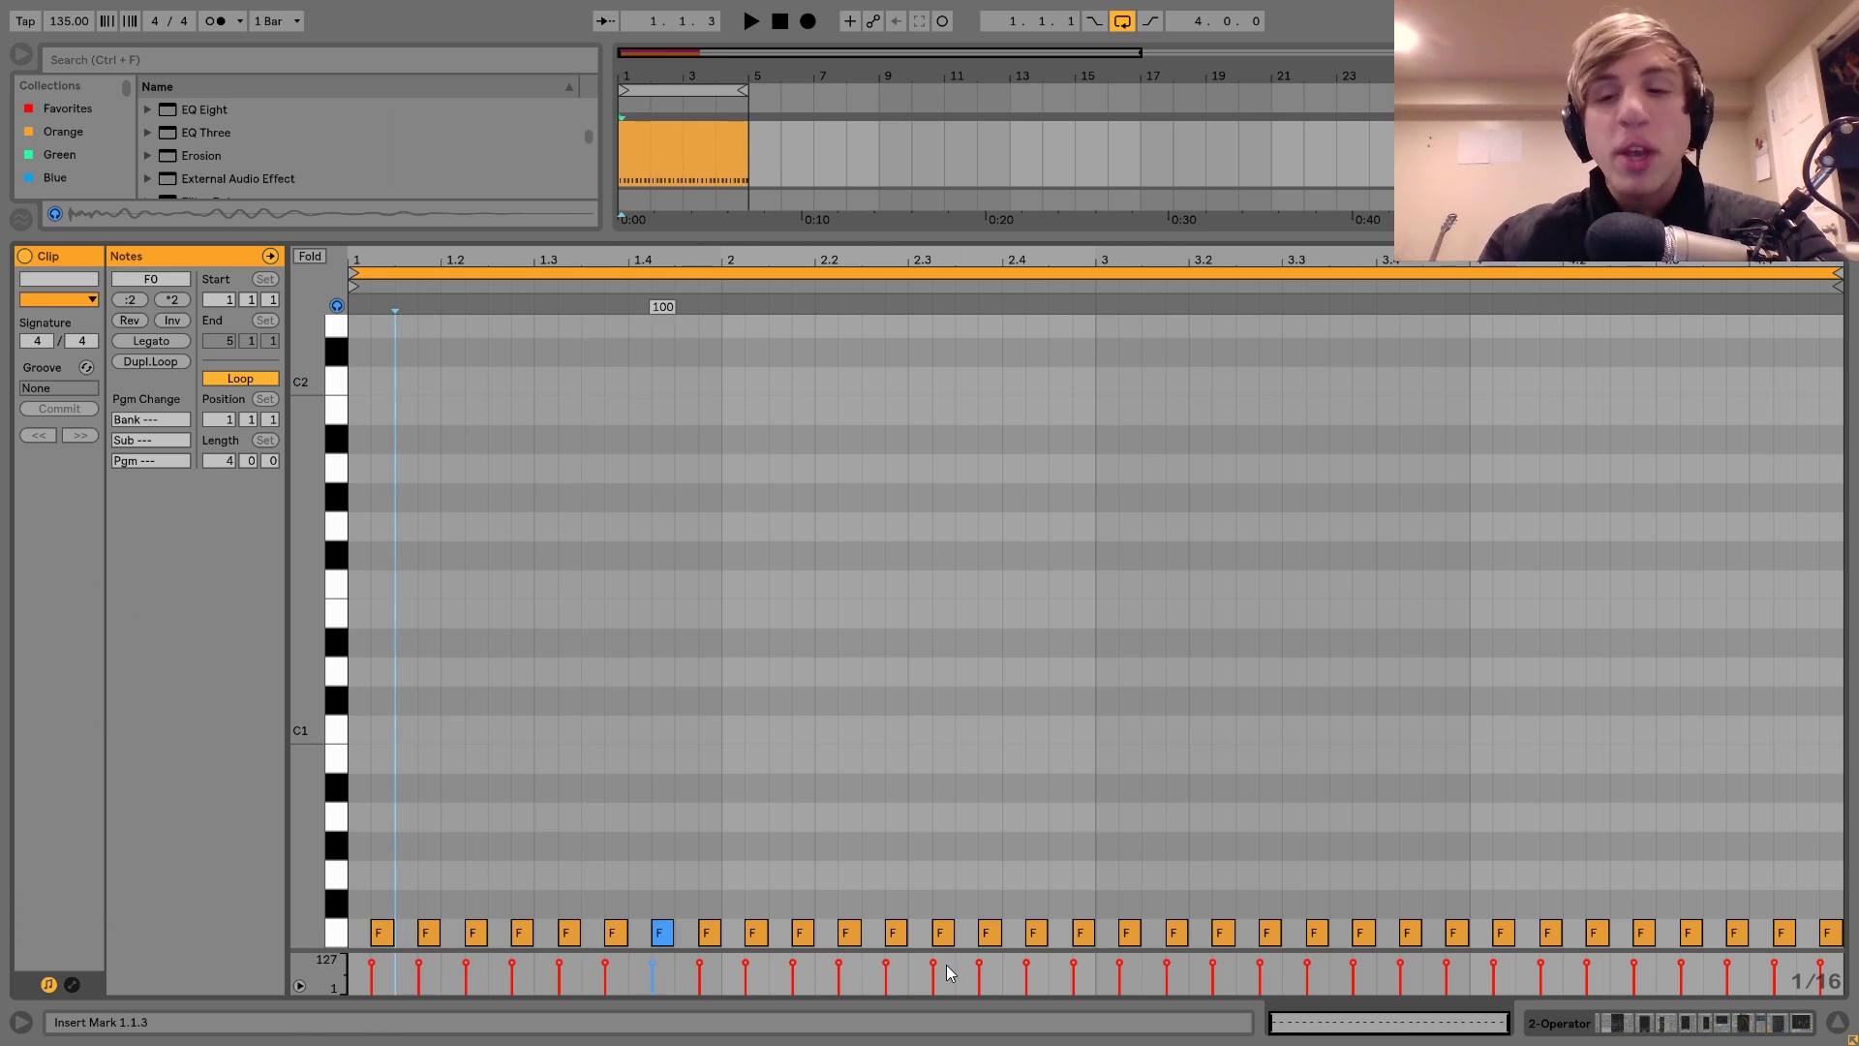
{"action": "left_click", "coordinate": [1654, 1029]}
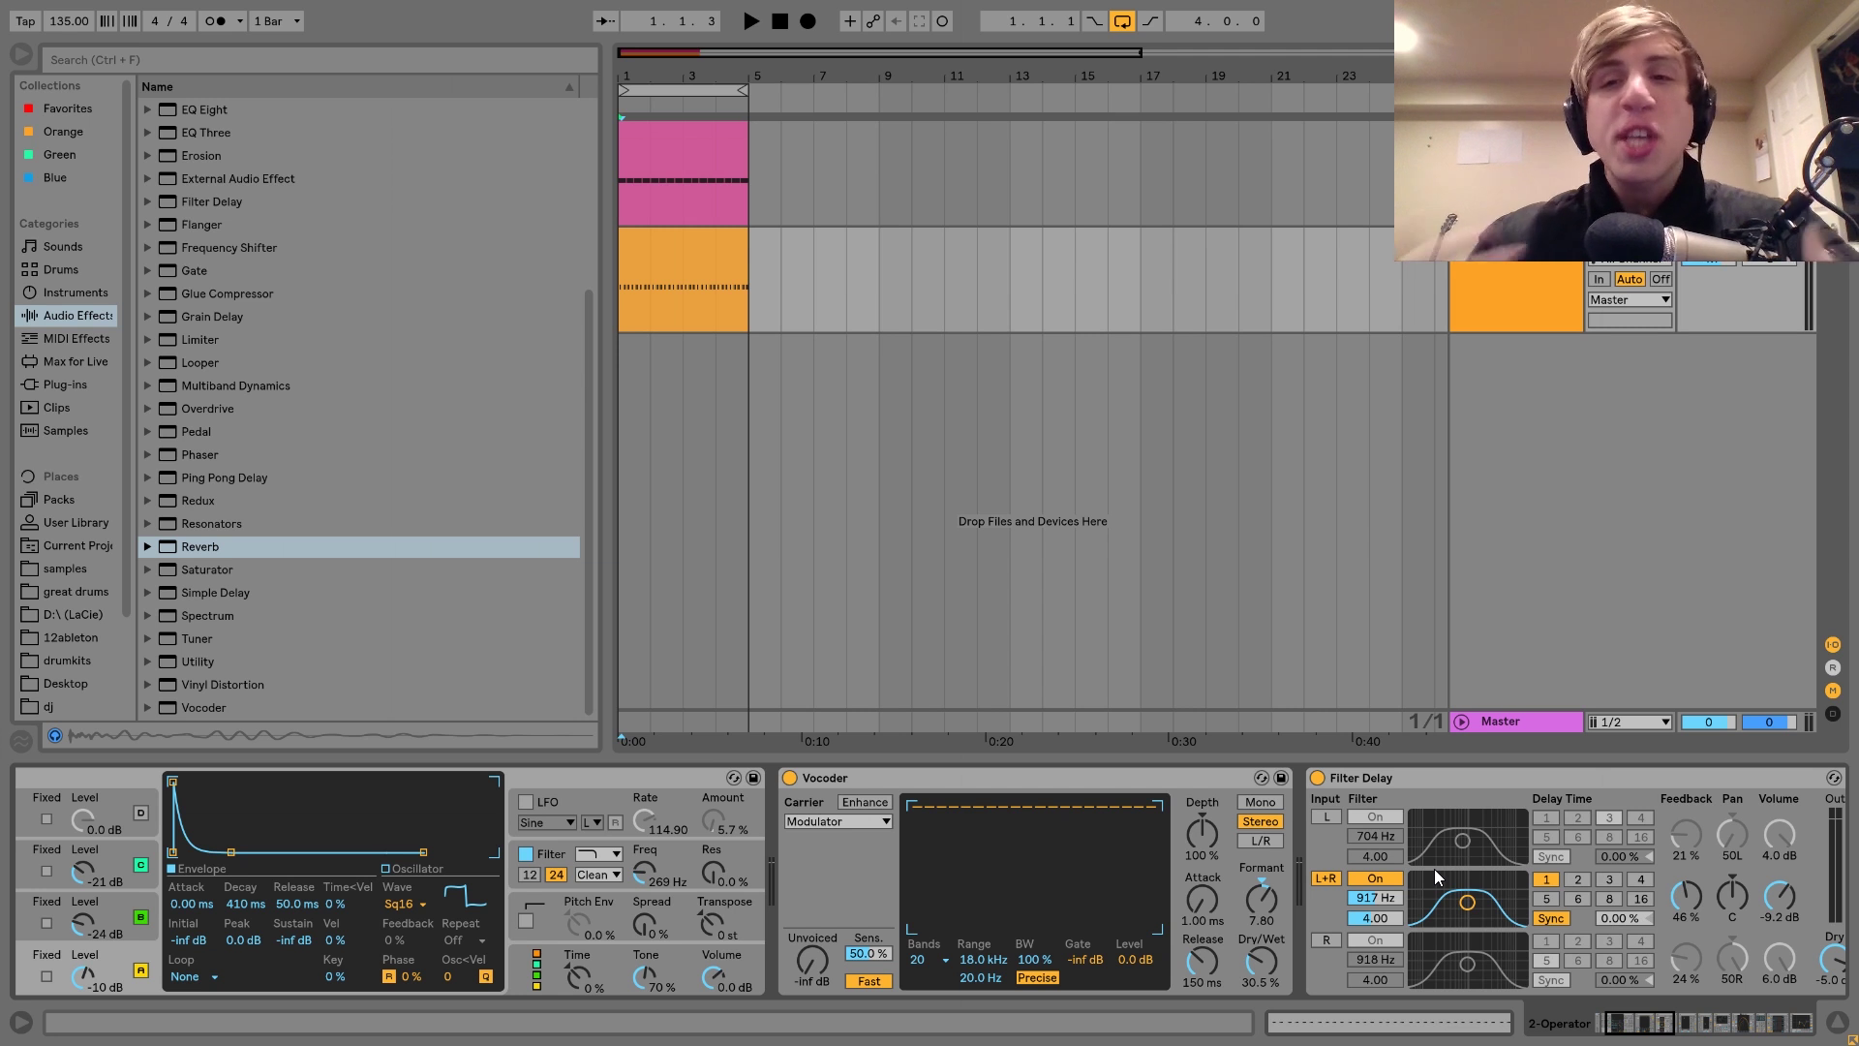
Step: Try copying all F0 notes one sixteenth earlier to fill every step, audition the result, and undo the copy
{"action": "left_click", "coordinate": [681, 250]}
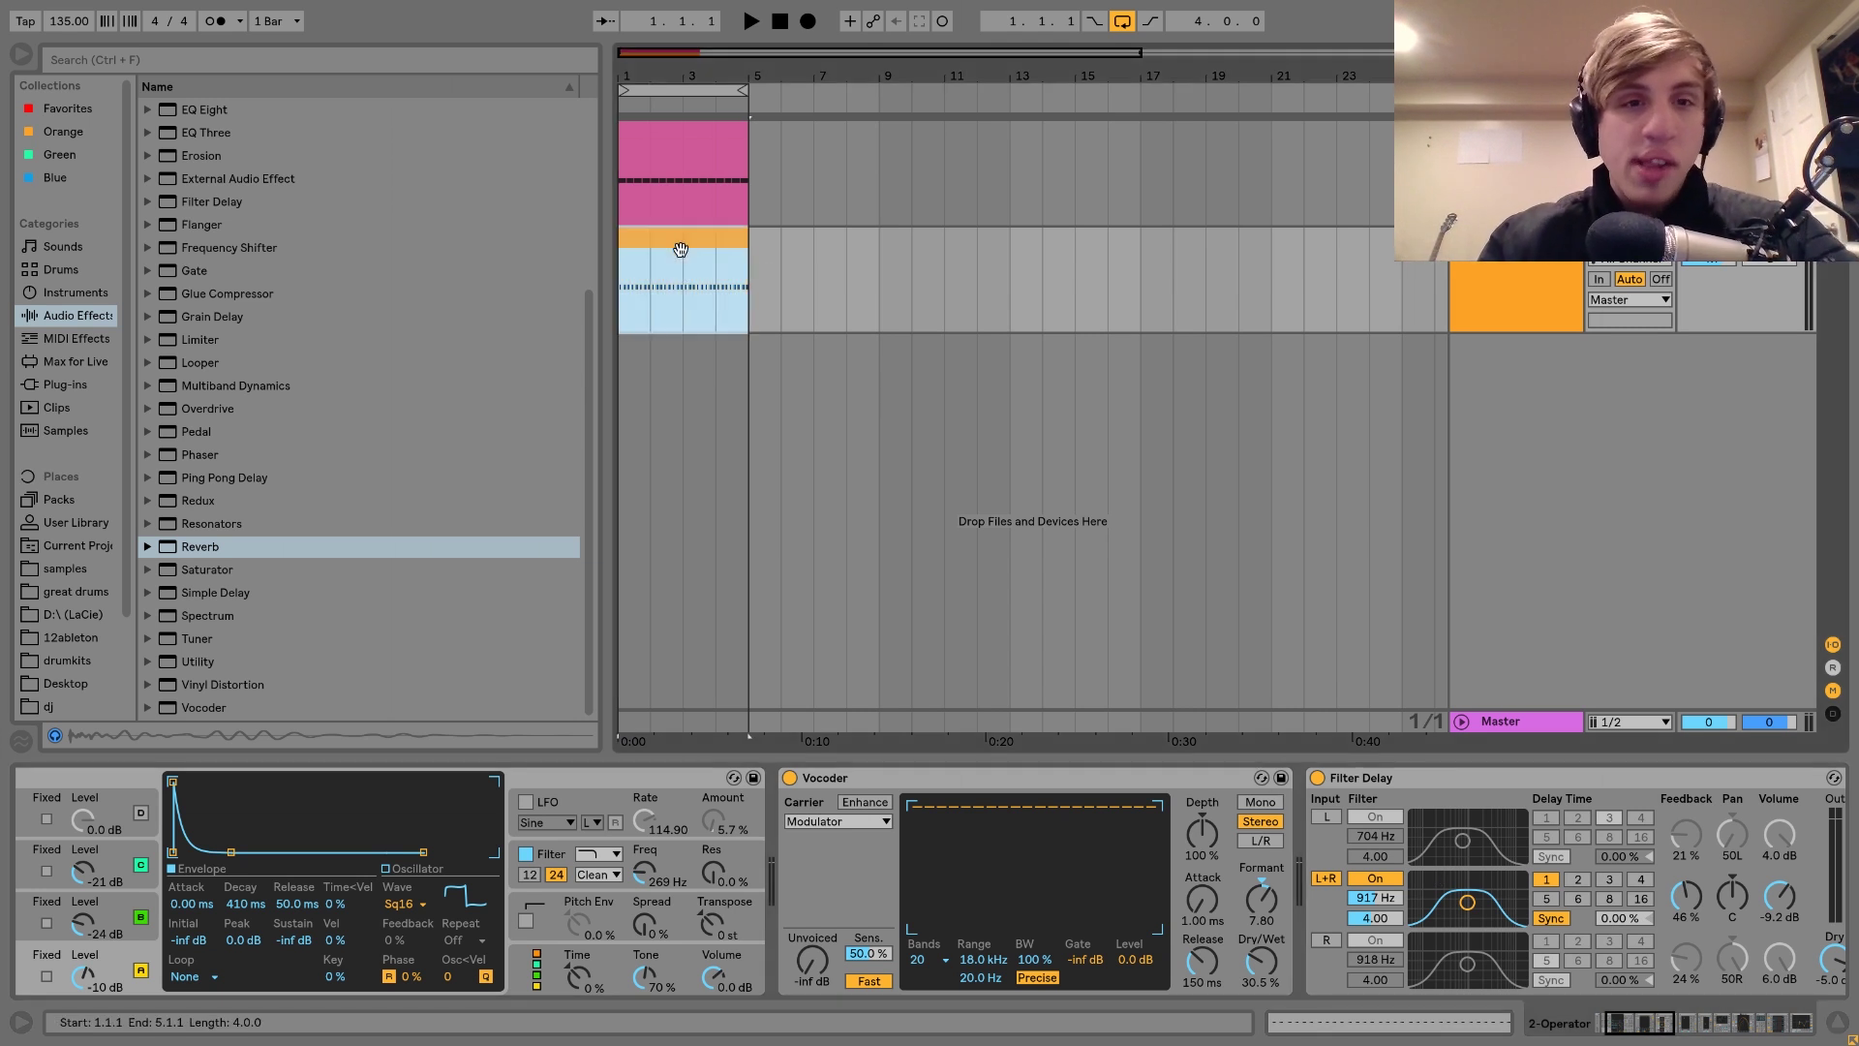
{"action": "double_click", "coordinate": [680, 250]}
{"action": "left_click_drag", "start_coordinate": [426, 934], "coordinate": [401, 934]}
{"action": "key", "text": "space"}
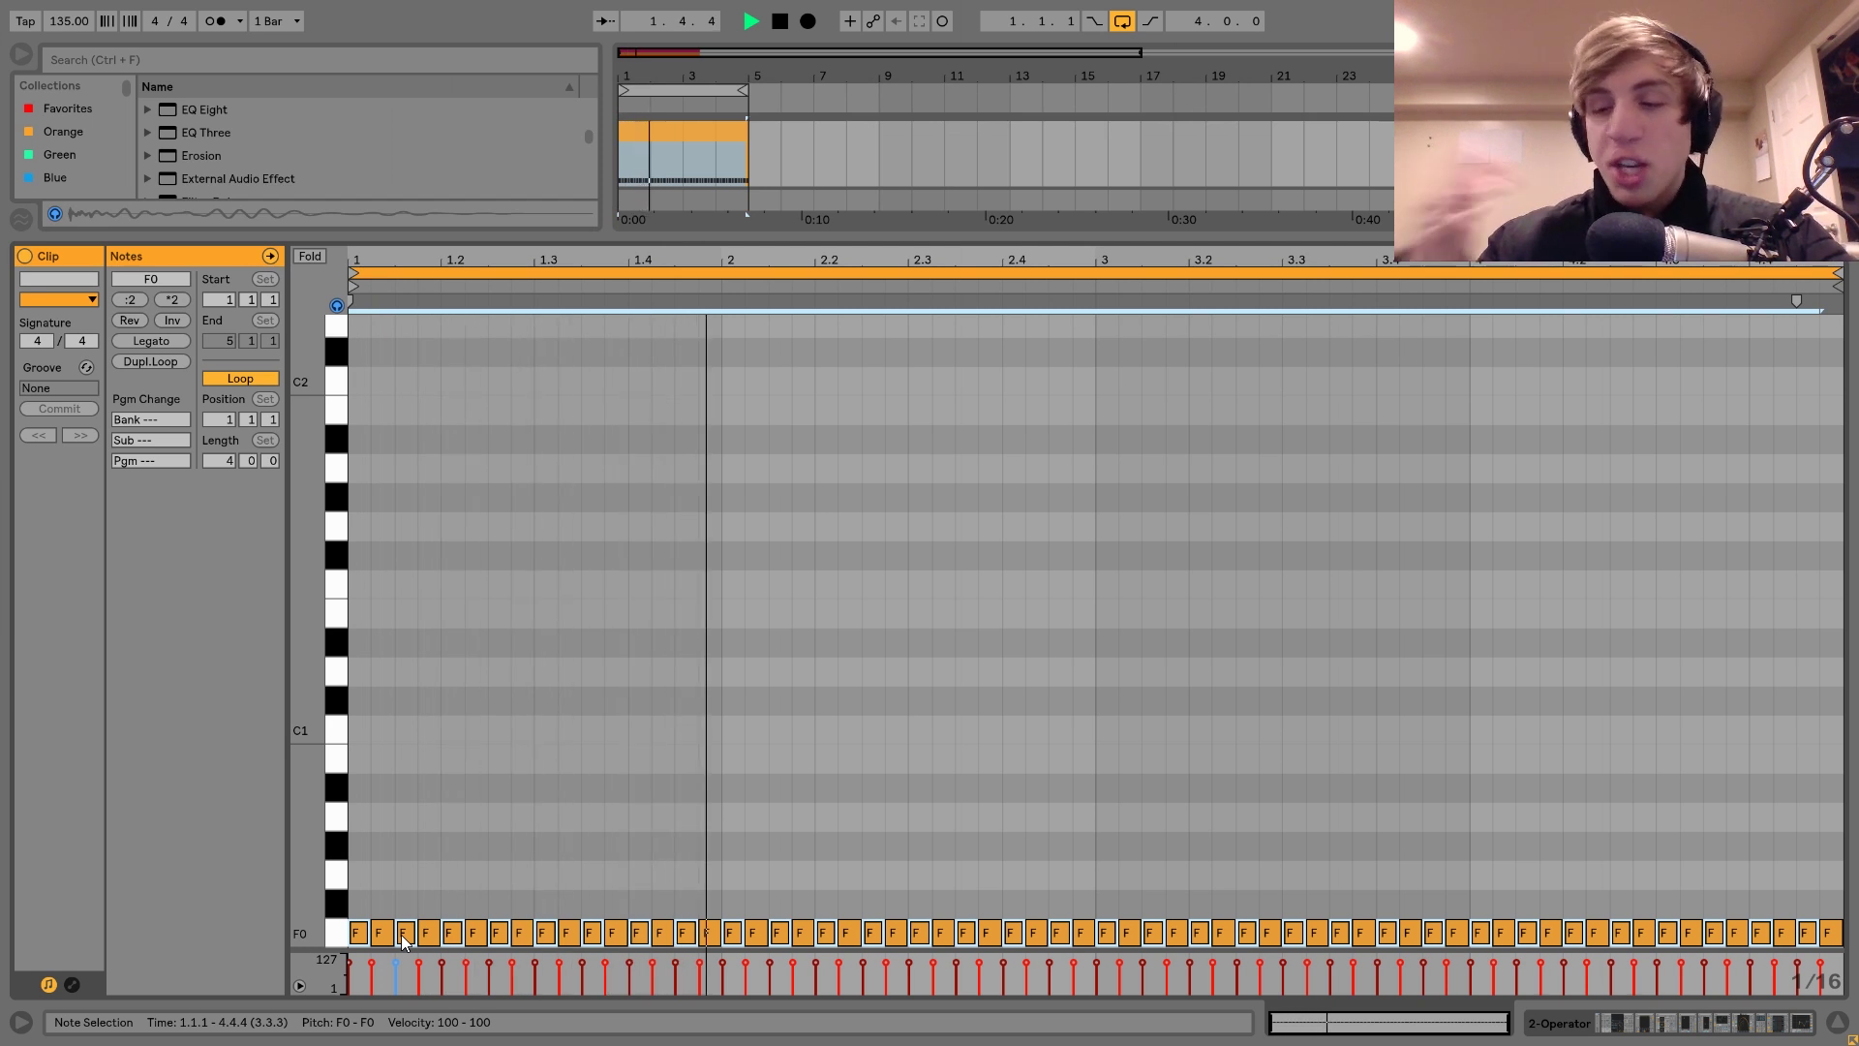
{"action": "key", "text": "space"}
{"action": "key", "text": "ctrl+z"}
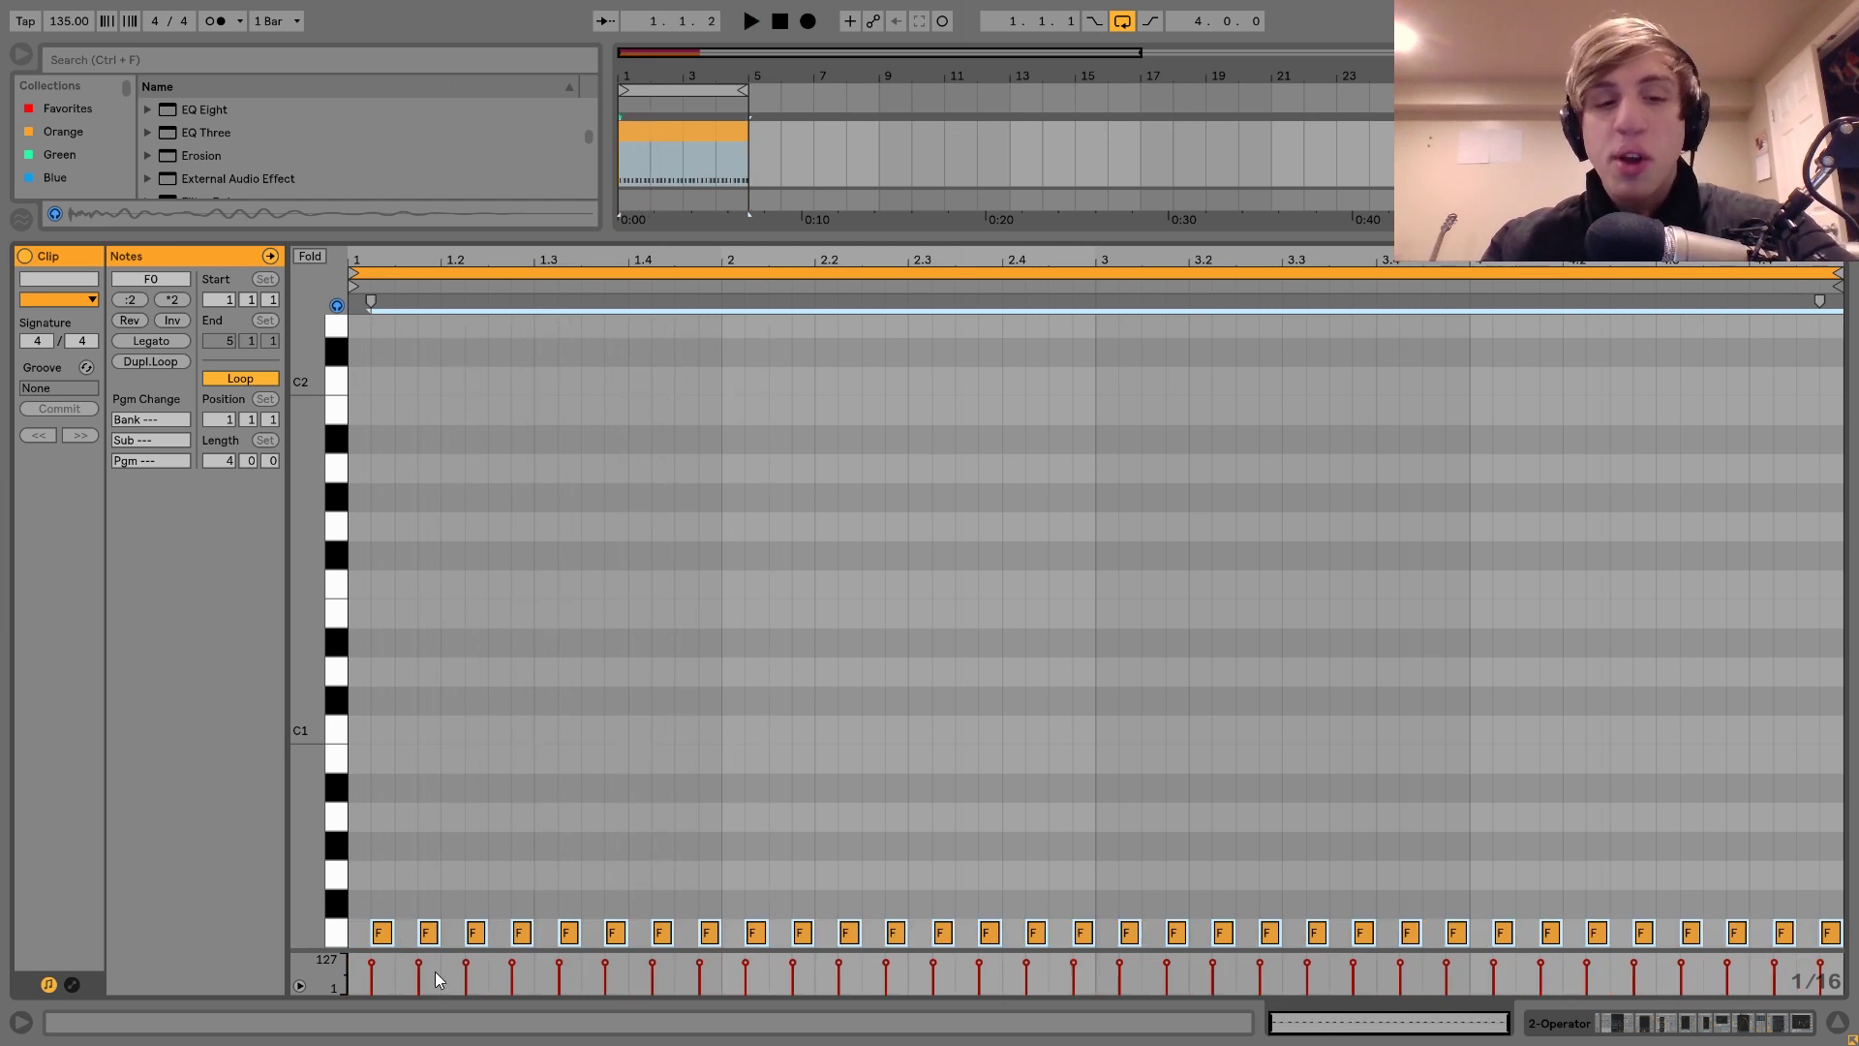
Step: Play the original offbeat pattern and review the Operator, Vocoder and Filter Delay settings in the chain
{"action": "key", "text": "space"}
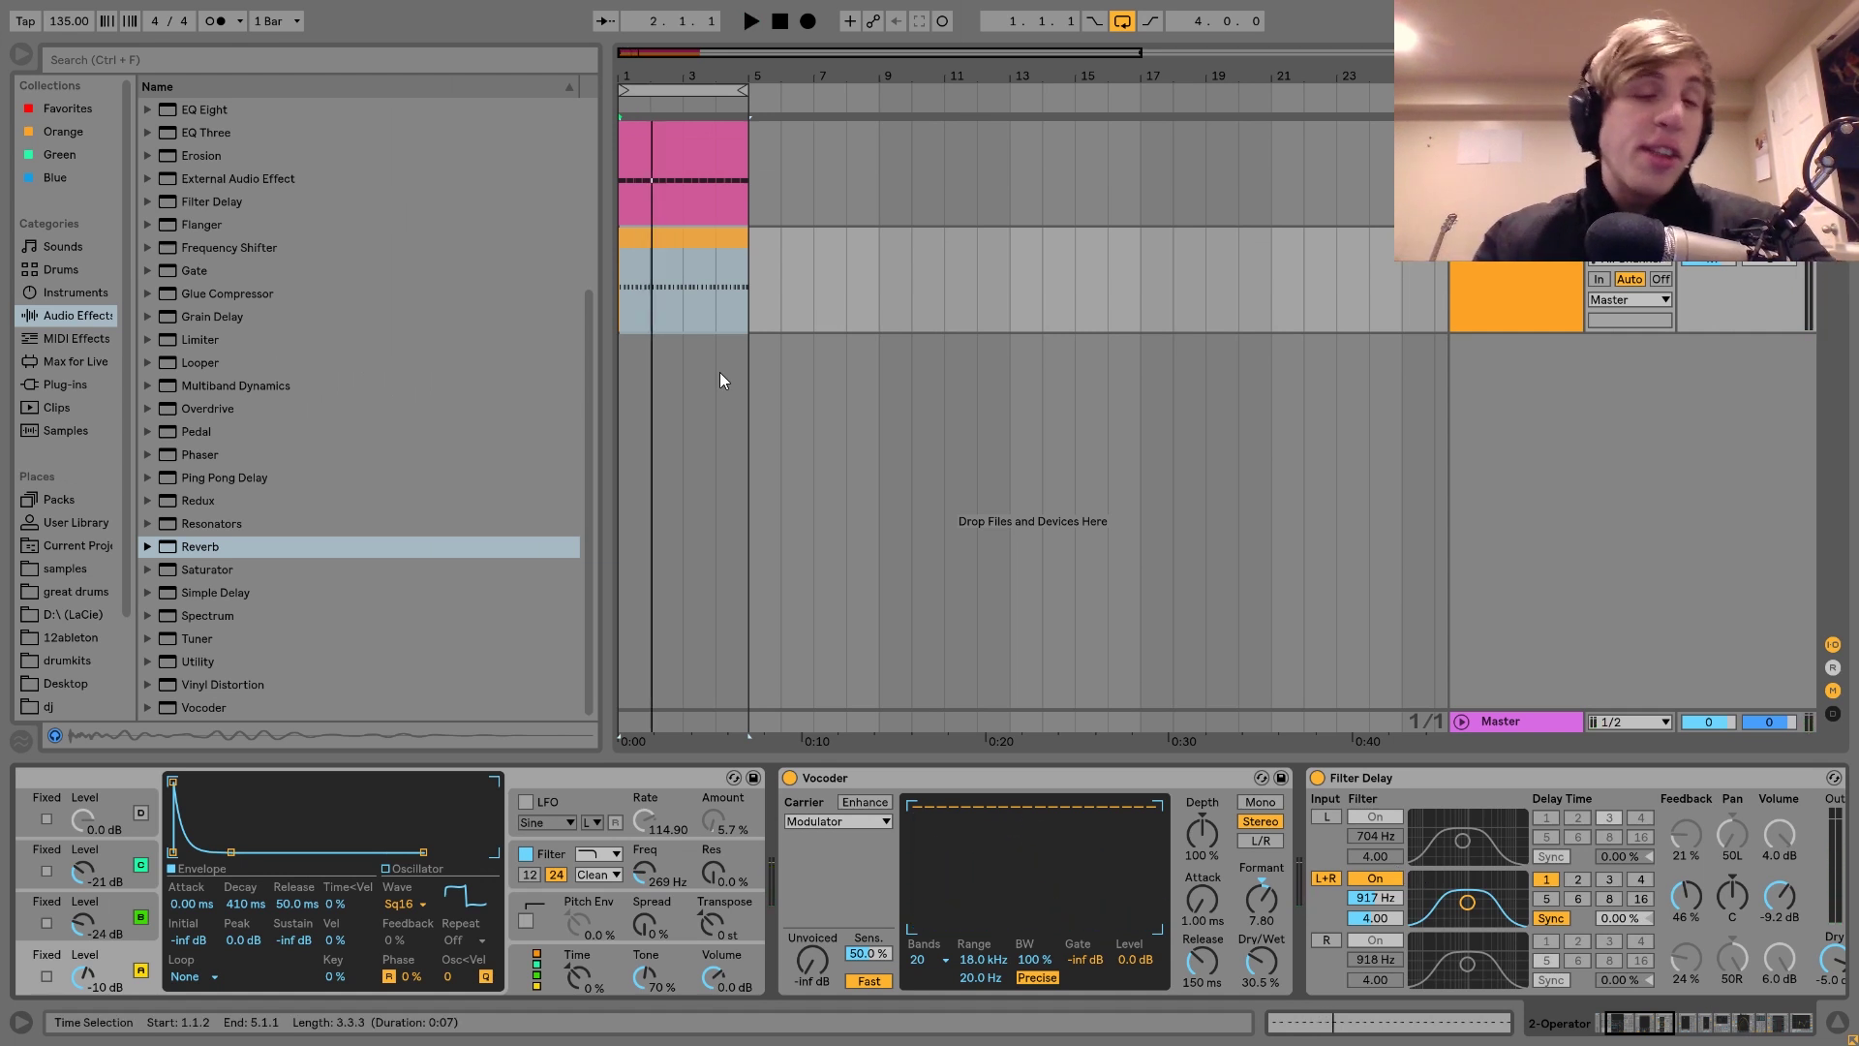
{"action": "scroll", "coordinate": [264, 926], "scroll_direction": "up", "scroll_amount": 5}
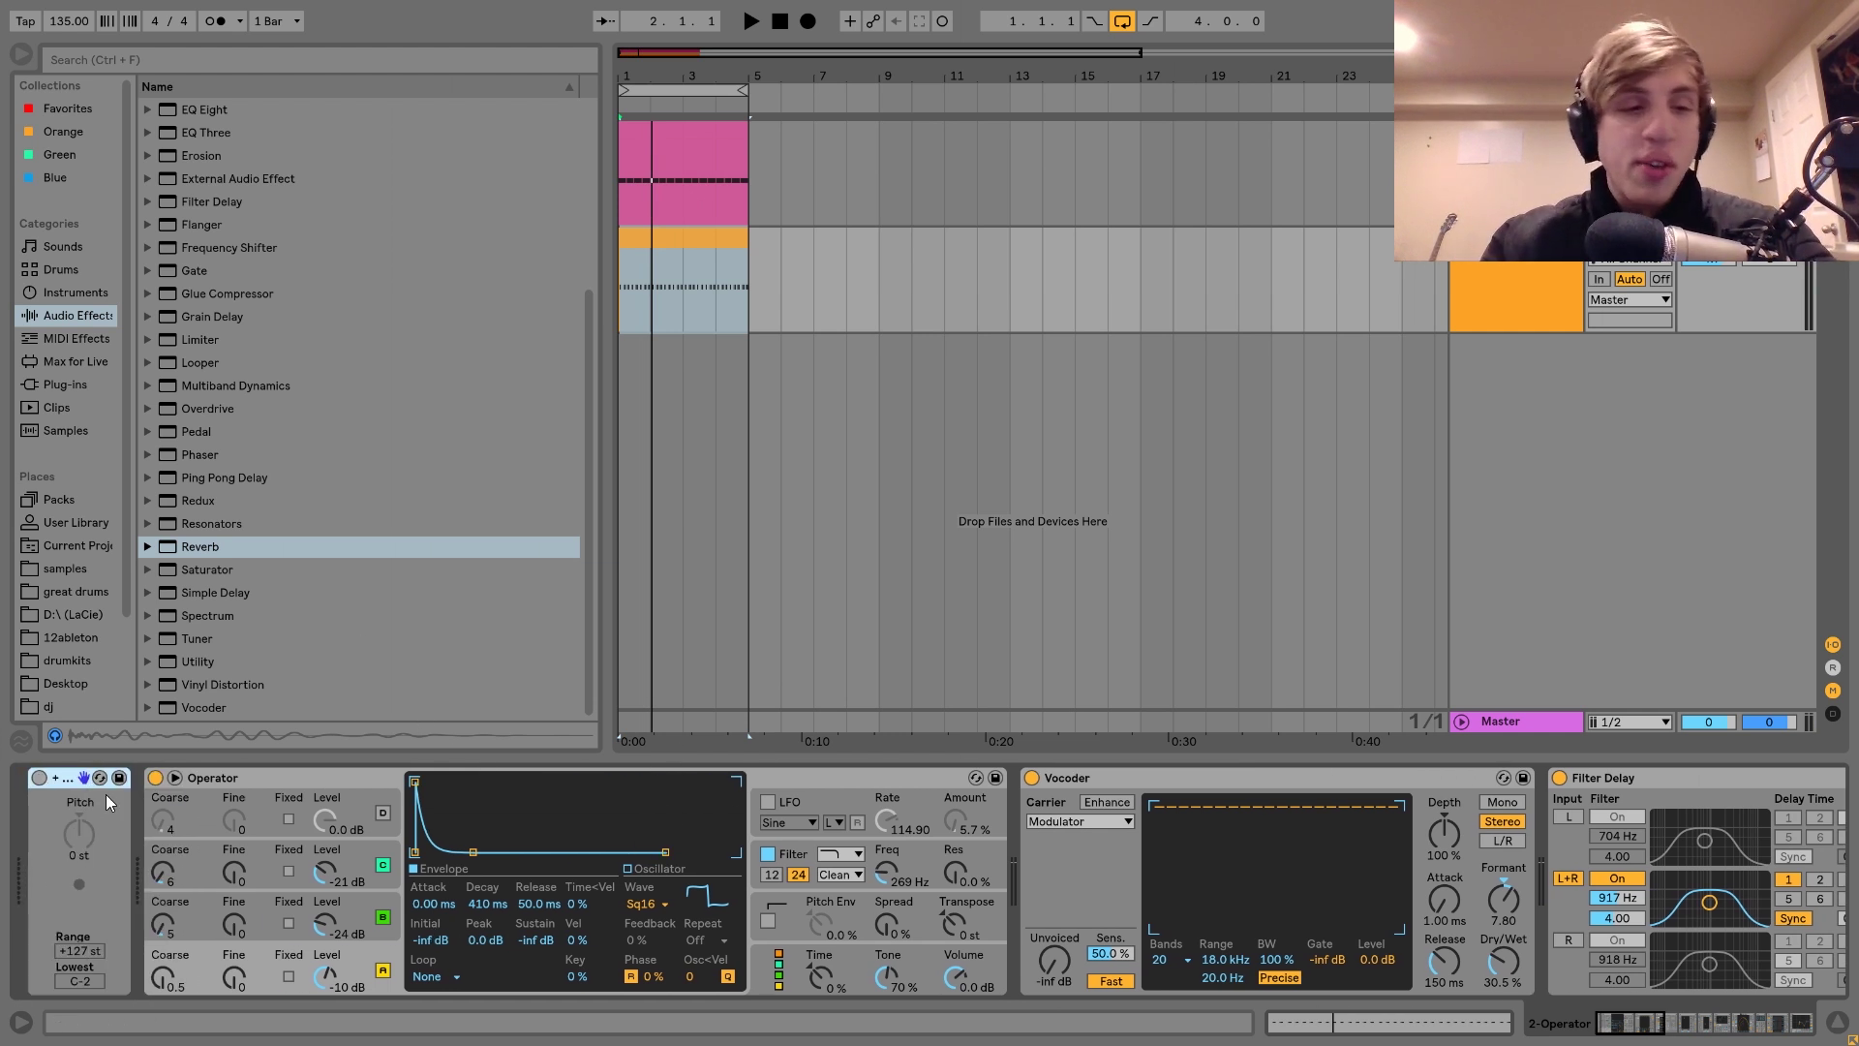
{"action": "scroll", "coordinate": [764, 899], "scroll_direction": "down", "scroll_amount": 6}
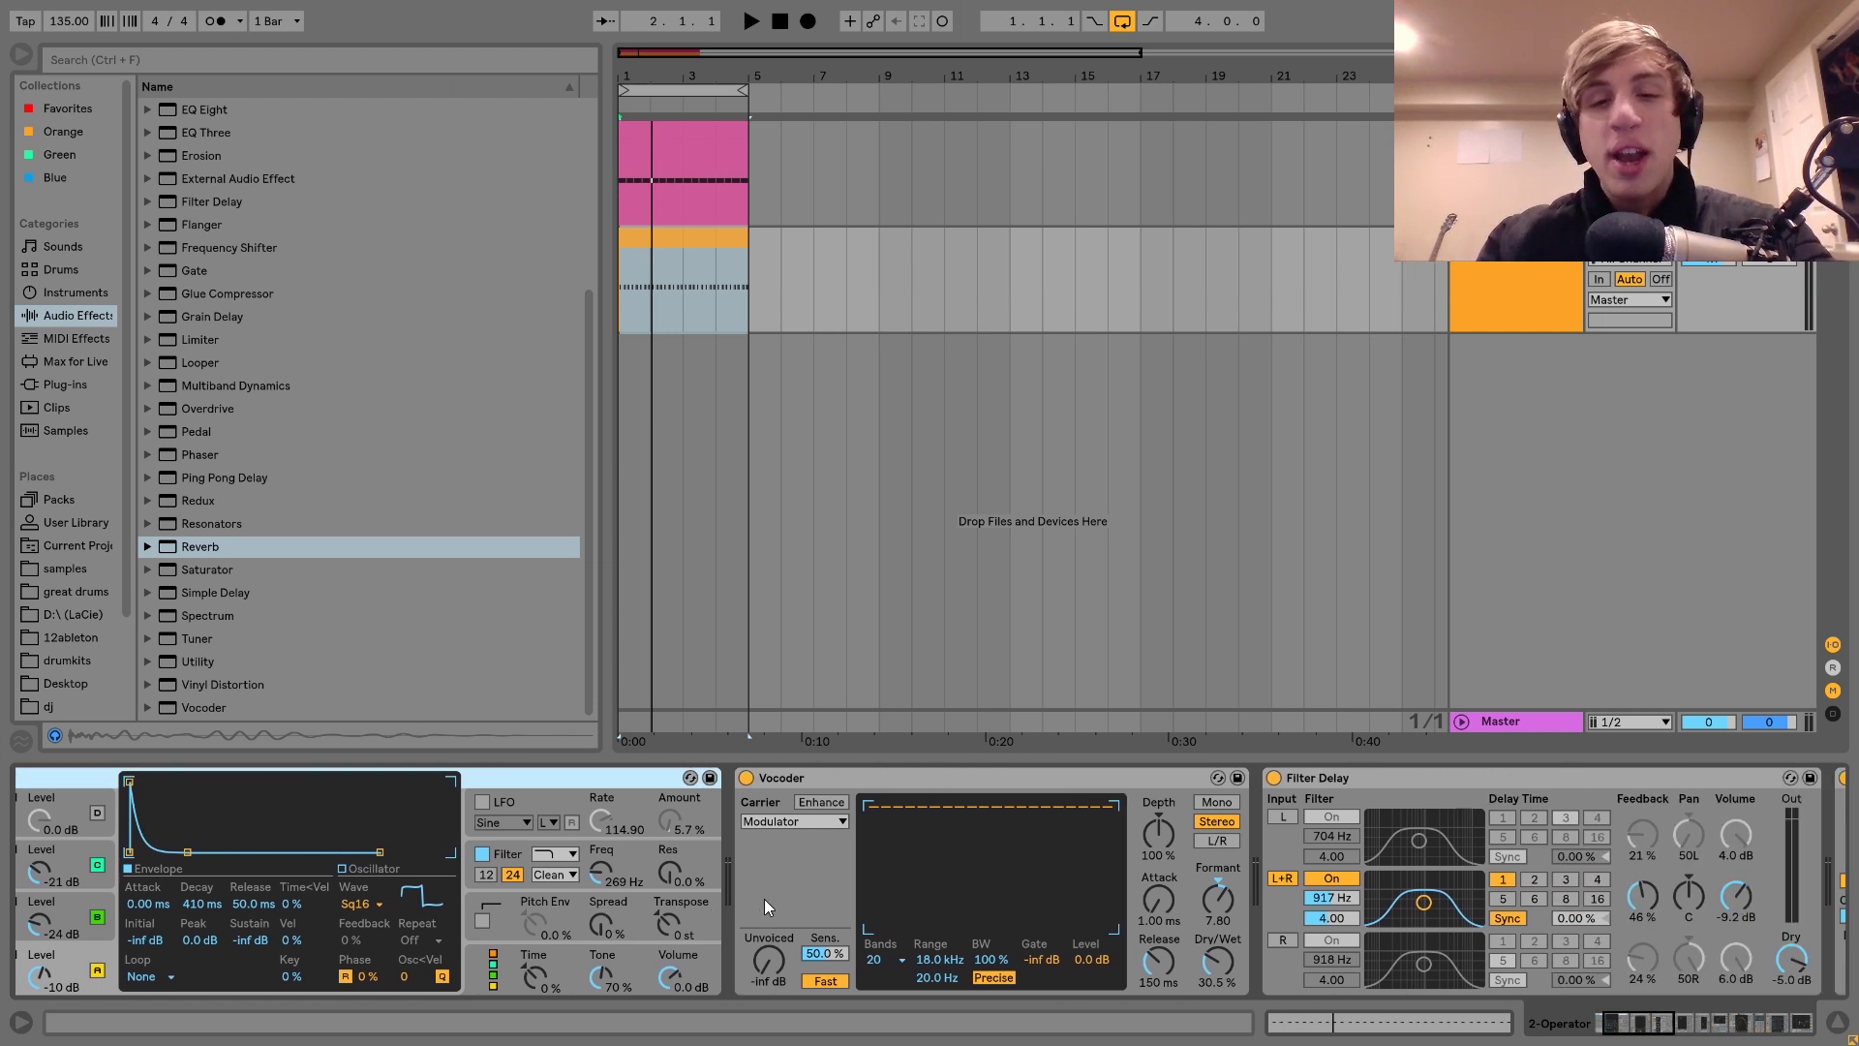
{"action": "key", "text": "space"}
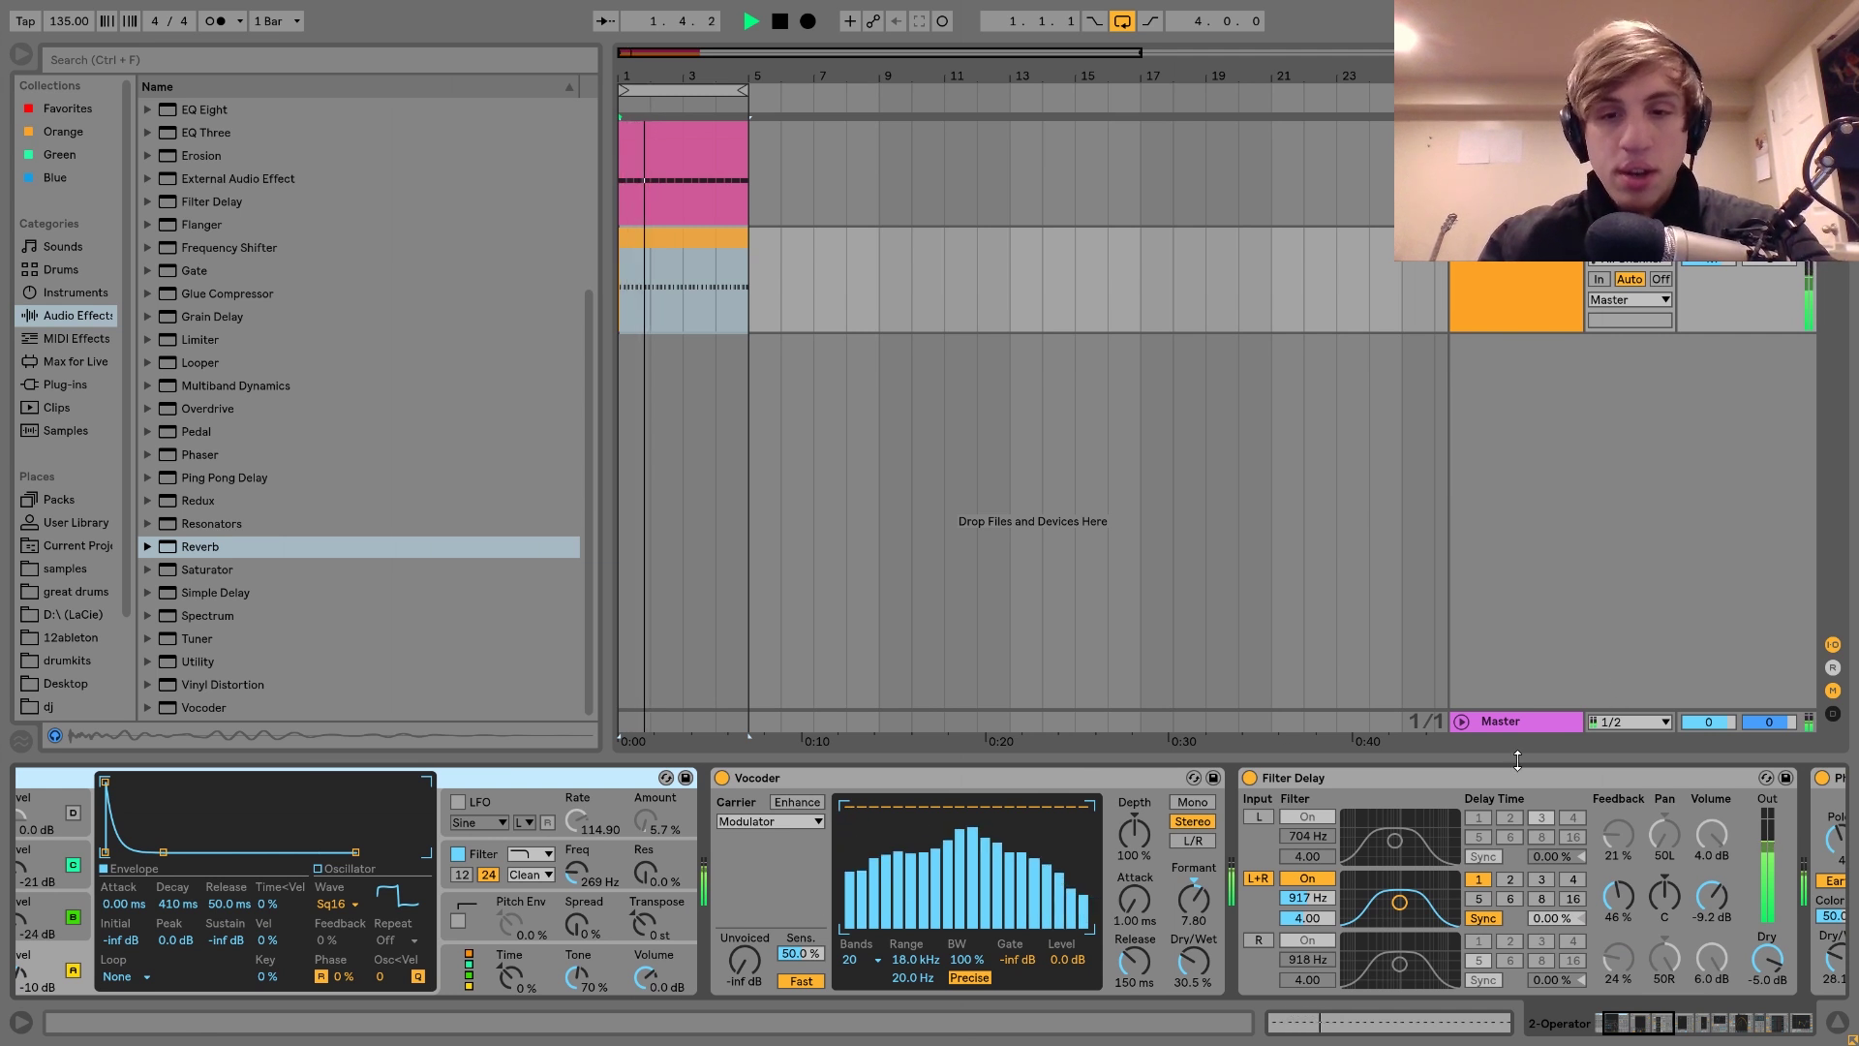
{"action": "left_click", "coordinate": [1377, 775]}
{"action": "key", "text": "space"}
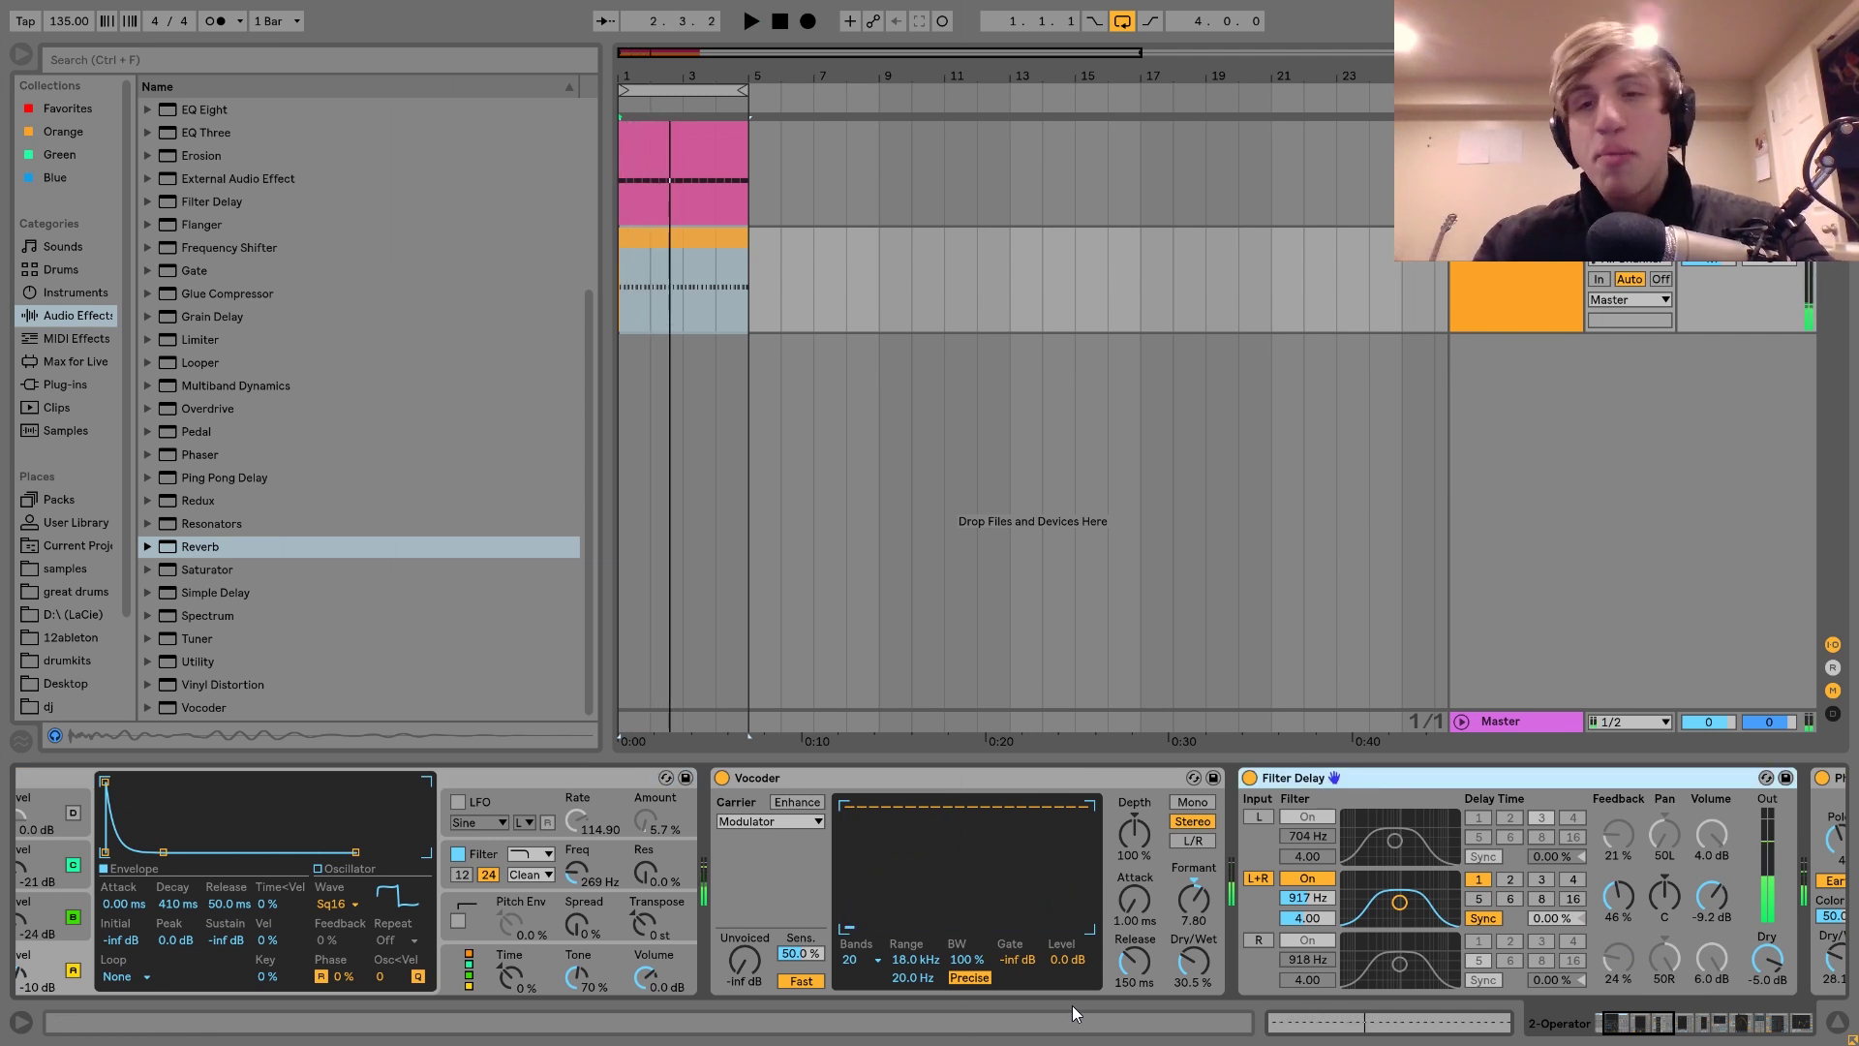
Step: Bypass the Vocoder, Filter Delay and Phaser on the Operator track
{"action": "scroll", "coordinate": [1007, 960], "scroll_direction": "up", "scroll_amount": 4}
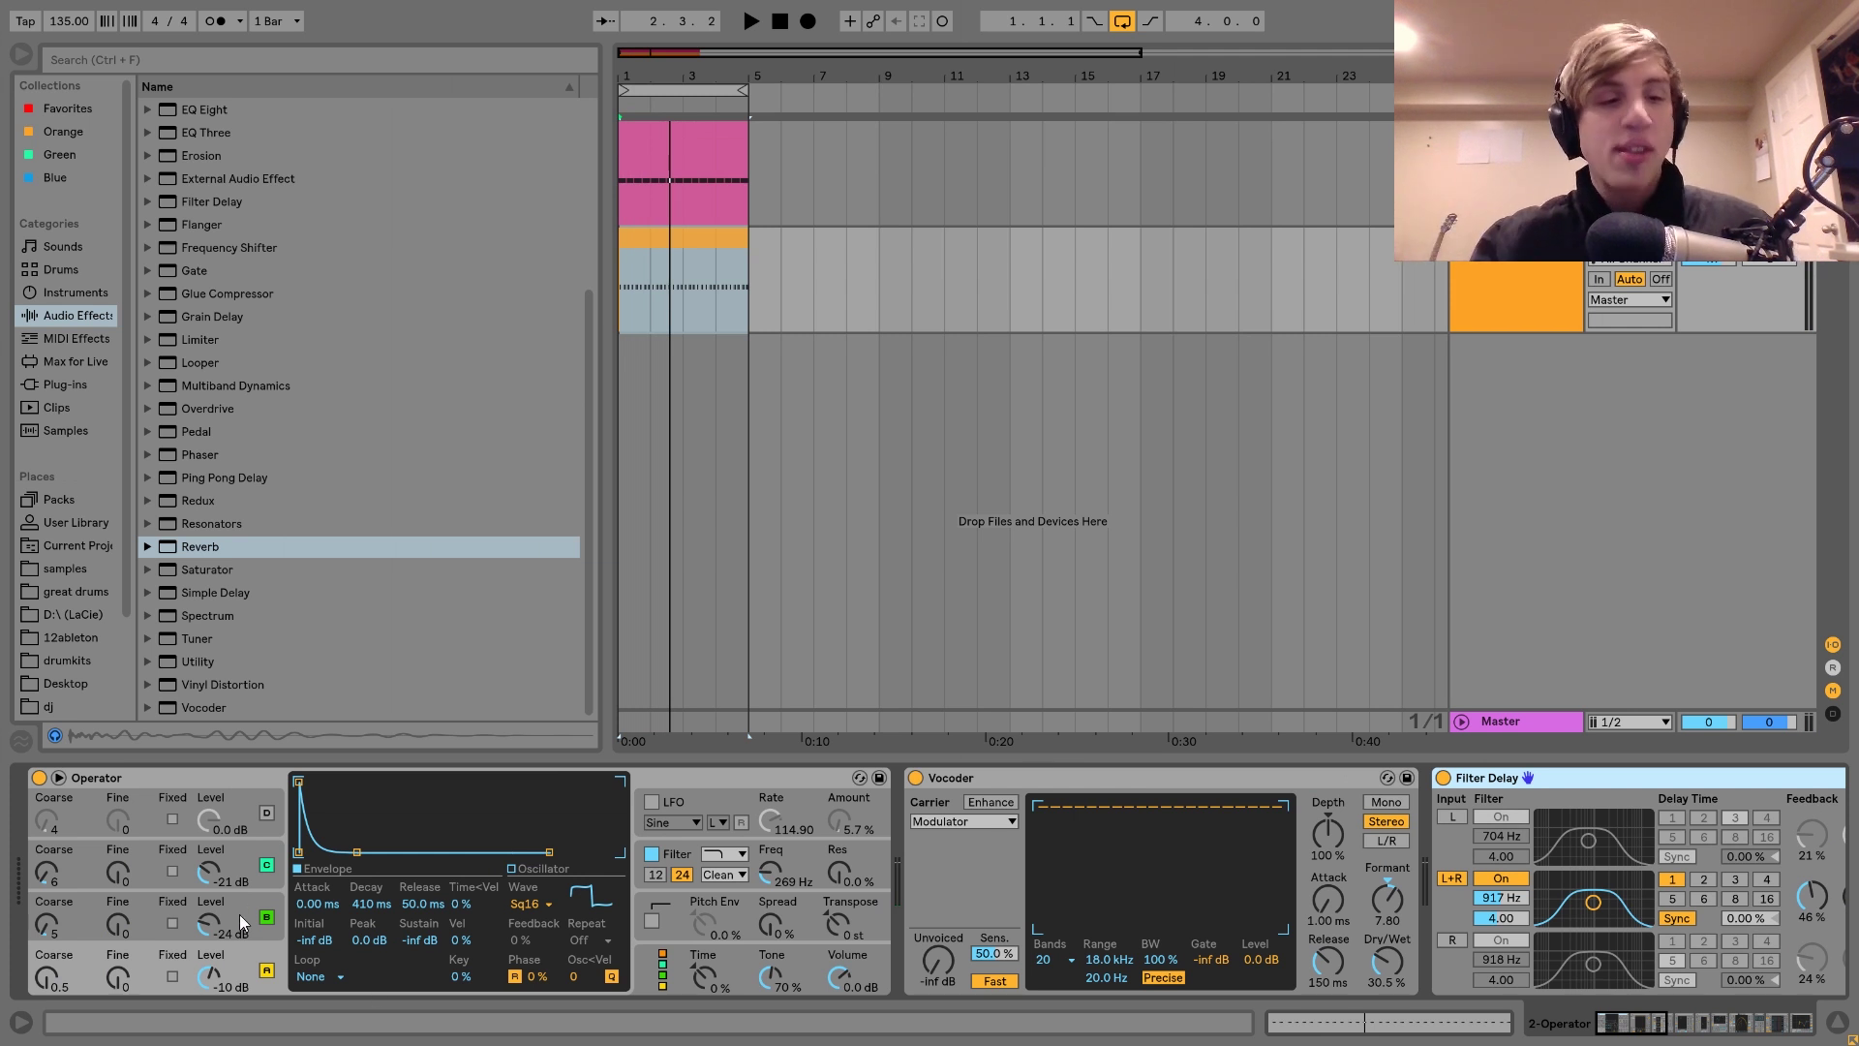
{"action": "left_click", "coordinate": [915, 778]}
{"action": "scroll", "coordinate": [1065, 780], "scroll_direction": "down", "scroll_amount": 4}
{"action": "left_click", "coordinate": [1225, 777]}
{"action": "scroll", "coordinate": [1224, 779], "scroll_direction": "down", "scroll_amount": 10}
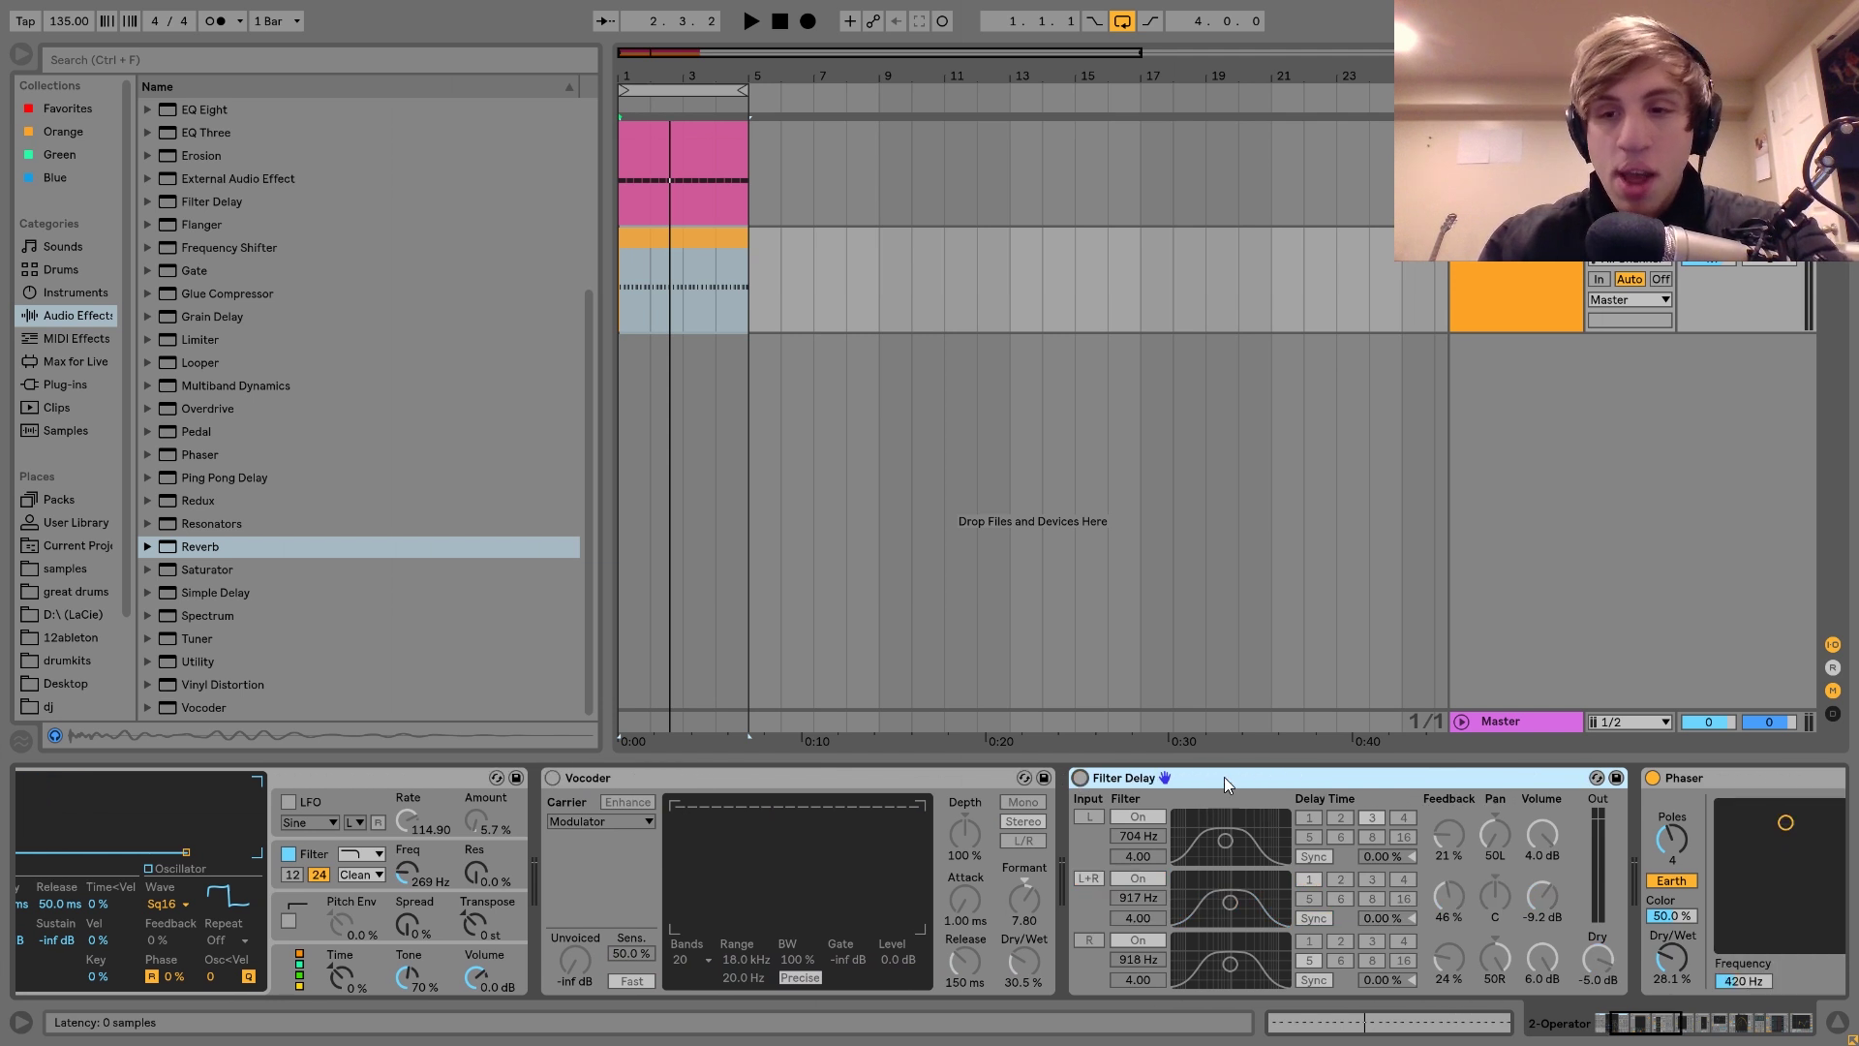
{"action": "left_click", "coordinate": [1241, 778]}
{"action": "scroll", "coordinate": [1247, 776], "scroll_direction": "down", "scroll_amount": 10}
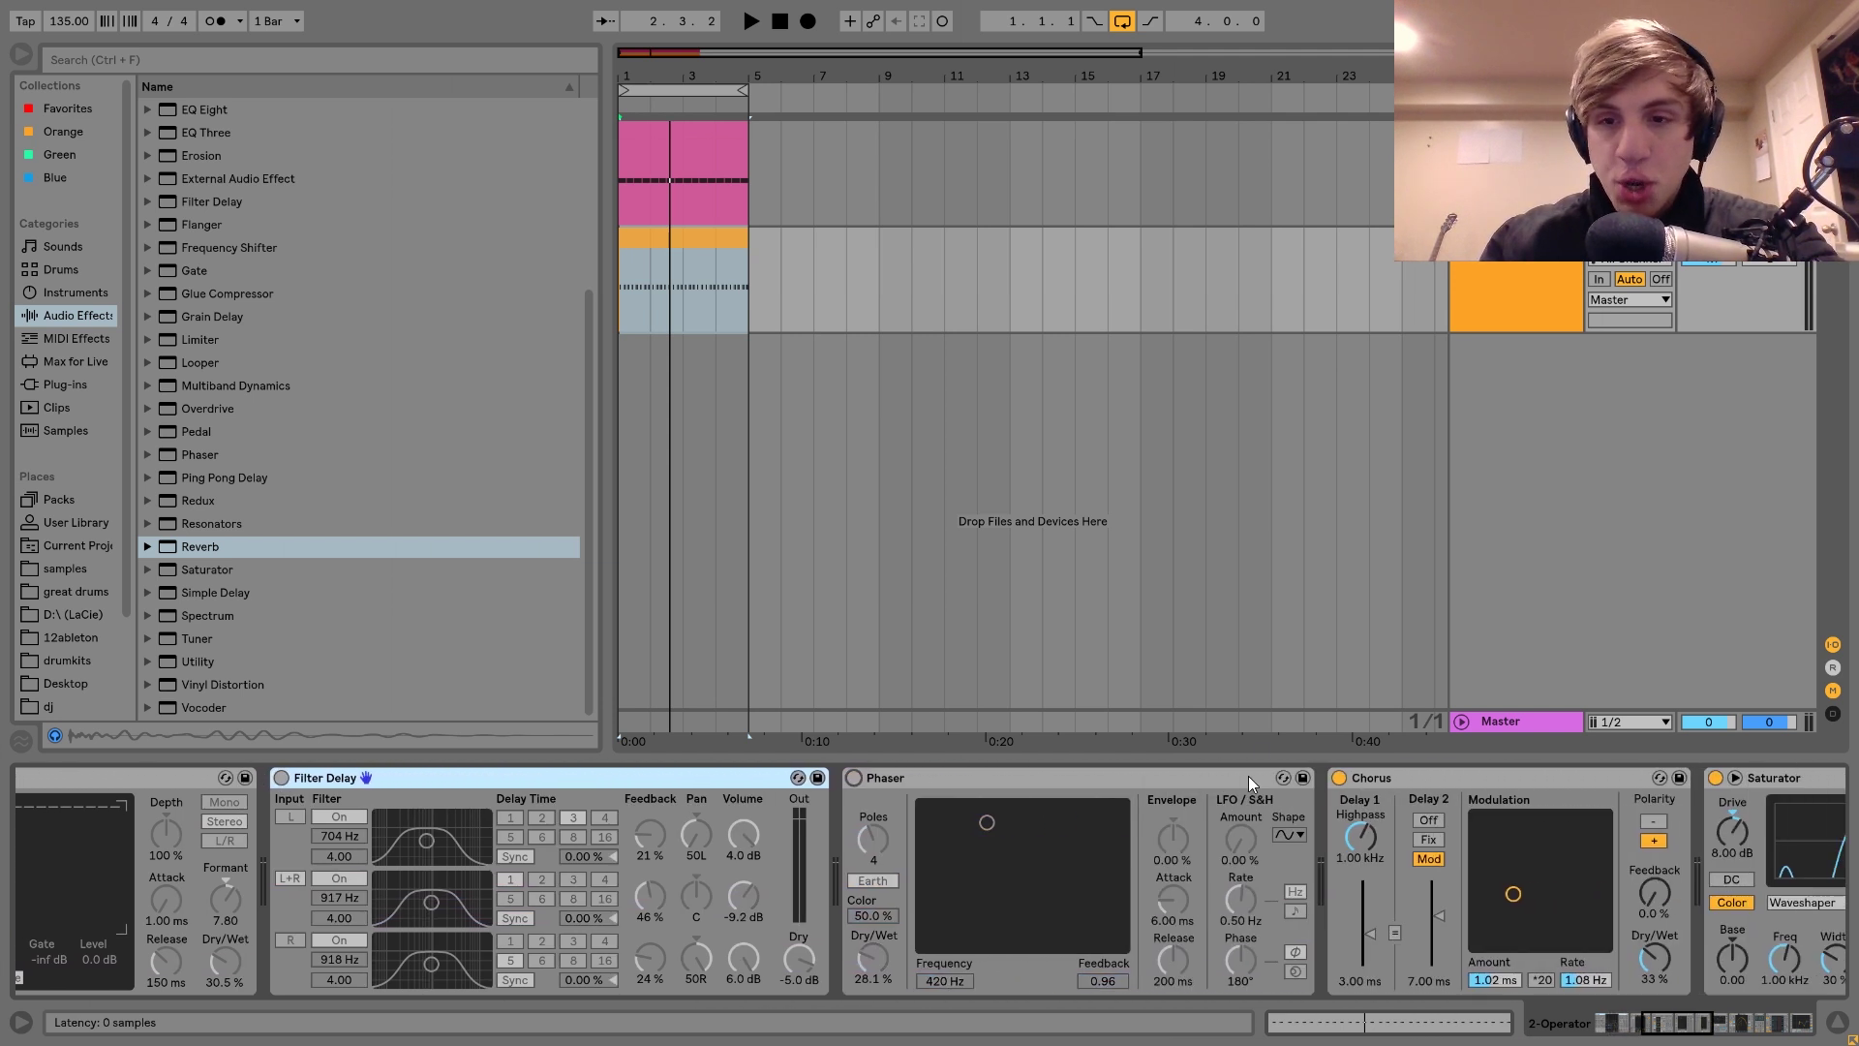
Step: Bypass the Chorus, Saturator, Echo and Auto Pan on the Operator track
{"action": "left_click", "coordinate": [1145, 777]}
{"action": "scroll", "coordinate": [1148, 780], "scroll_direction": "down", "scroll_amount": 3}
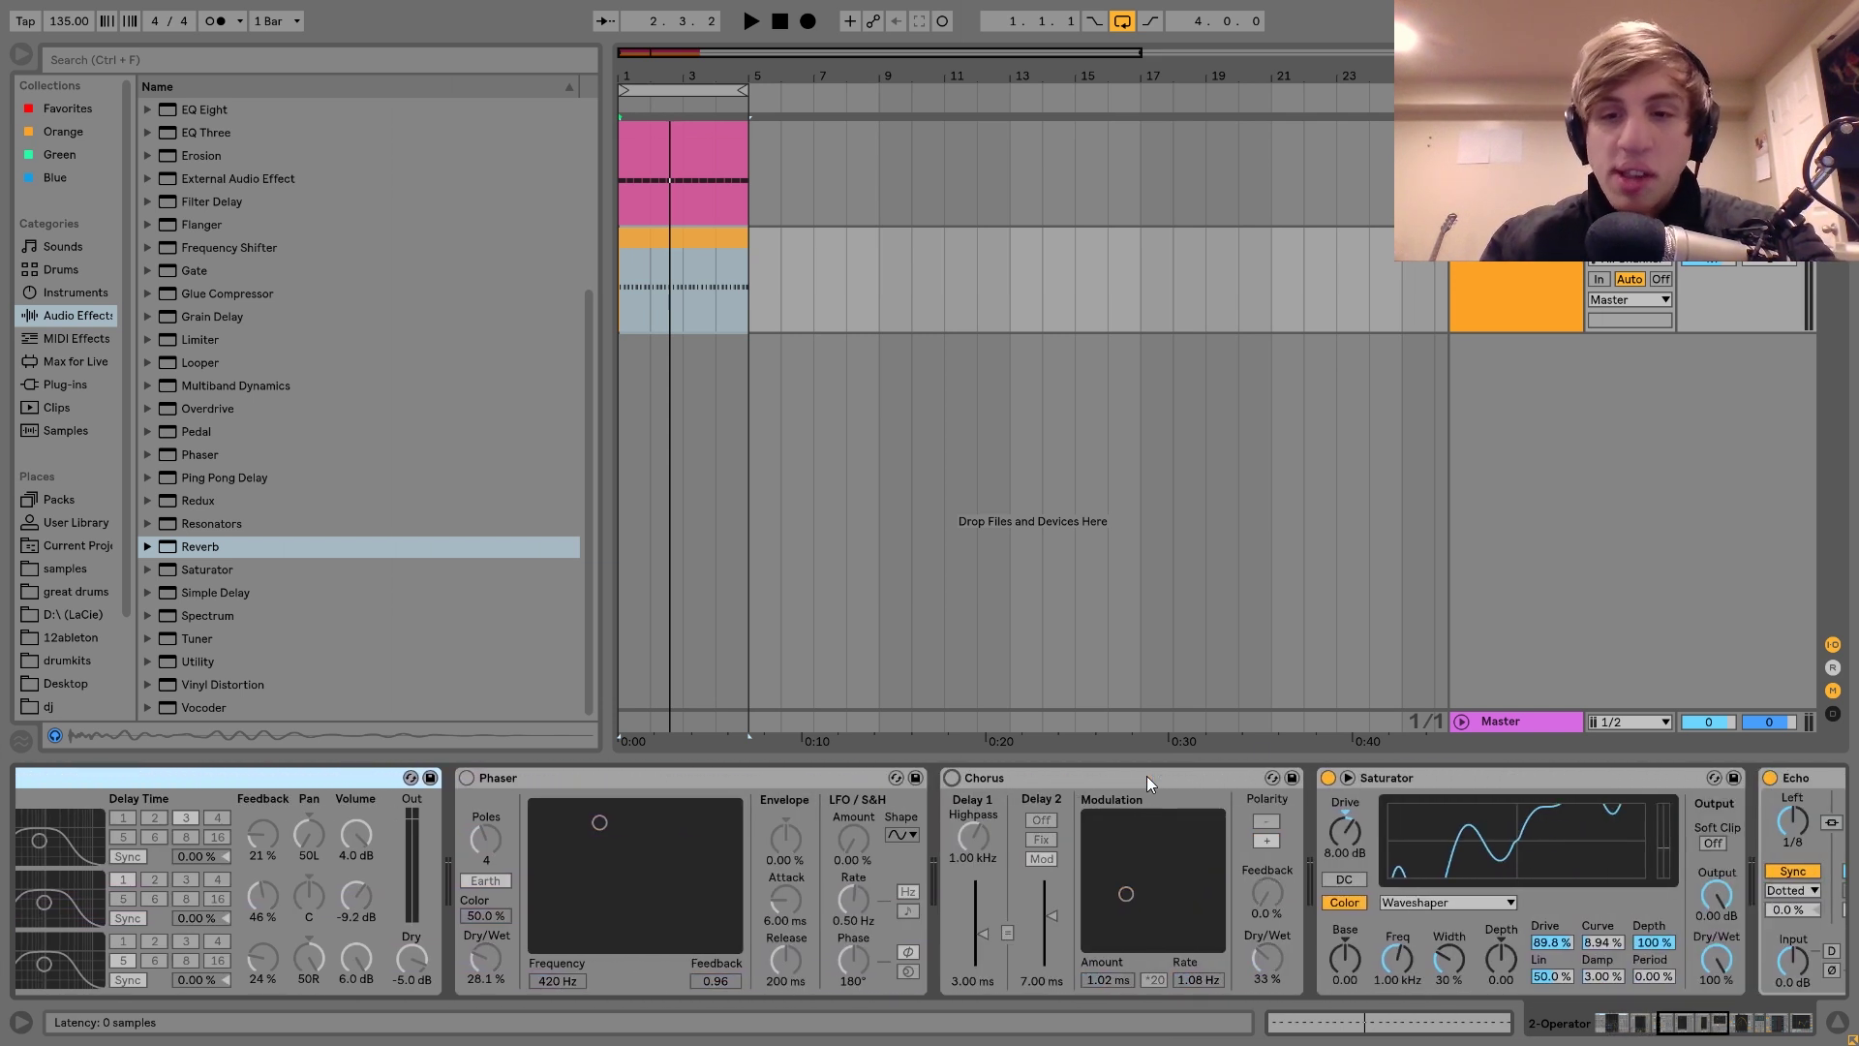
{"action": "left_click", "coordinate": [1326, 778]}
{"action": "scroll", "coordinate": [1325, 778], "scroll_direction": "down", "scroll_amount": 14}
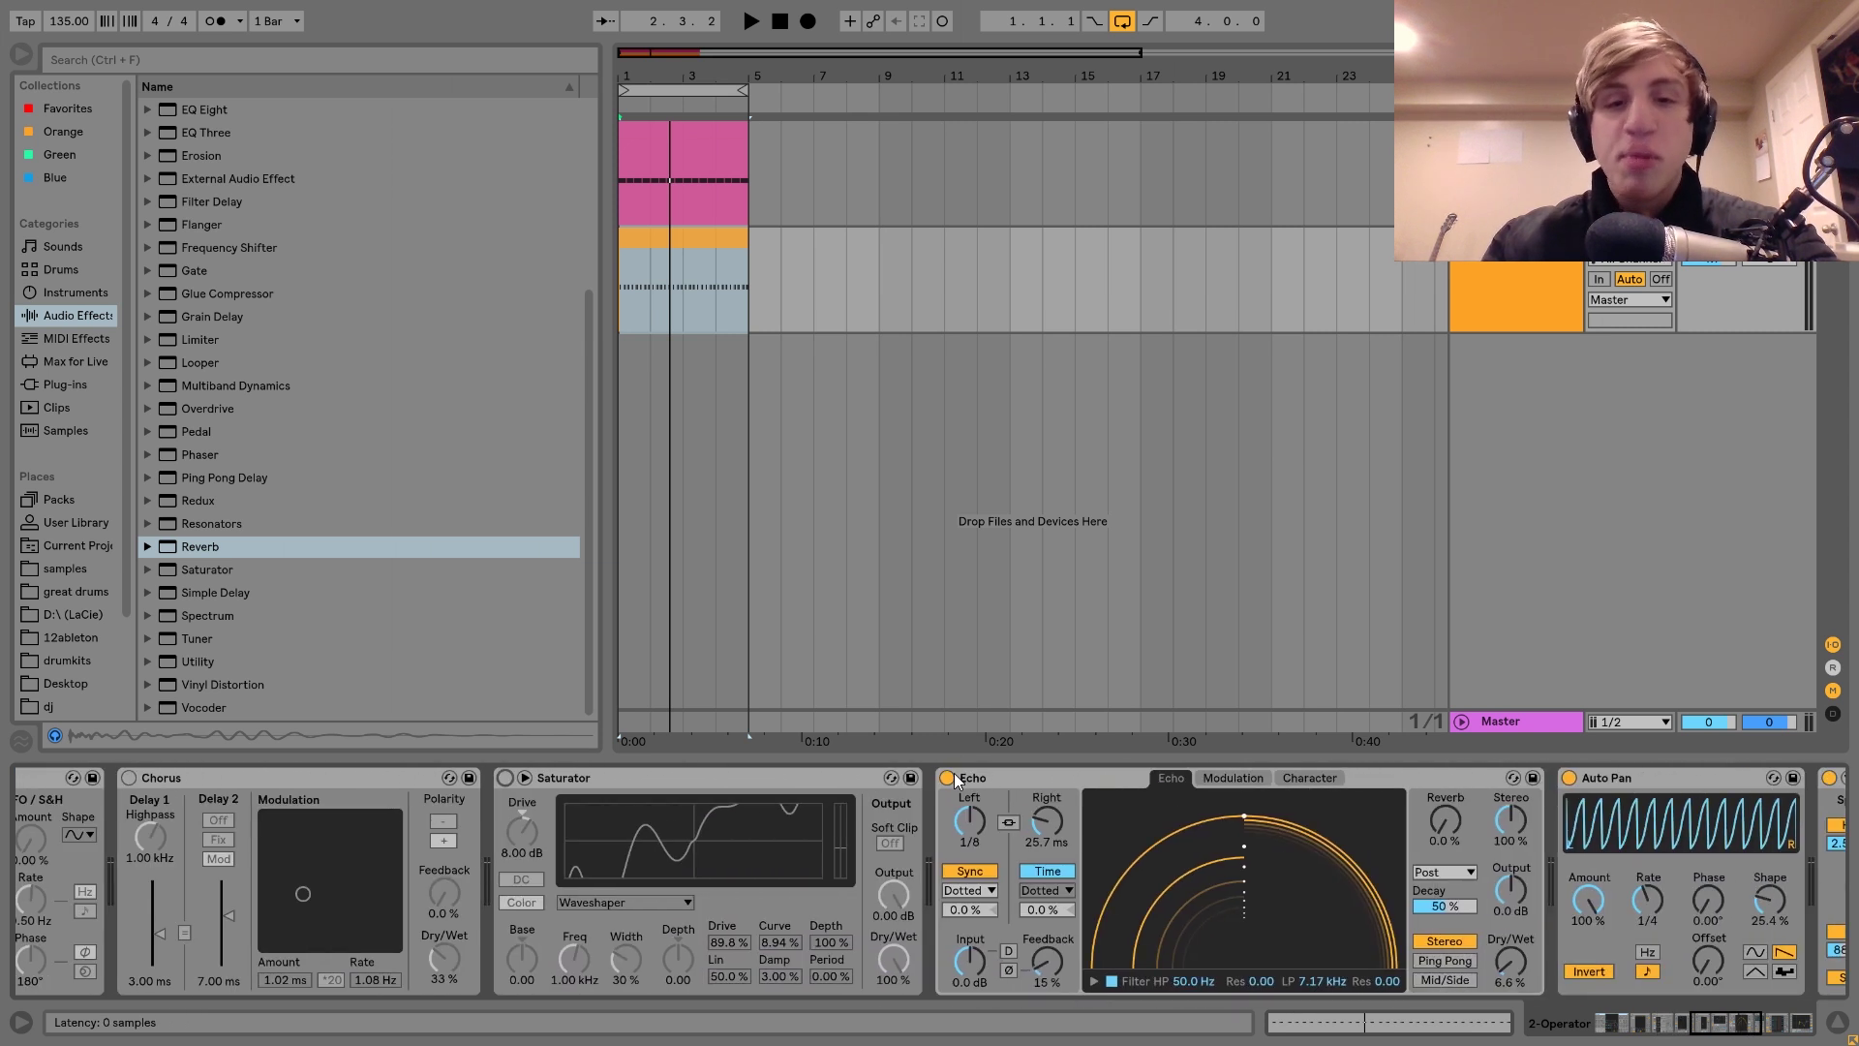
{"action": "left_click", "coordinate": [948, 777]}
{"action": "scroll", "coordinate": [951, 778], "scroll_direction": "down", "scroll_amount": 7}
{"action": "left_click", "coordinate": [1181, 778]}
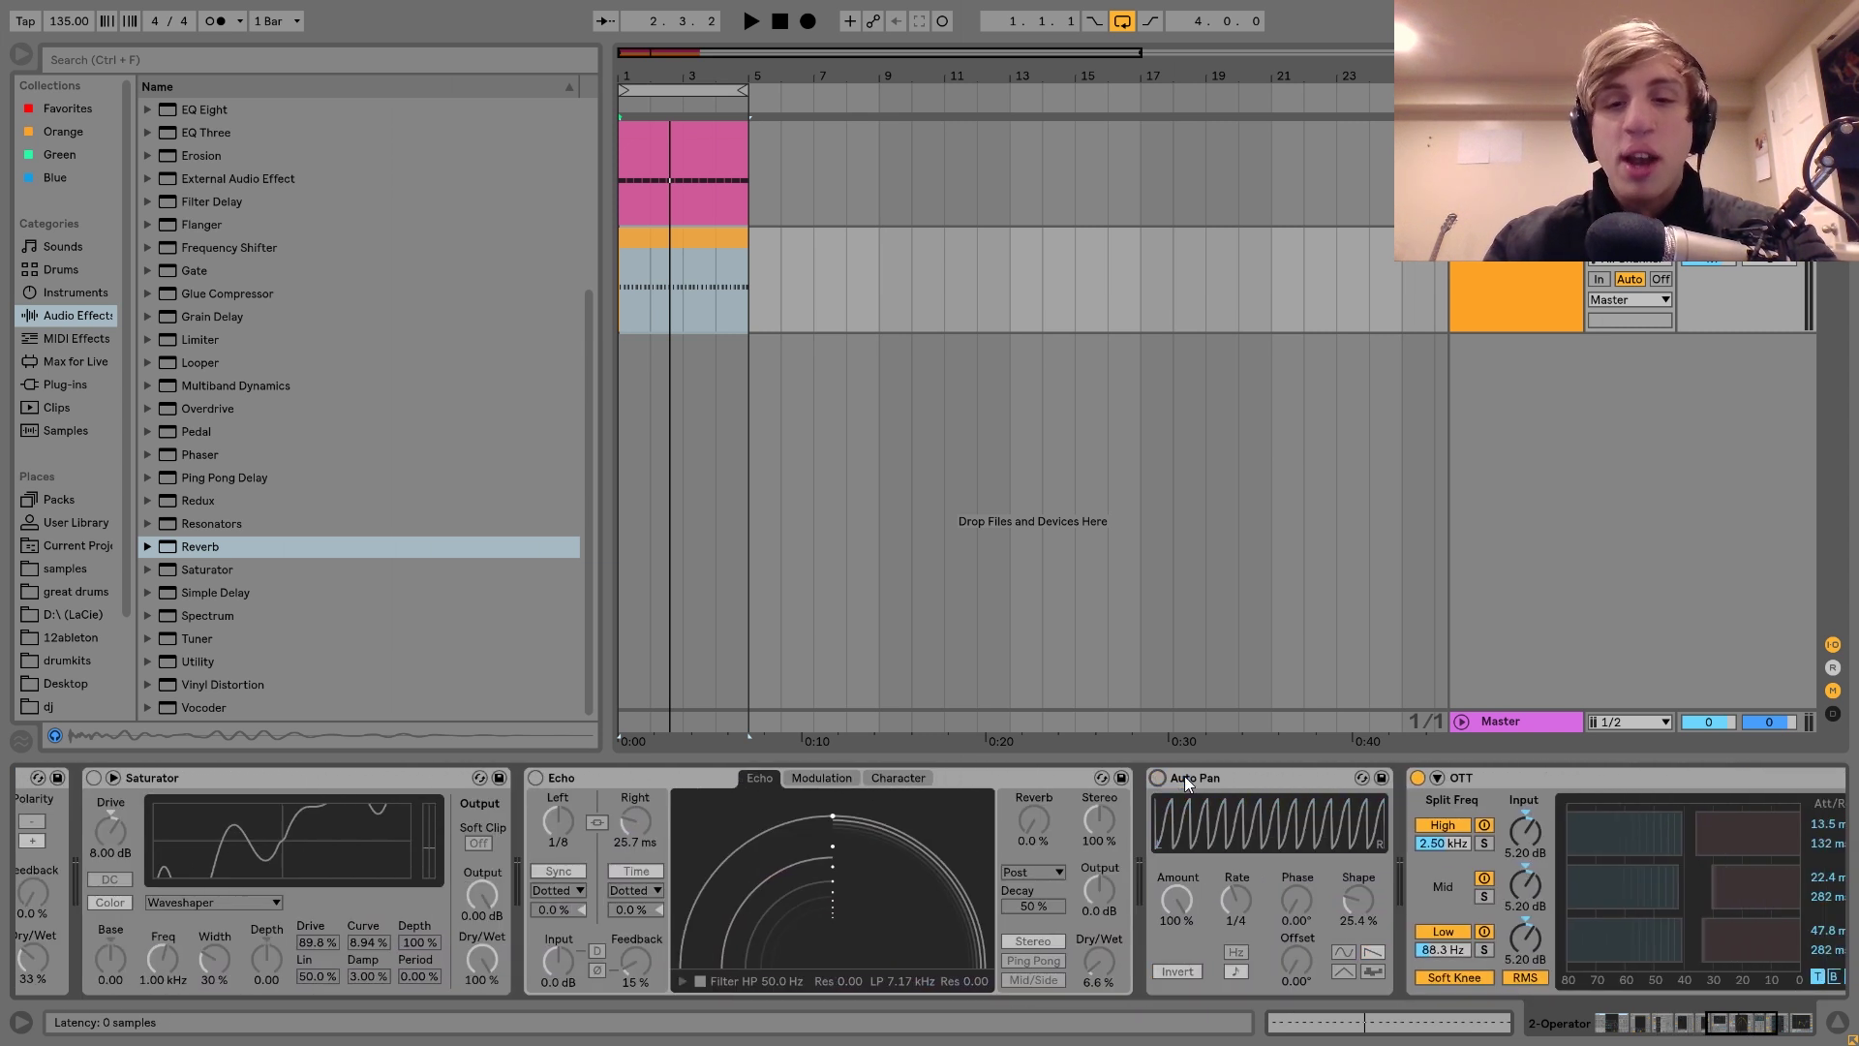
Step: Bypass the OTT and EQ Eight at the end of the Operator track's effect chain
{"action": "scroll", "coordinate": [1142, 775], "scroll_direction": "down", "scroll_amount": 7}
{"action": "scroll", "coordinate": [1008, 781], "scroll_direction": "down", "scroll_amount": 6}
{"action": "scroll", "coordinate": [1009, 782], "scroll_direction": "down", "scroll_amount": 1}
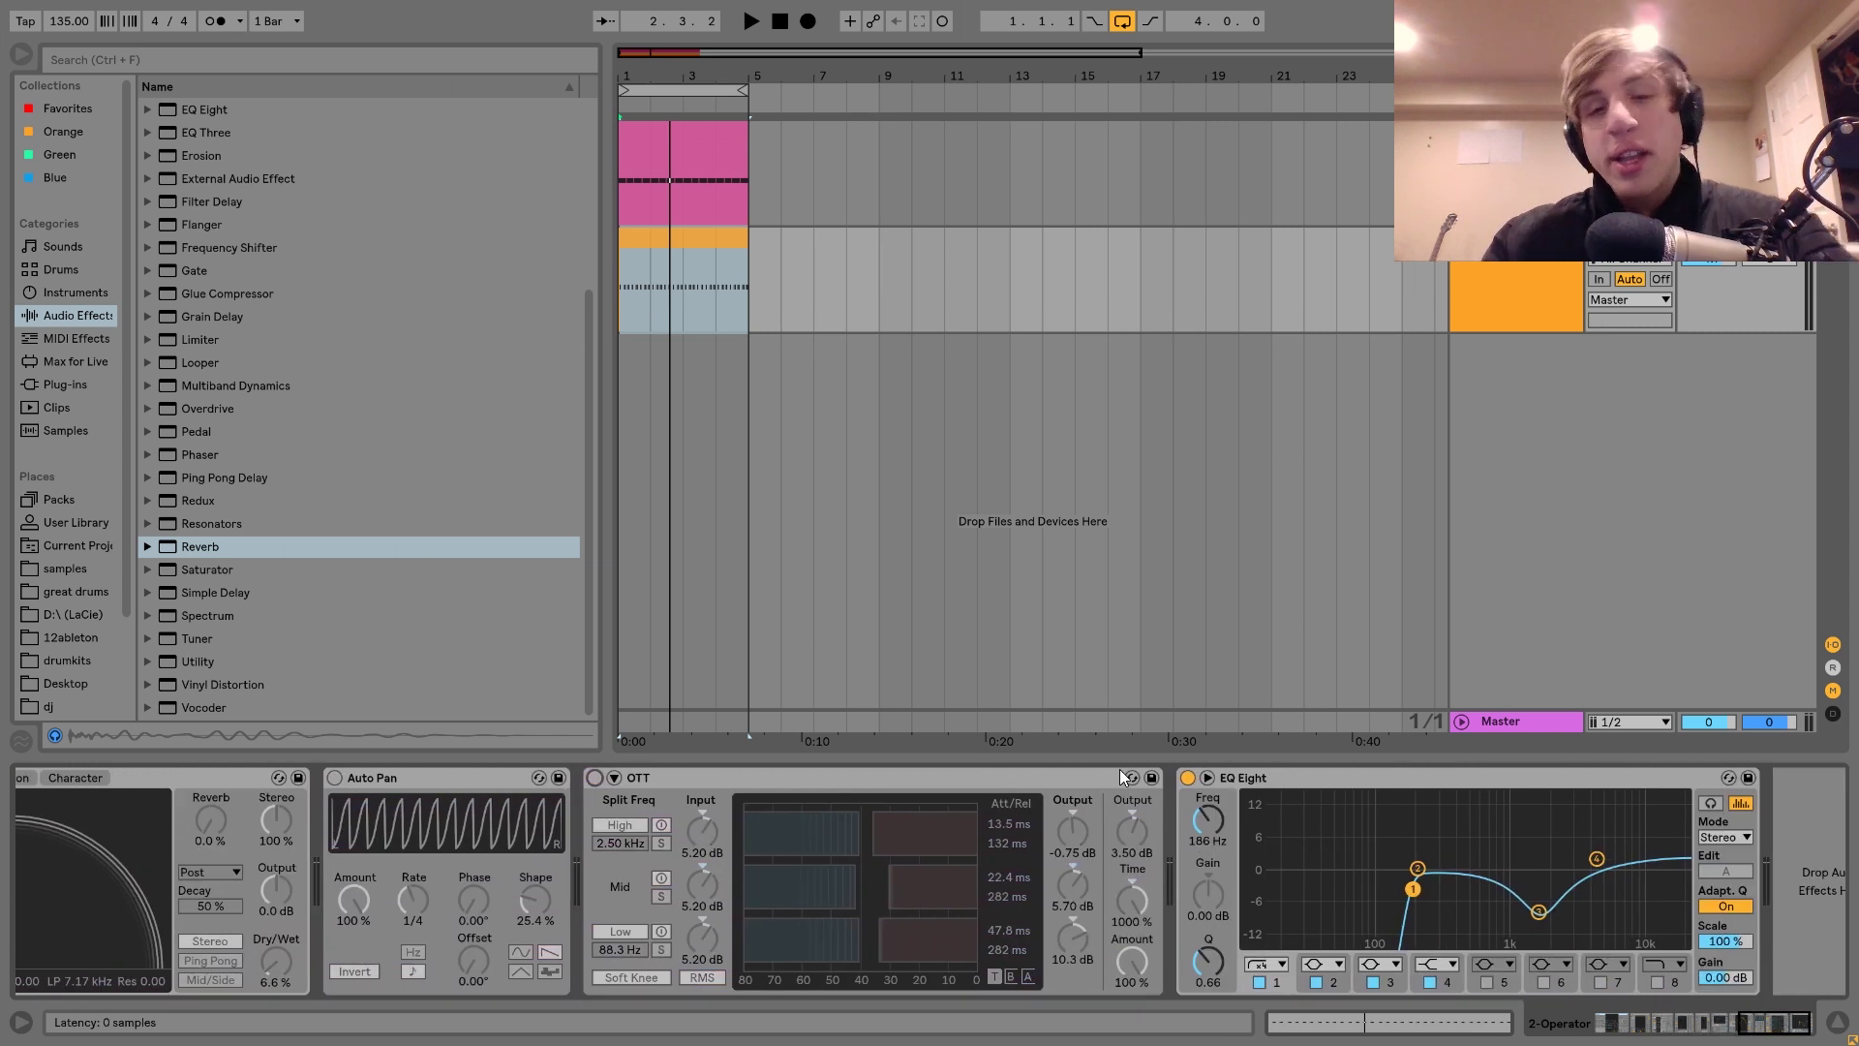
{"action": "left_click", "coordinate": [1188, 778]}
Step: Audition the dry Operator sound and lower the computer keyboard's octave to C0 to D1
{"action": "scroll", "coordinate": [1193, 779], "scroll_direction": "up", "scroll_amount": 20}
{"action": "key", "text": "space"}
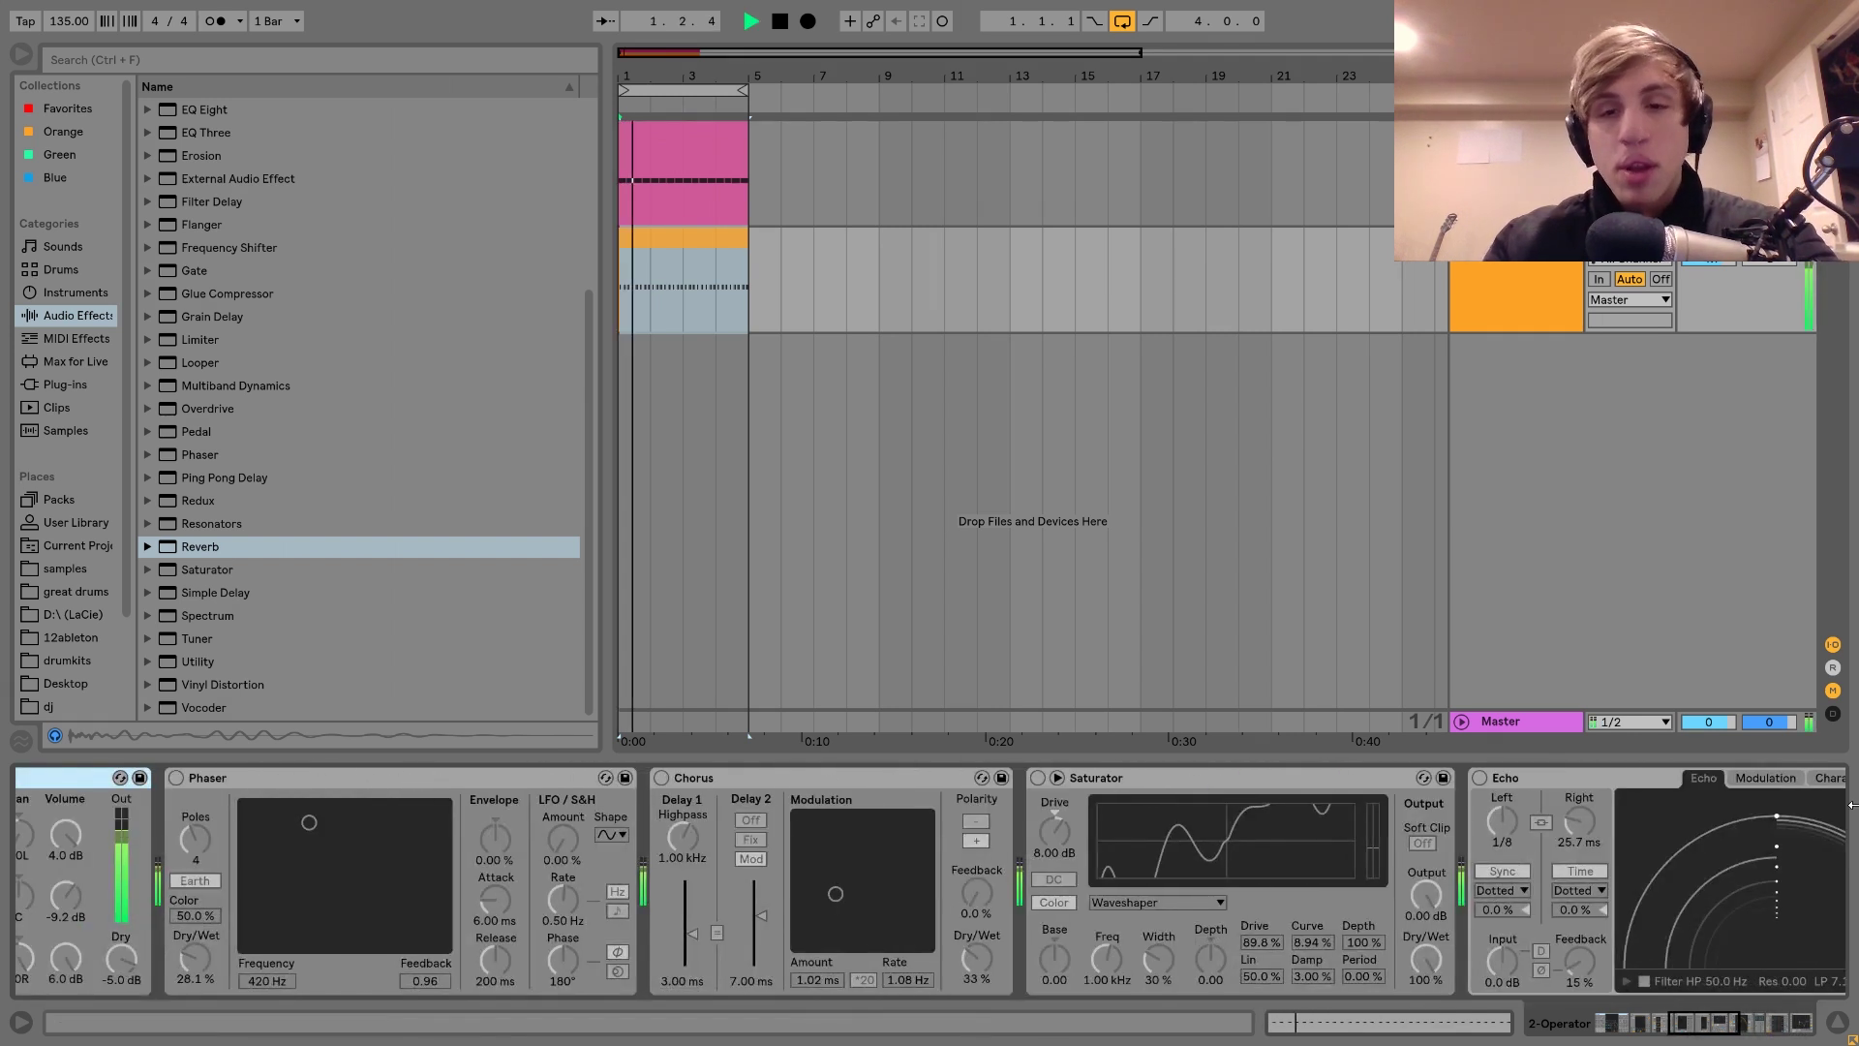
{"action": "scroll", "coordinate": [1418, 864], "scroll_direction": "up", "scroll_amount": 15}
{"action": "key", "text": "space"}
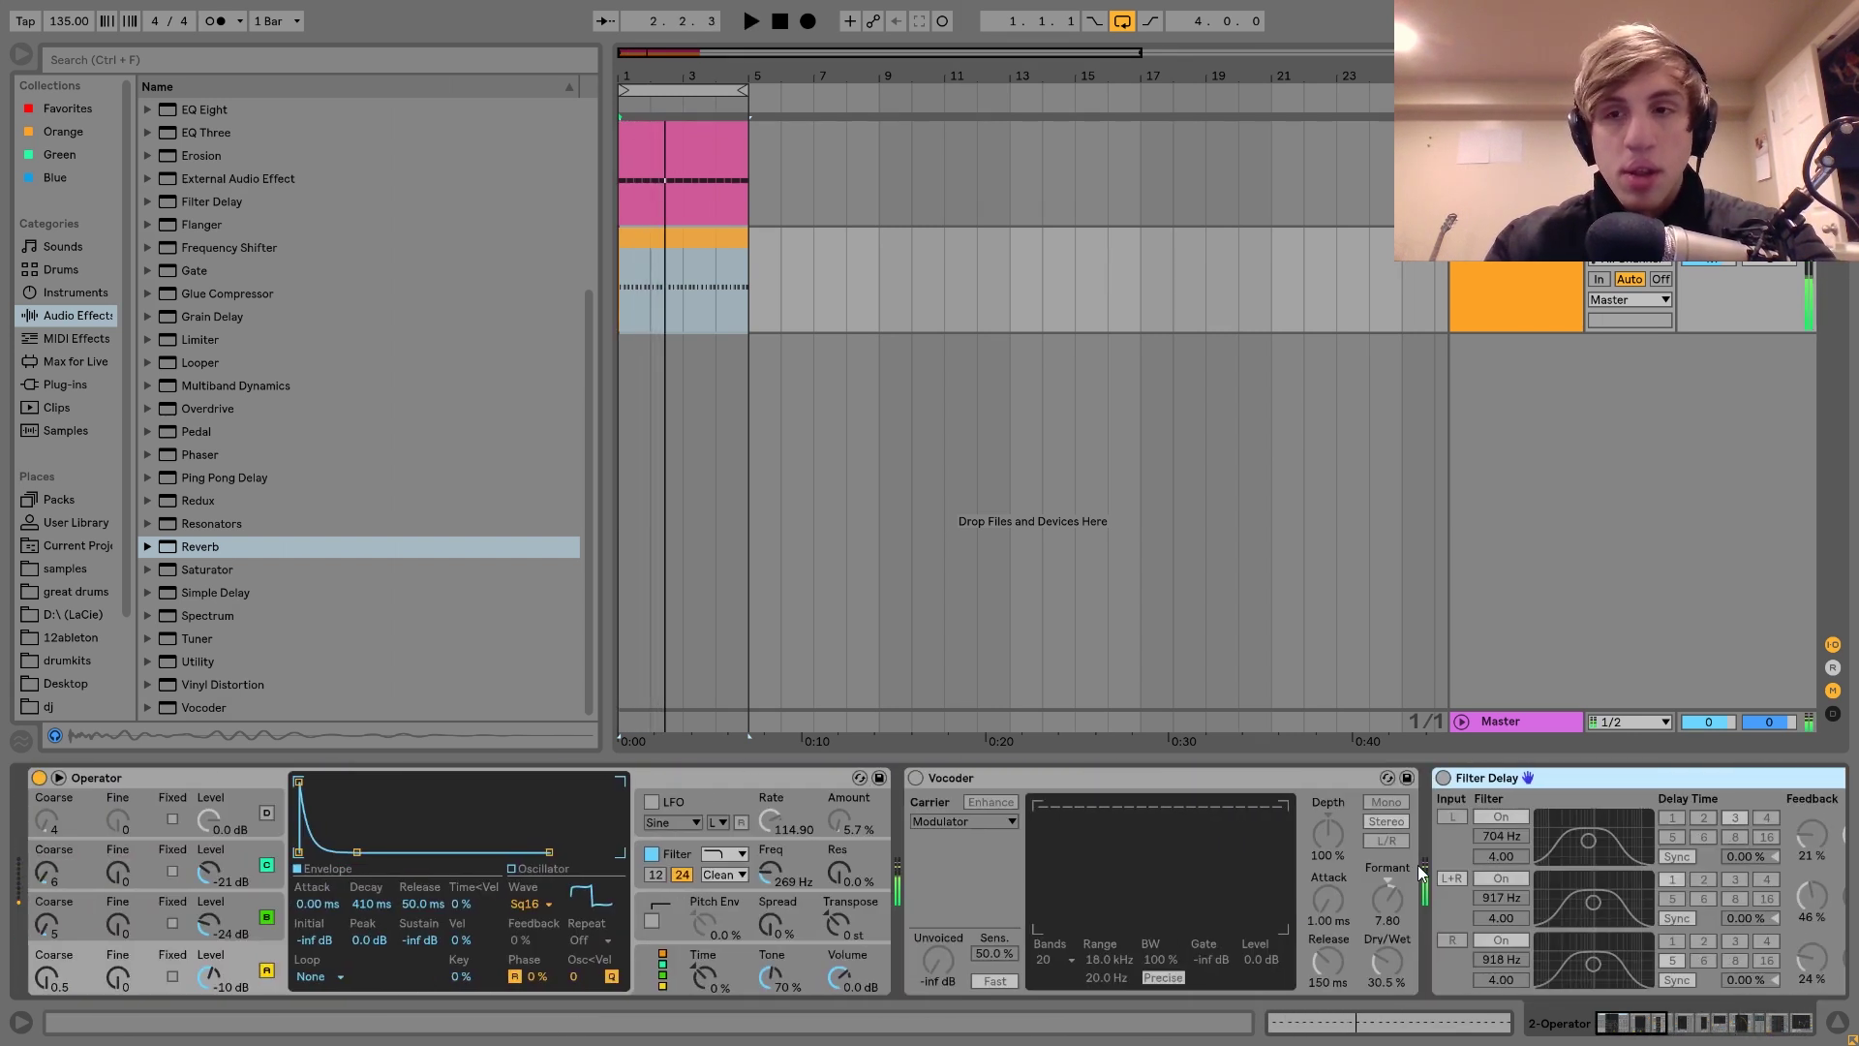
{"action": "key", "text": "z"}
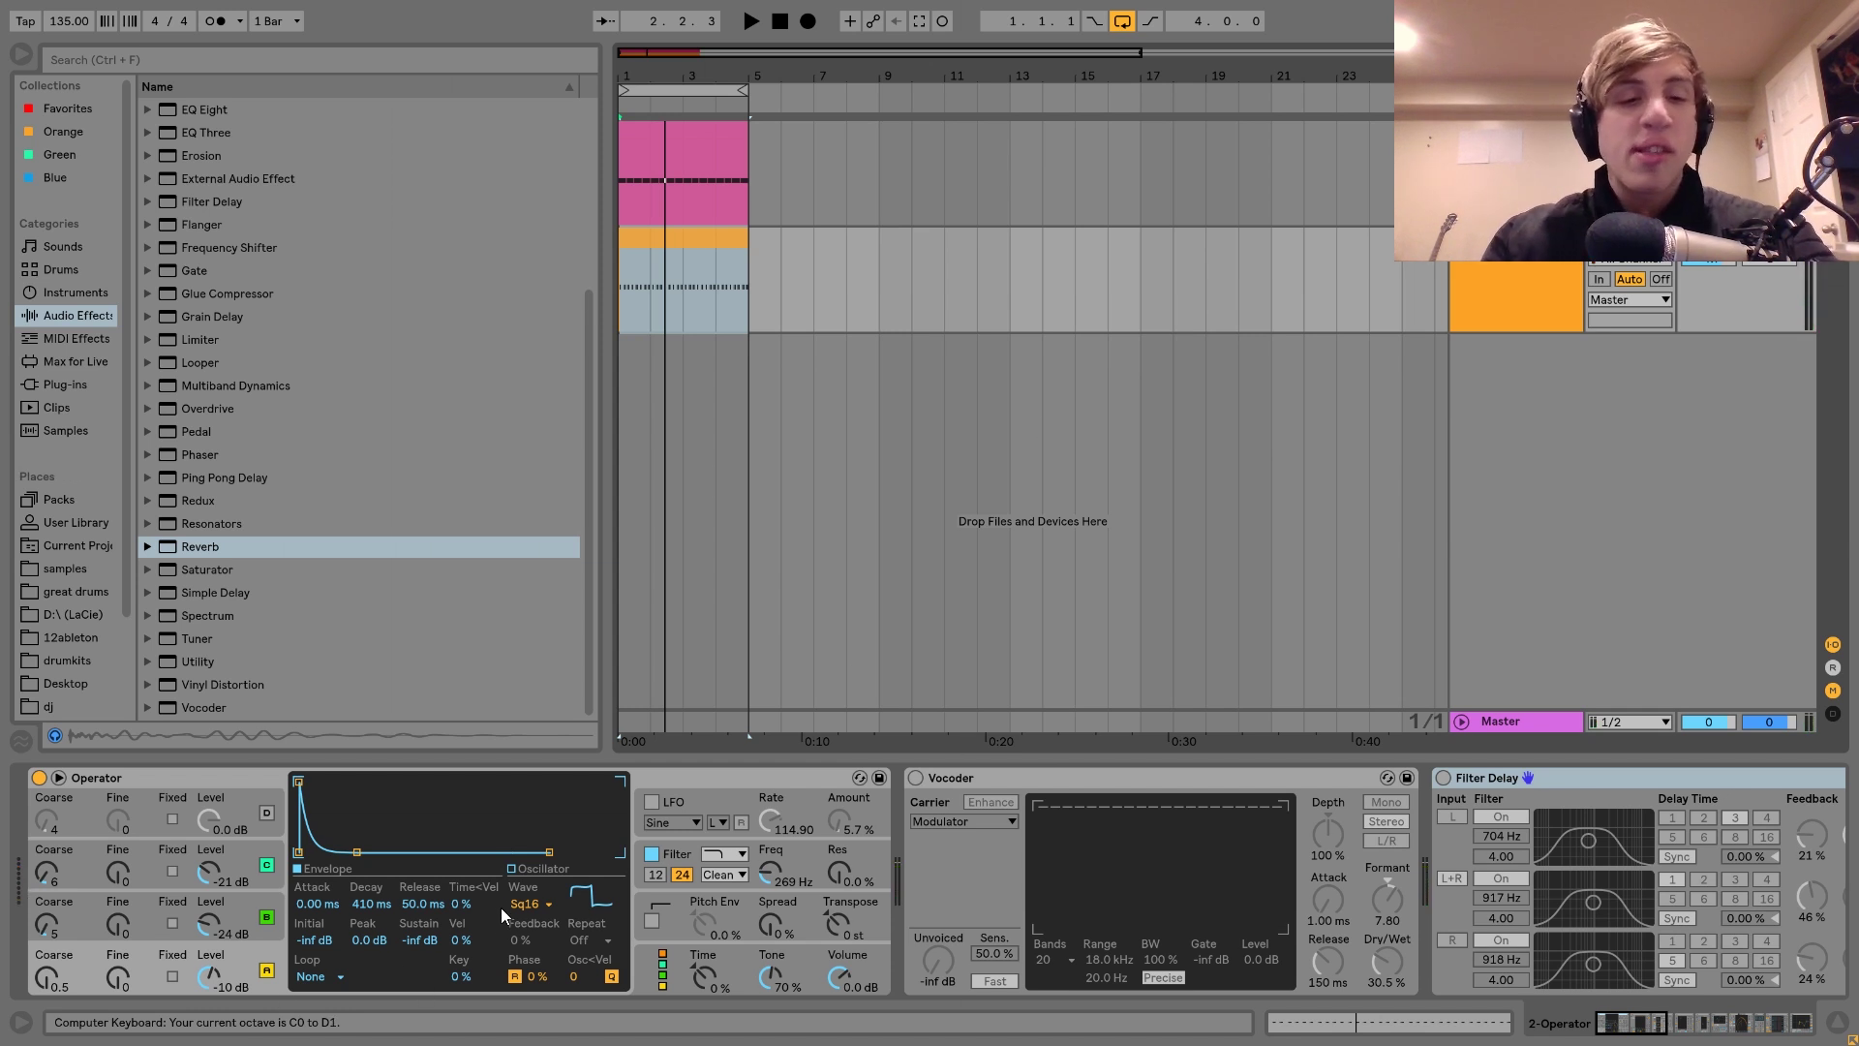
Step: Turn off Operator's filter and audition the unfiltered sound with the computer keyboard's octave raised to C1 to D2
{"action": "left_click", "coordinate": [261, 912]}
{"action": "left_click", "coordinate": [249, 853]}
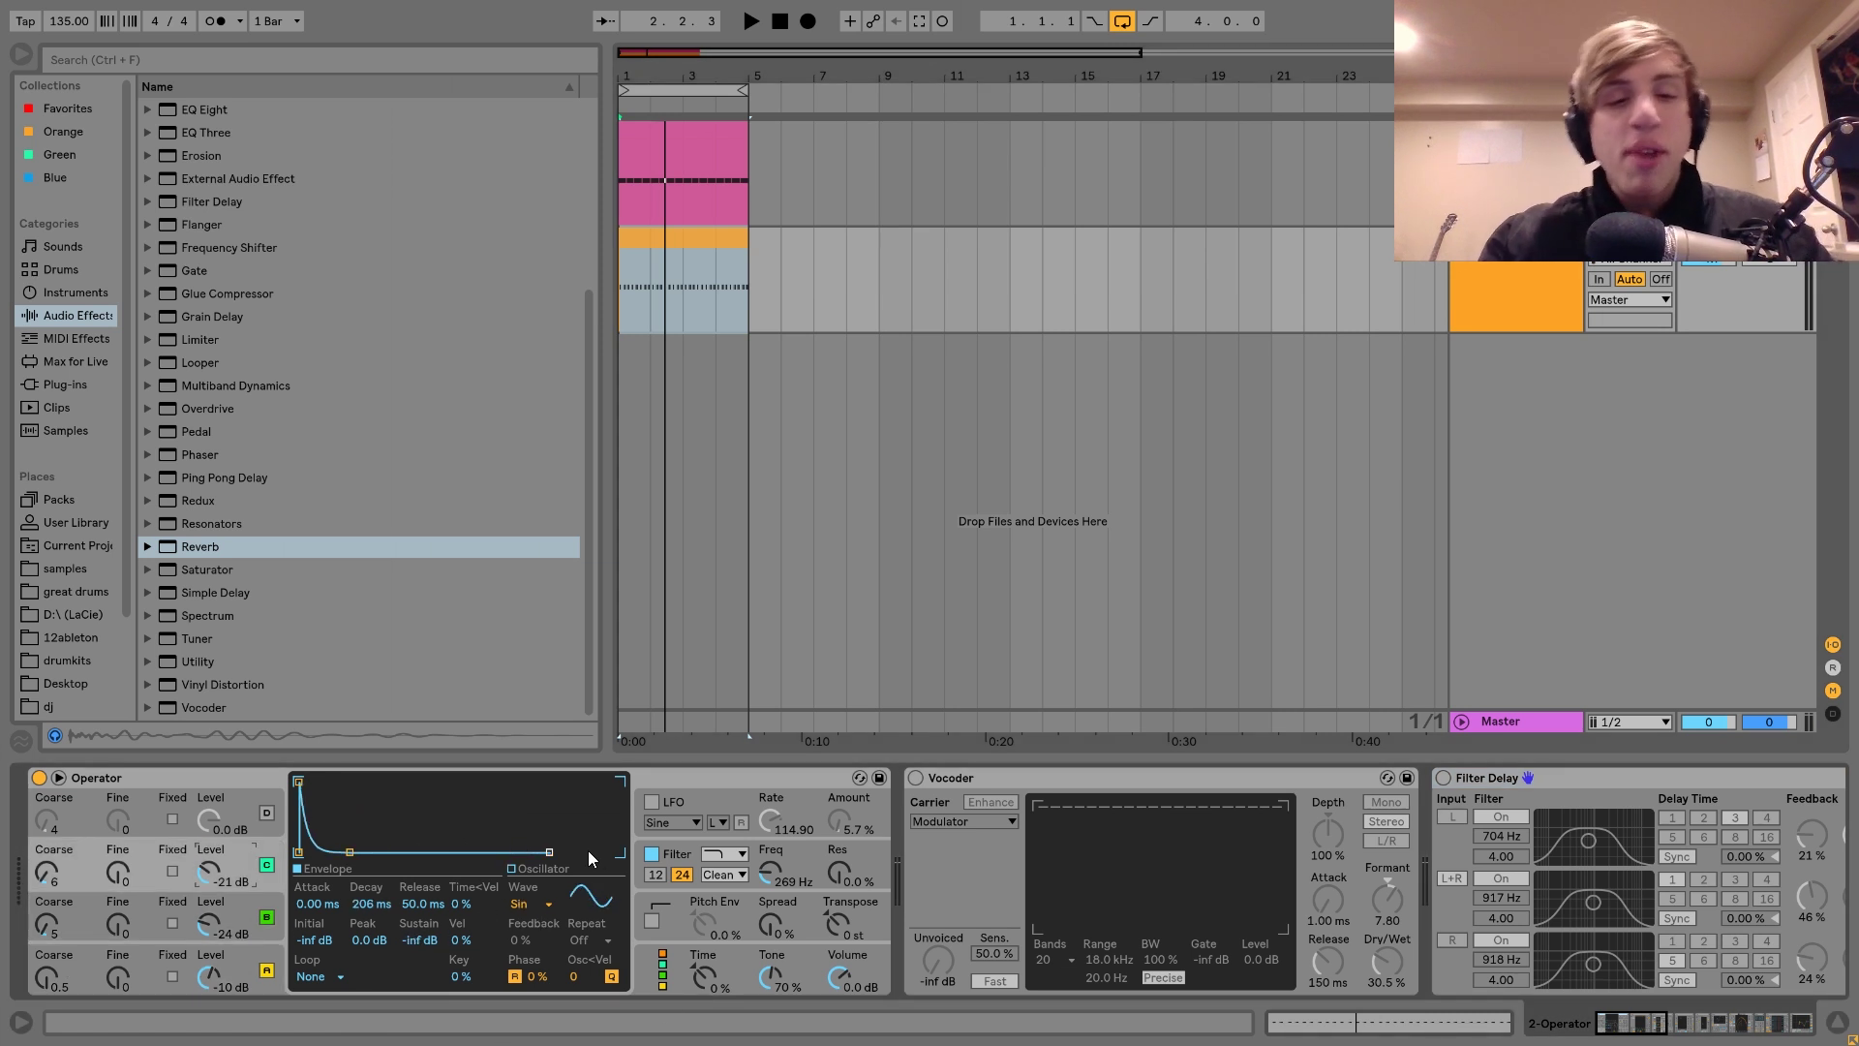
{"action": "left_click", "coordinate": [651, 856]}
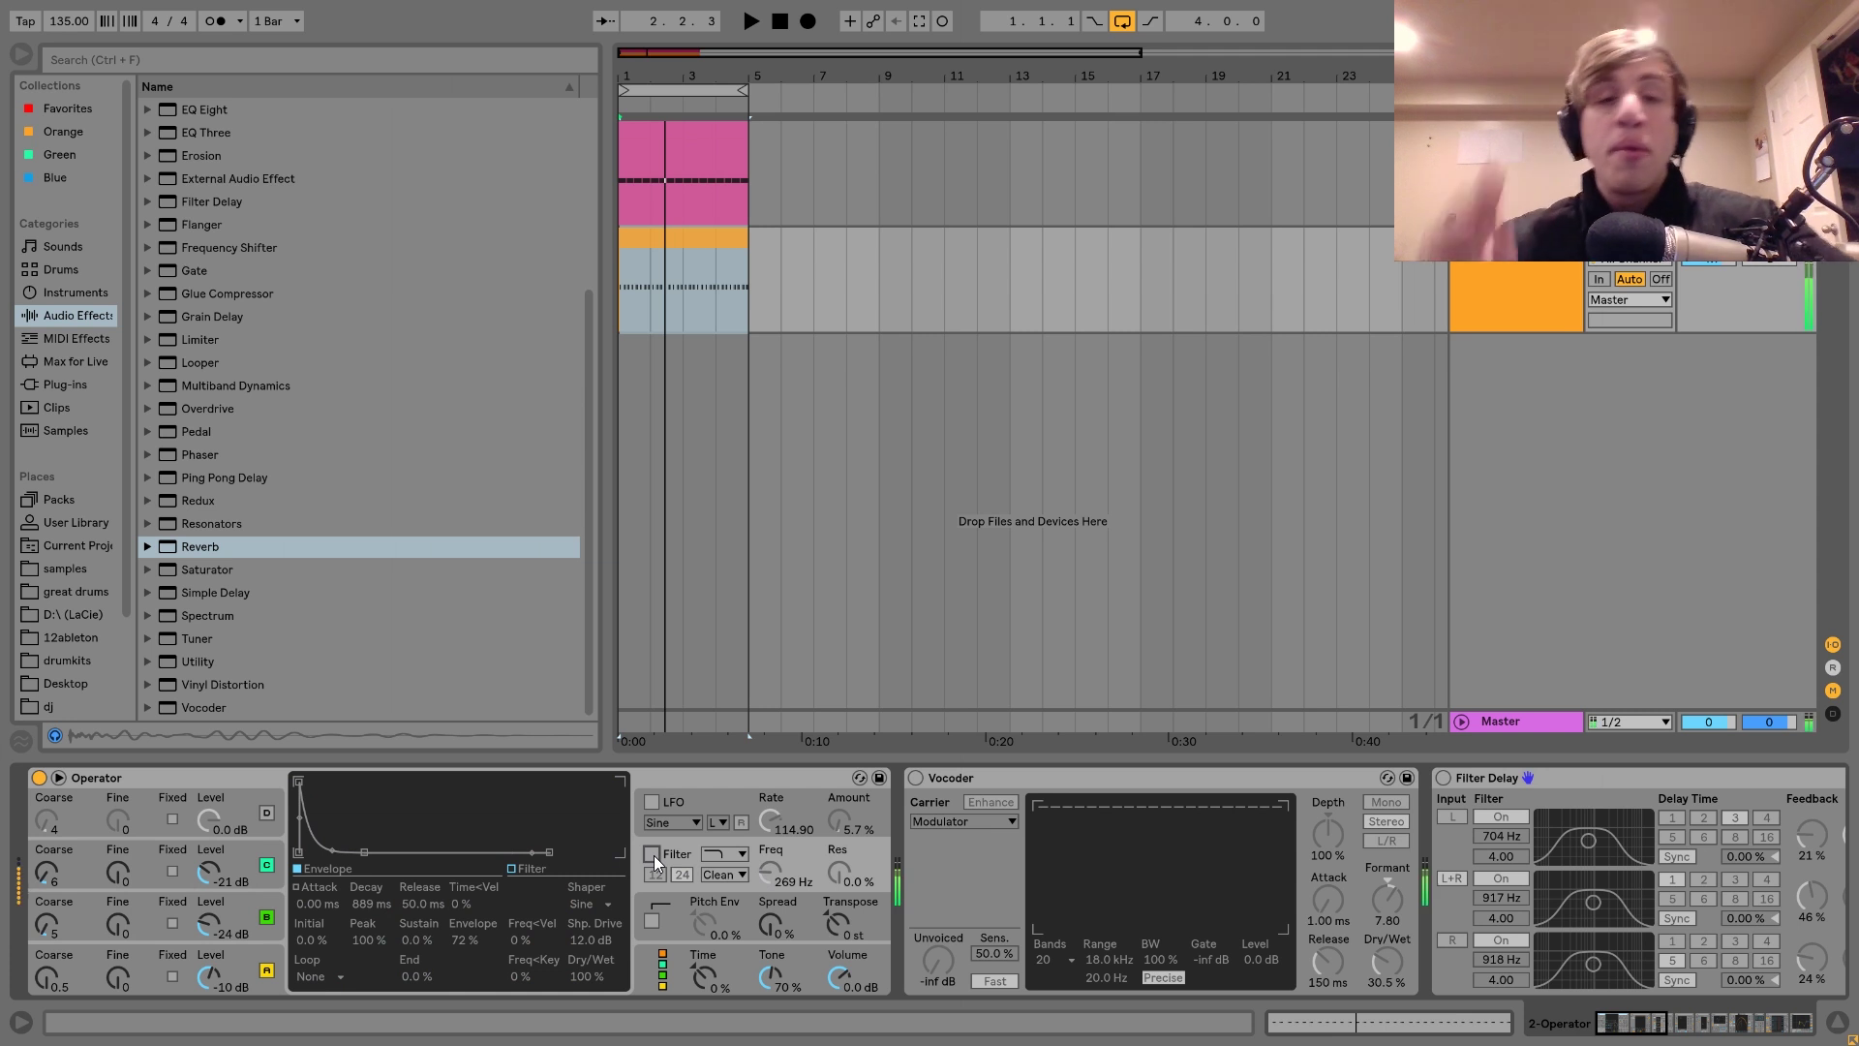
{"action": "key", "text": "z"}
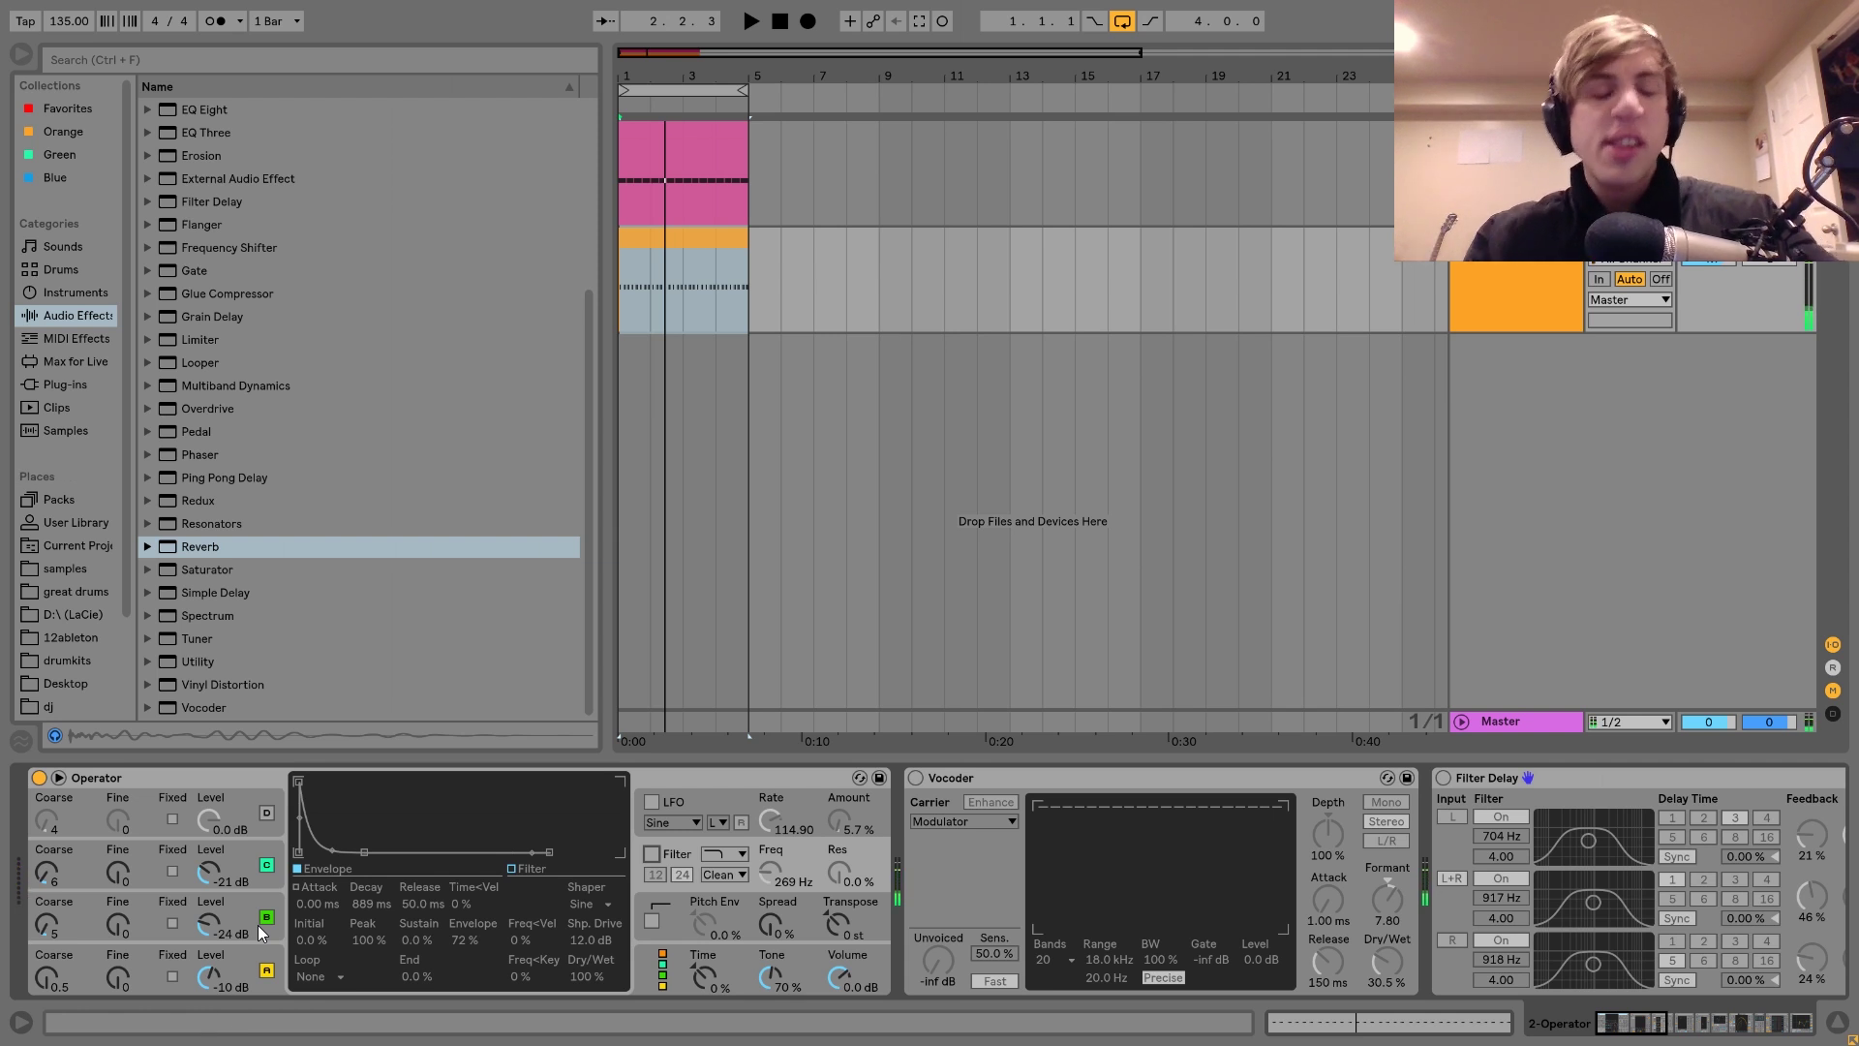
{"action": "key", "text": "x"}
{"action": "key", "text": "a"}
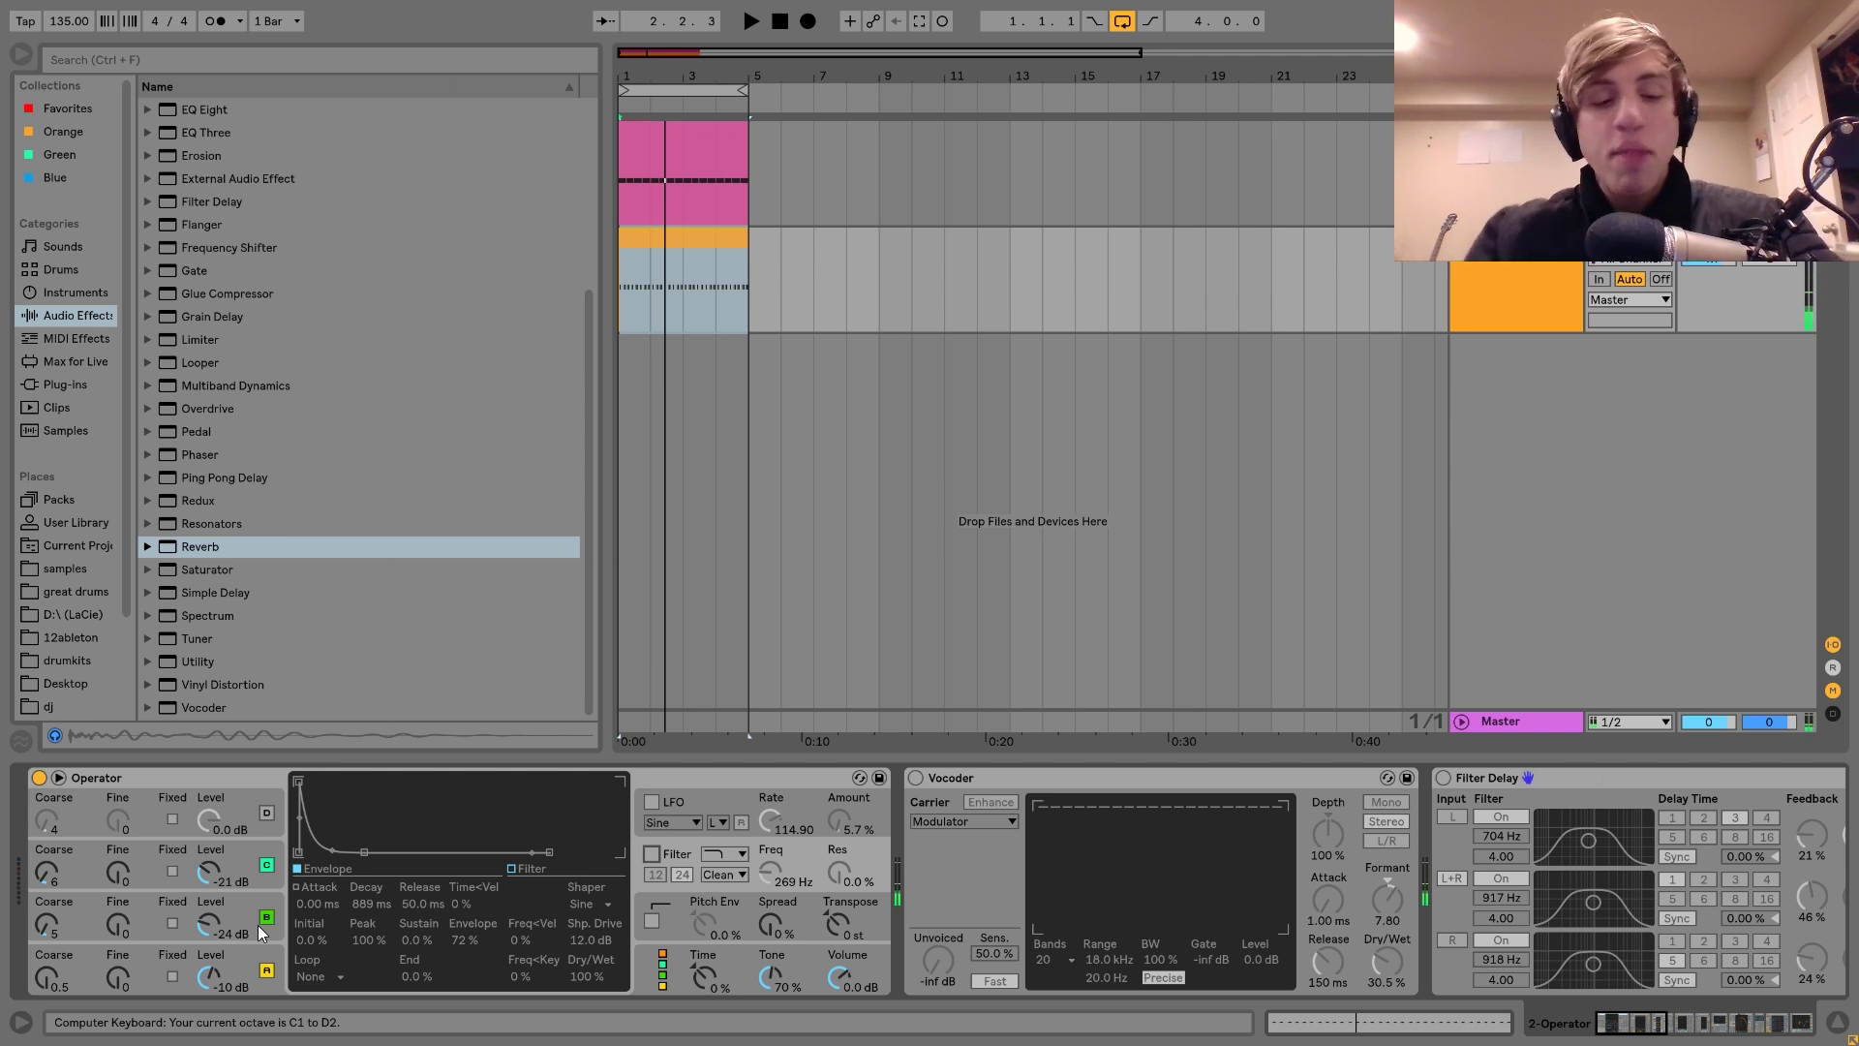
{"action": "key", "text": "a"}
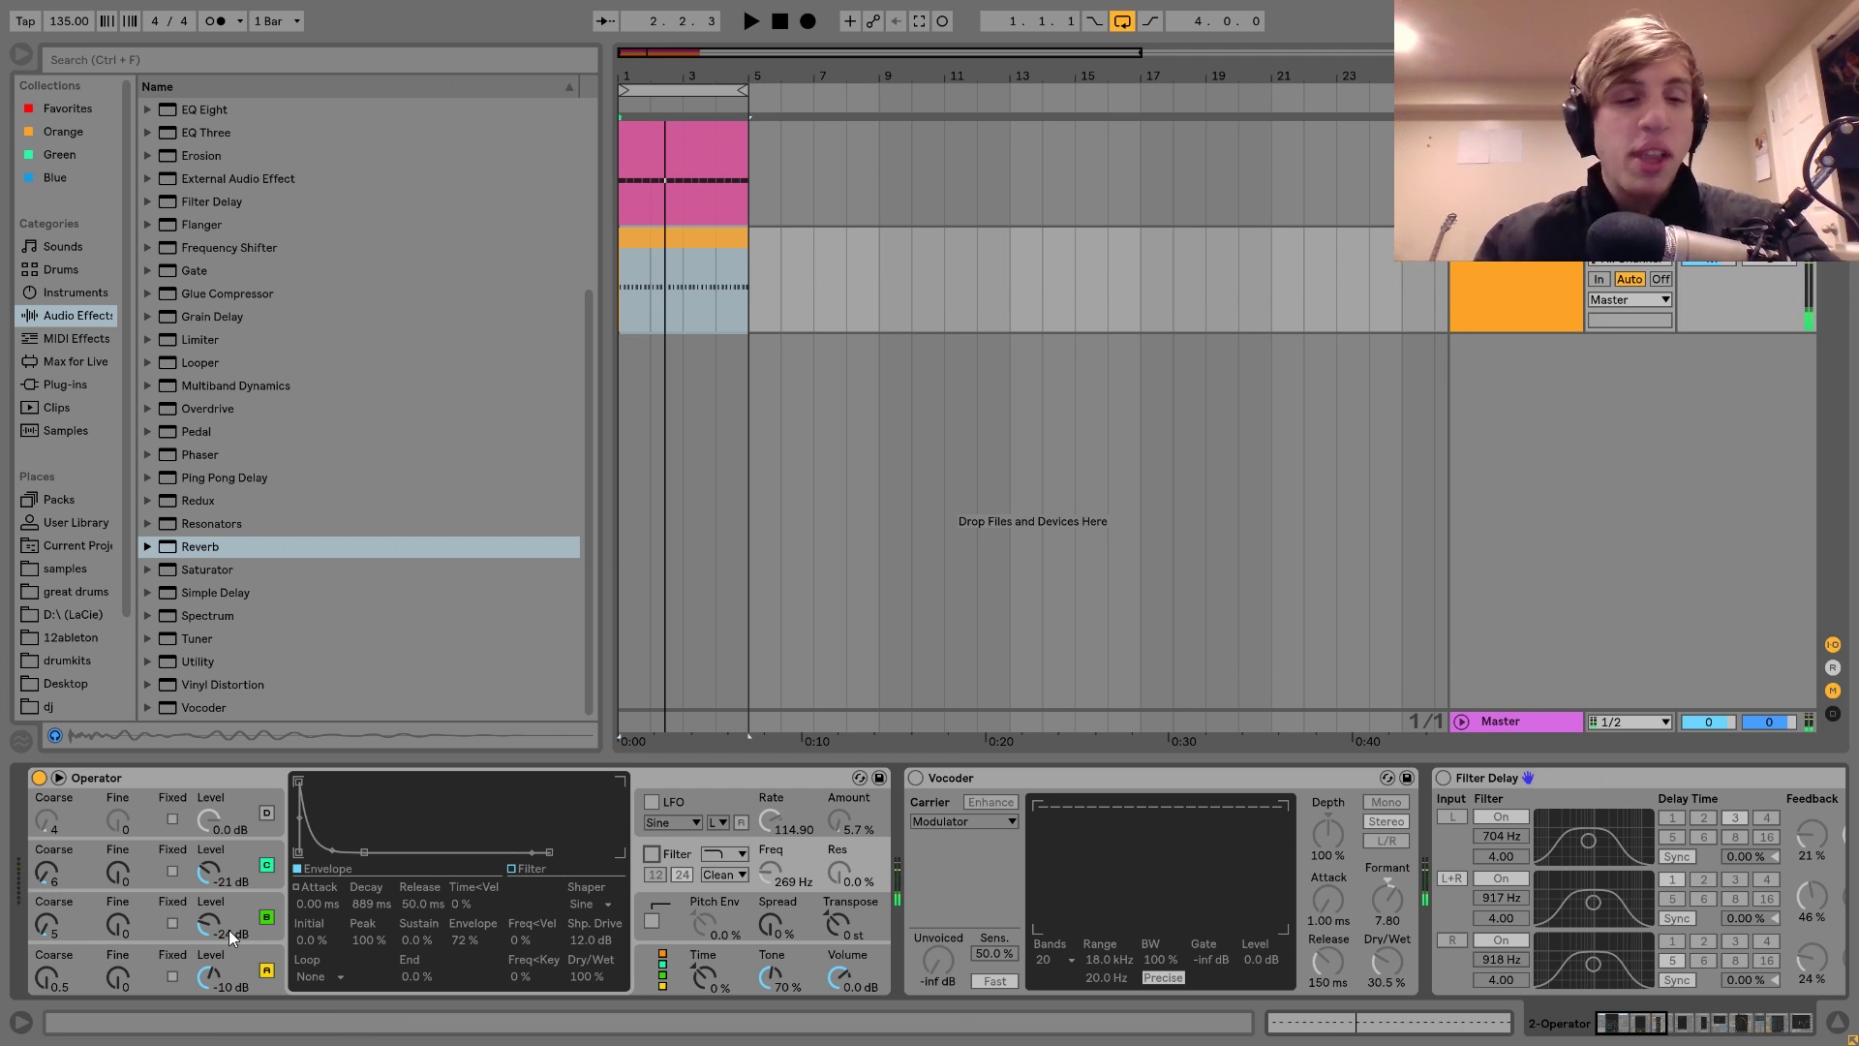
Step: Review the settings of Operator's oscillators A, B and C and turn its filter back on
{"action": "left_click", "coordinate": [261, 924]}
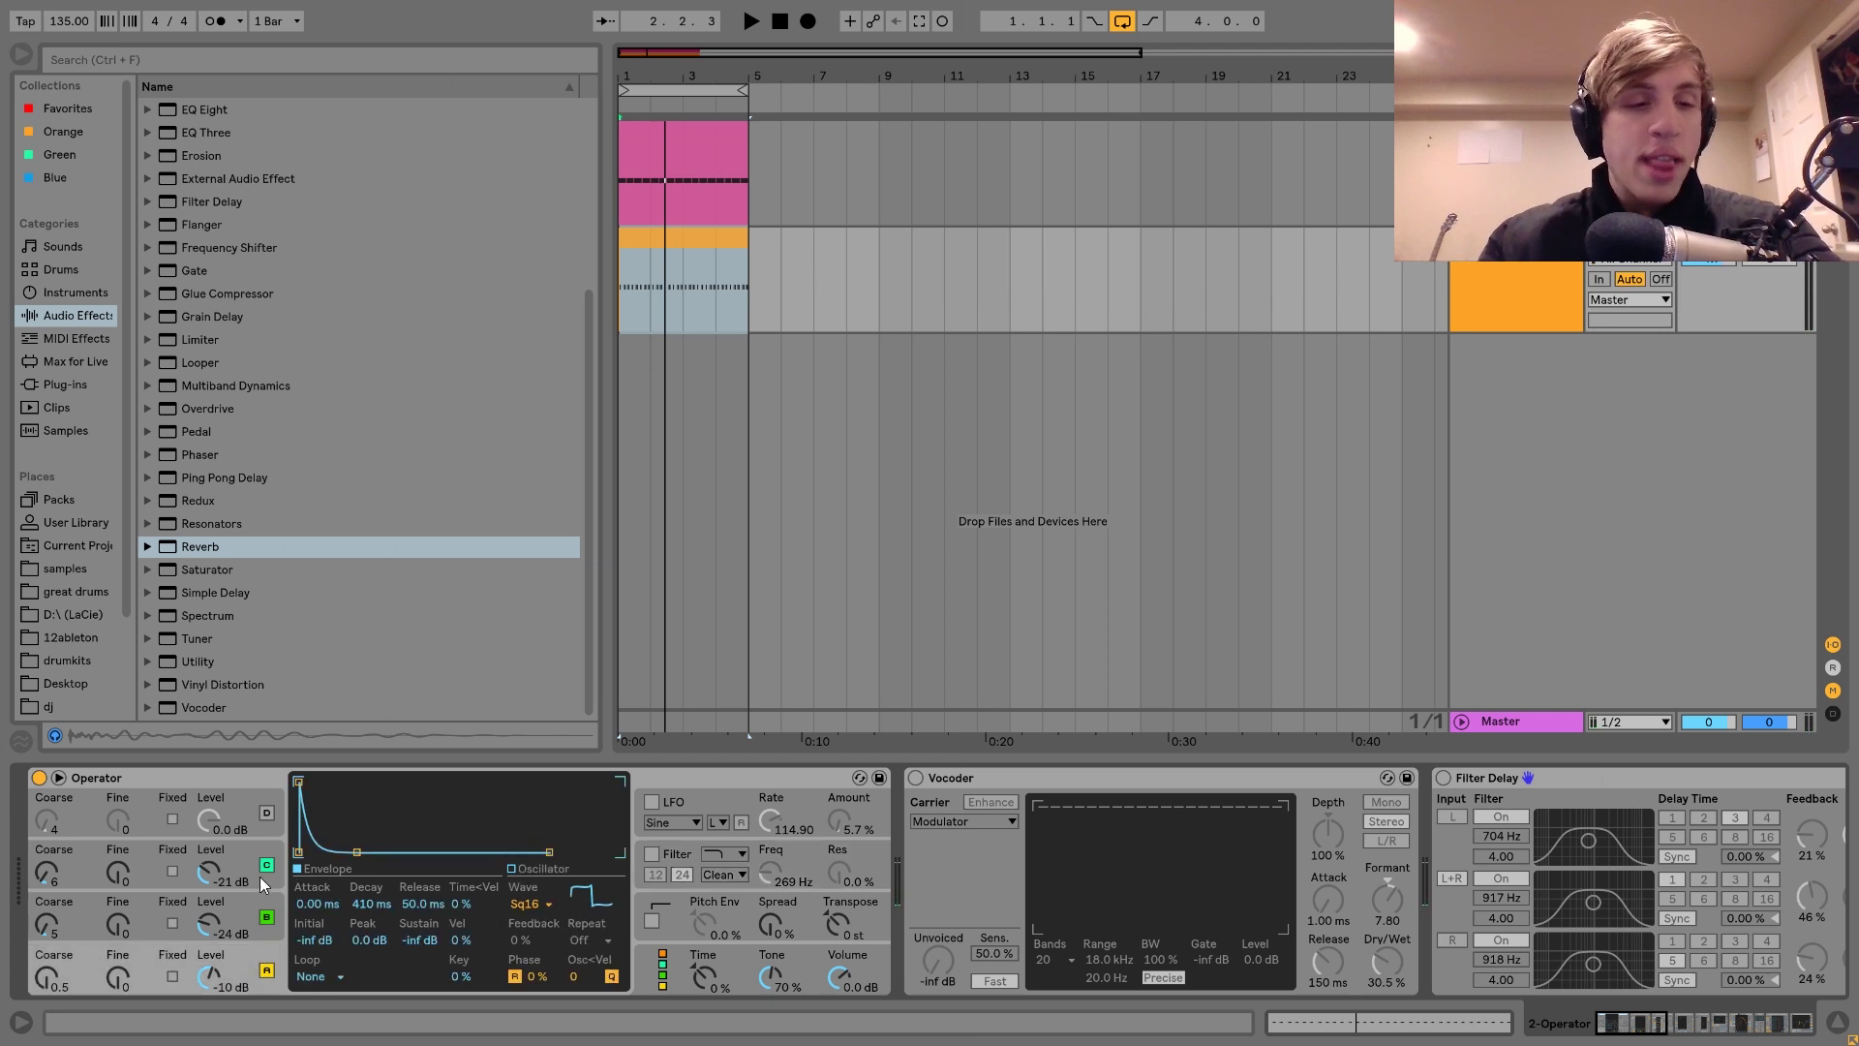
{"action": "left_click", "coordinate": [241, 852]}
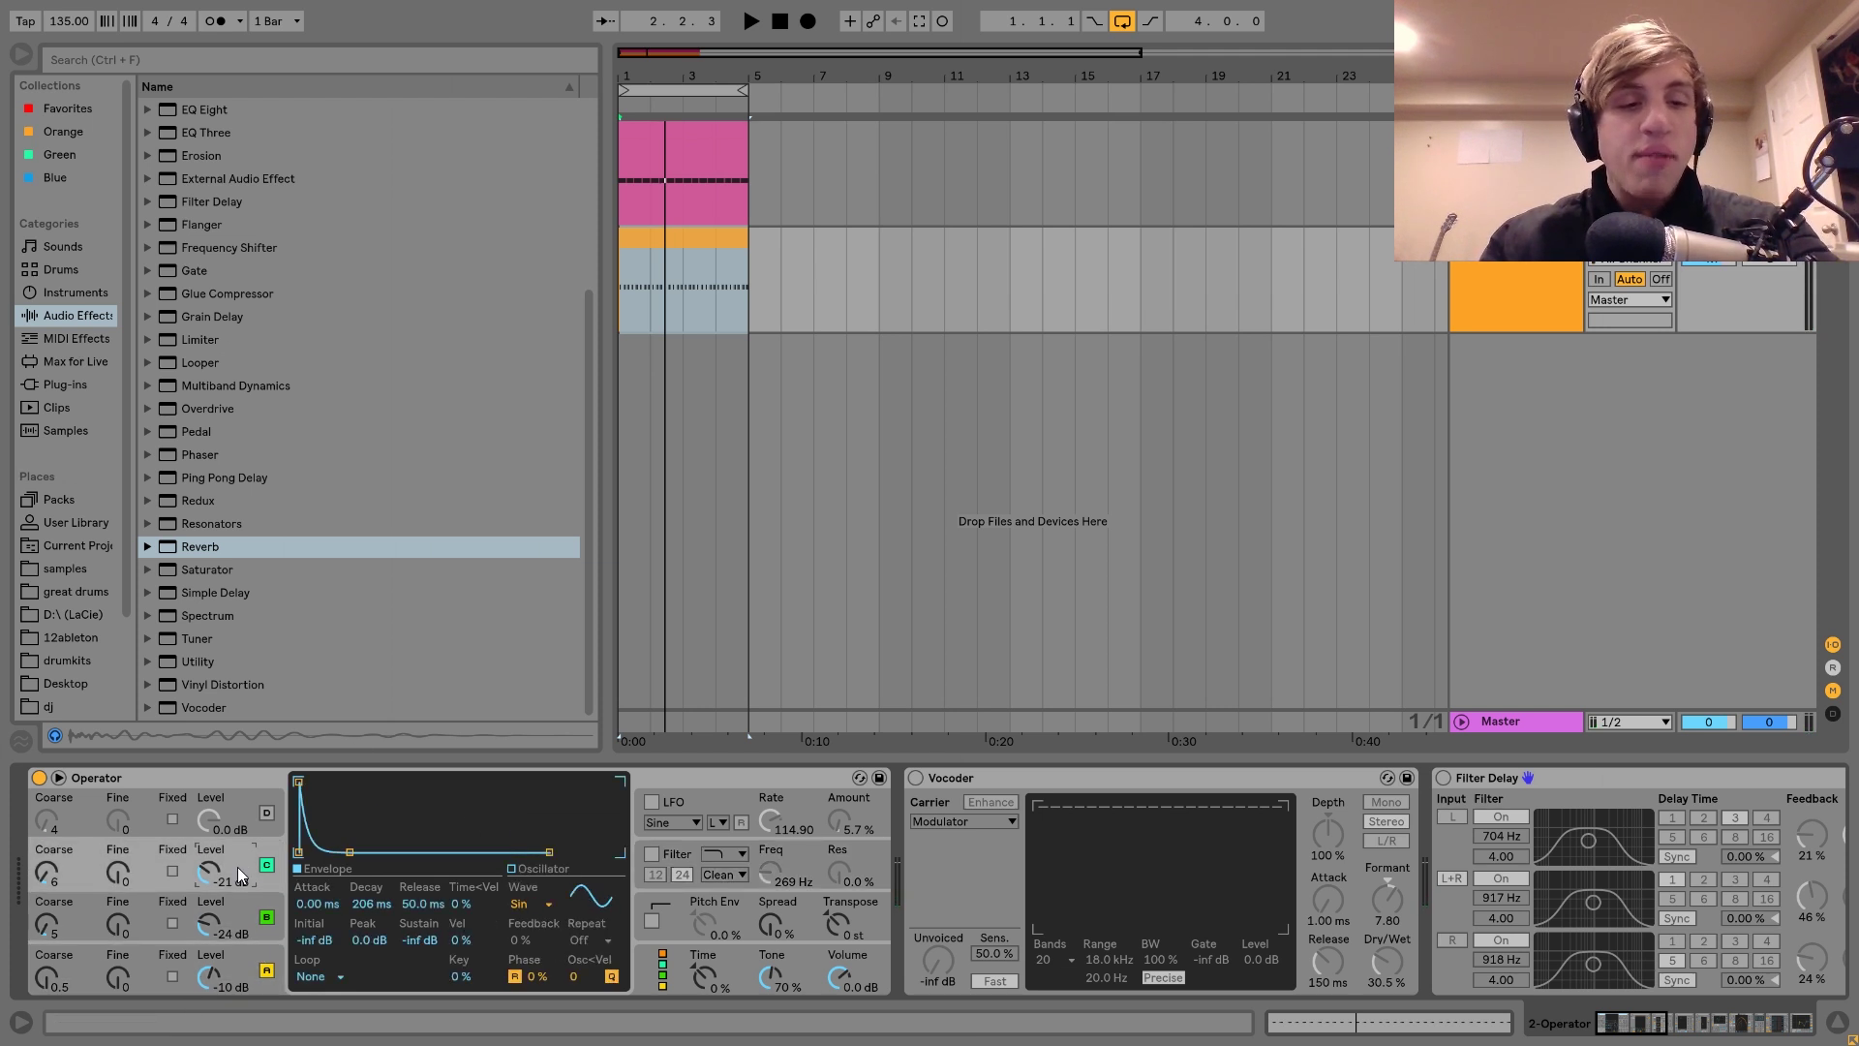
{"action": "left_click", "coordinate": [246, 904]}
{"action": "left_click", "coordinate": [253, 951]}
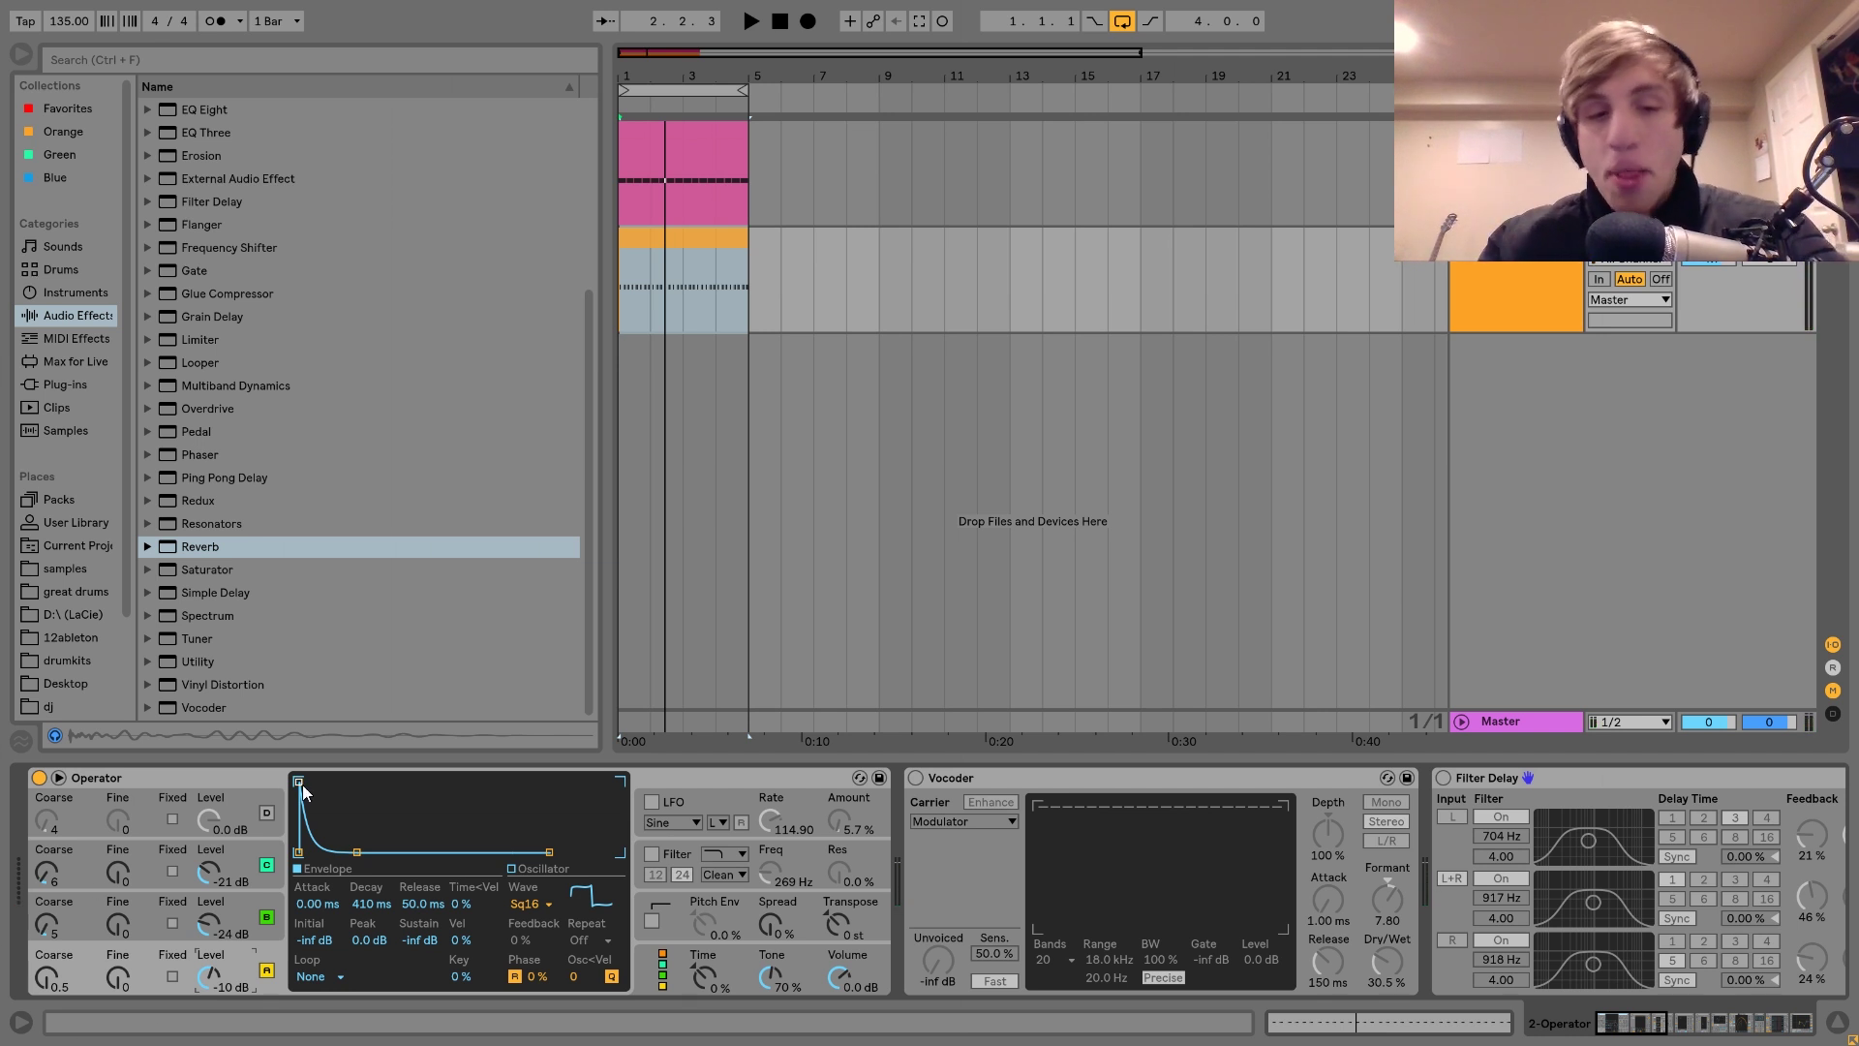
{"action": "left_click", "coordinate": [643, 856]}
{"action": "left_click", "coordinate": [645, 857]}
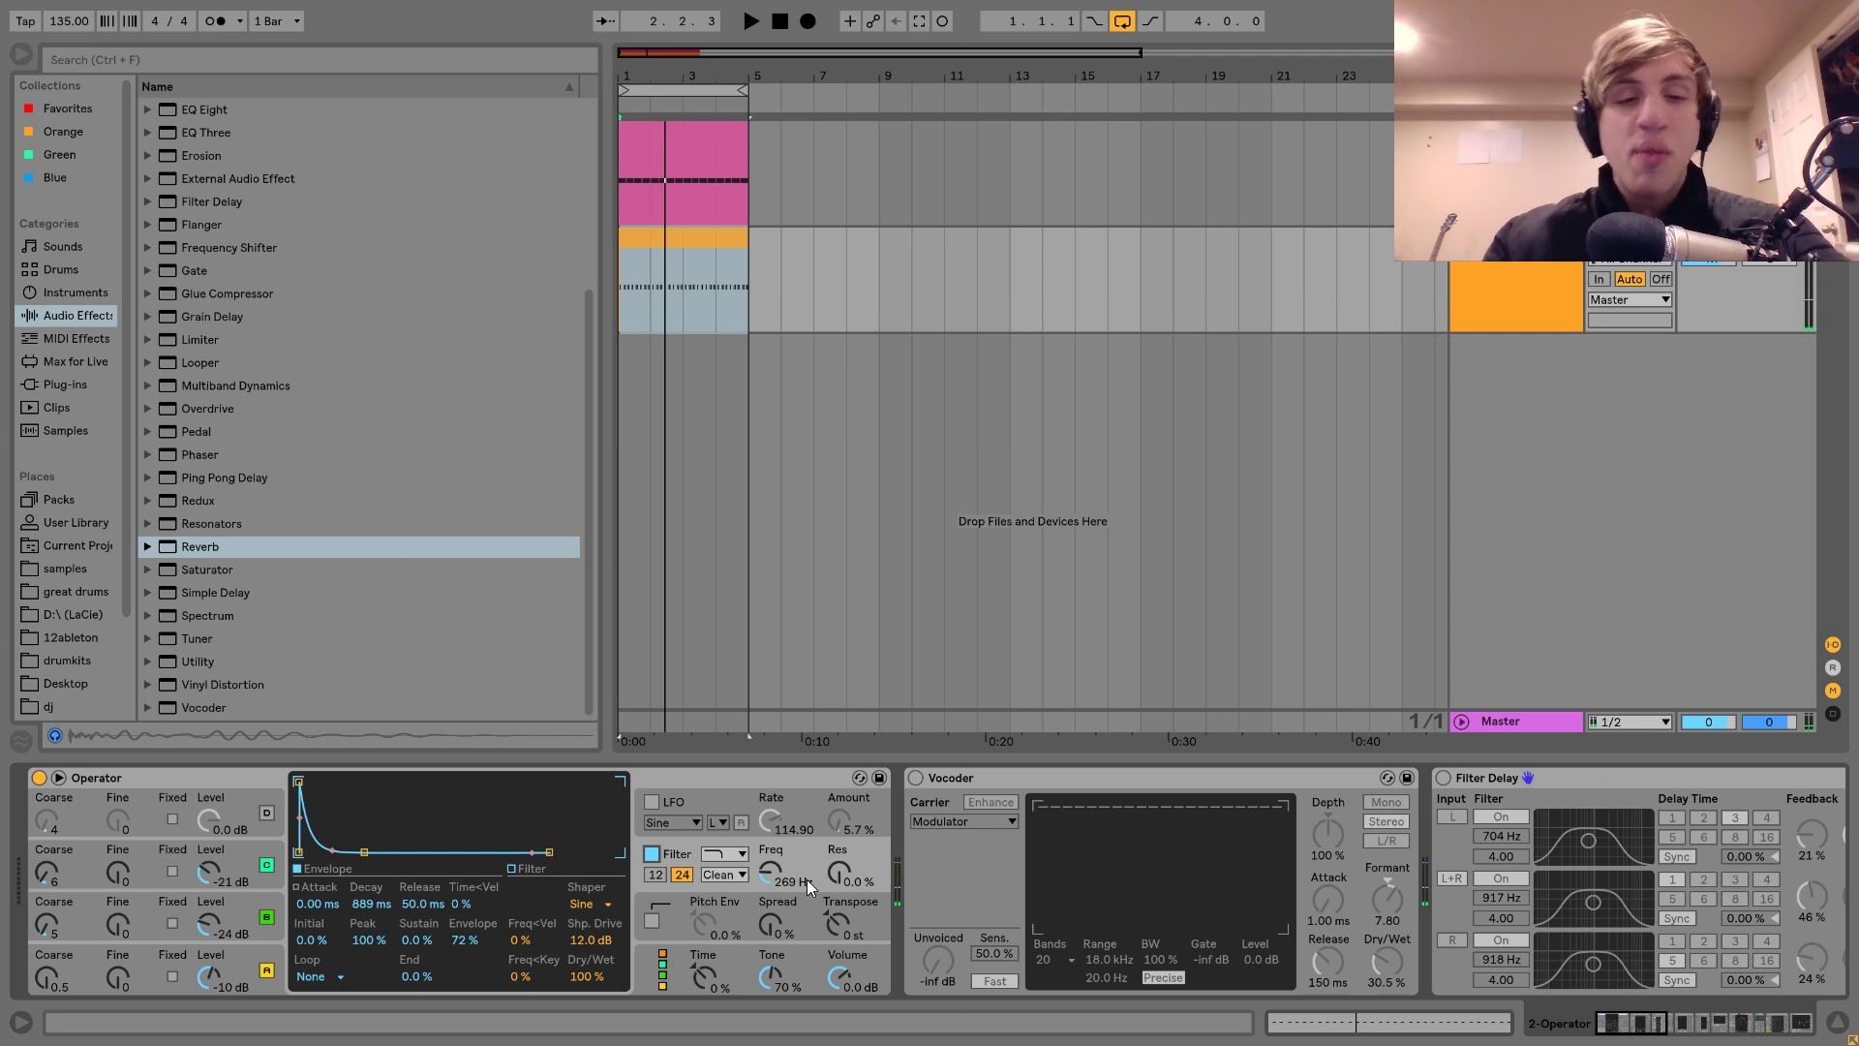
Step: Enable the Vocoder with its carrier kept on Modulator and set its Dry/Wet to 27%
{"action": "scroll", "coordinate": [771, 867], "scroll_direction": "right", "scroll_amount": 2}
{"action": "scroll", "coordinate": [771, 868], "scroll_direction": "right", "scroll_amount": 2}
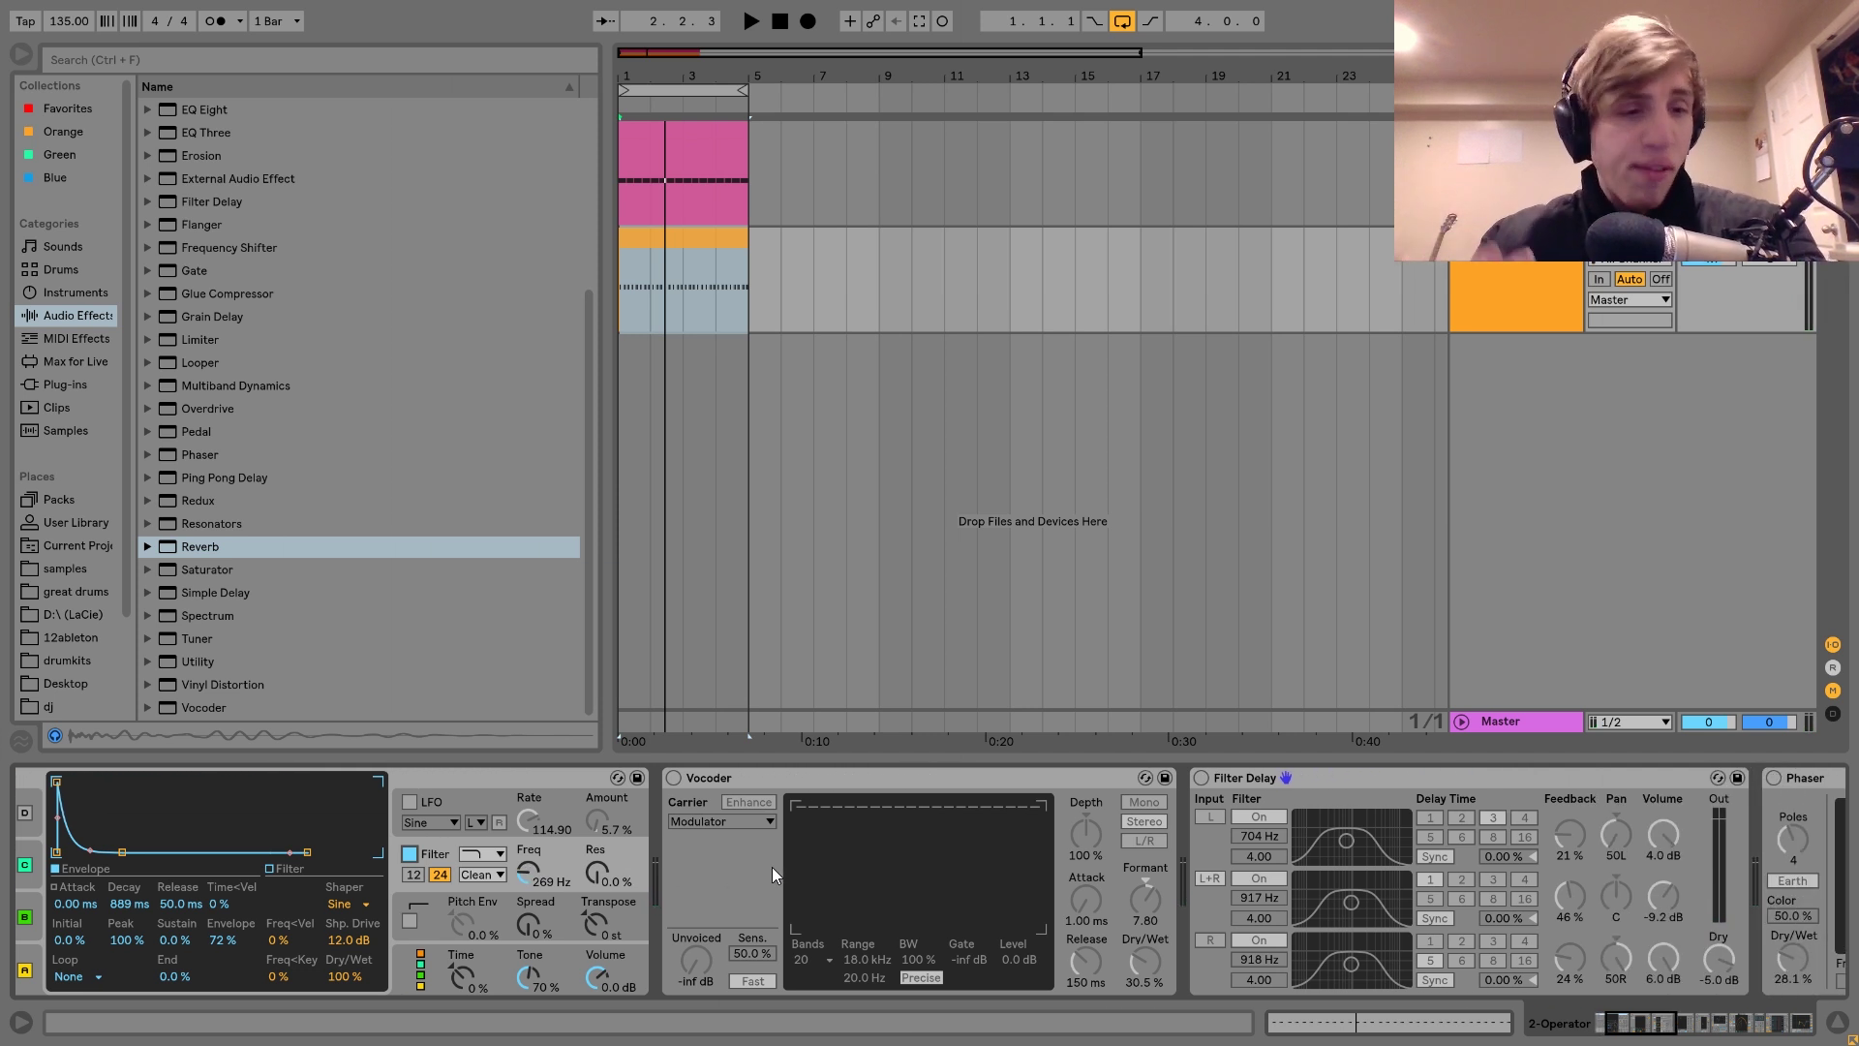
{"action": "scroll", "coordinate": [771, 867], "scroll_direction": "right", "scroll_amount": 2}
{"action": "left_click", "coordinate": [578, 778]}
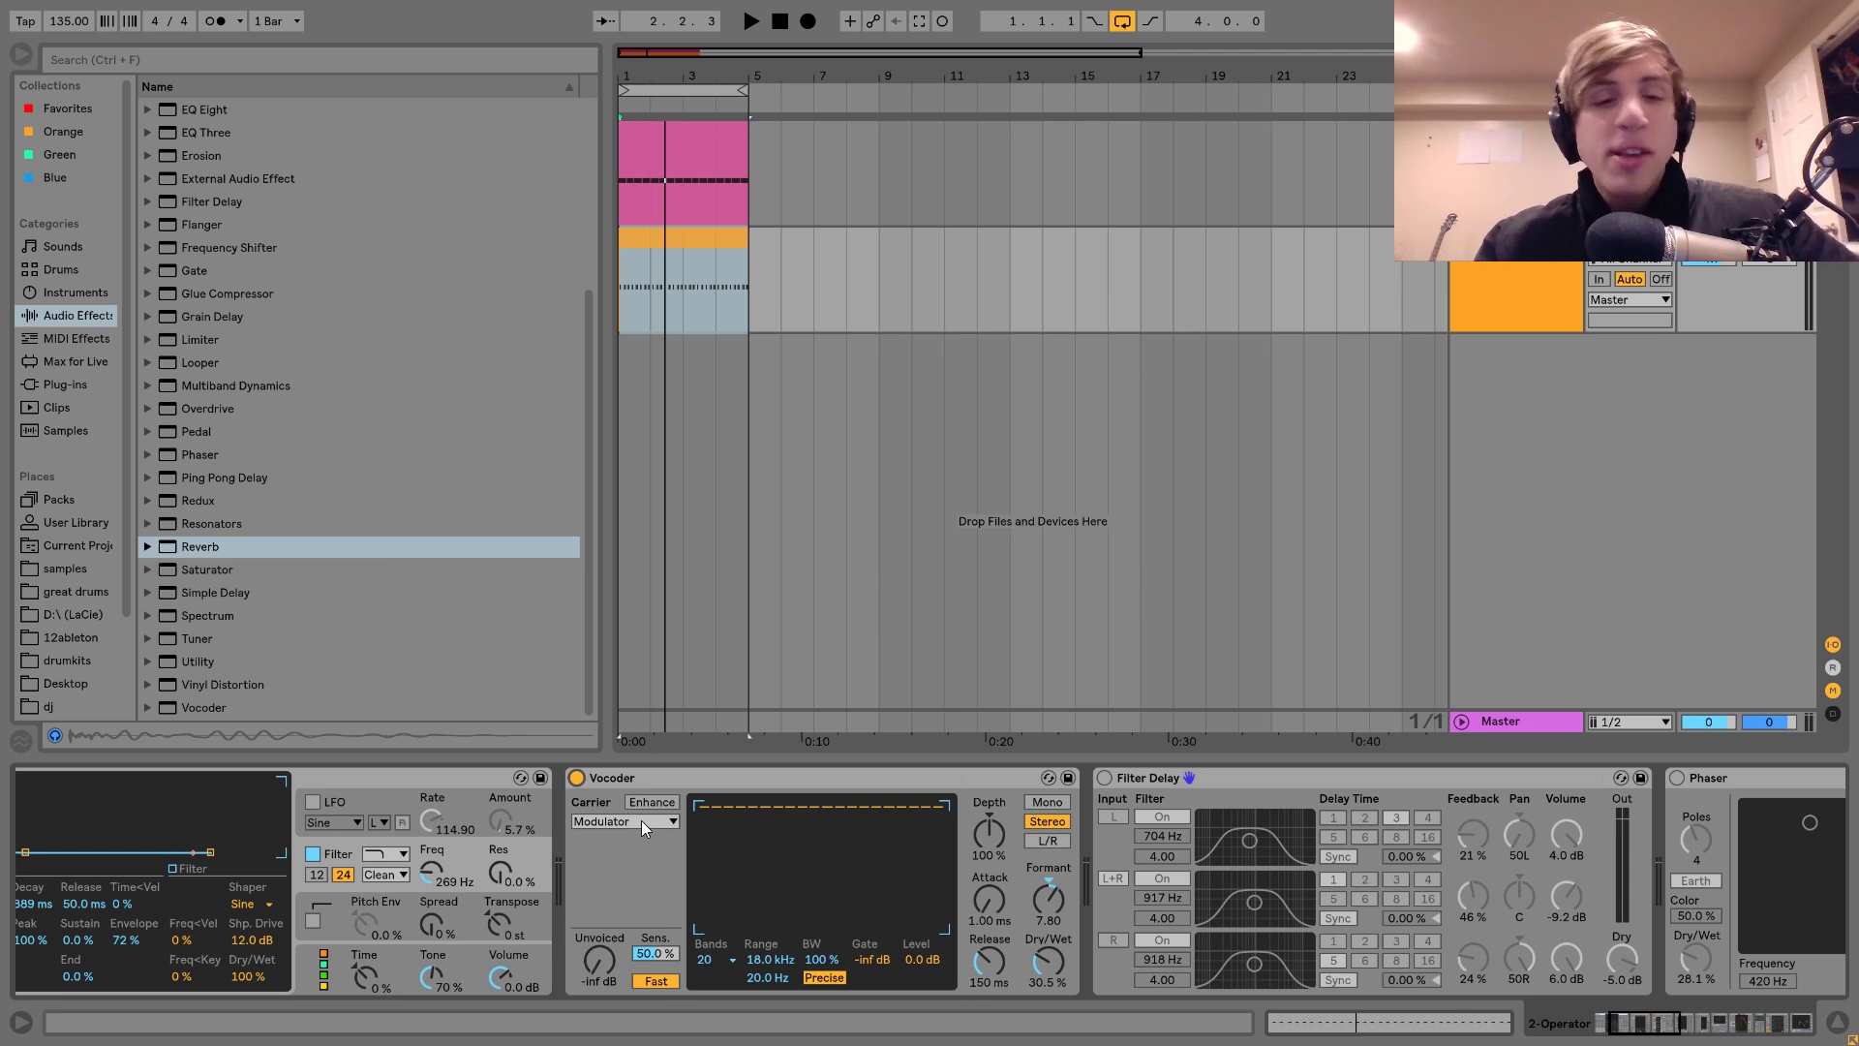
{"action": "left_click", "coordinate": [641, 821]}
{"action": "left_click", "coordinate": [641, 822]}
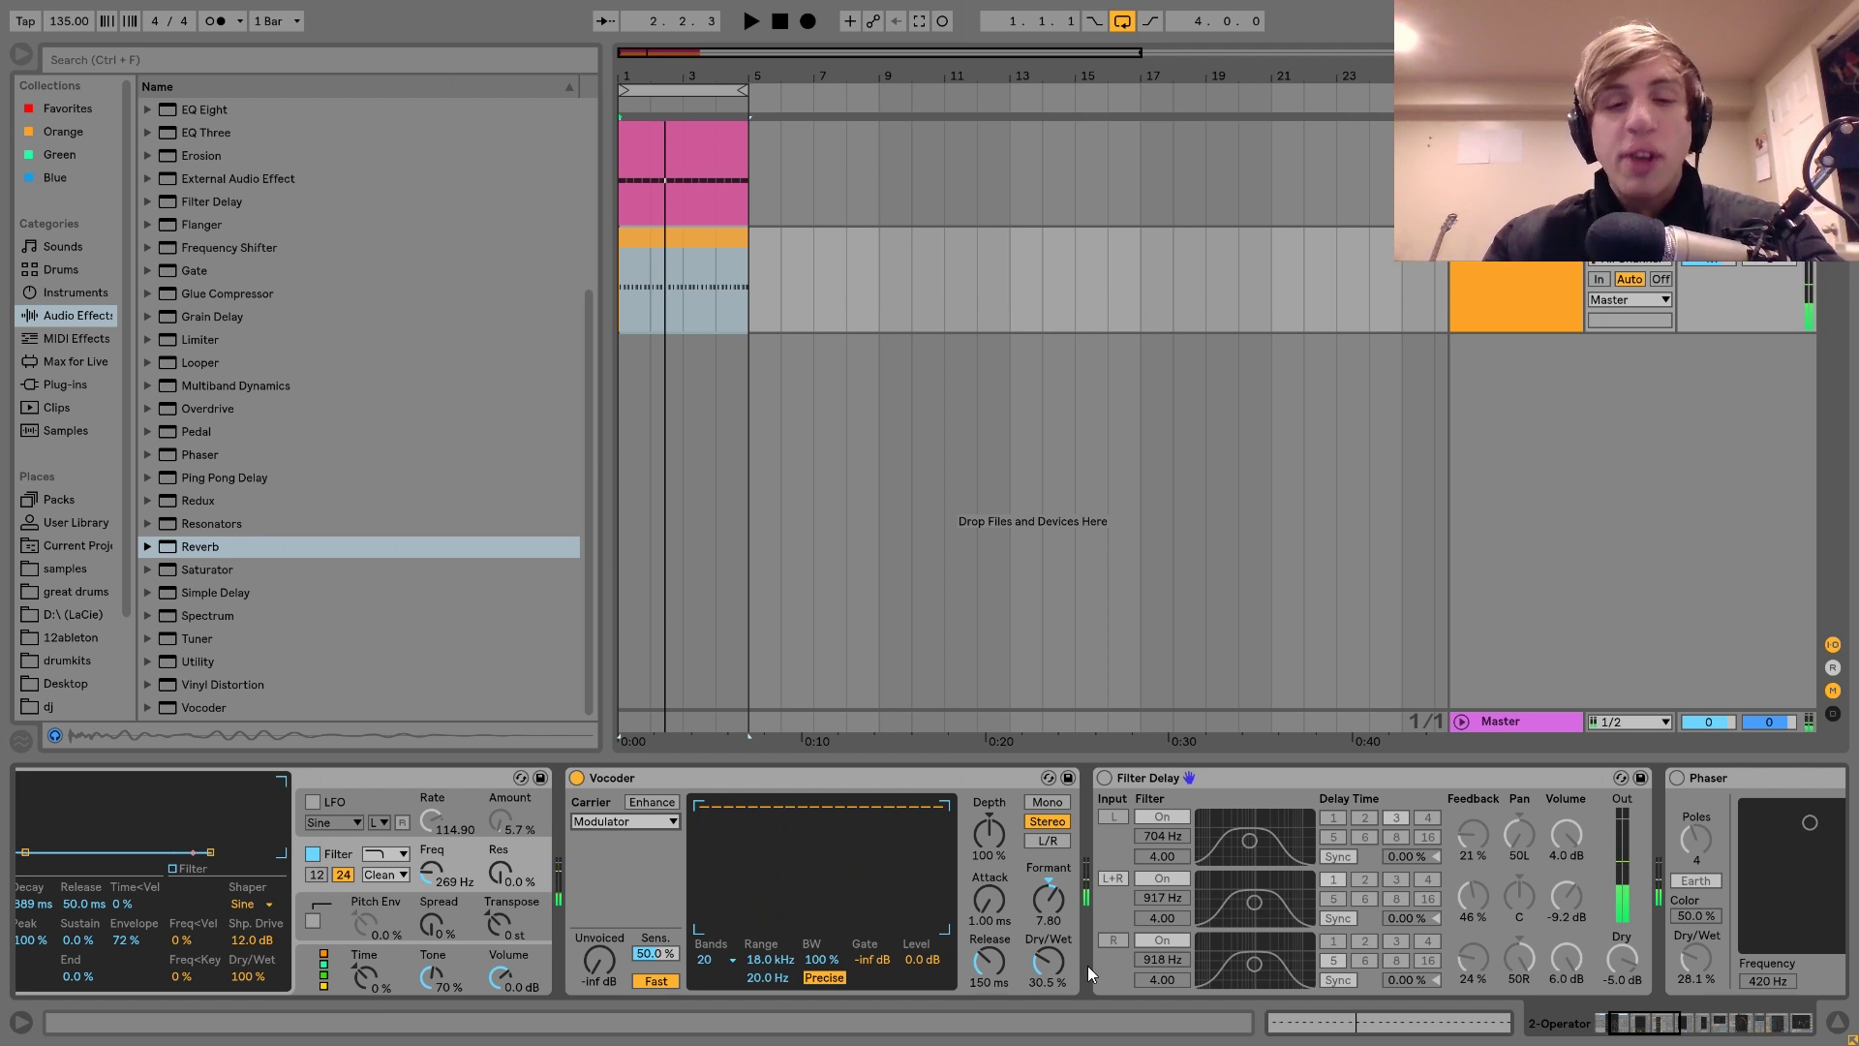
{"action": "left_click_drag", "start_coordinate": [1058, 981], "coordinate": [1058, 910]}
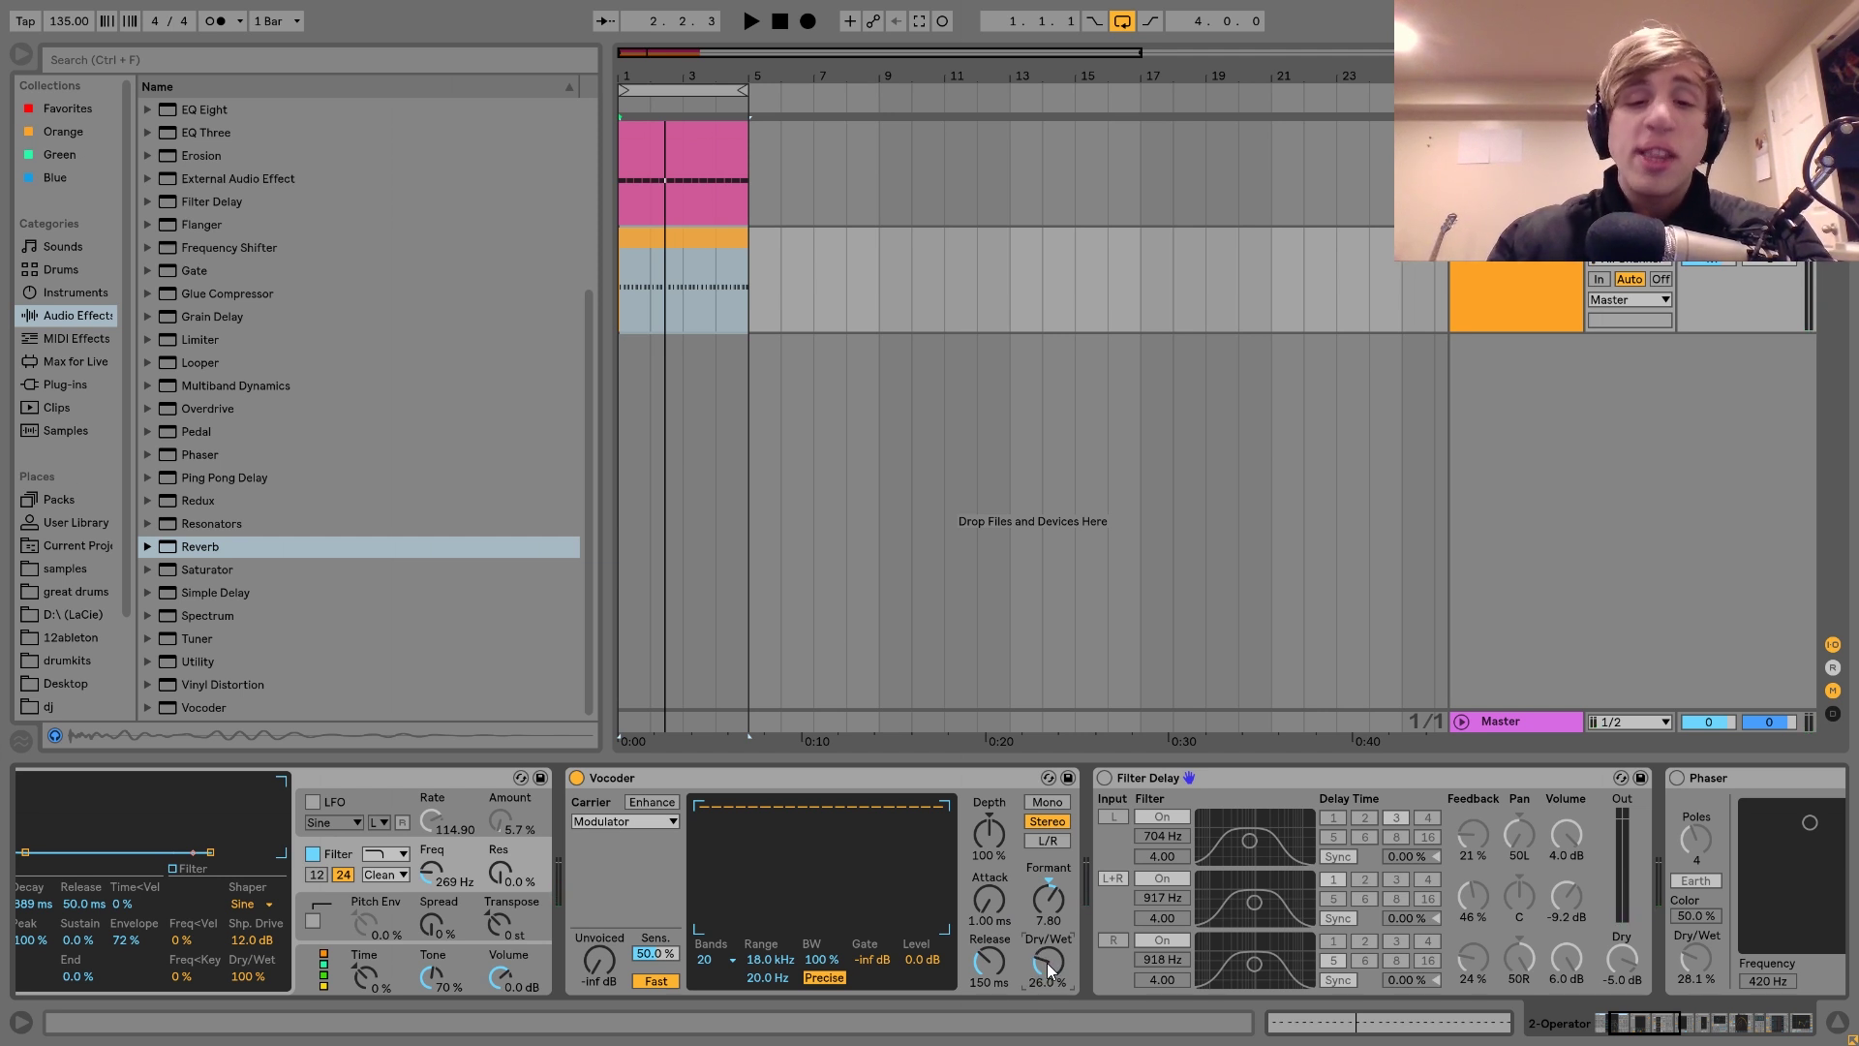
{"action": "mouse_move", "coordinate": [1055, 964]}
{"action": "left_mouse_down"}
{"action": "mouse_move", "coordinate": [1055, 940]}
{"action": "mouse_move", "coordinate": [1055, 963]}
{"action": "left_mouse_up"}
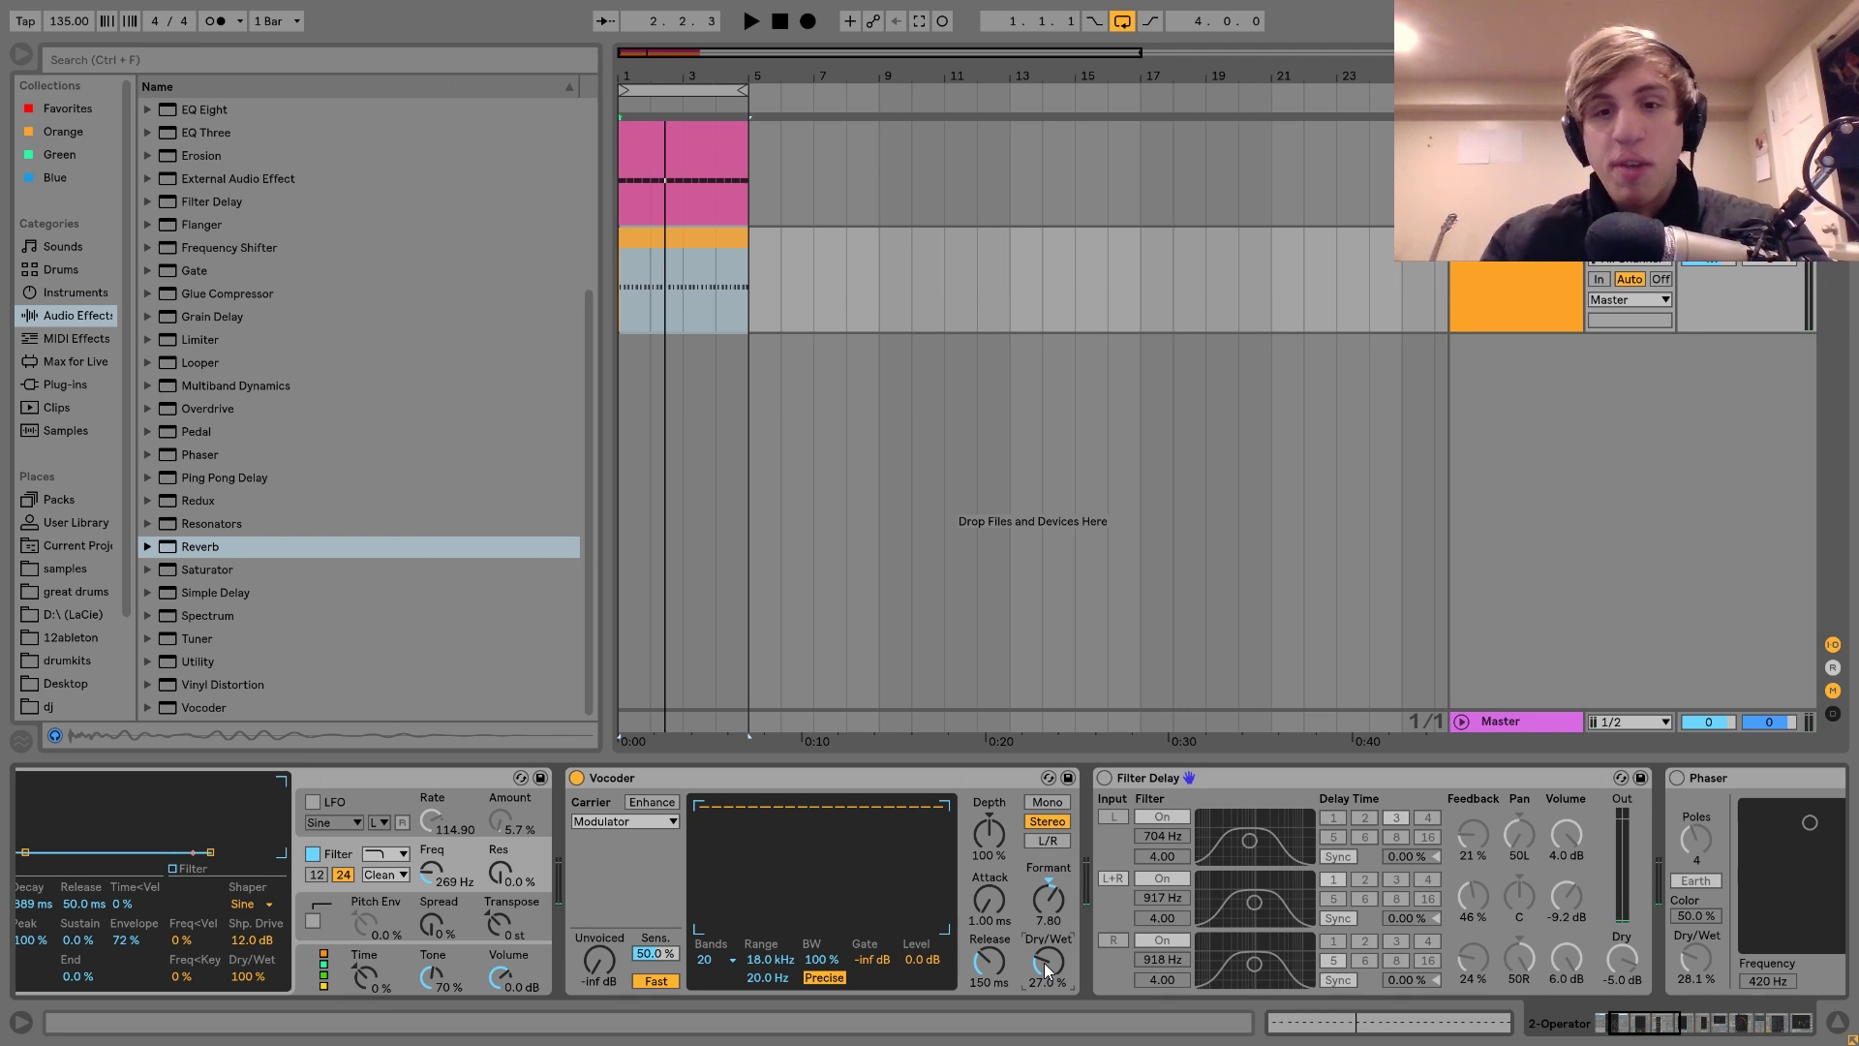
Step: Enable the Filter Delay and audition the loop, checking the notes in the Operator track's MIDI clip
{"action": "scroll", "coordinate": [920, 949], "scroll_direction": "right", "scroll_amount": 2}
{"action": "left_click", "coordinate": [888, 778]}
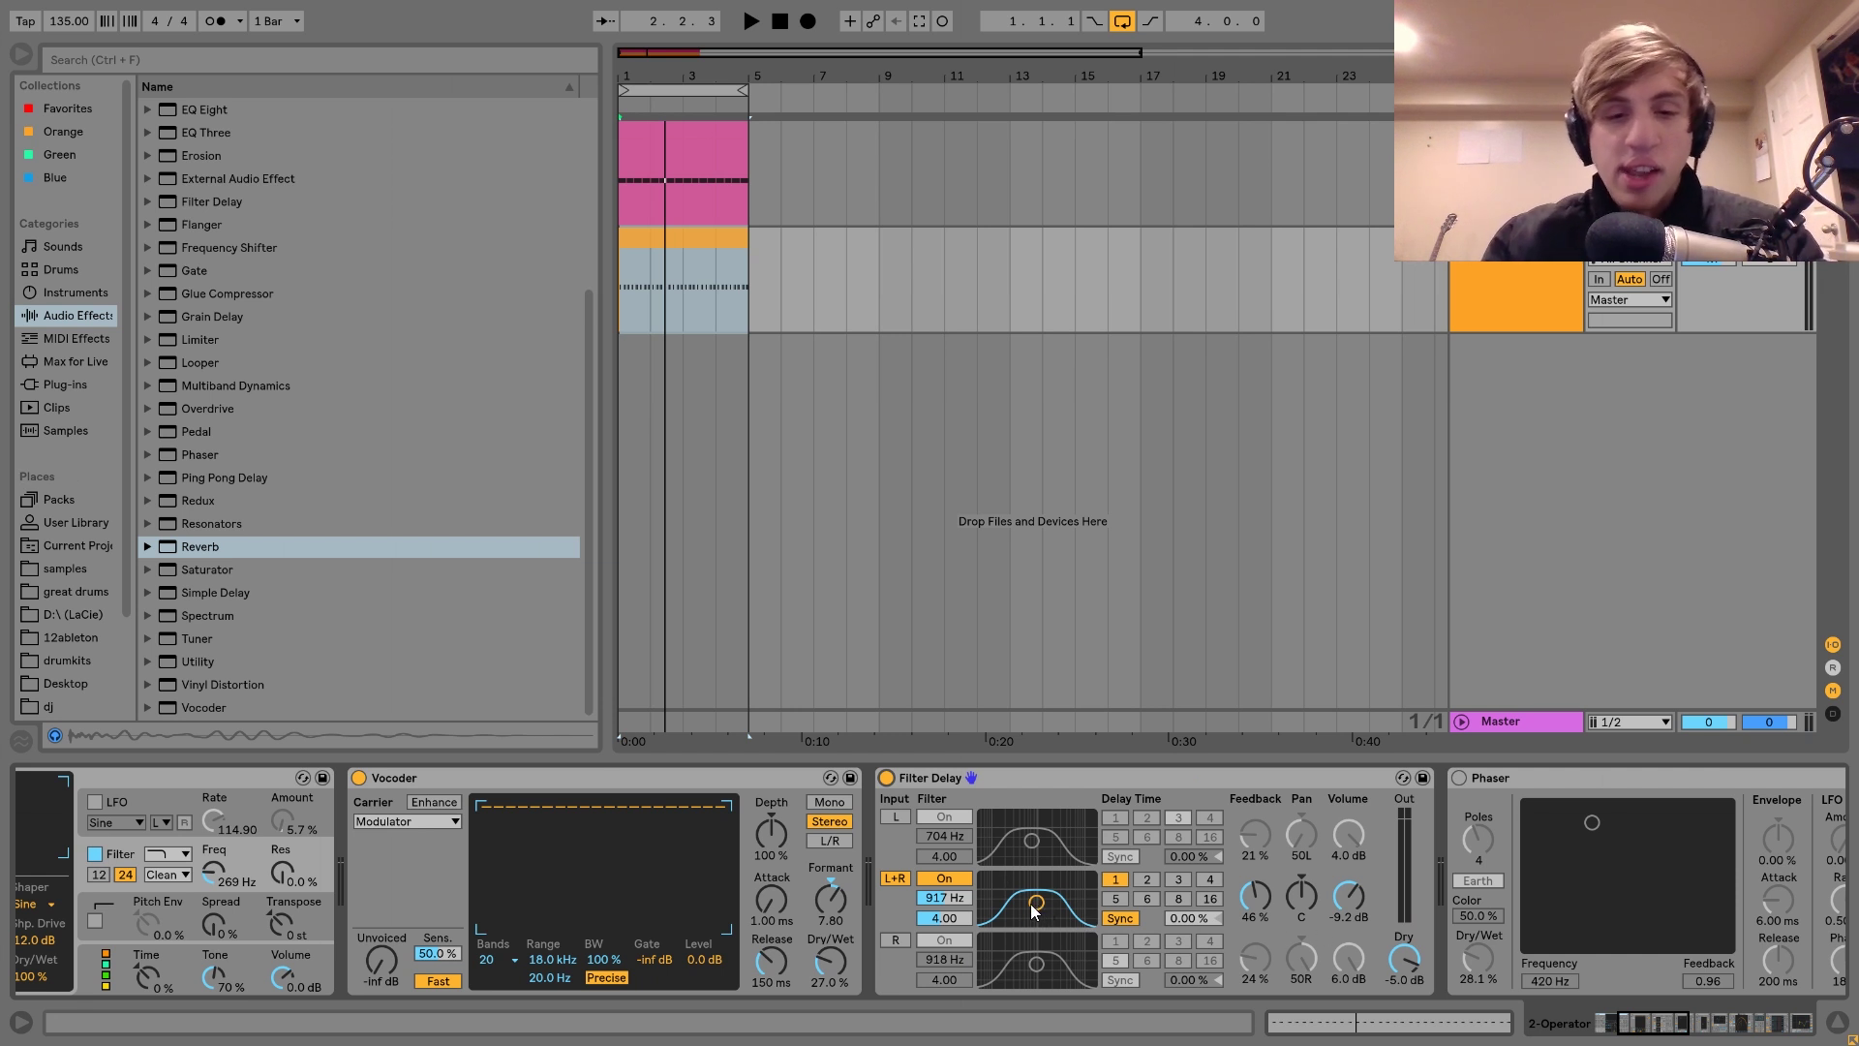
{"action": "key", "text": "space"}
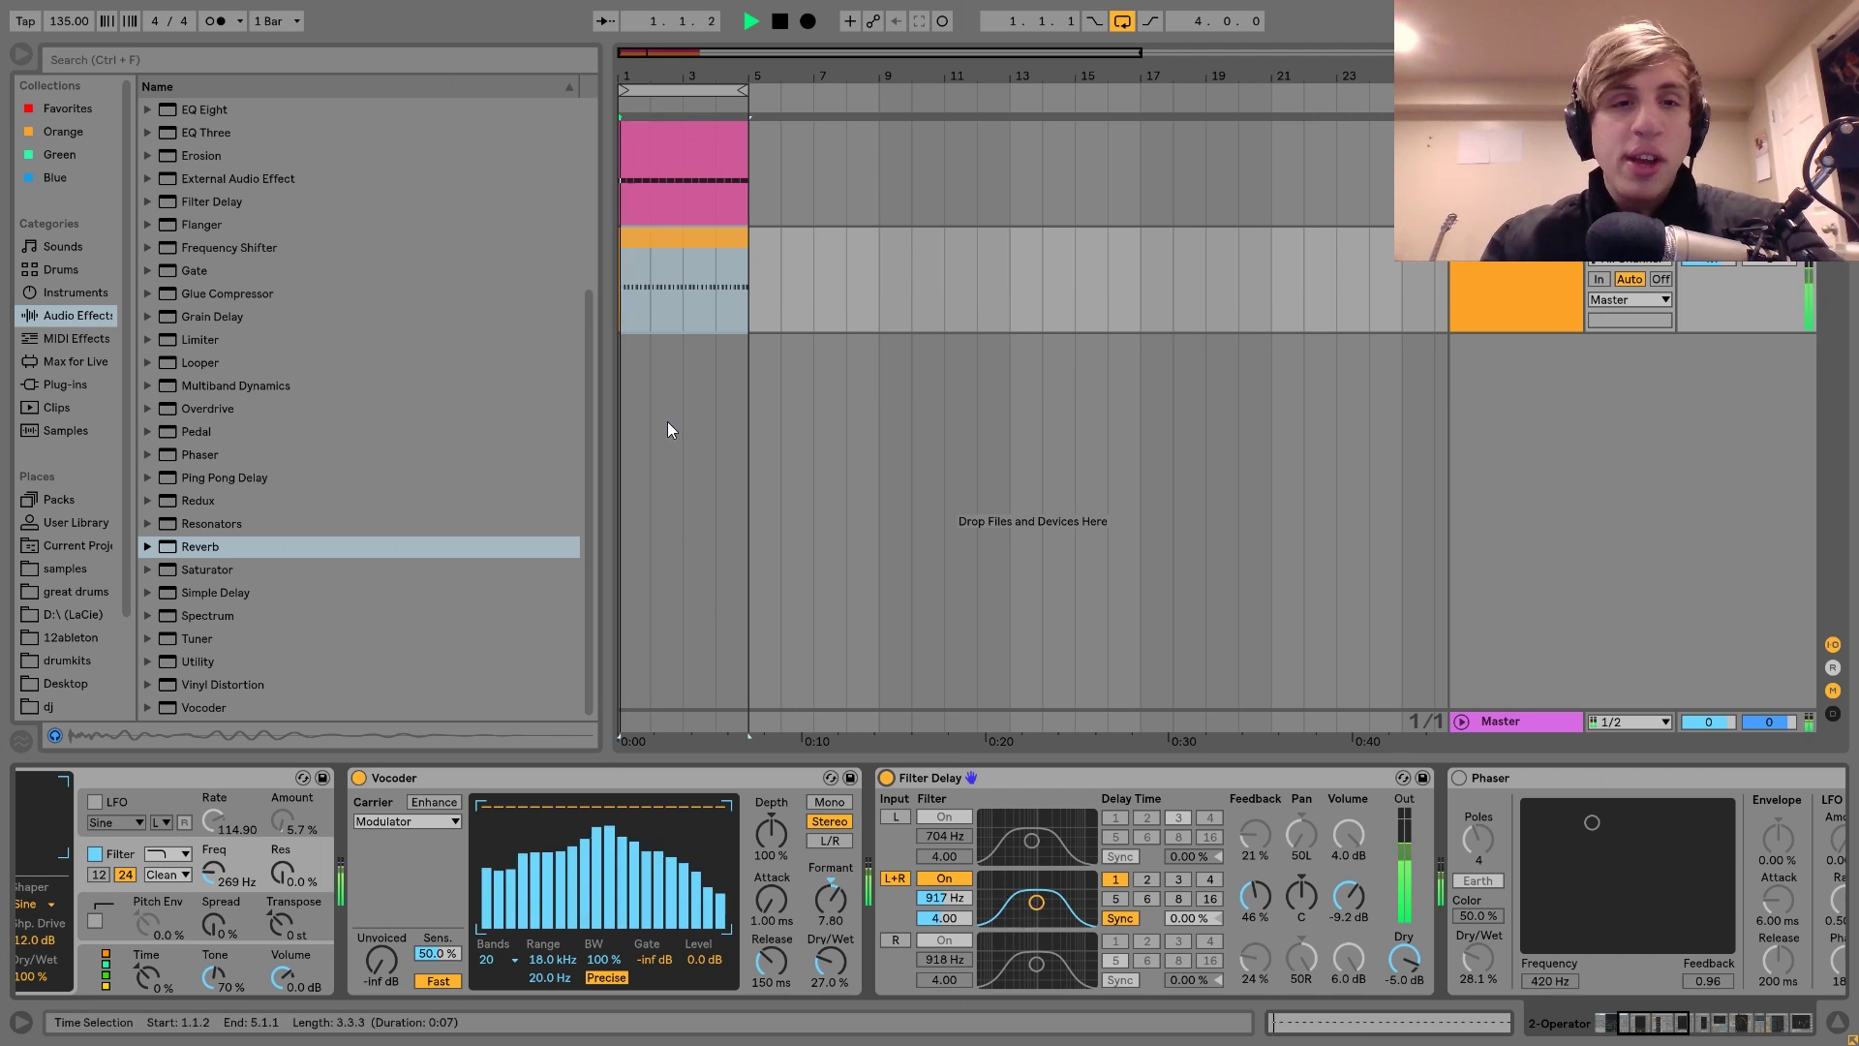
{"action": "double_click", "coordinate": [659, 241]}
{"action": "key", "text": "space"}
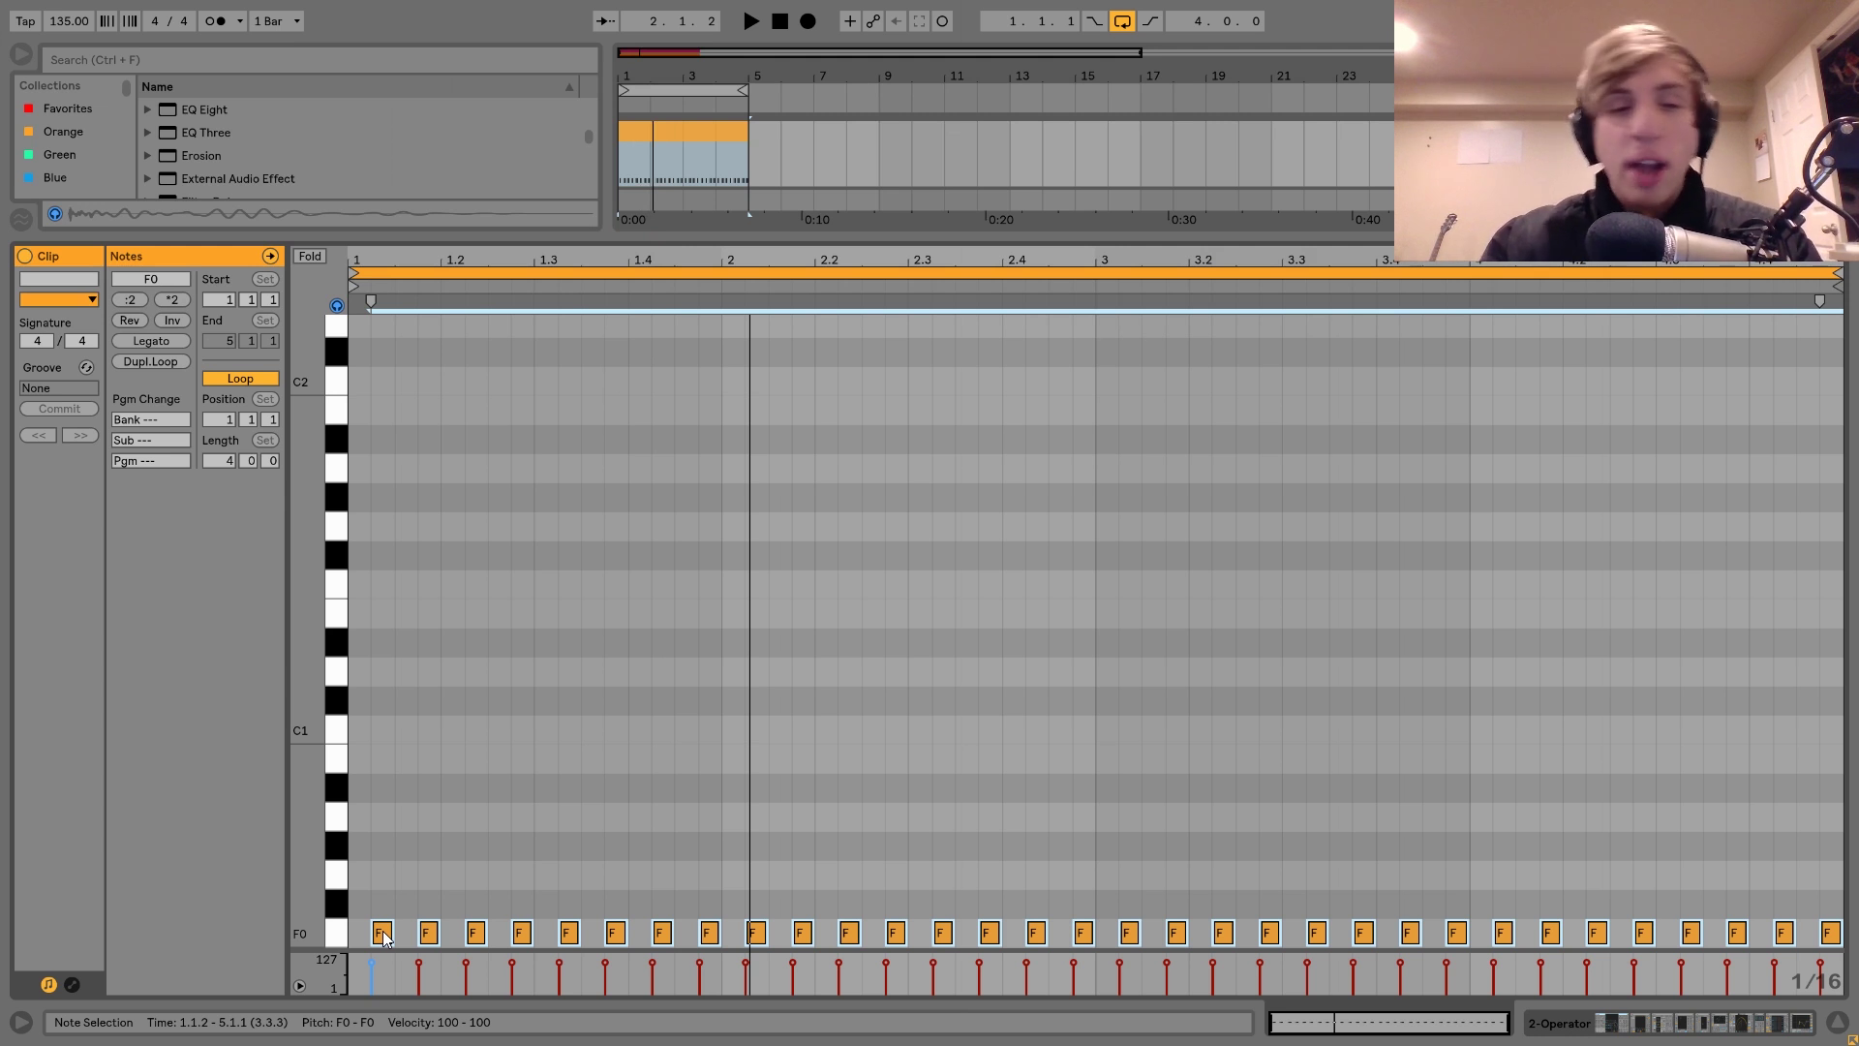
{"action": "key", "text": "space"}
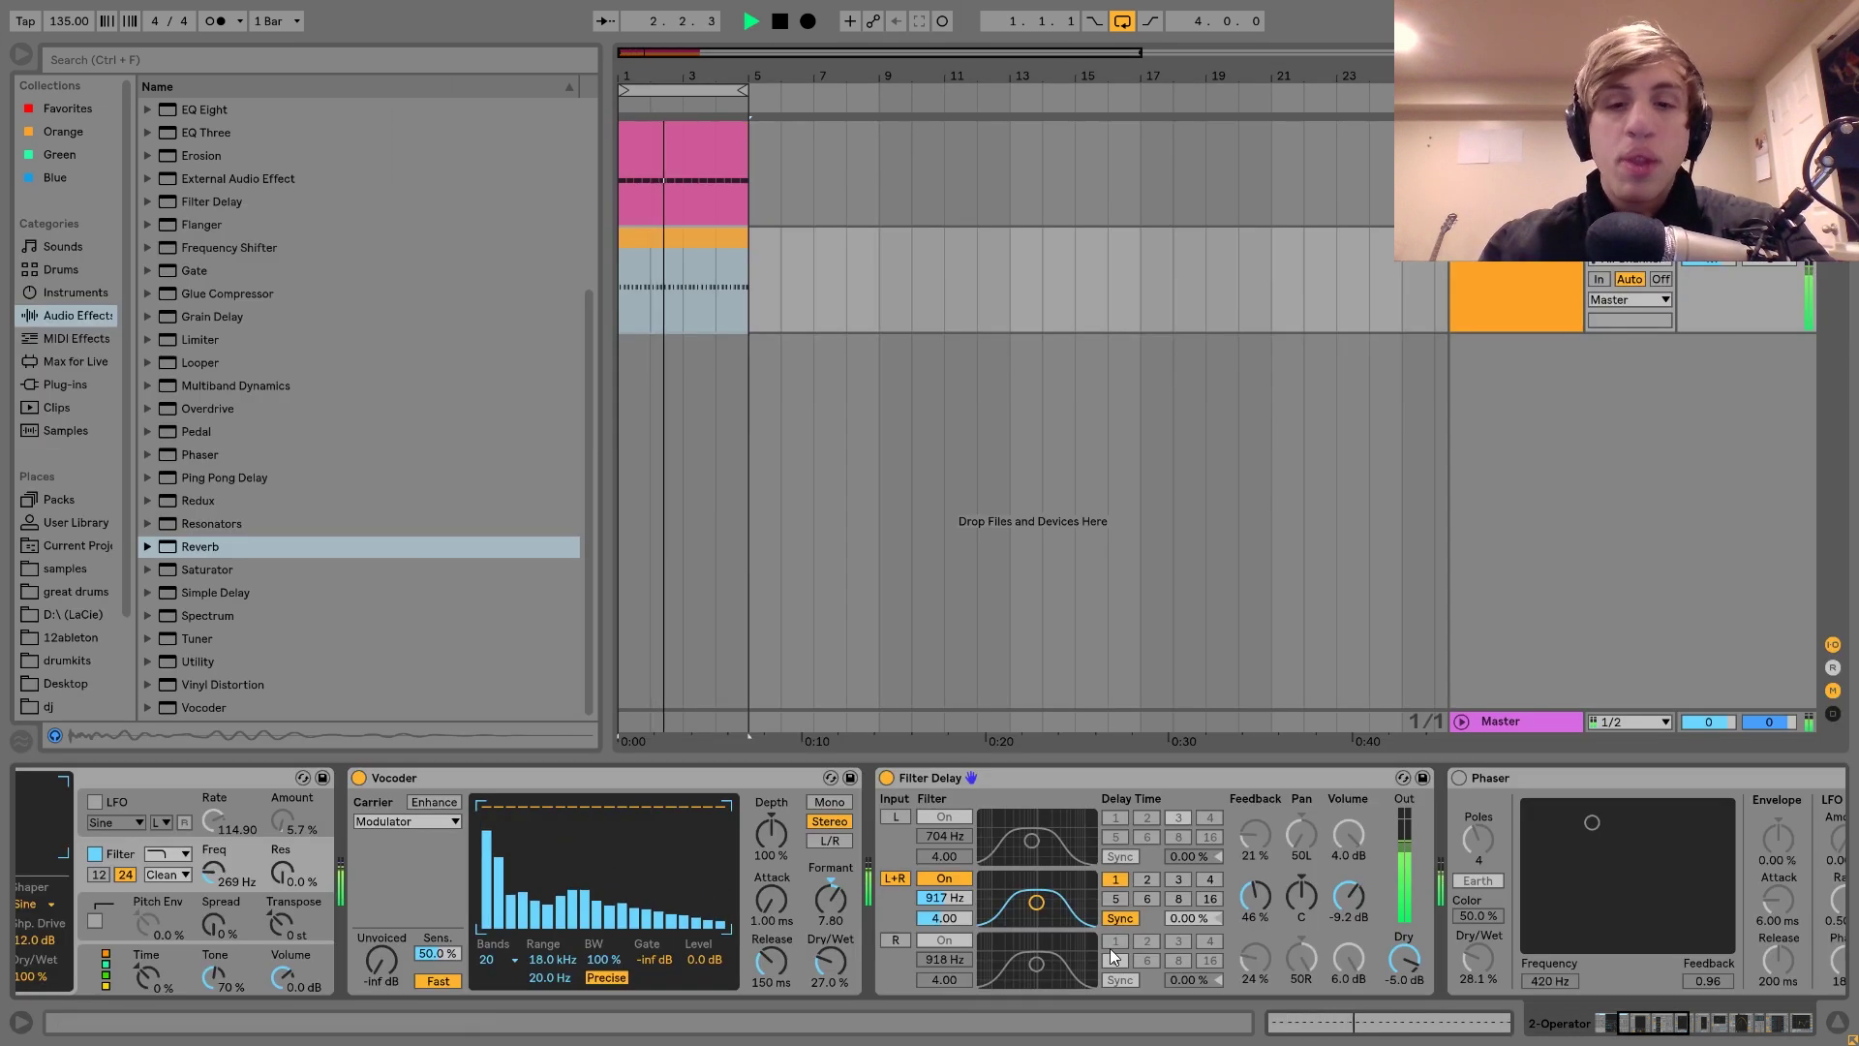
{"action": "key", "text": "space"}
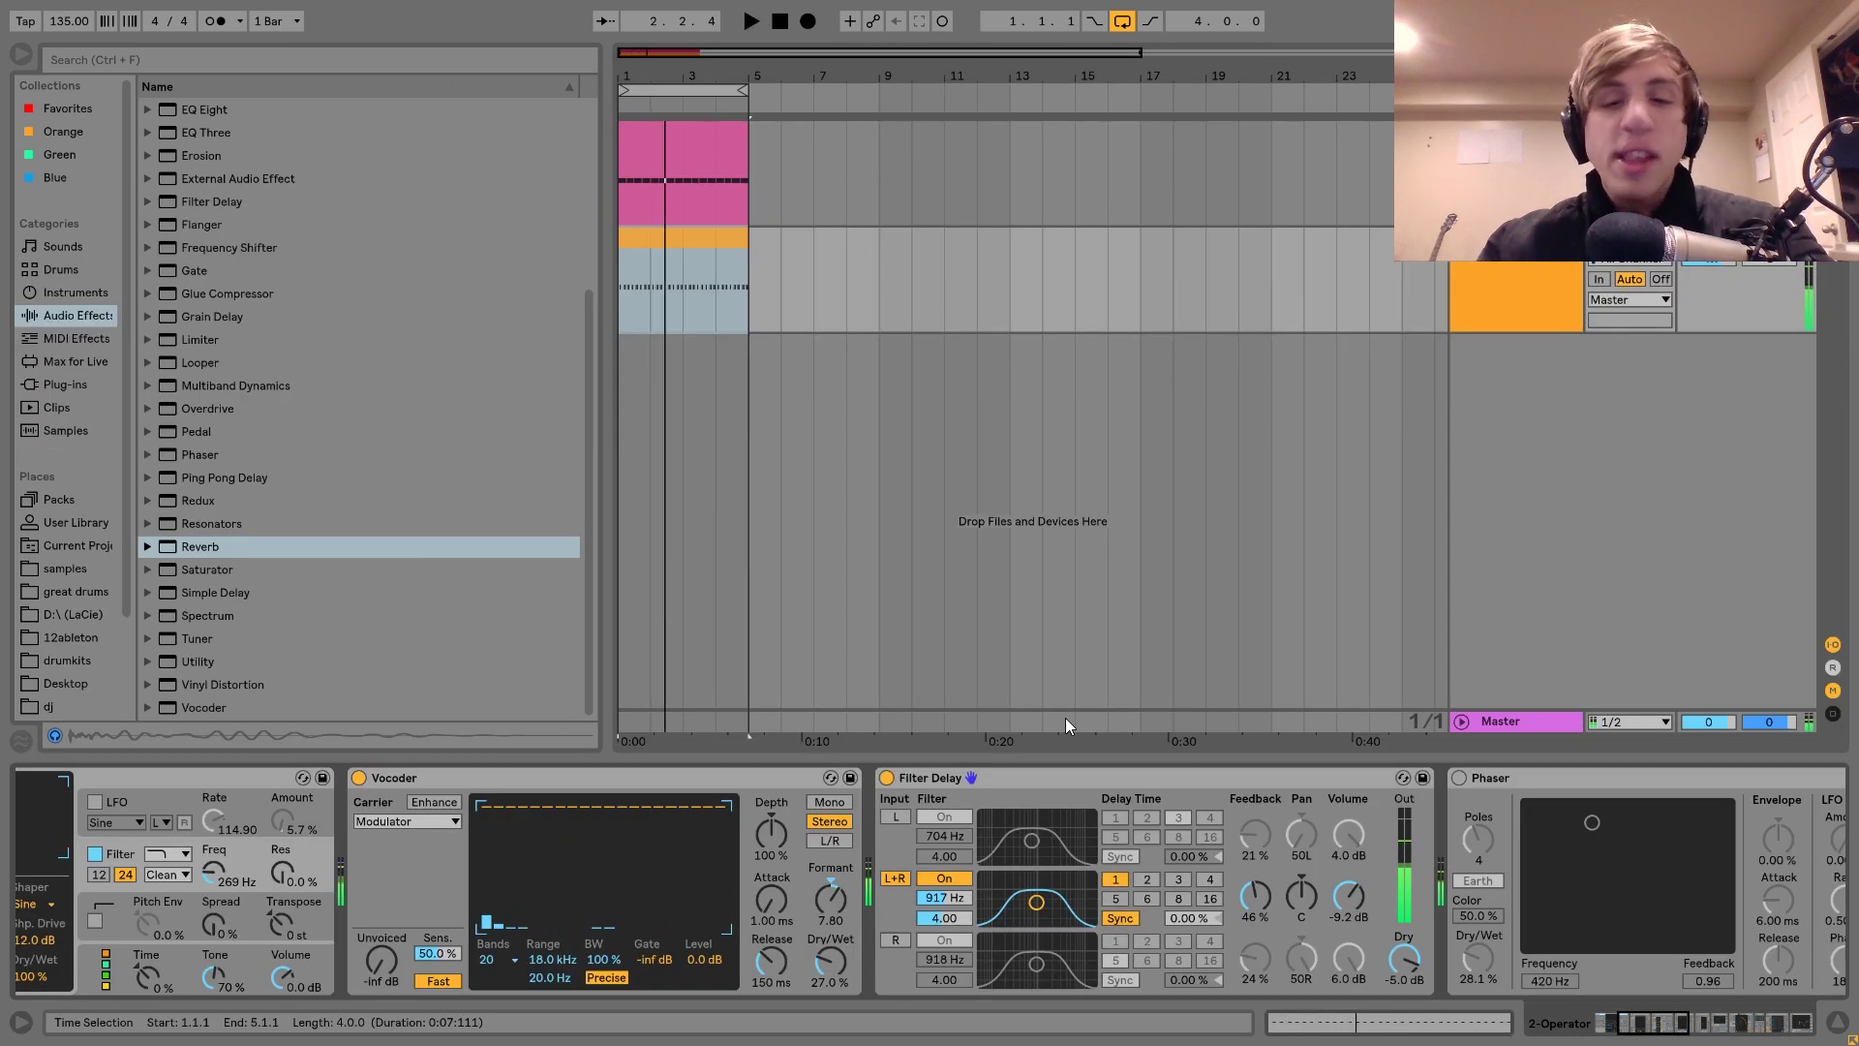
Step: Shift the Filter Delay's L+R band to 857 Hz with a width of 2.75 and audition the loop
{"action": "key", "text": "space"}
{"action": "mouse_move", "coordinate": [1052, 900]}
{"action": "left_mouse_down"}
{"action": "mouse_move", "coordinate": [1053, 876]}
{"action": "mouse_move", "coordinate": [1013, 916]}
{"action": "mouse_move", "coordinate": [1036, 916]}
{"action": "left_mouse_up"}
{"action": "key", "text": "space"}
{"action": "key", "text": "space"}
{"action": "key", "text": "space"}
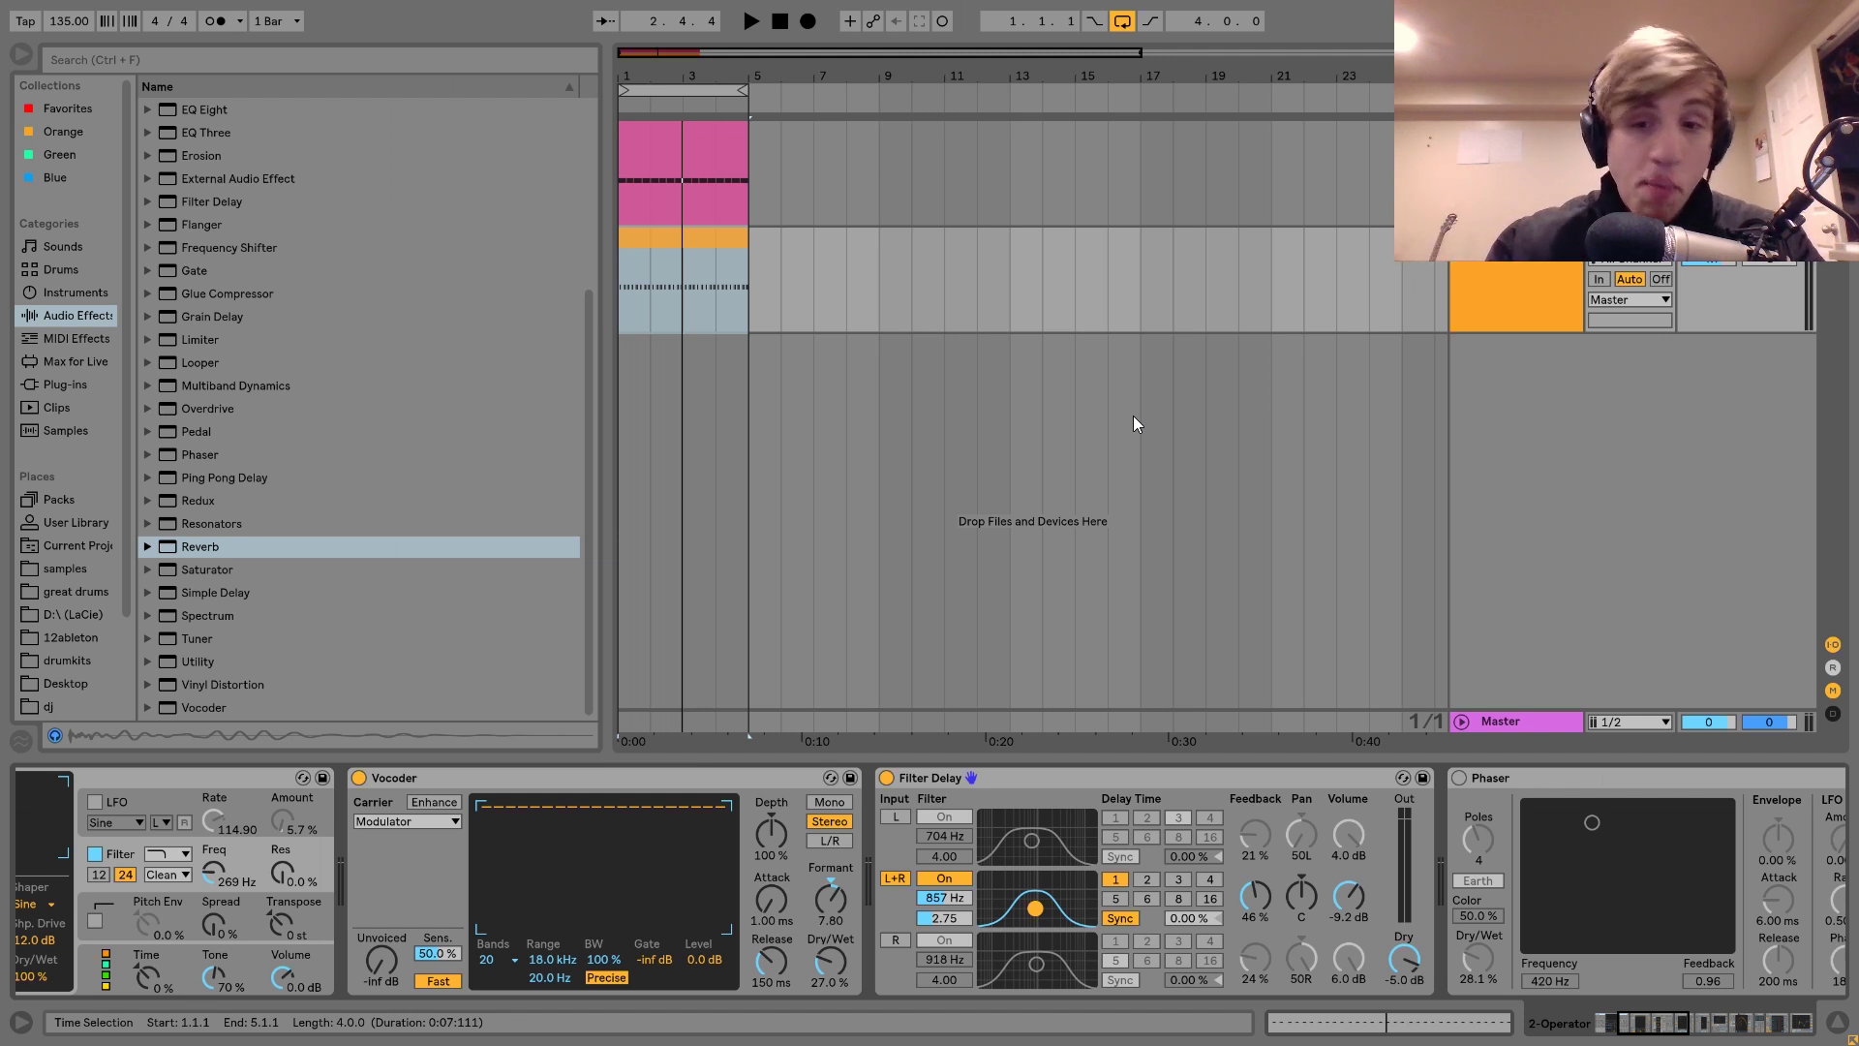
Step: Enable the Phaser on the Operator track and audition the loop with it
{"action": "scroll", "coordinate": [1055, 950], "scroll_direction": "down", "scroll_amount": 5}
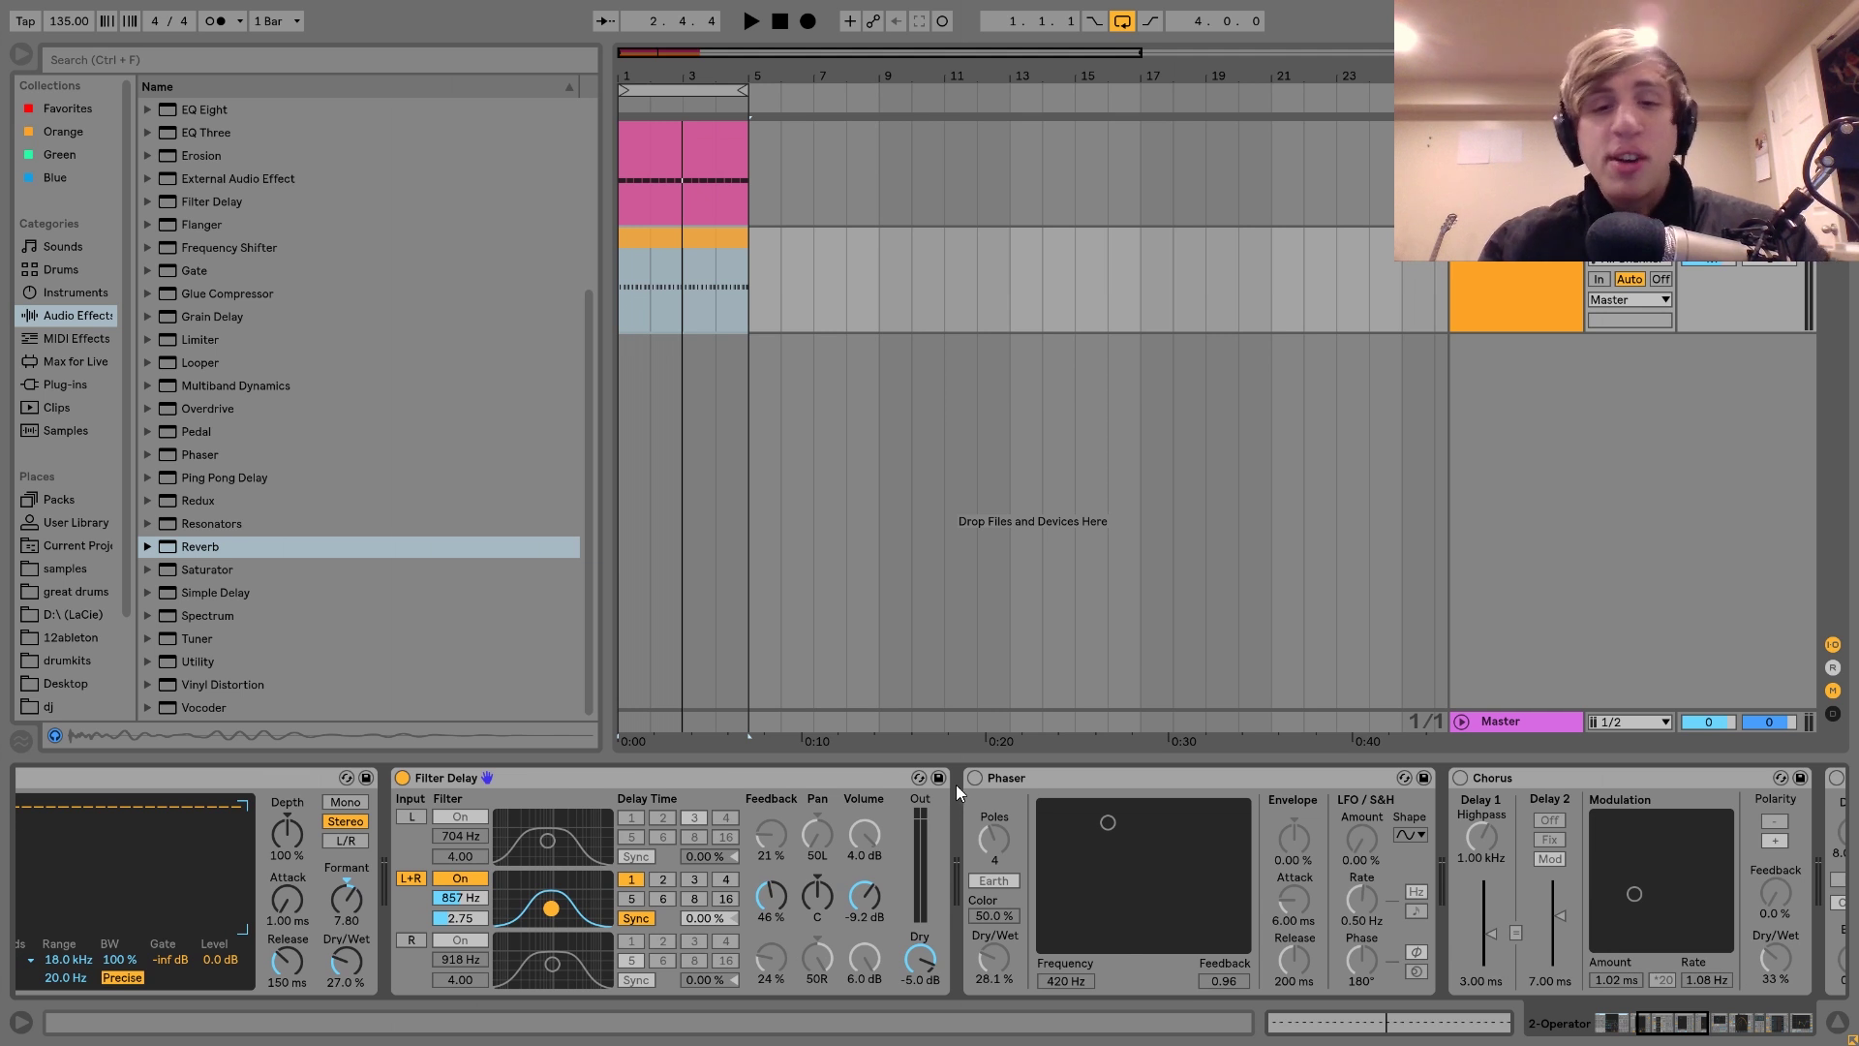
{"action": "left_click", "coordinate": [975, 777]}
{"action": "key", "text": "space"}
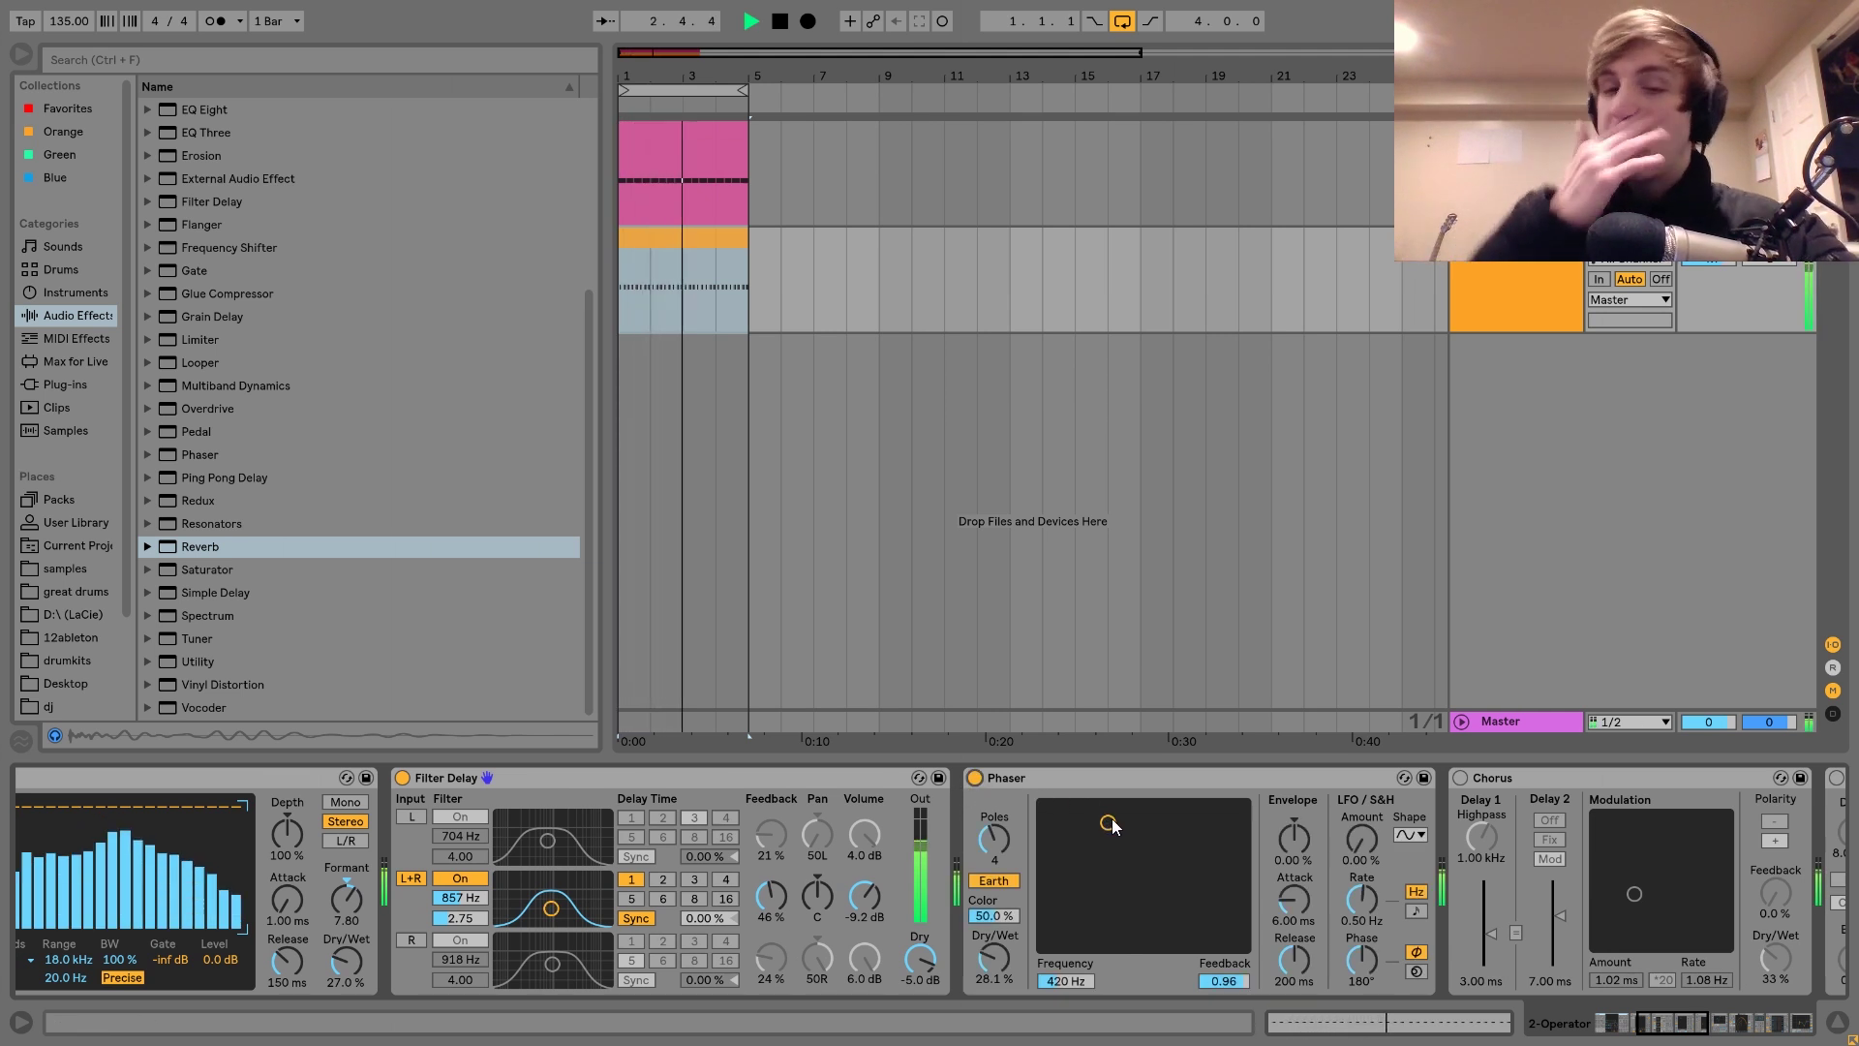
{"action": "key", "text": "space"}
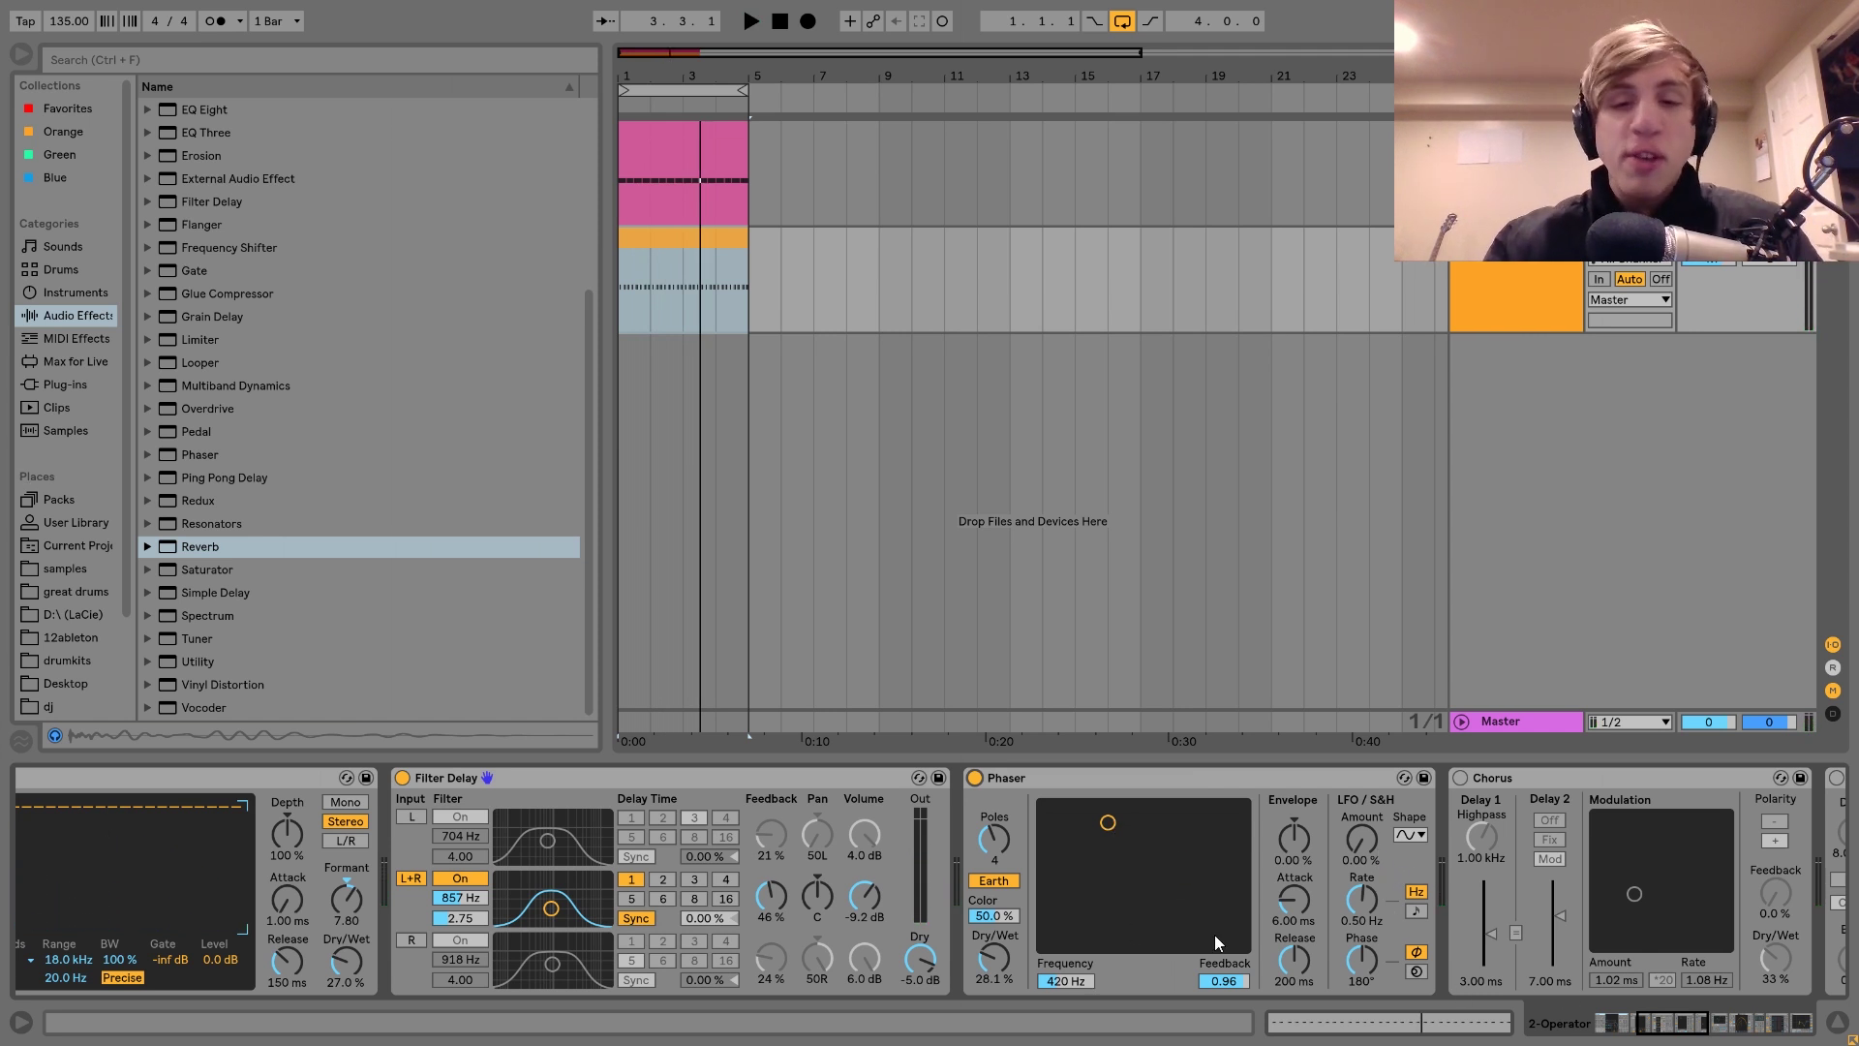
Step: Sweep the Phaser's Dry/Wet up to 100% during playback and bring it back to 30.2%
{"action": "key", "text": "space"}
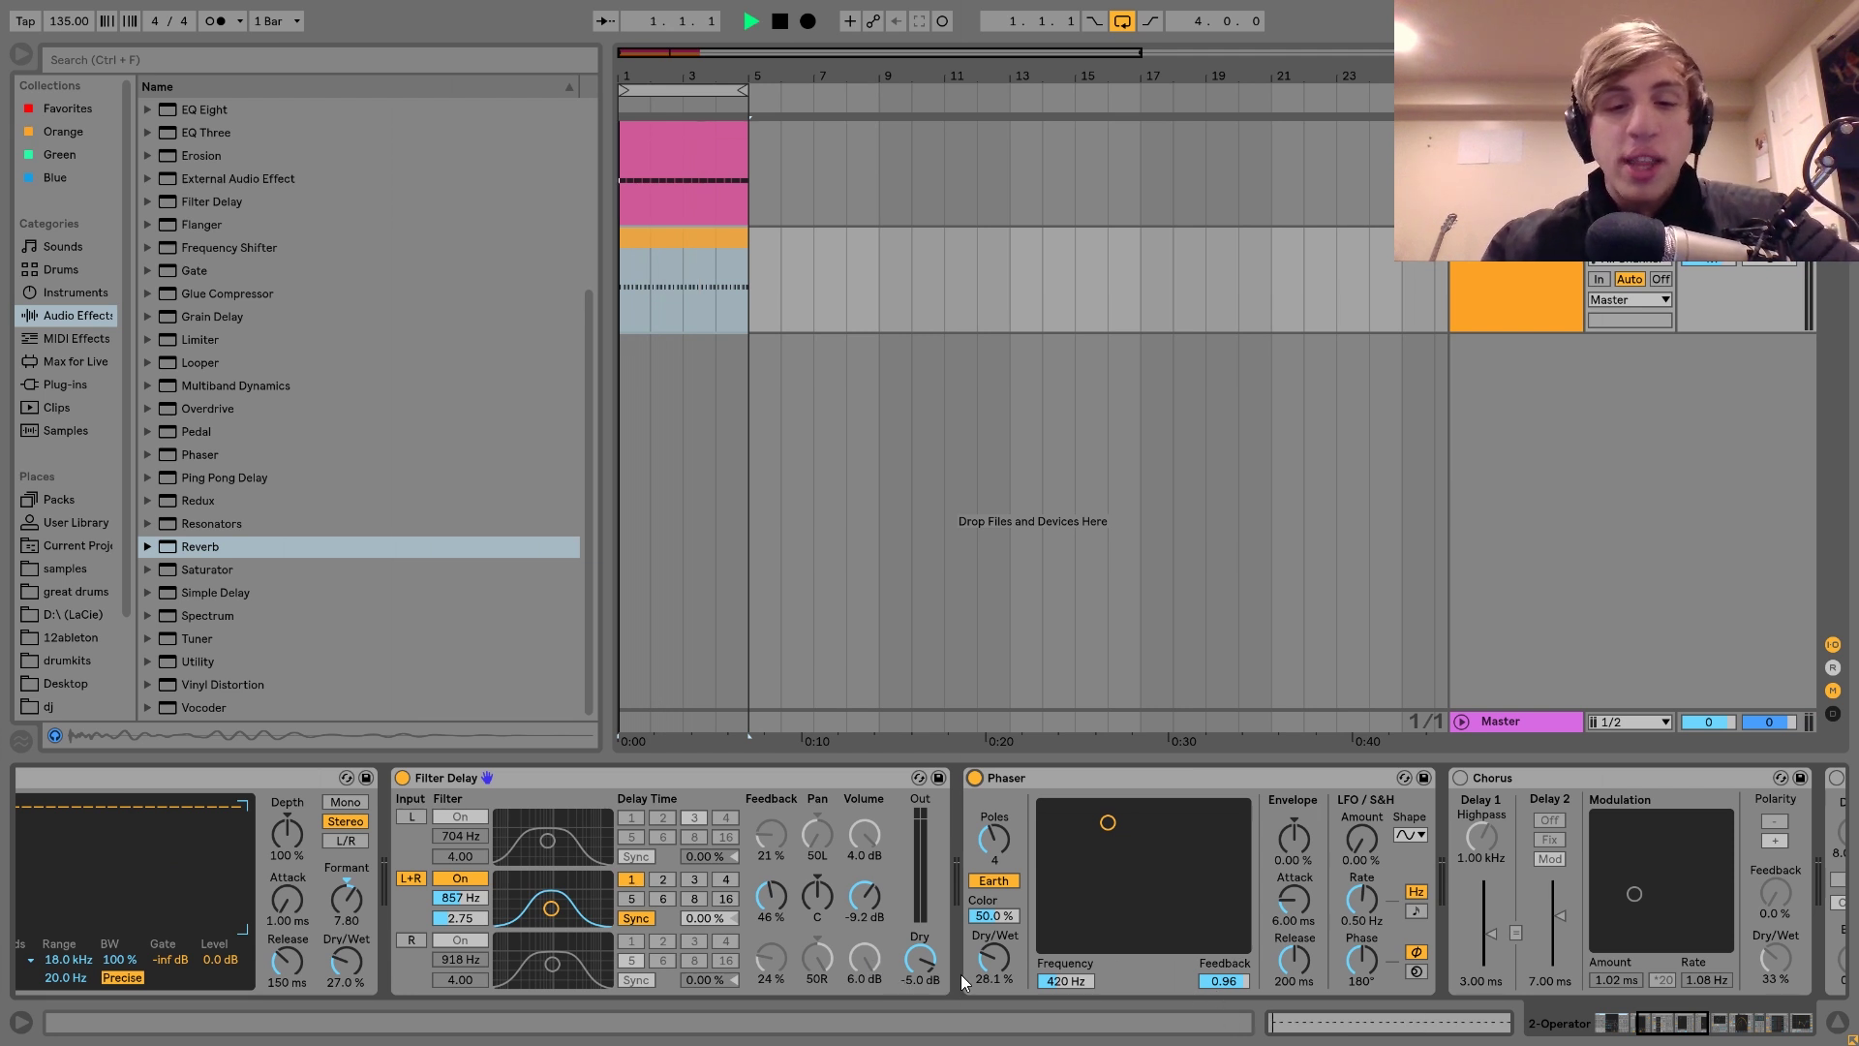
{"action": "left_click_drag", "start_coordinate": [976, 968], "coordinate": [976, 881]}
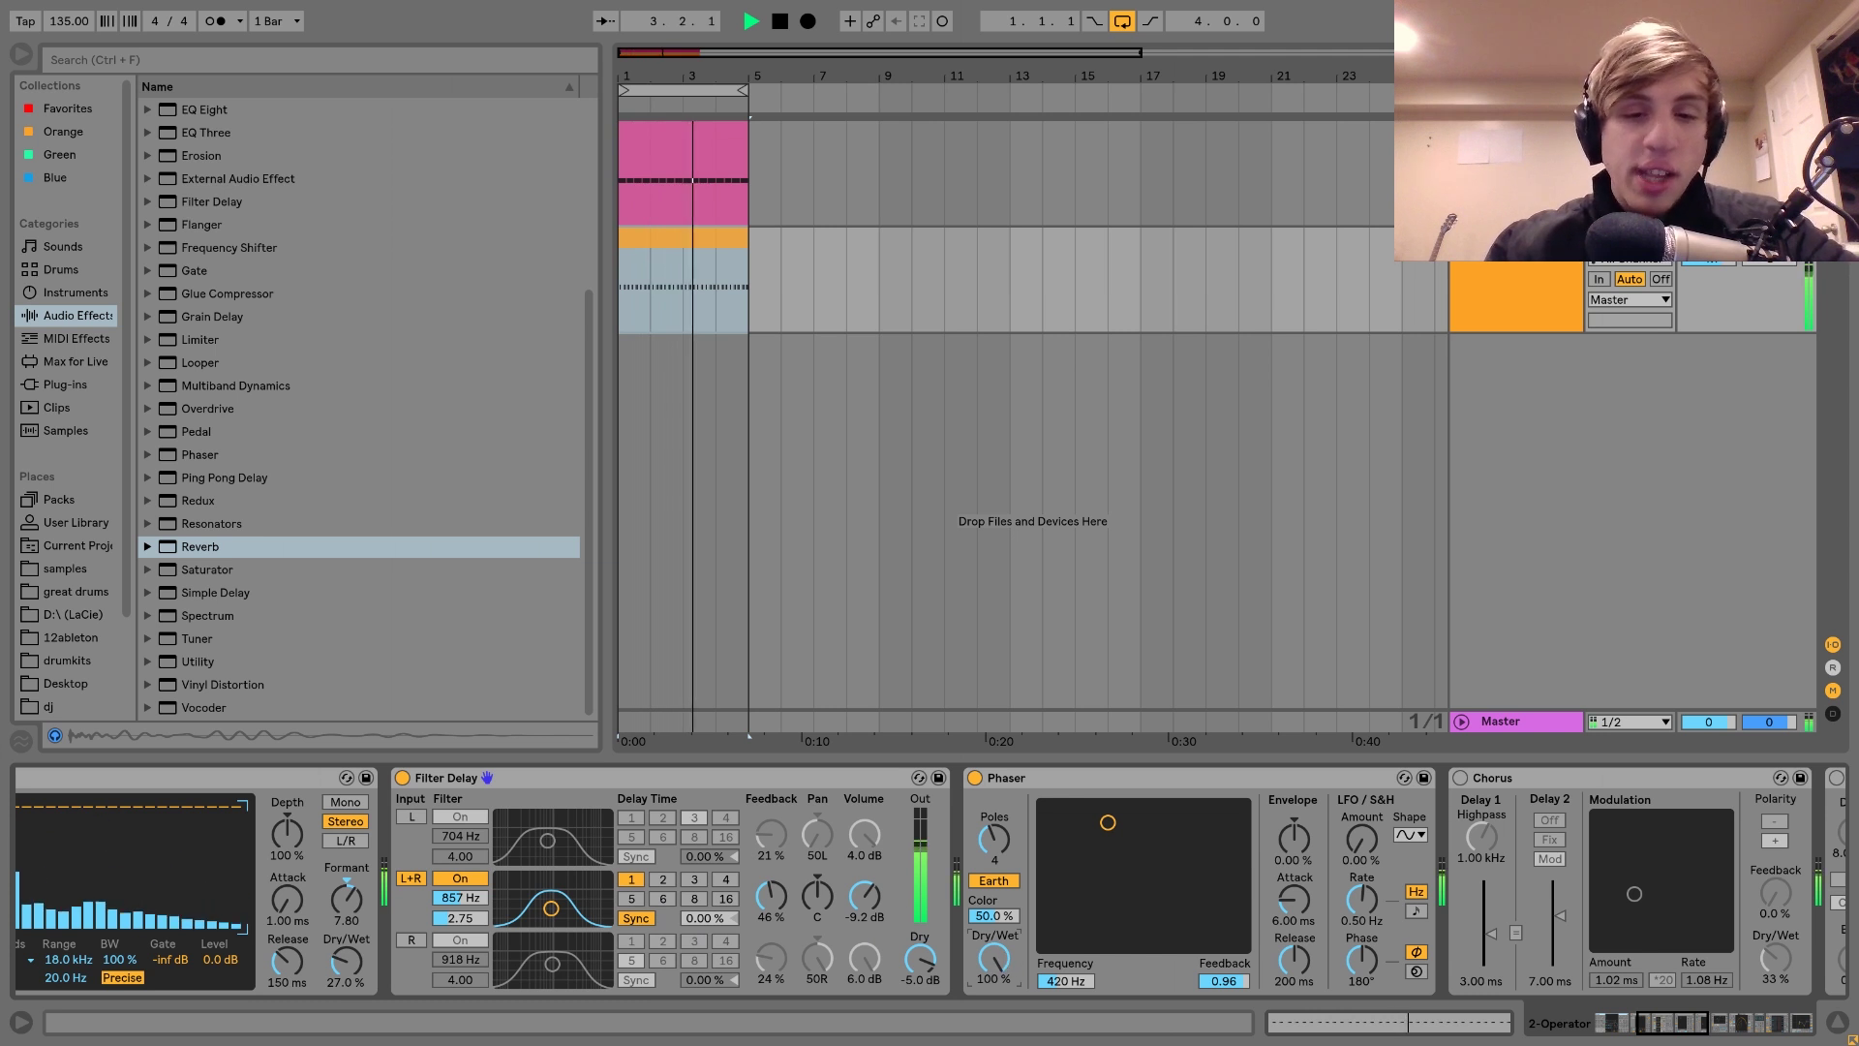
{"action": "left_click_drag", "start_coordinate": [994, 959], "coordinate": [993, 1041]}
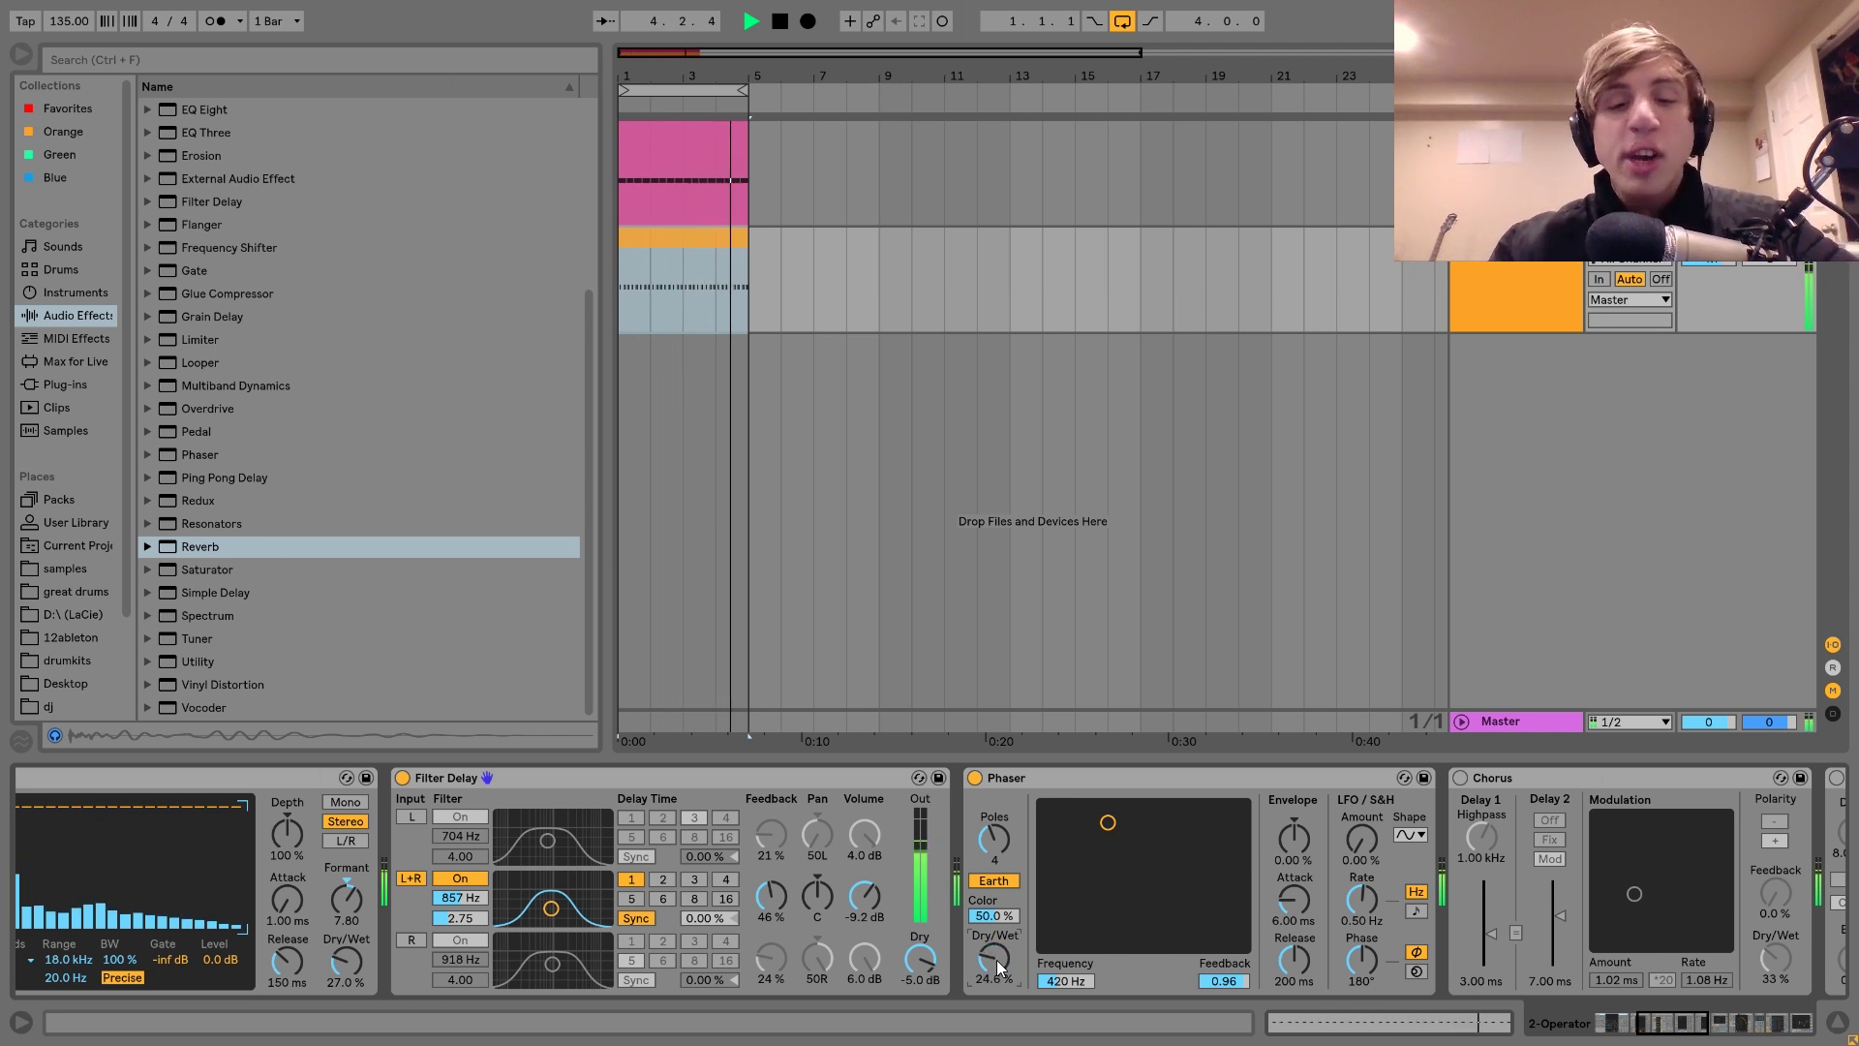
{"action": "key", "text": "space"}
Step: Enable the Chorus on the Operator track and play the loop briefly
{"action": "scroll", "coordinate": [455, 944], "scroll_direction": "left", "scroll_amount": 10}
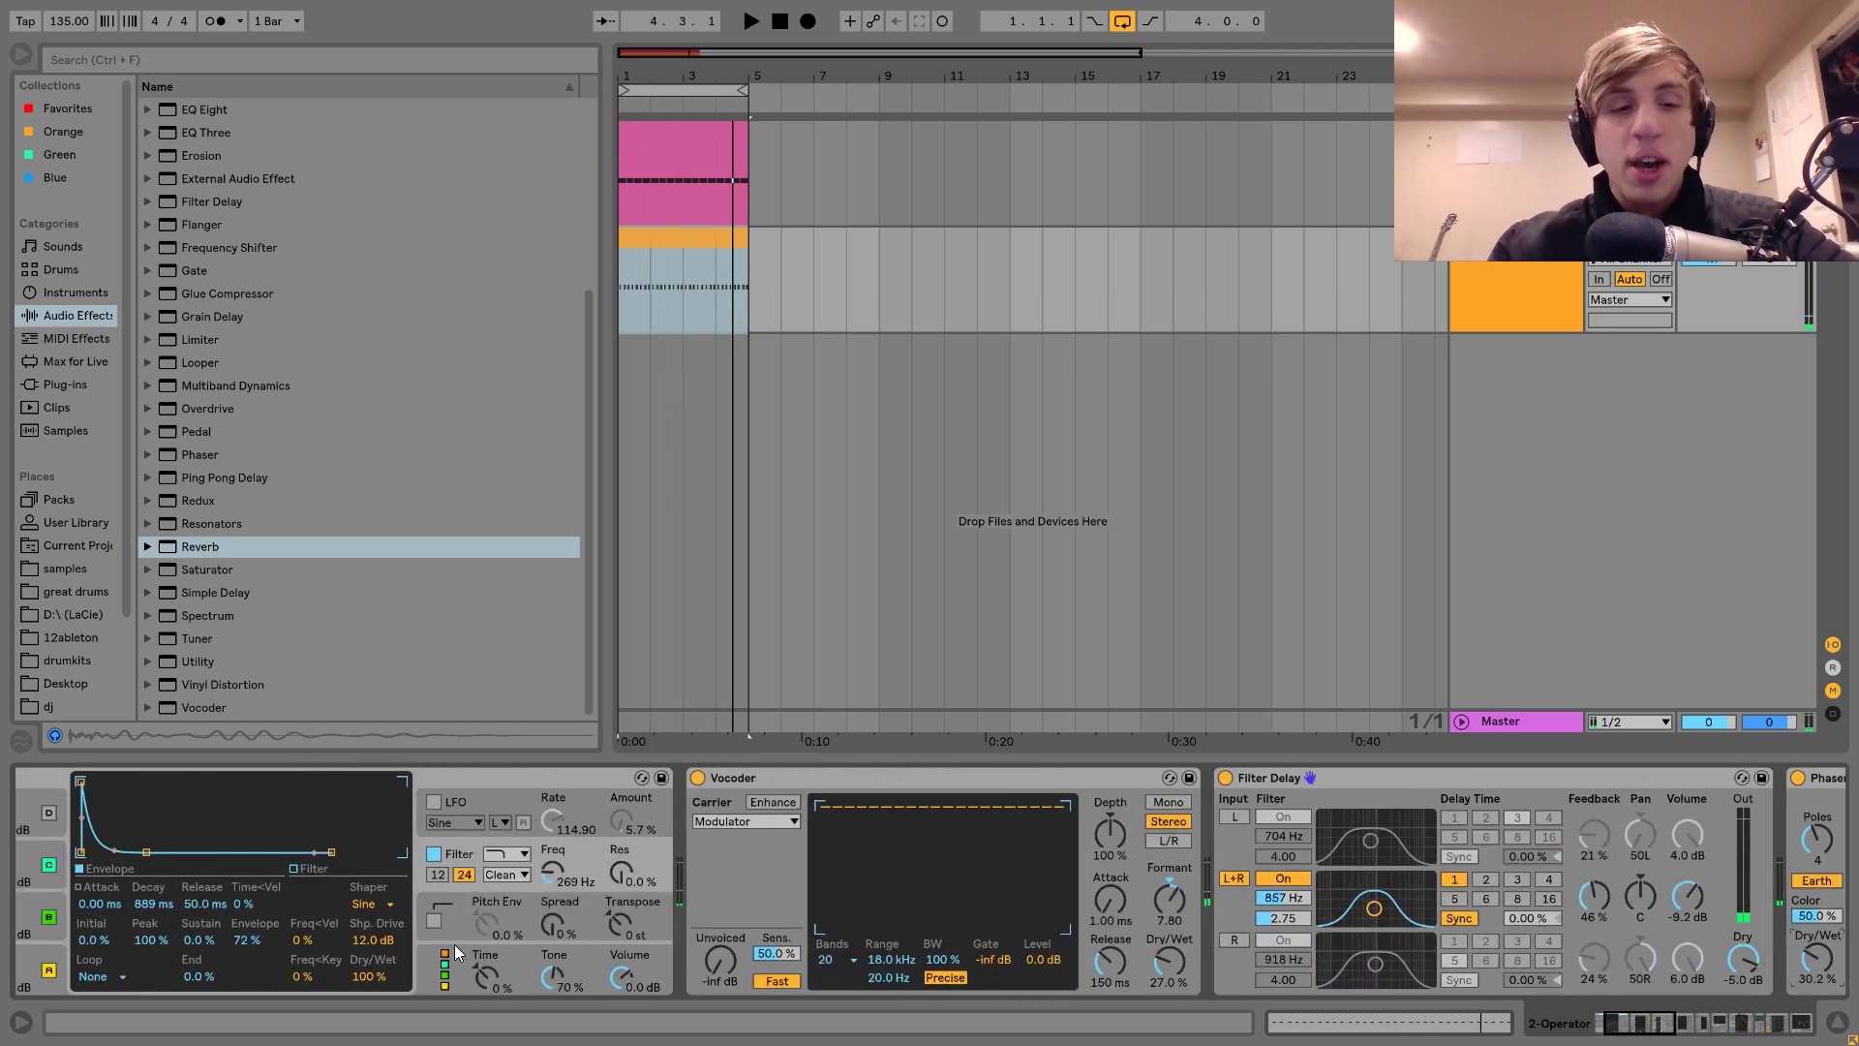
{"action": "scroll", "coordinate": [381, 891], "scroll_direction": "right", "scroll_amount": 10}
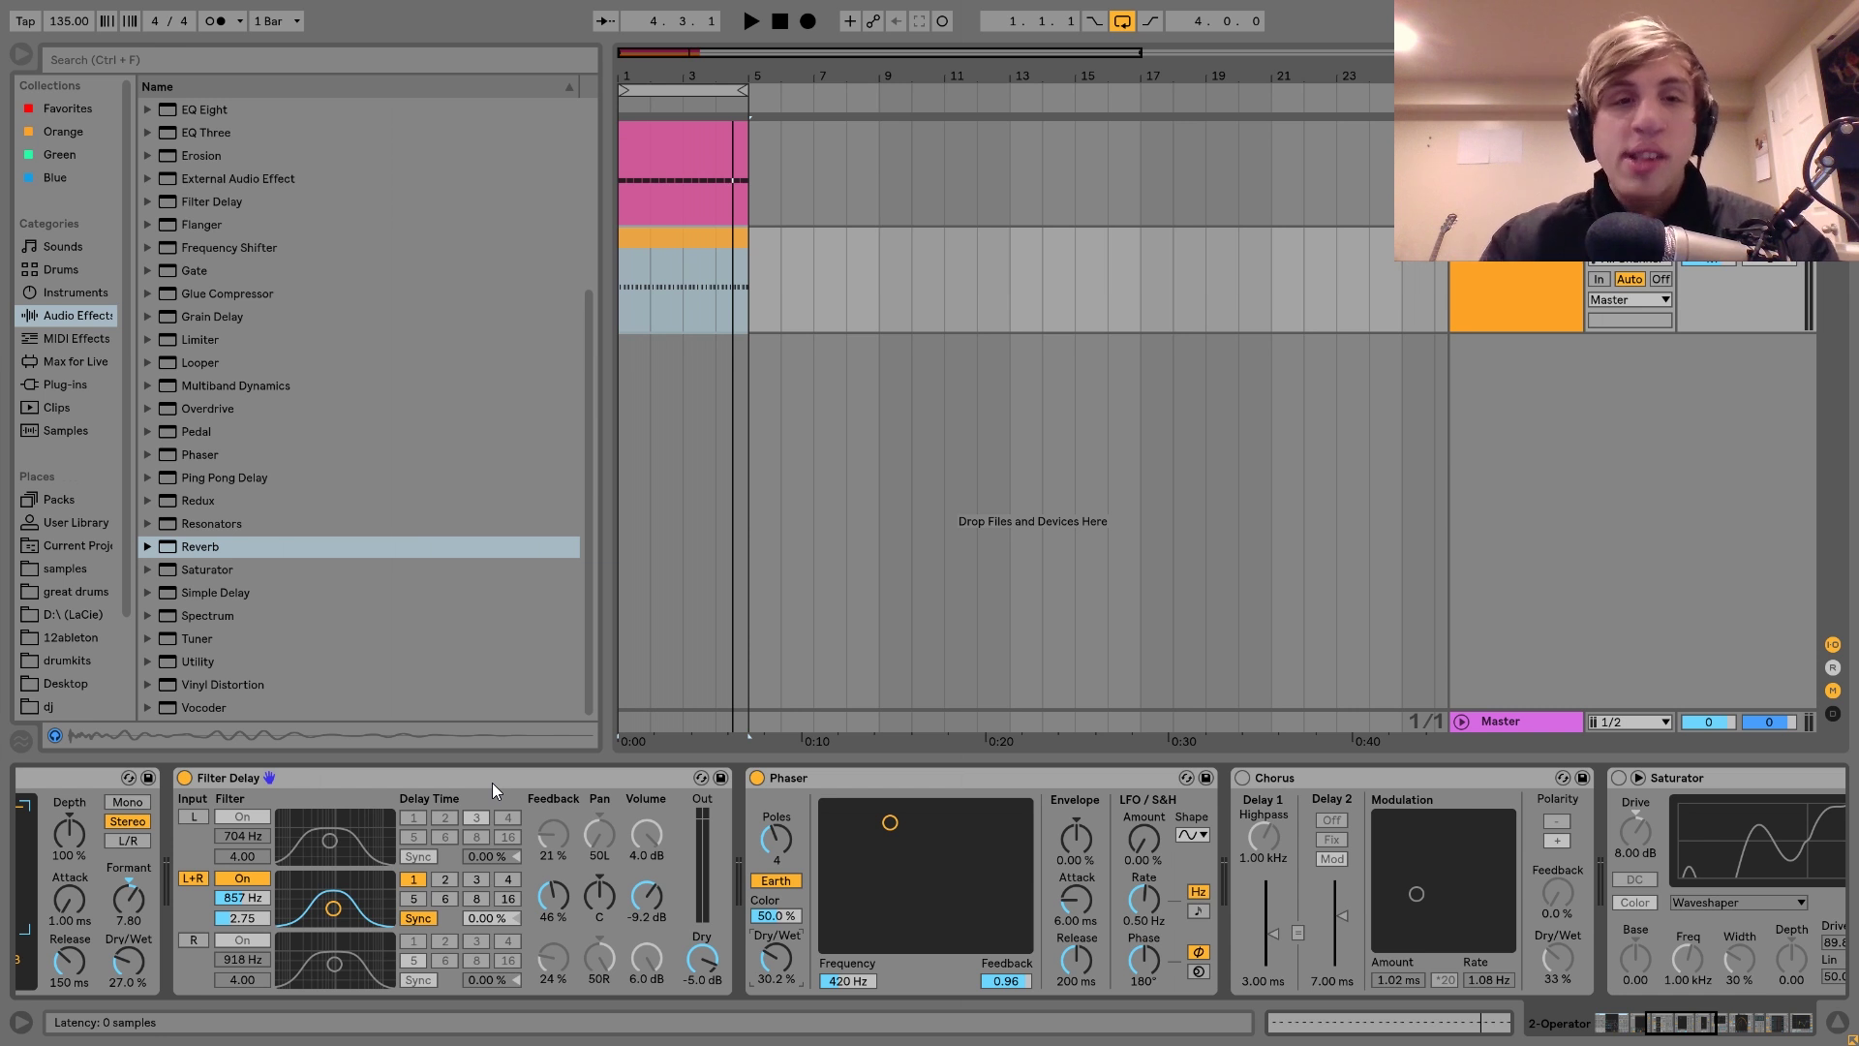
{"action": "scroll", "coordinate": [492, 782], "scroll_direction": "right", "scroll_amount": 2}
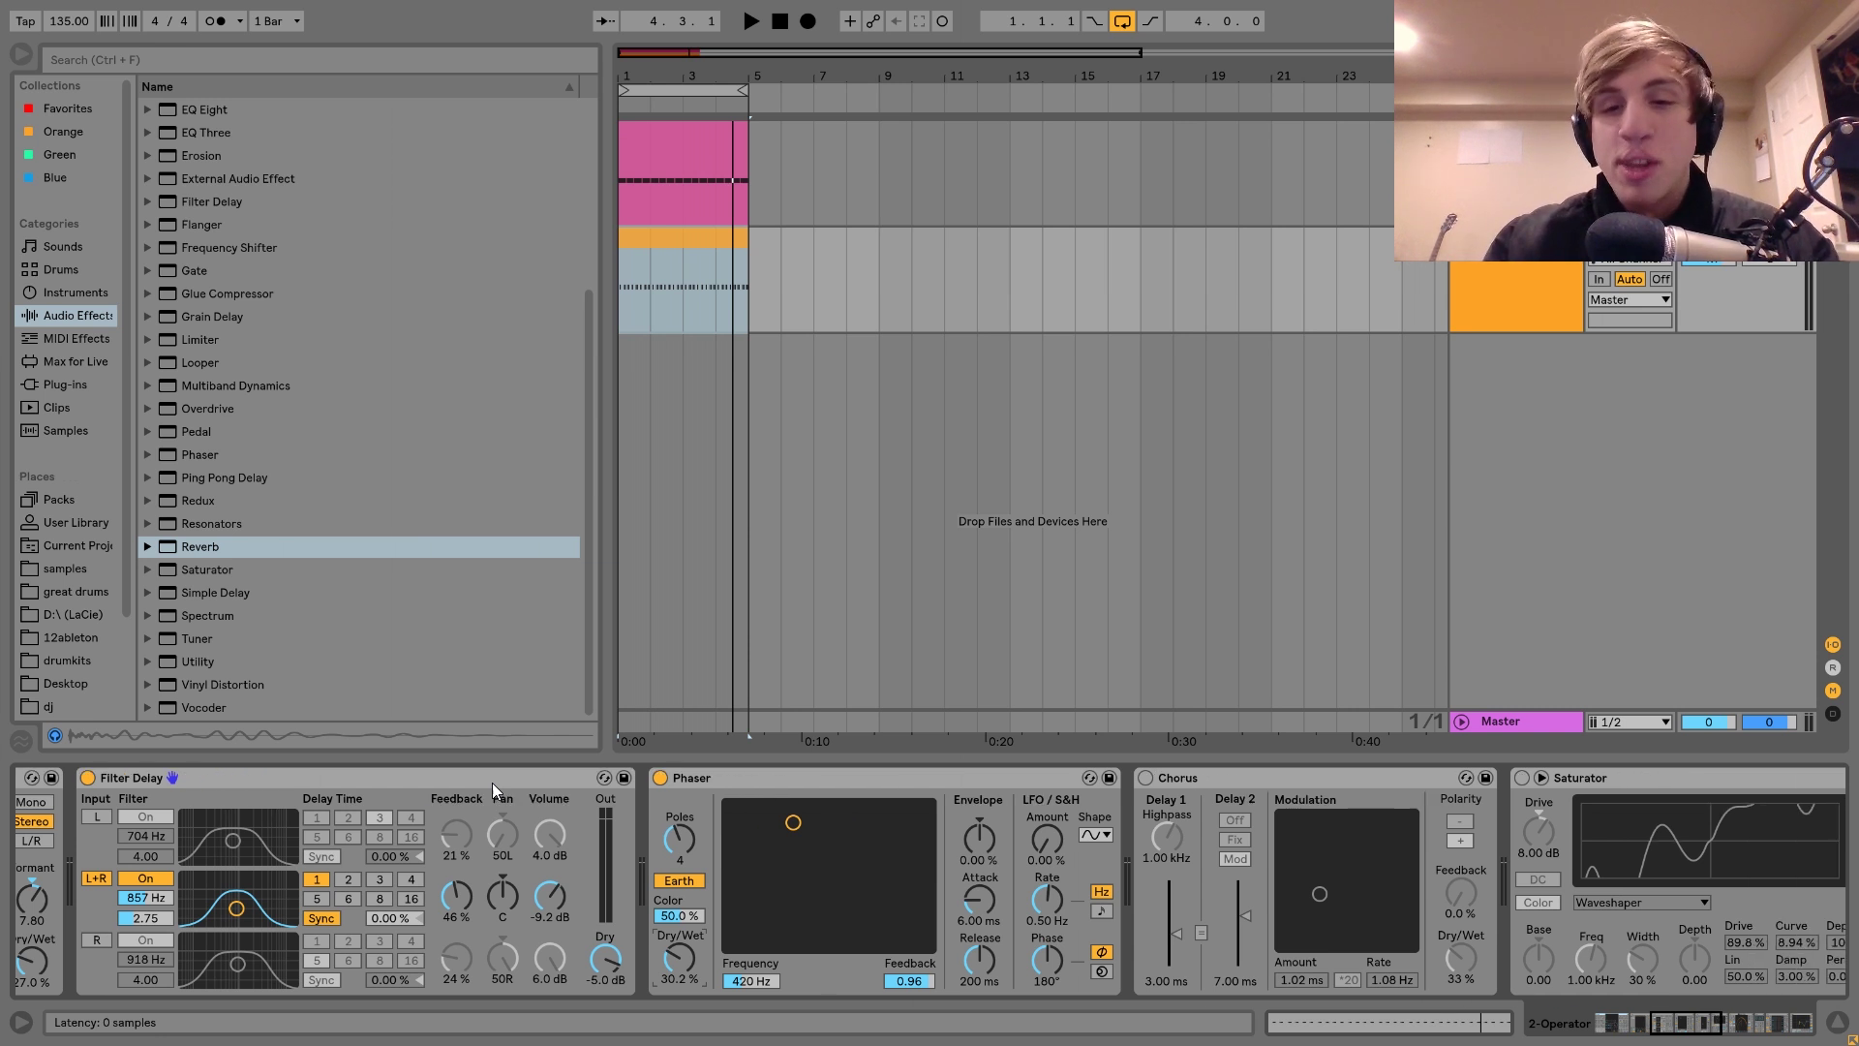
{"action": "scroll", "coordinate": [862, 945], "scroll_direction": "right", "scroll_amount": 6}
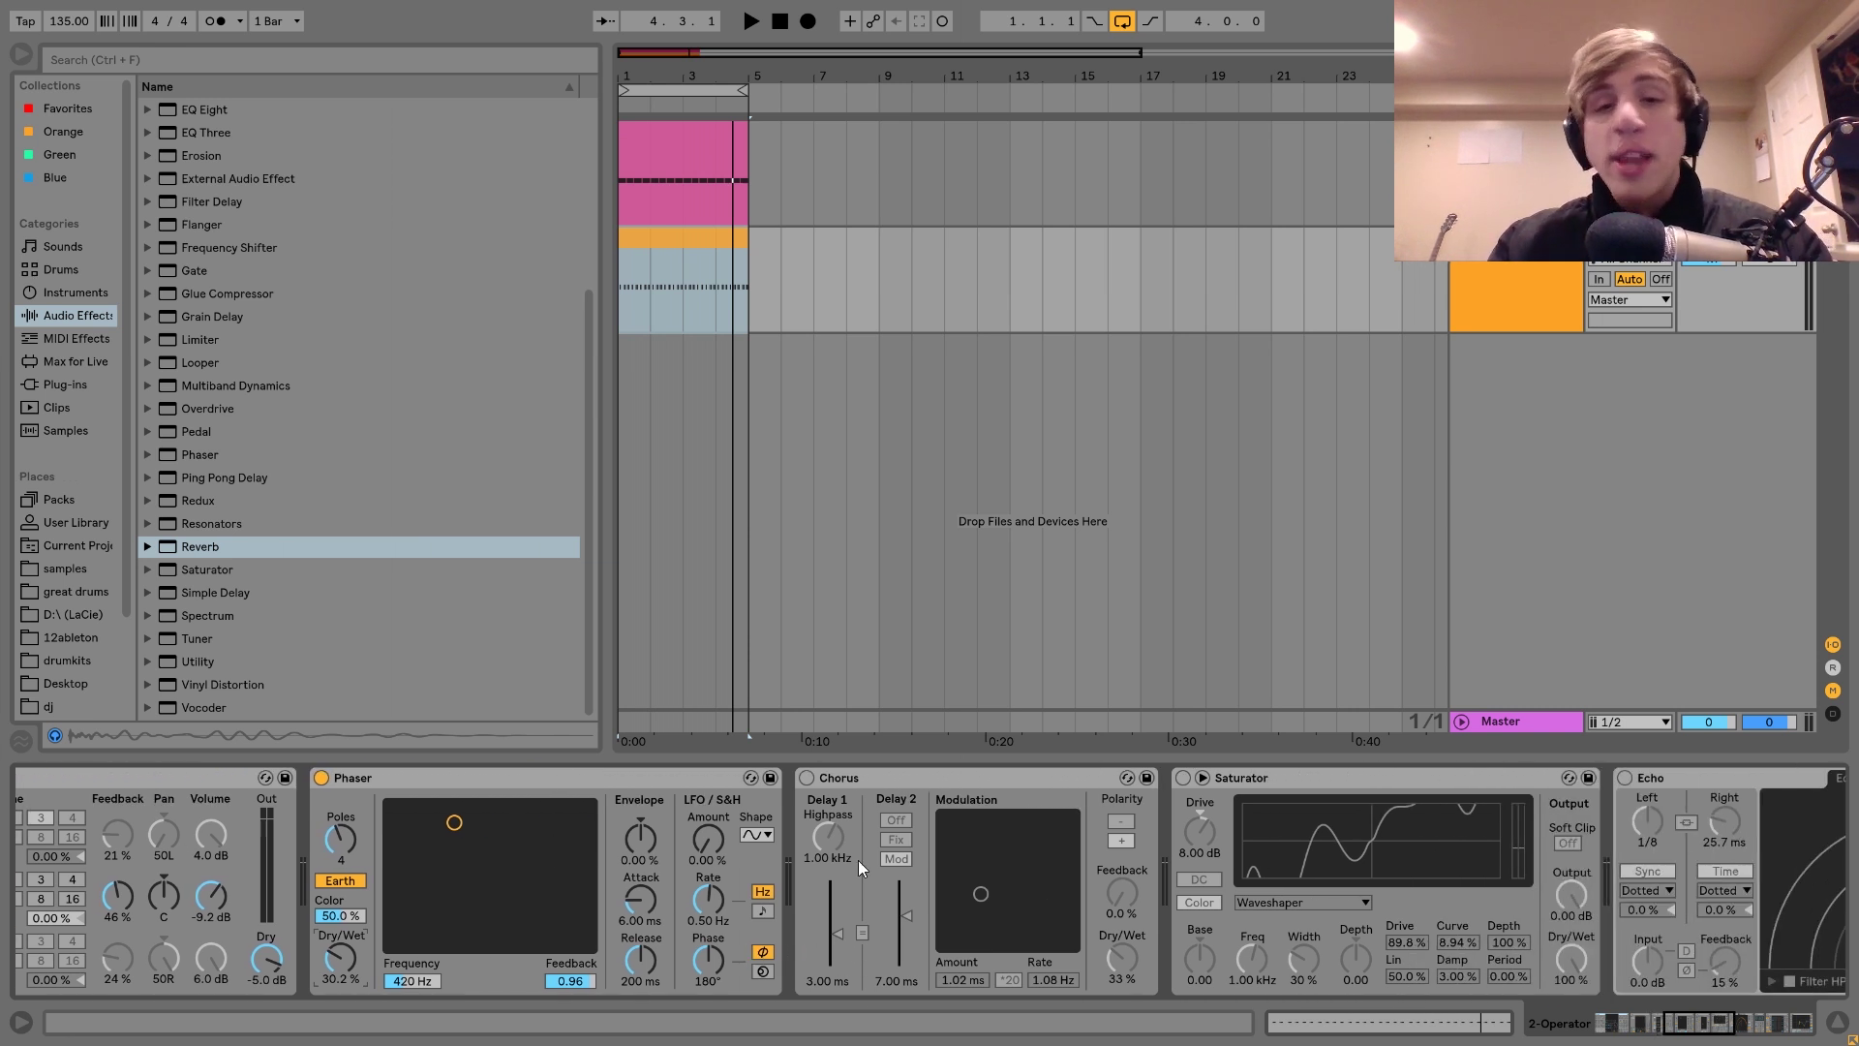
{"action": "left_click", "coordinate": [806, 779]}
{"action": "key", "text": "space"}
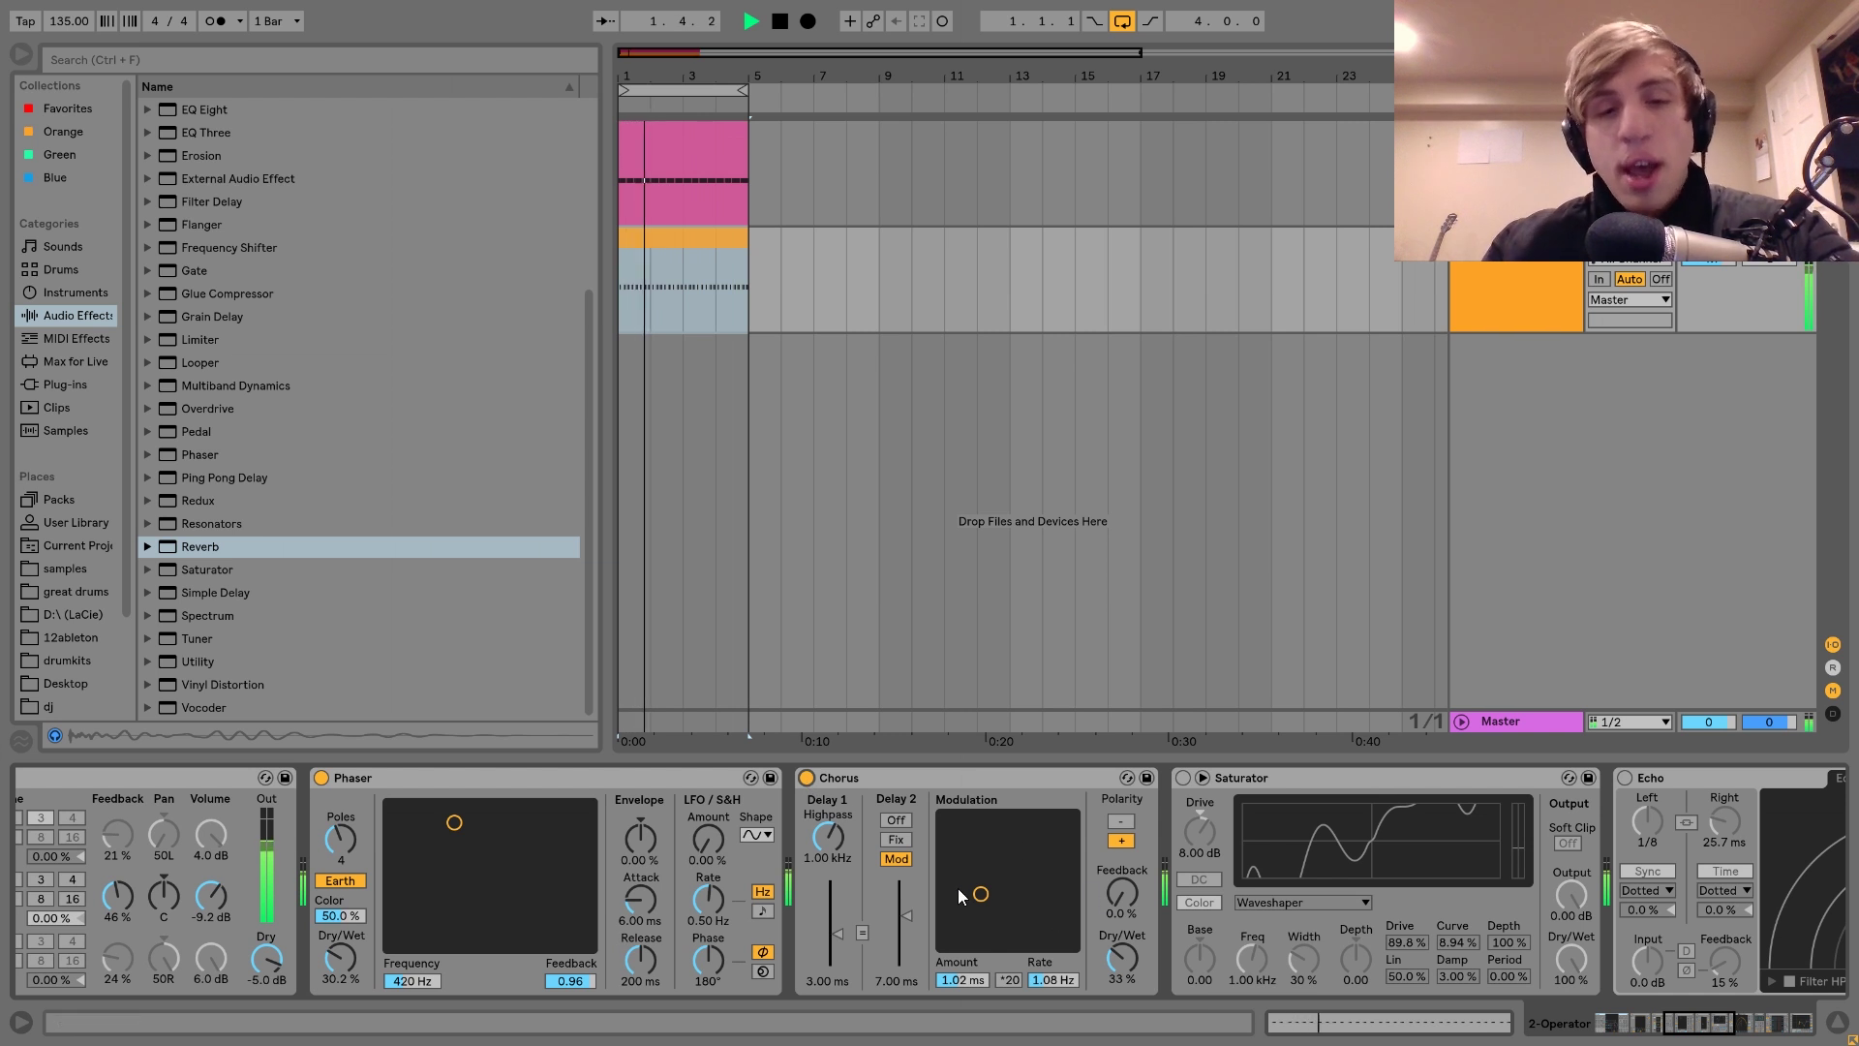
{"action": "key", "text": "space"}
Step: Compare the playing loop with the Chorus bypassed and re-enabled
{"action": "key", "text": "space"}
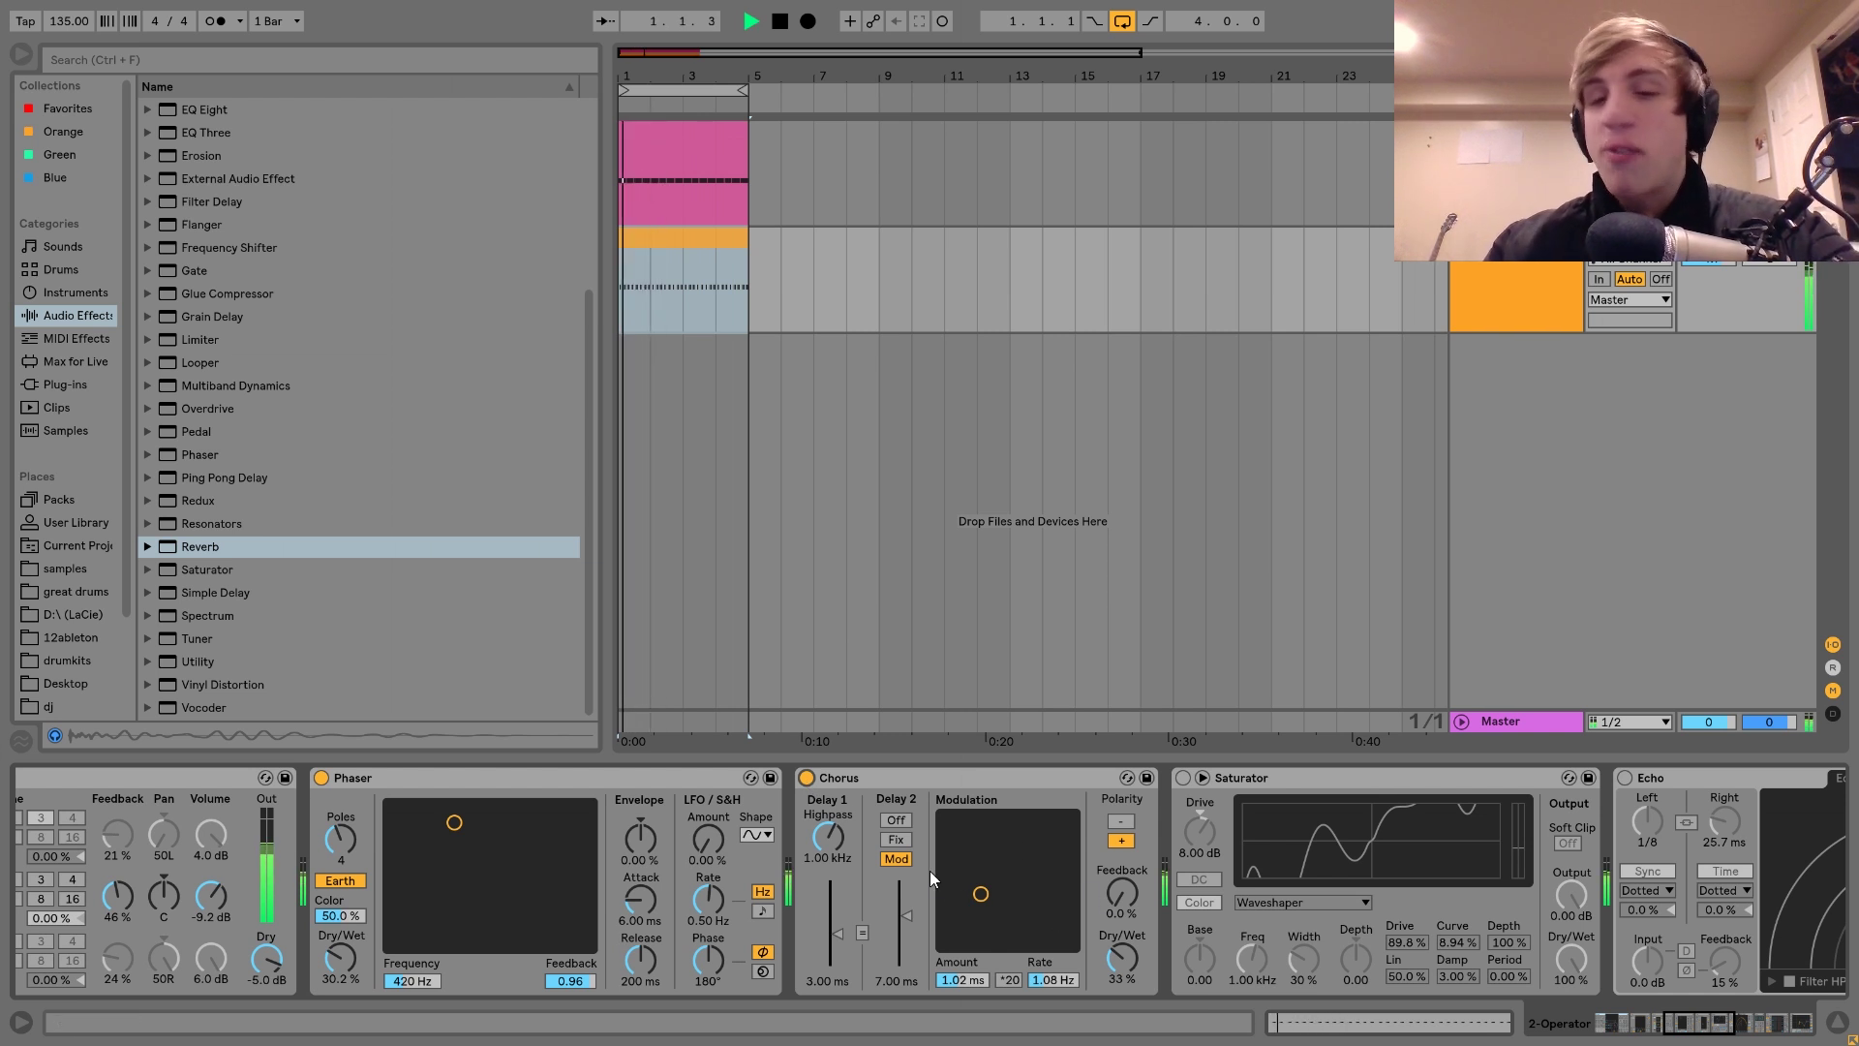
{"action": "left_click", "coordinate": [806, 778]}
{"action": "left_click", "coordinate": [806, 778]}
{"action": "key", "text": "space"}
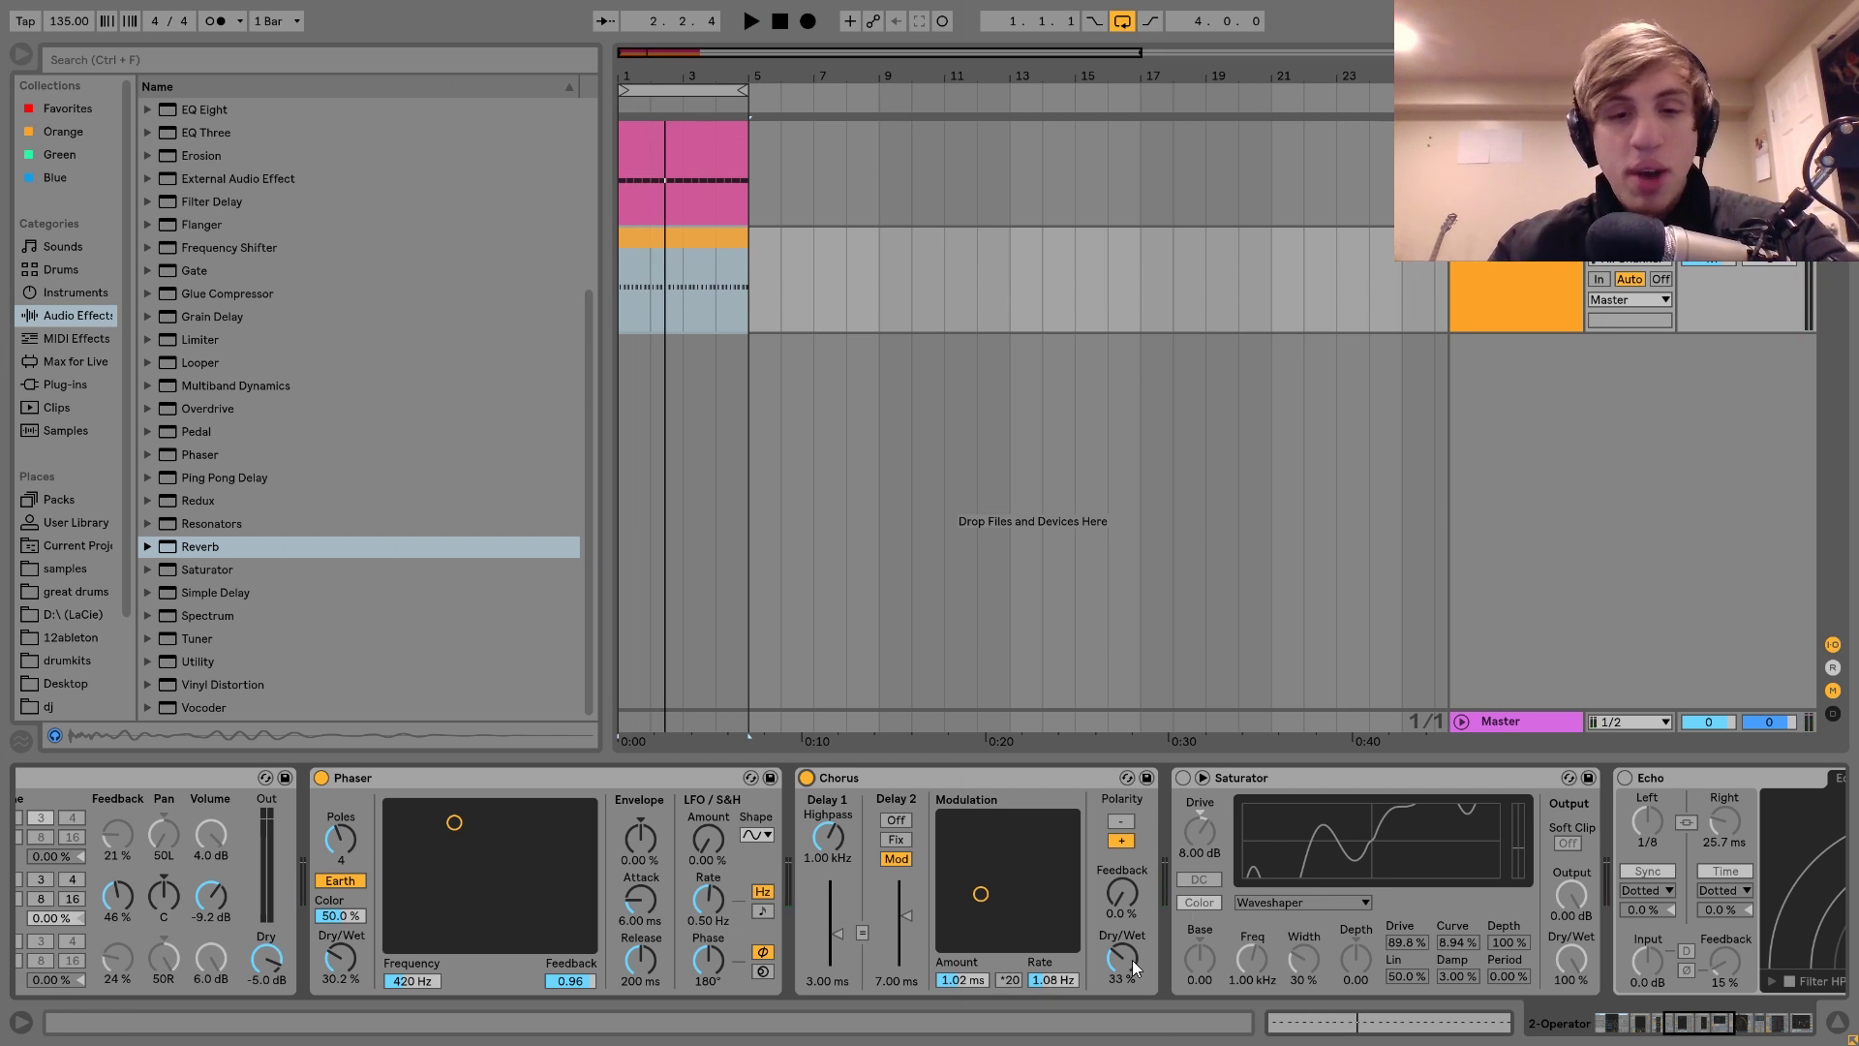
Step: Play the loop, enable the Saturator after the Chorus on the Operator track, and audition the result
{"action": "key", "text": "space"}
{"action": "scroll", "coordinate": [1130, 960], "scroll_direction": "right", "scroll_amount": 2}
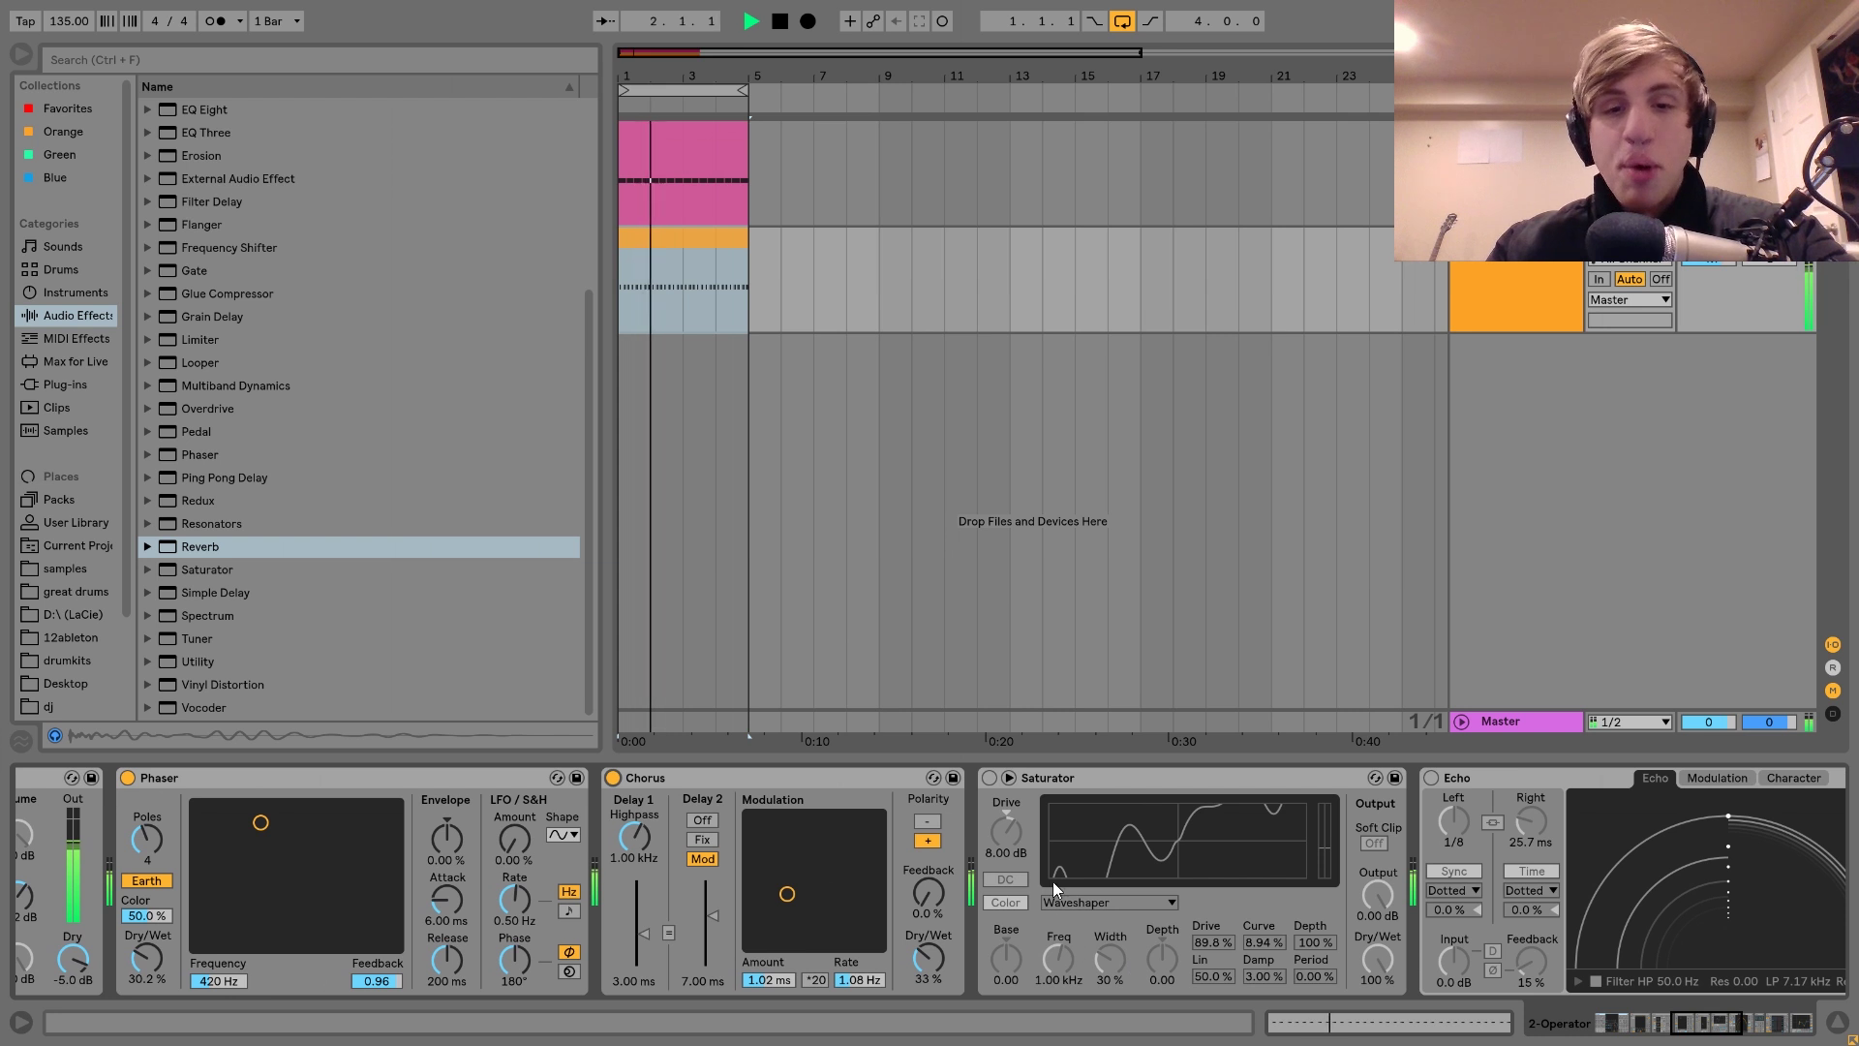
{"action": "scroll", "coordinate": [963, 831], "scroll_direction": "right", "scroll_amount": 1}
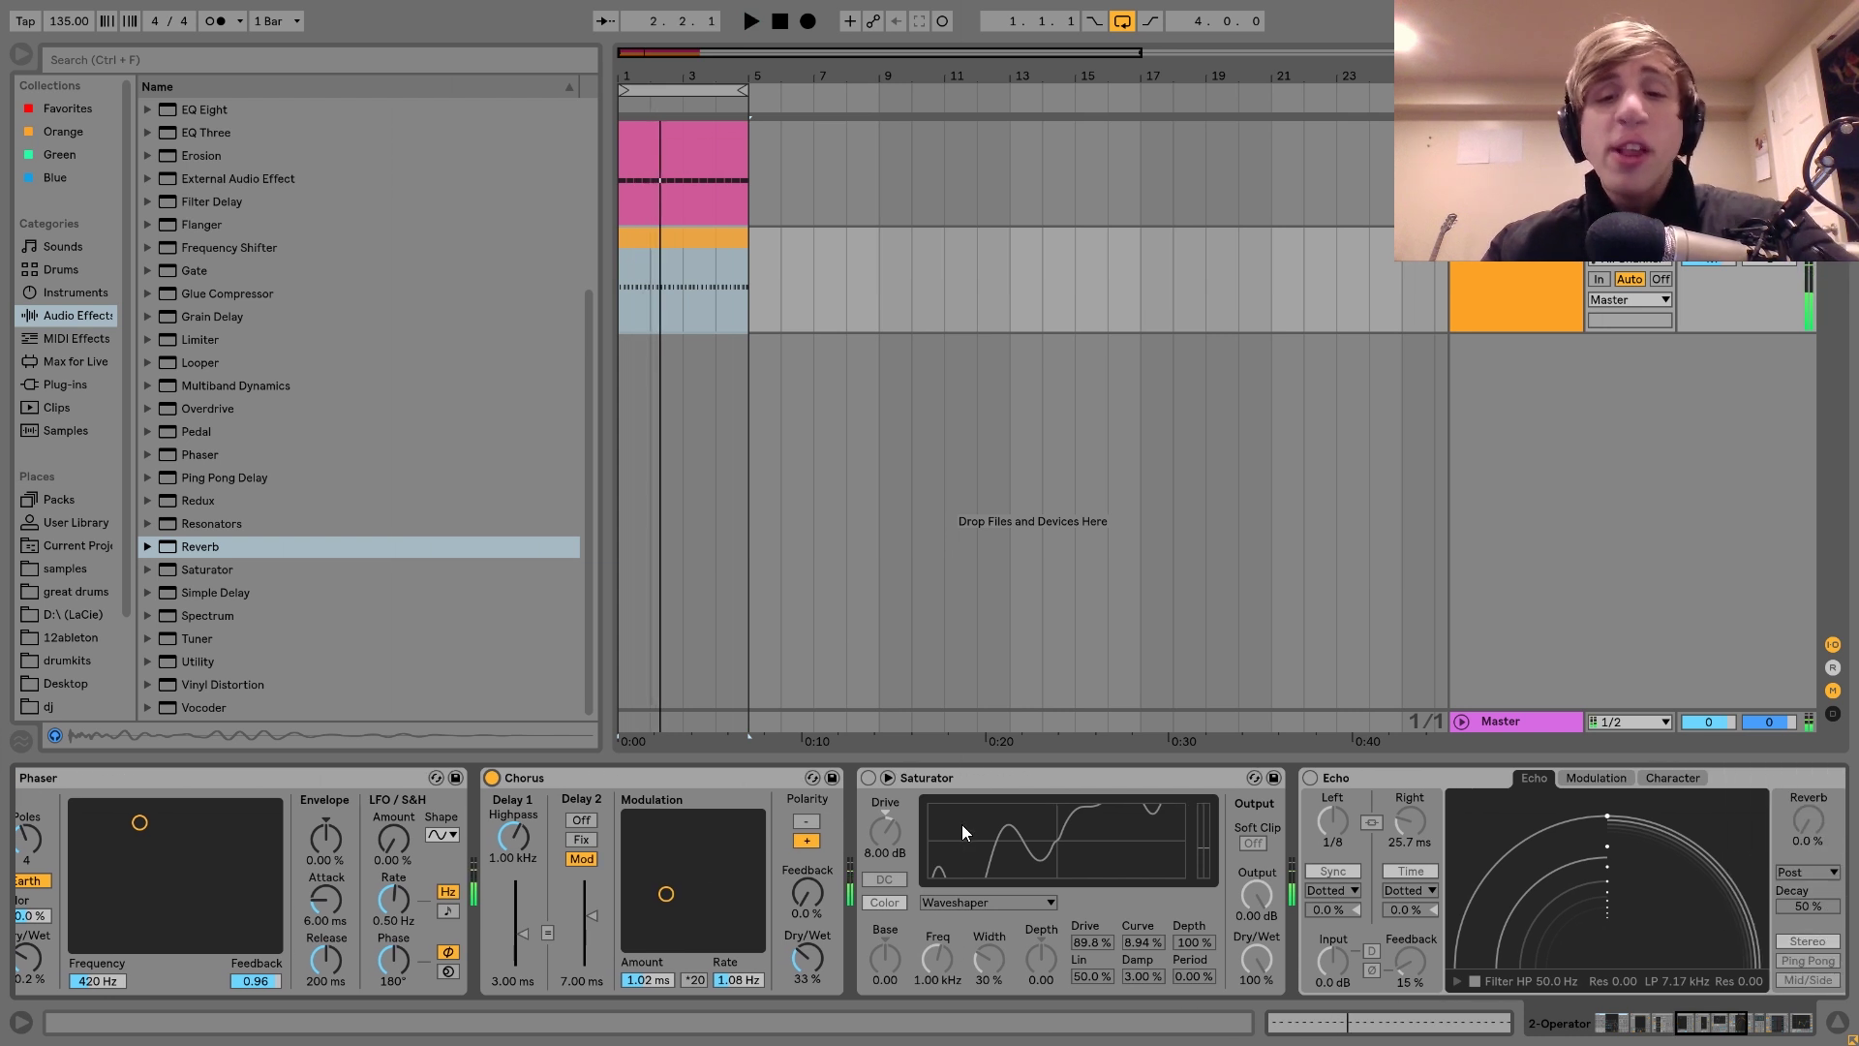
{"action": "left_click", "coordinate": [866, 777]}
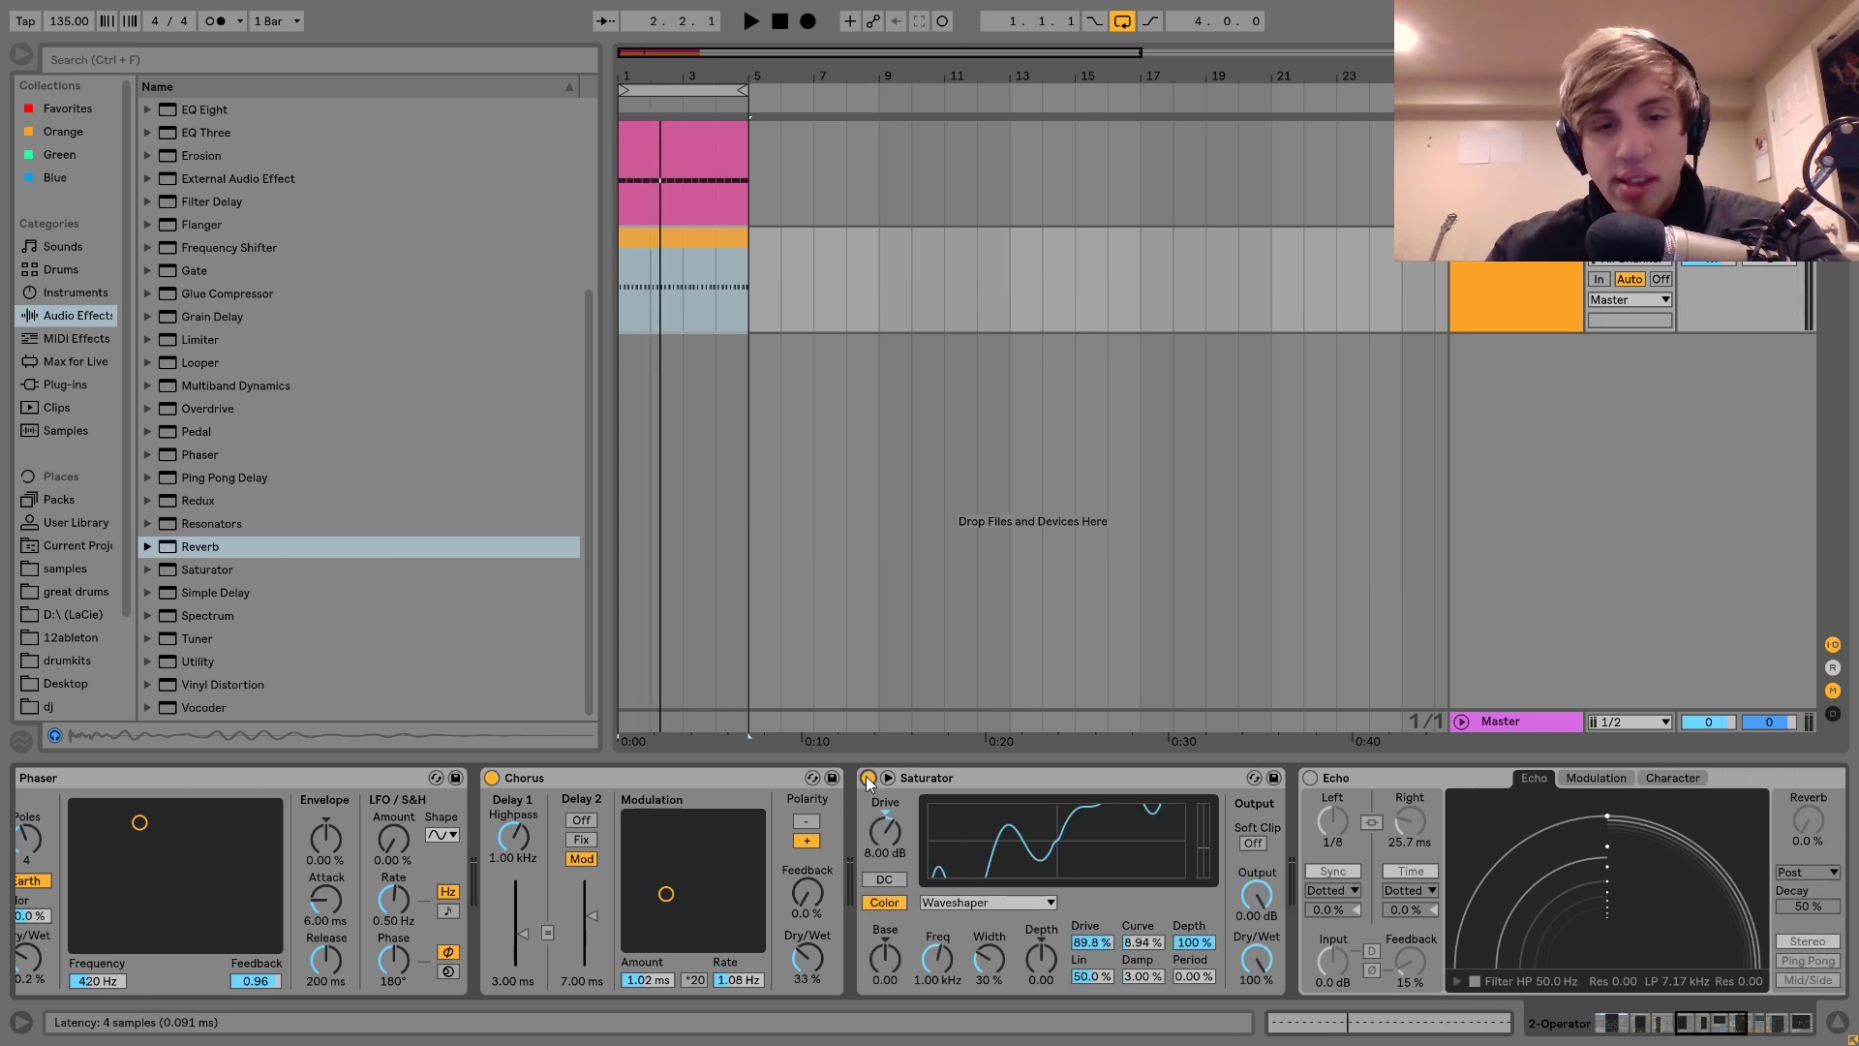
{"action": "key", "text": "space"}
{"action": "key", "text": "space"}
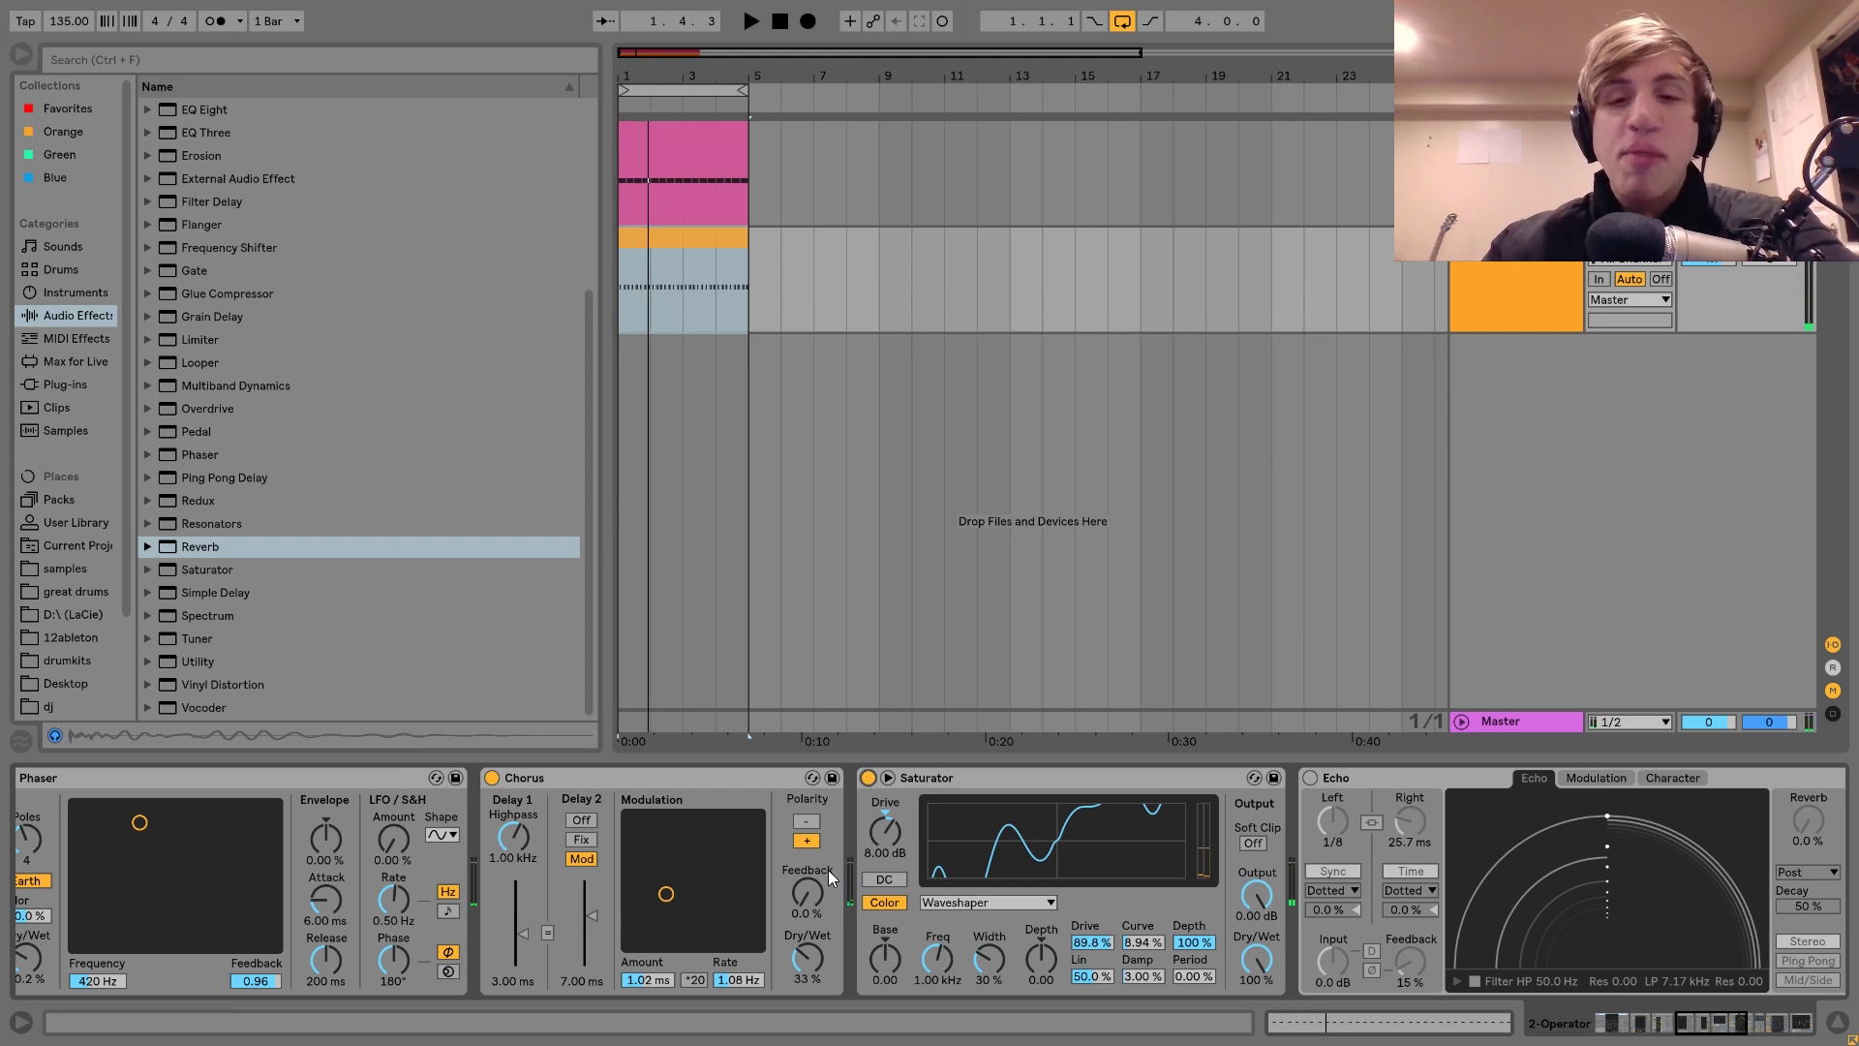
Step: Replay the loop twice with the Saturator active to hear the distortion it adds
{"action": "key", "text": "space"}
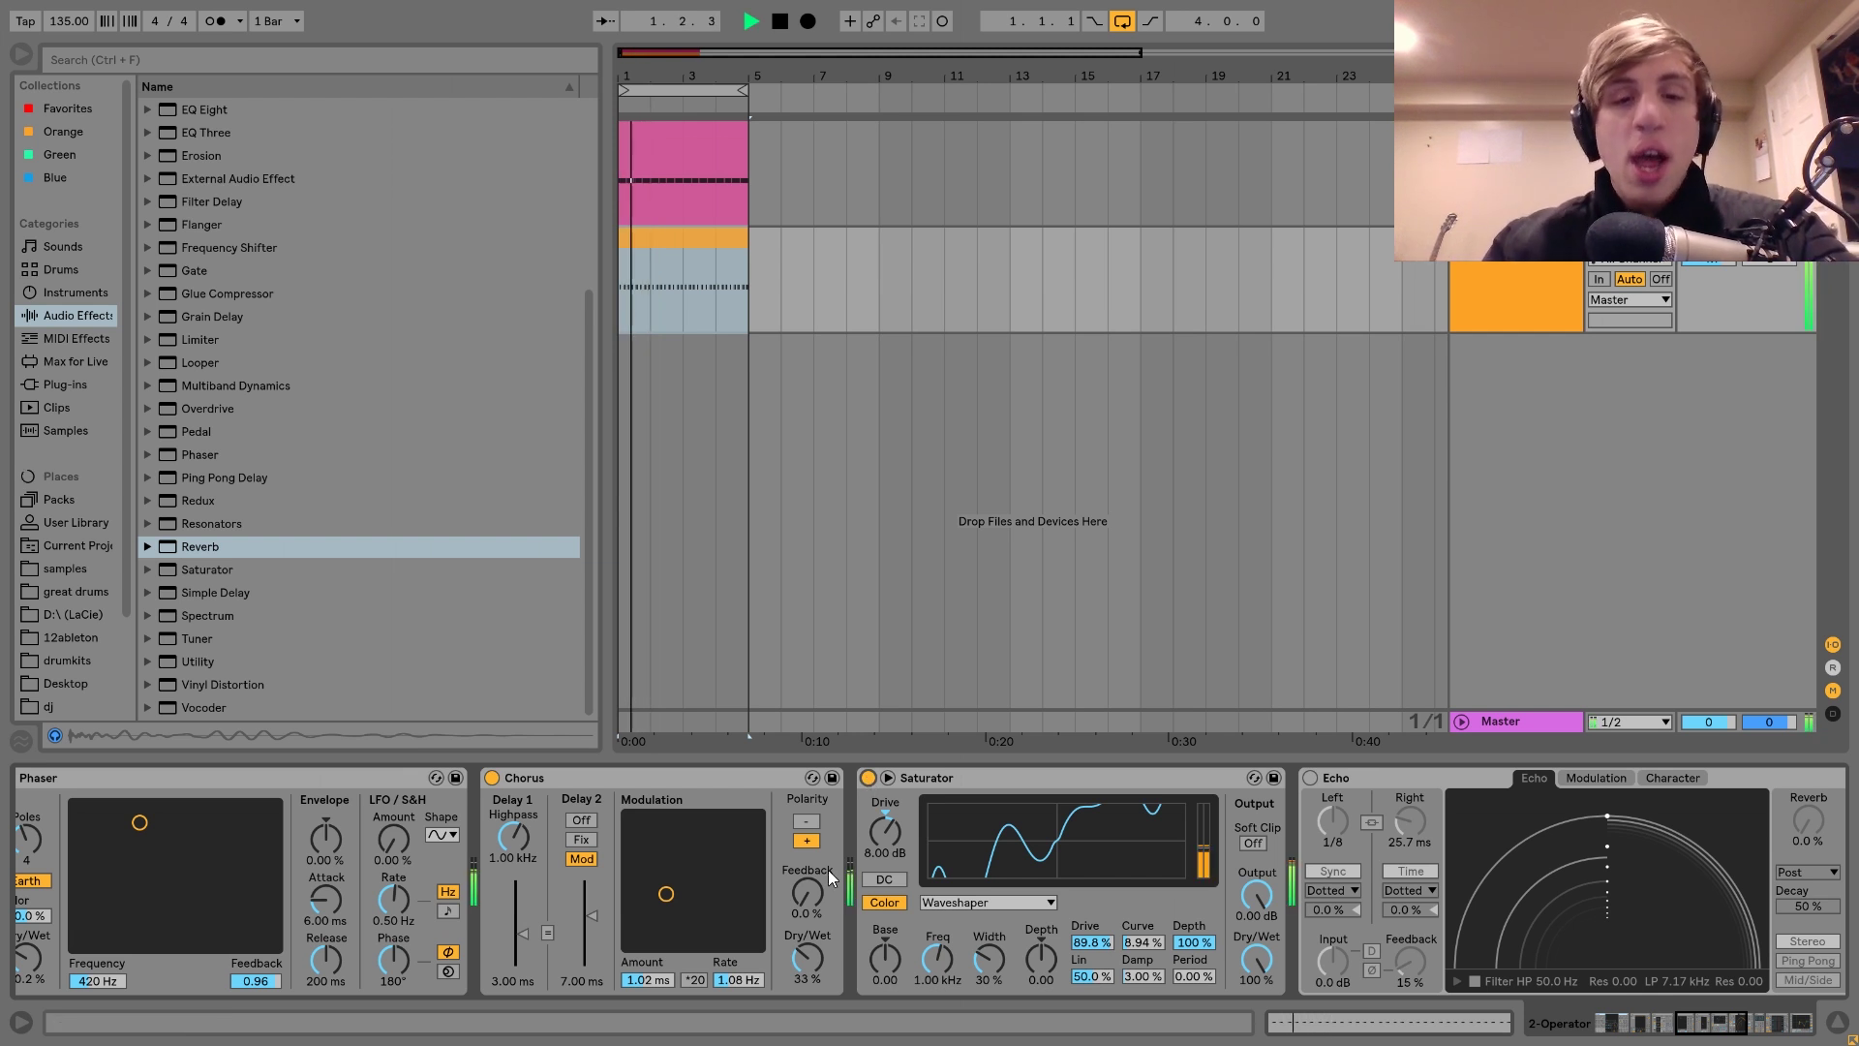
{"action": "scroll", "coordinate": [827, 870], "scroll_direction": "right", "scroll_amount": 2}
{"action": "scroll", "coordinate": [991, 893], "scroll_direction": "right", "scroll_amount": 4}
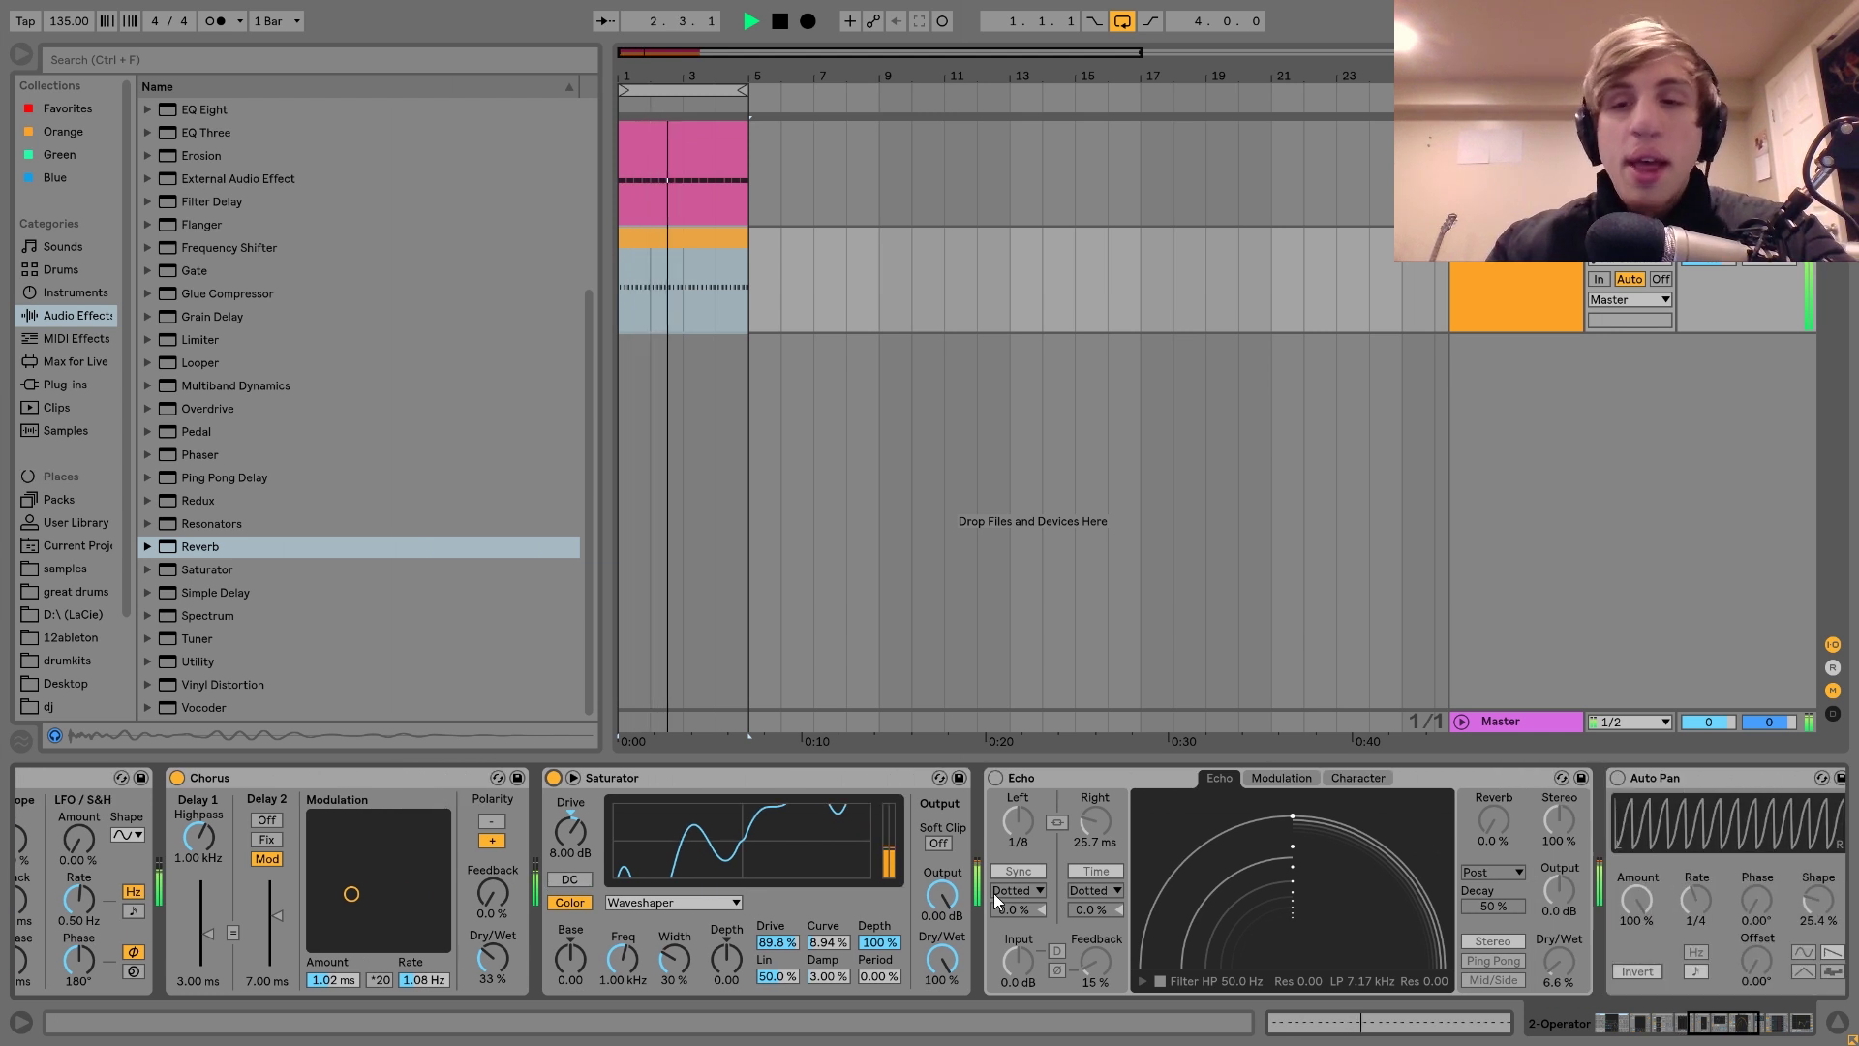
{"action": "scroll", "coordinate": [993, 892], "scroll_direction": "right", "scroll_amount": 2}
{"action": "key", "text": "space"}
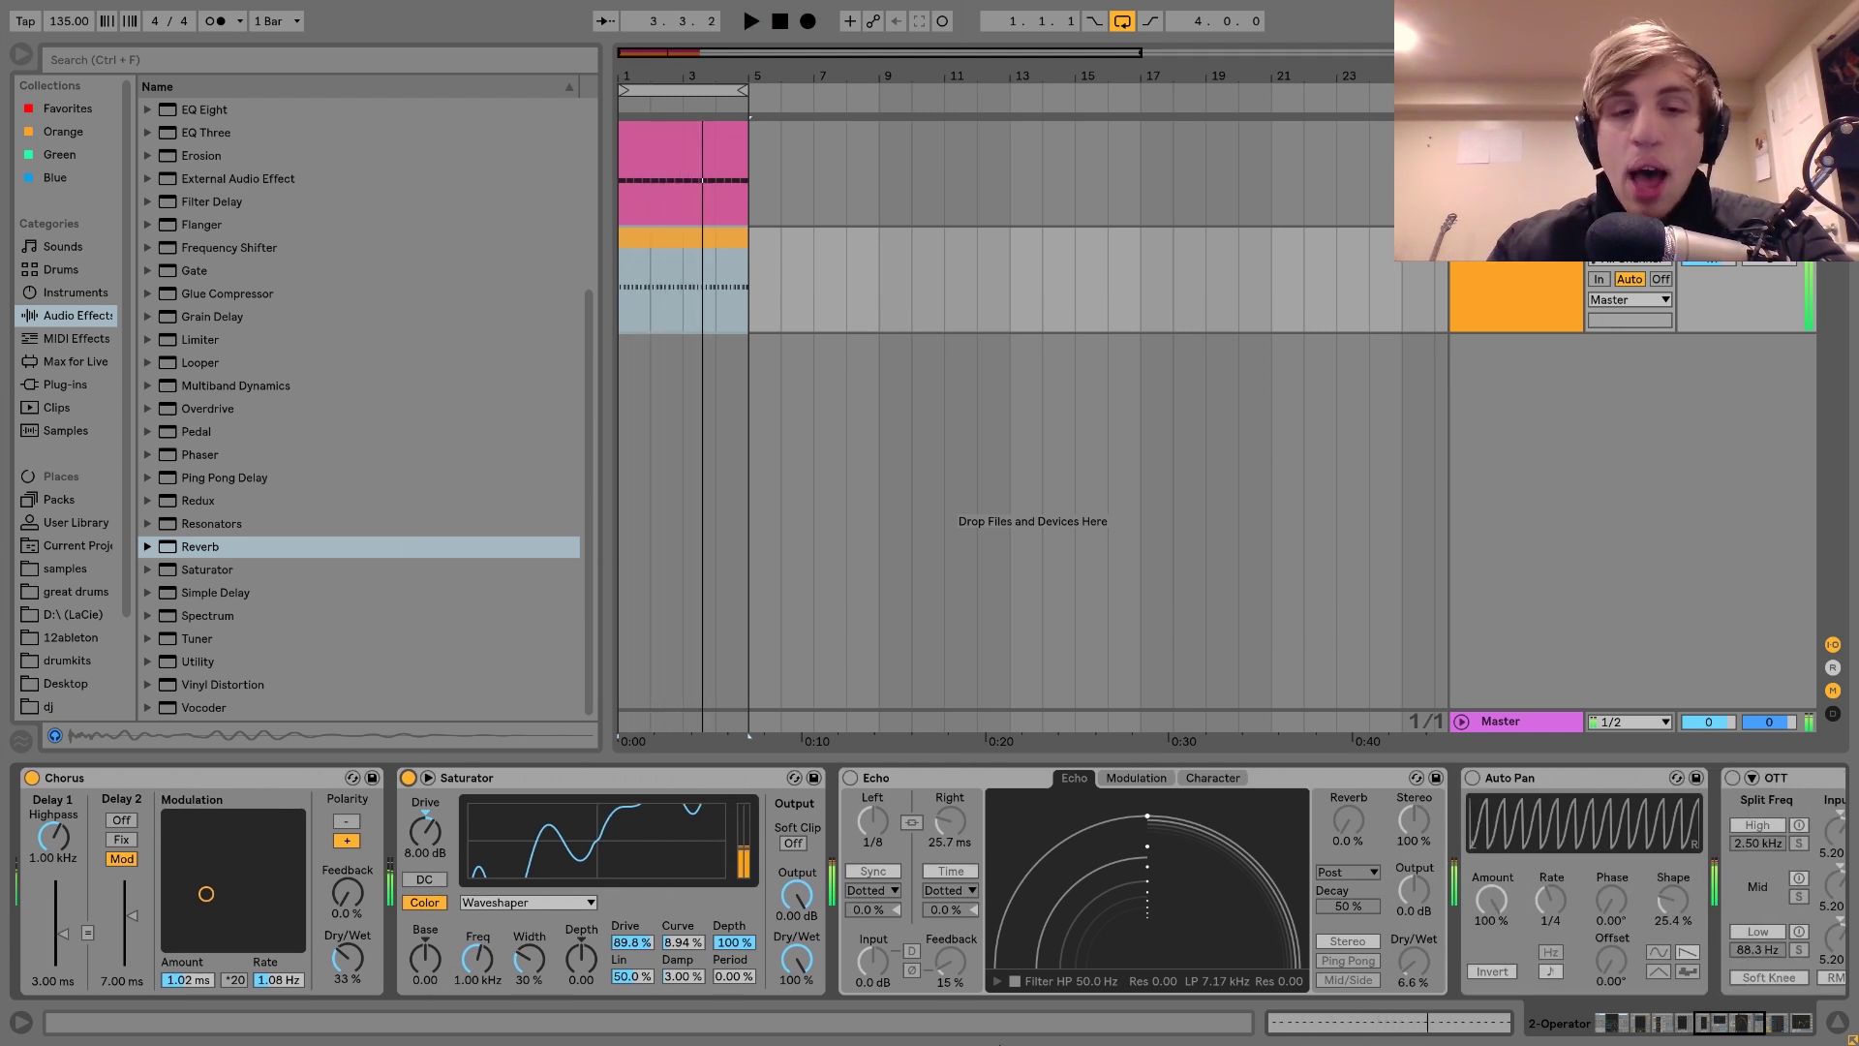
{"action": "key", "text": "space"}
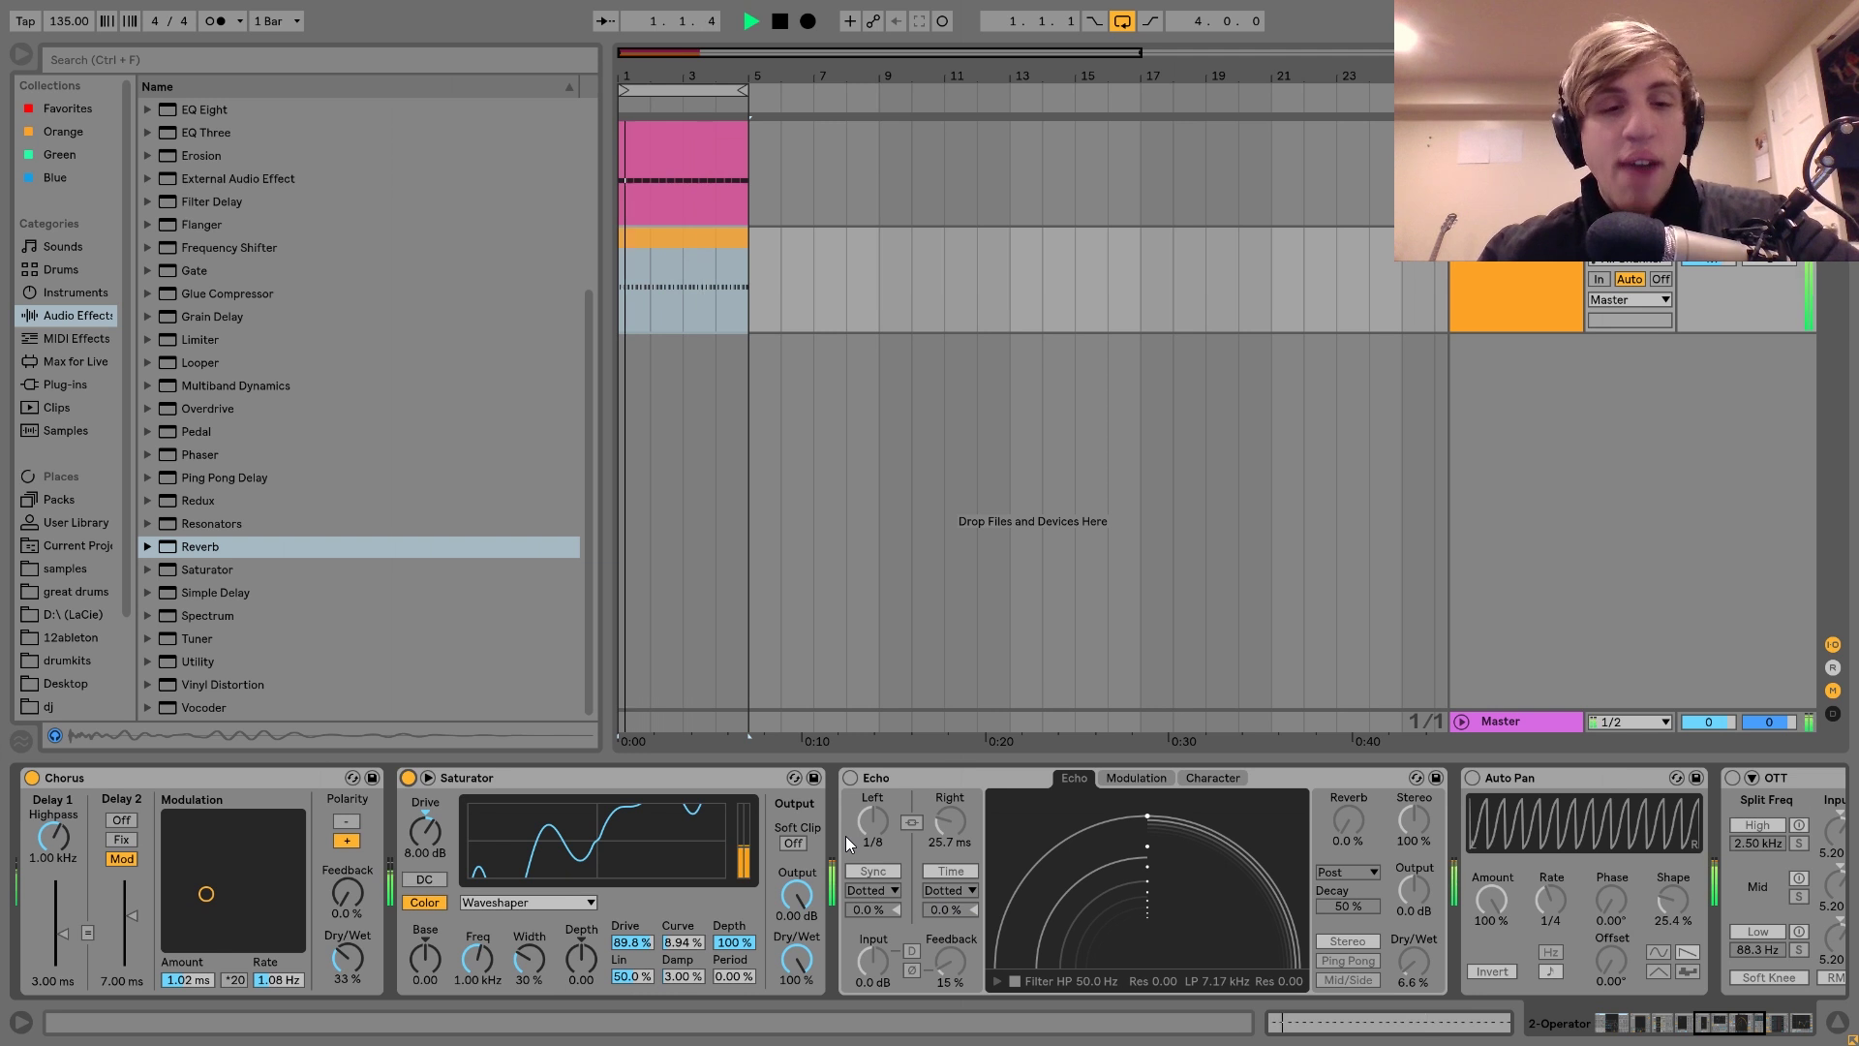
{"action": "key", "text": "space"}
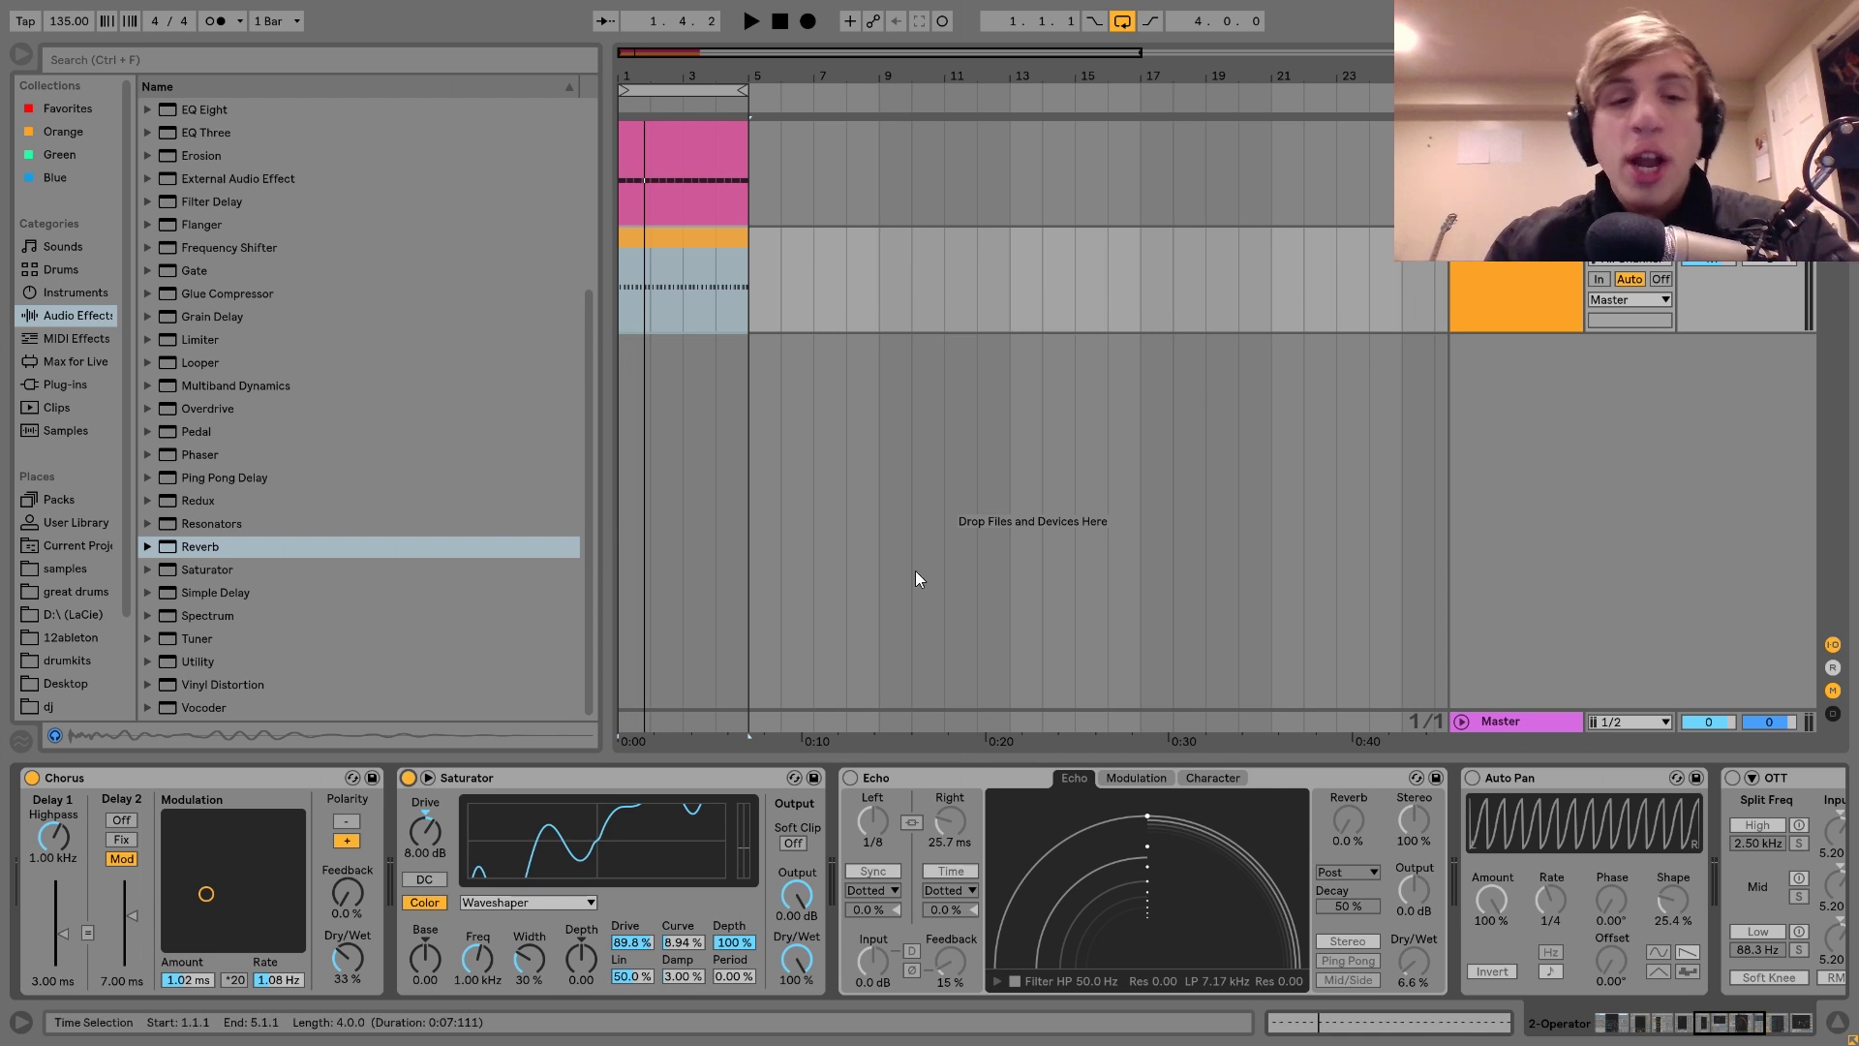
Step: Compare the loop with the Saturator bypassed and re-enabled
{"action": "left_click", "coordinate": [408, 778]}
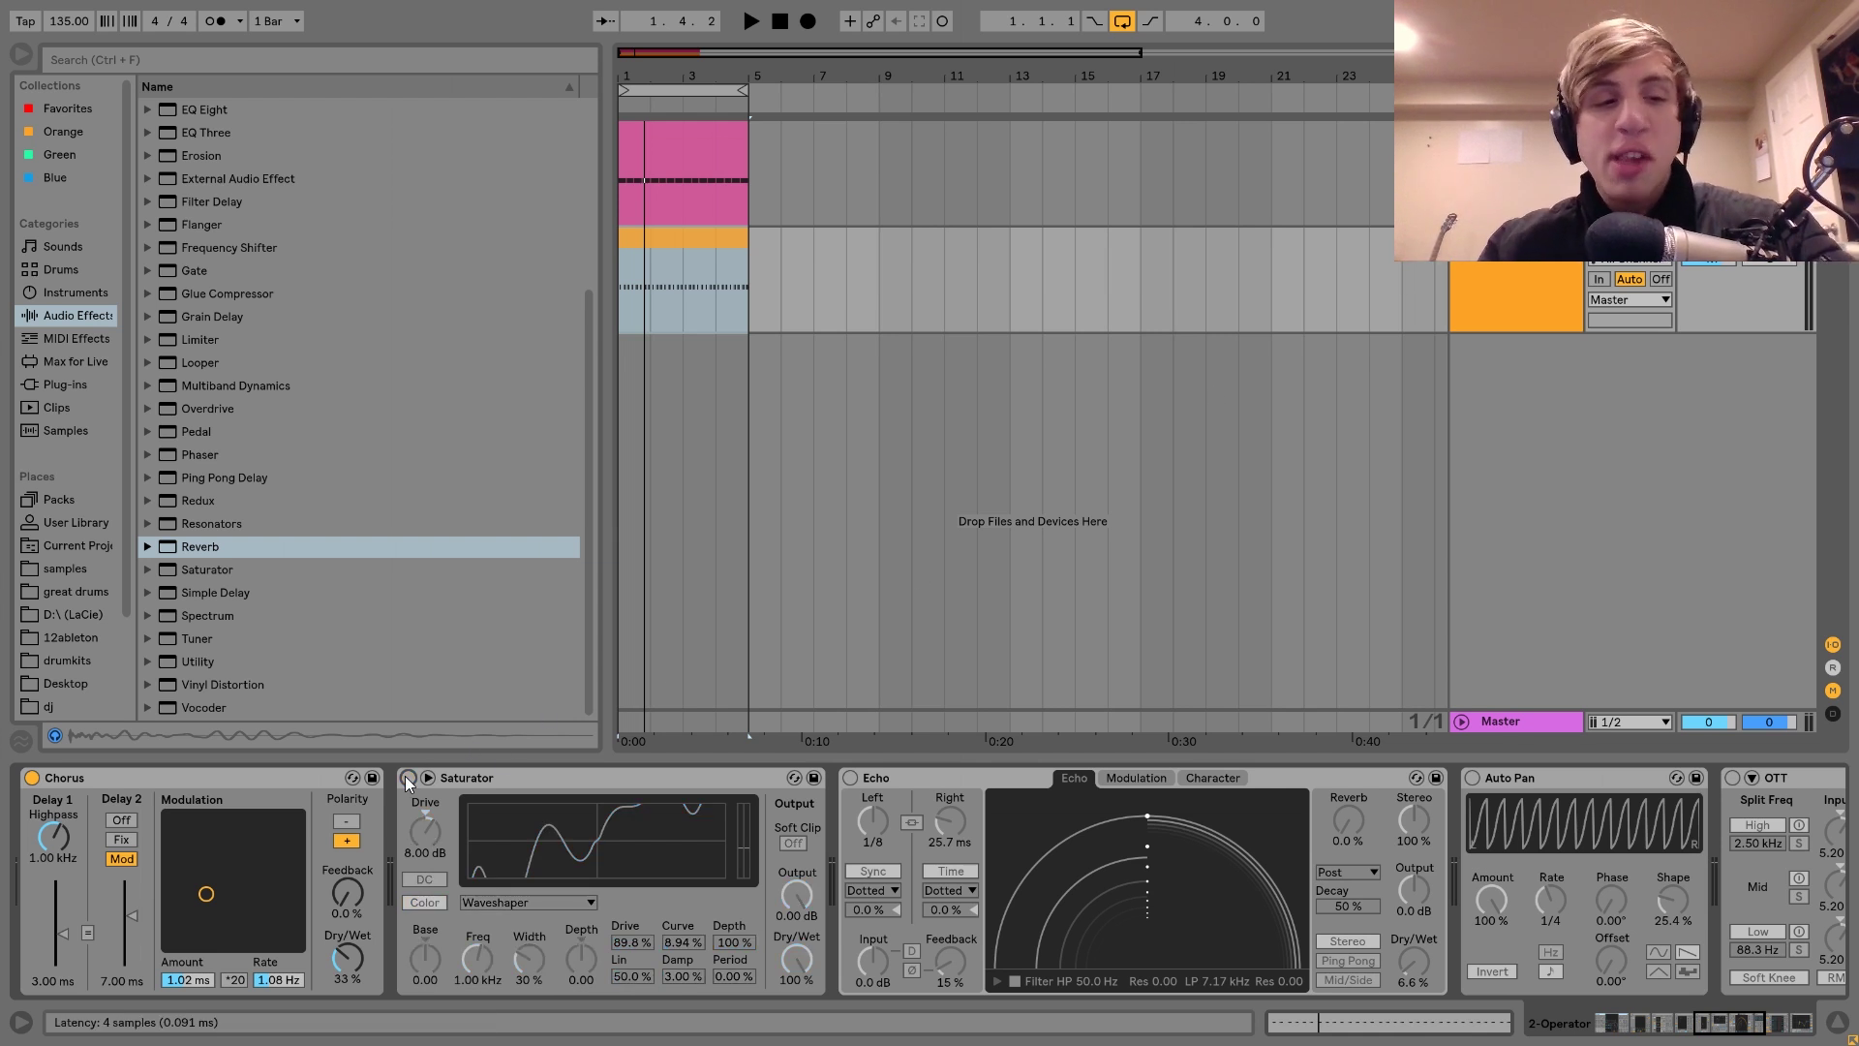
{"action": "key", "text": "space"}
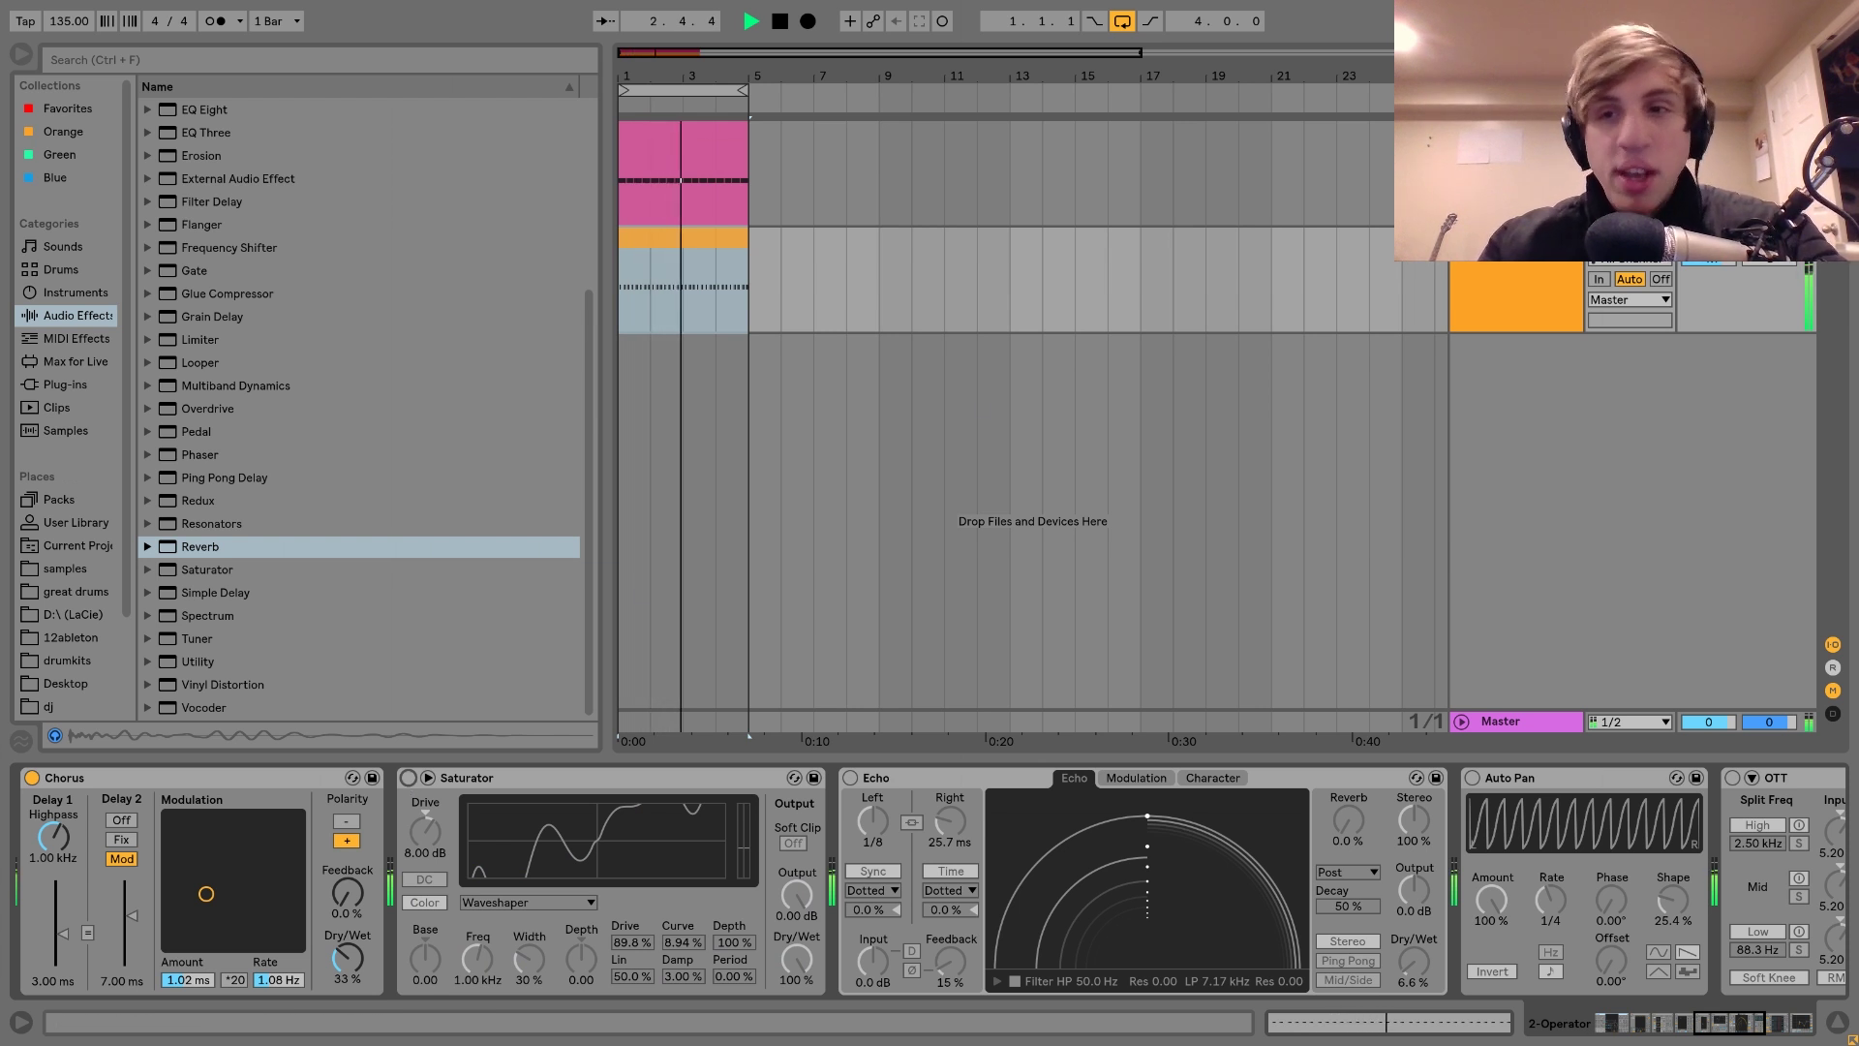
{"action": "key", "text": "space"}
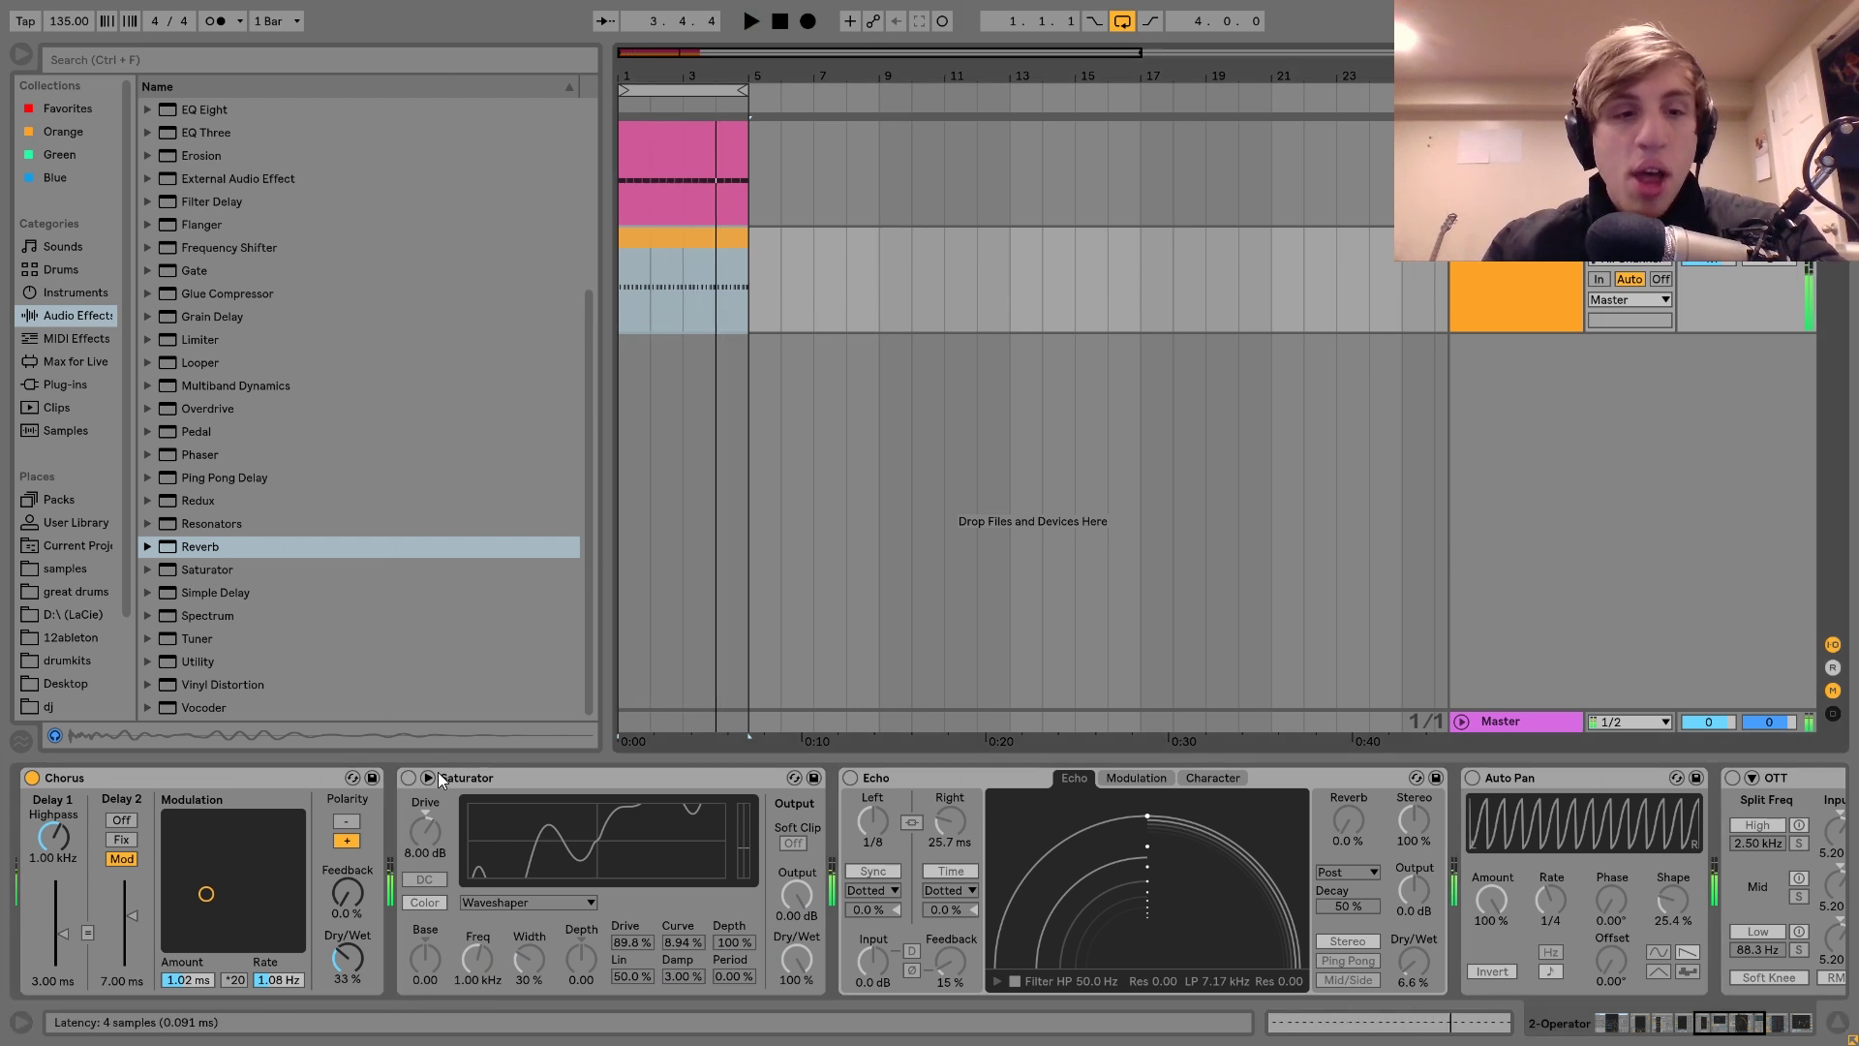
{"action": "left_click", "coordinate": [409, 782]}
{"action": "key", "text": "space"}
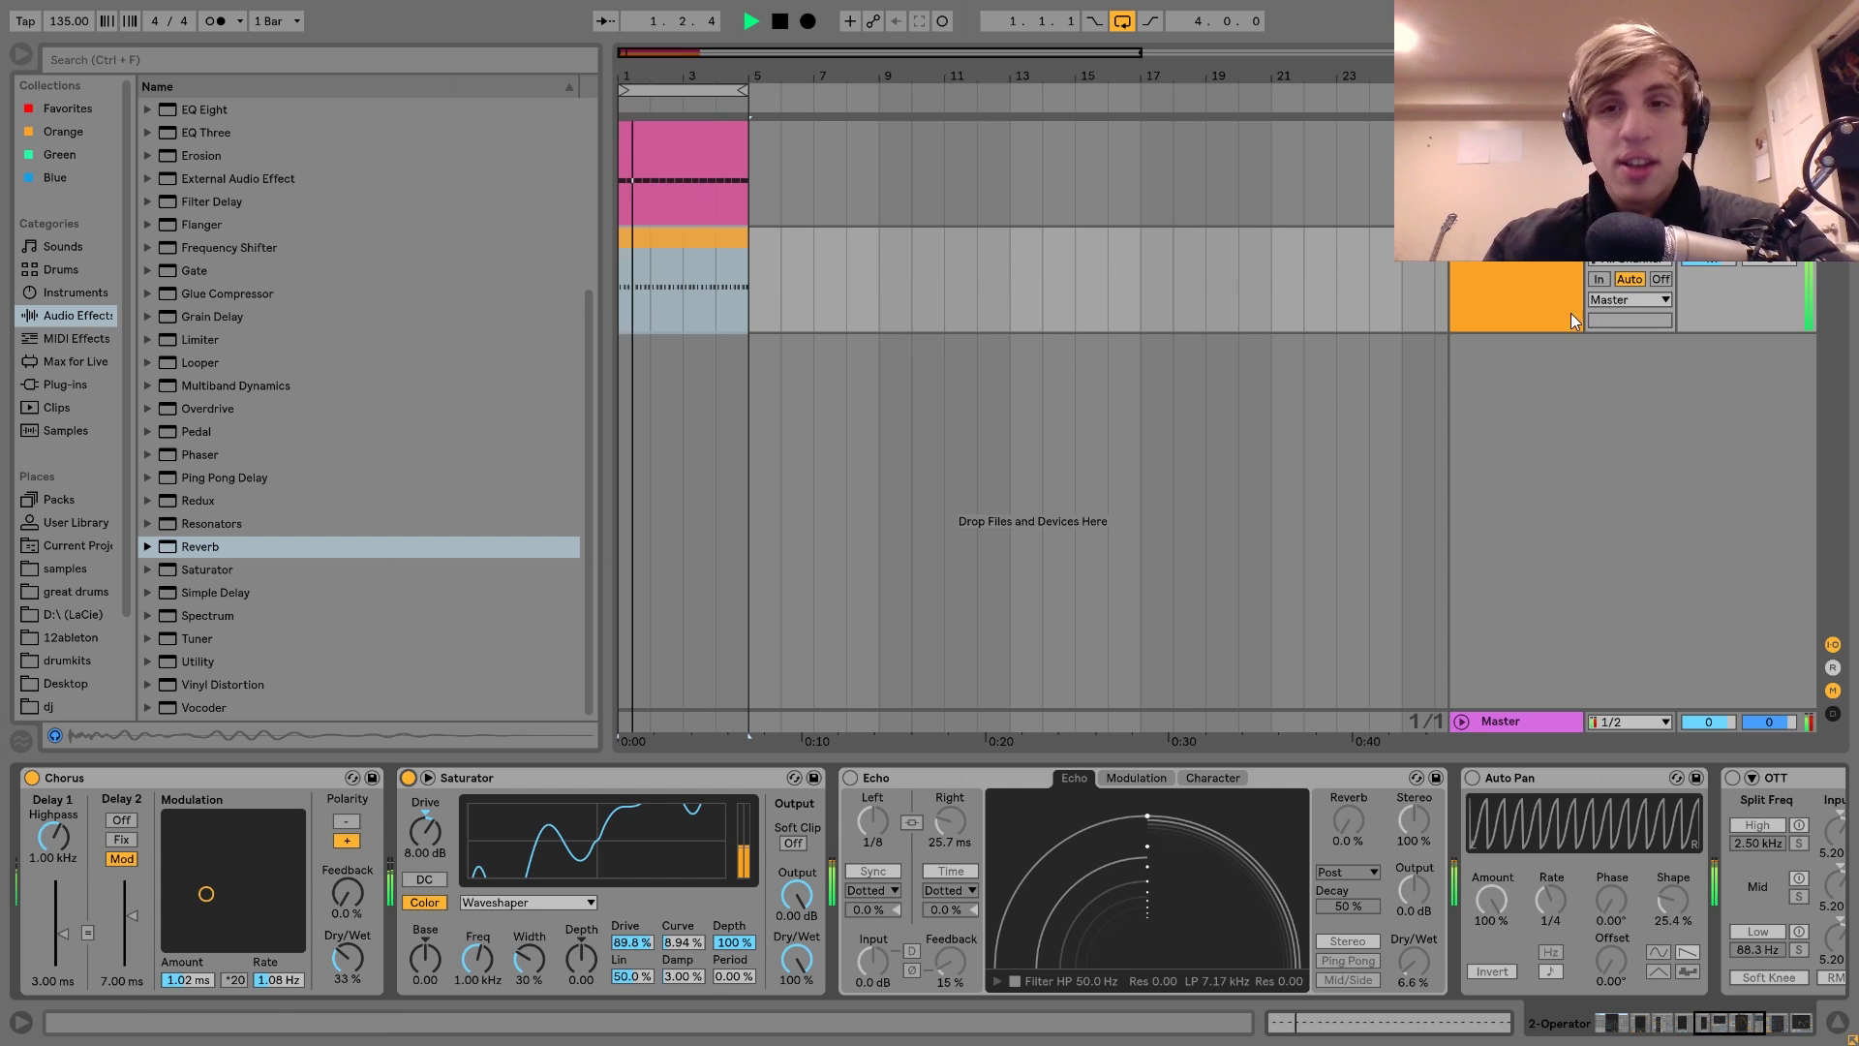
{"action": "key", "text": "space"}
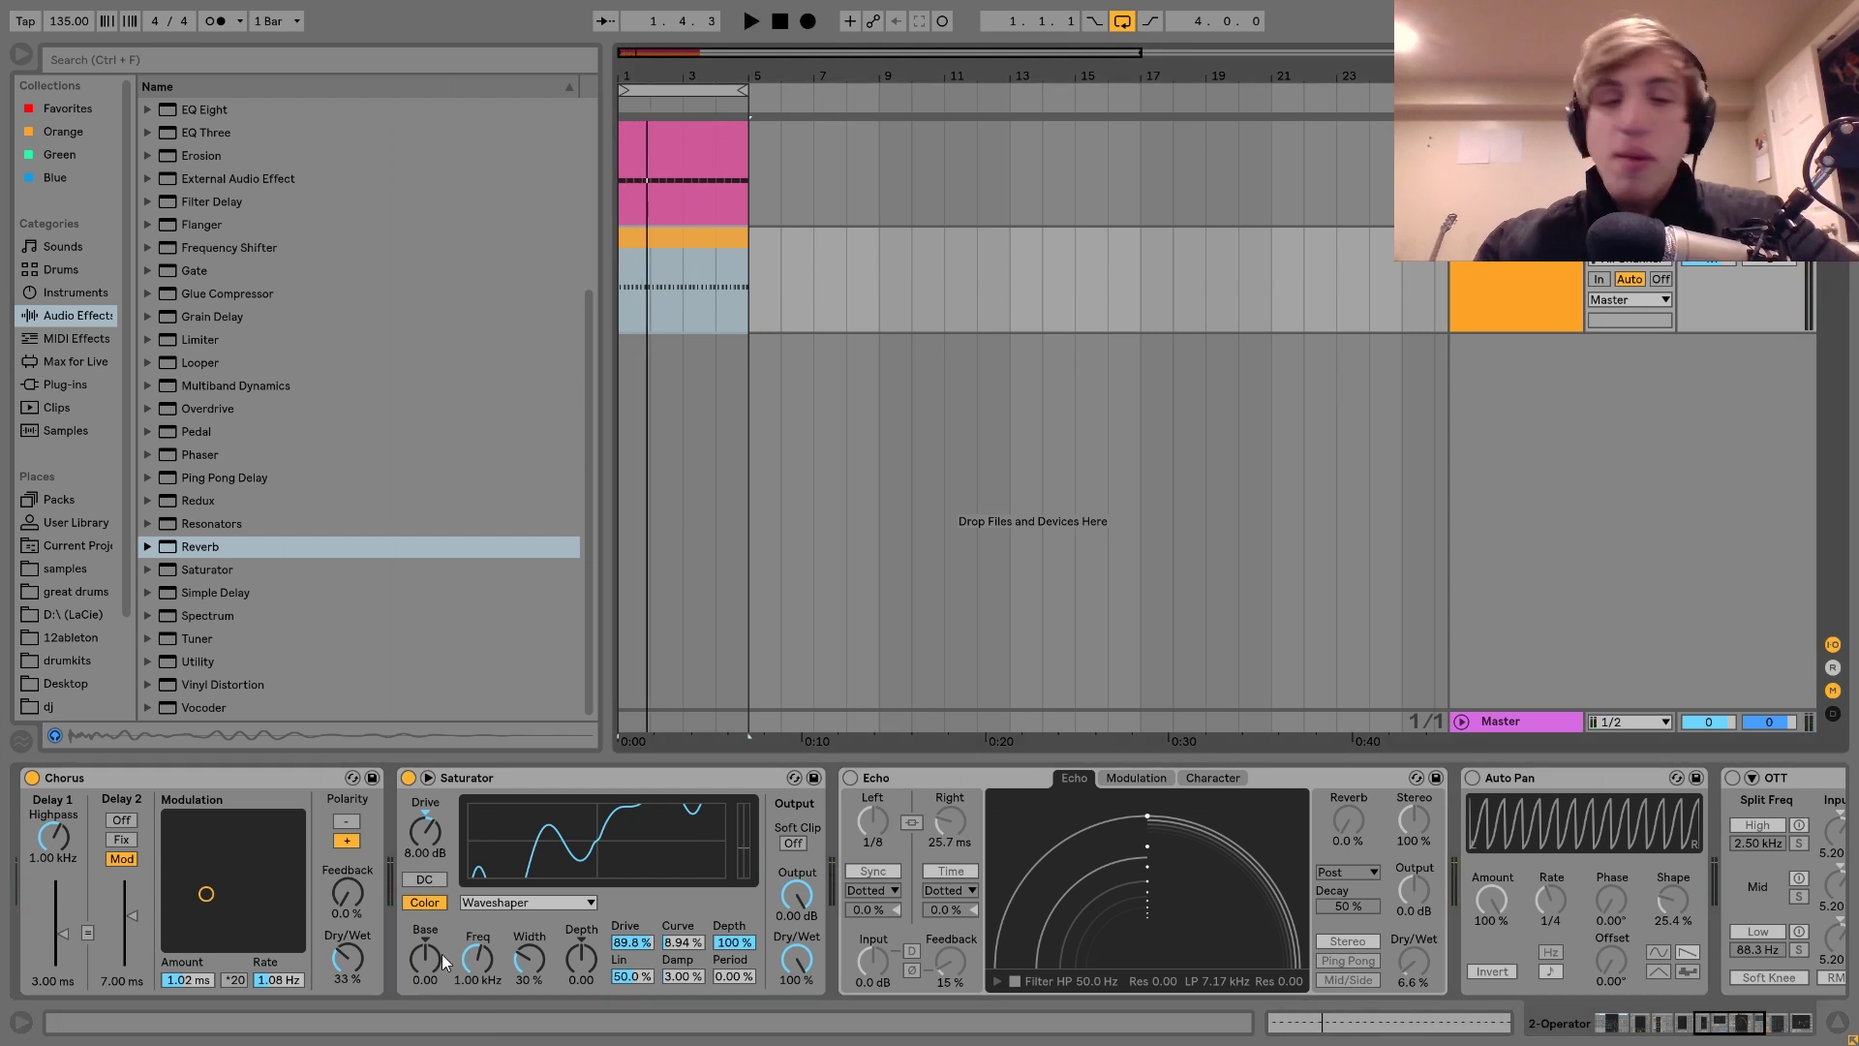
Step: Reset the Saturator's waveshaper Damp to 0.00% and audition the loop
{"action": "left_click", "coordinate": [681, 976]}
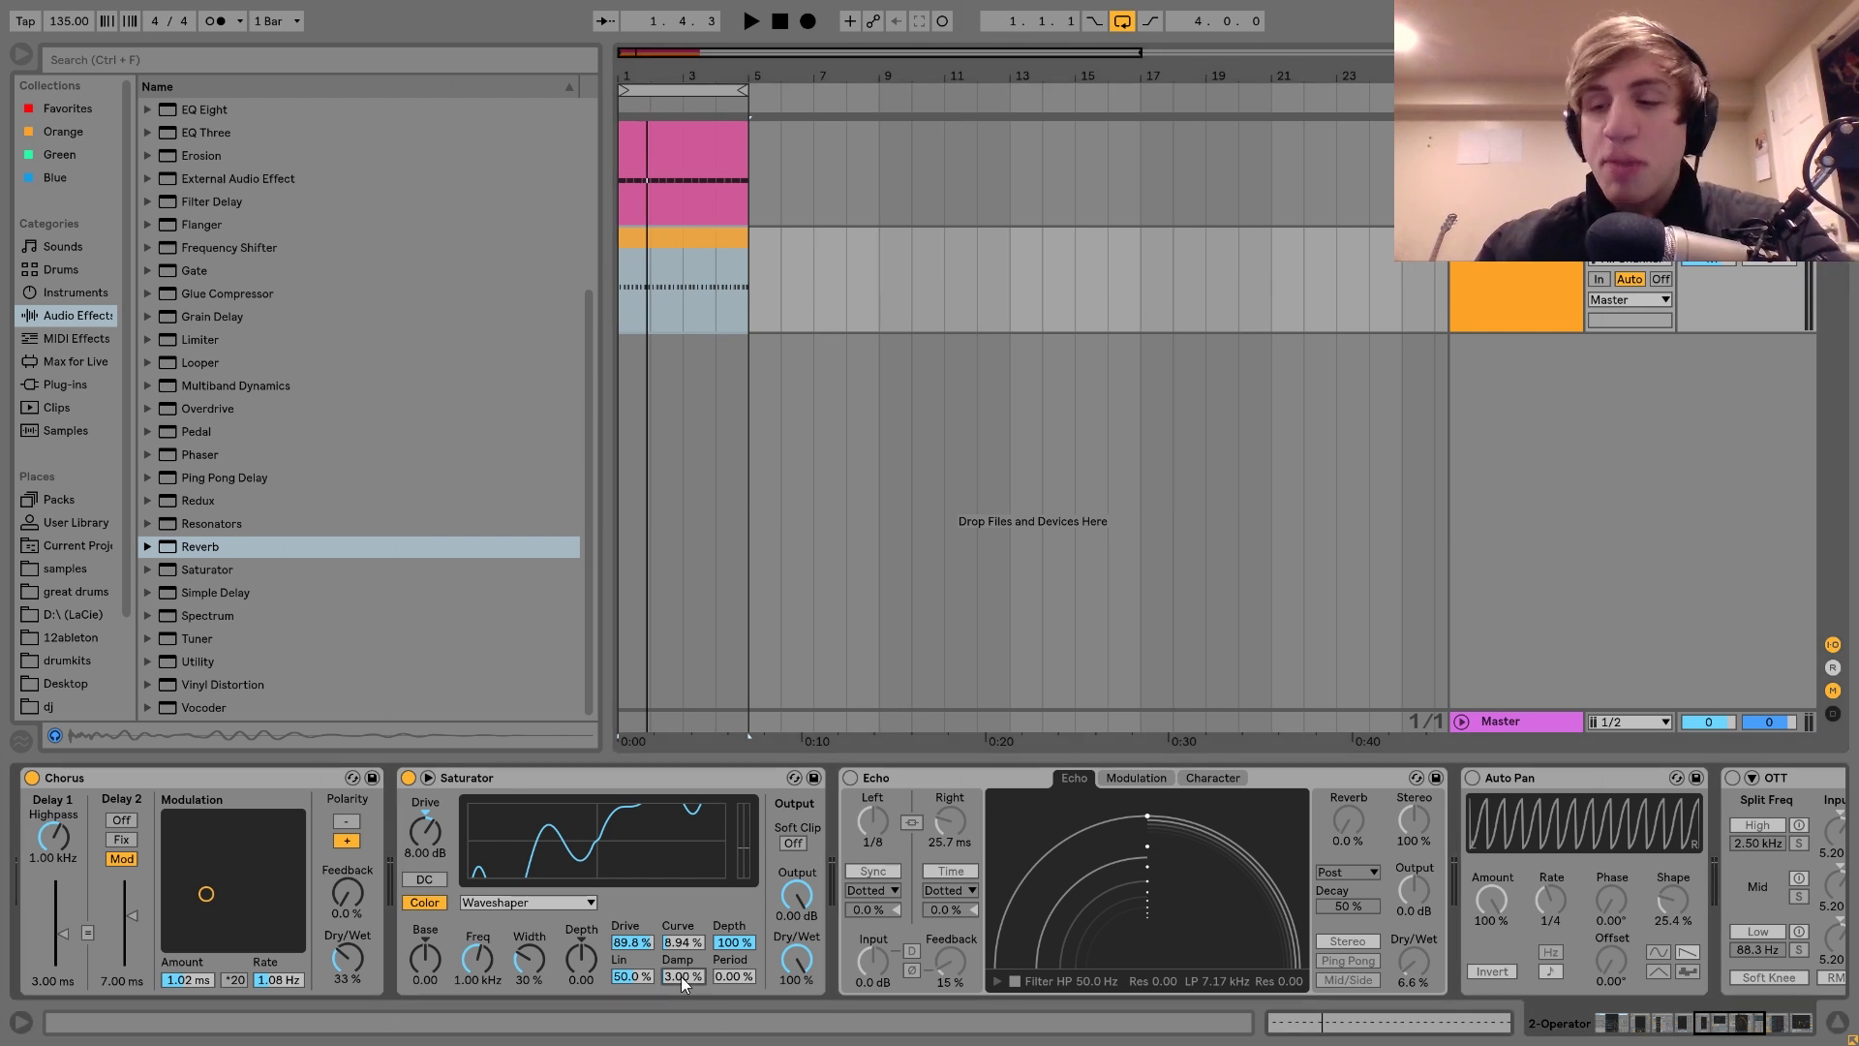
{"action": "left_click", "coordinate": [682, 976]}
{"action": "key", "text": "Delete"}
{"action": "key", "text": "space"}
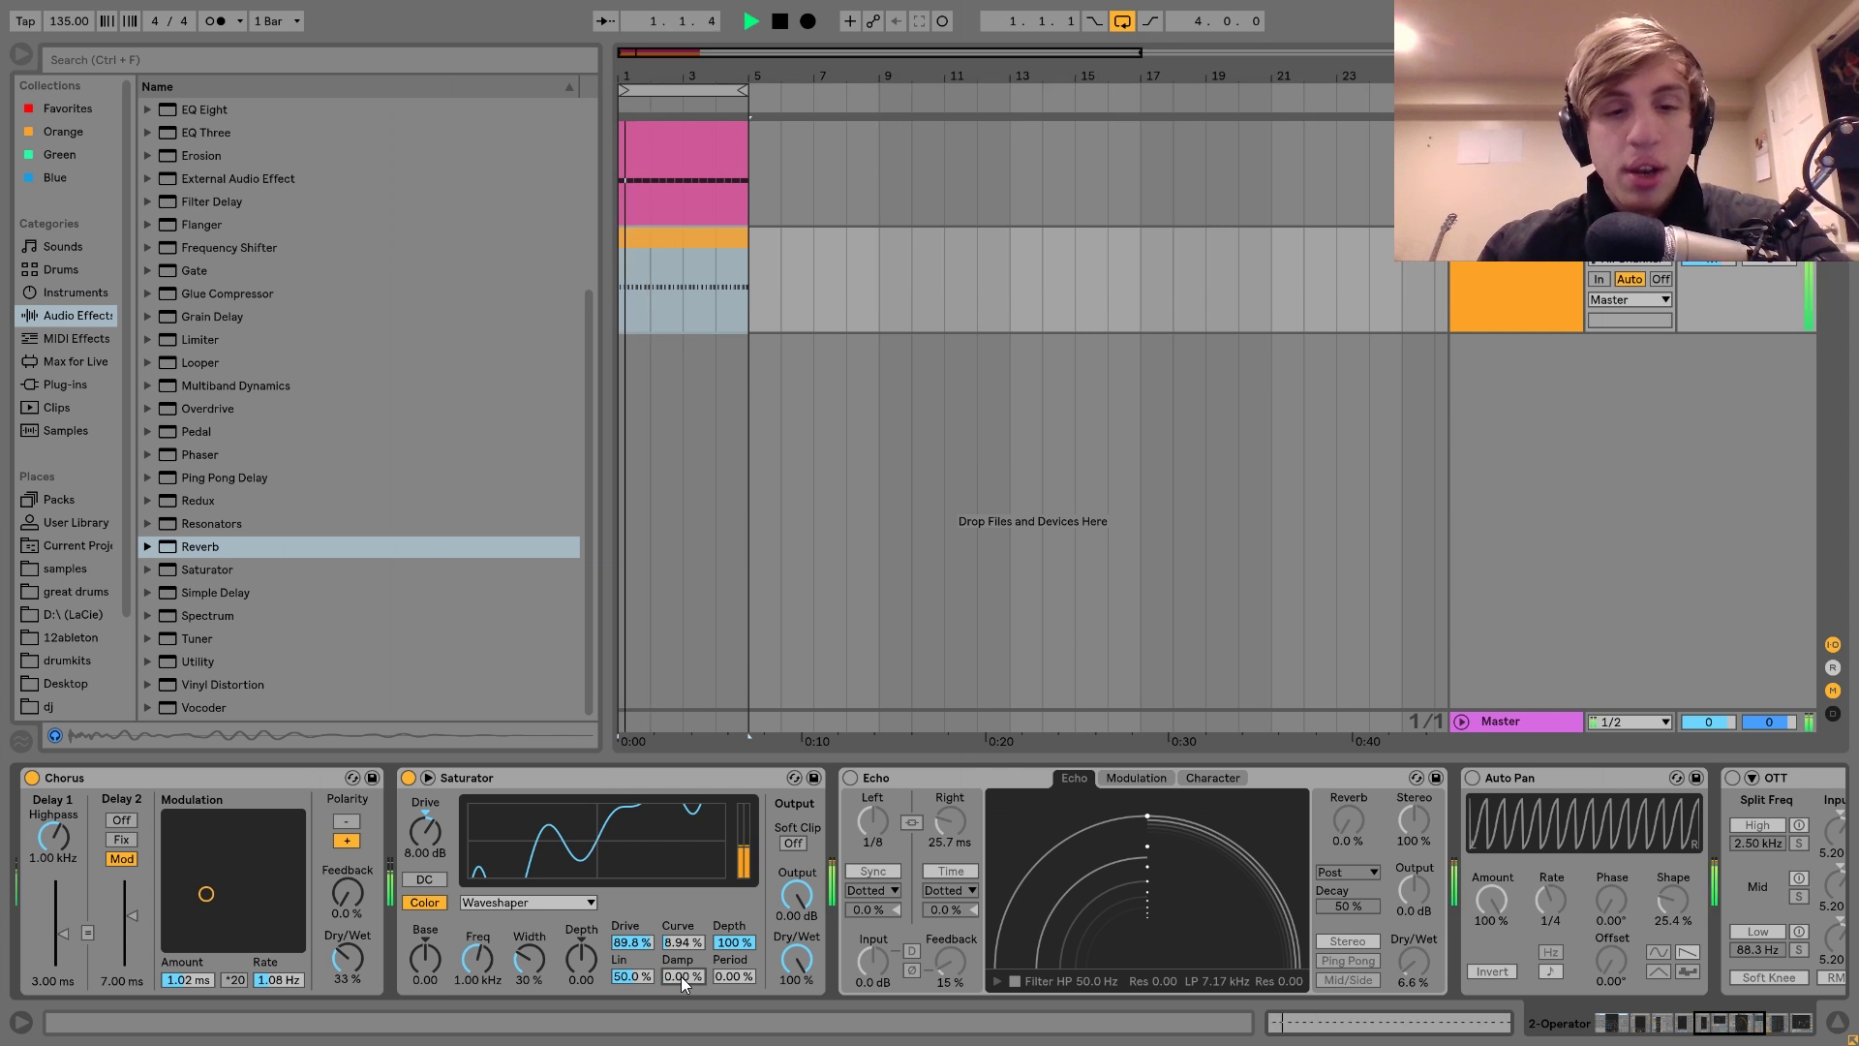
{"action": "key", "text": "space"}
Step: Return the Saturator's Damp to 3.00% and replay the loop for comparison
{"action": "key", "text": "ctrl+z"}
{"action": "key", "text": "Up"}
{"action": "key", "text": "Up"}
{"action": "key", "text": "space"}
{"action": "key", "text": "space"}
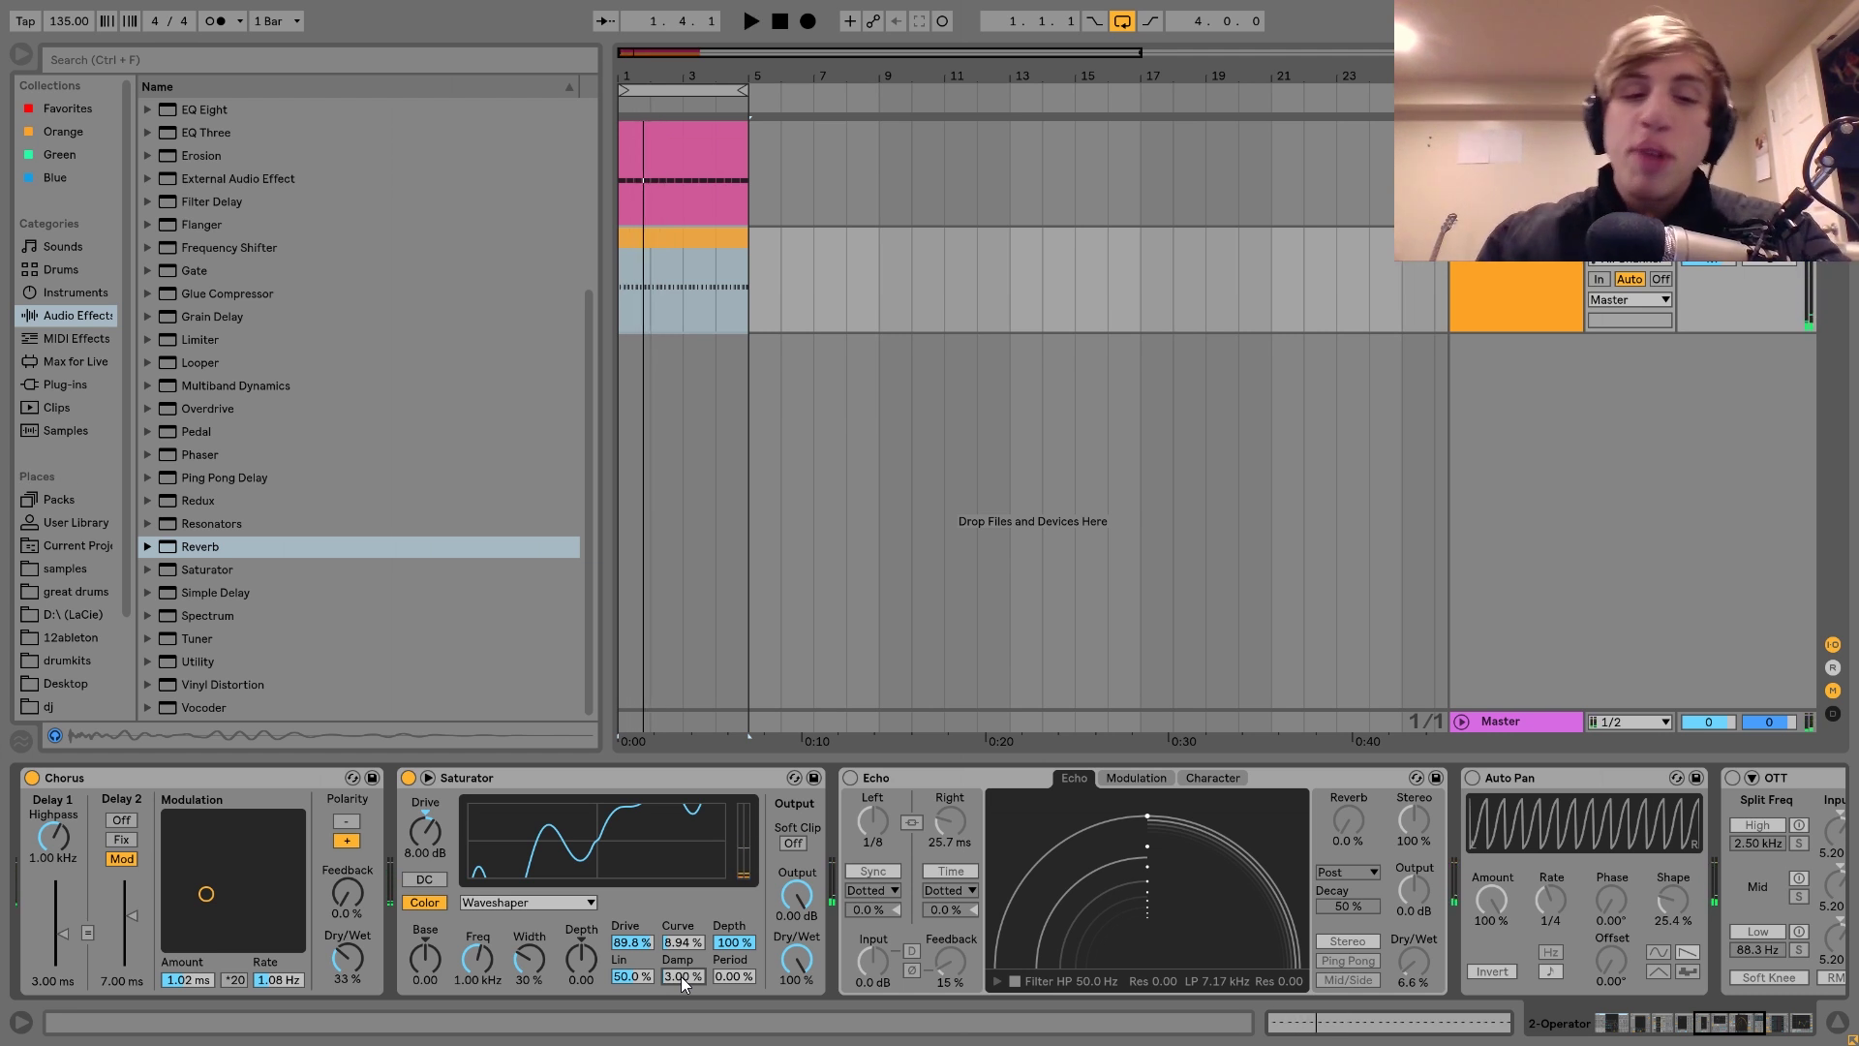
{"action": "key", "text": "space"}
{"action": "key", "text": "space"}
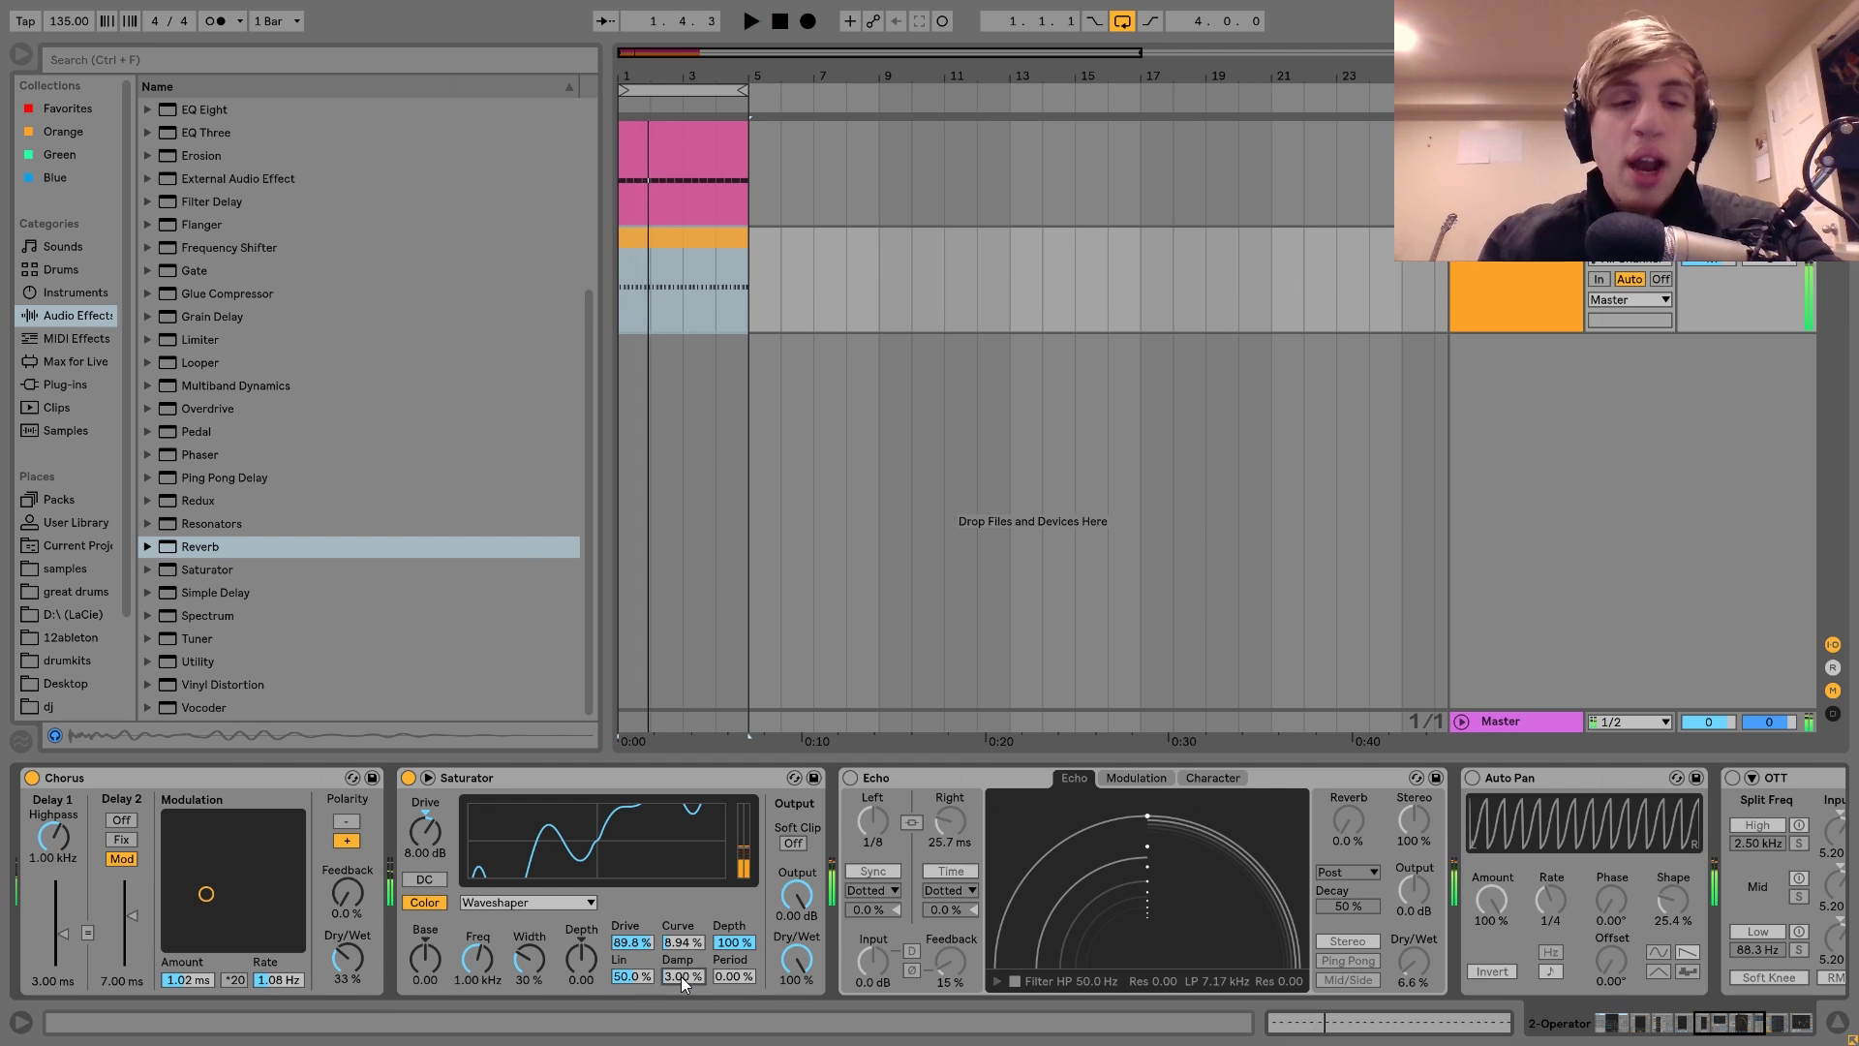
Step: Enable the Echo after the Saturator and audition the loop with it
{"action": "scroll", "coordinate": [620, 987], "scroll_direction": "right", "scroll_amount": 2}
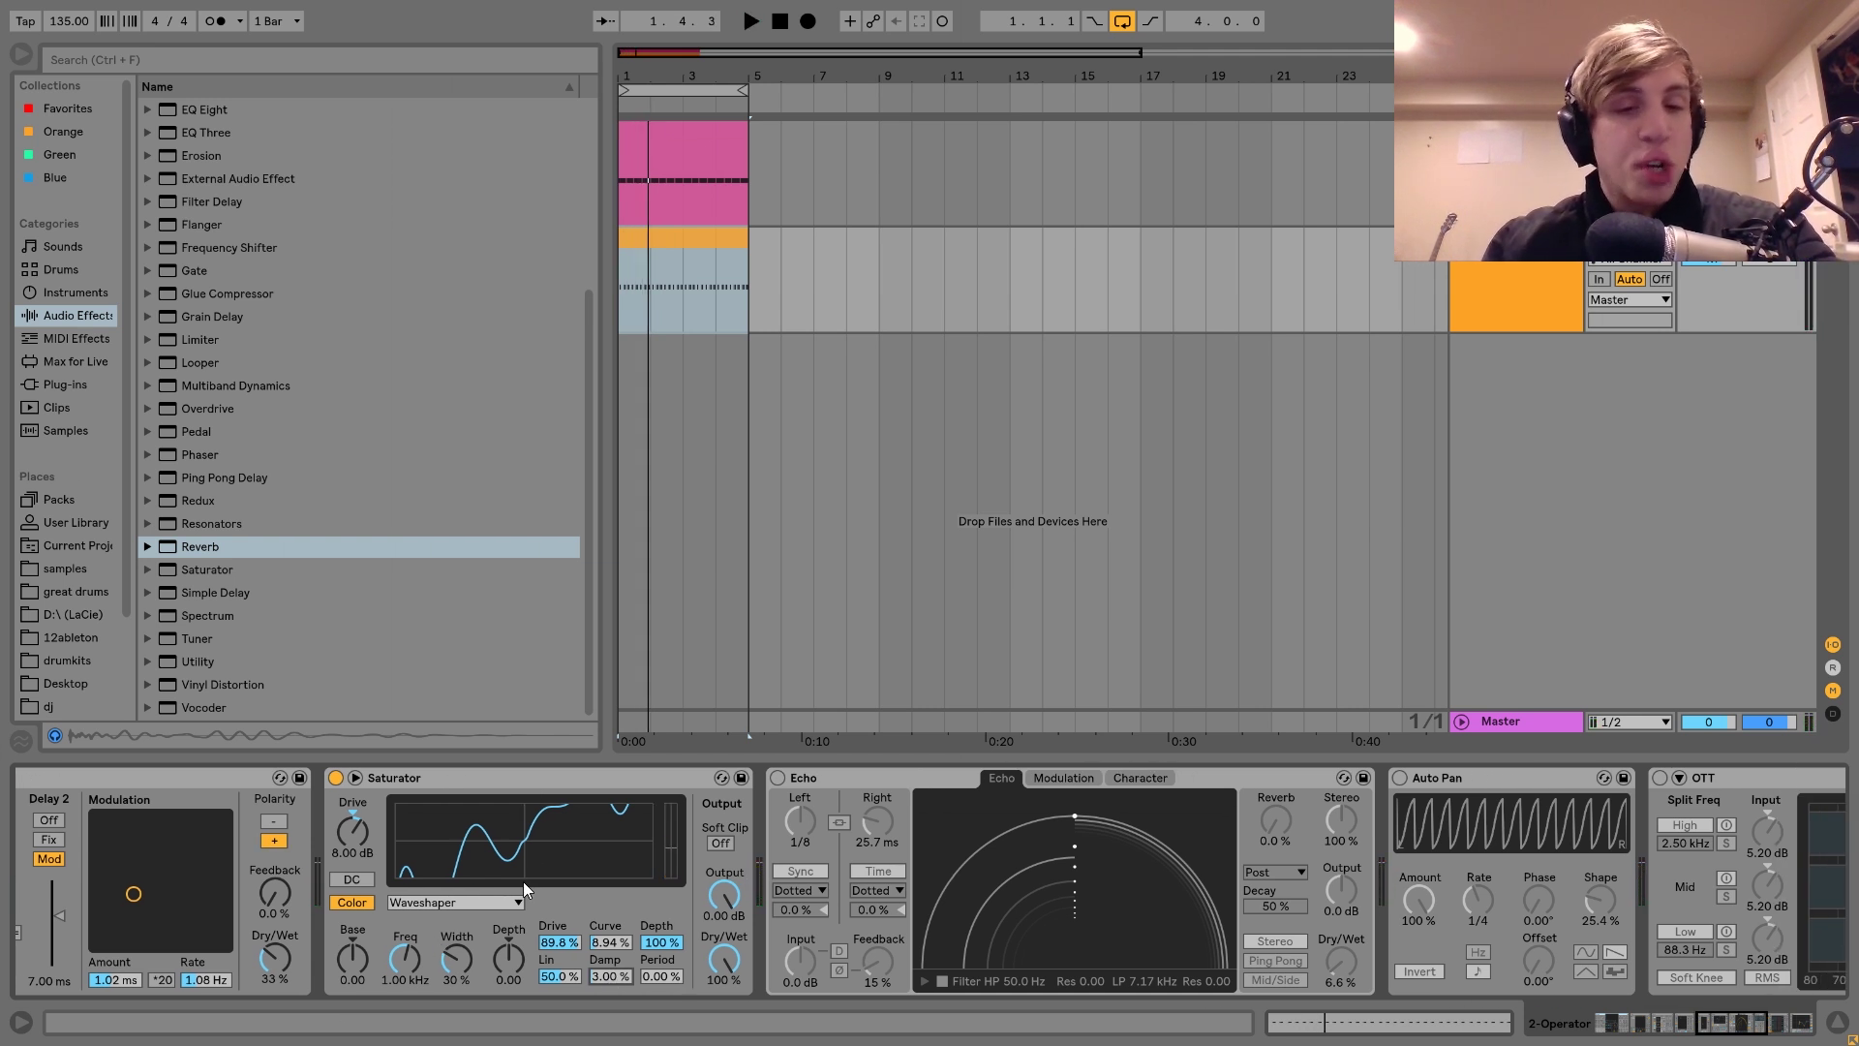
{"action": "scroll", "coordinate": [523, 881], "scroll_direction": "right", "scroll_amount": 5}
{"action": "left_click", "coordinate": [587, 778]}
{"action": "key", "text": "space"}
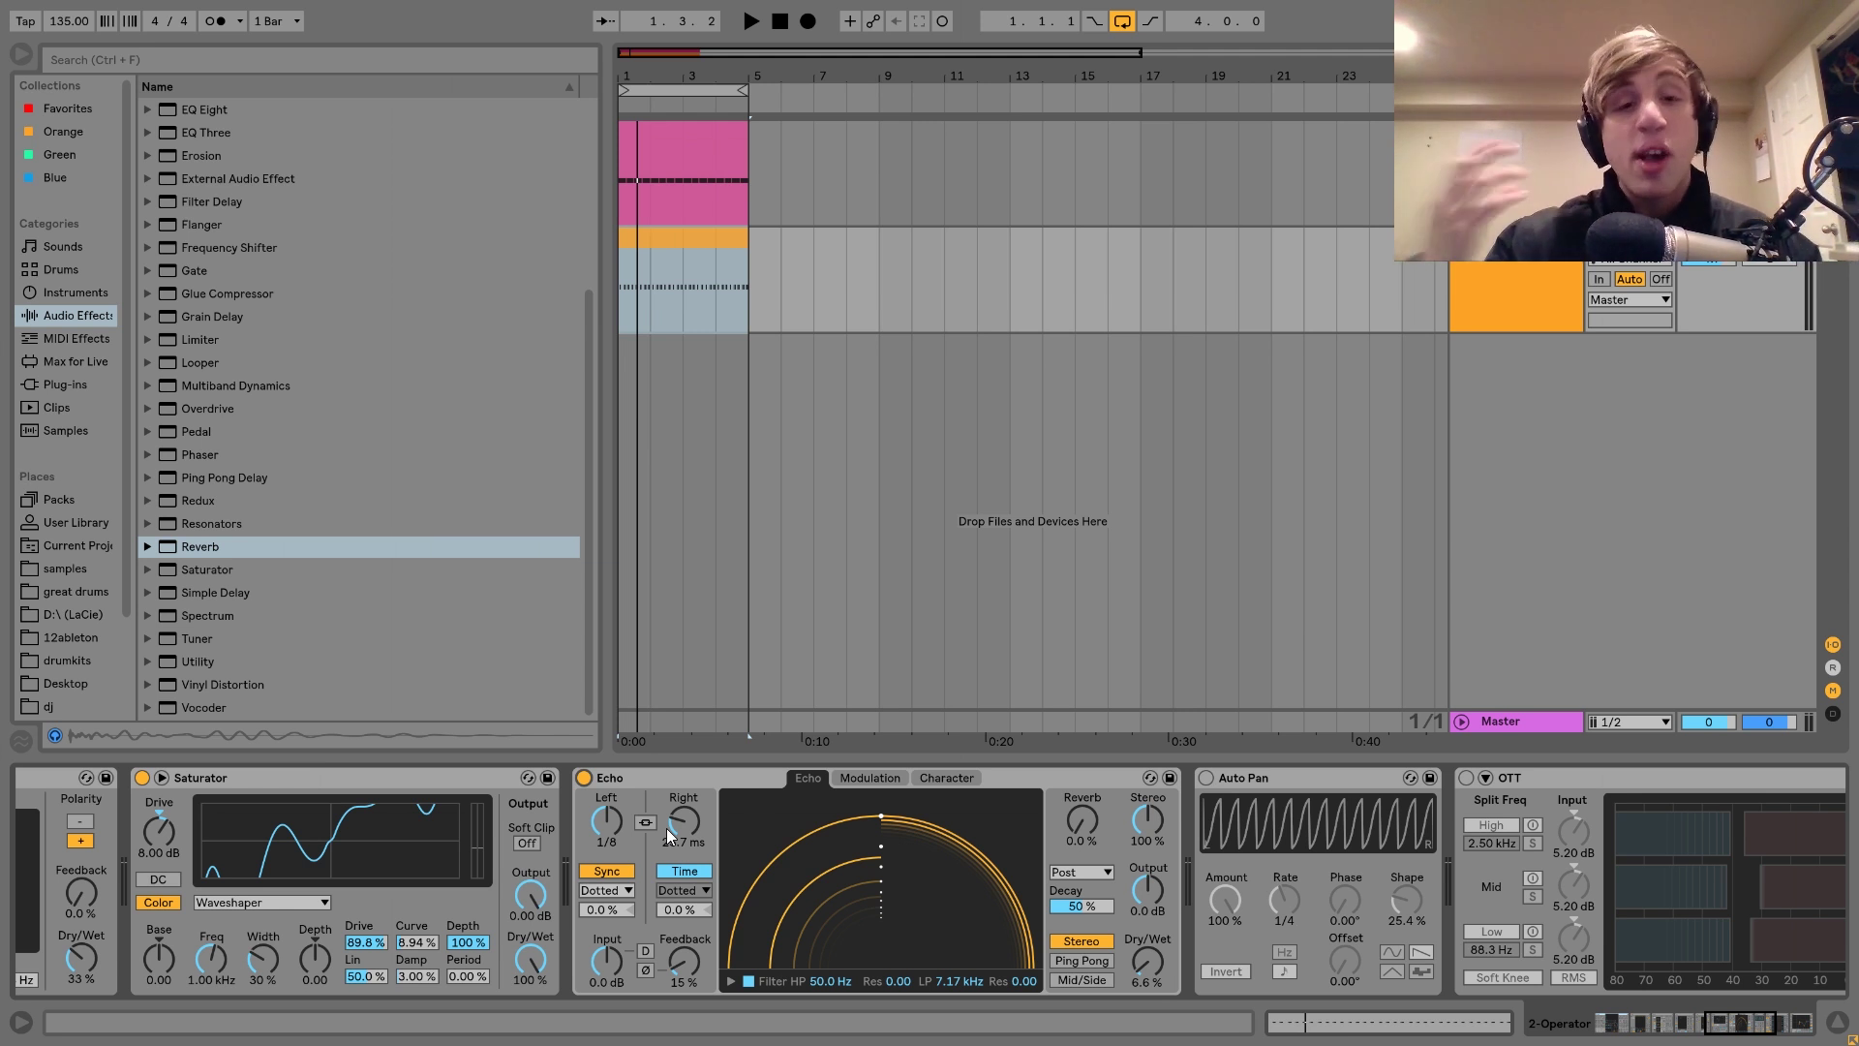
{"action": "key", "text": "space"}
{"action": "key", "text": "space"}
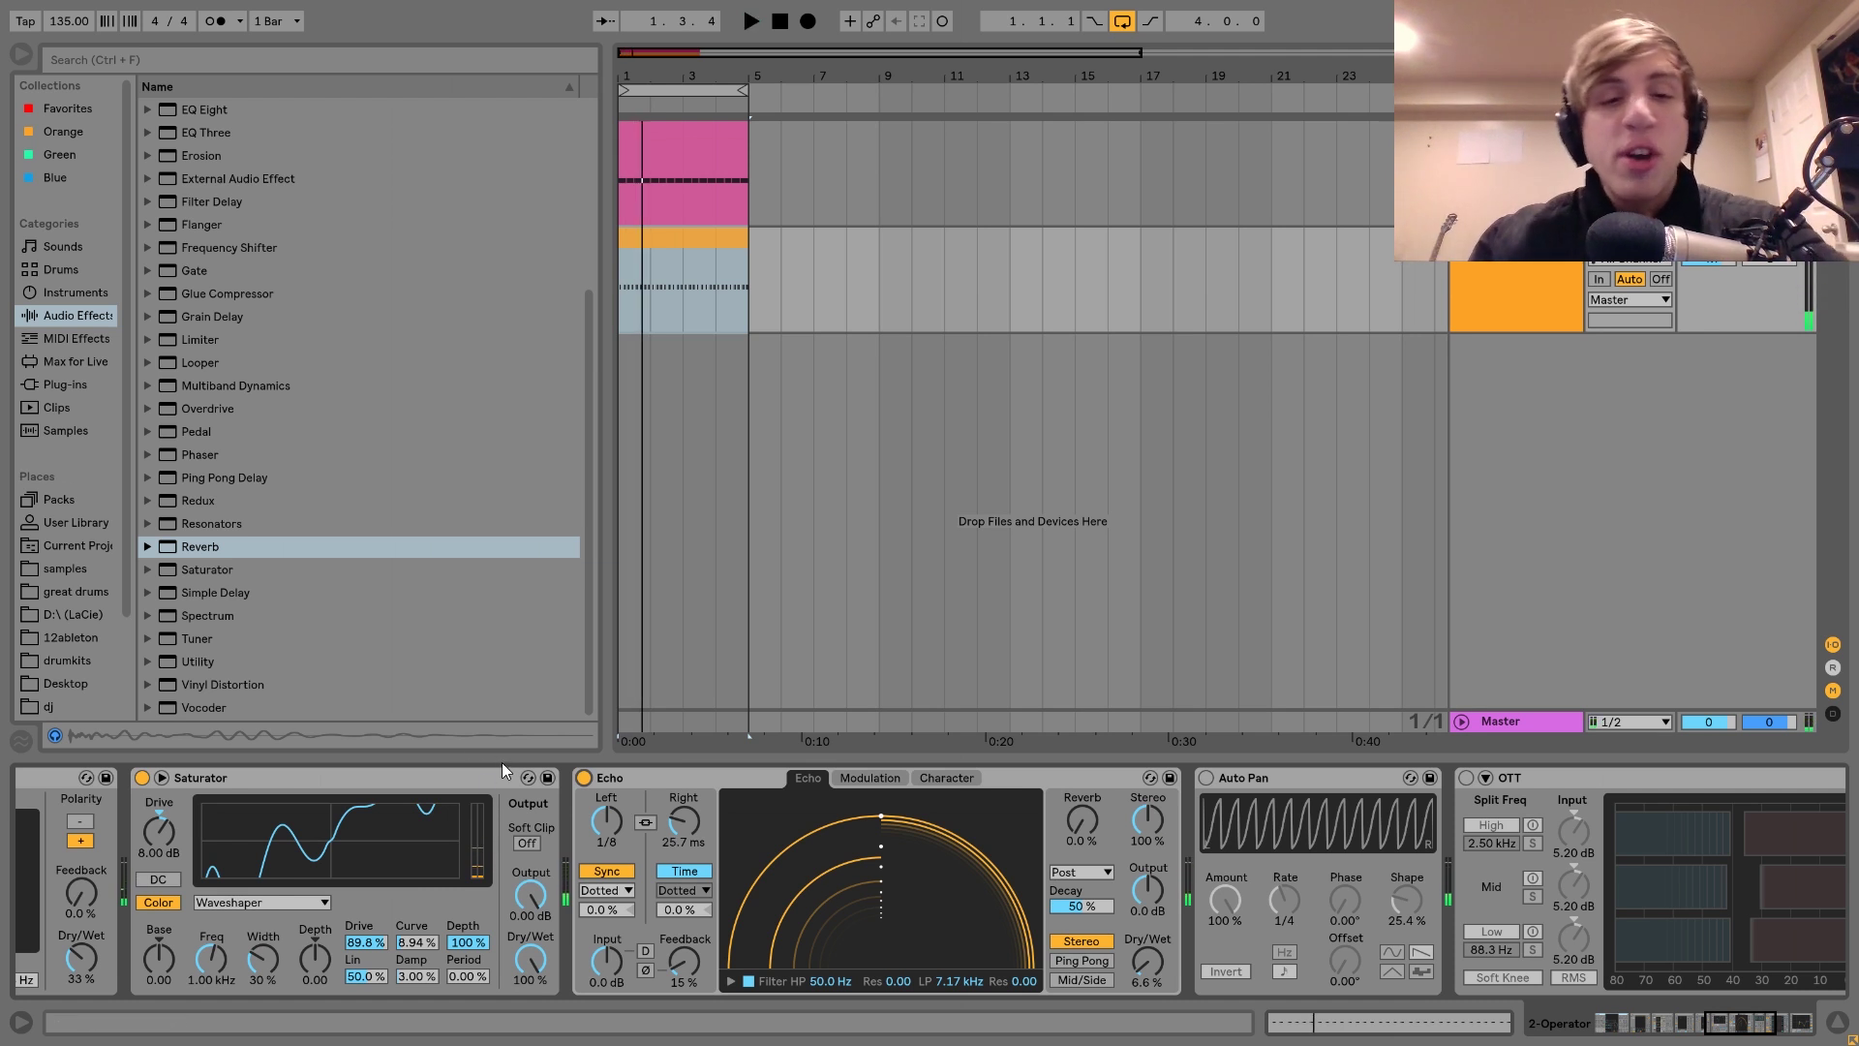
Step: Compare the loop with the Echo bypassed and re-enabled, and replay it with the Echo on
{"action": "left_click", "coordinate": [583, 778]}
{"action": "key", "text": "space"}
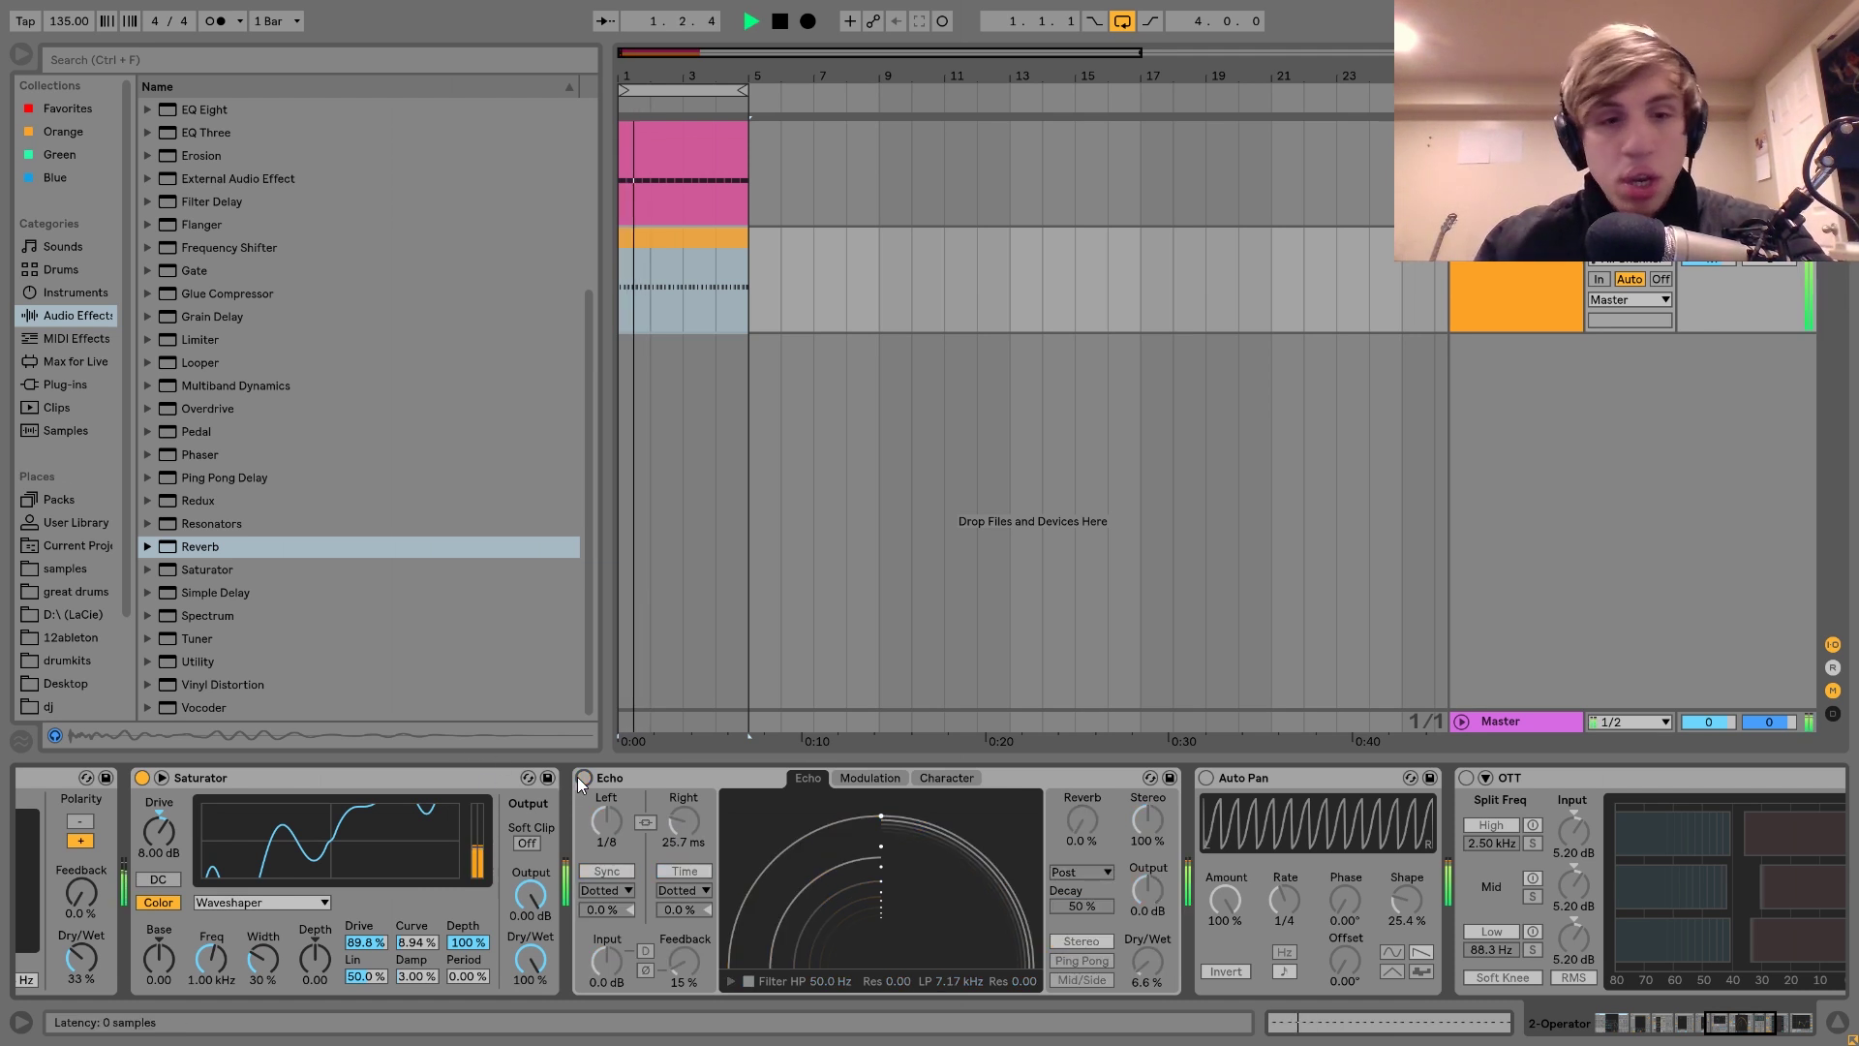
{"action": "left_click", "coordinate": [583, 778]}
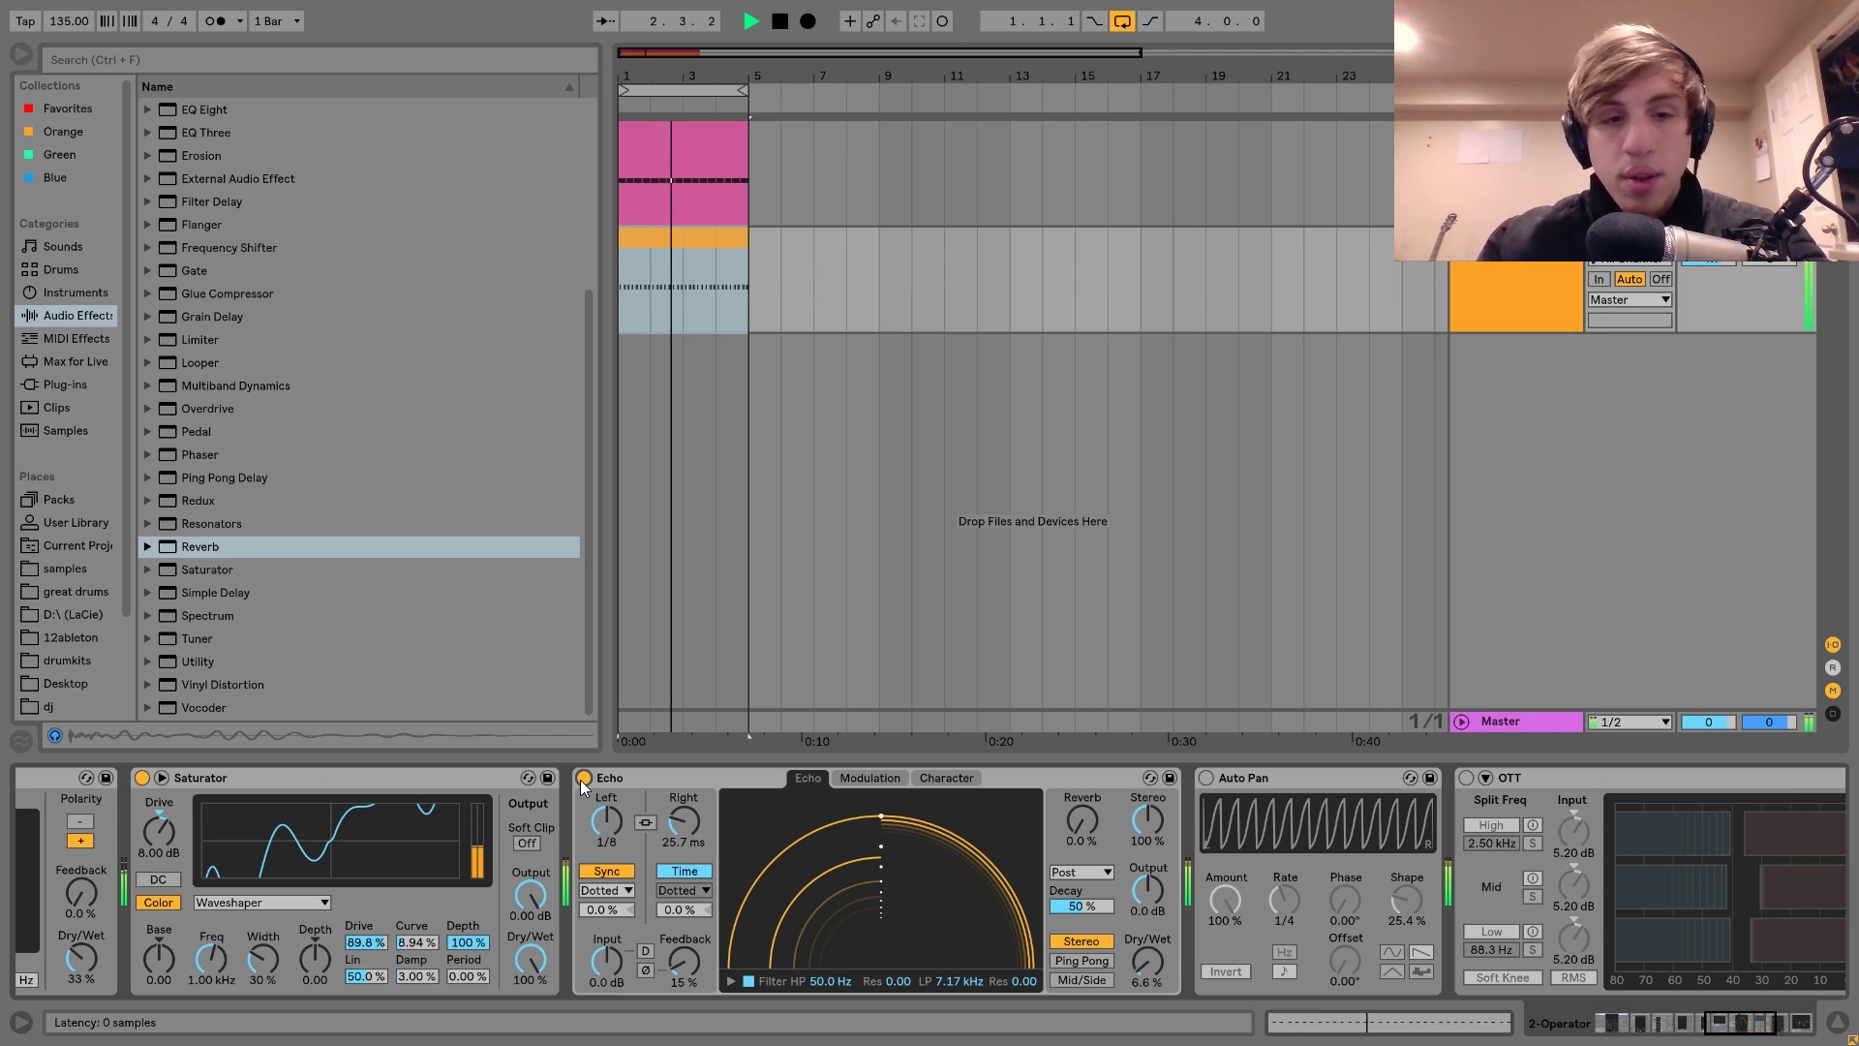
{"action": "key", "text": "space"}
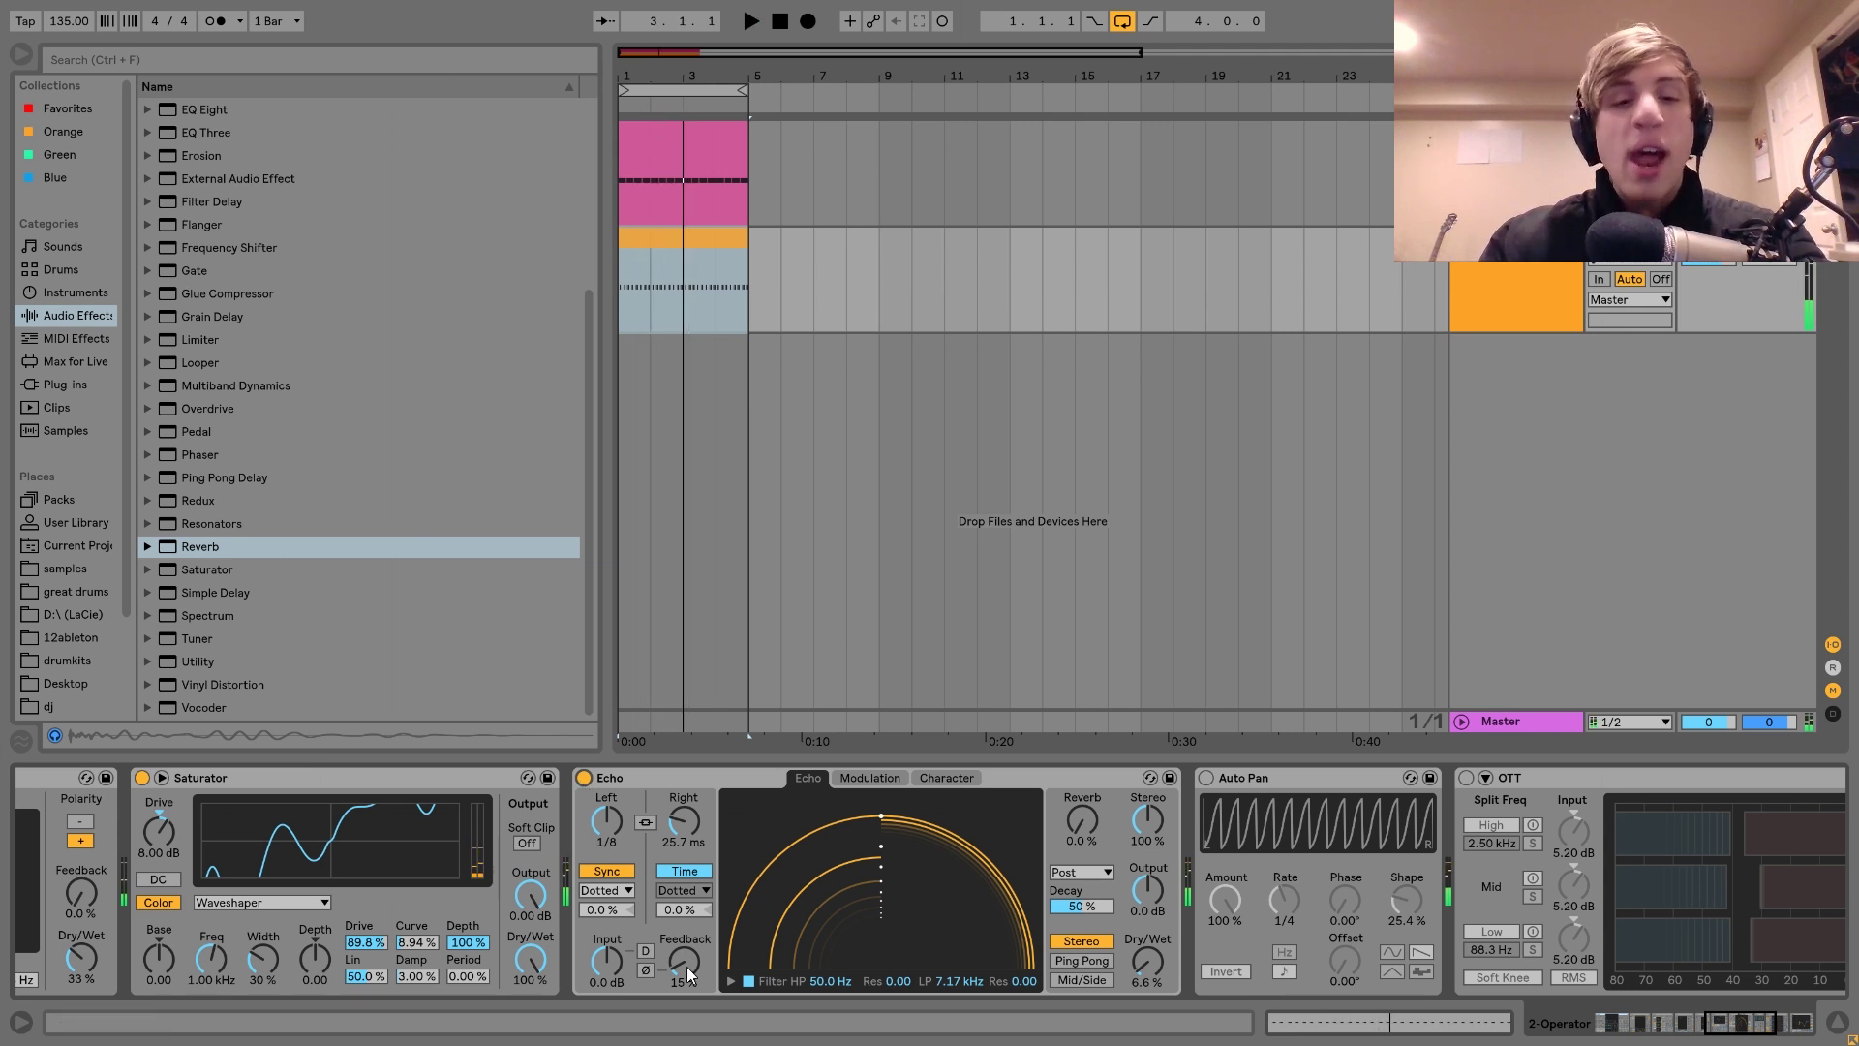
{"action": "key", "text": "space"}
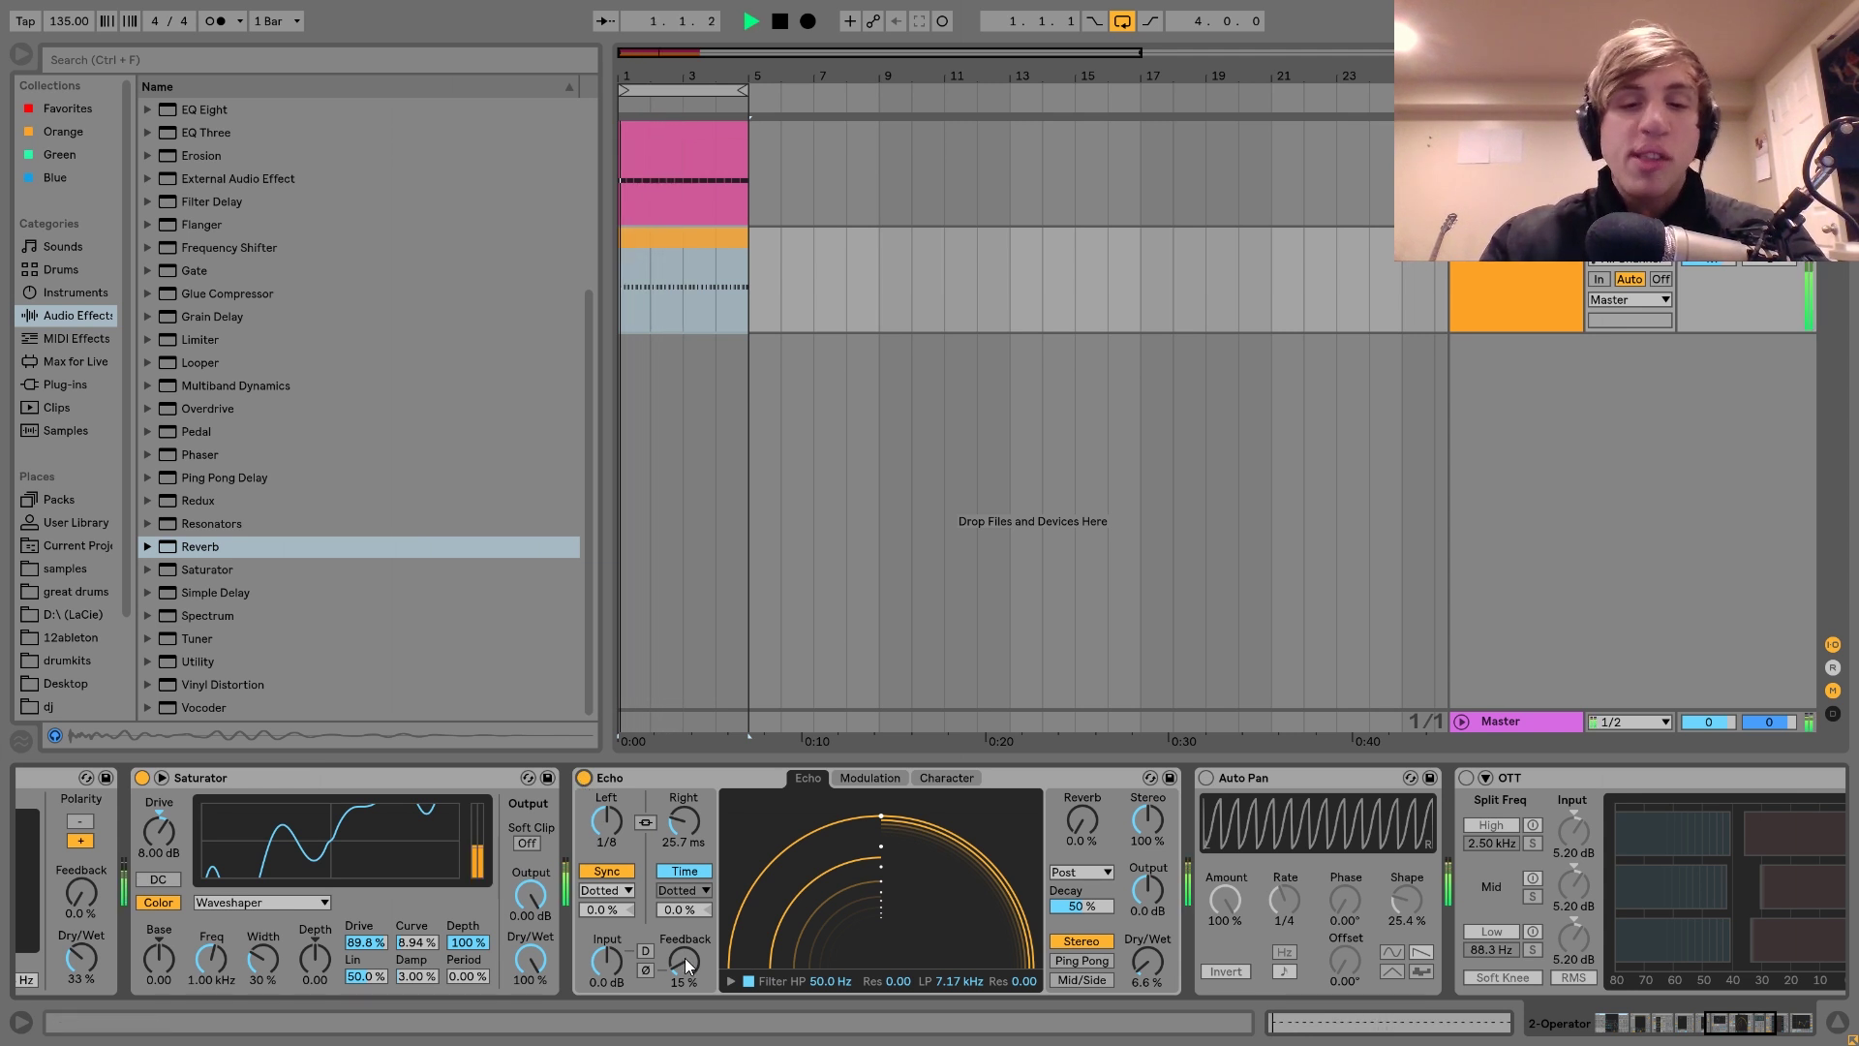
{"action": "key", "text": "space"}
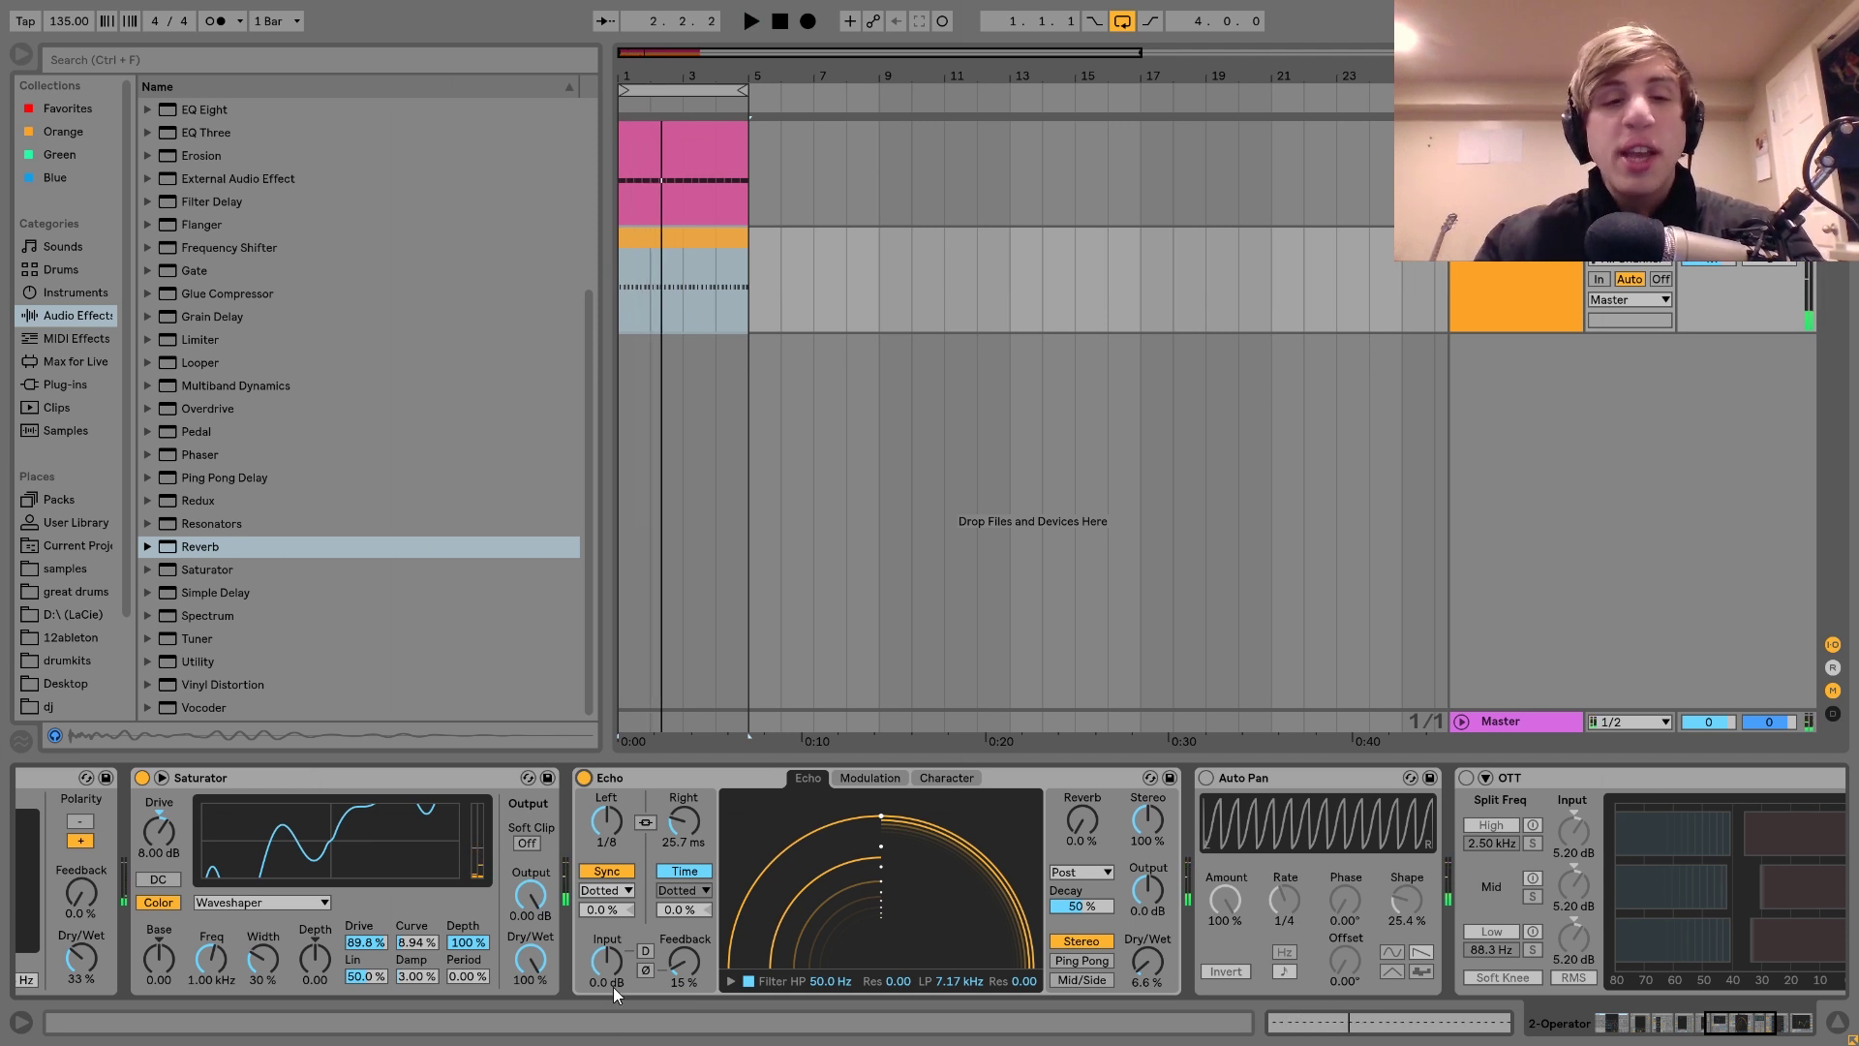
Step: Play the loop briefly and enable the Auto Pan after the Echo on the Operator track
{"action": "scroll", "coordinate": [613, 985], "scroll_direction": "right", "scroll_amount": 5}
{"action": "key", "text": "space"}
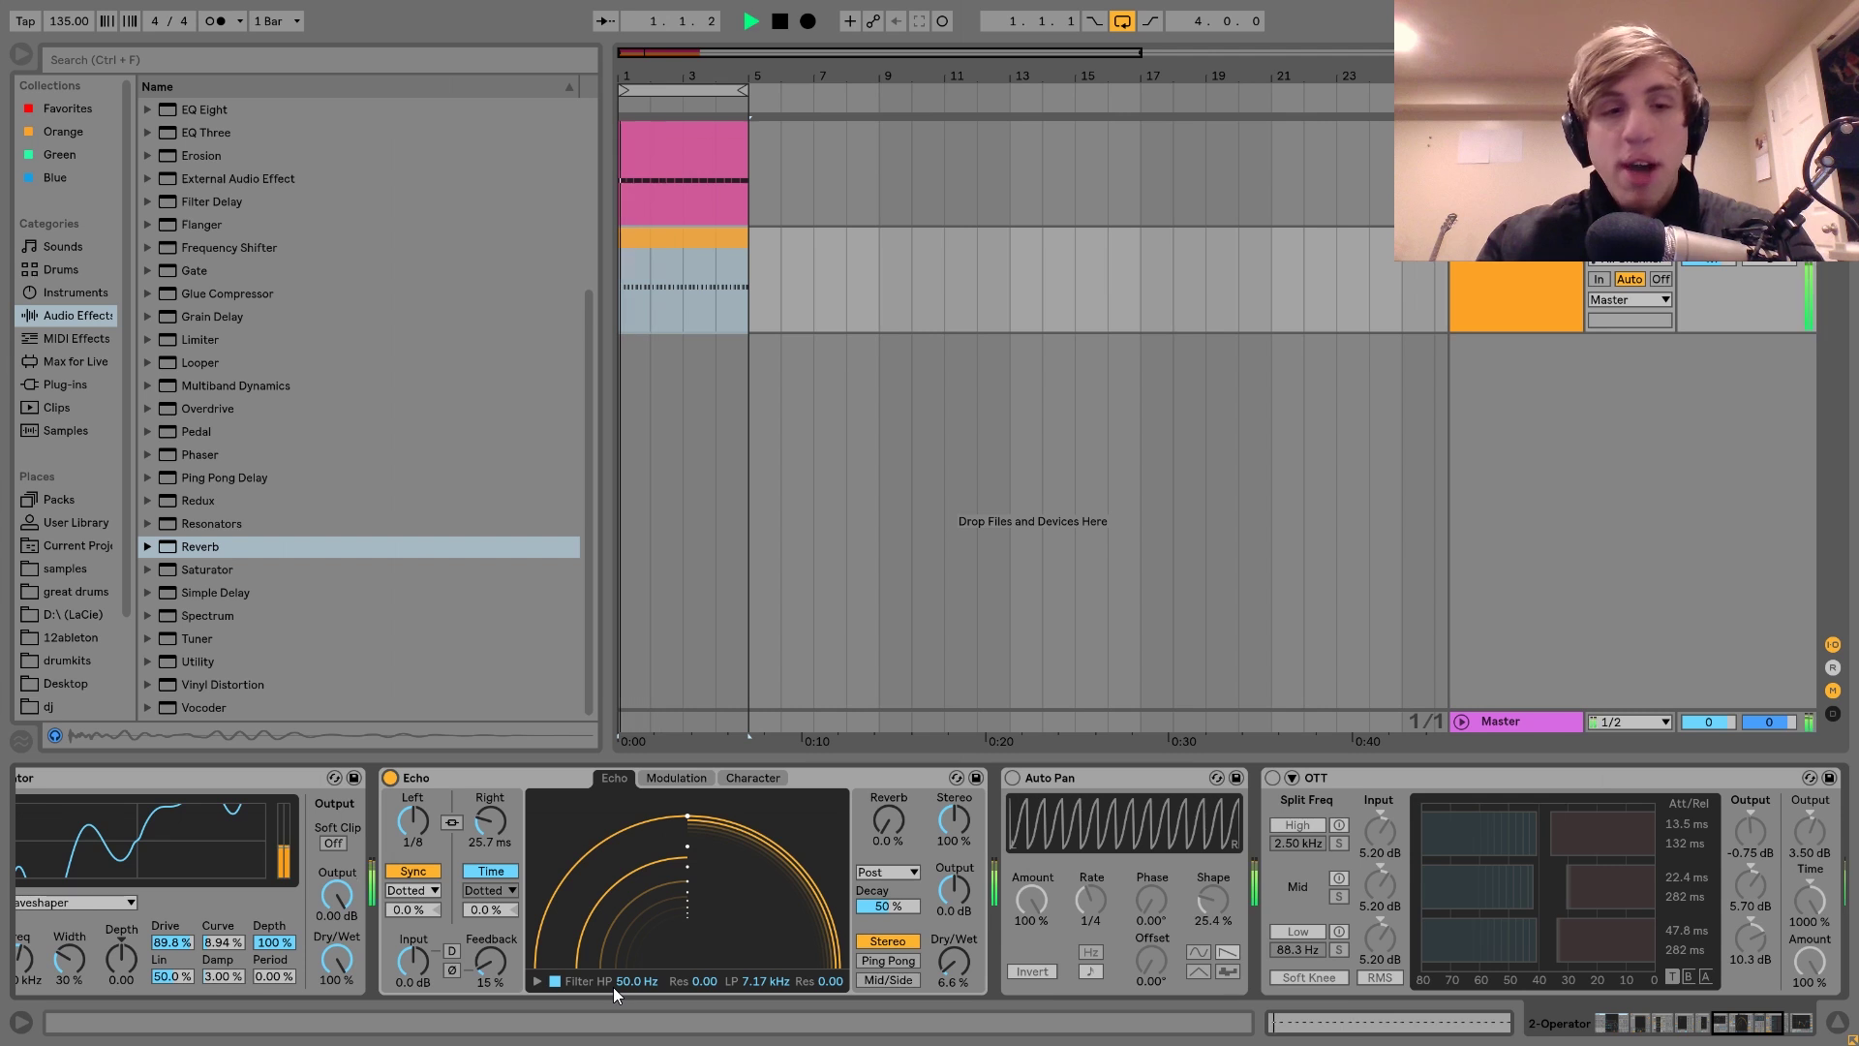
{"action": "scroll", "coordinate": [613, 986], "scroll_direction": "right", "scroll_amount": 4}
{"action": "key", "text": "space"}
{"action": "left_click", "coordinate": [866, 779]}
Step: Examine the Auto Pan on the Kick track, return to the Operator track and audition the loop with its Auto Pan
{"action": "key", "text": "Up"}
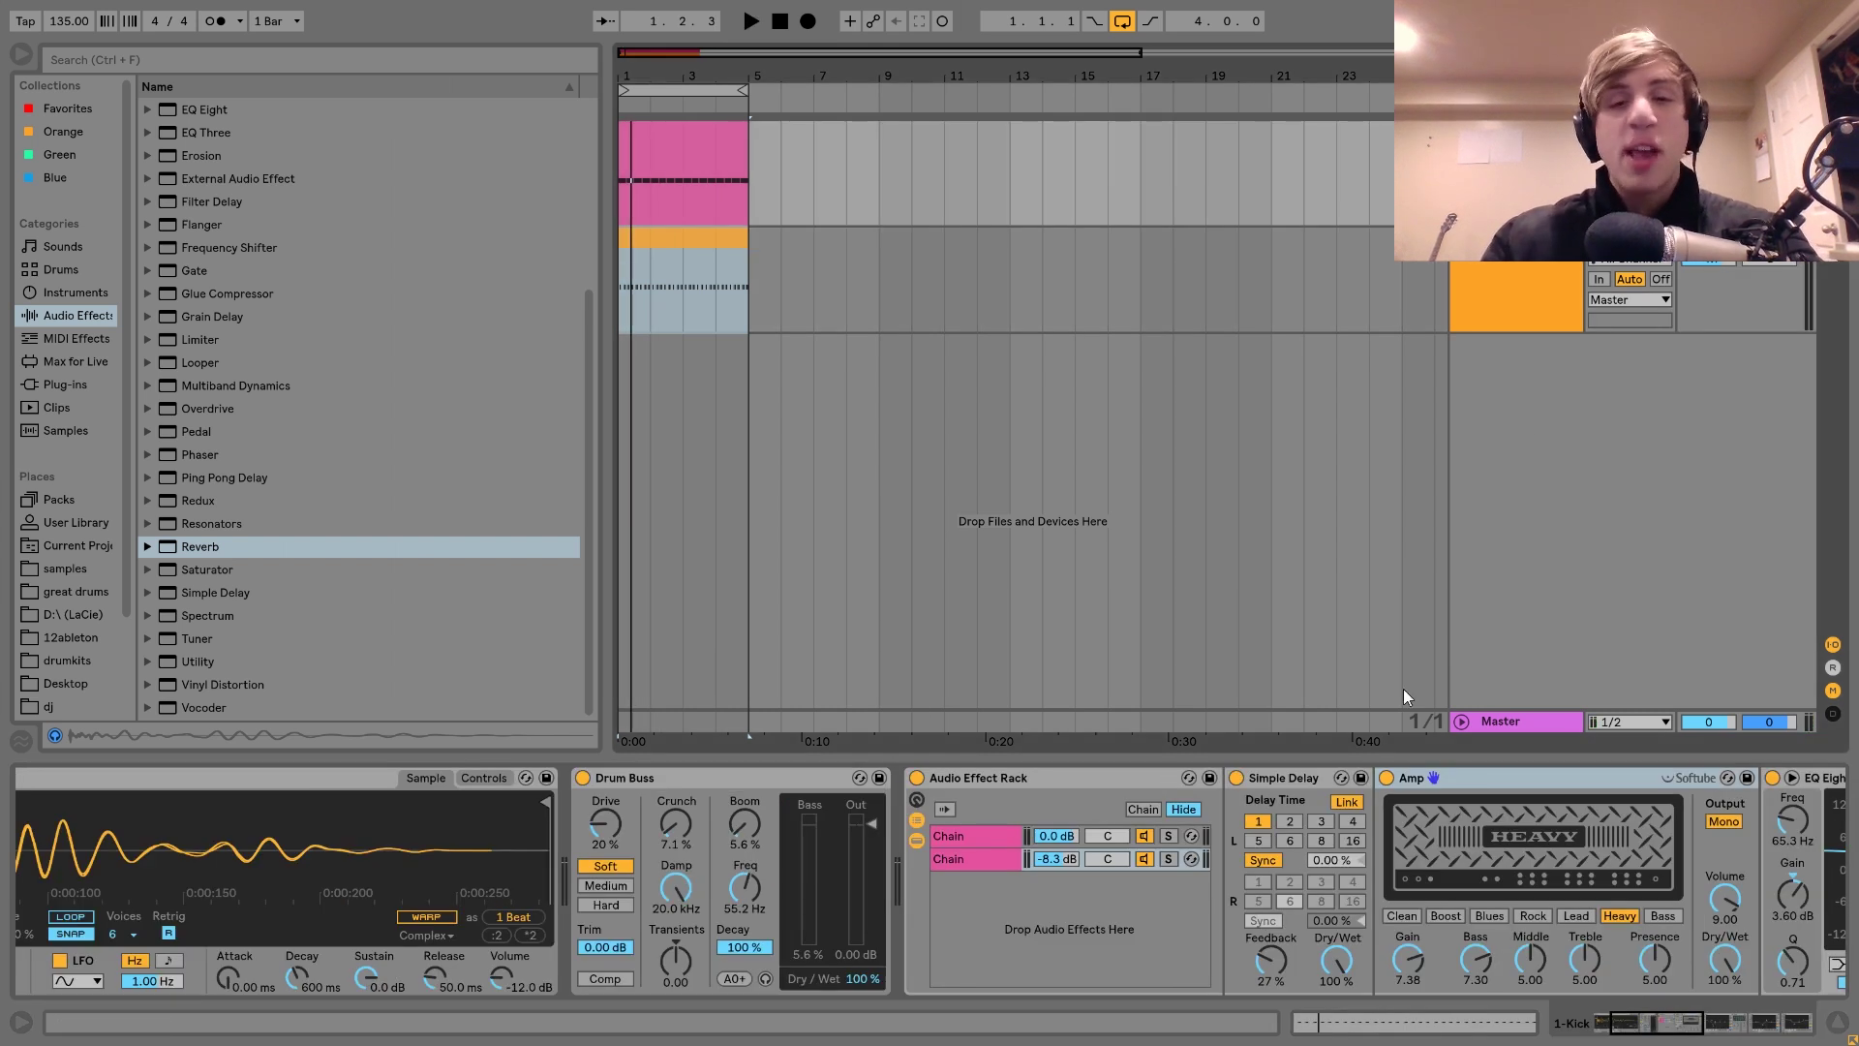
{"action": "scroll", "coordinate": [1292, 819], "scroll_direction": "right", "scroll_amount": 20}
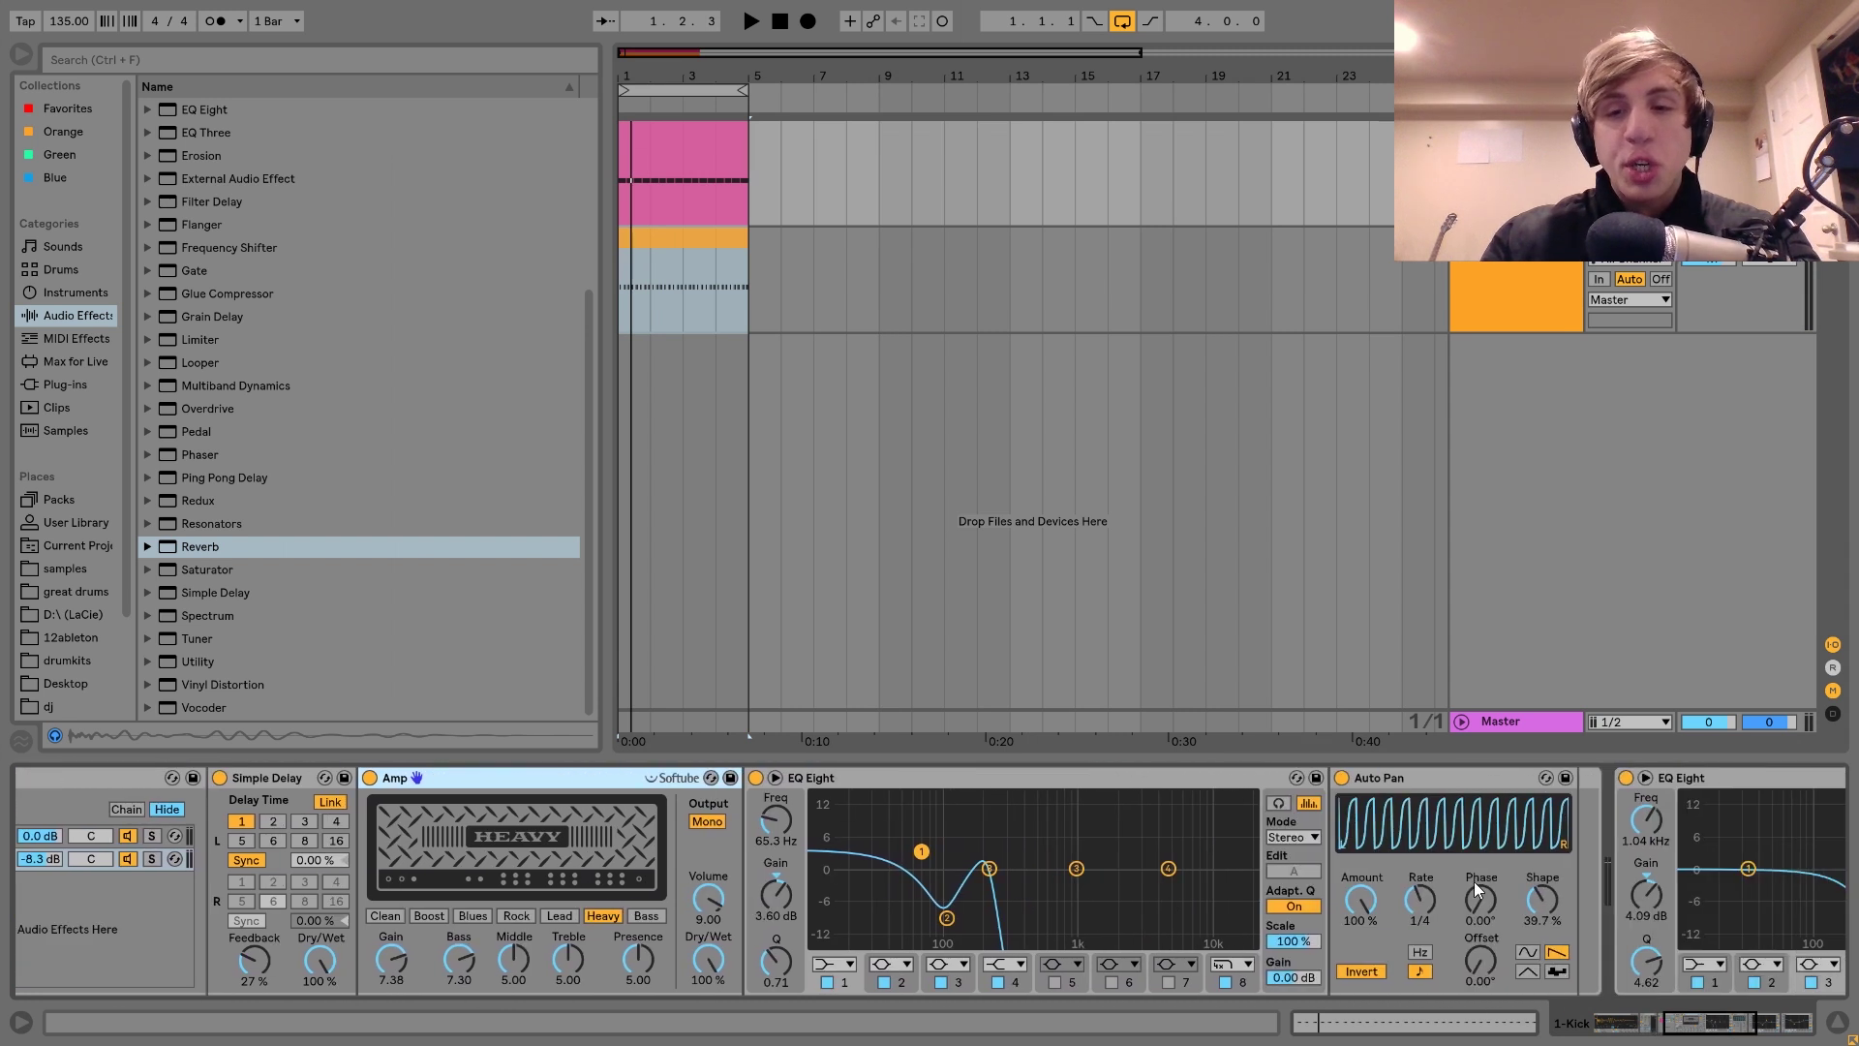
{"action": "left_click", "coordinate": [1542, 310]}
{"action": "key", "text": "space"}
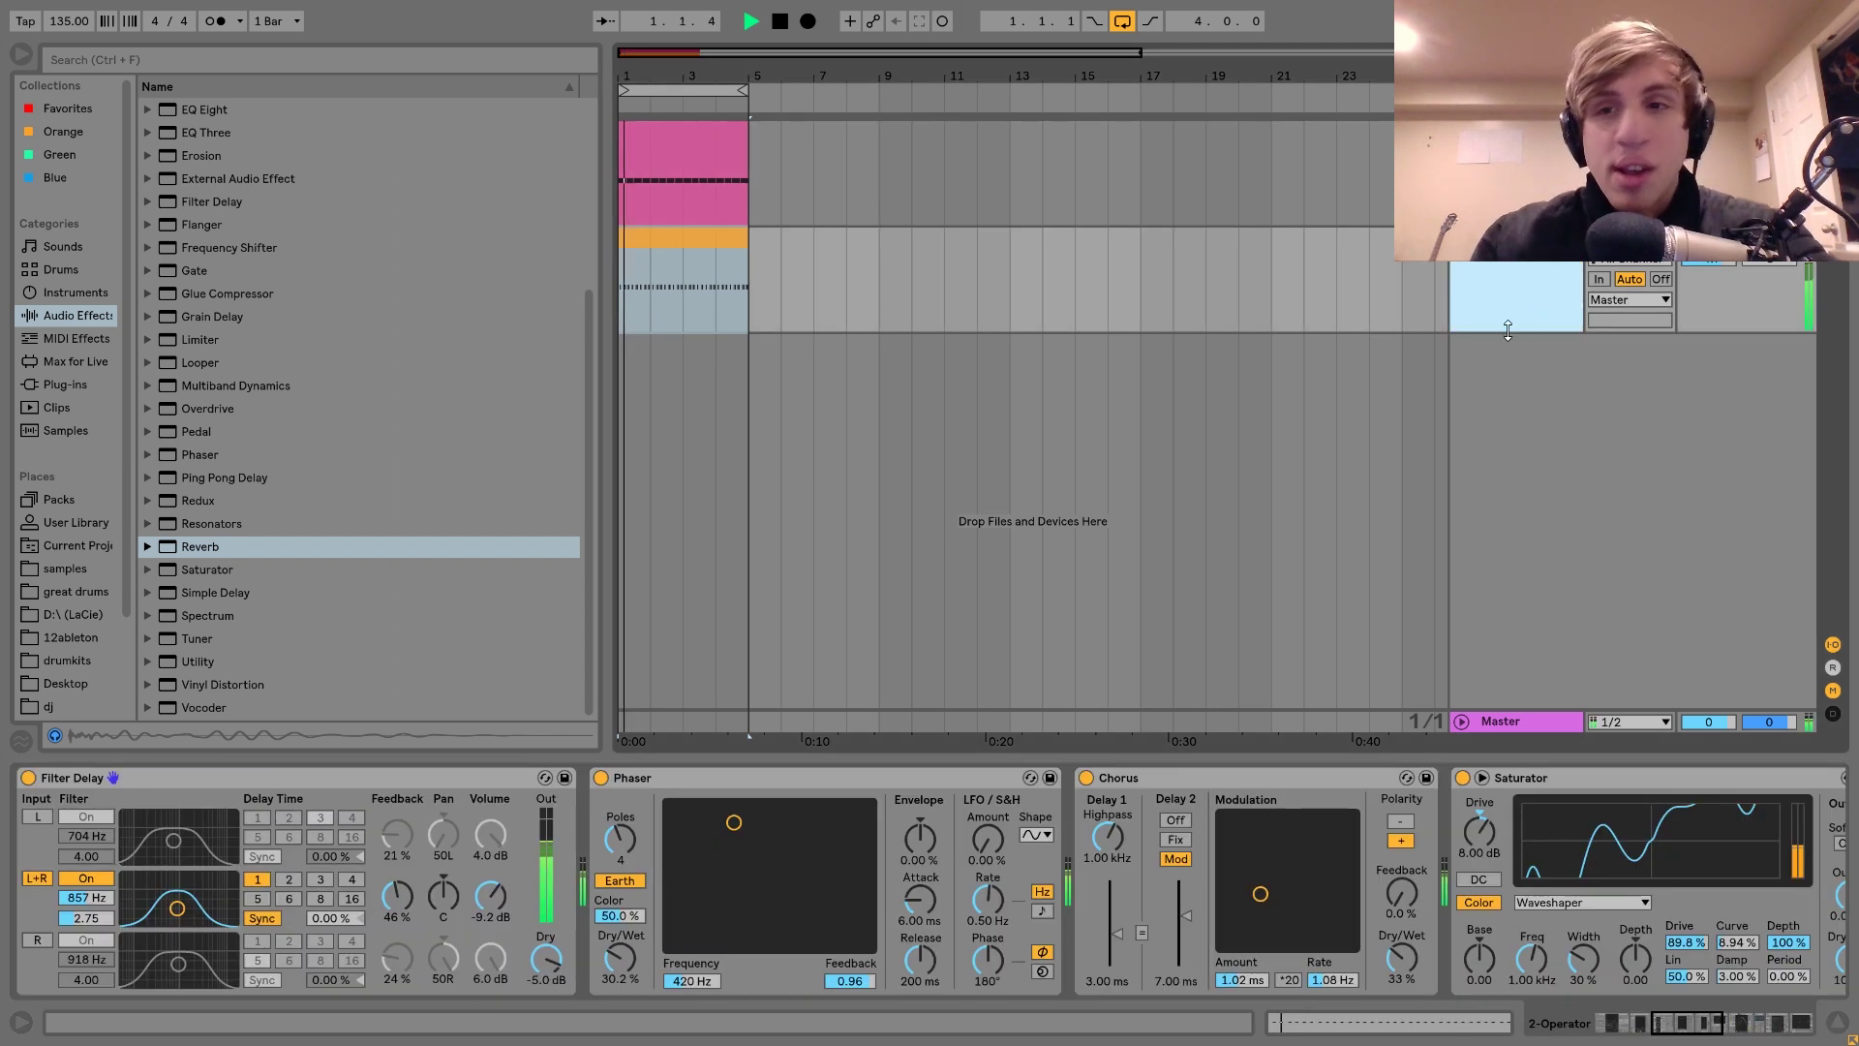
{"action": "scroll", "coordinate": [1268, 877], "scroll_direction": "right", "scroll_amount": 20}
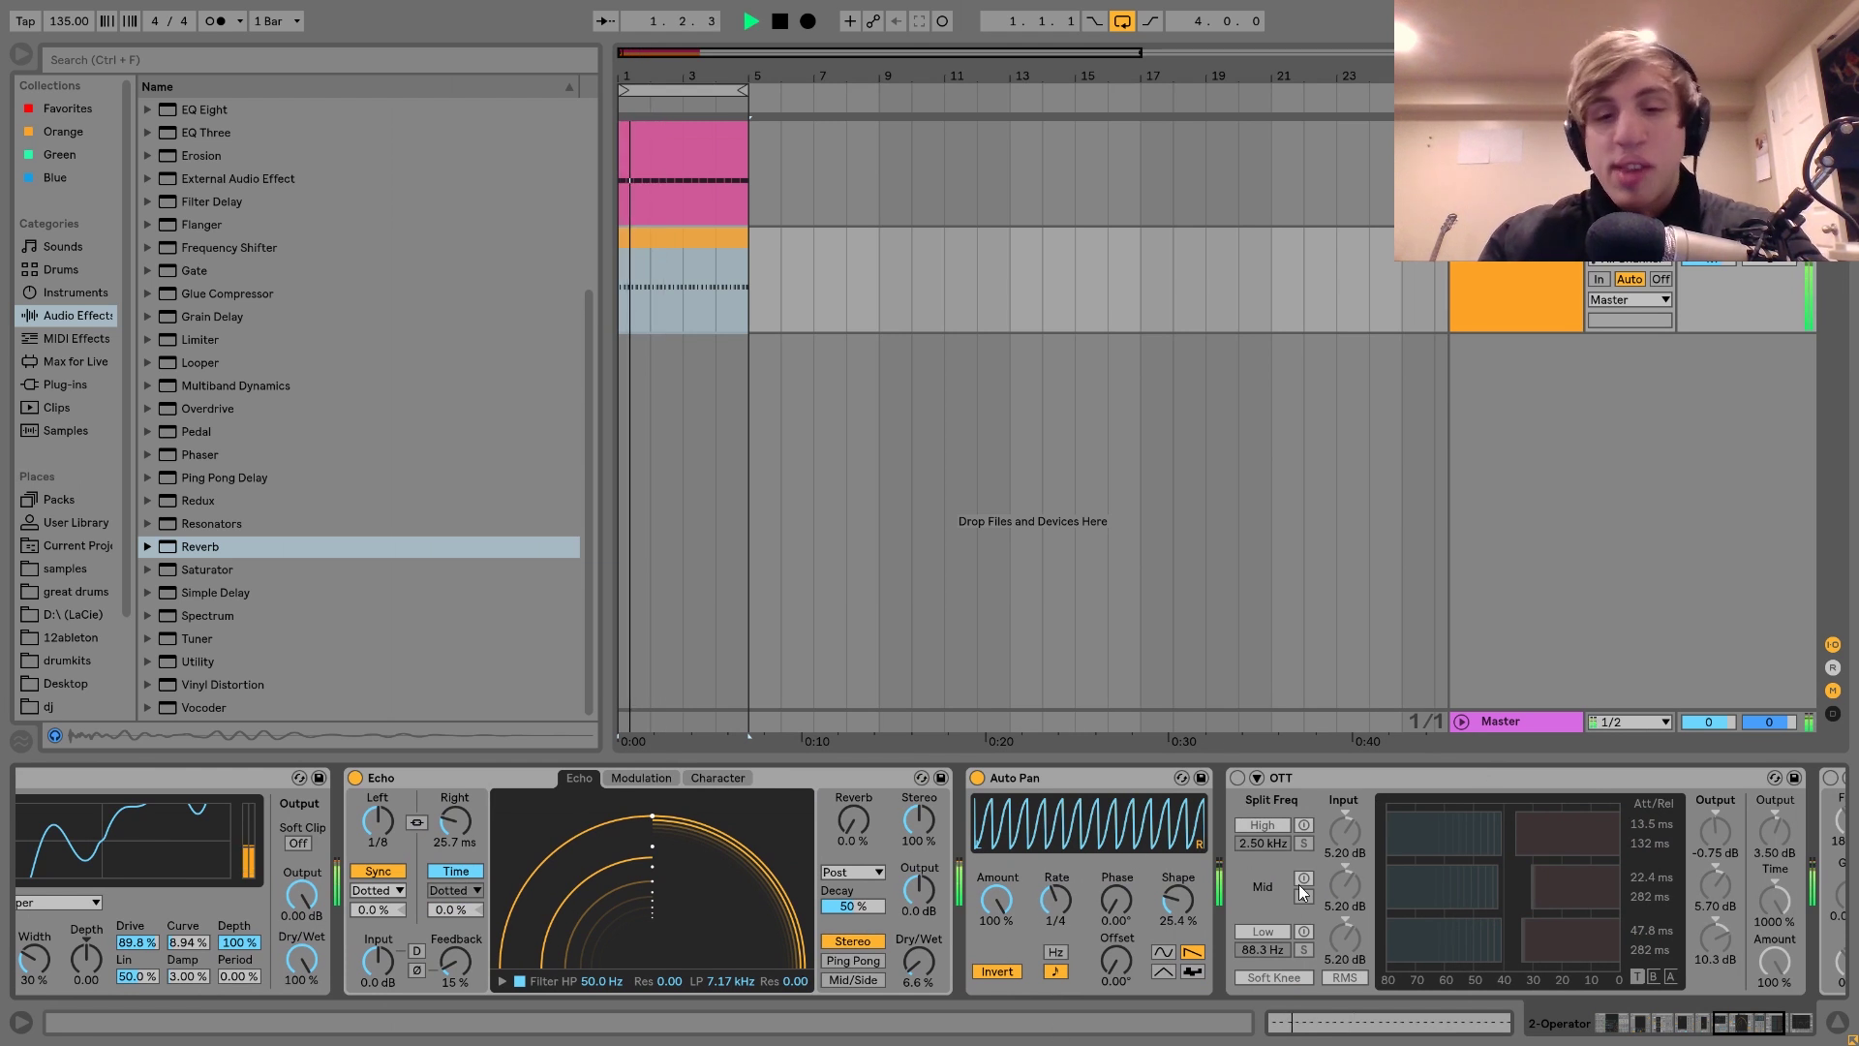
{"action": "key", "text": "space"}
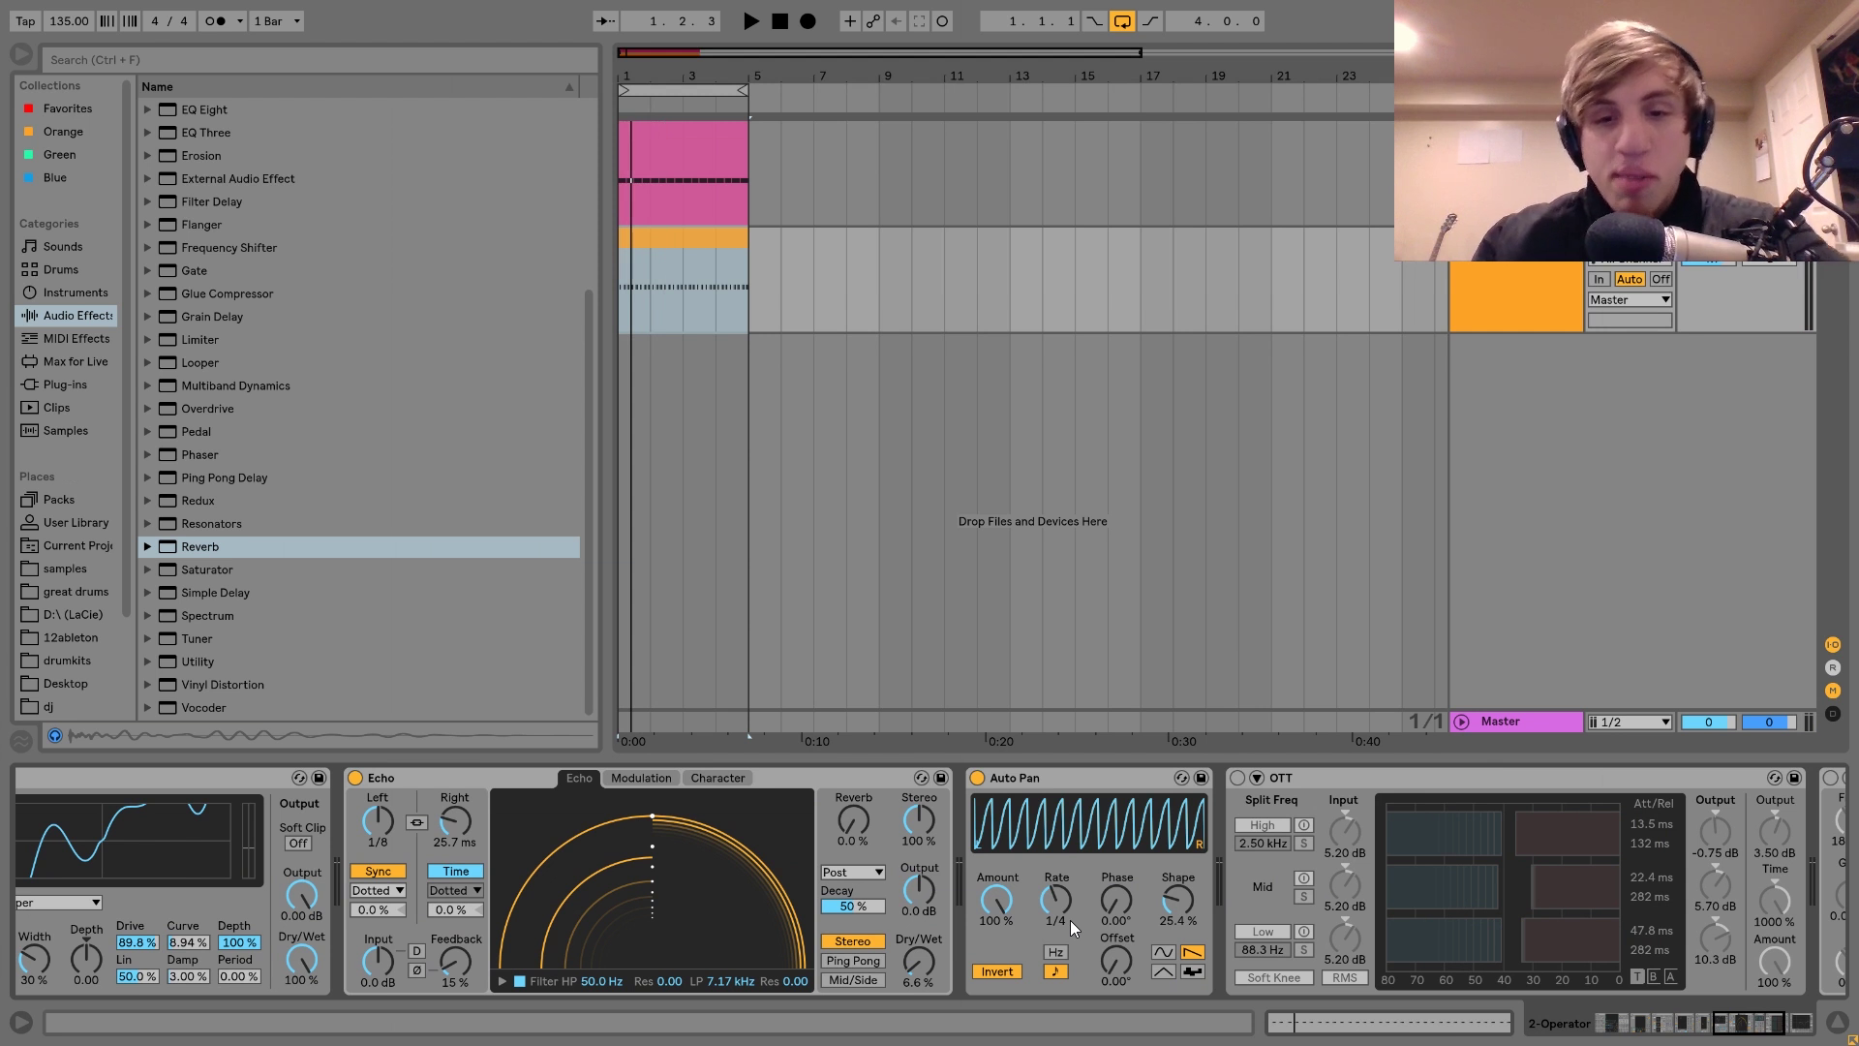
Step: Enable the OTT multiband compressor after the Auto Pan and audition the loop
{"action": "scroll", "coordinate": [1071, 920], "scroll_direction": "right", "scroll_amount": 5}
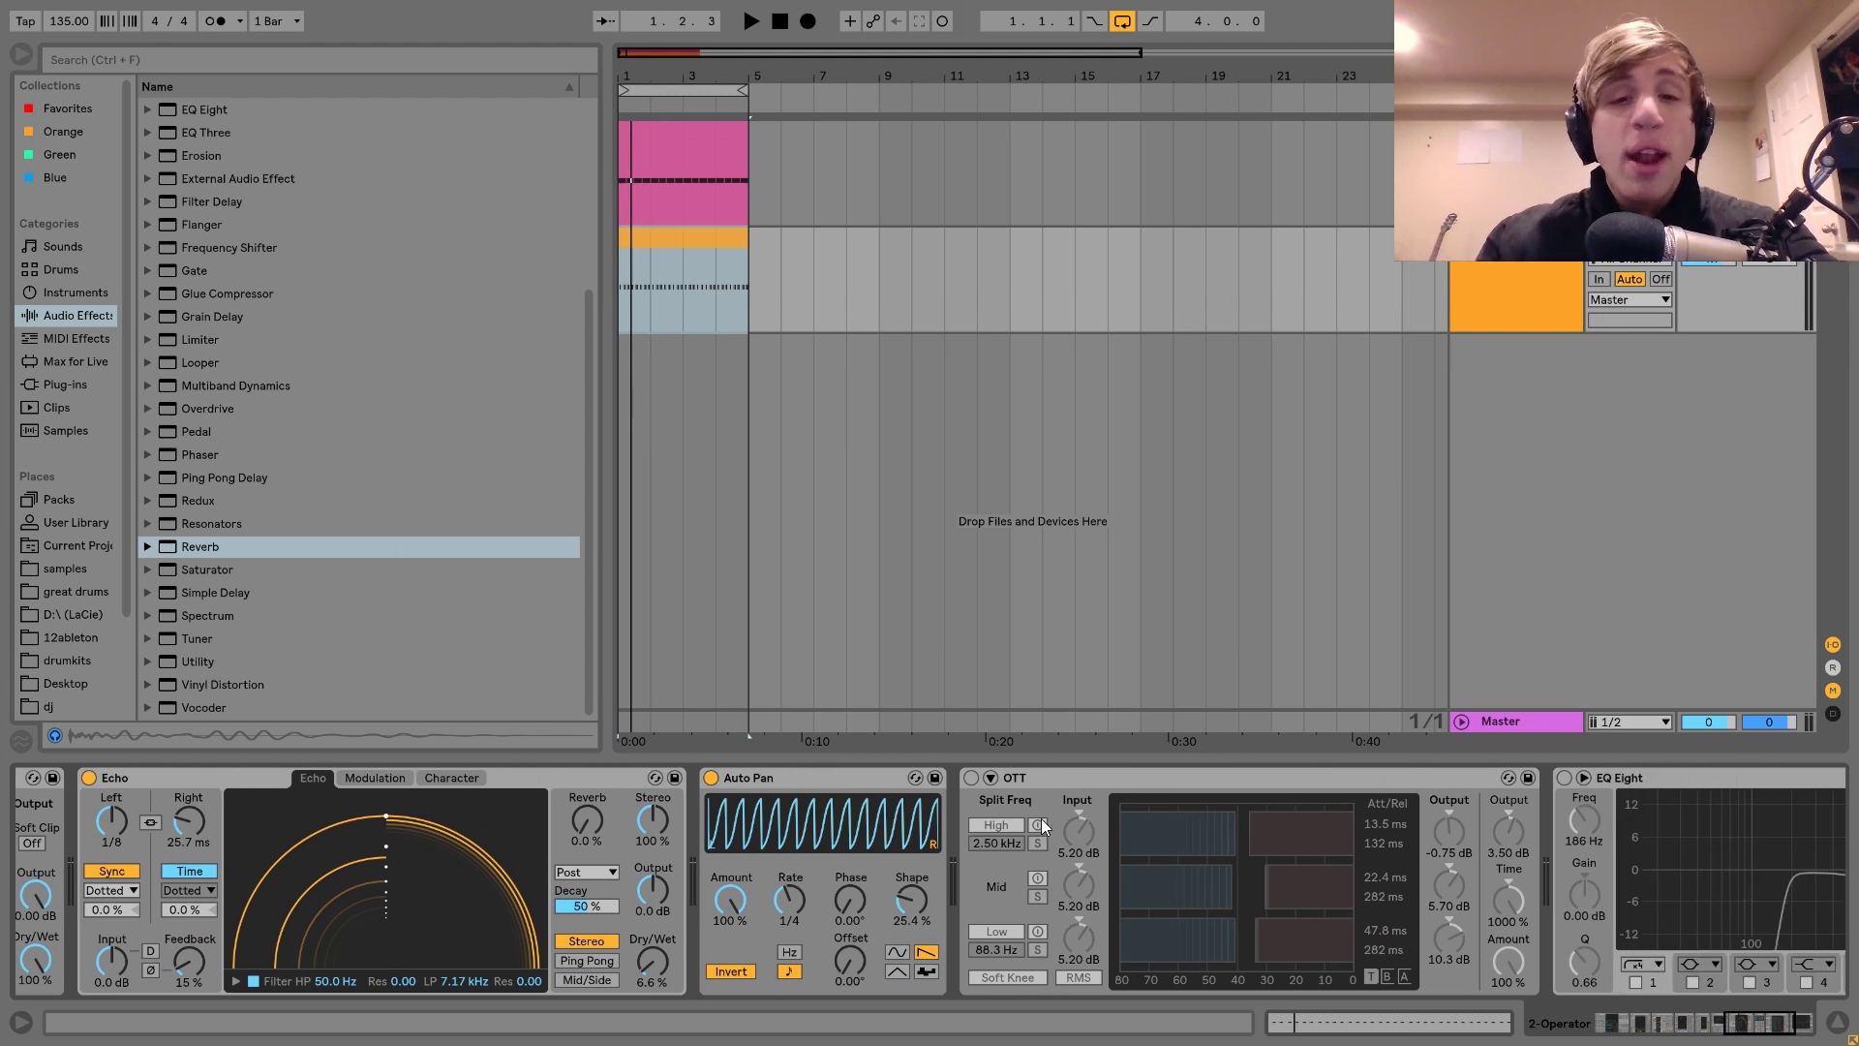
{"action": "left_click", "coordinate": [971, 777]}
{"action": "key", "text": "space"}
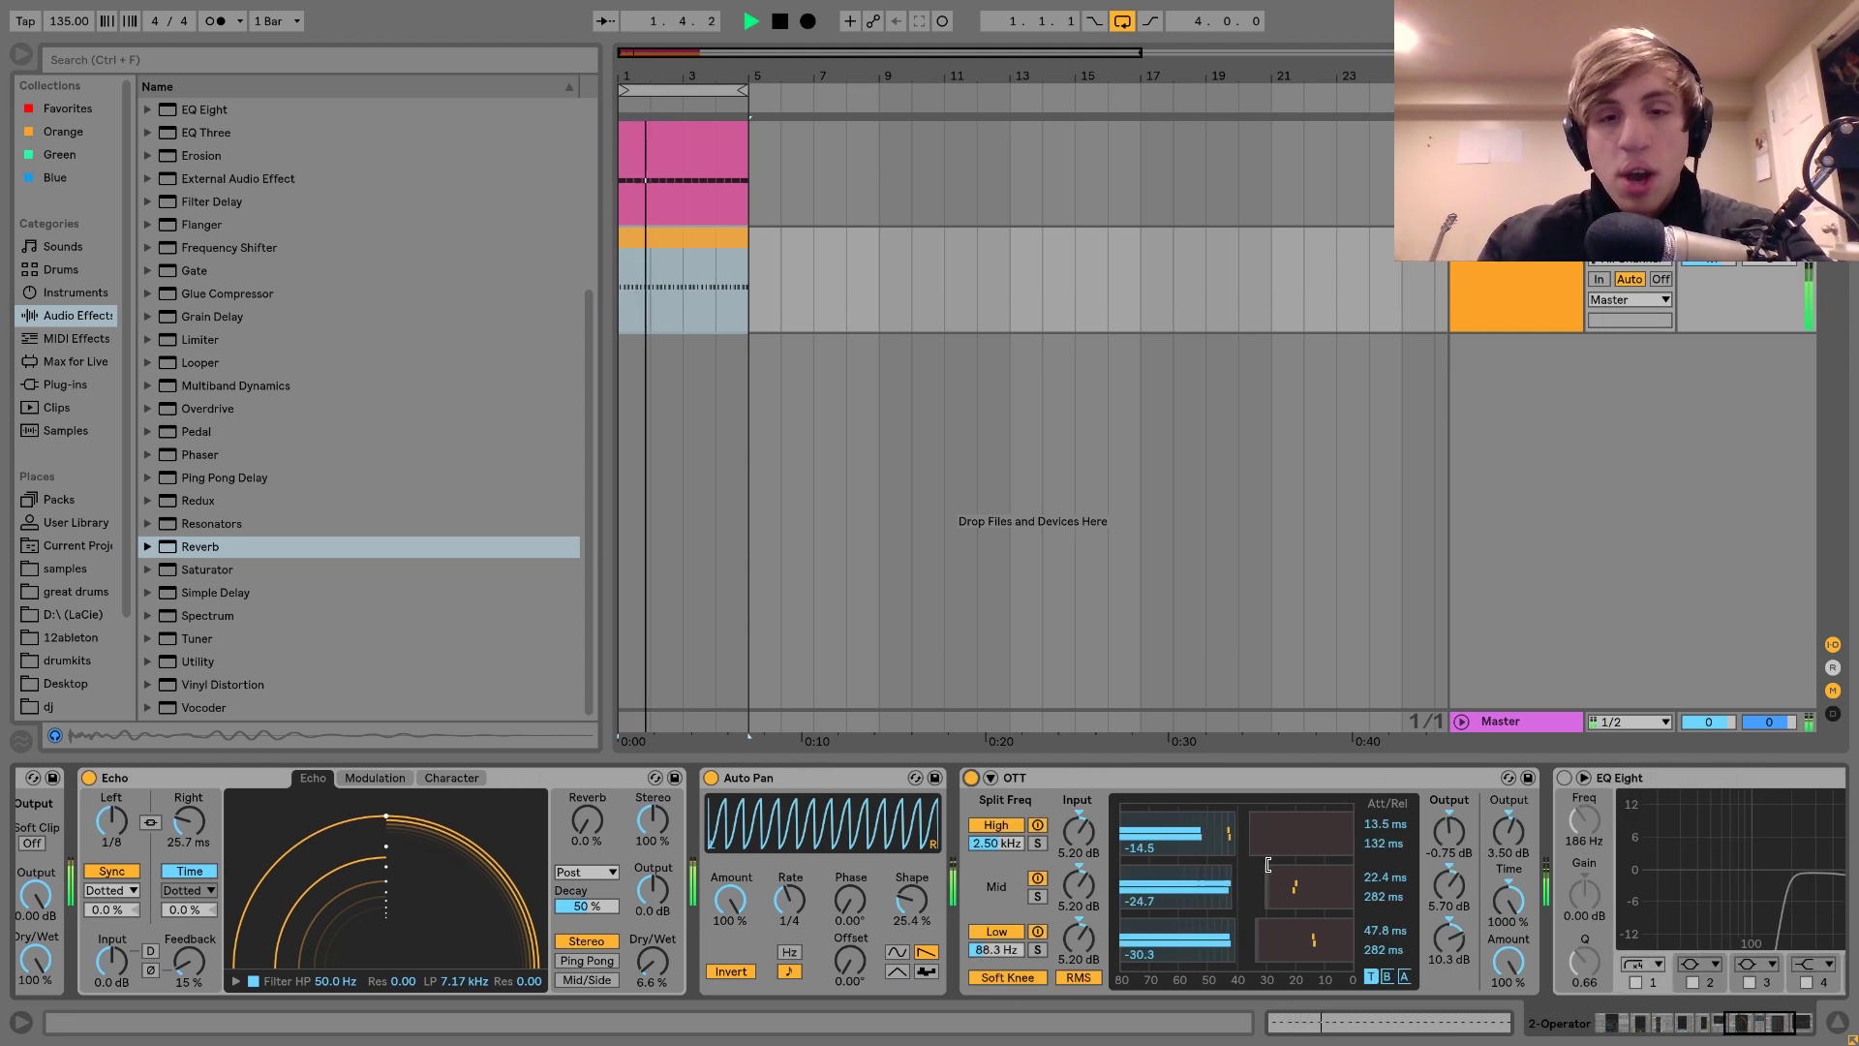
{"action": "key", "text": "space"}
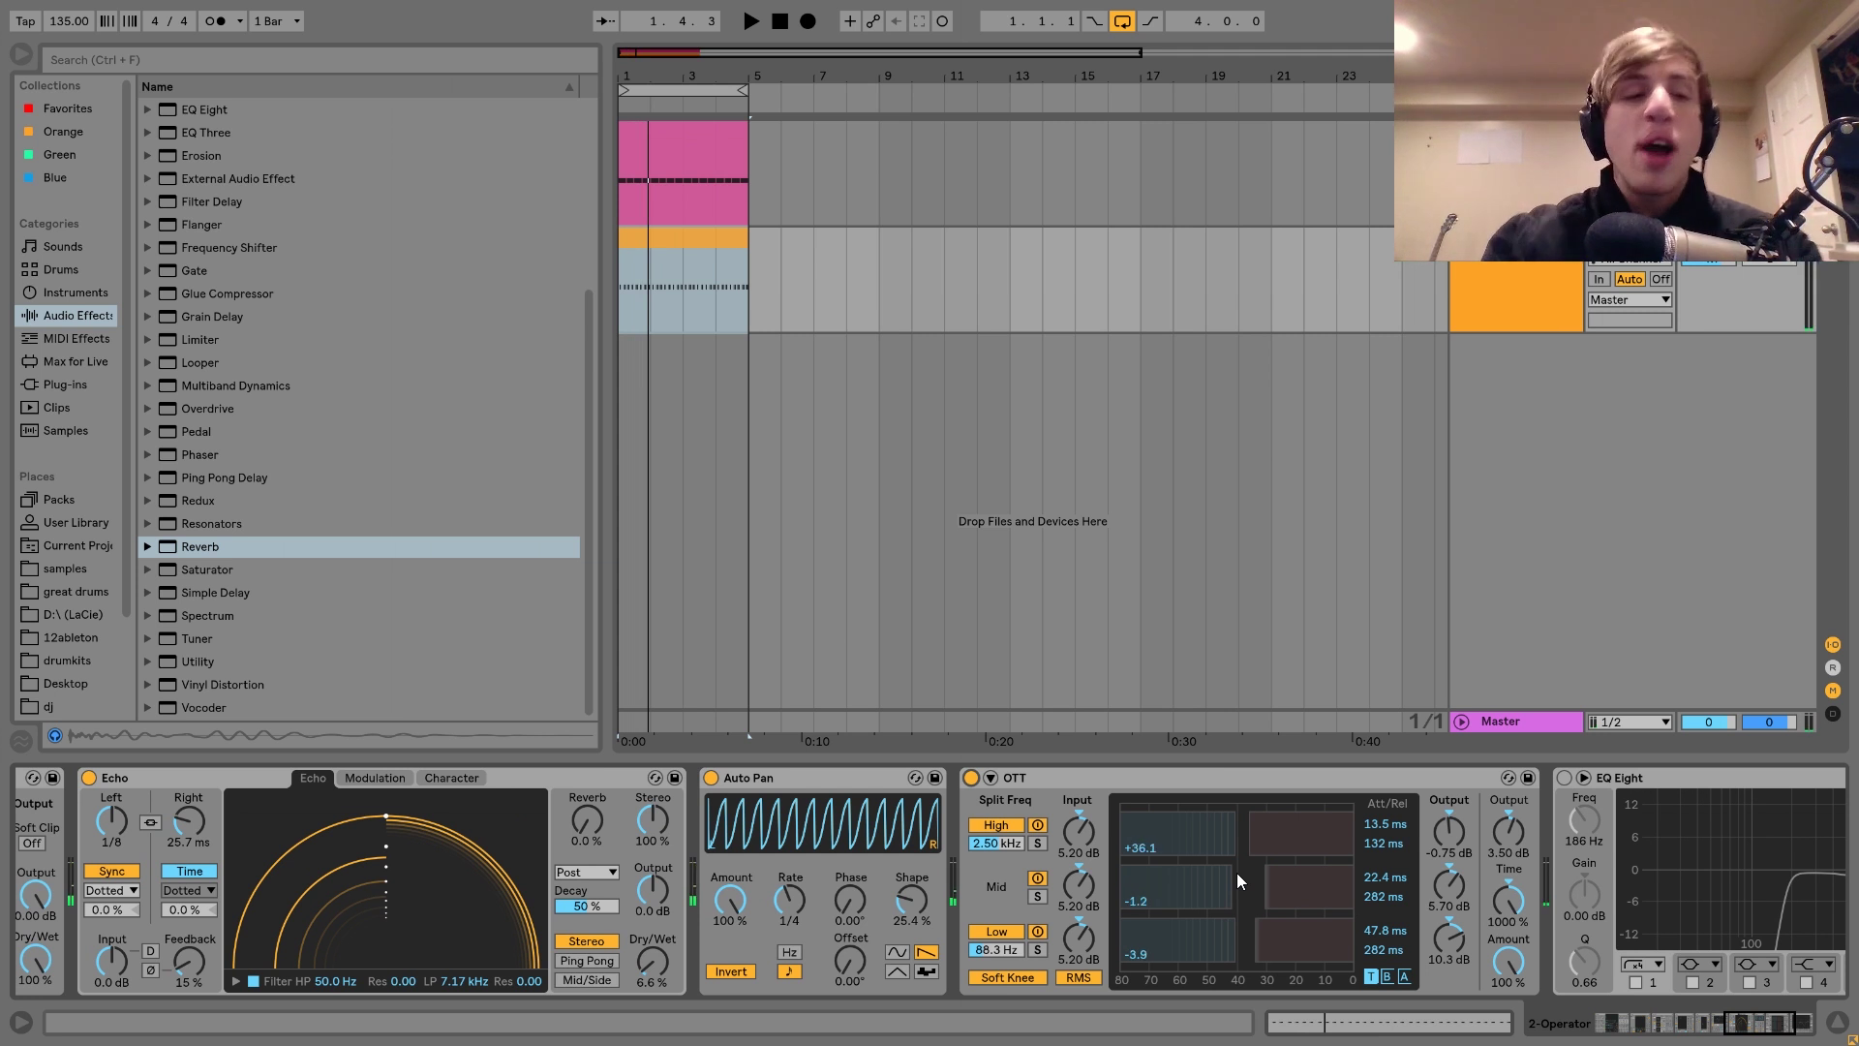
Step: Audition the loop with the OTT enabled and review the Operator track's preceding devices, from the Echo back to the Operator
{"action": "scroll", "coordinate": [1236, 873], "scroll_direction": "left", "scroll_amount": 13}
{"action": "scroll", "coordinate": [382, 823], "scroll_direction": "right", "scroll_amount": 13}
{"action": "key", "text": "space"}
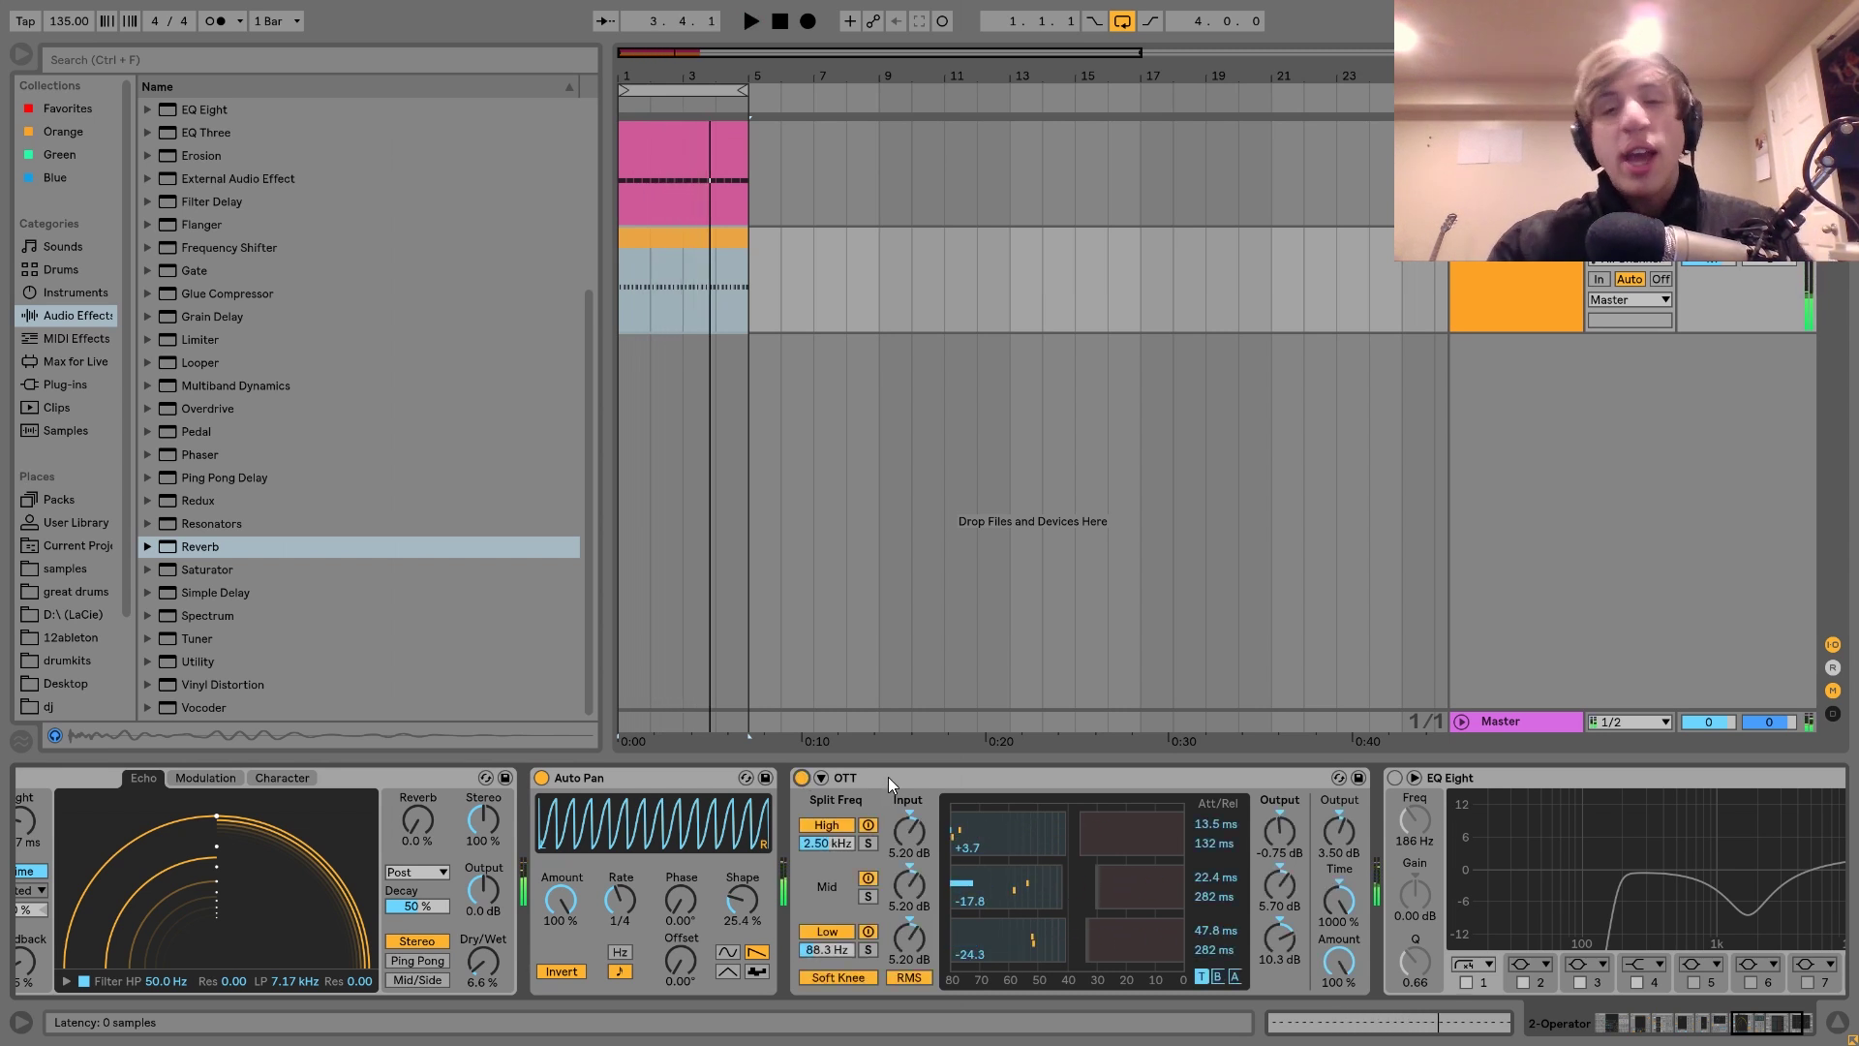
{"action": "scroll", "coordinate": [809, 833], "scroll_direction": "left", "scroll_amount": 13}
{"action": "scroll", "coordinate": [809, 832], "scroll_direction": "left", "scroll_amount": 5}
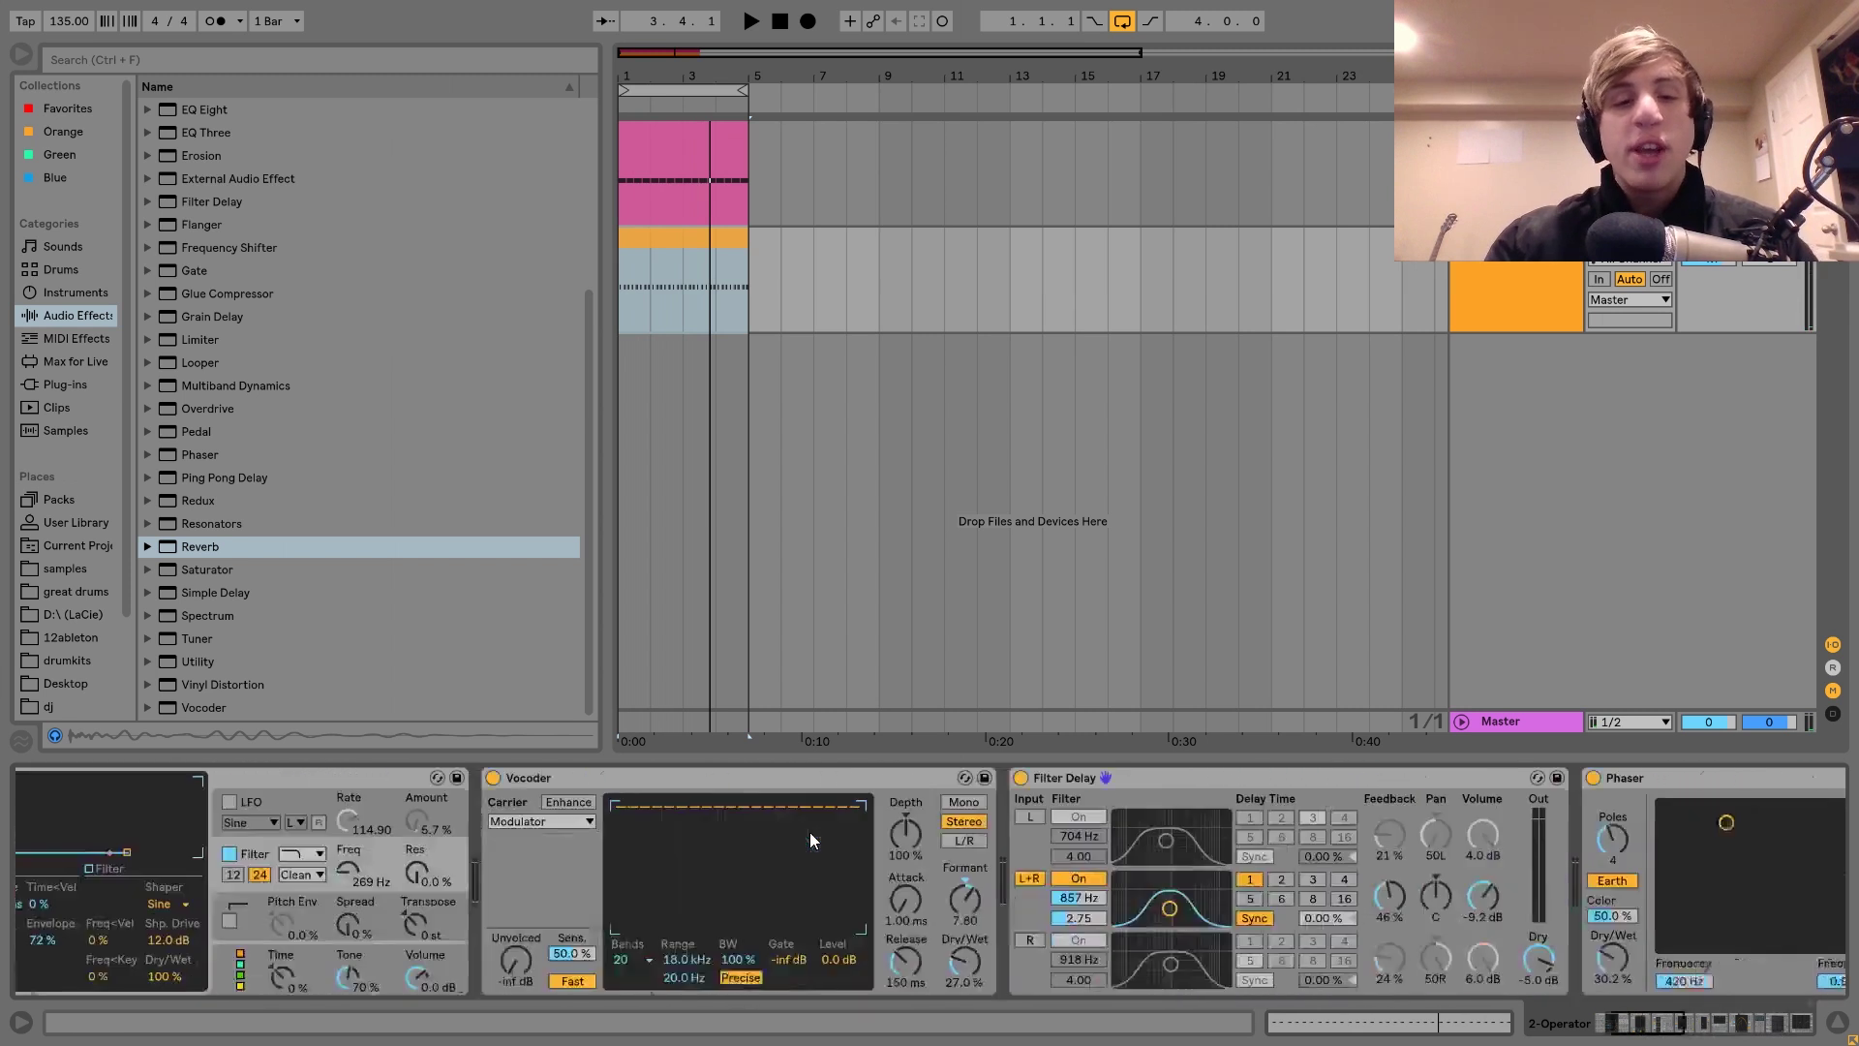
{"action": "scroll", "coordinate": [459, 903], "scroll_direction": "left", "scroll_amount": 5}
{"action": "scroll", "coordinate": [458, 902], "scroll_direction": "right", "scroll_amount": 18}
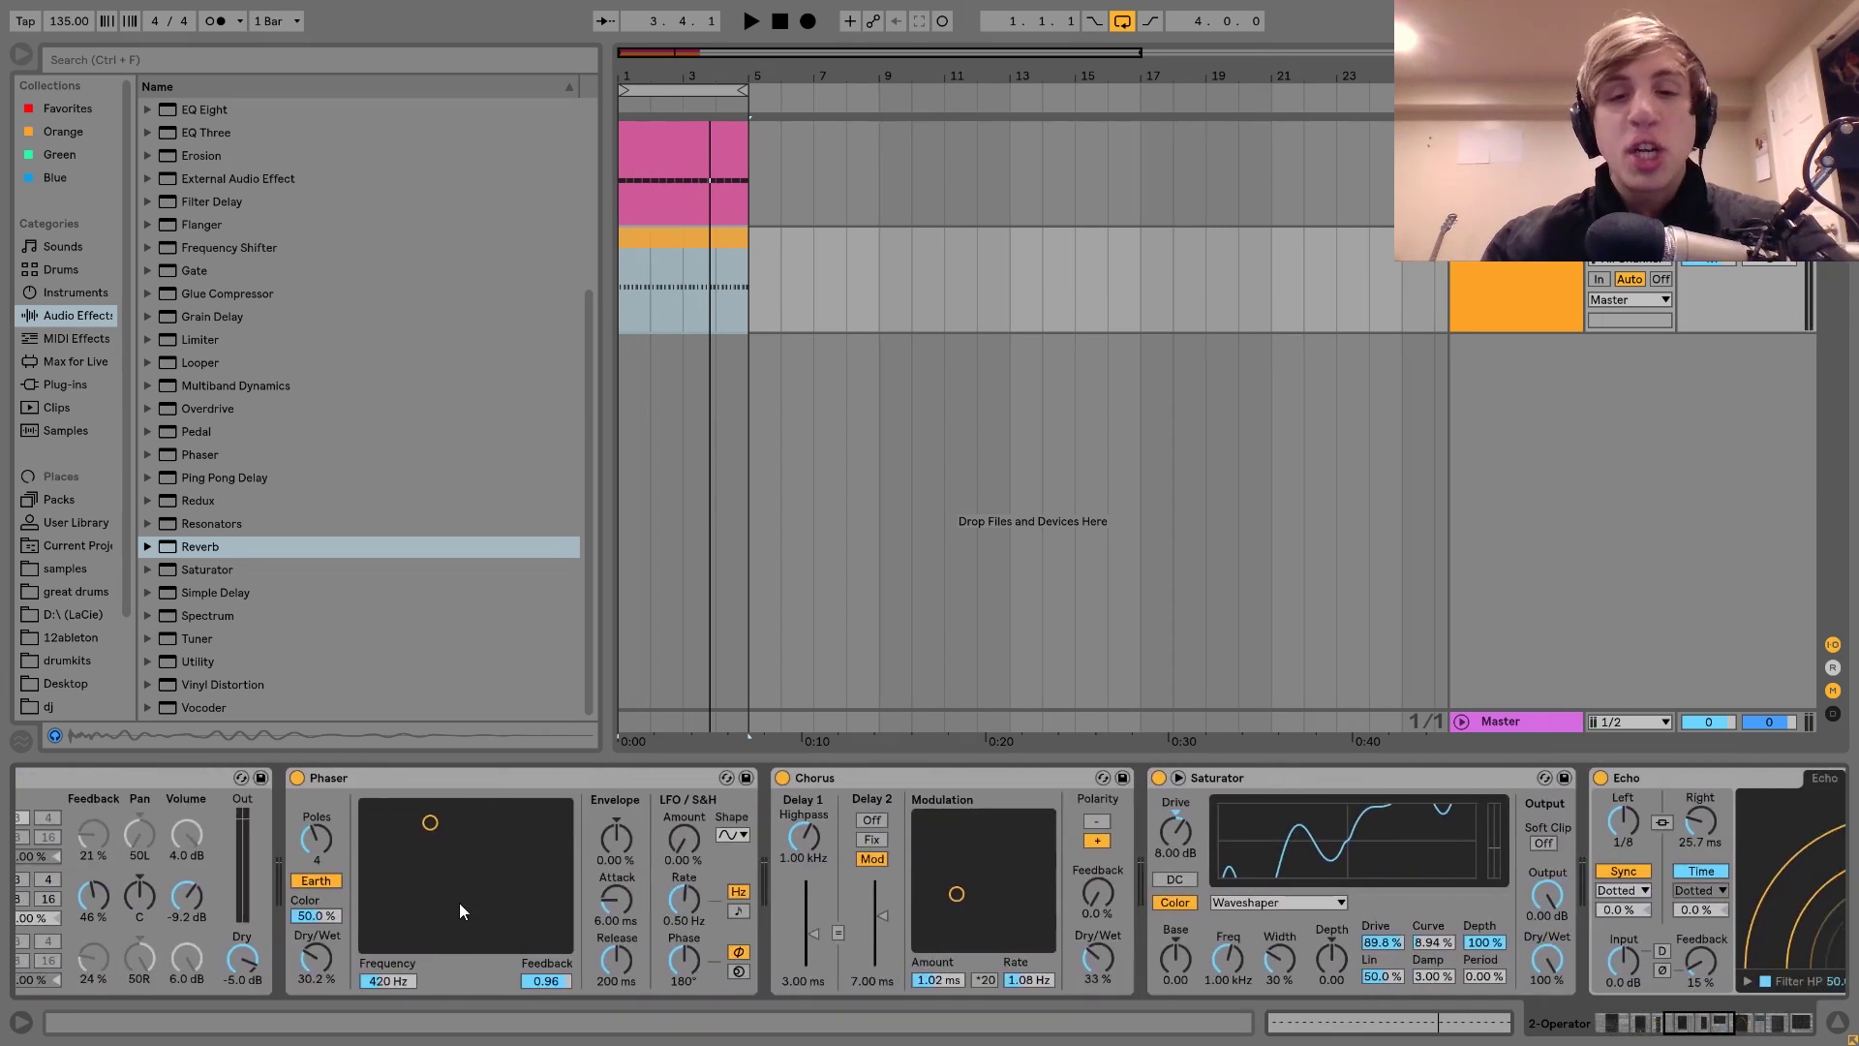
Step: Bypass the Saturator and the Vocoder on the Operator track and audition the loop with the Vocoder off
{"action": "scroll", "coordinate": [958, 778], "scroll_direction": "left", "scroll_amount": 12}
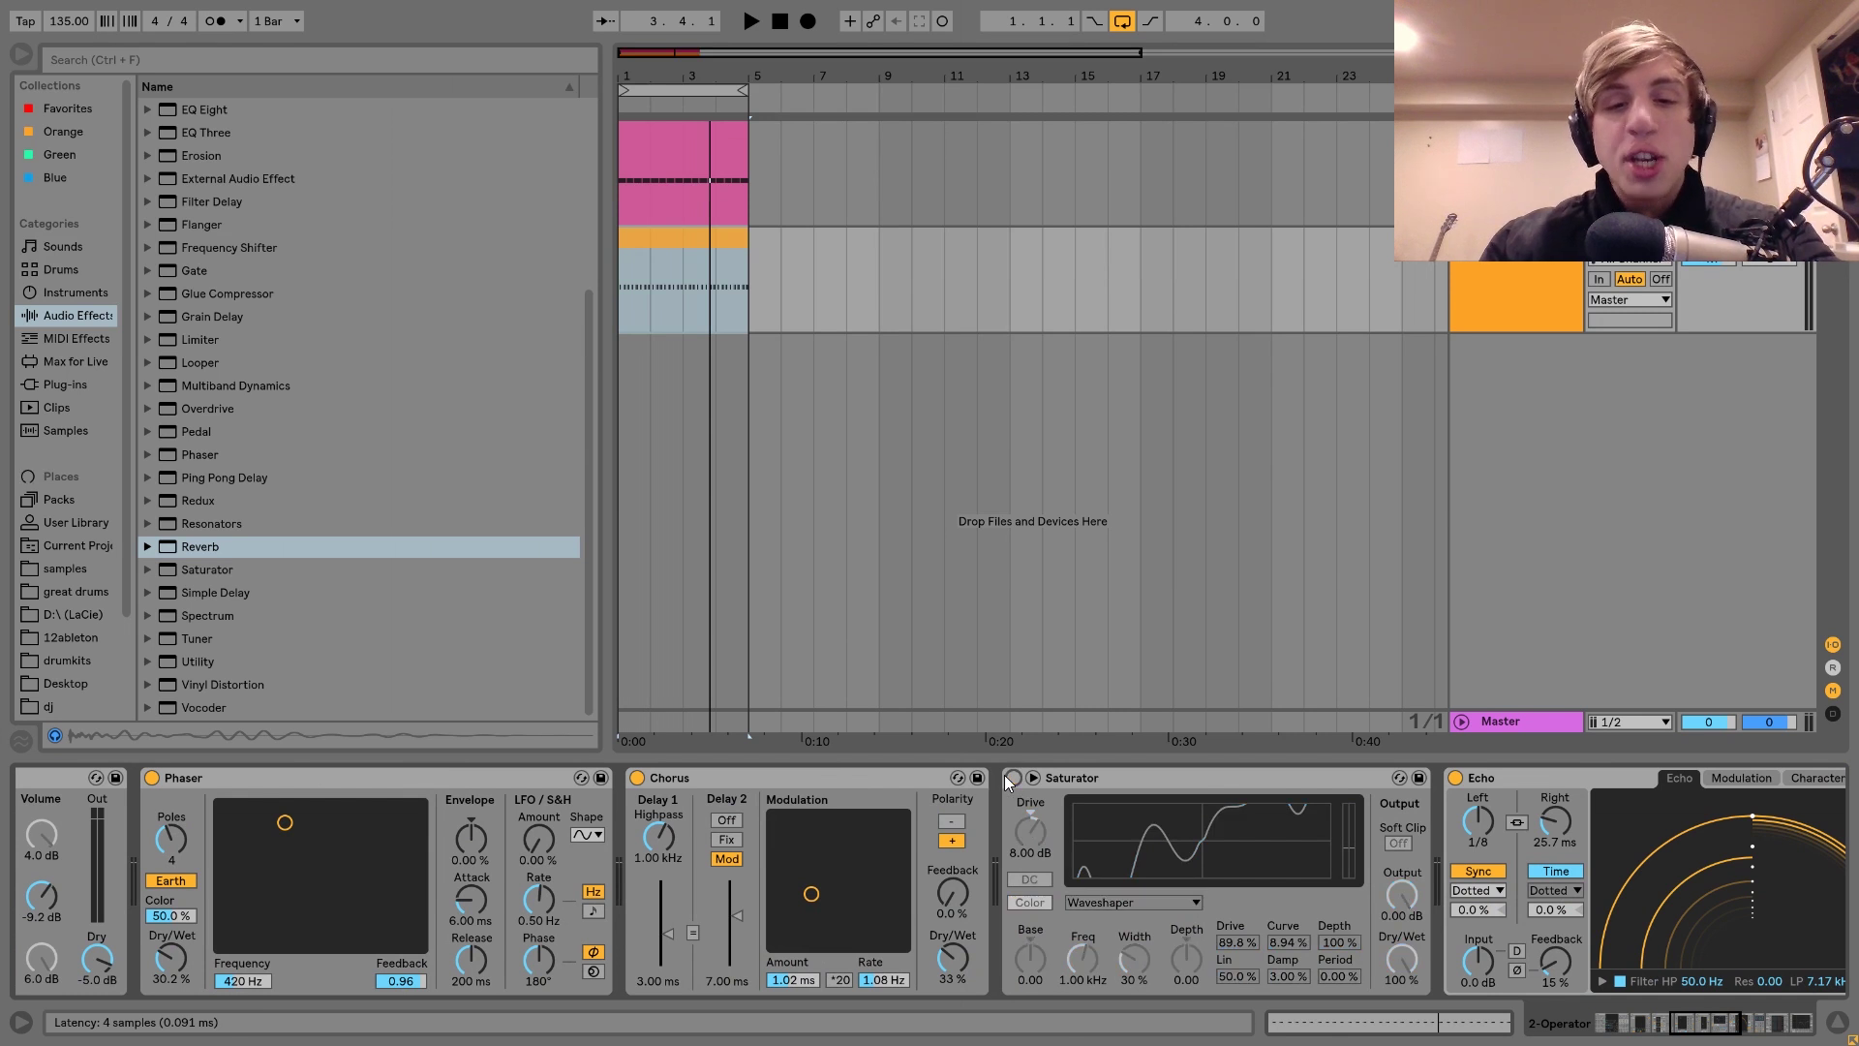
{"action": "scroll", "coordinate": [1007, 780], "scroll_direction": "left", "scroll_amount": 7}
{"action": "scroll", "coordinate": [997, 778], "scroll_direction": "left", "scroll_amount": 10}
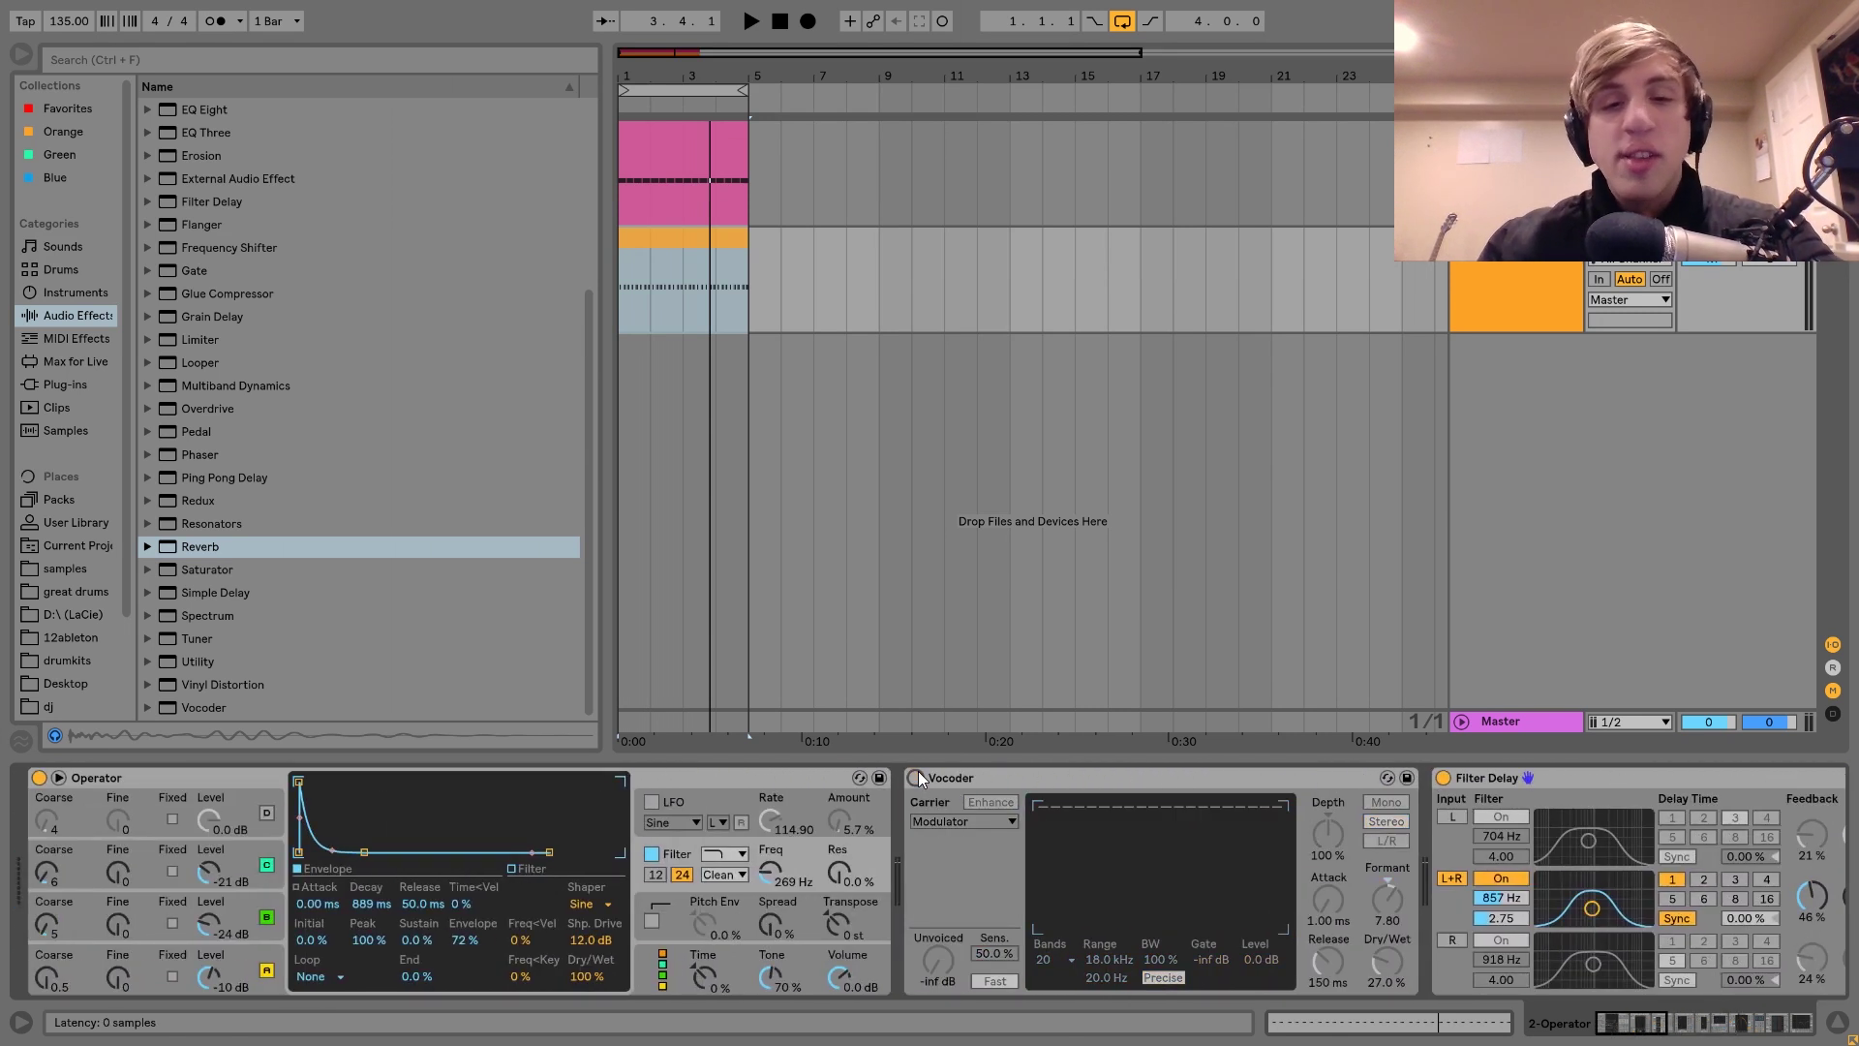
{"action": "key", "text": "space"}
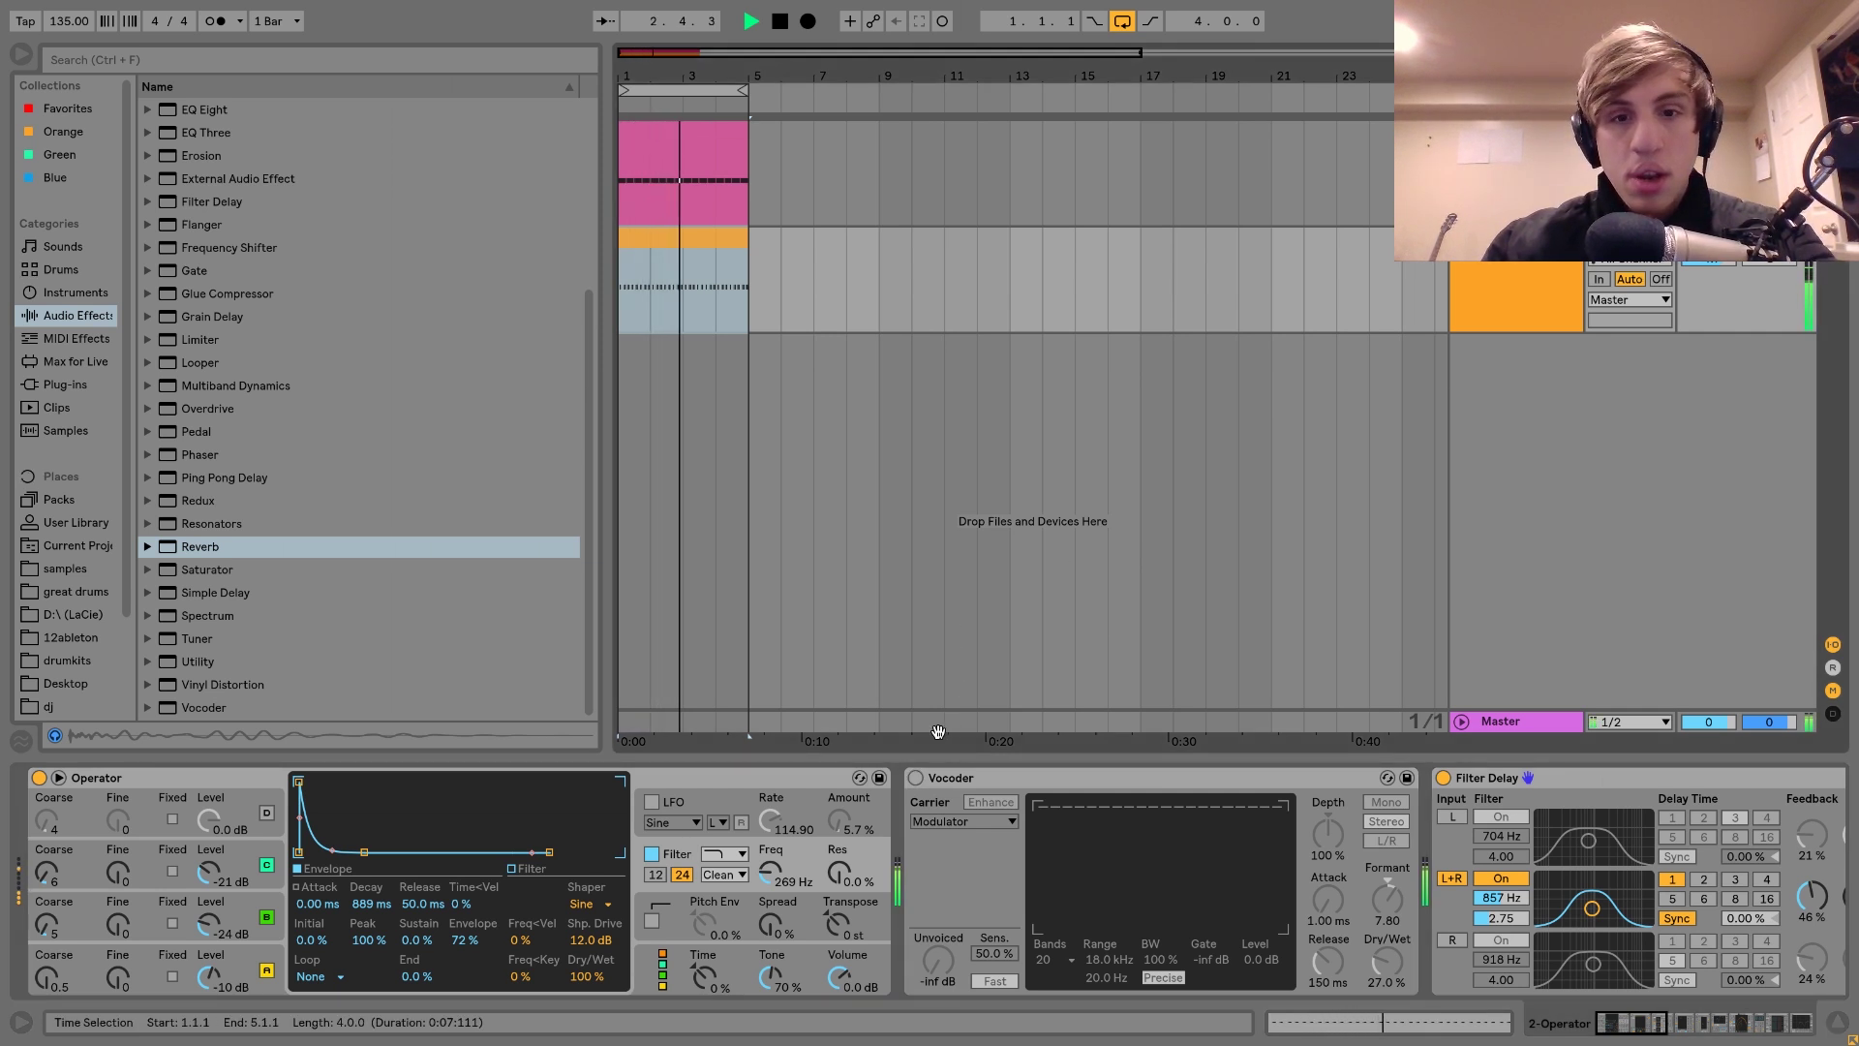
{"action": "key", "text": "space"}
Step: Compare the chain with the Phaser, Saturator and OTT each bypassed in turn, re-enable them, and play the loop
{"action": "scroll", "coordinate": [910, 778], "scroll_direction": "right", "scroll_amount": 10}
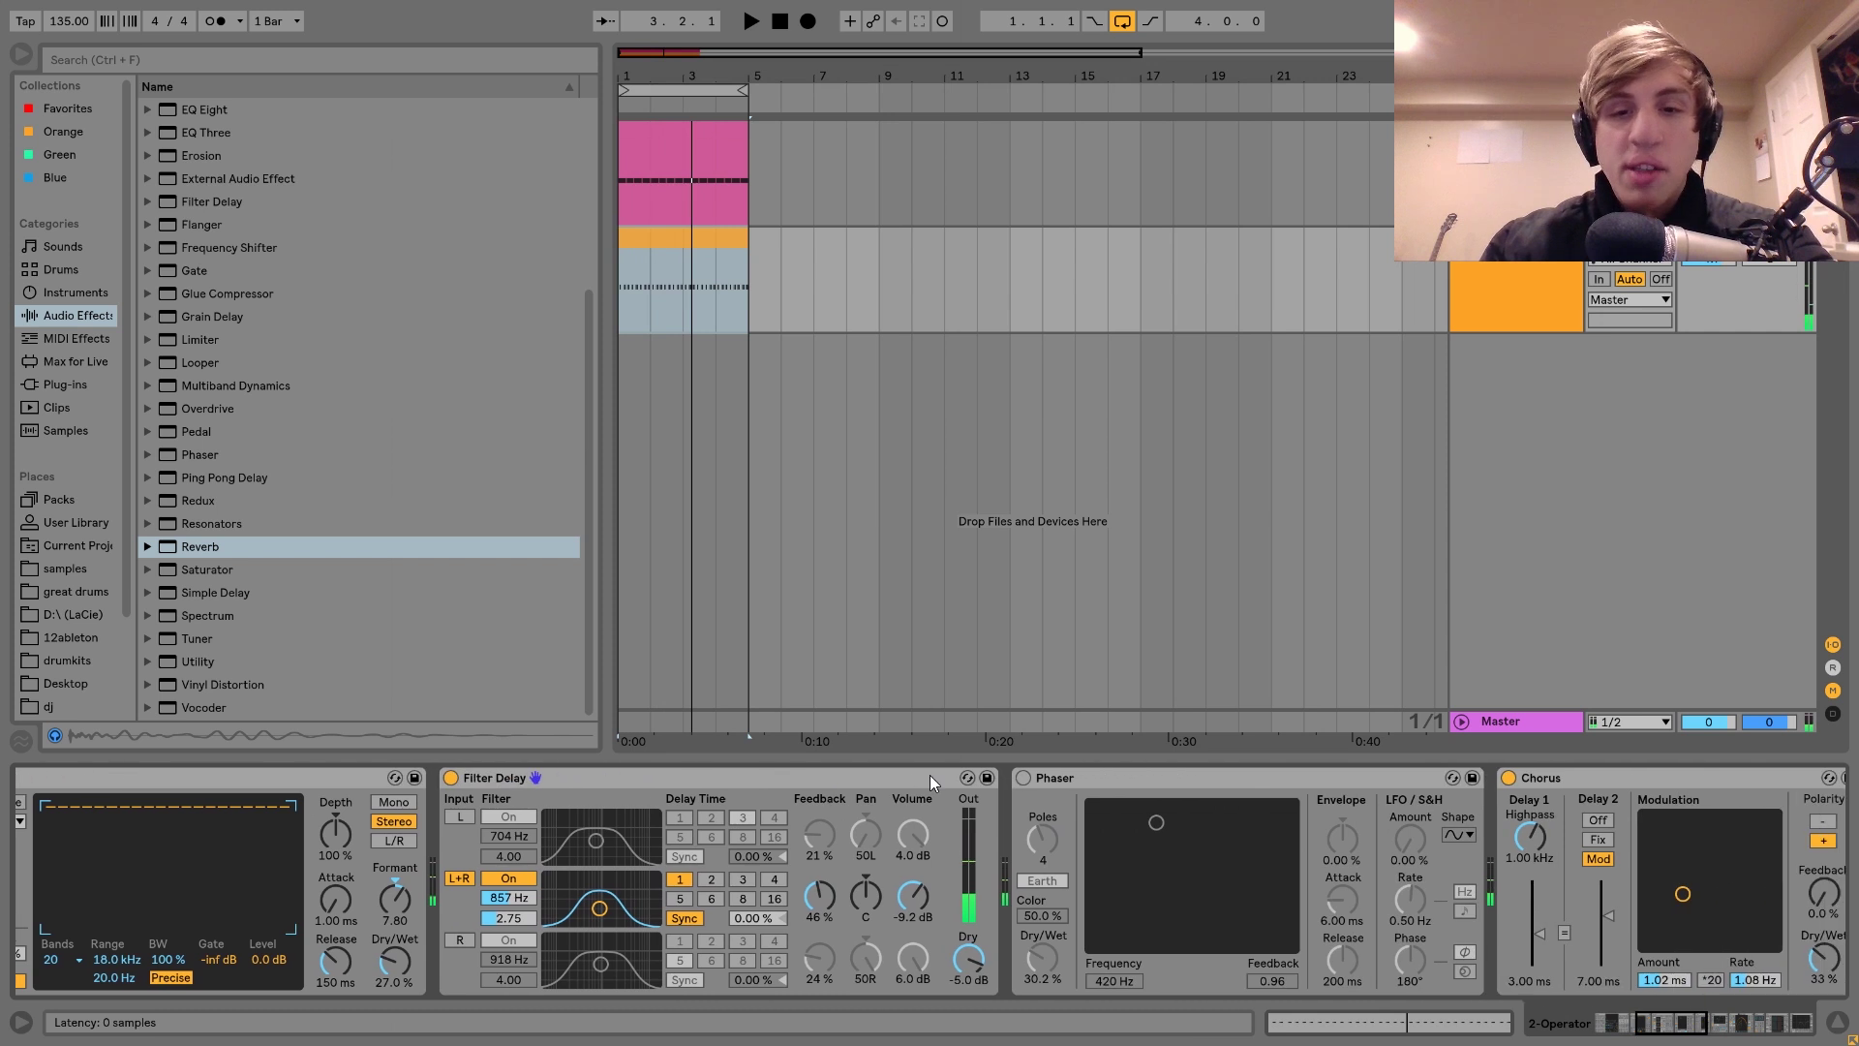
{"action": "scroll", "coordinate": [1016, 780], "scroll_direction": "right", "scroll_amount": 10}
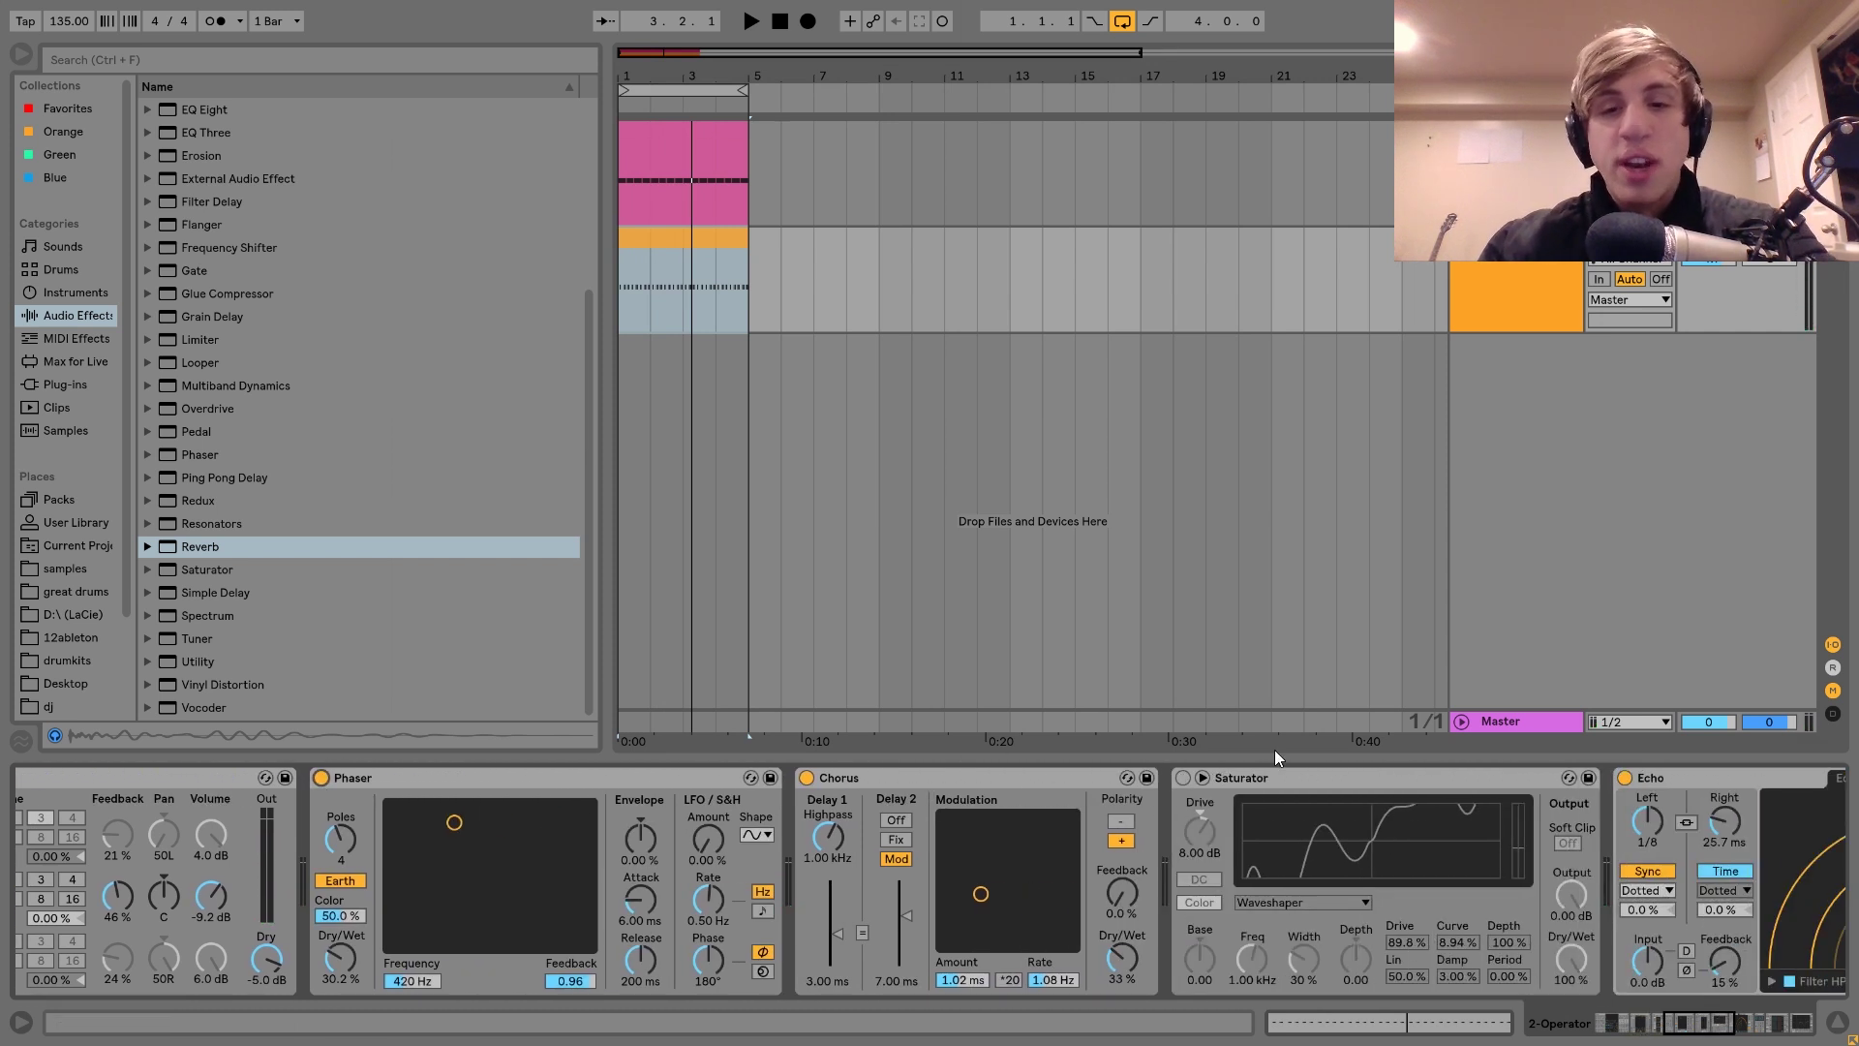
{"action": "scroll", "coordinate": [1182, 773], "scroll_direction": "right", "scroll_amount": 15}
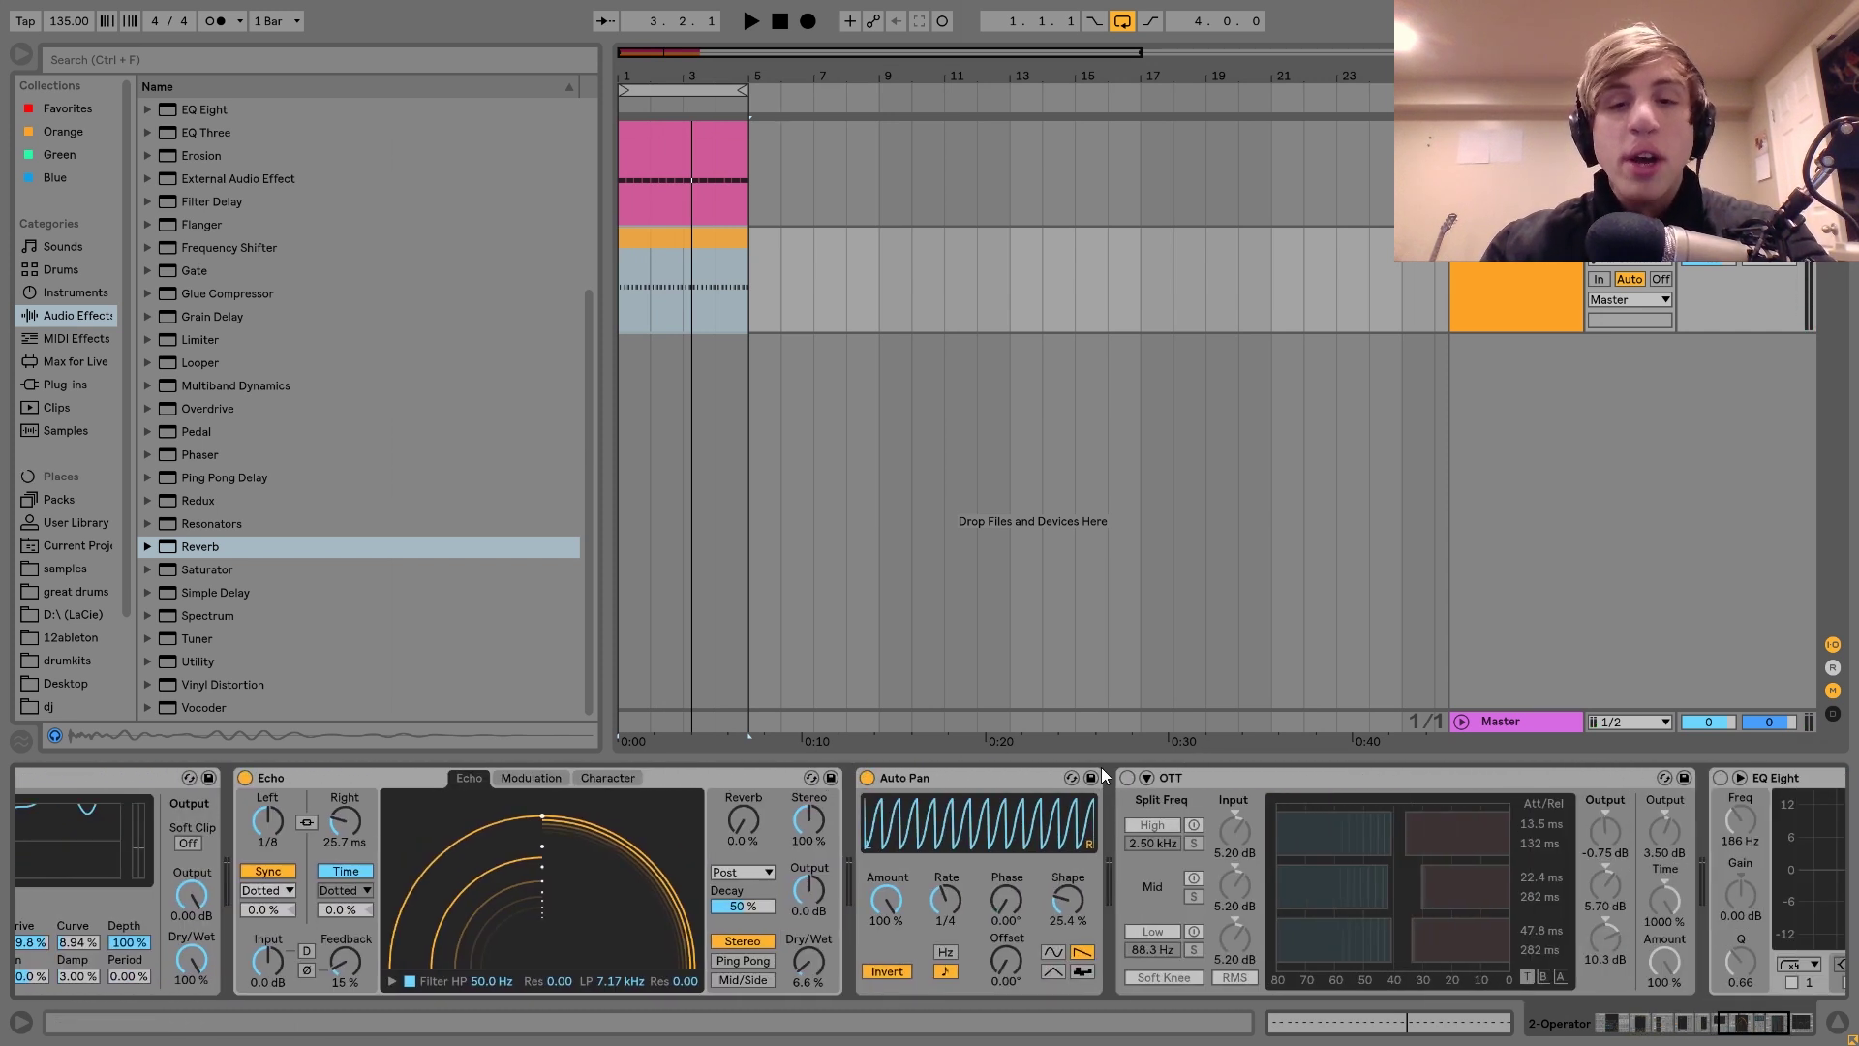
{"action": "scroll", "coordinate": [1129, 781], "scroll_direction": "right", "scroll_amount": 10}
{"action": "key", "text": "space"}
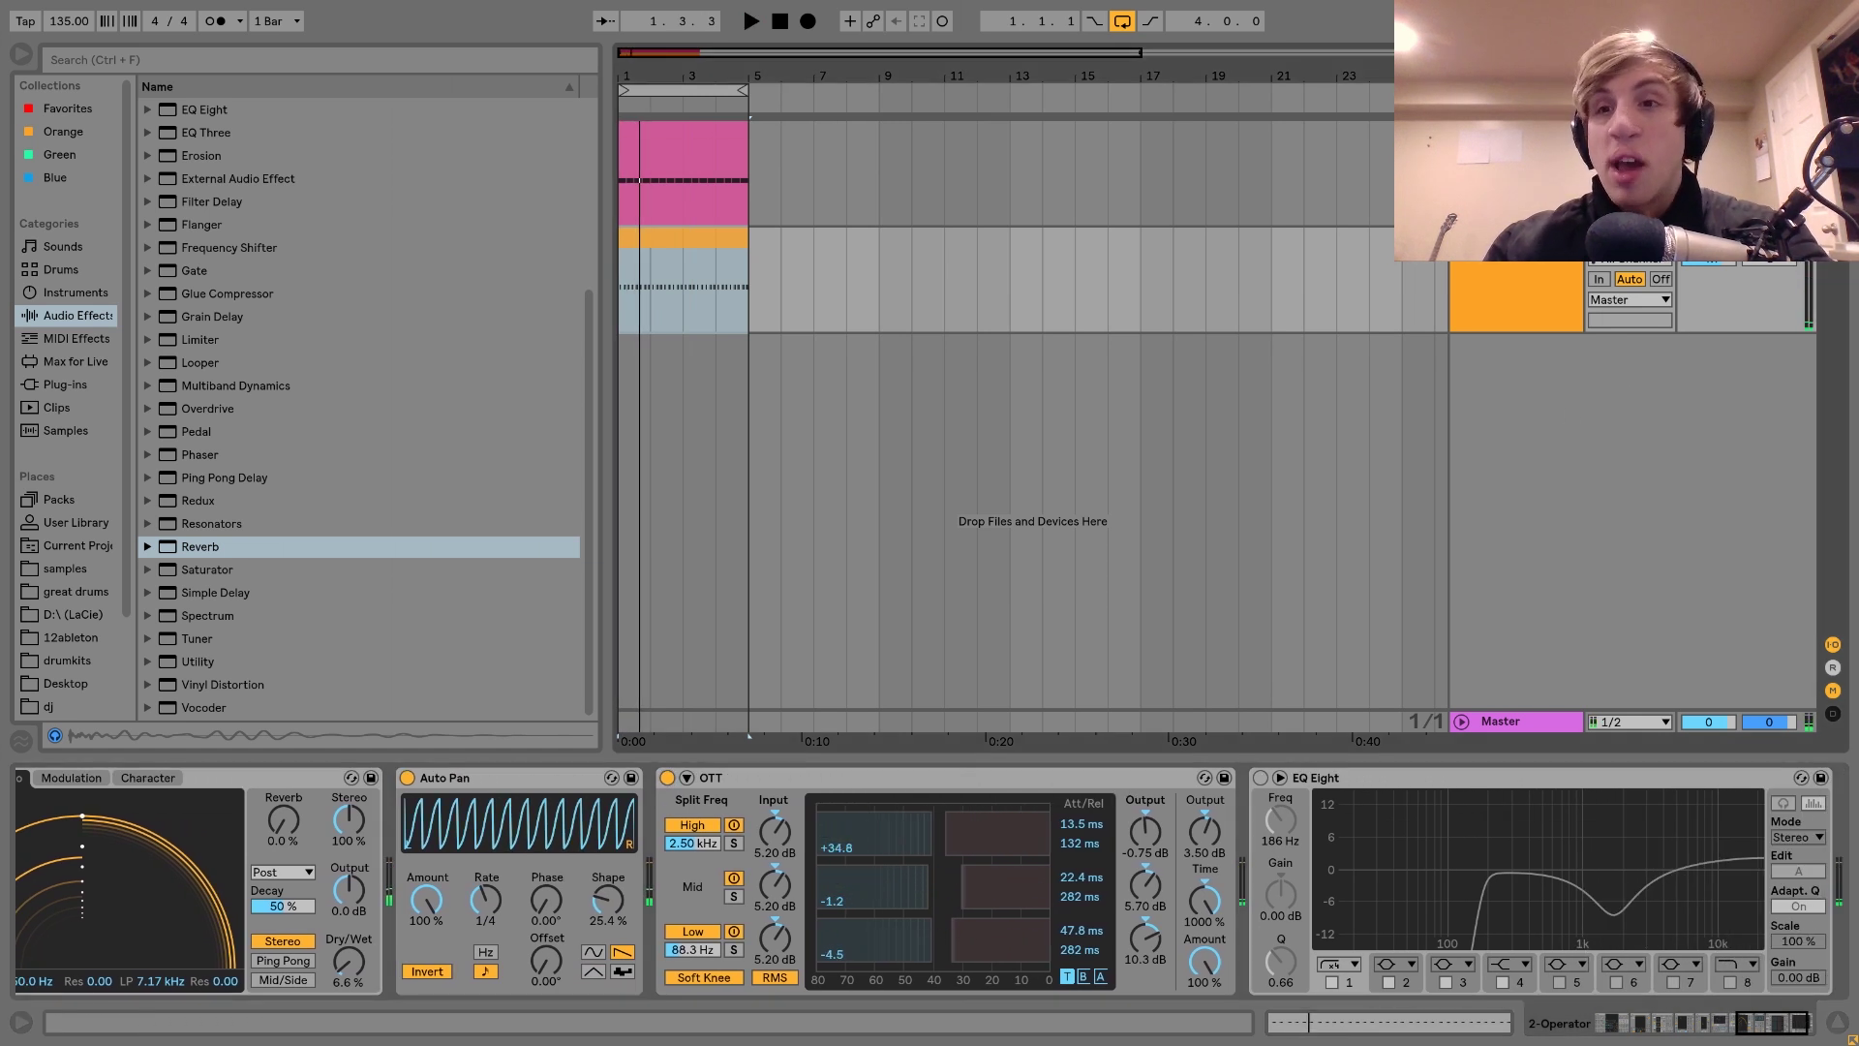
Step: Enable the EQ Eight after the OTT, audition the loop with its low-cut band 1 off, and re-enable the band
{"action": "scroll", "coordinate": [1401, 773], "scroll_direction": "right", "scroll_amount": 5}
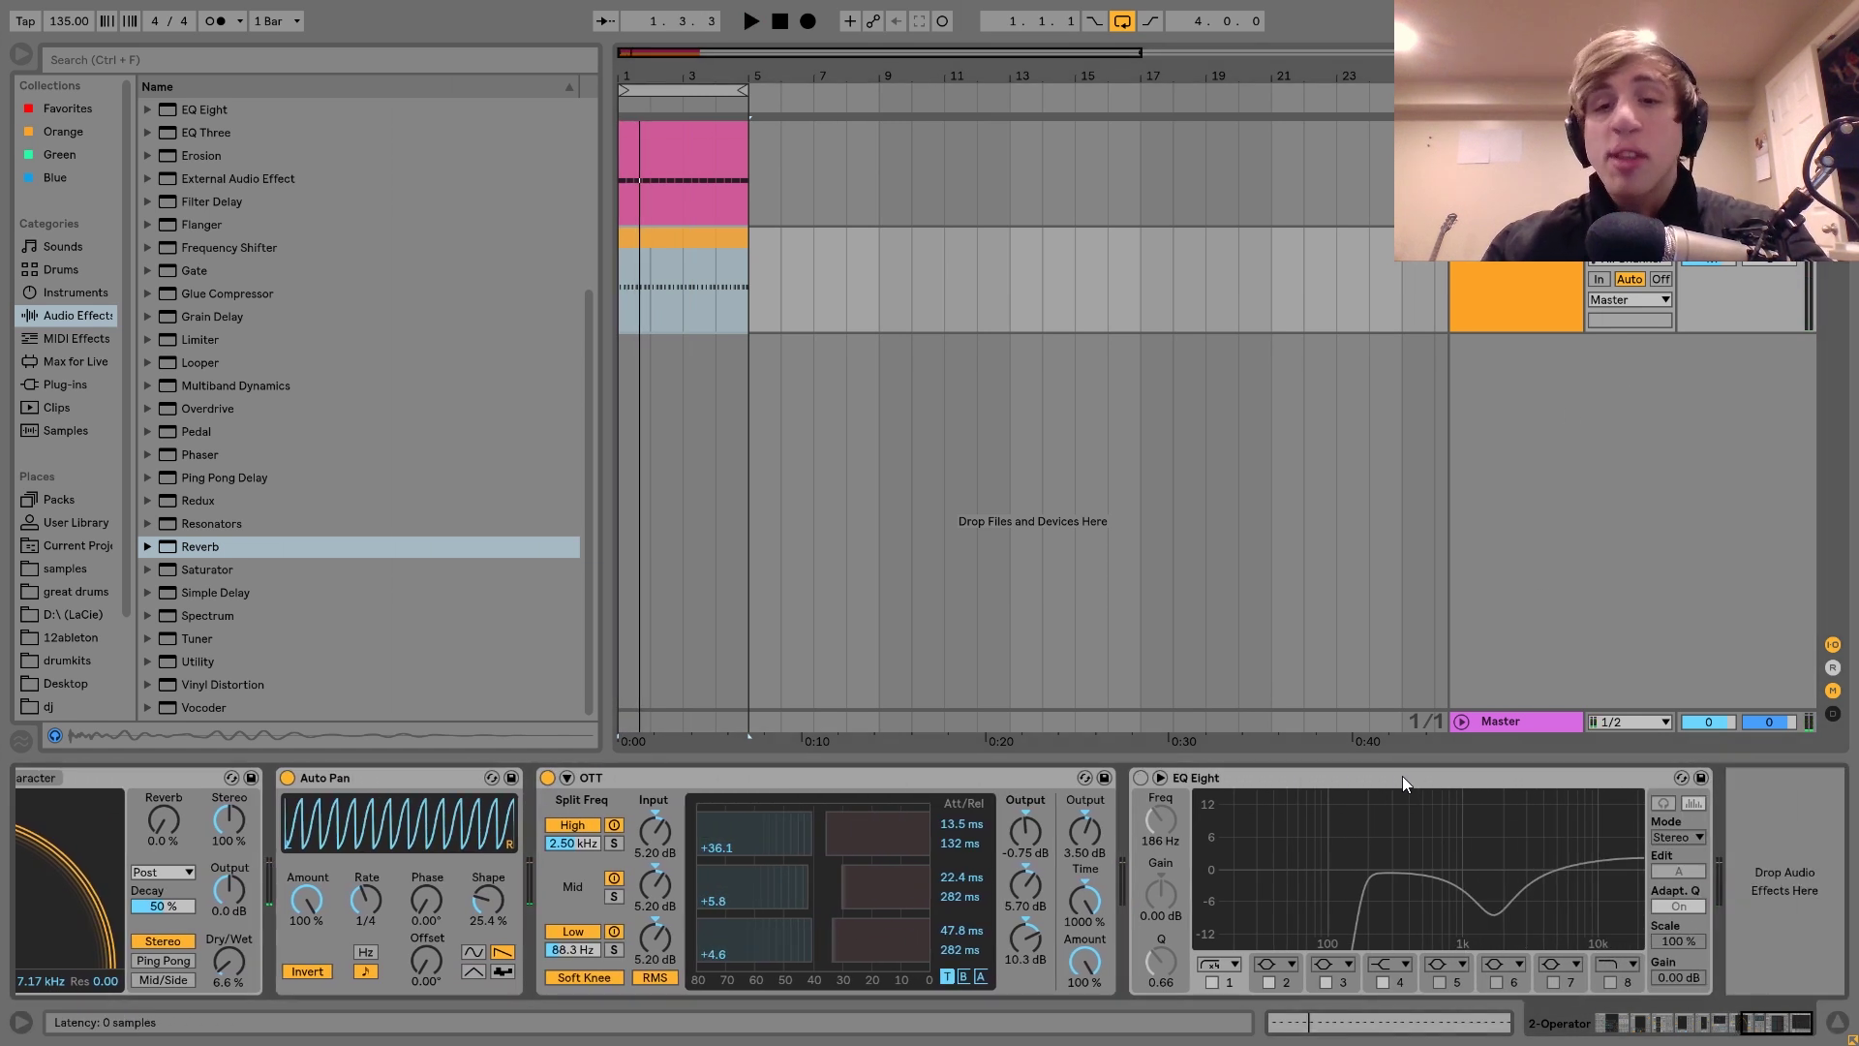
{"action": "left_click", "coordinate": [1140, 778]}
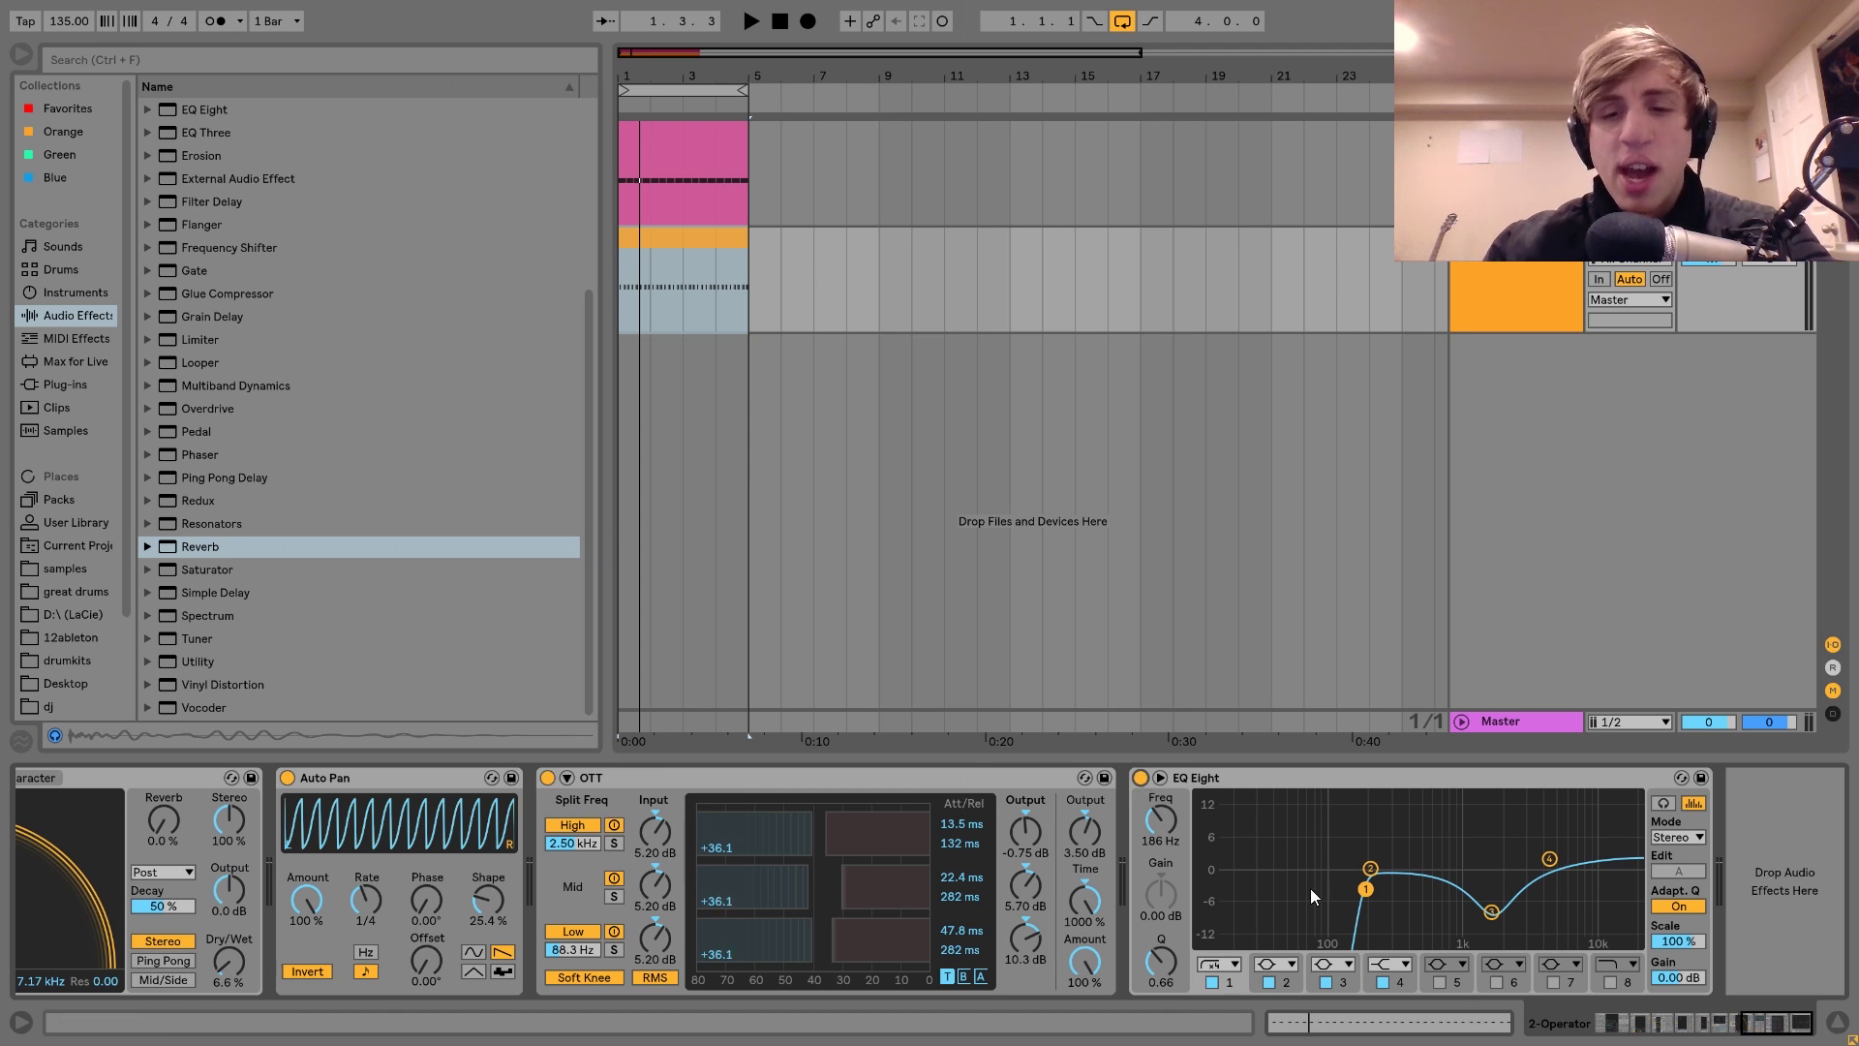
{"action": "key", "text": "space"}
{"action": "left_click", "coordinate": [1213, 983]}
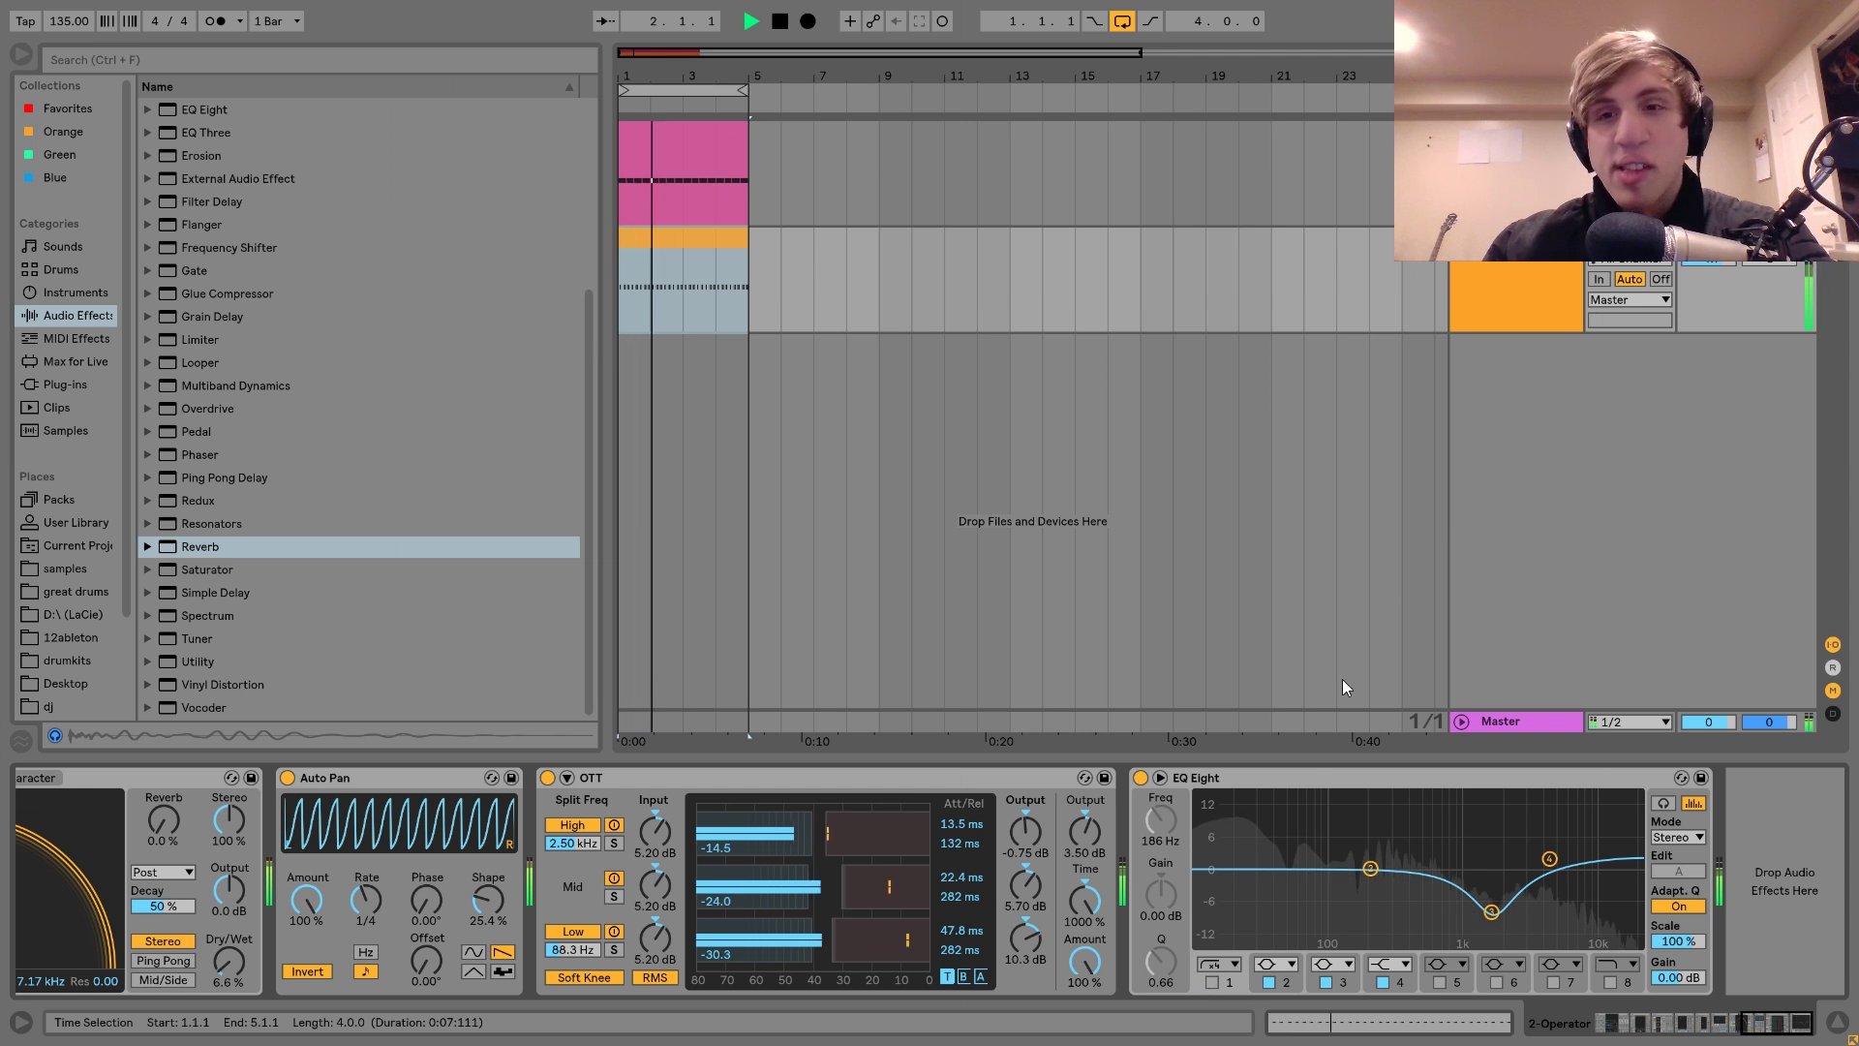
{"action": "key", "text": "space"}
{"action": "left_click", "coordinate": [1211, 982]}
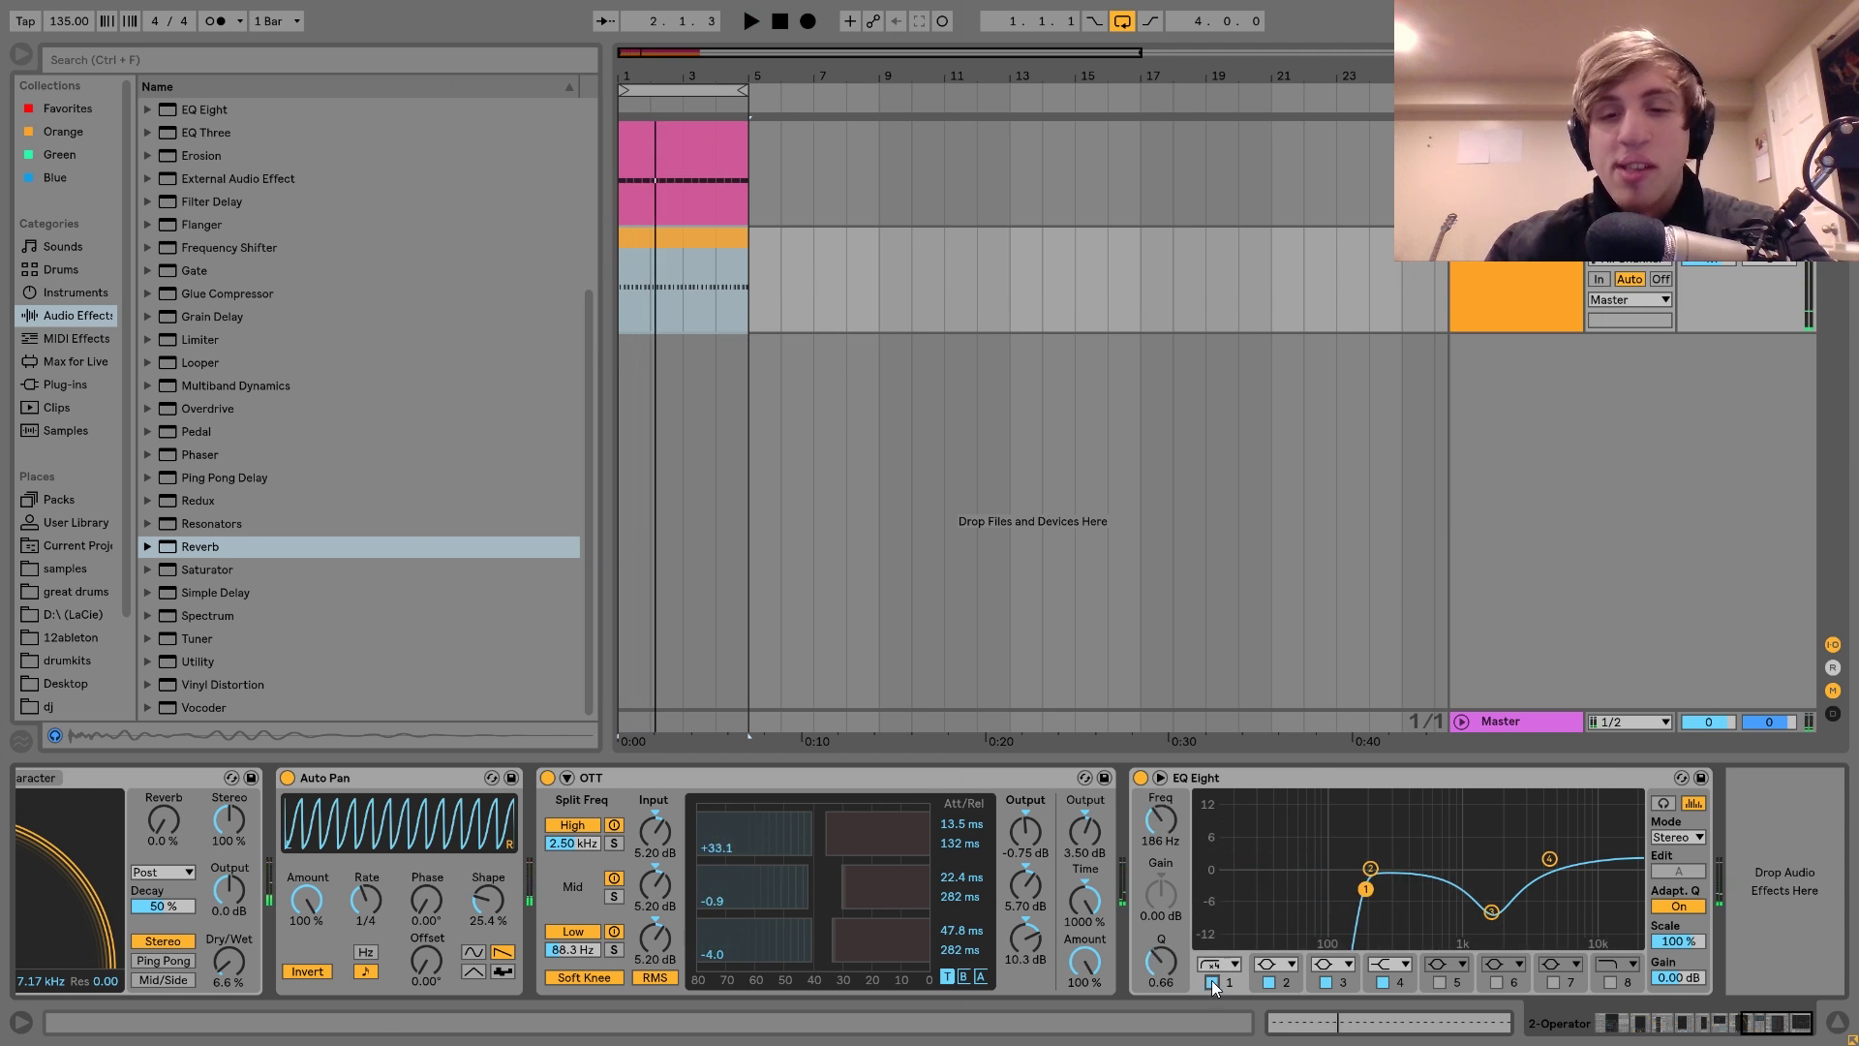
Step: Adjust the EQ Eight's band 3 dip to about 1.86 kHz and -6.07 dB while auditioning the loop
{"action": "key", "text": "space"}
{"action": "mouse_move", "coordinate": [1491, 911]}
{"action": "left_mouse_down"}
{"action": "mouse_move", "coordinate": [1492, 846]}
{"action": "mouse_move", "coordinate": [1491, 903]}
{"action": "left_mouse_up"}
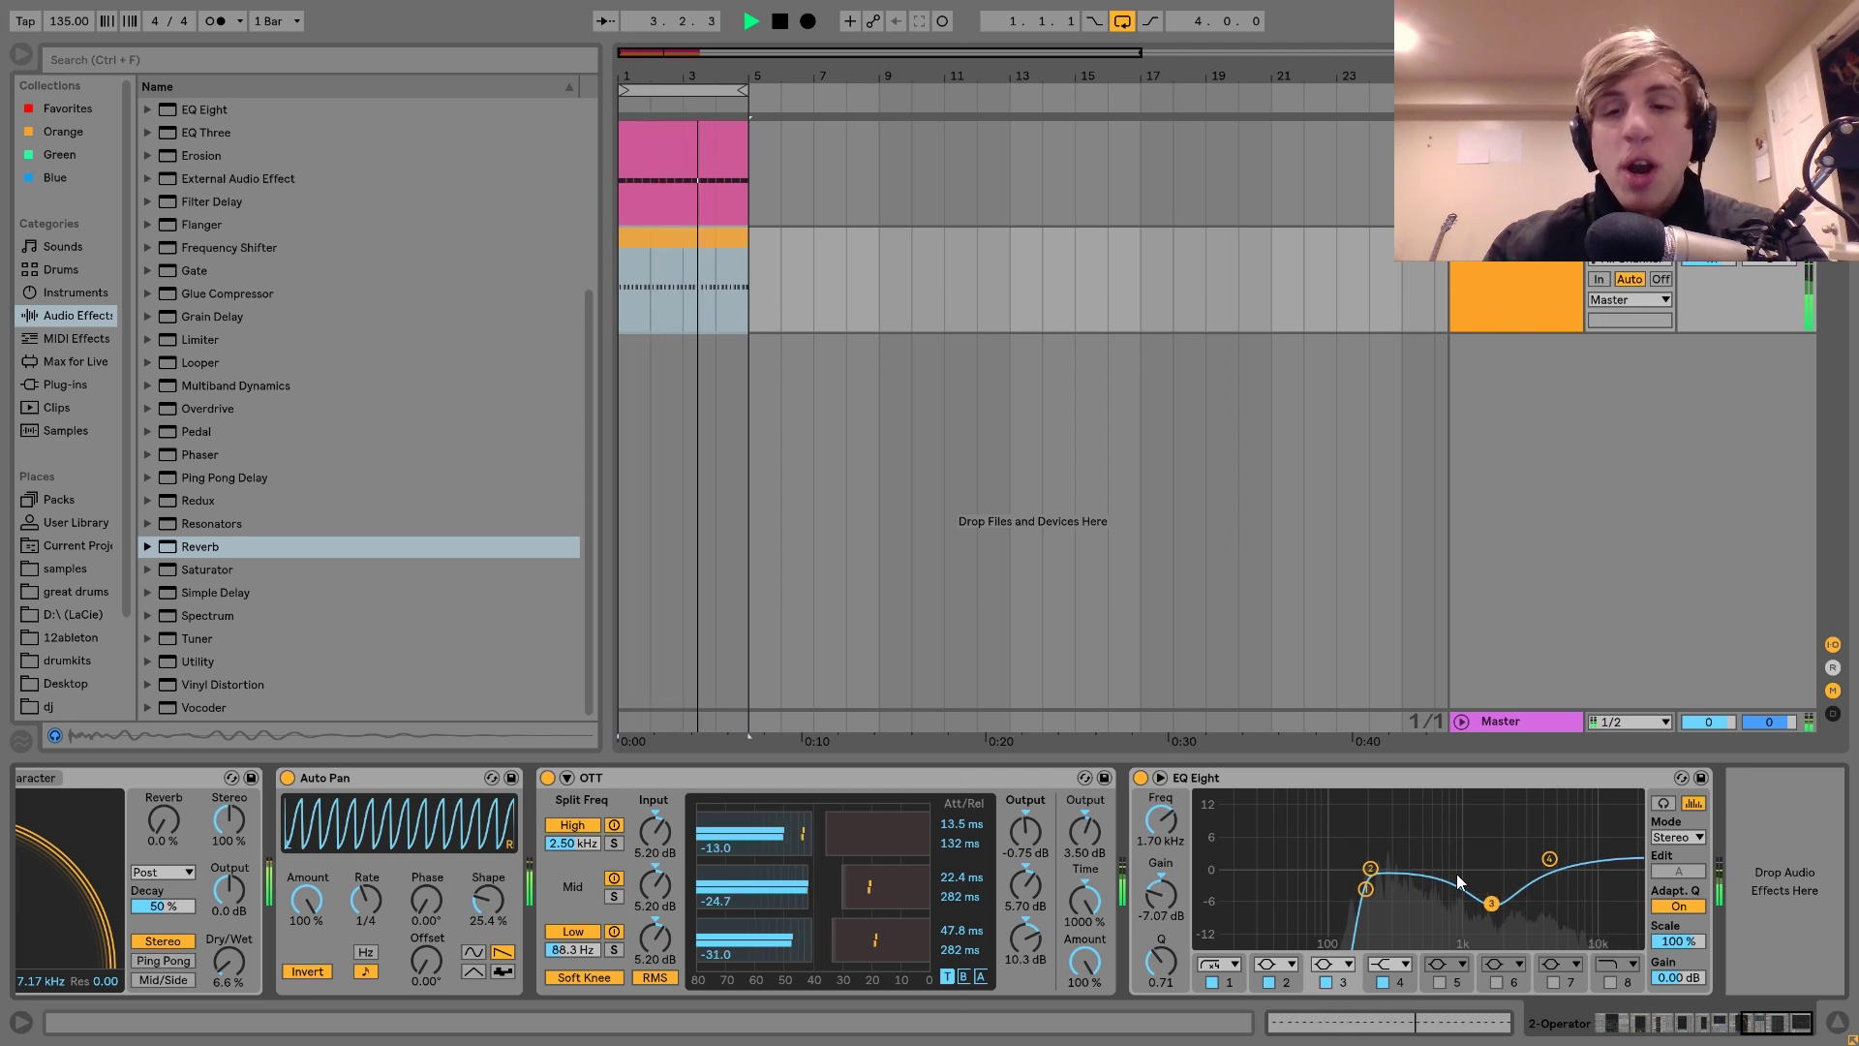
{"action": "key", "text": "space"}
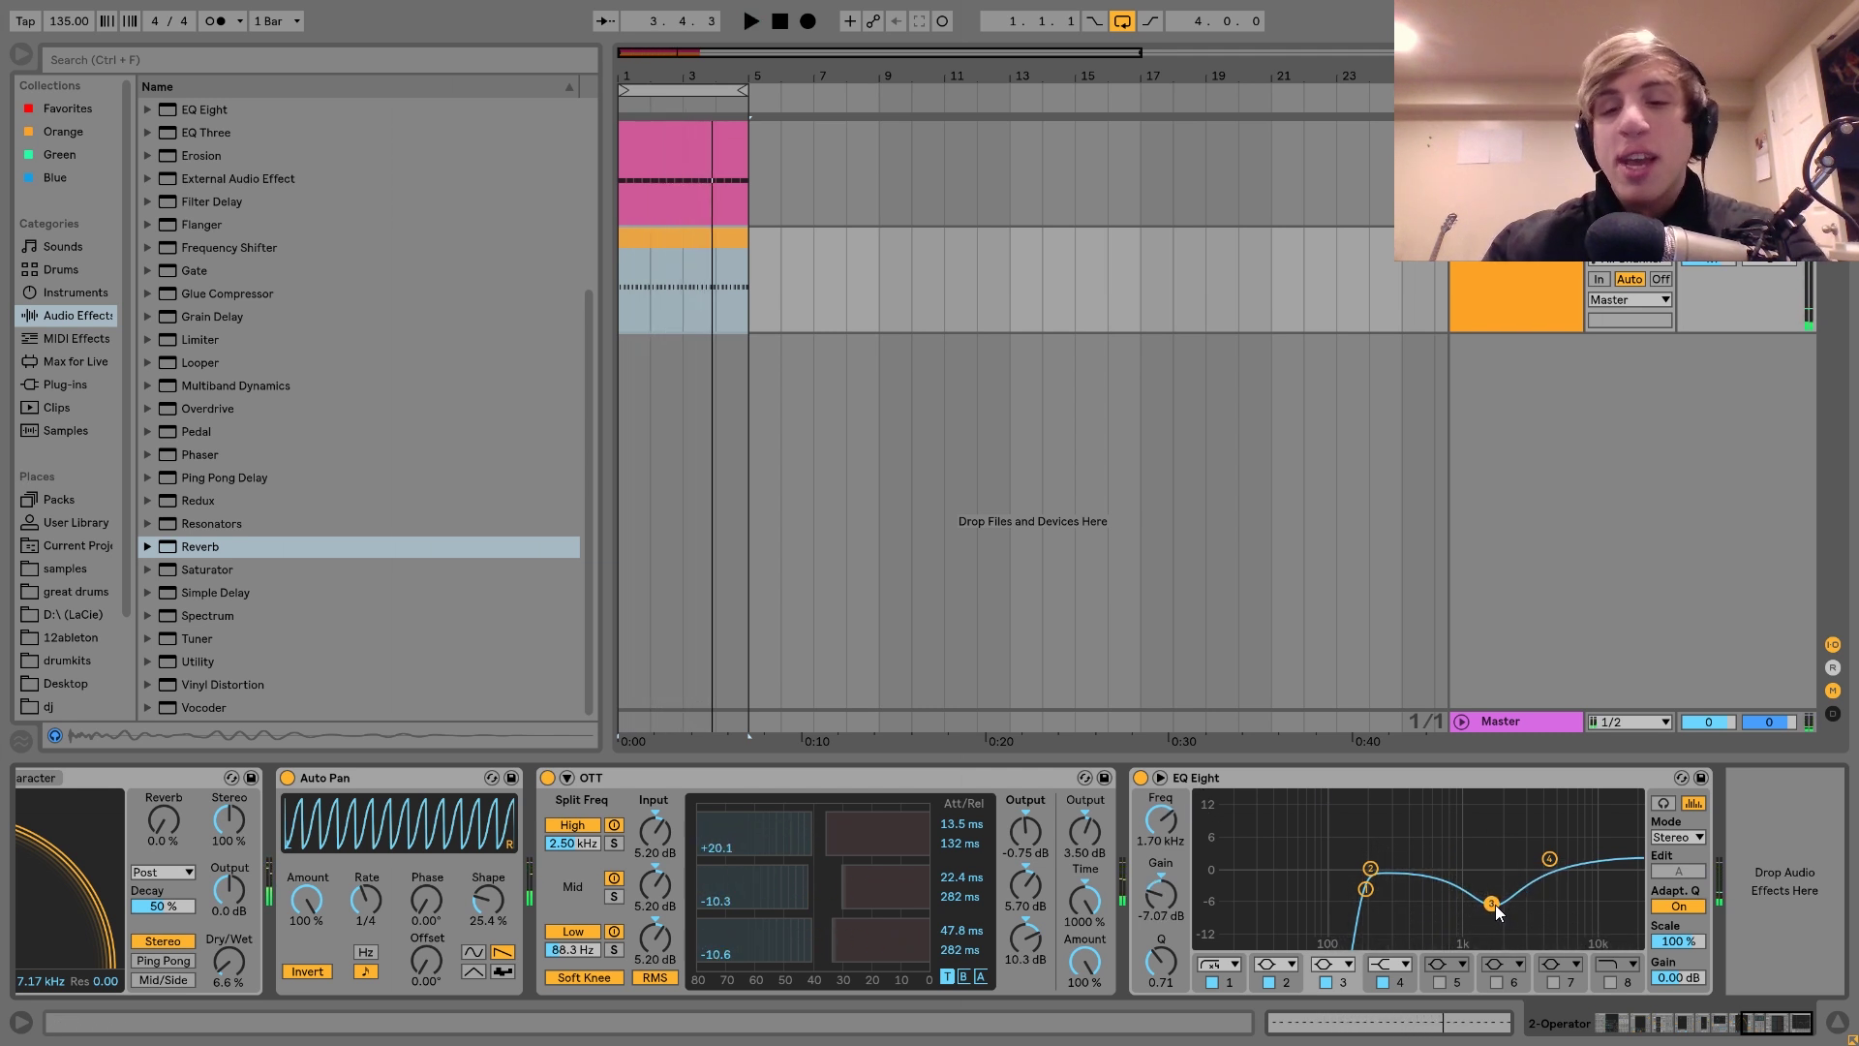
{"action": "key", "text": "space"}
{"action": "mouse_move", "coordinate": [1495, 904]}
{"action": "left_mouse_down"}
{"action": "mouse_move", "coordinate": [1485, 815]}
{"action": "mouse_move", "coordinate": [1496, 905]}
{"action": "left_mouse_up"}
{"action": "key", "text": "space"}
{"action": "key", "text": "space"}
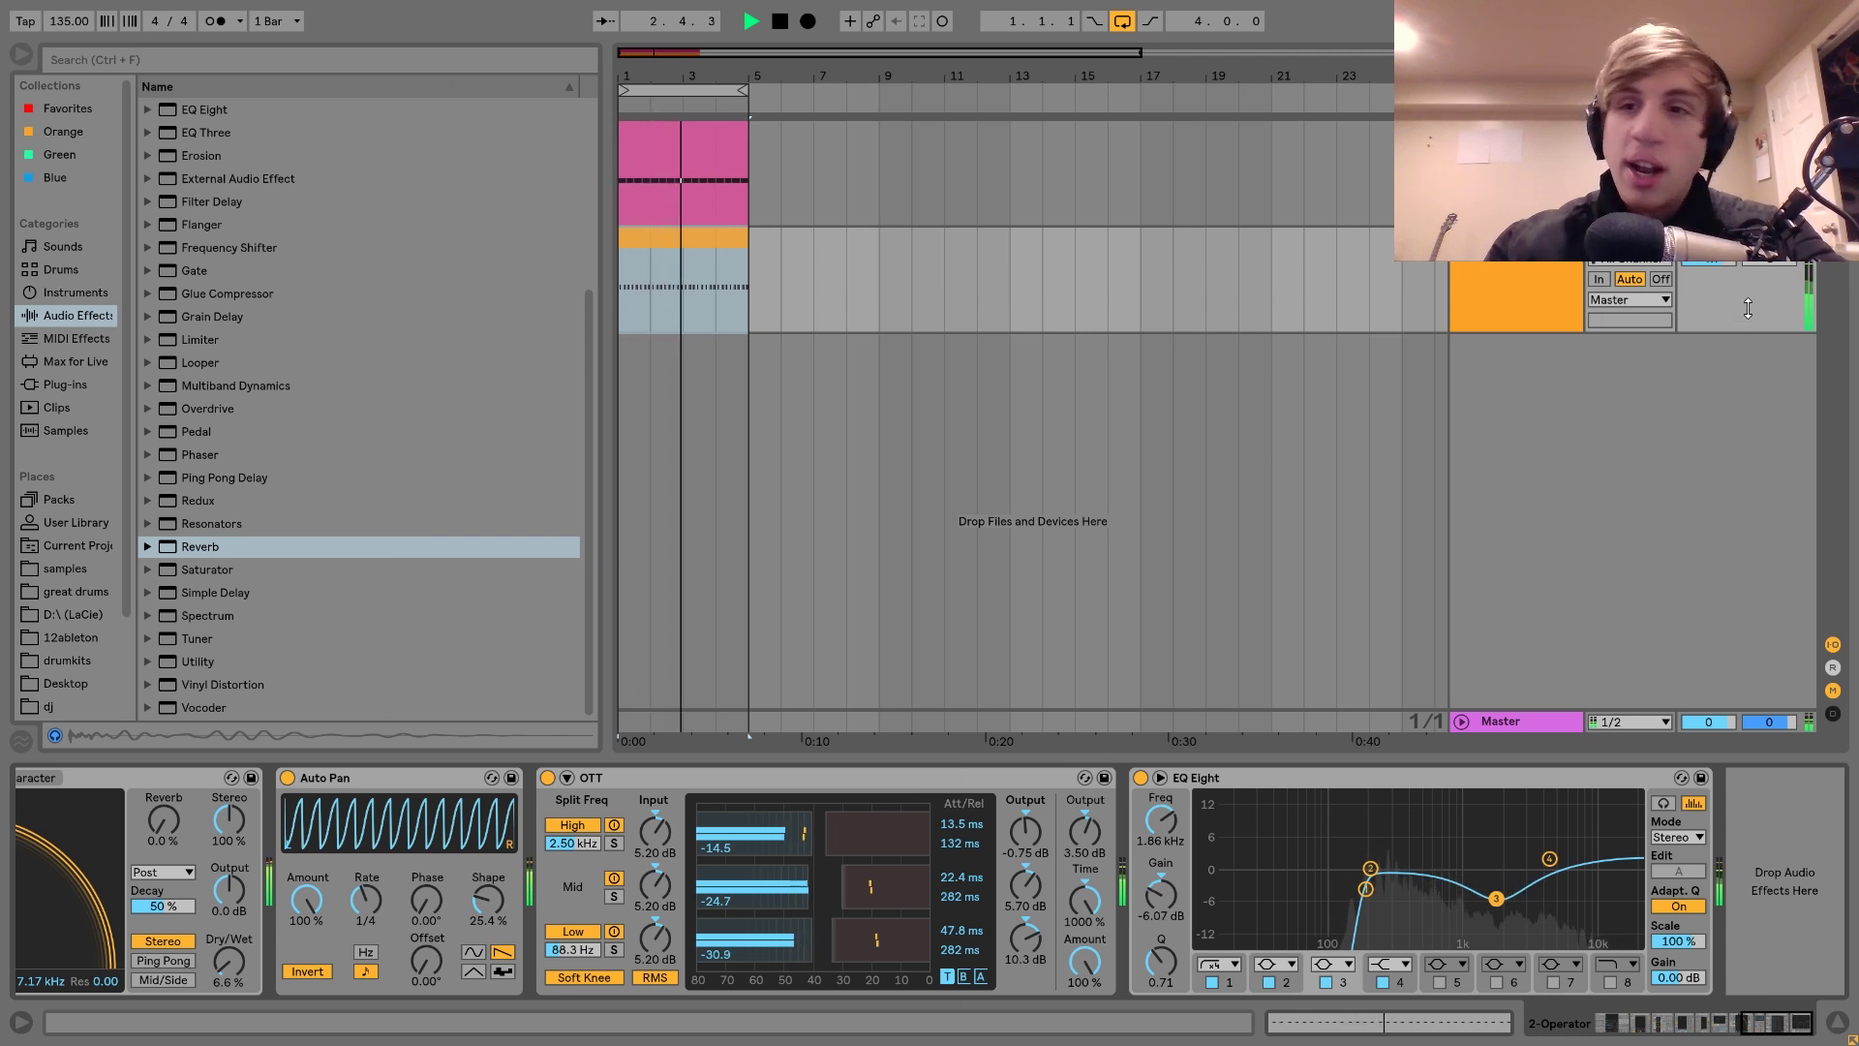
{"action": "key", "text": "space"}
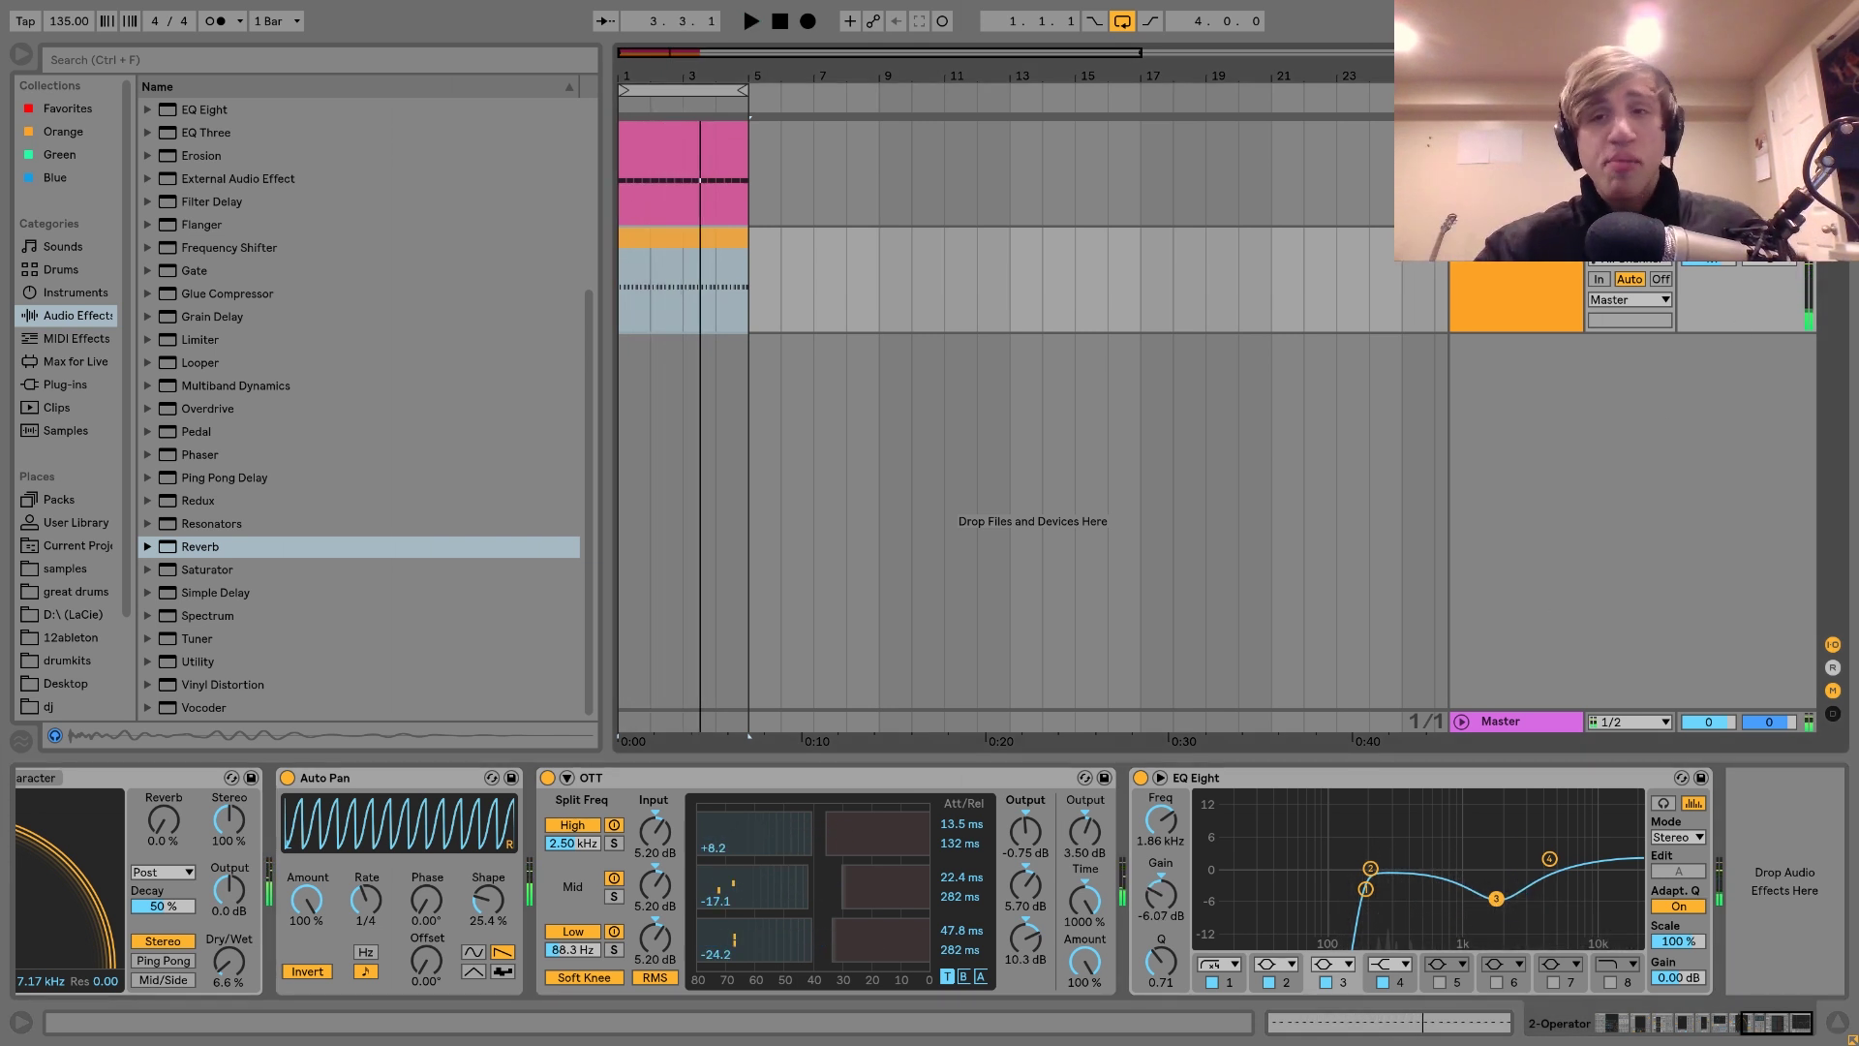